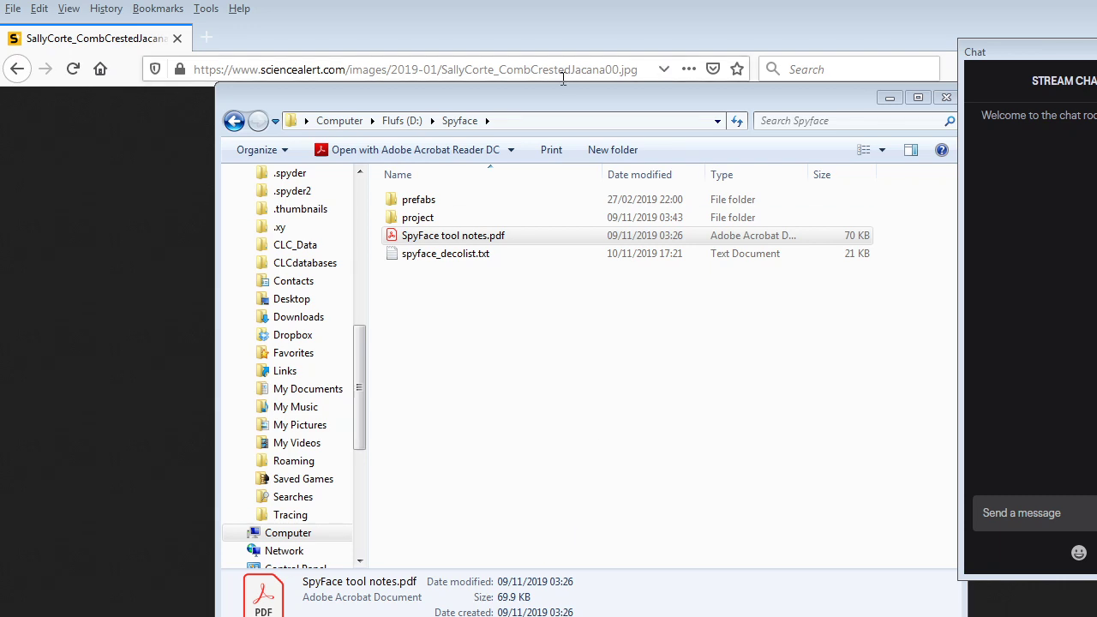
Reposition the Spyface folder window so that the whole window is visible
drag(579, 99, 540, 78)
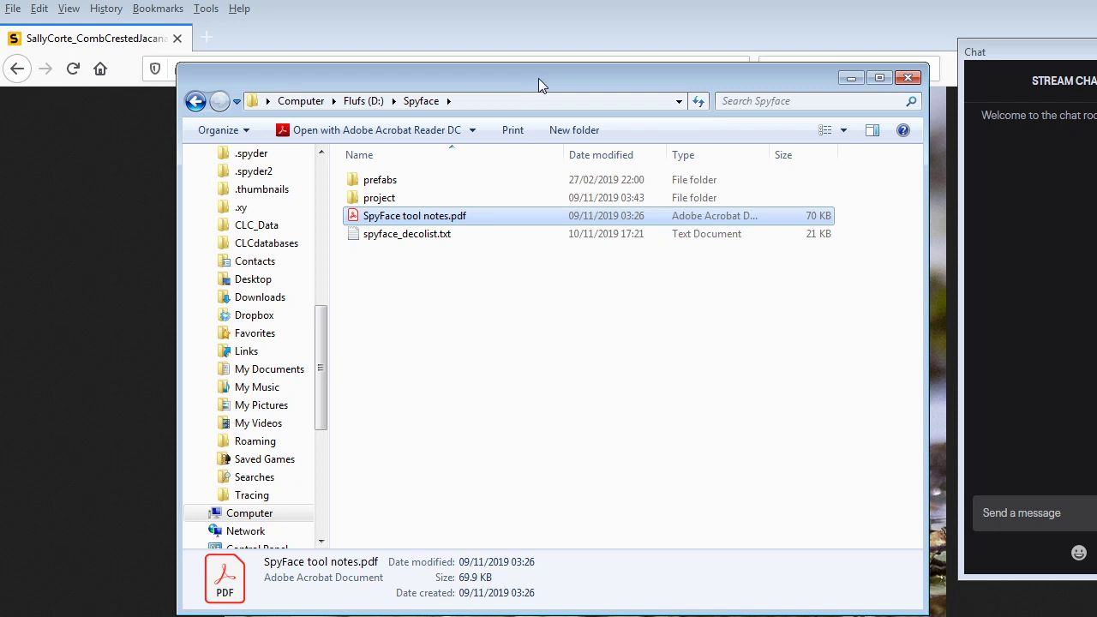
mouse_move(531, 72)
mouse_down()
mouse_move(529, 41)
mouse_move(550, 45)
mouse_move(536, 60)
mouse_up()
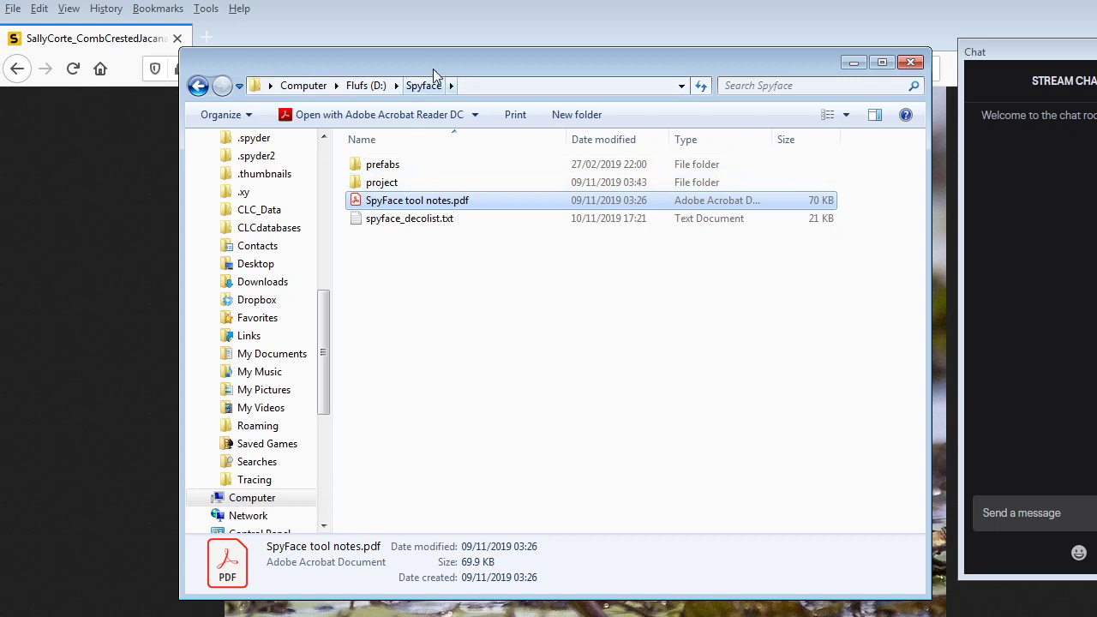
mouse_move(447, 61)
mouse_down()
mouse_move(459, 39)
mouse_move(455, 59)
mouse_move(461, 39)
mouse_move(462, 50)
mouse_up()
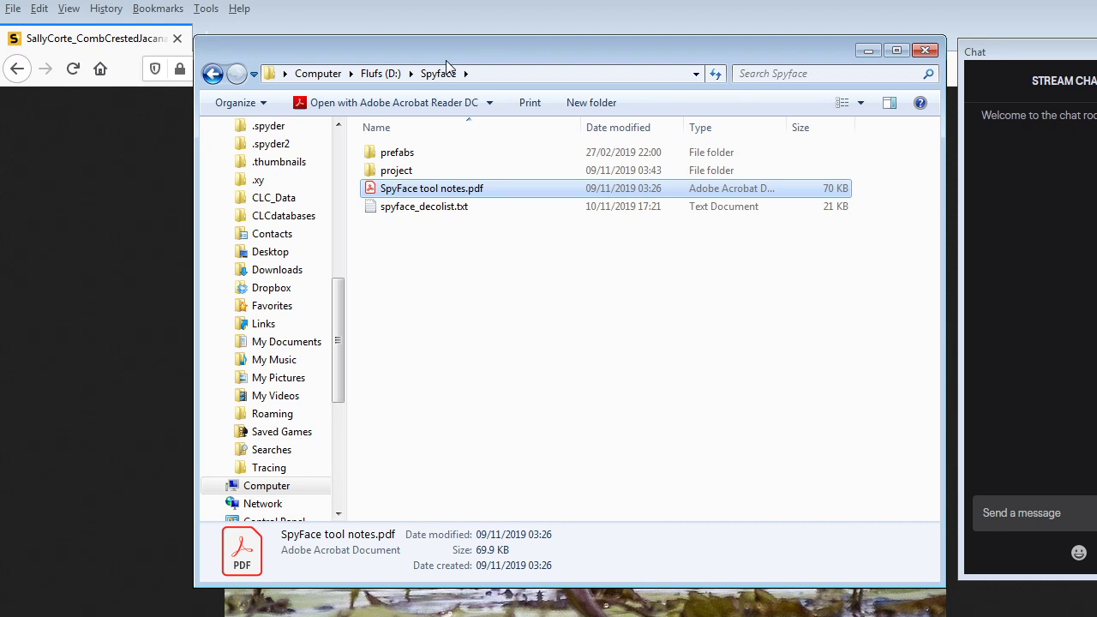
Open the project\game\win32 folder from the Spyface folder and look through its files
click(421, 163)
click(421, 160)
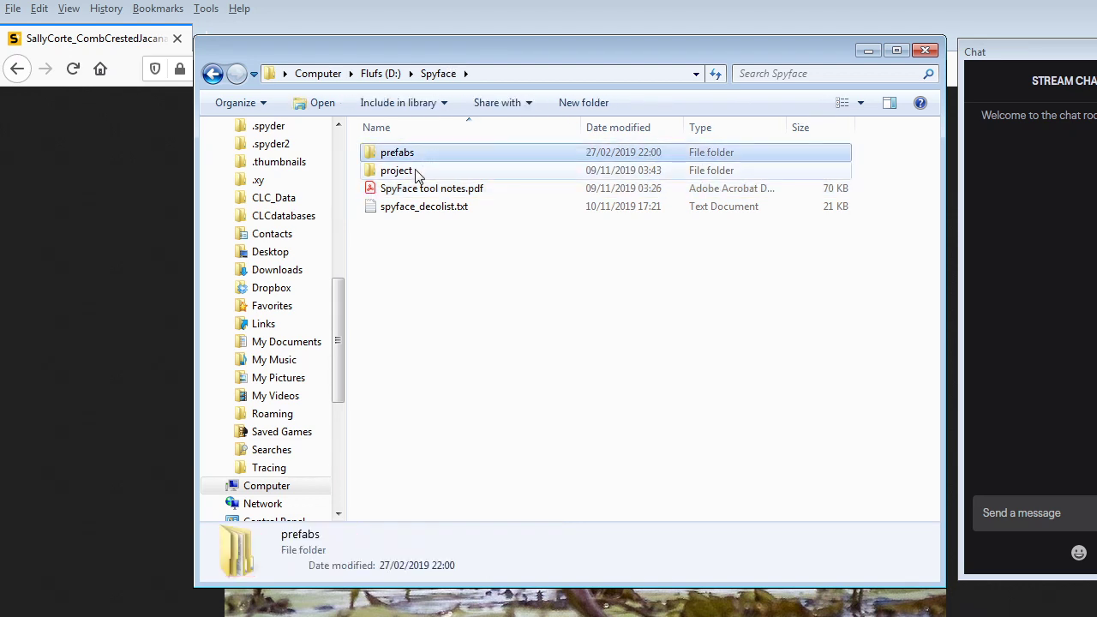
double_click(414, 170)
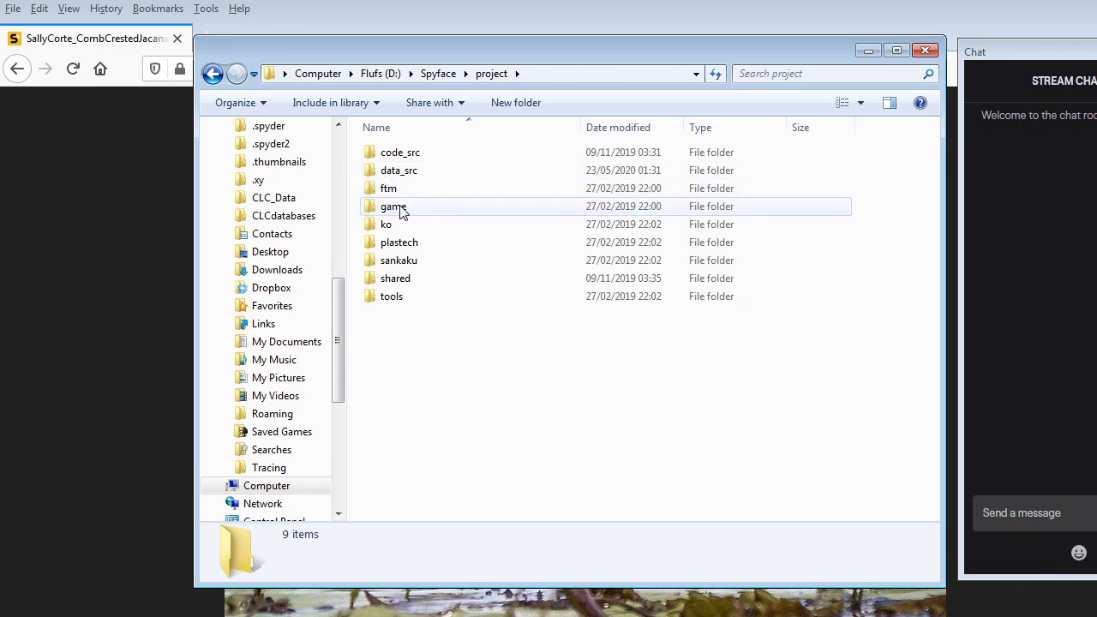
click(400, 211)
double_click(401, 209)
double_click(403, 152)
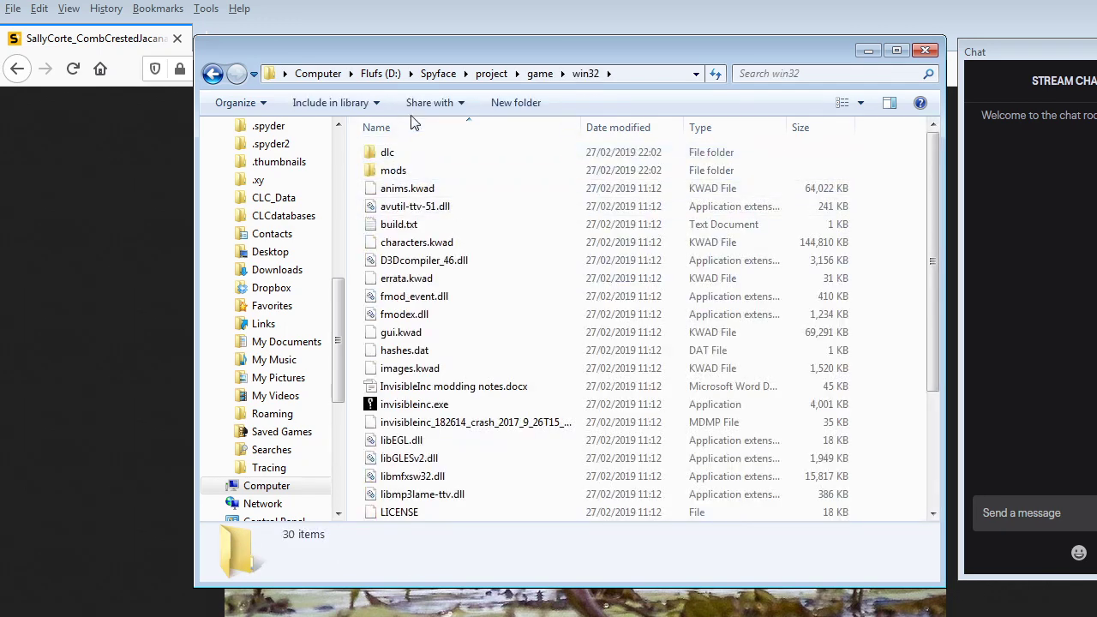
scroll(461, 197, down, 3)
scroll(487, 343, up, 3)
scroll(468, 208, down, 3)
scroll(548, 377, up, 3)
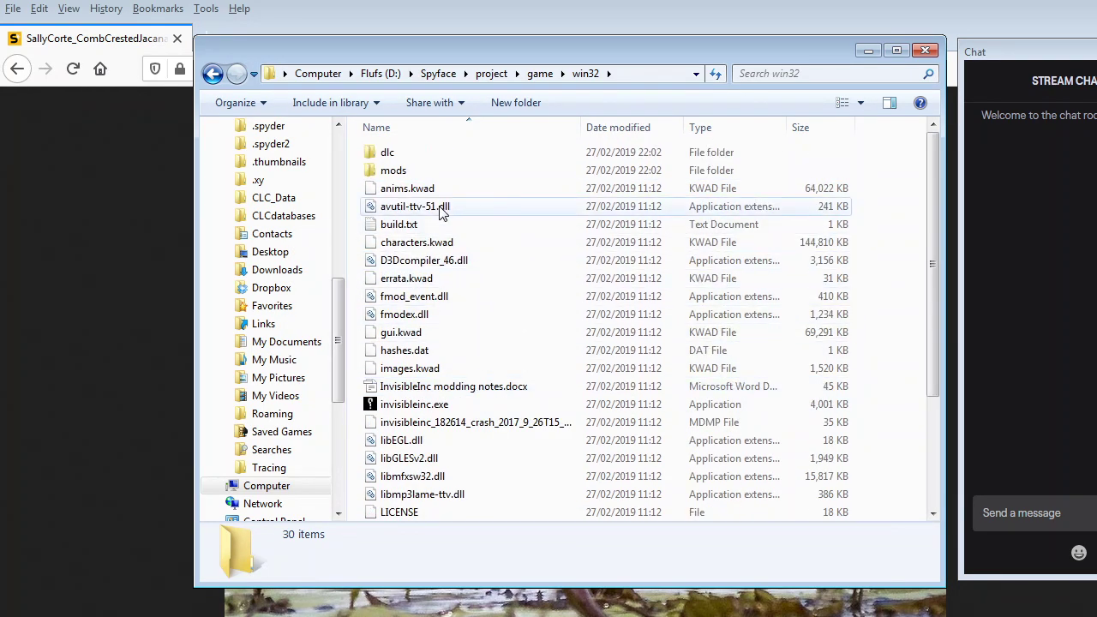
scroll(442, 219, down, 3)
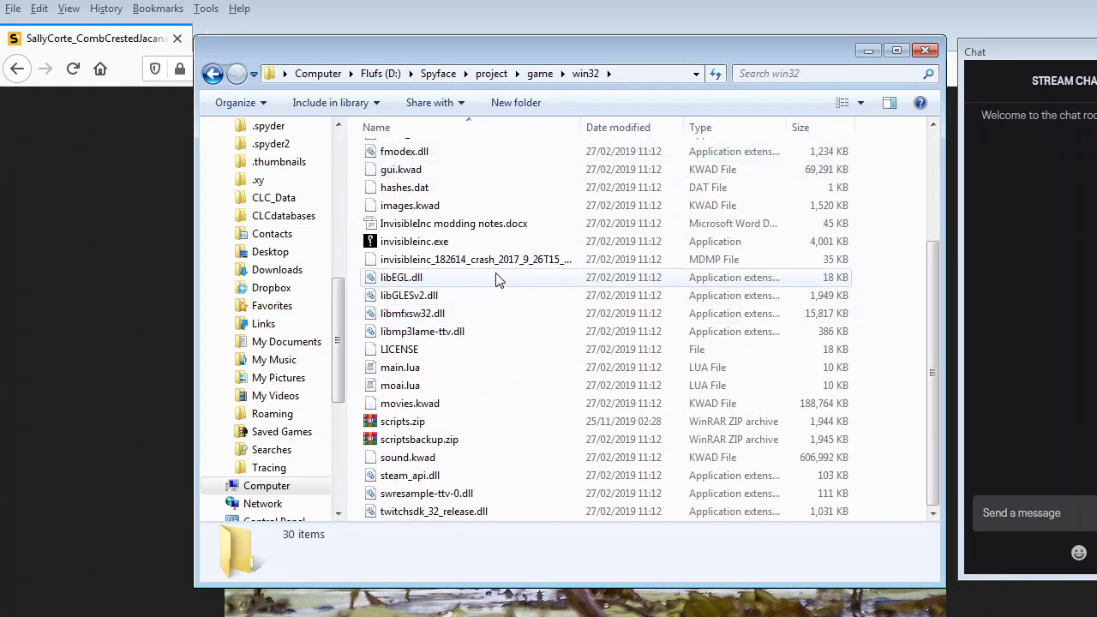
scroll(499, 275, up, 3)
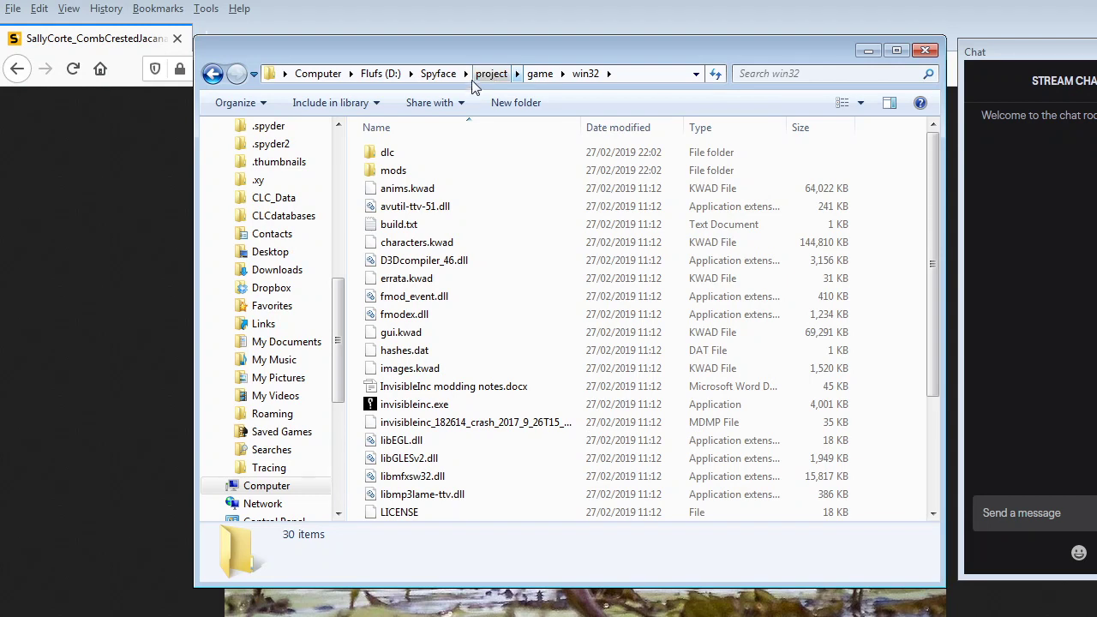
Return to the Spyface folder and open its project\tools\spyface subfolder, which holds the editor's program files
click(438, 73)
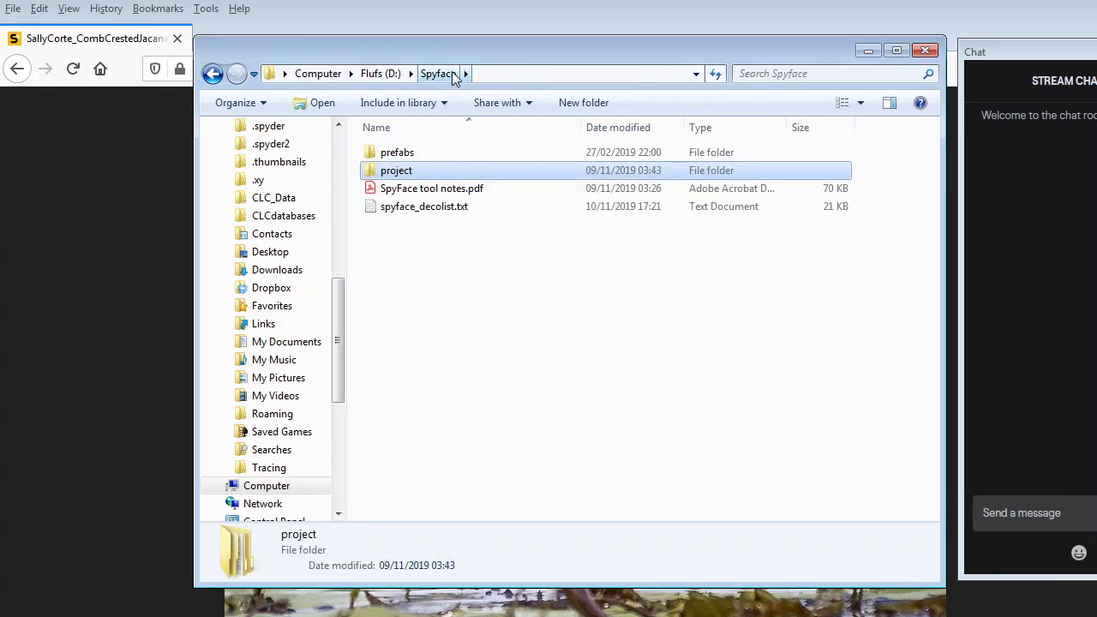
click(432, 191)
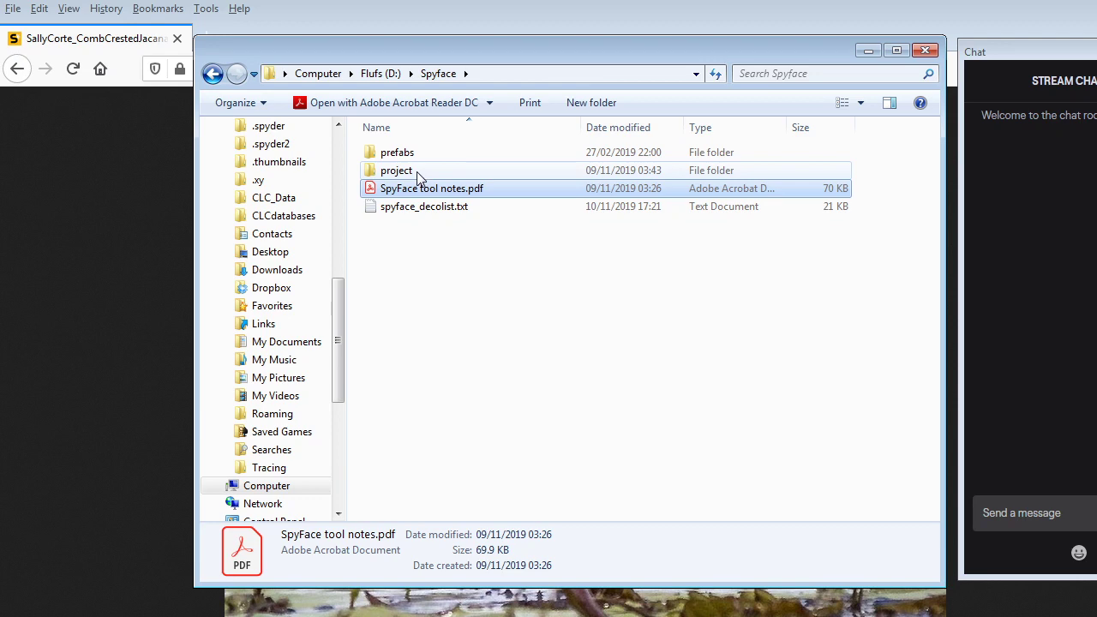
double_click(419, 175)
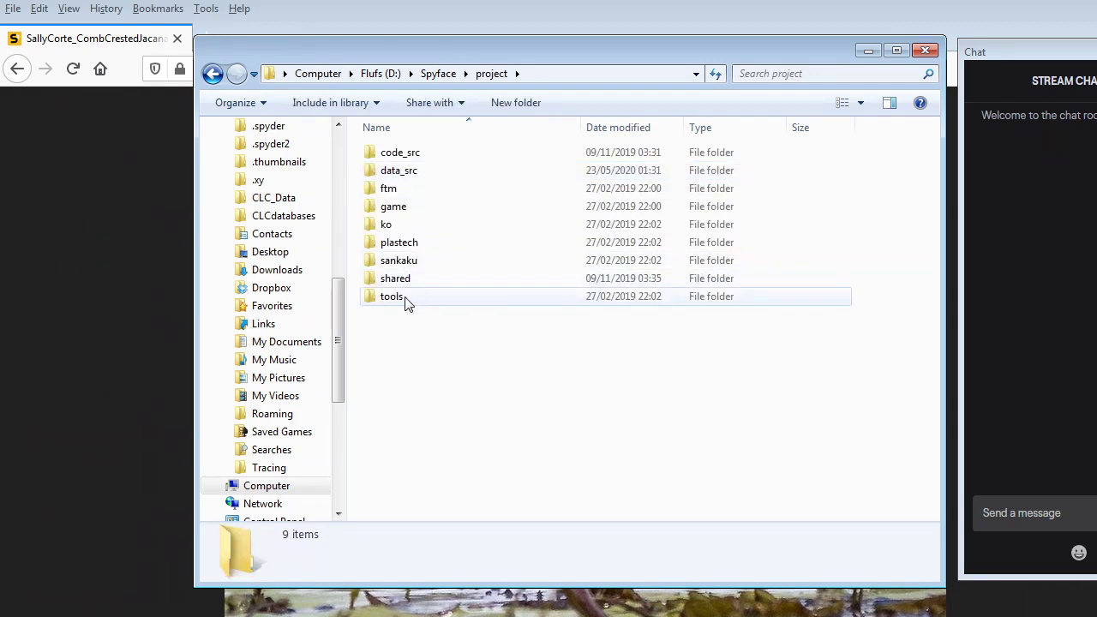
click(404, 299)
double_click(403, 299)
click(417, 152)
double_click(417, 152)
scroll(453, 221, down, 4)
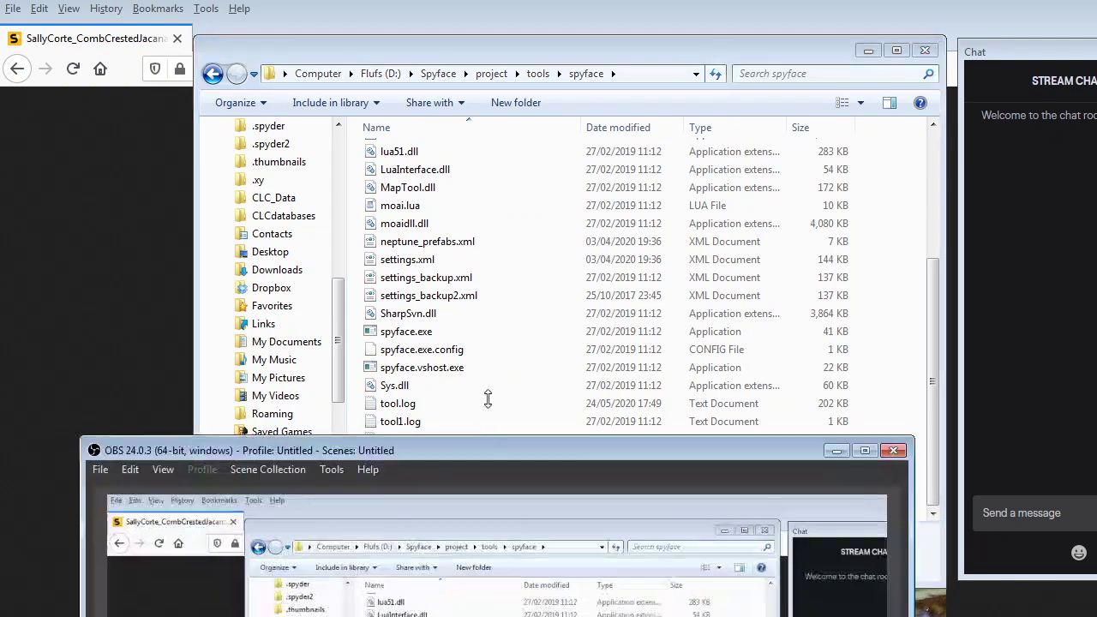
Move the OBS window out of the way and launch spyface.exe
drag(509, 477, 463, 610)
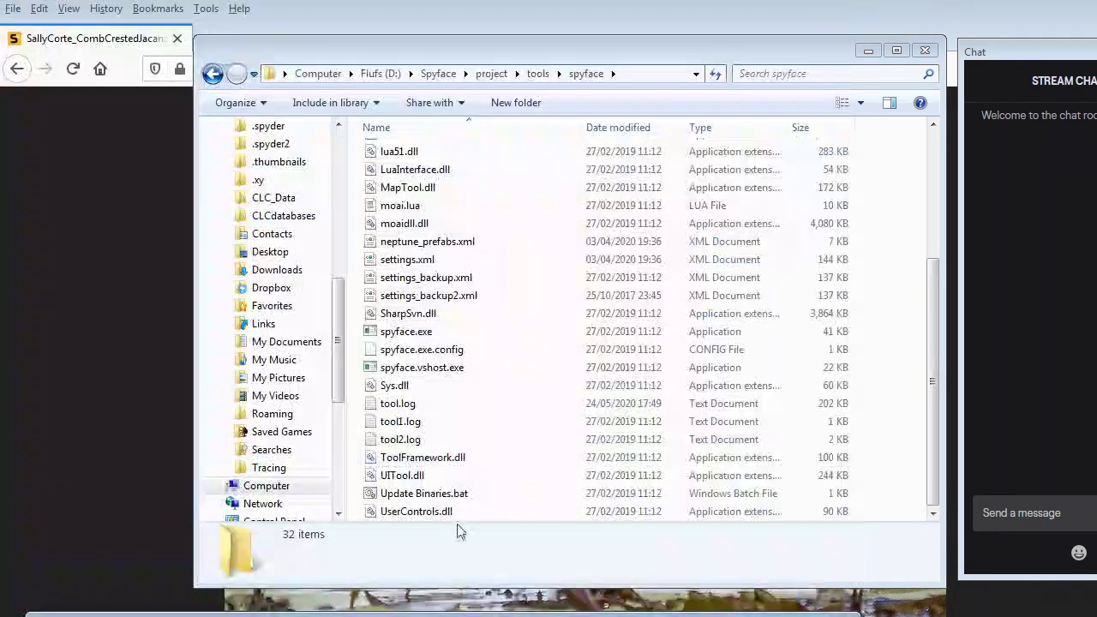
click(410, 385)
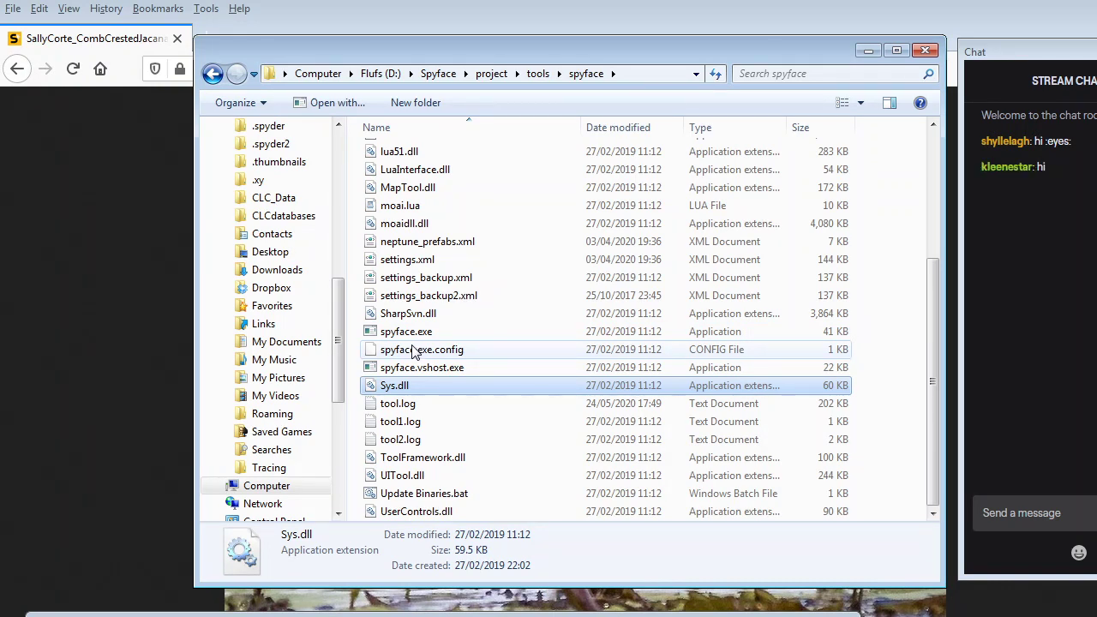
double_click(421, 332)
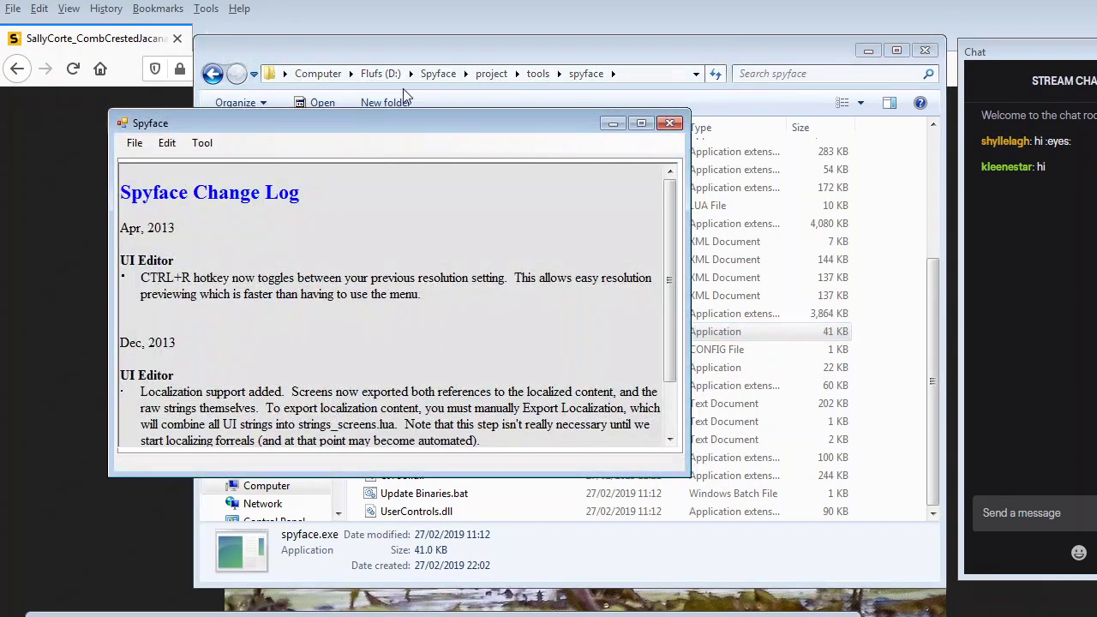
Enlarge the Spyface window and reposition it so that the full change log fits
drag(433, 124, 469, 68)
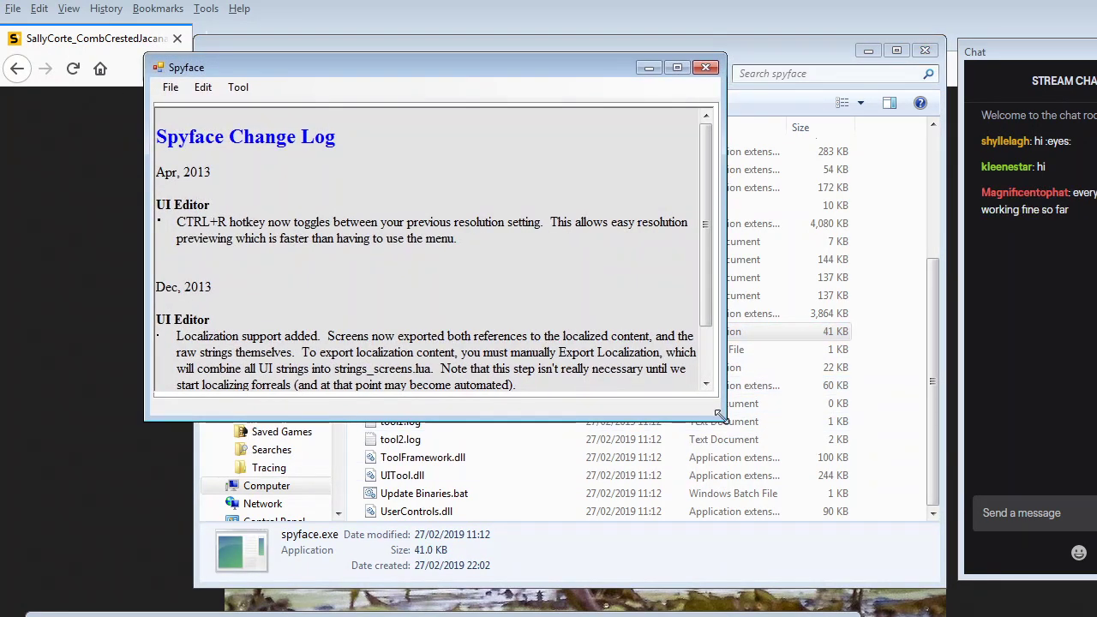
drag(718, 414, 904, 553)
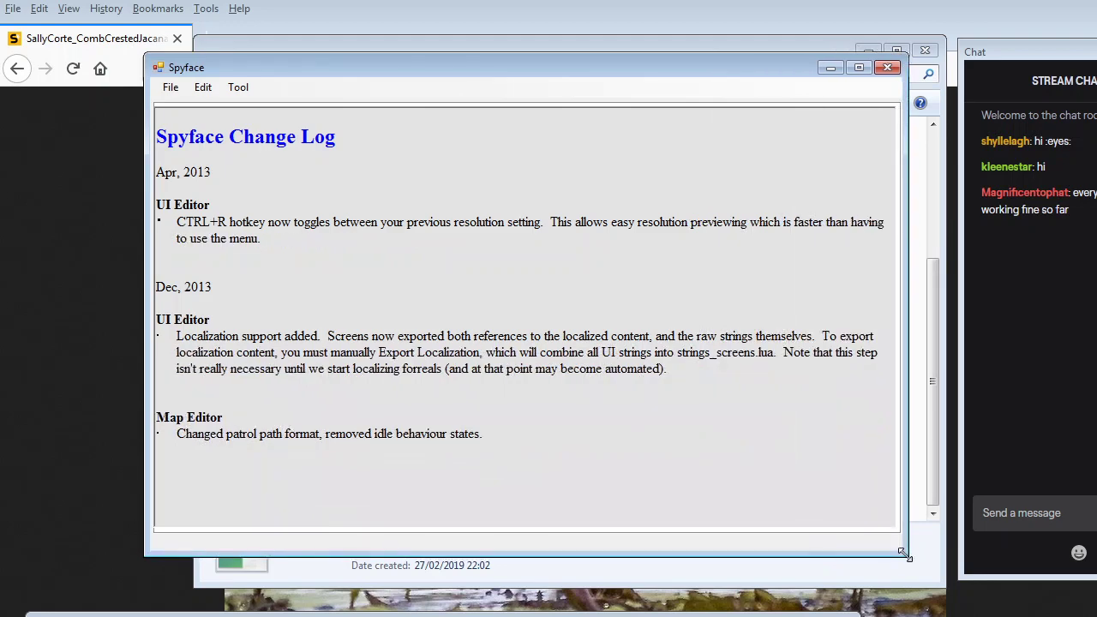
drag(243, 61, 216, 78)
click(142, 98)
mouse_move(180, 117)
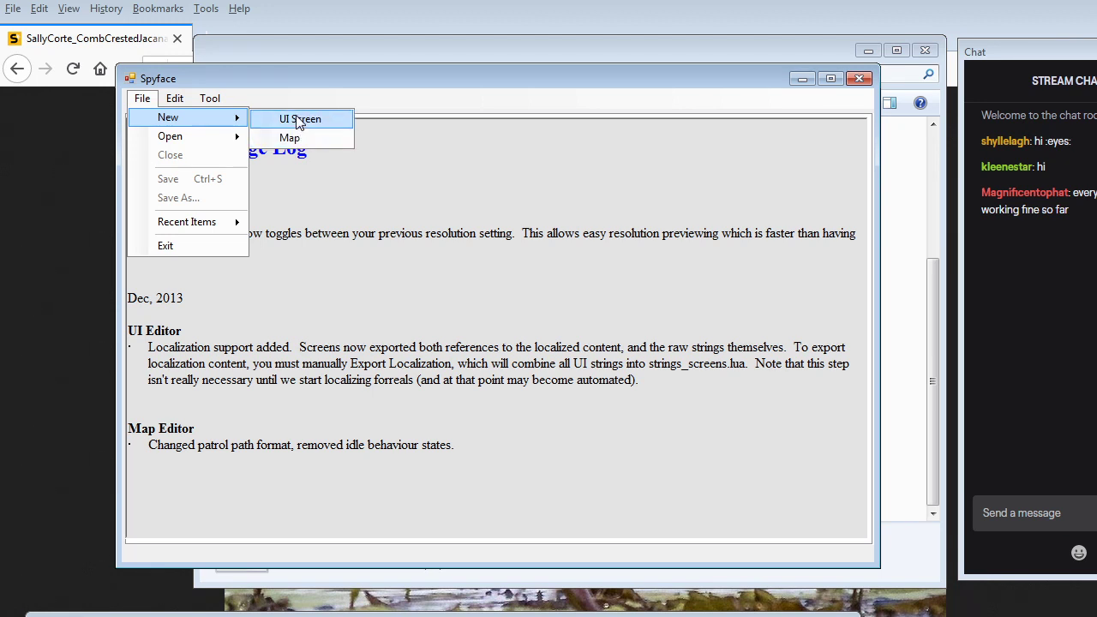
click(193, 78)
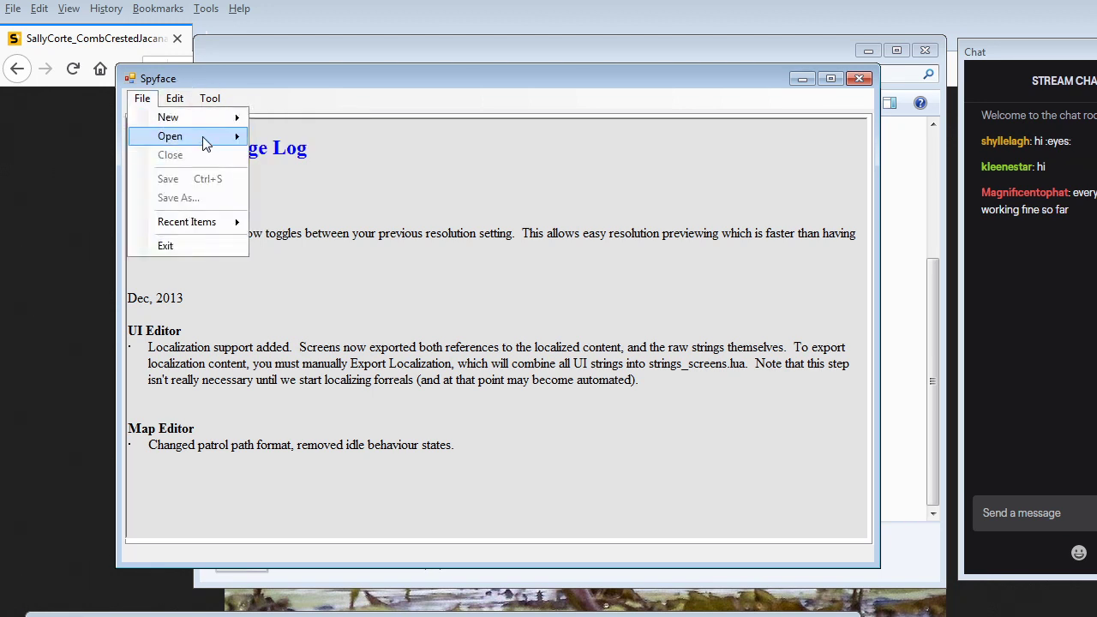
mouse_move(233, 122)
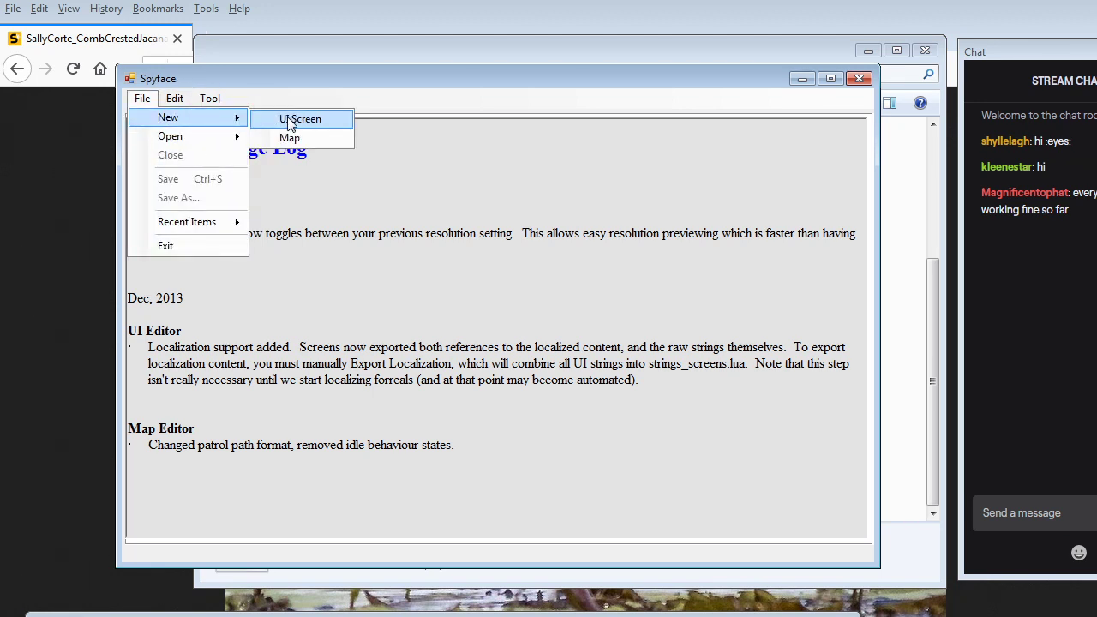
click(142, 100)
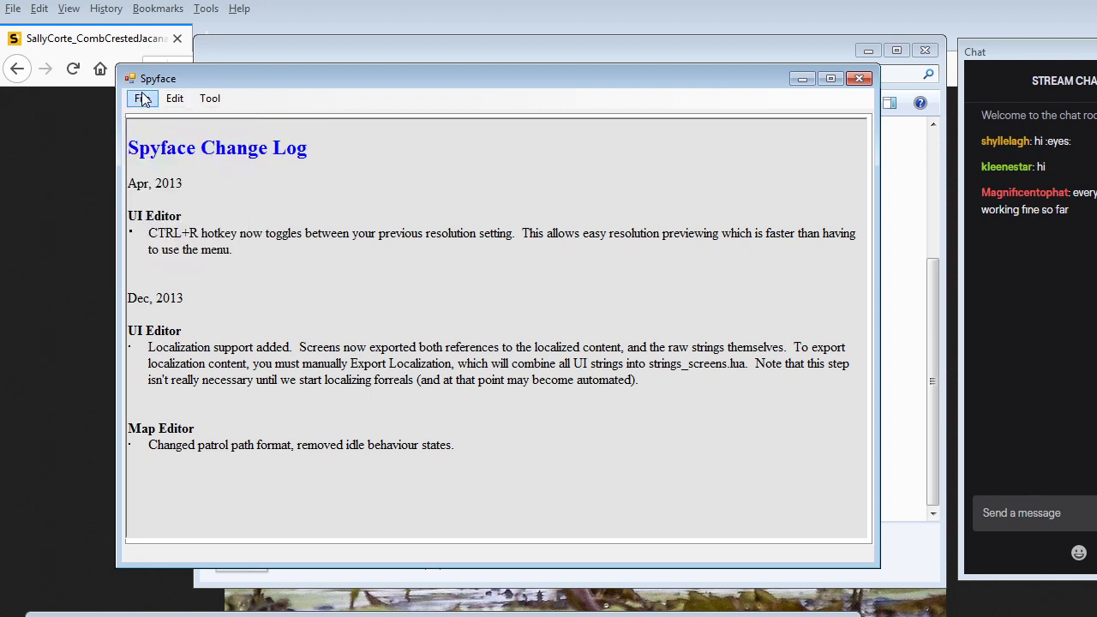
Start opening an existing map and browse from the maps folder to prefabs\done_prefabs
click(142, 100)
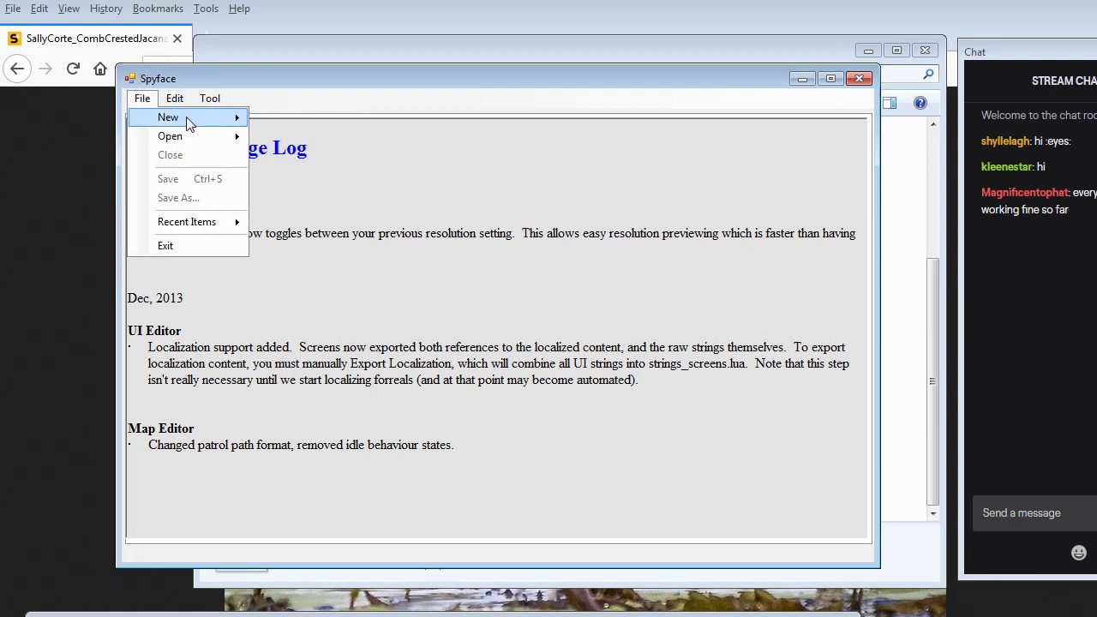
mouse_move(231, 118)
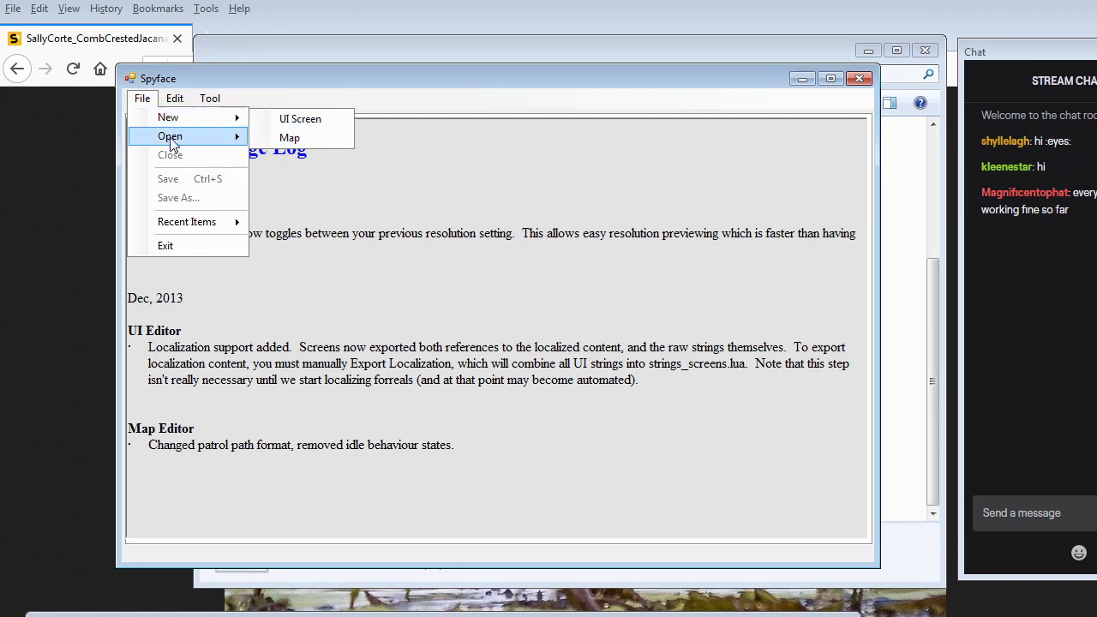
mouse_move(173, 142)
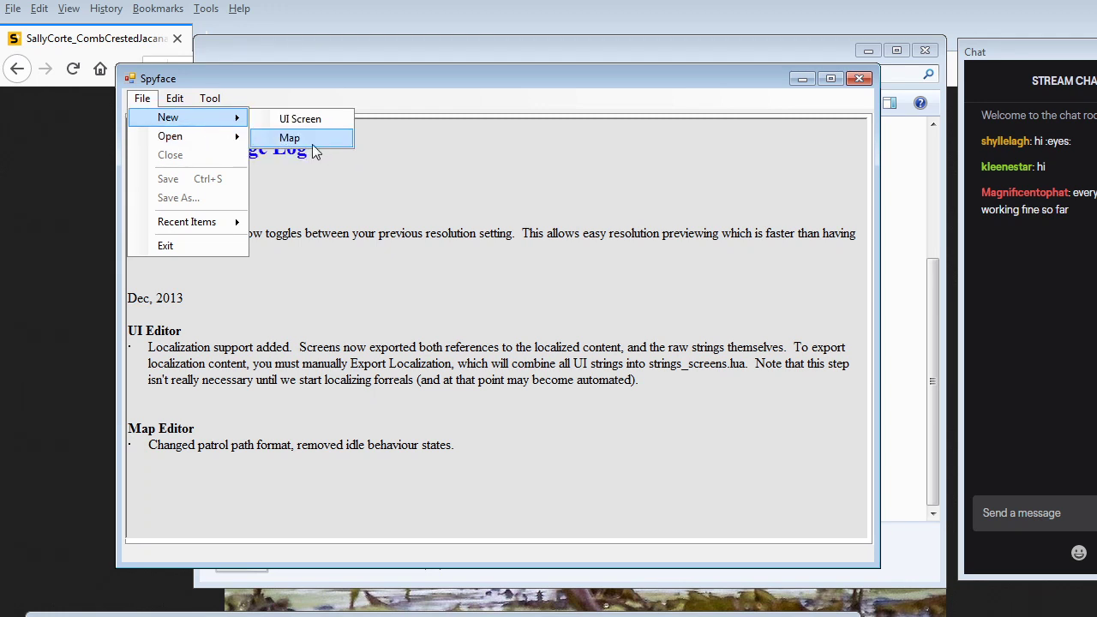
mouse_move(232, 143)
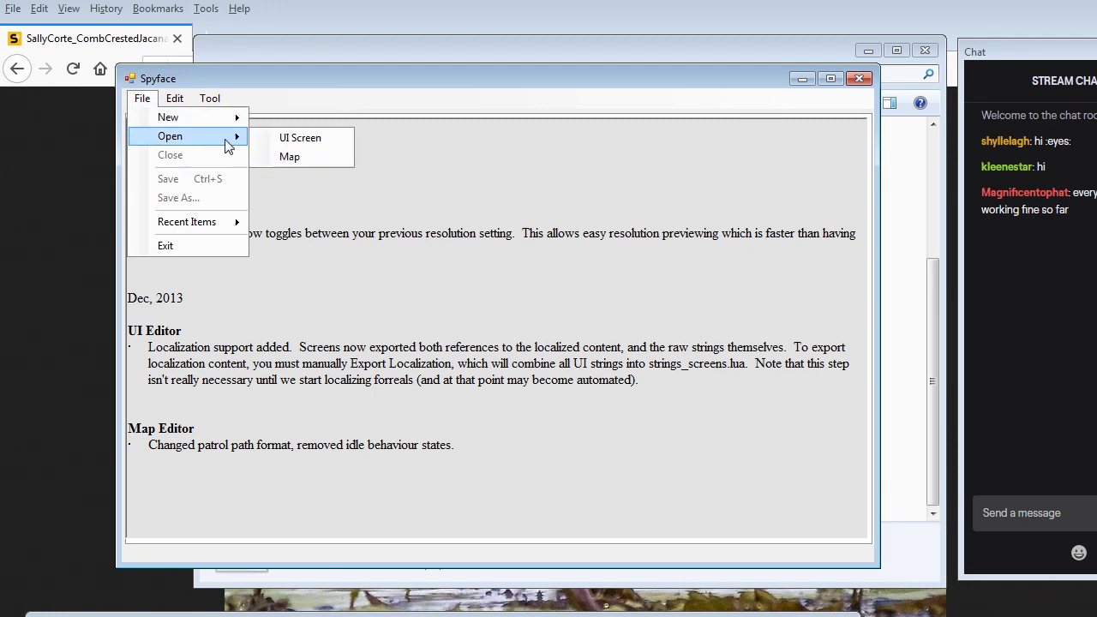
click(304, 158)
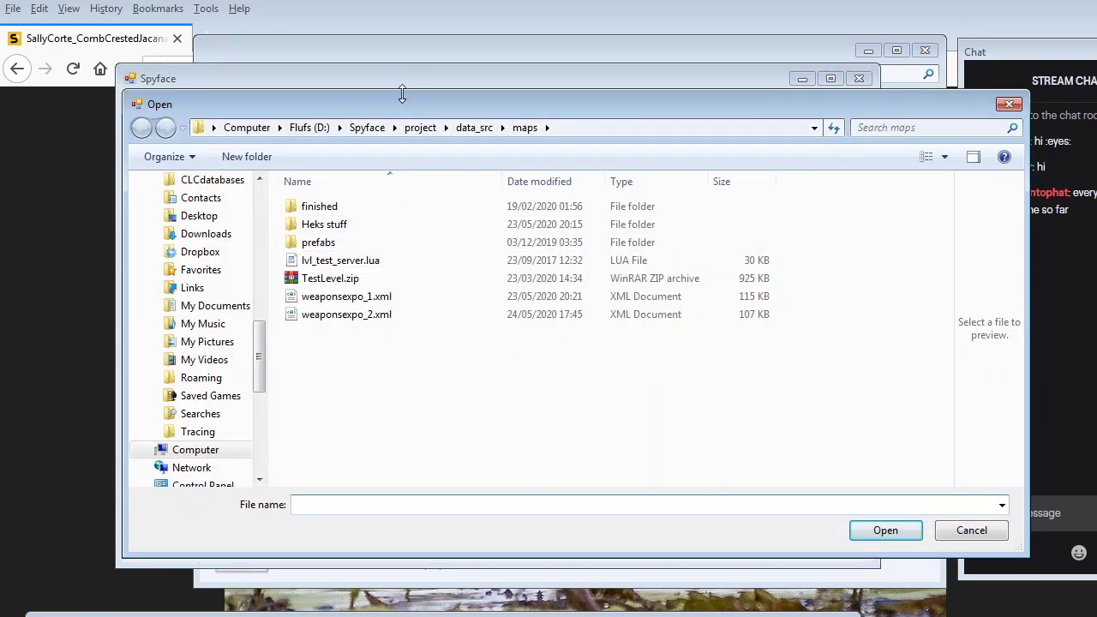
drag(409, 111, 399, 91)
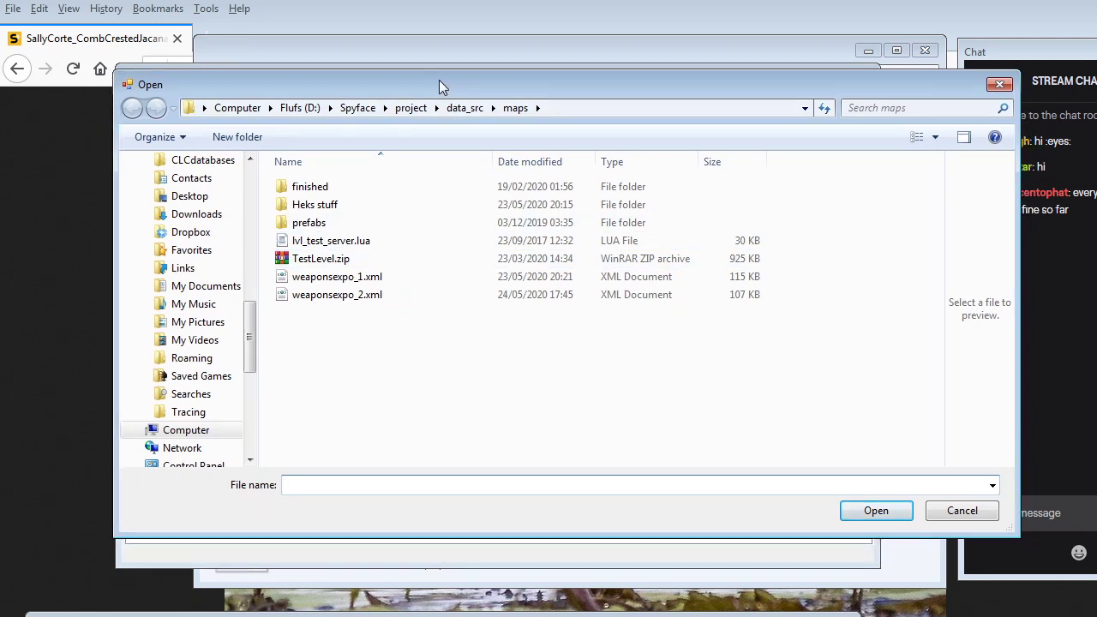
double_click(333, 225)
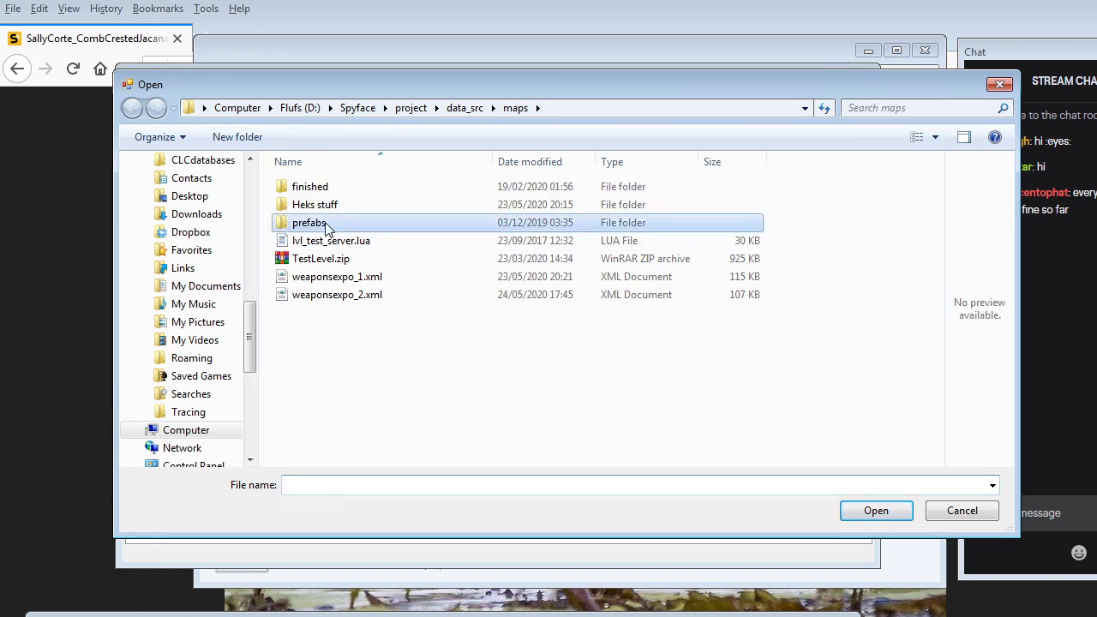
double_click(334, 190)
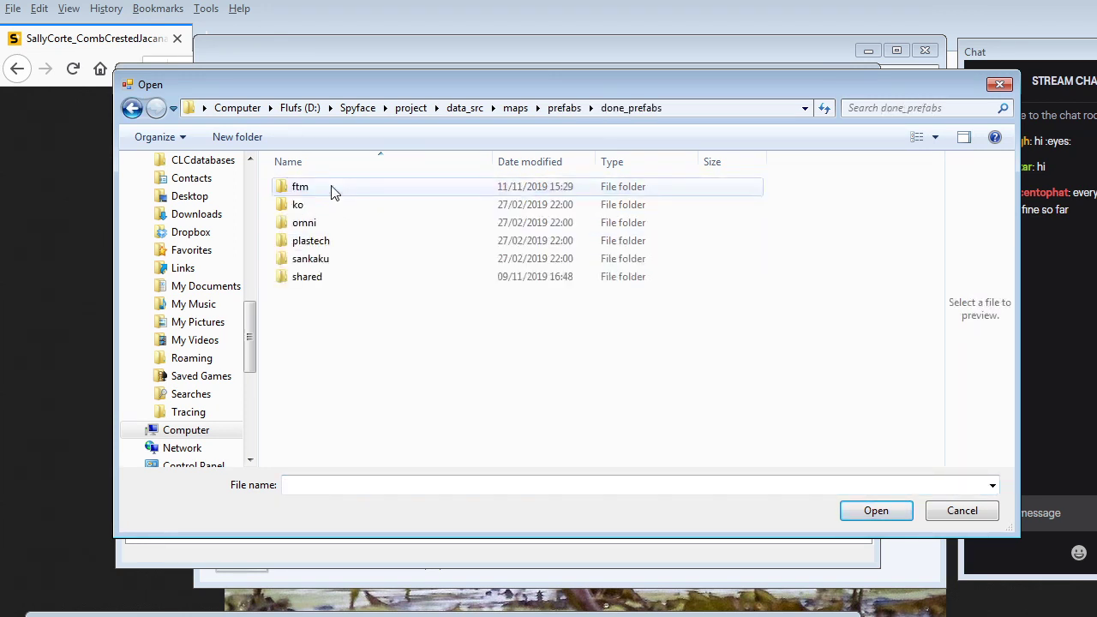
drag(369, 93, 374, 83)
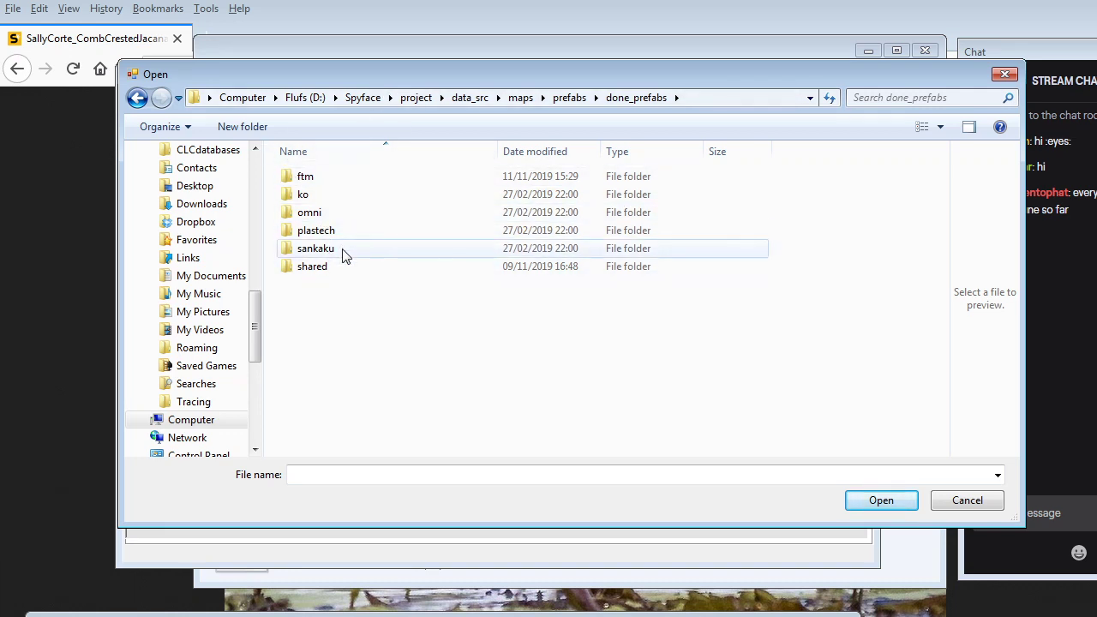
Open the map file vault3_fix.xml from the shared folder
double_click(322, 268)
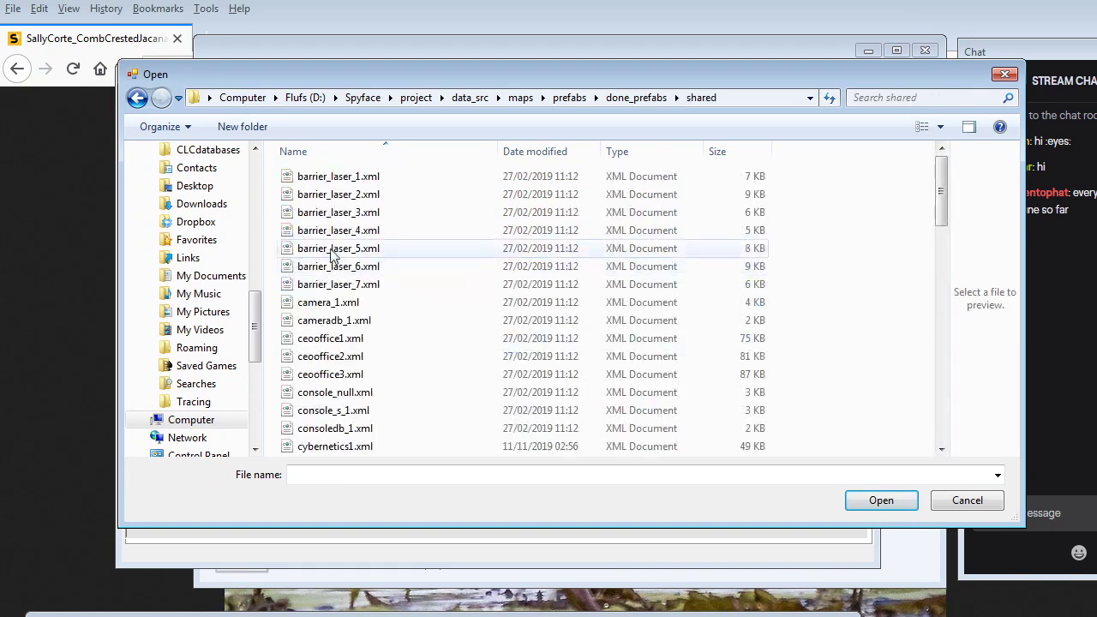
scroll(373, 185, down, 5)
scroll(375, 205, down, 11)
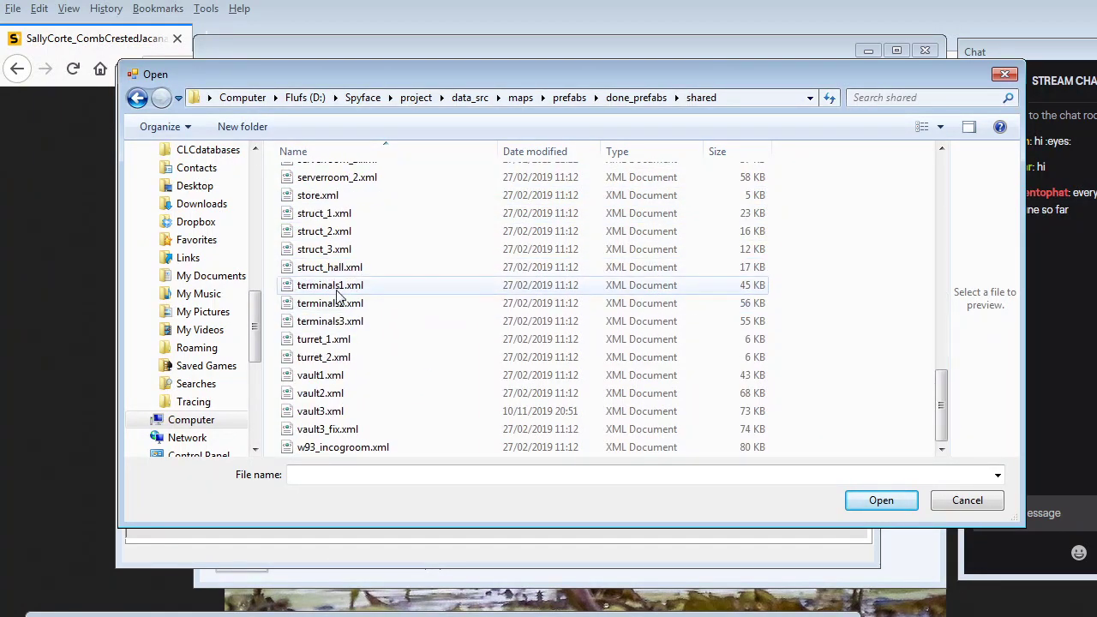
click(341, 433)
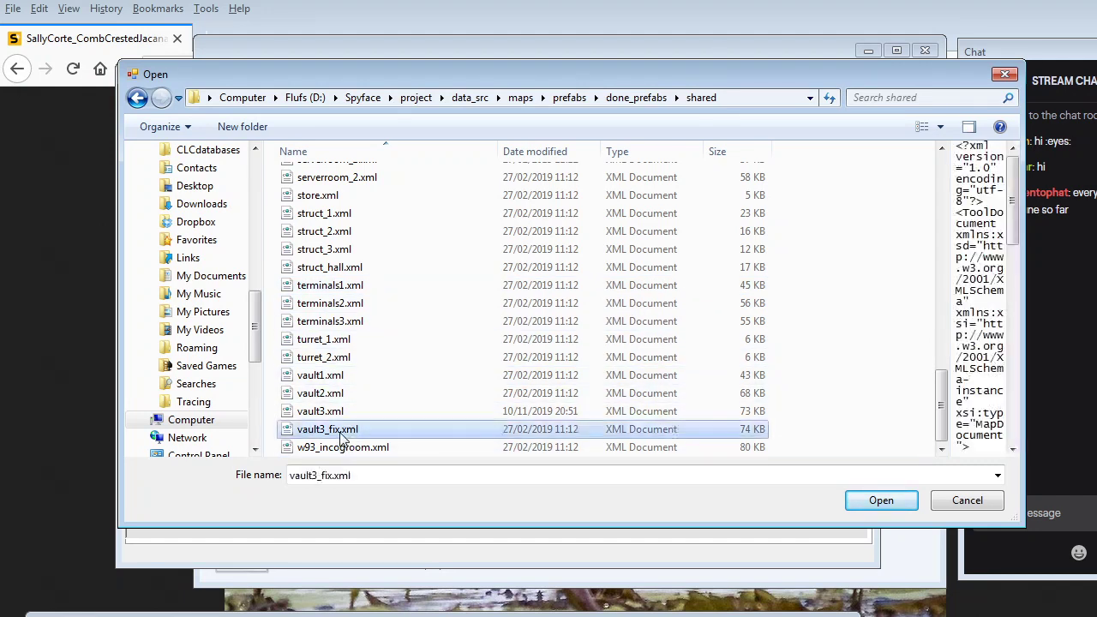
click(887, 505)
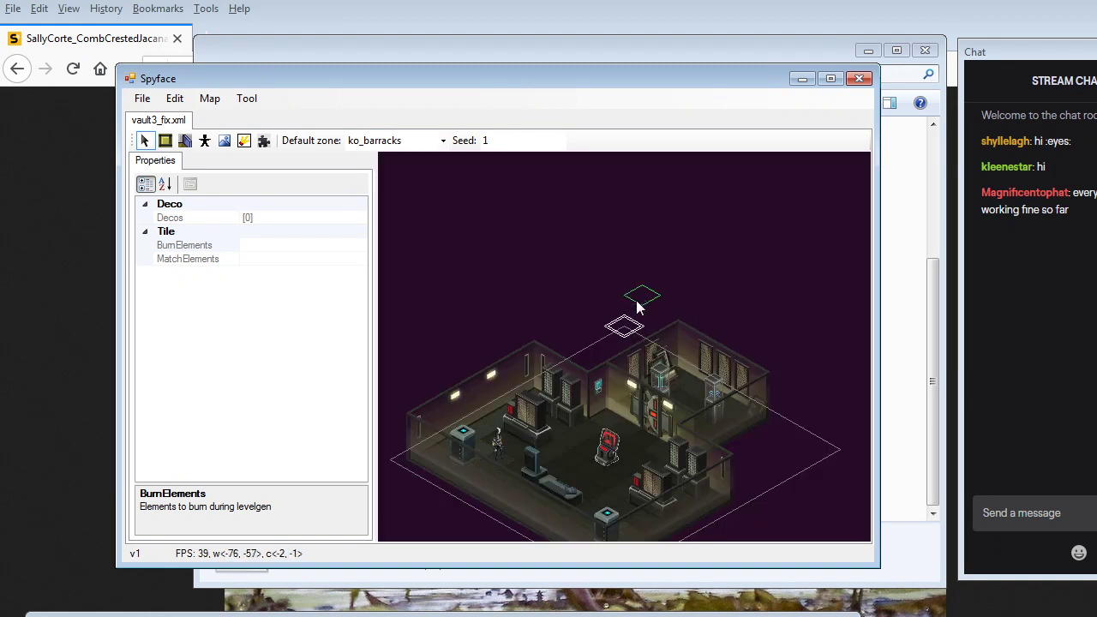
Move the Spyface window to the screen's upper-left corner and enlarge it so that the whole vault map fits
drag(709, 91, 594, 31)
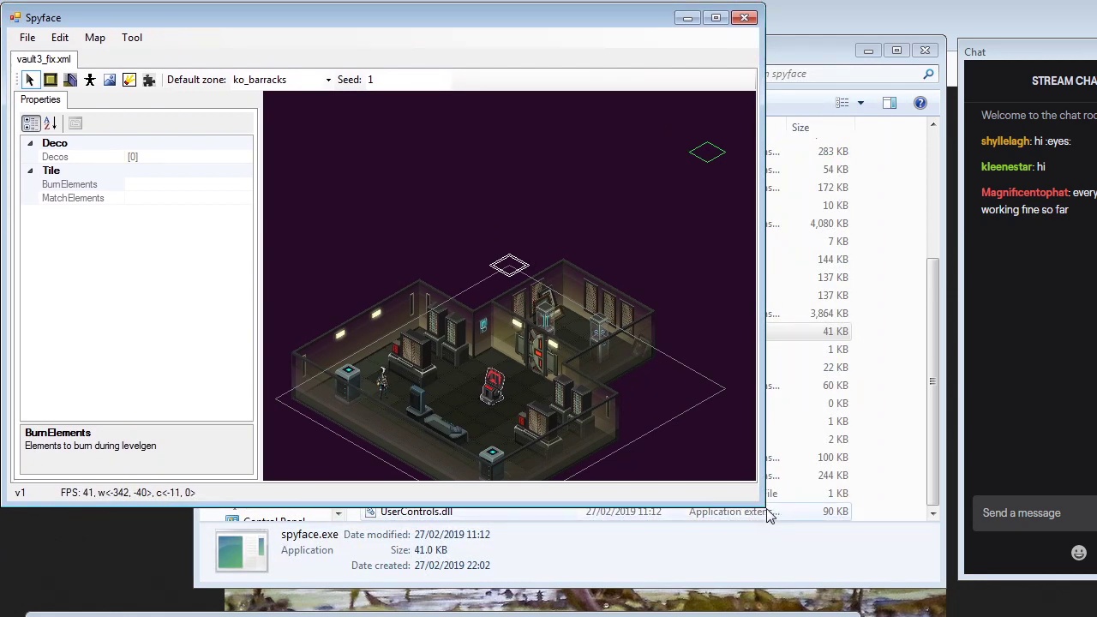
drag(759, 505, 964, 616)
Examine the vault map from every side by zooming in and rotating the camera through full turns
scroll(661, 171, up, 3)
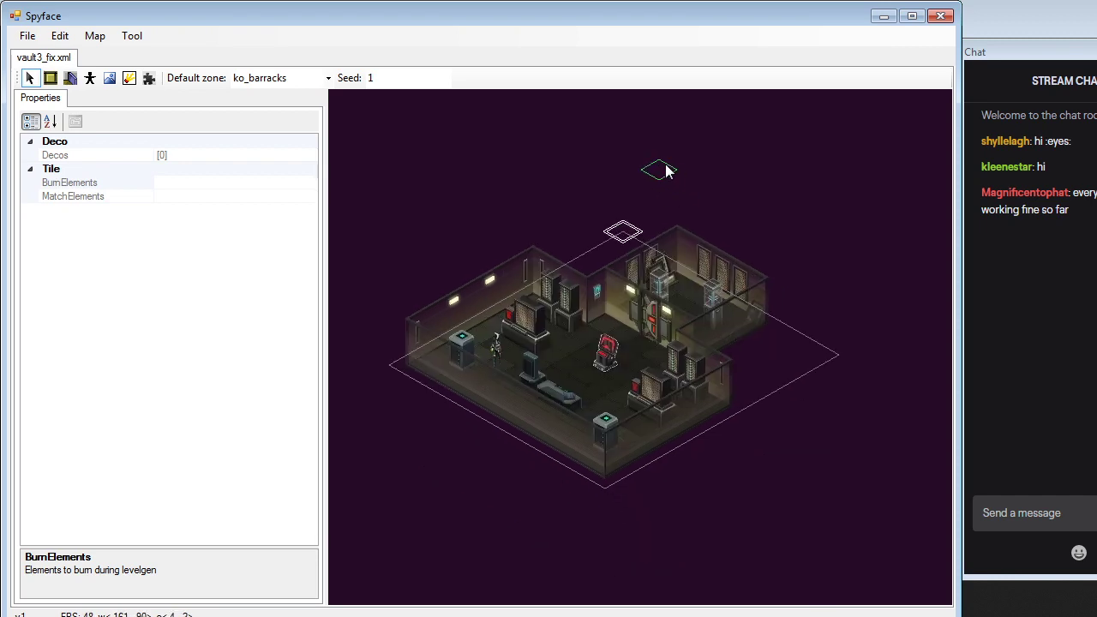
middle_drag(741, 214, 757, 190)
key(e)
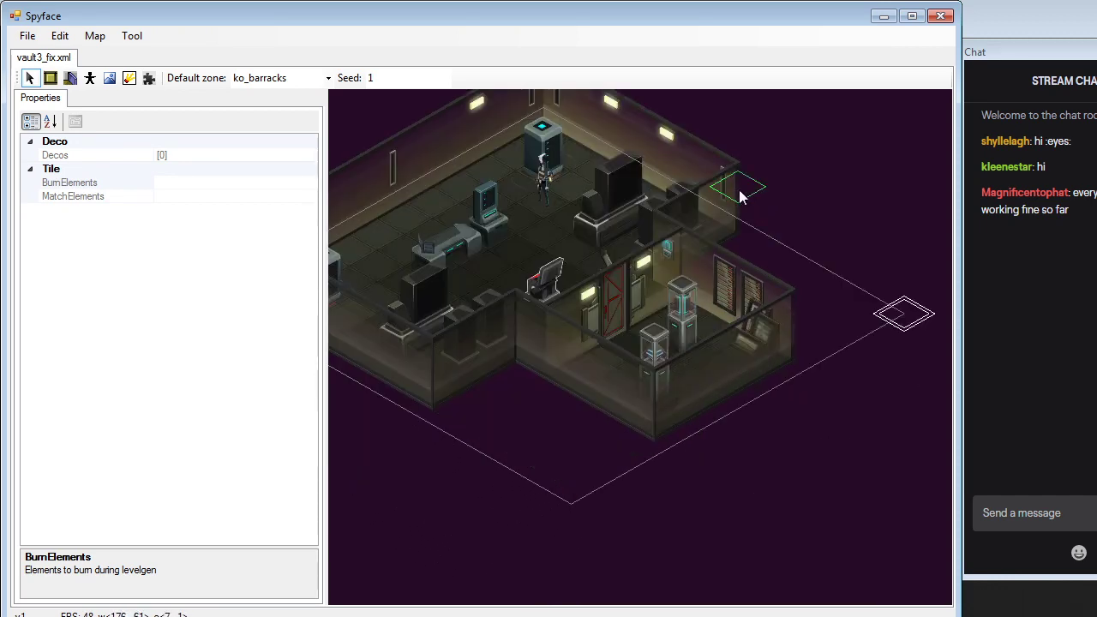
key(e)
key(e)
key(e)
key(e)
key(e)
key(e)
key(e)
key(e)
key(e)
key(e)
key(e)
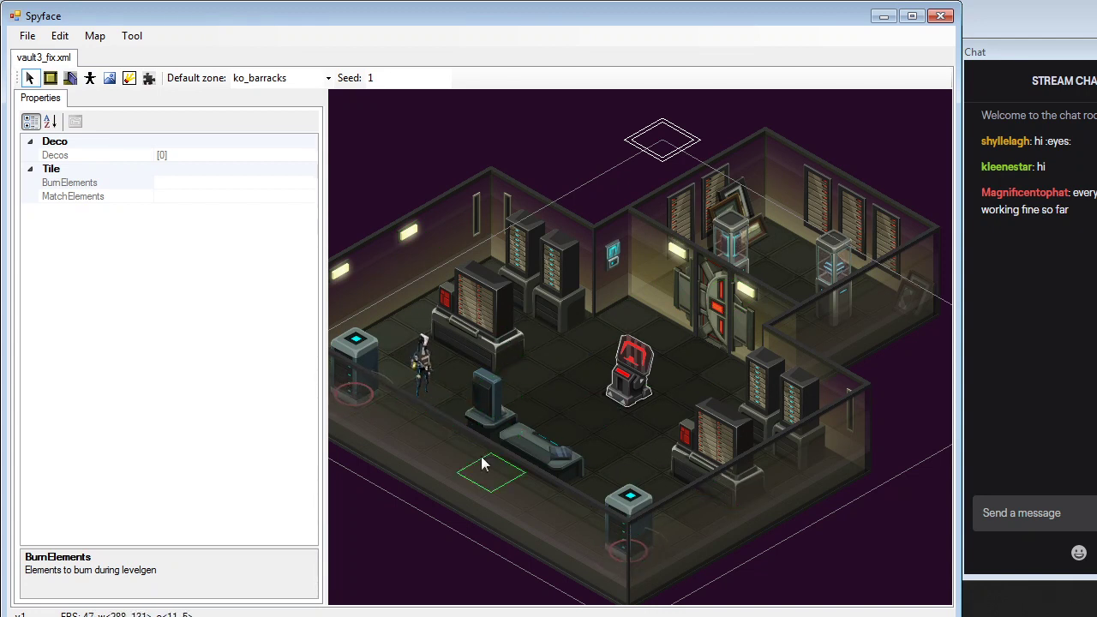
middle_drag(679, 372, 693, 303)
middle_drag(692, 448, 734, 471)
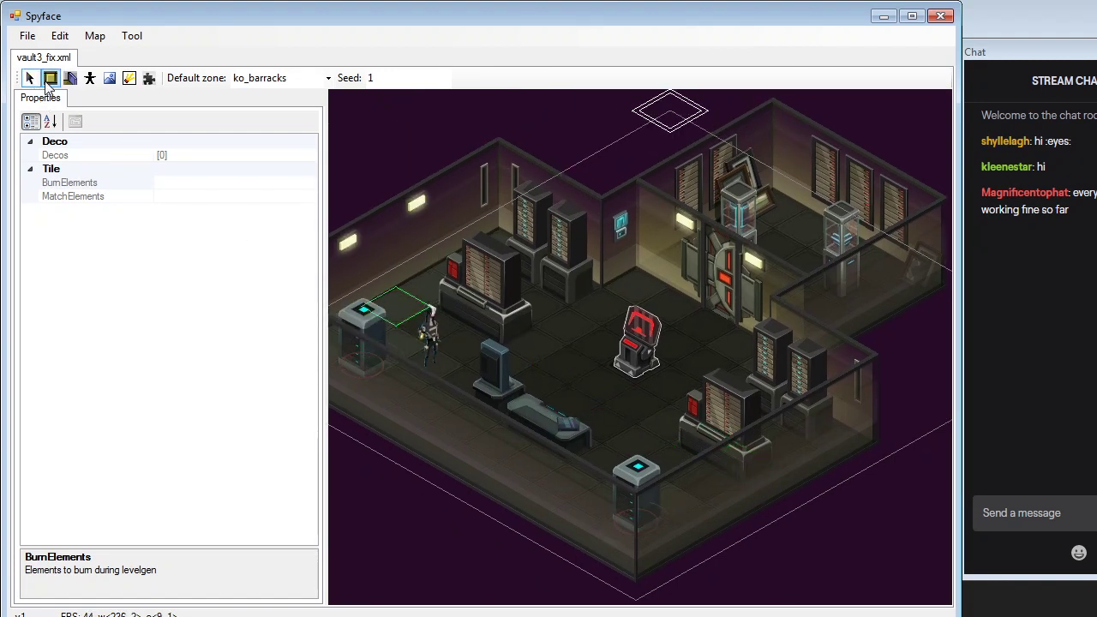
Inspect the tile and unit properties of the red vault processor terminal and of the cabinet beside the guard
click(30, 78)
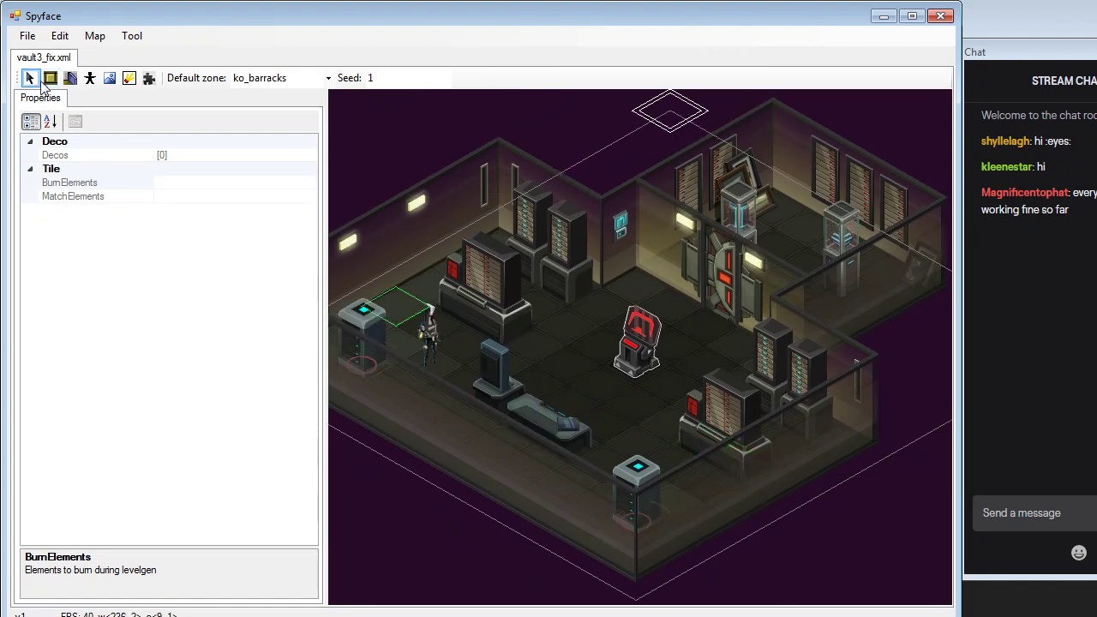
click(633, 381)
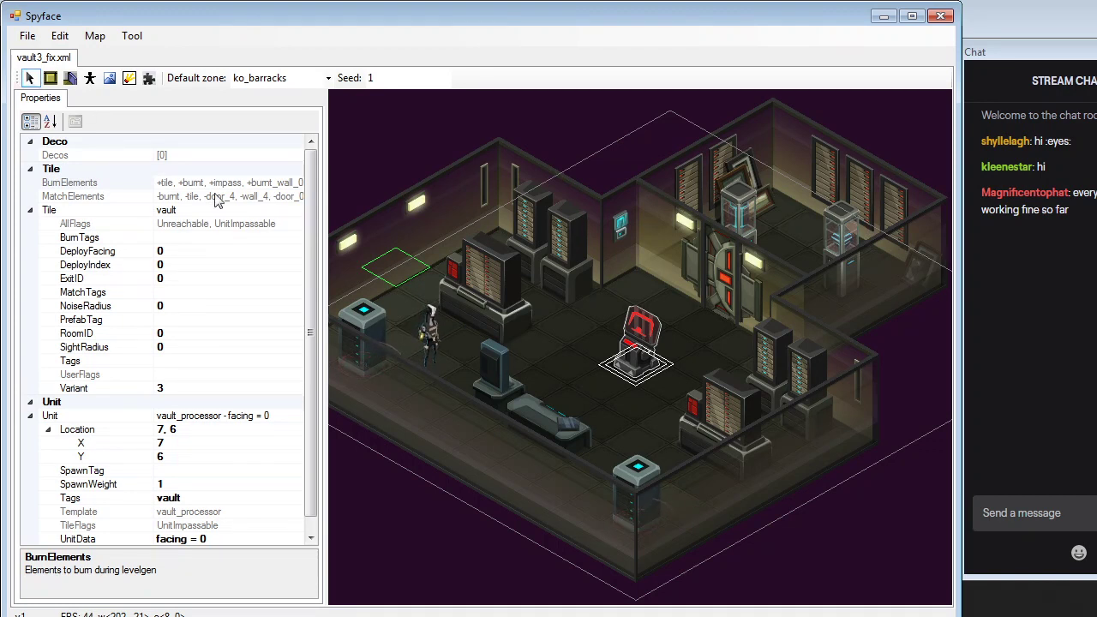
click(503, 332)
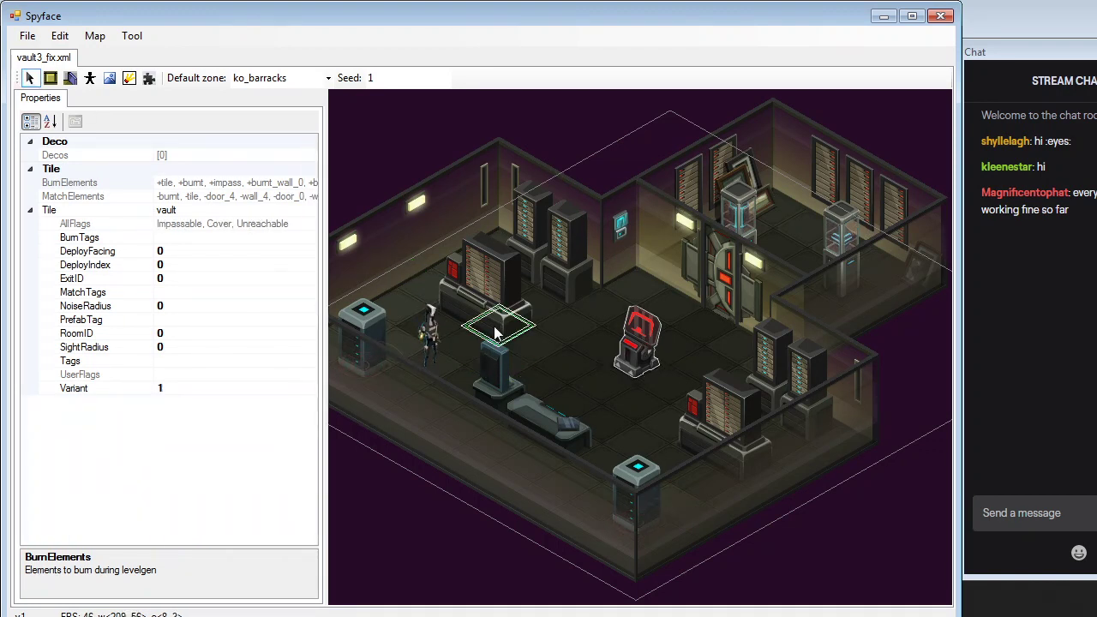
Inspect the full unit properties of the guard, including its patrol data, and of the sound bug server near it
click(426, 368)
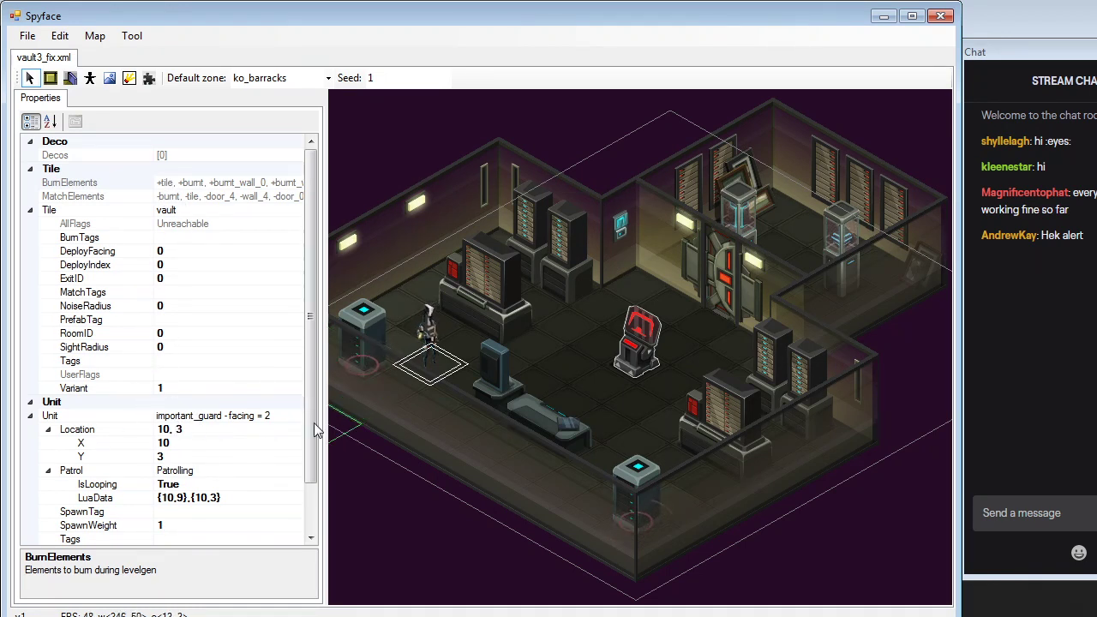
scroll(315, 430, down, 2)
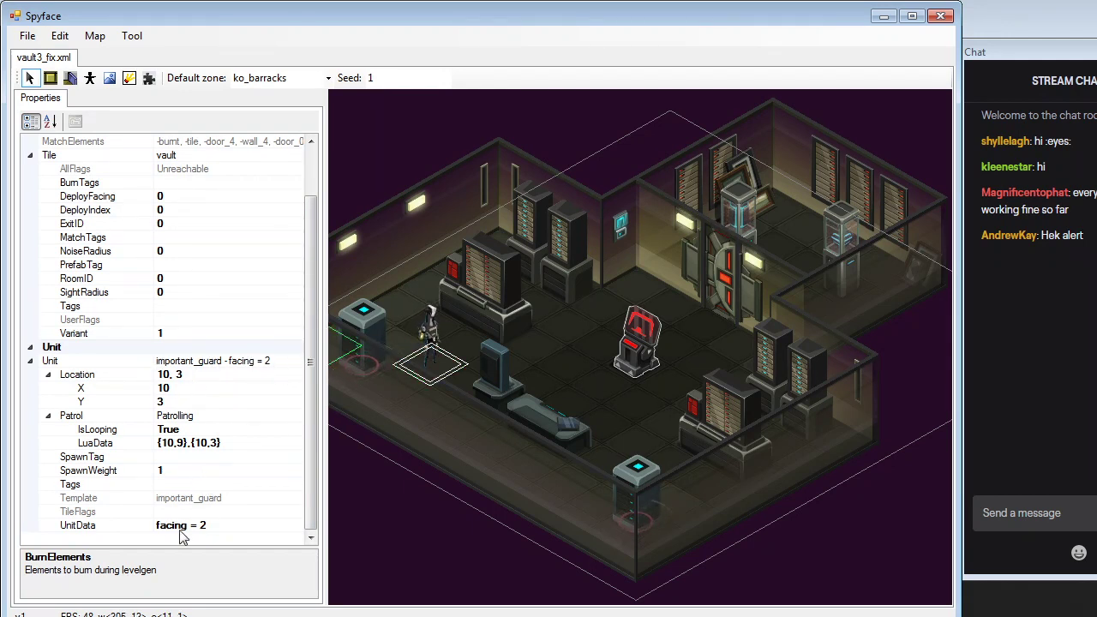
click(363, 364)
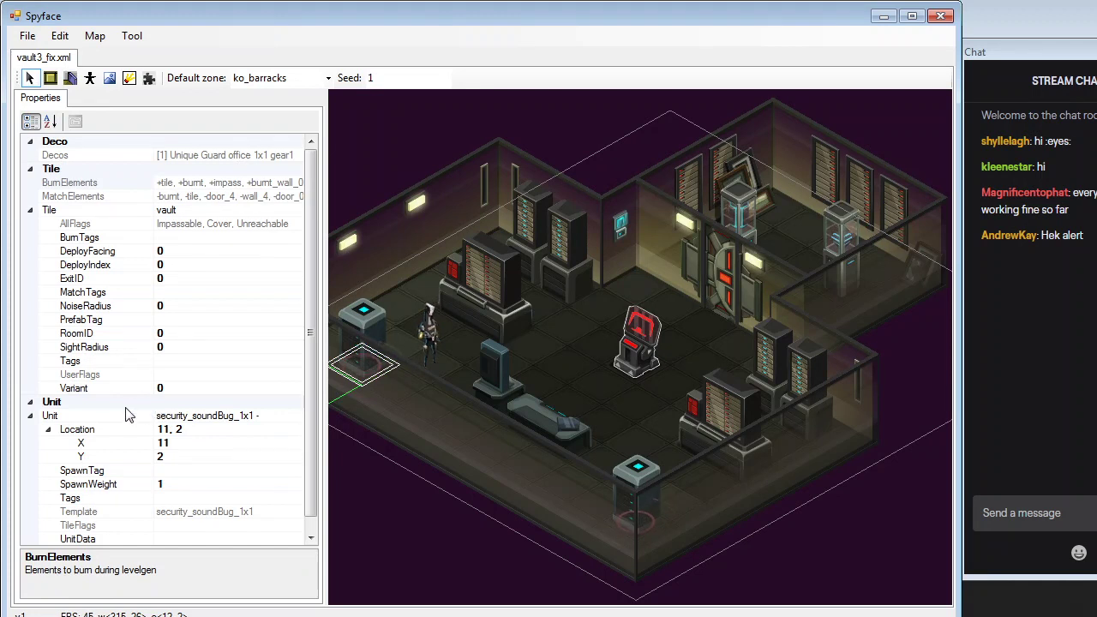
scroll(292, 392, down, 1)
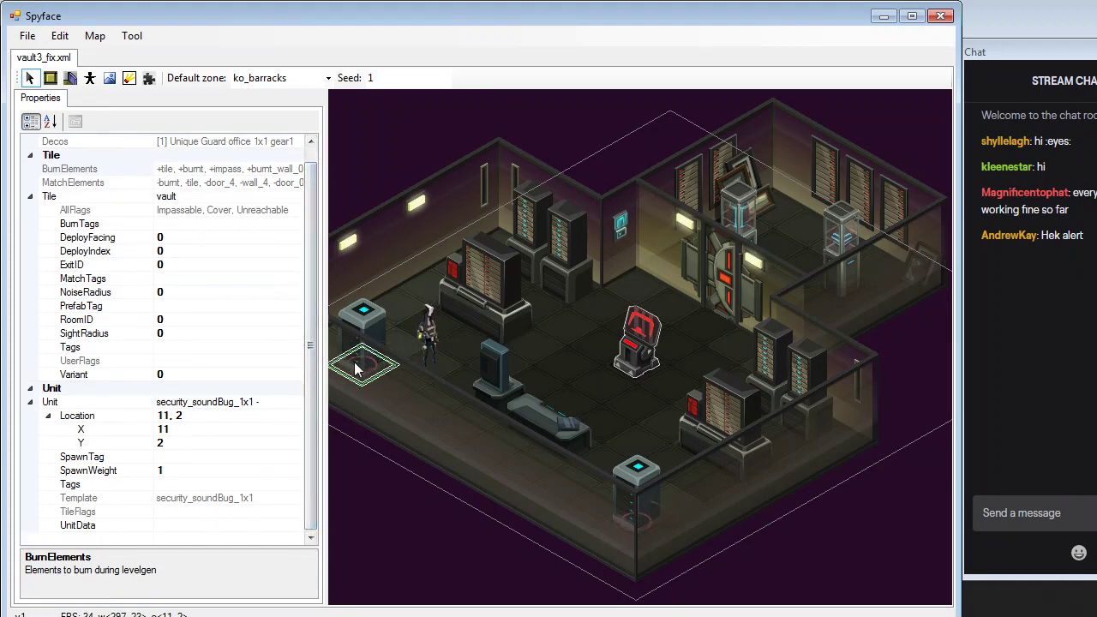
scroll(187, 162, up, 1)
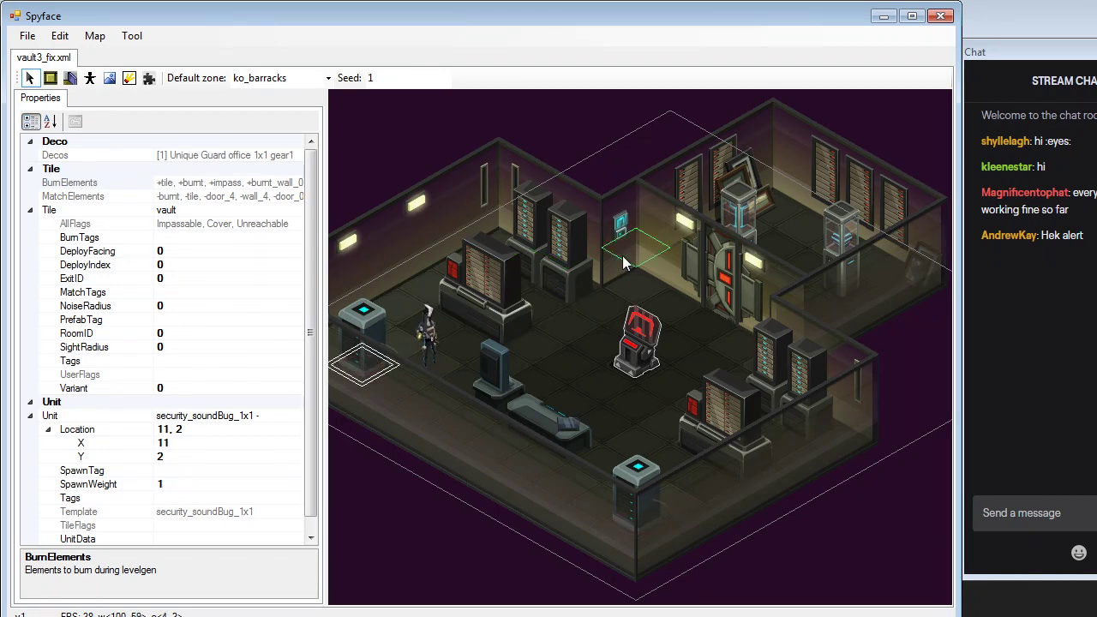
Inspect the properties of the empty floor tiles between the desk and the vault processor terminal
middle_drag(719, 294, 688, 266)
scroll(527, 371, up, 1)
scroll(632, 294, up, 1)
click(390, 332)
click(476, 348)
middle_drag(430, 383, 480, 372)
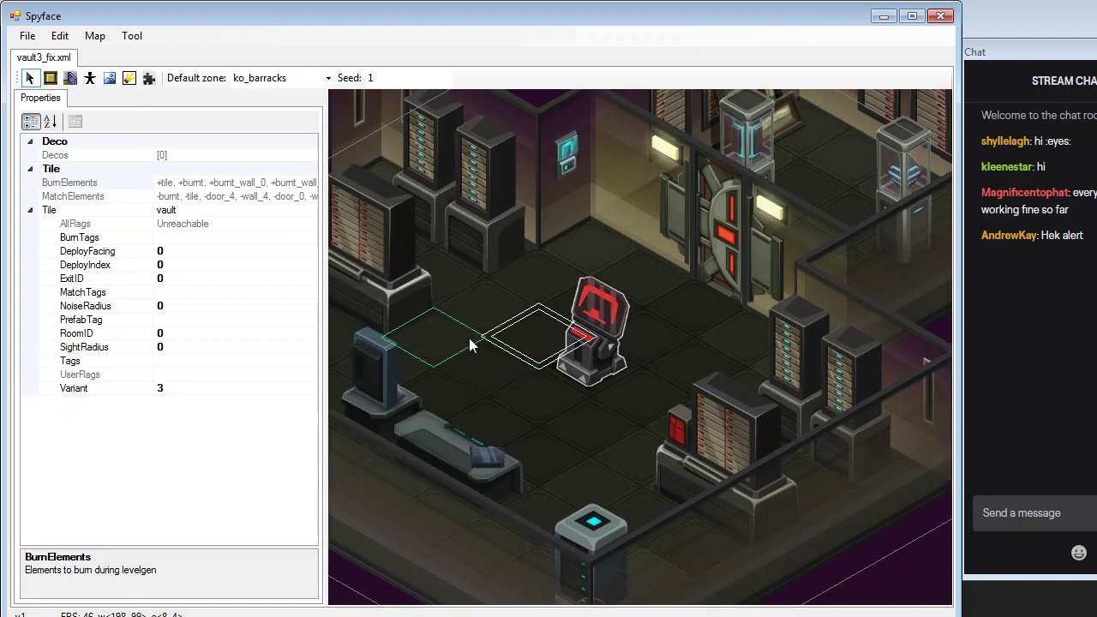
click(468, 338)
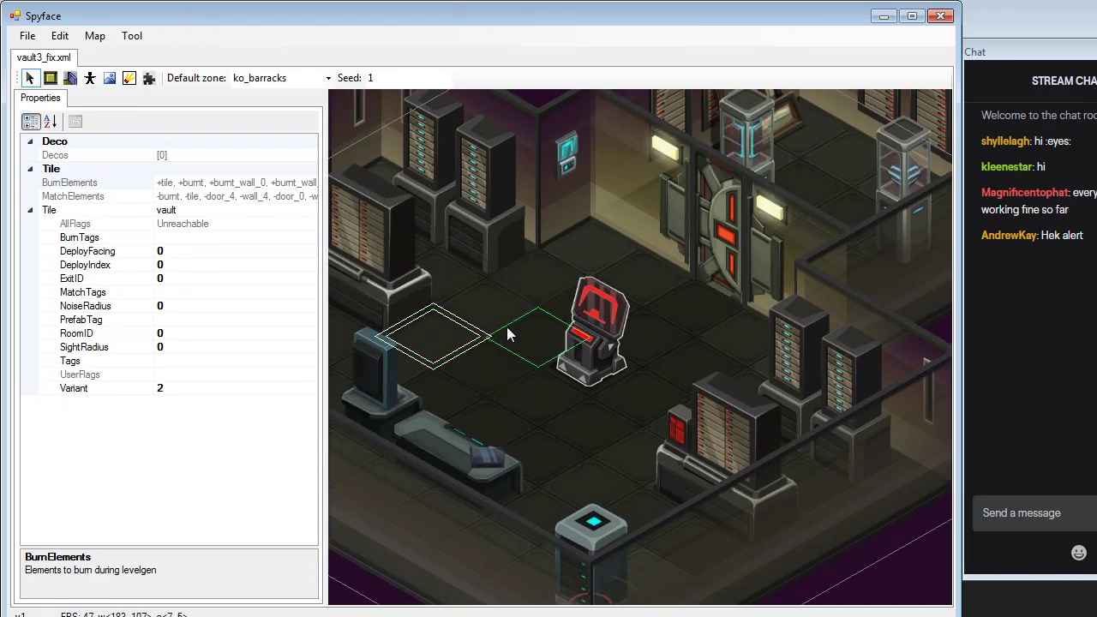
Check the Tags property on the floor tiles just inside the vault door
scroll(697, 301, down, 1)
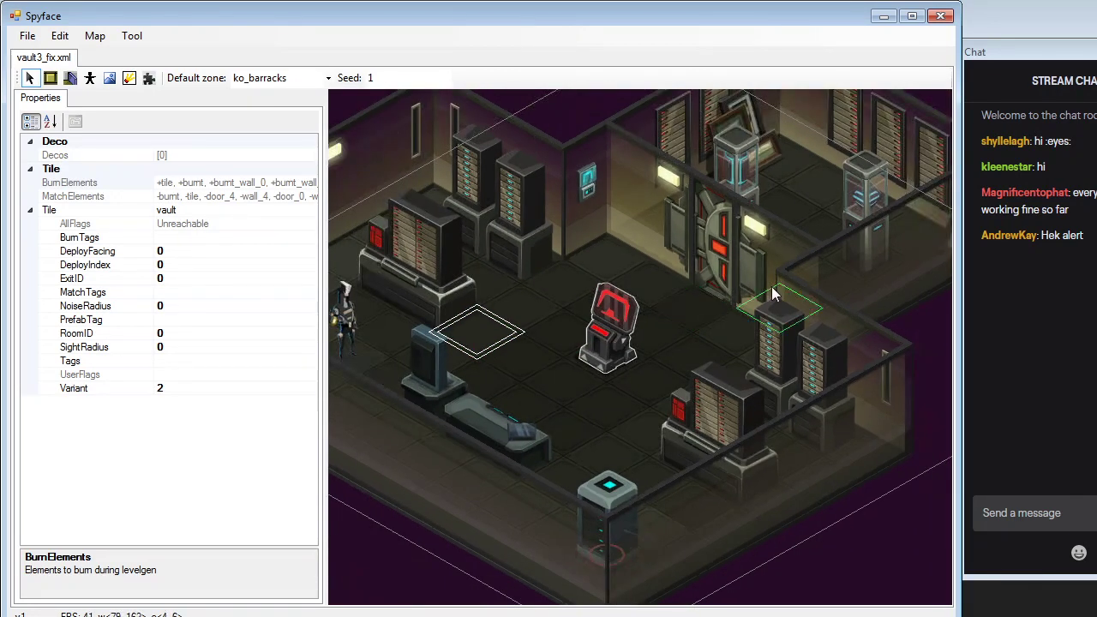
middle_drag(771, 287, 576, 350)
scroll(618, 285, up, 1)
click(641, 323)
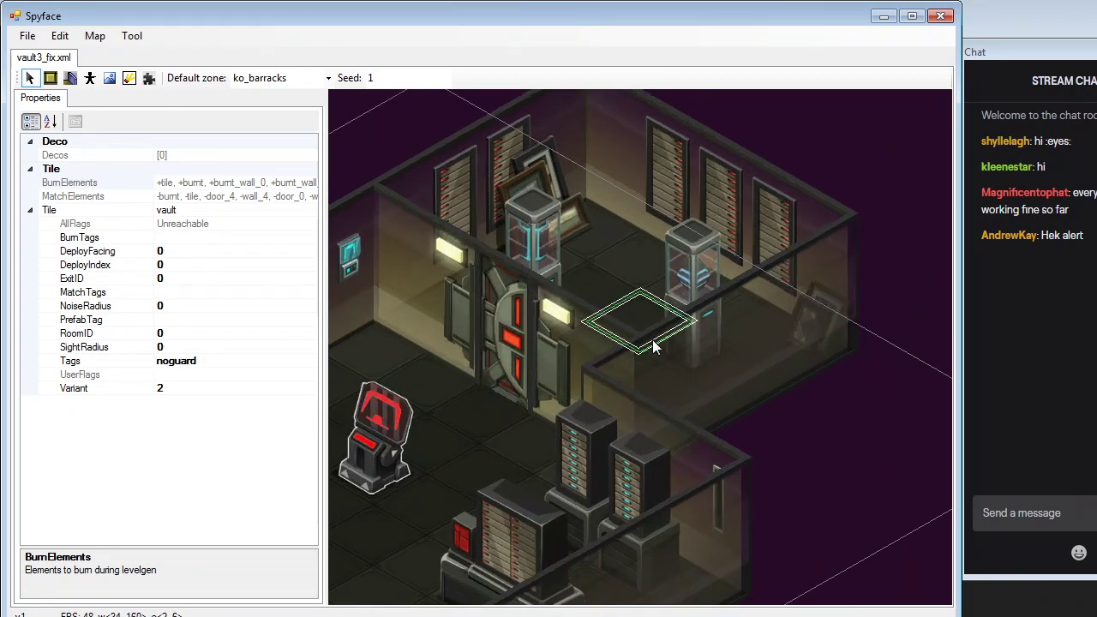
click(618, 273)
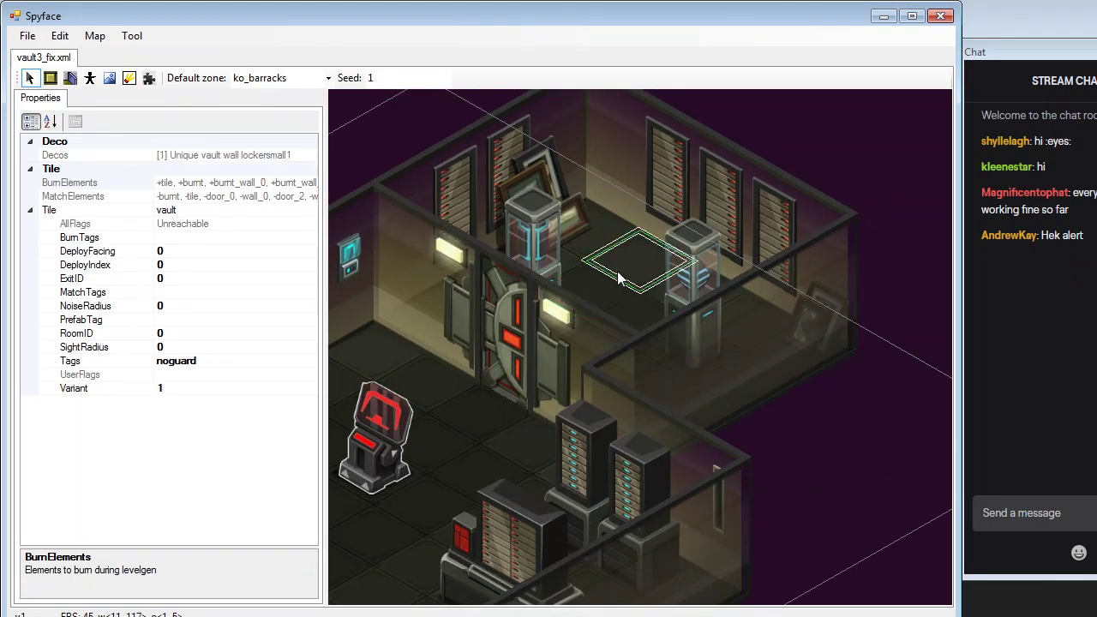
click(580, 306)
click(602, 356)
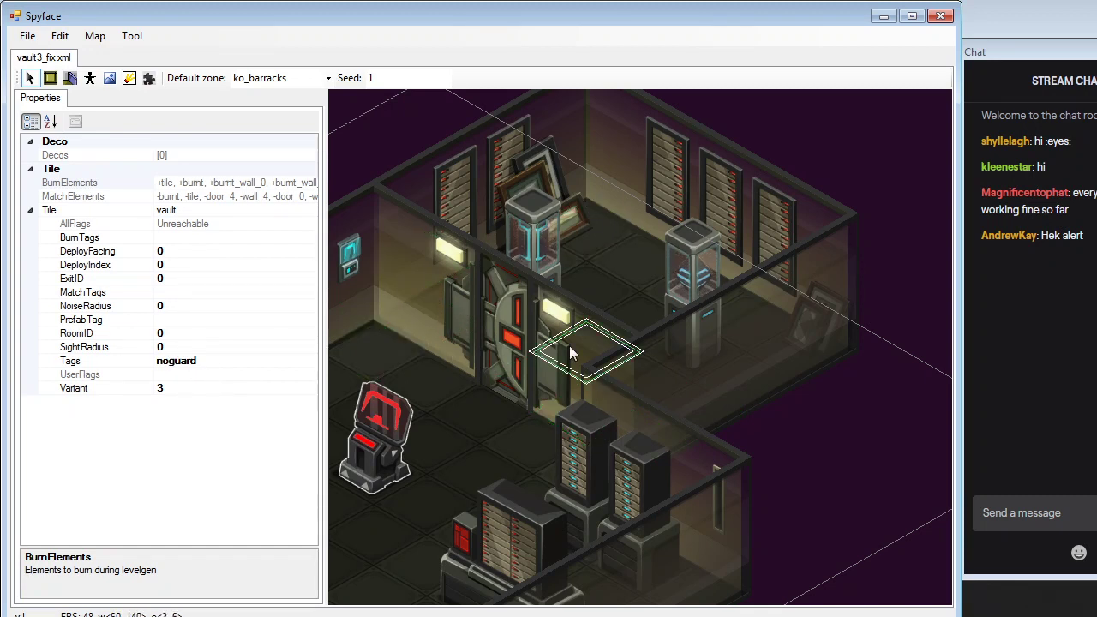
Check the Tags property on the remaining tiles of the inner vault room, around the display case and along the outer walls
click(655, 311)
click(660, 265)
click(698, 292)
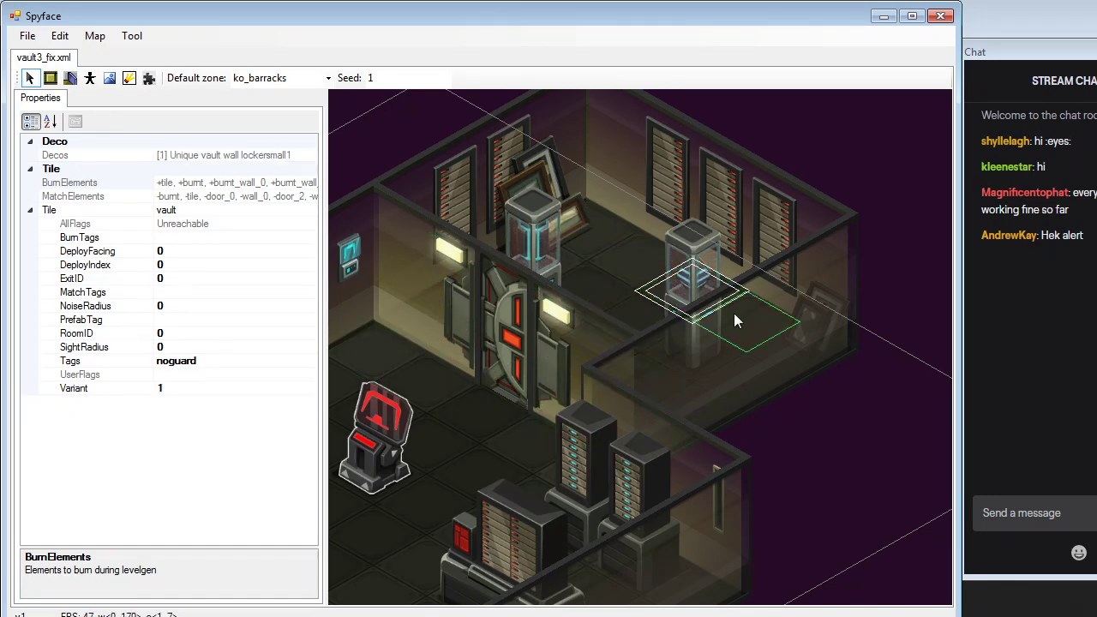
click(734, 313)
click(801, 351)
click(746, 384)
click(694, 411)
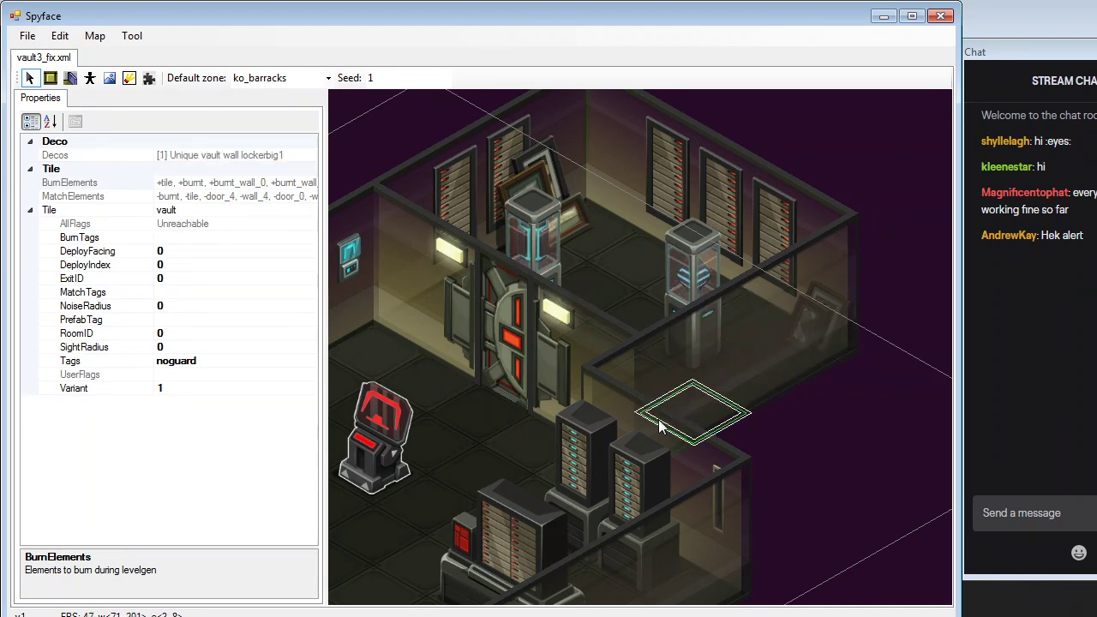
click(645, 439)
scroll(564, 306, down, 1)
middle_drag(499, 399, 644, 351)
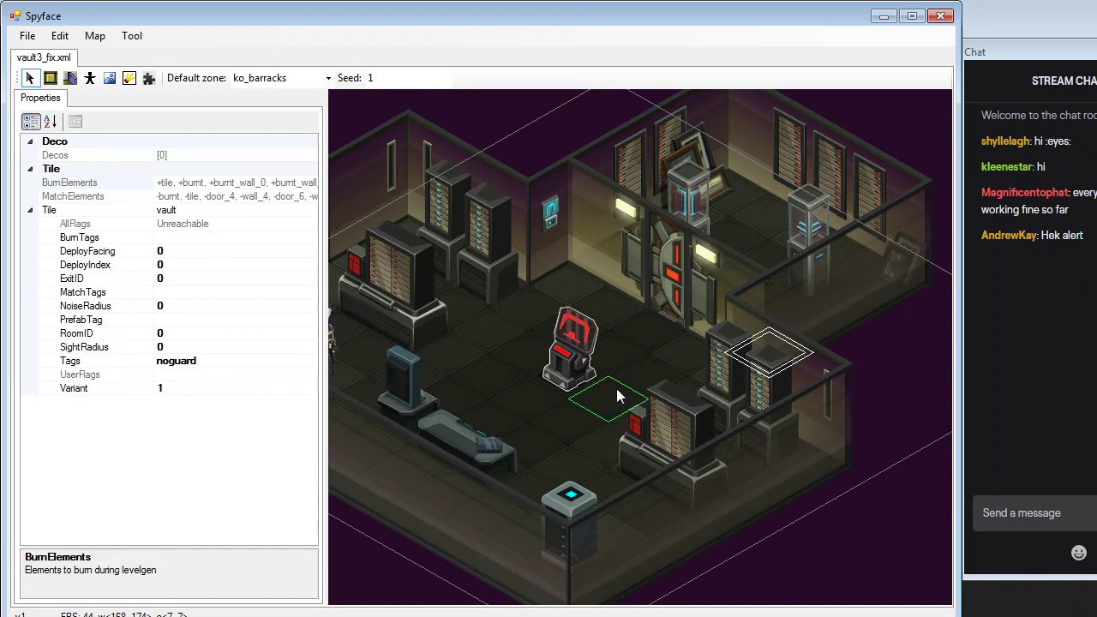
middle_drag(548, 353, 567, 317)
click(50, 77)
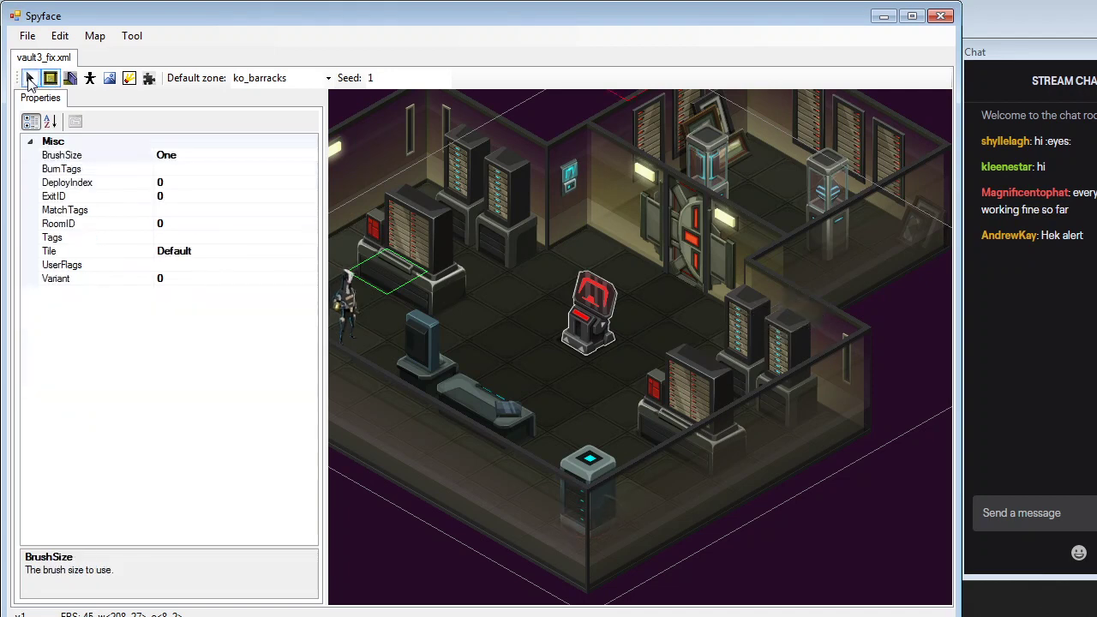
click(30, 78)
middle_drag(528, 361, 592, 380)
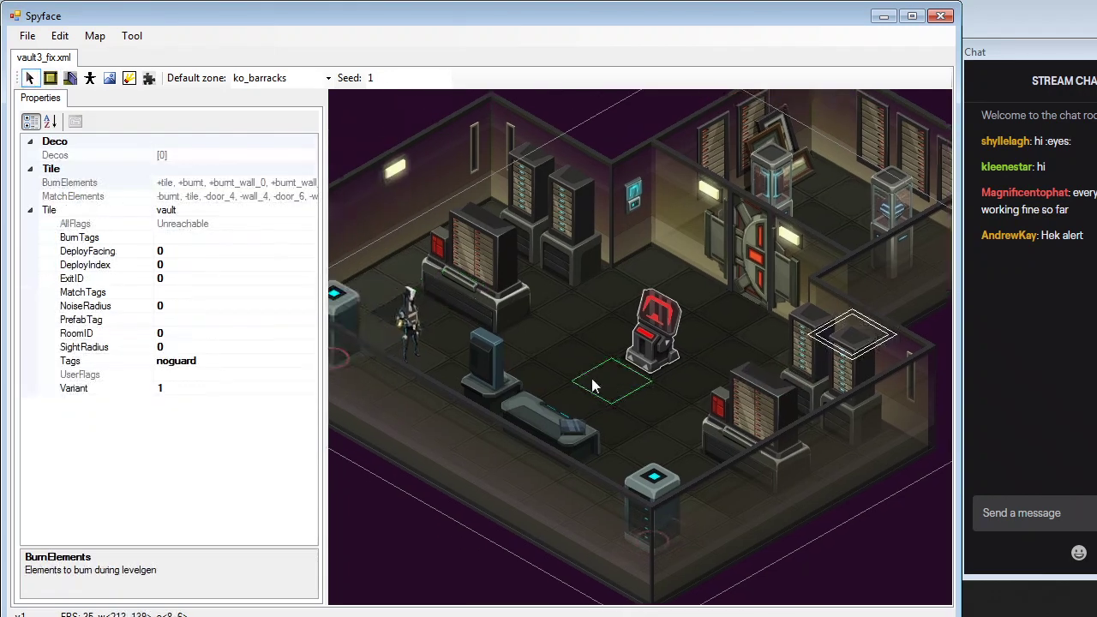
Compare the tile properties and flags beneath the large locker cabinet and the sound bug server
click(493, 311)
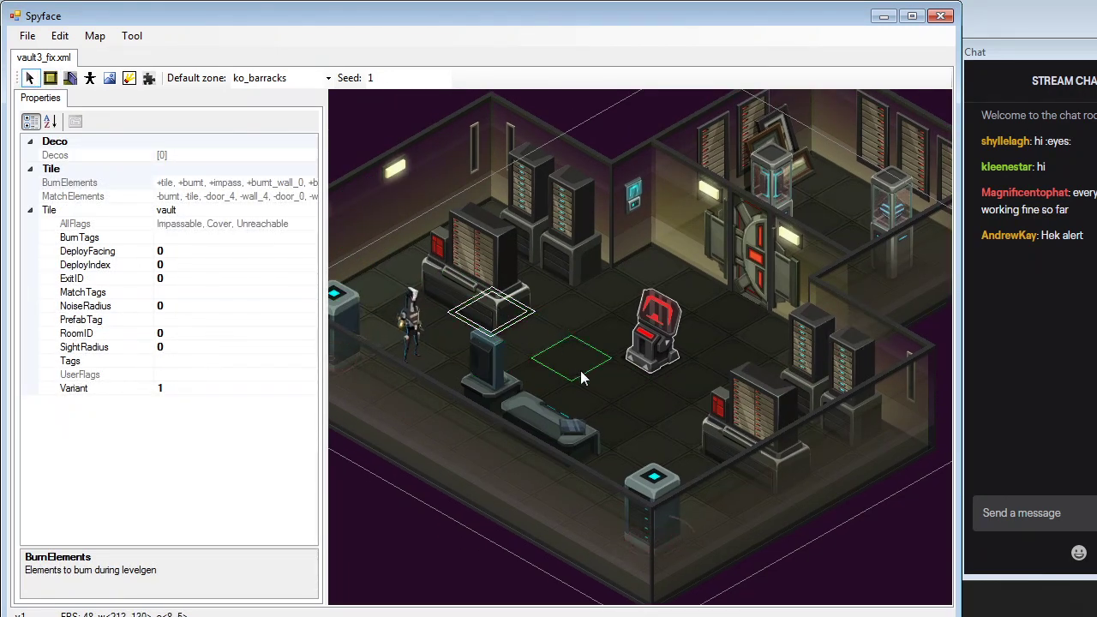
drag(453, 292, 479, 290)
click(492, 353)
click(458, 342)
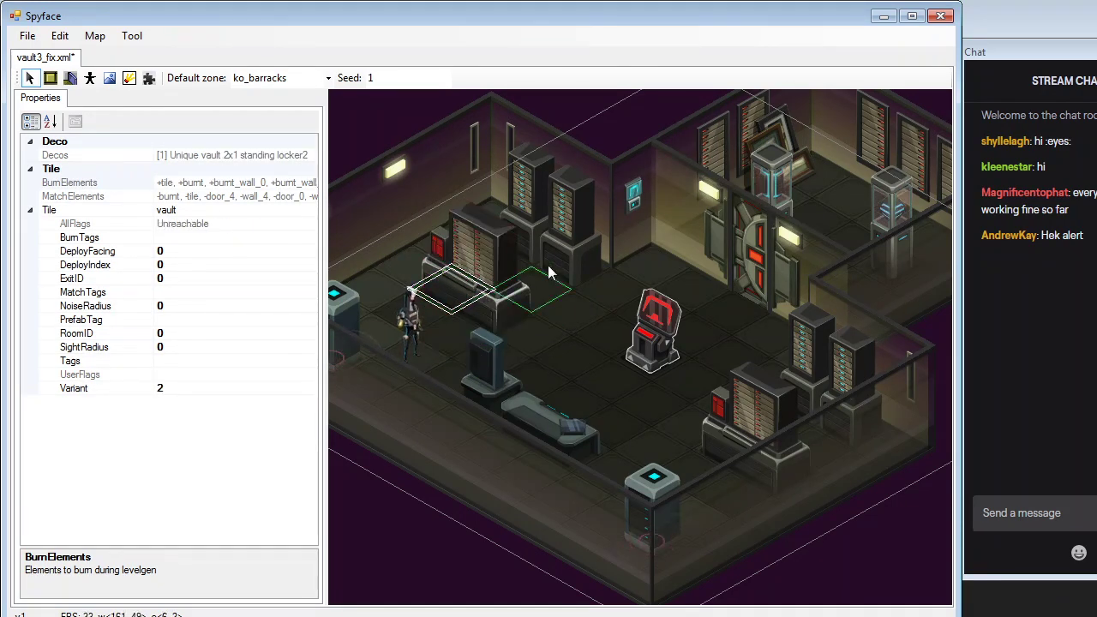
middle_drag(480, 355, 631, 369)
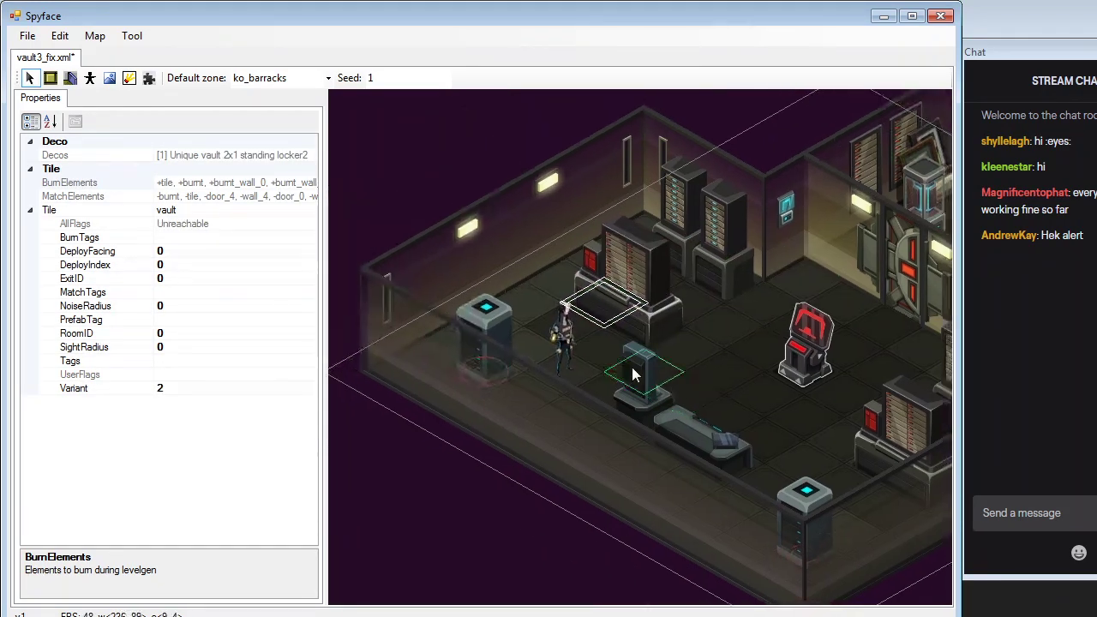
click(485, 373)
mouse_move(484, 373)
mouse_down()
mouse_move(559, 418)
mouse_move(485, 377)
mouse_up()
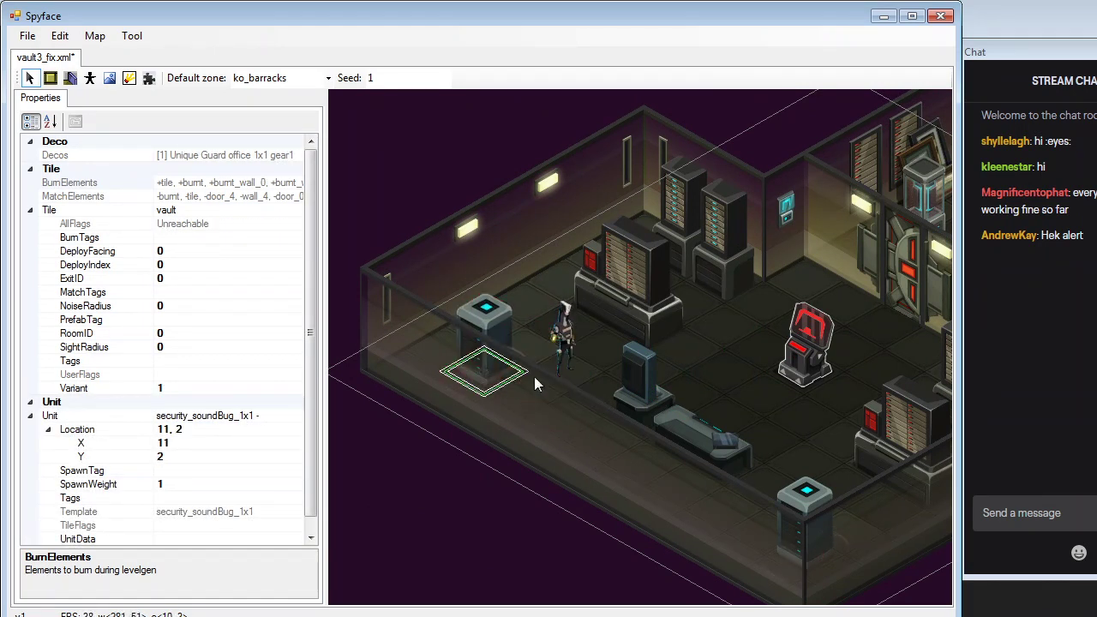
middle_drag(724, 341, 604, 341)
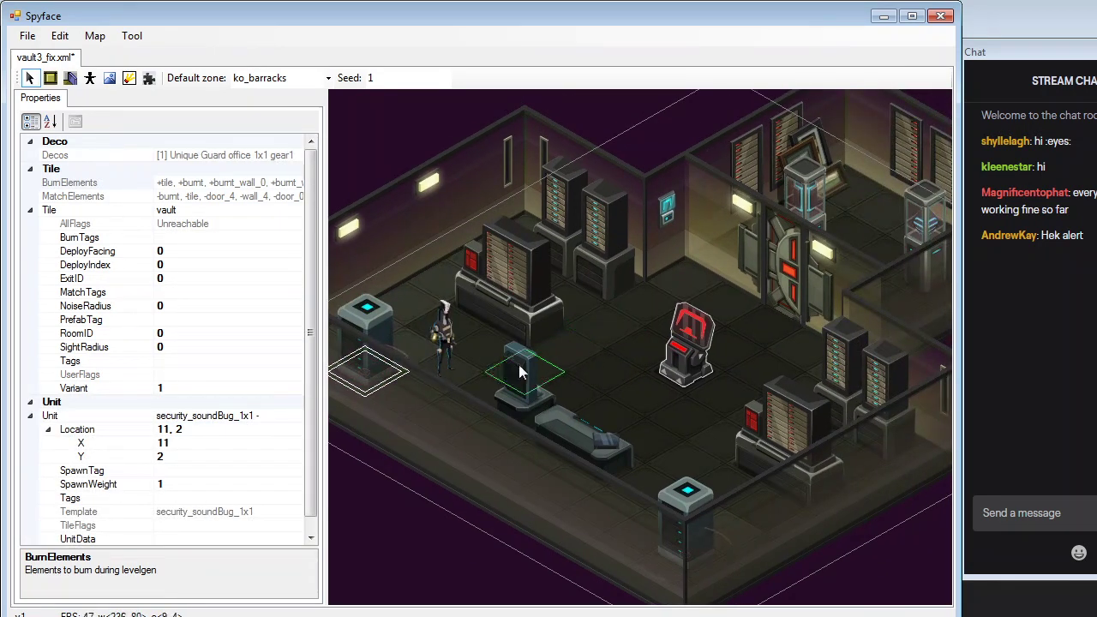
Try the tile brush at size One by removing one tile at the room's front wall and putting it back
click(50, 78)
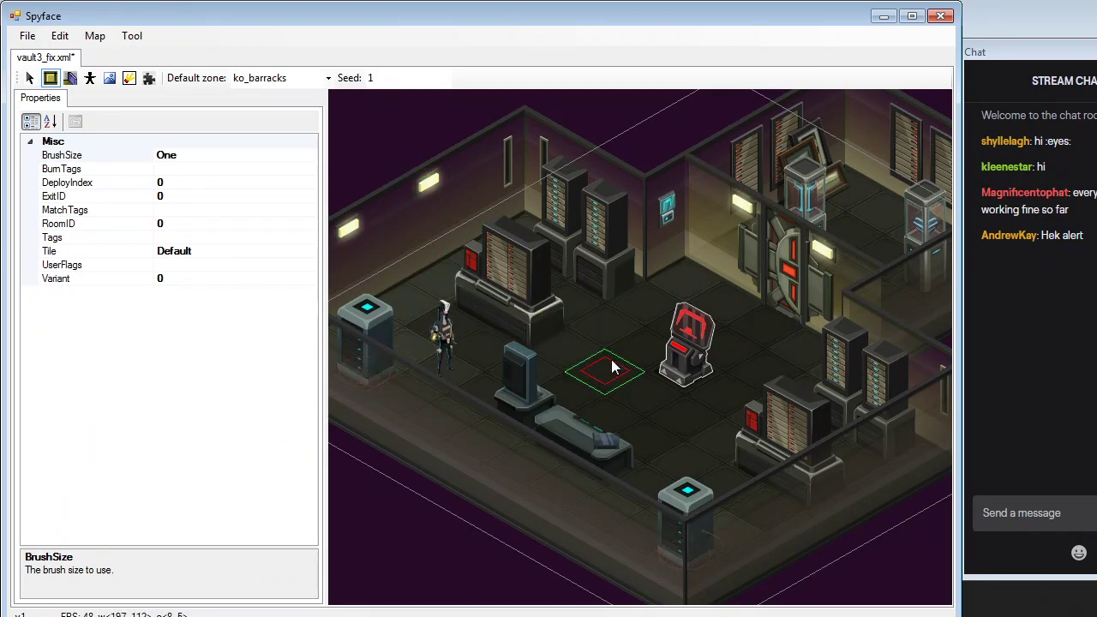
middle_drag(612, 364, 547, 295)
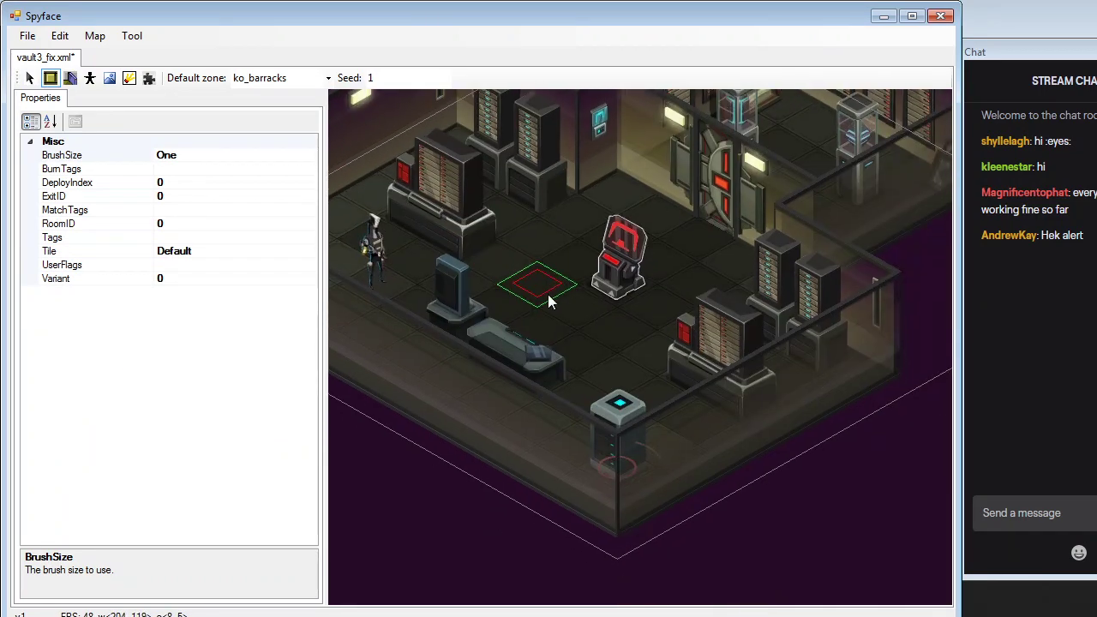
click(502, 449)
middle_drag(490, 461, 515, 437)
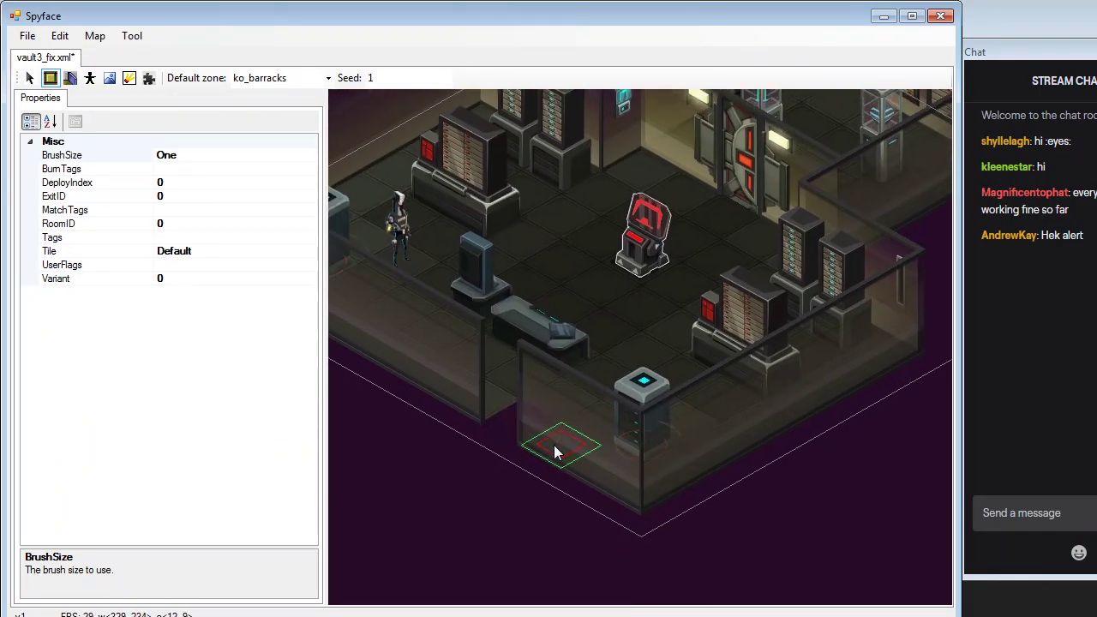
click(529, 428)
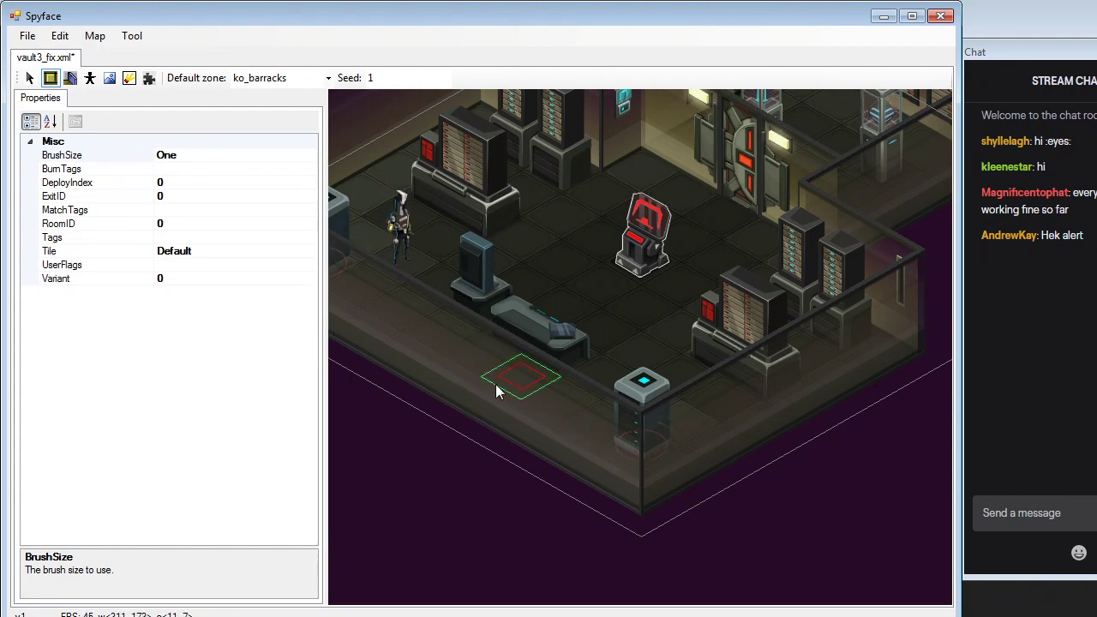
Set the tile brush size to Three and bring the empty area outside the front wall into view
click(259, 157)
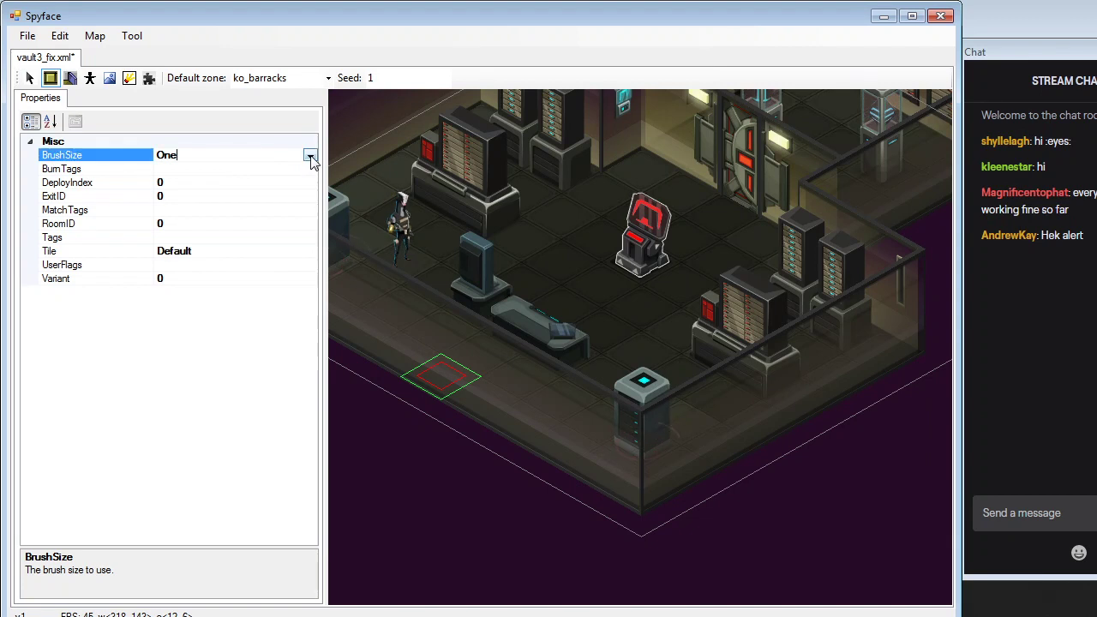
click(308, 156)
click(221, 200)
middle_drag(497, 343, 617, 338)
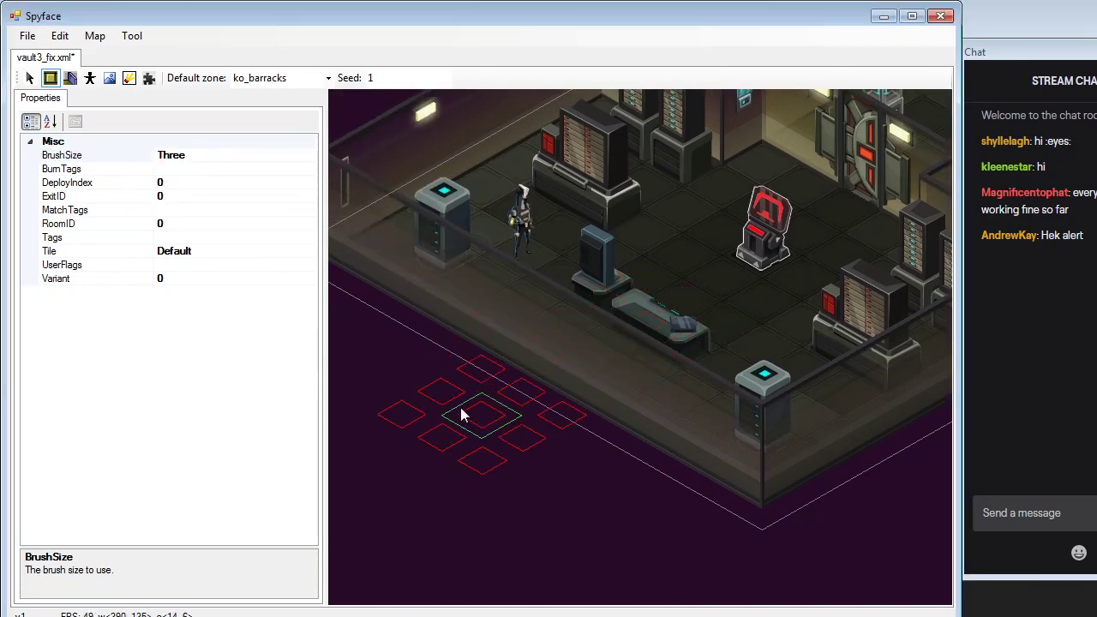
Paint three-by-three patches of Default tiles outside the front wall, first untagged and then with the tag noguard
click(466, 399)
click(509, 431)
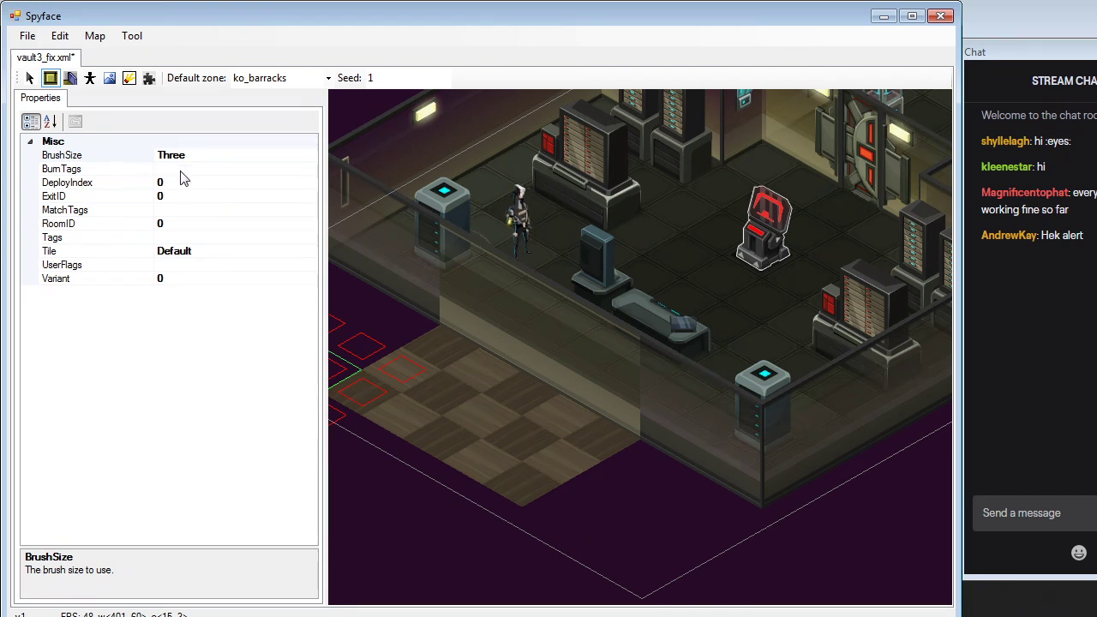
click(171, 237)
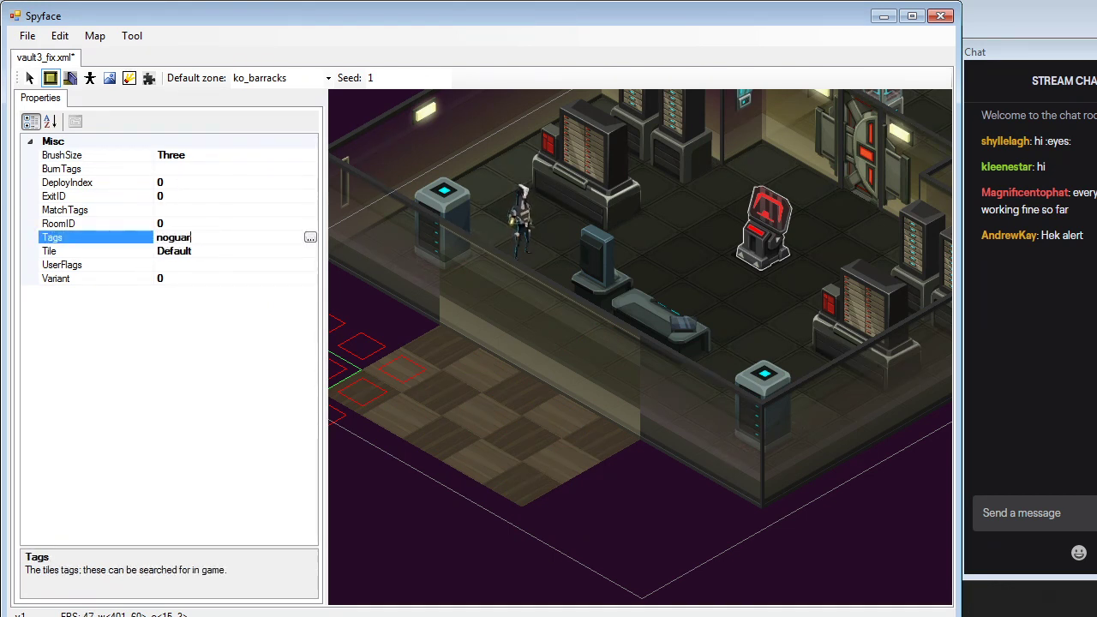
click(441, 392)
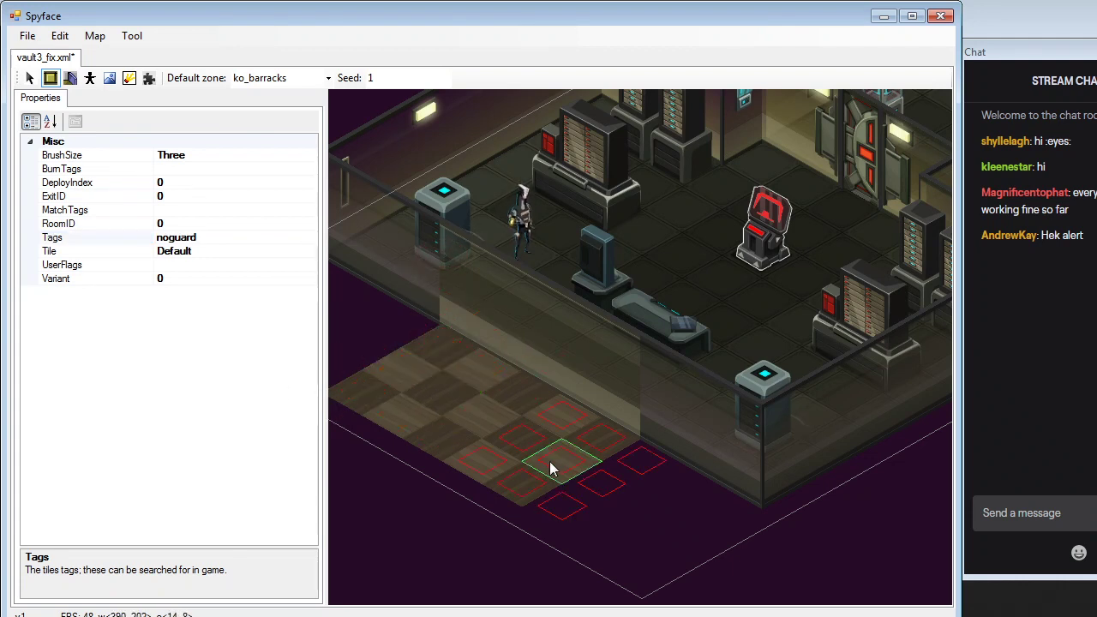
click(553, 462)
Check the Tags property on two of the newly painted tiles, then clear the tile brush's Tags value
click(439, 388)
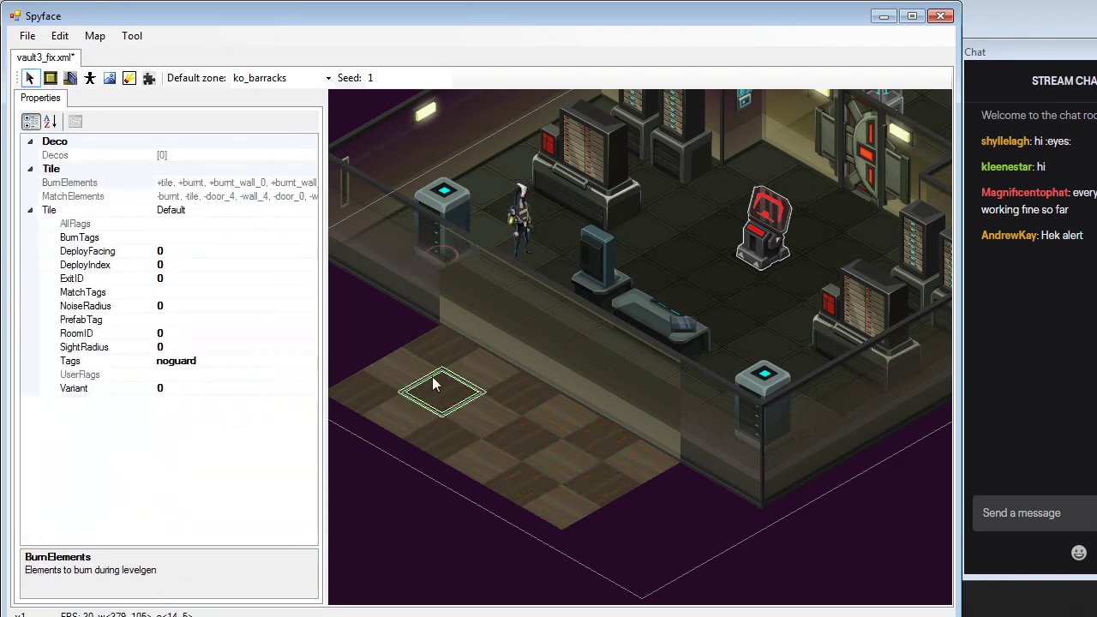
click(396, 416)
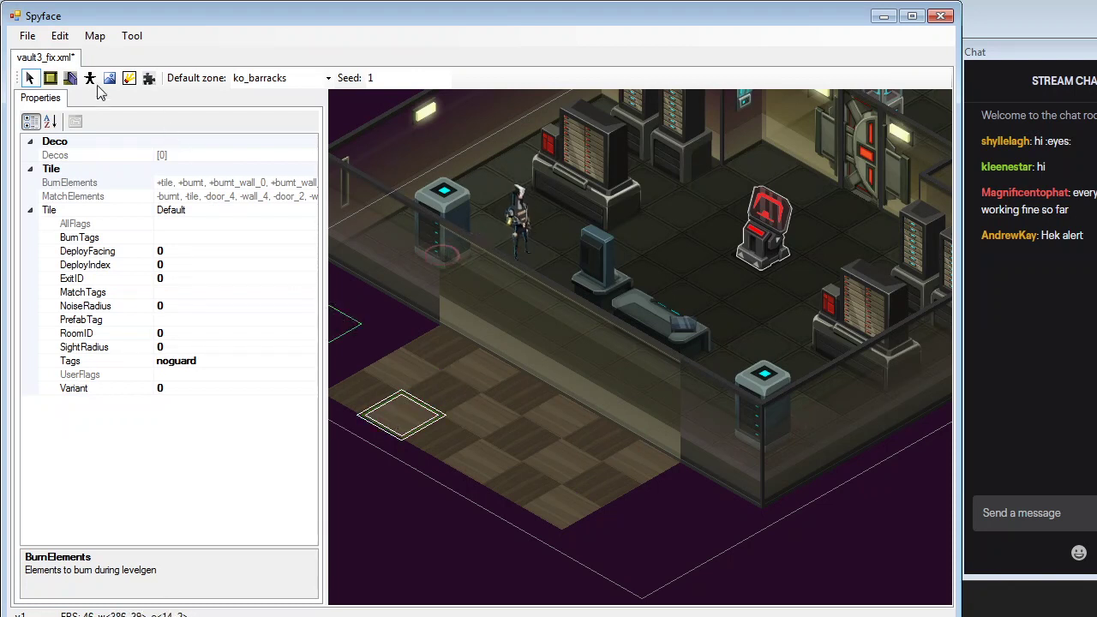
click(50, 78)
click(207, 239)
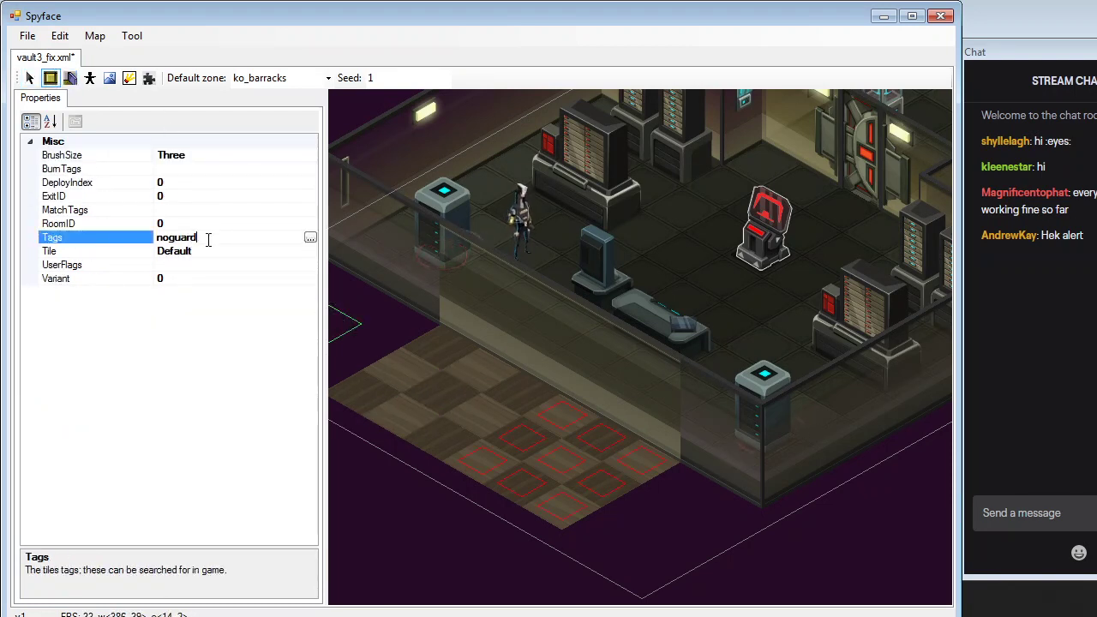
key(BackSpace)
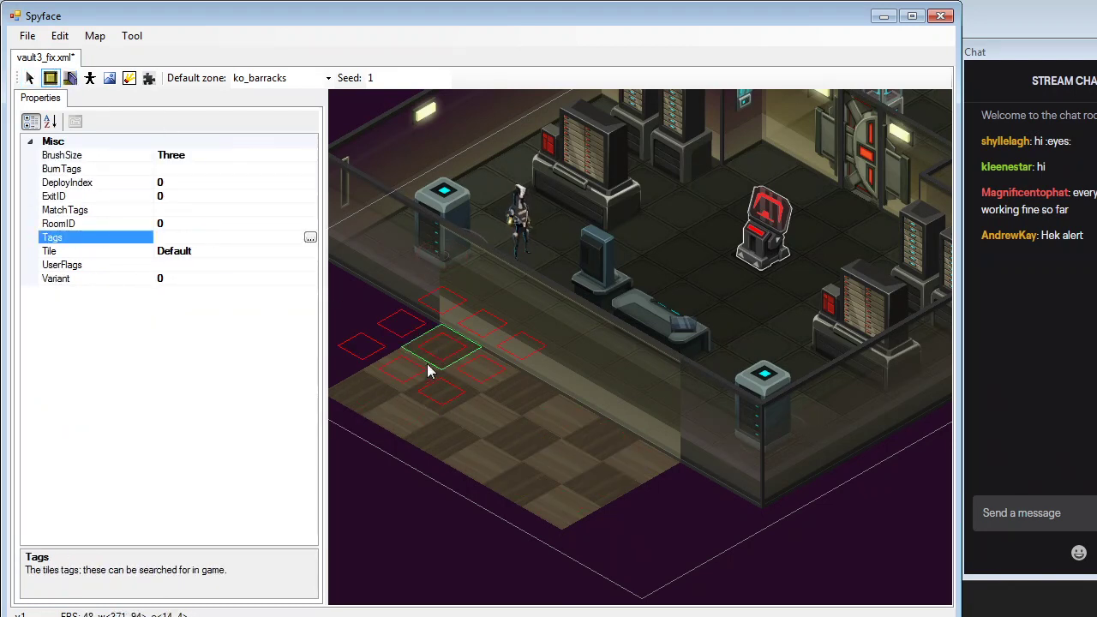
Set the tile brush Variant to 1 and repaint a three-by-three patch of the wooden floor outside the front wall
click(167, 278)
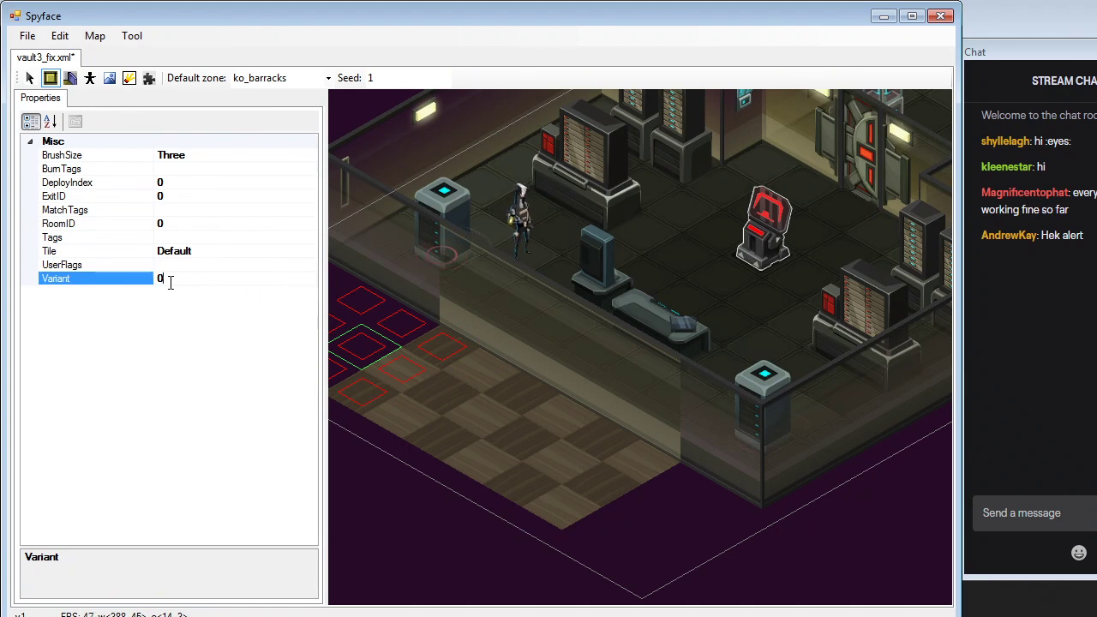
click(245, 253)
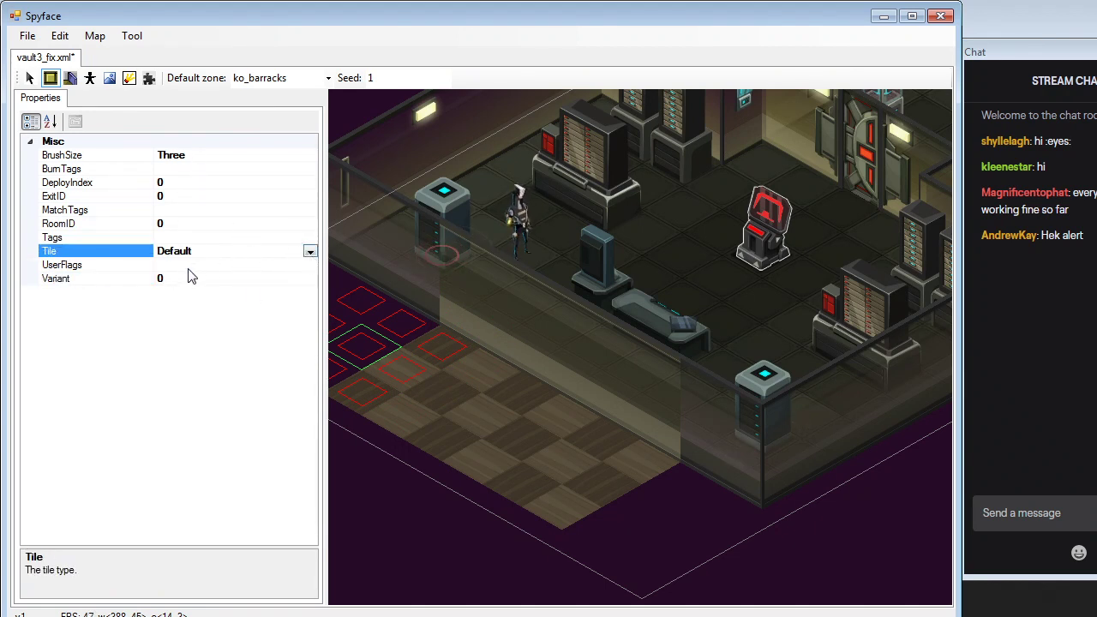
click(152, 280)
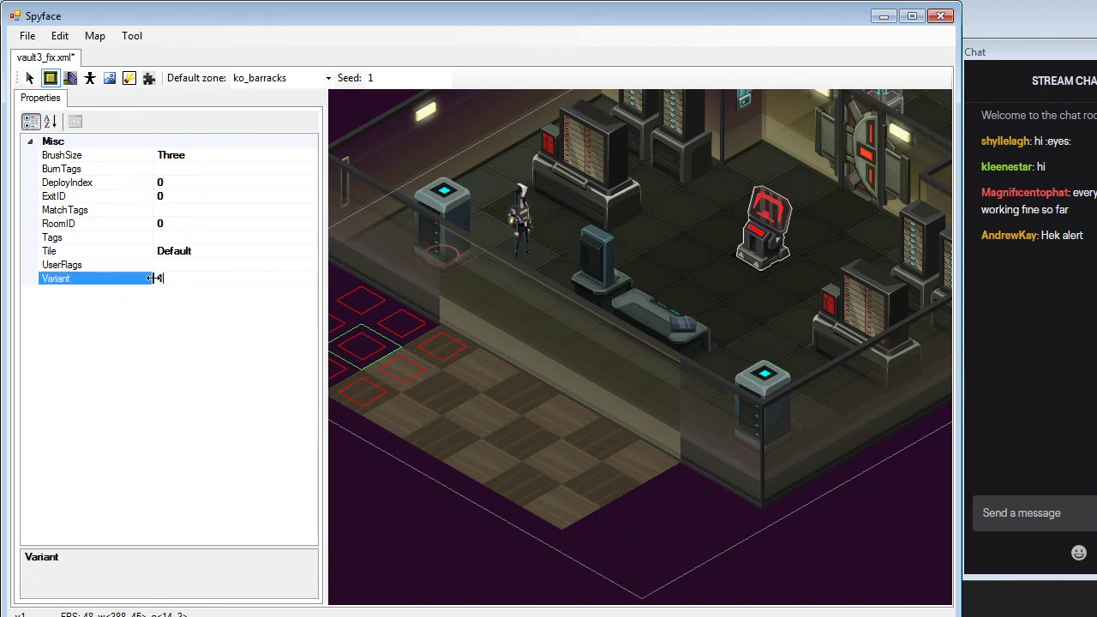
text(1)
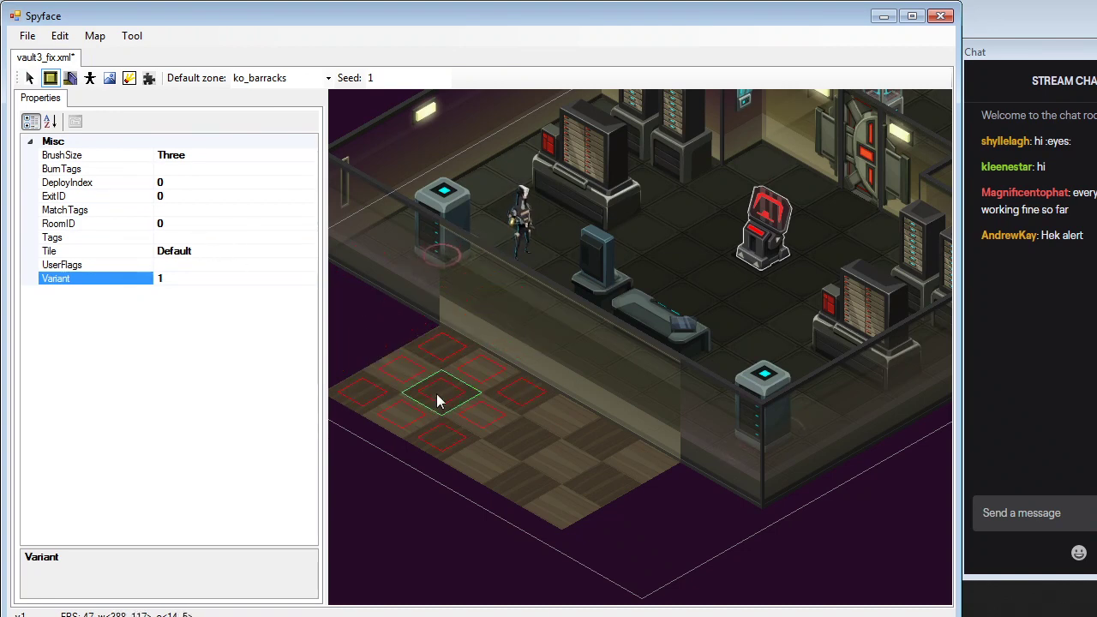
click(437, 394)
scroll(477, 424, up, 2)
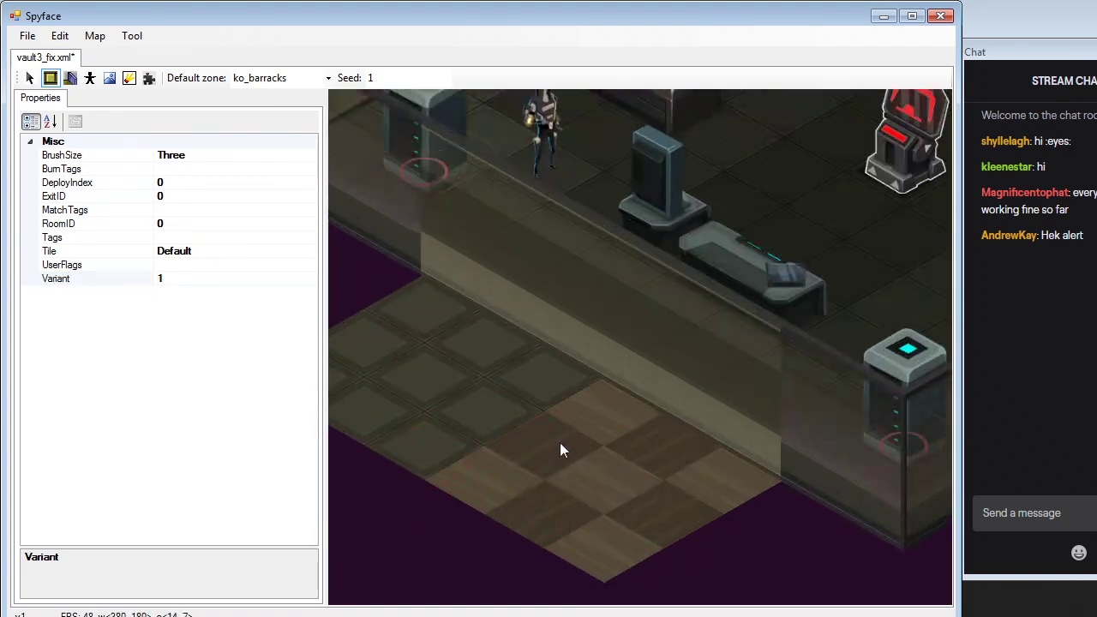
Set the tile brush type to Omni HUB and paint a three-by-three patch beside the Variant 1 tiles
scroll(591, 424, down, 2)
click(169, 281)
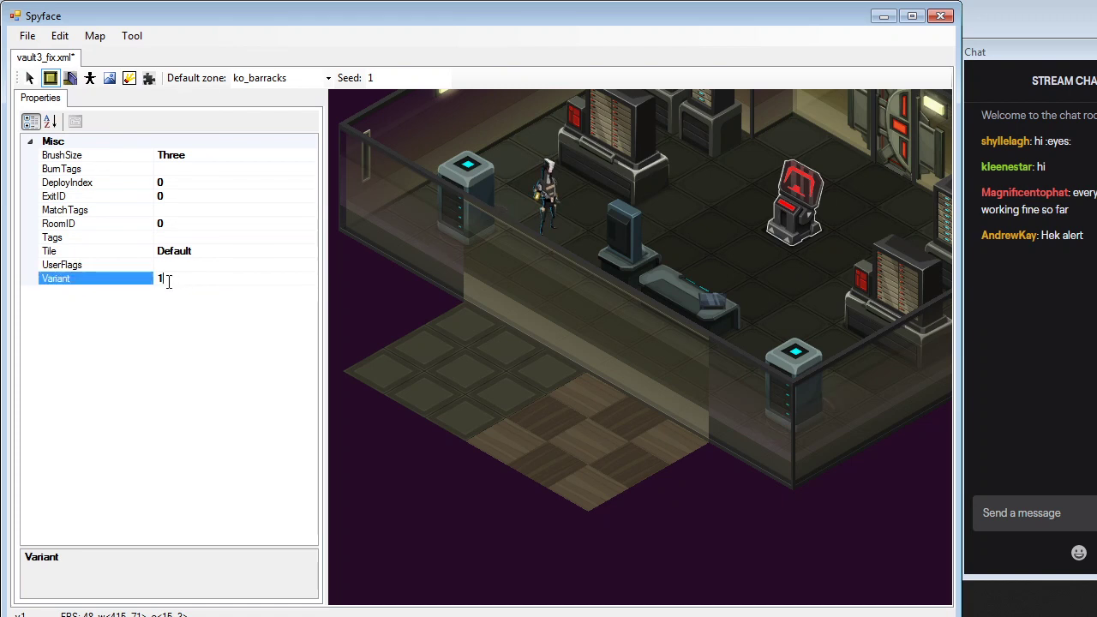
click(302, 252)
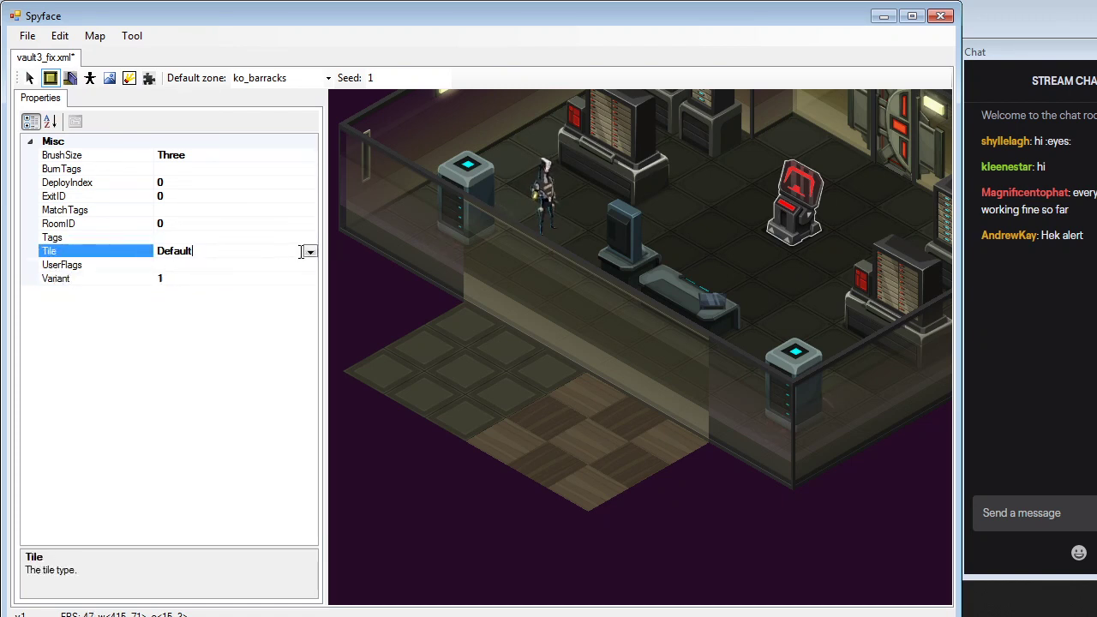
click(310, 251)
mouse_move(310, 290)
mouse_down()
mouse_move(311, 360)
mouse_move(307, 302)
mouse_up()
scroll(237, 288, up, 1)
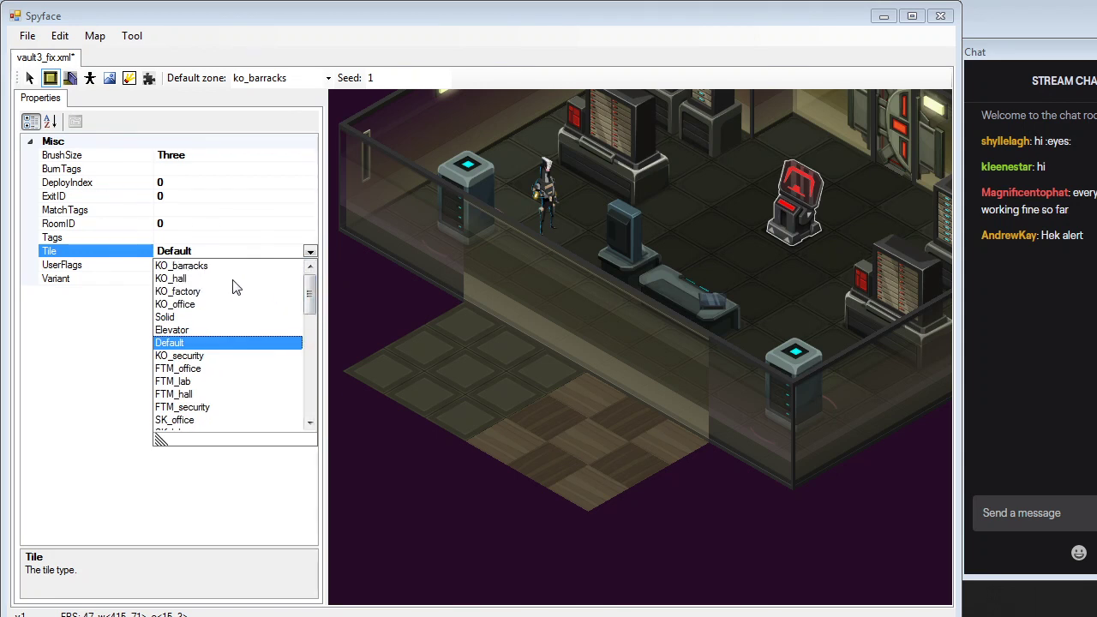
scroll(194, 360, down, 10)
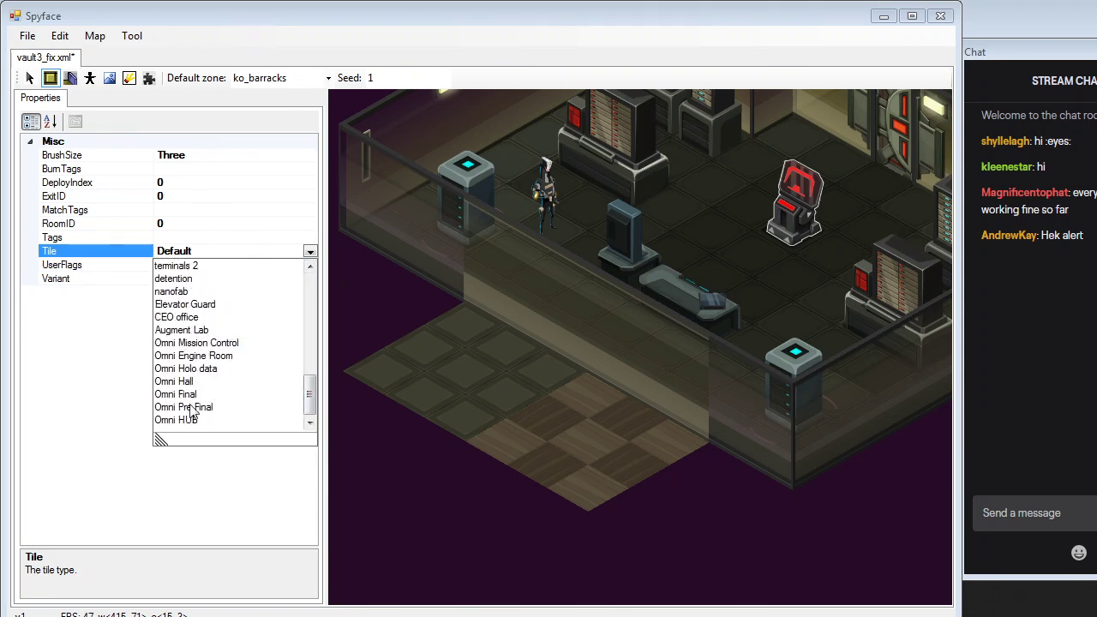
click(188, 420)
middle_drag(434, 337, 515, 378)
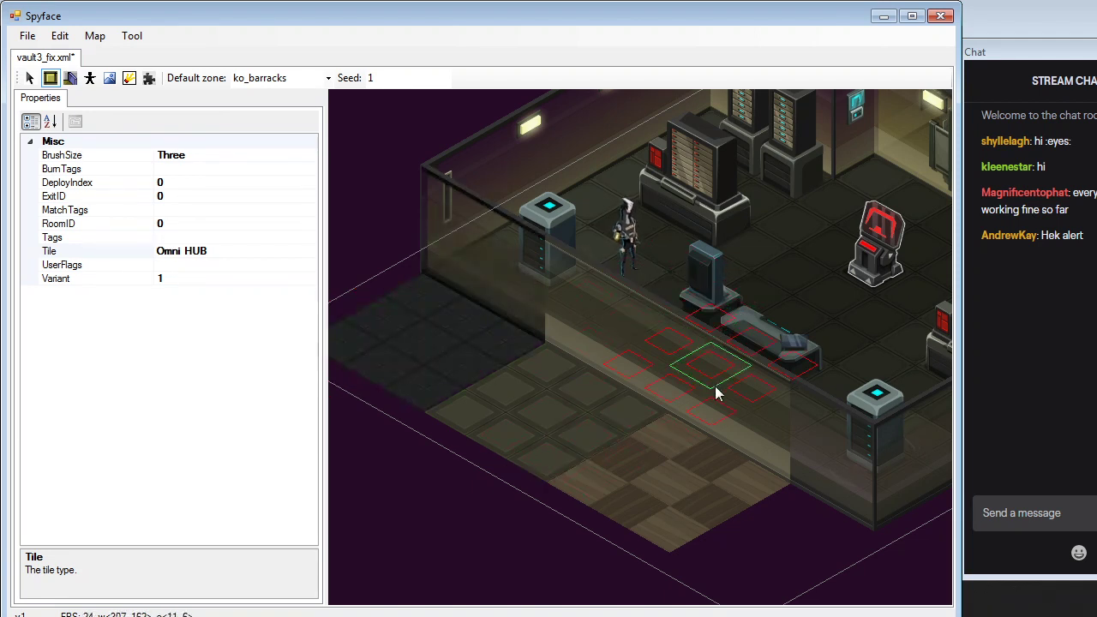
Inspect the tile properties at the vault's front corner, along its side wall and under the desk
middle_drag(714, 386, 623, 380)
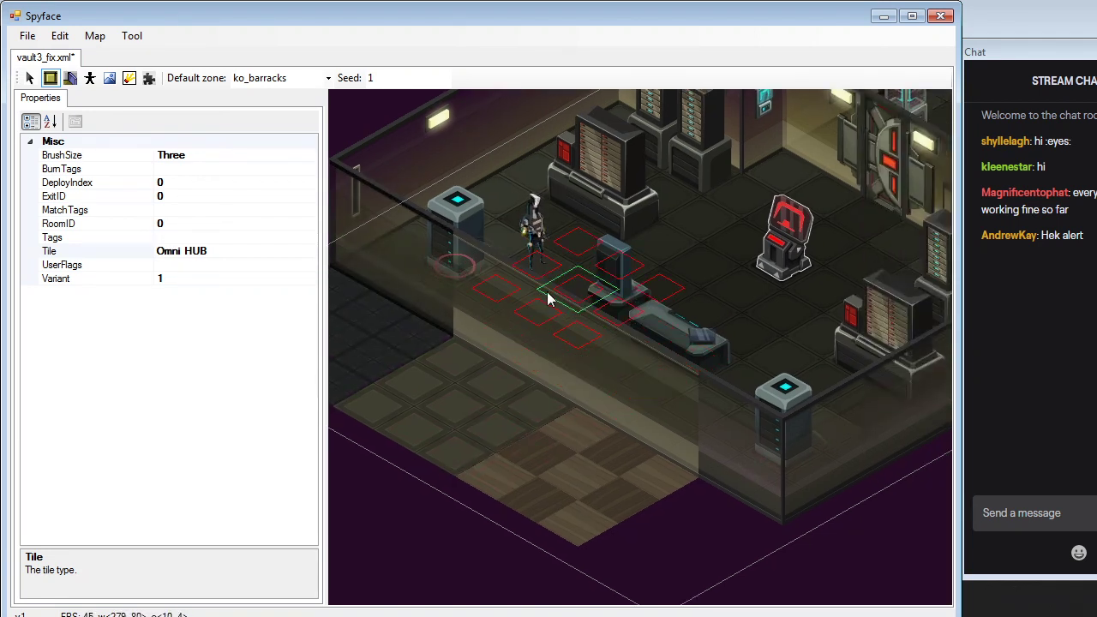
middle_drag(547, 291, 490, 329)
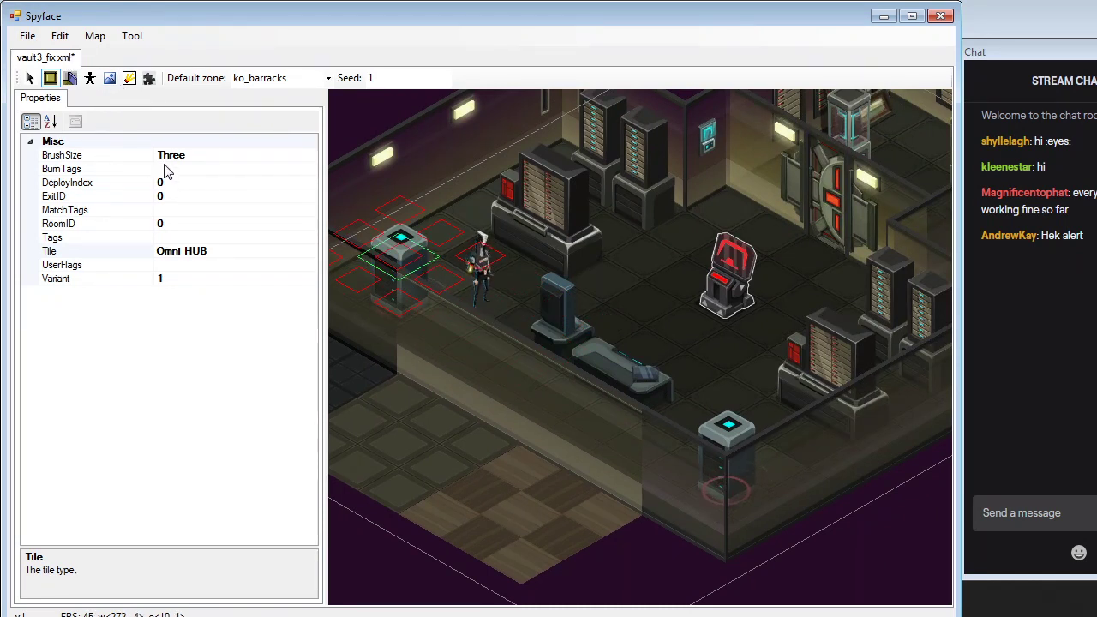
click(29, 77)
click(754, 535)
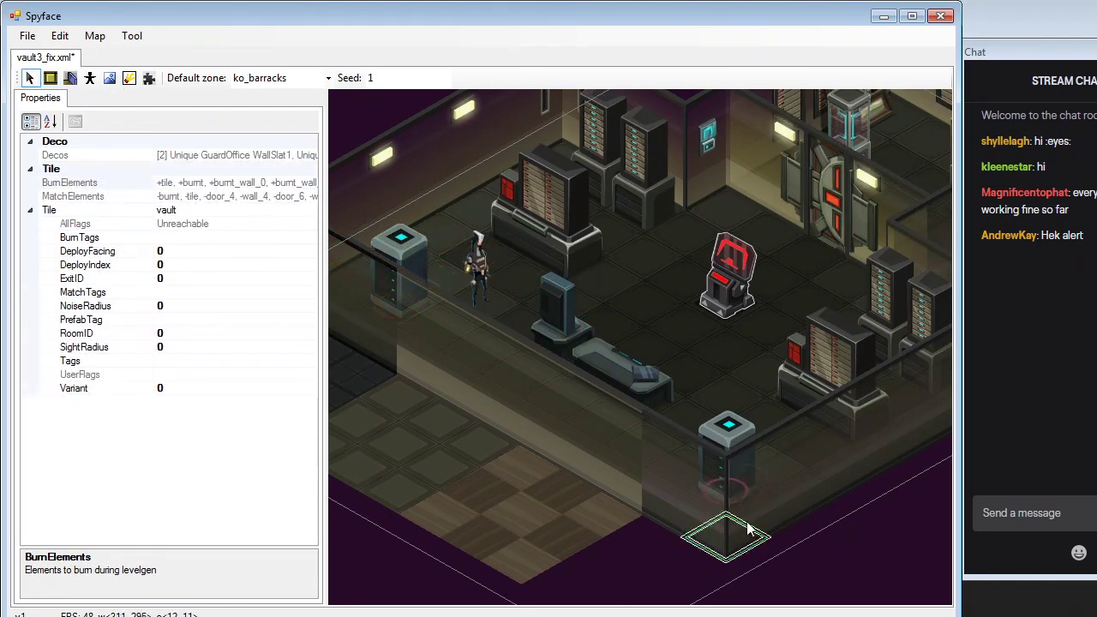
click(889, 440)
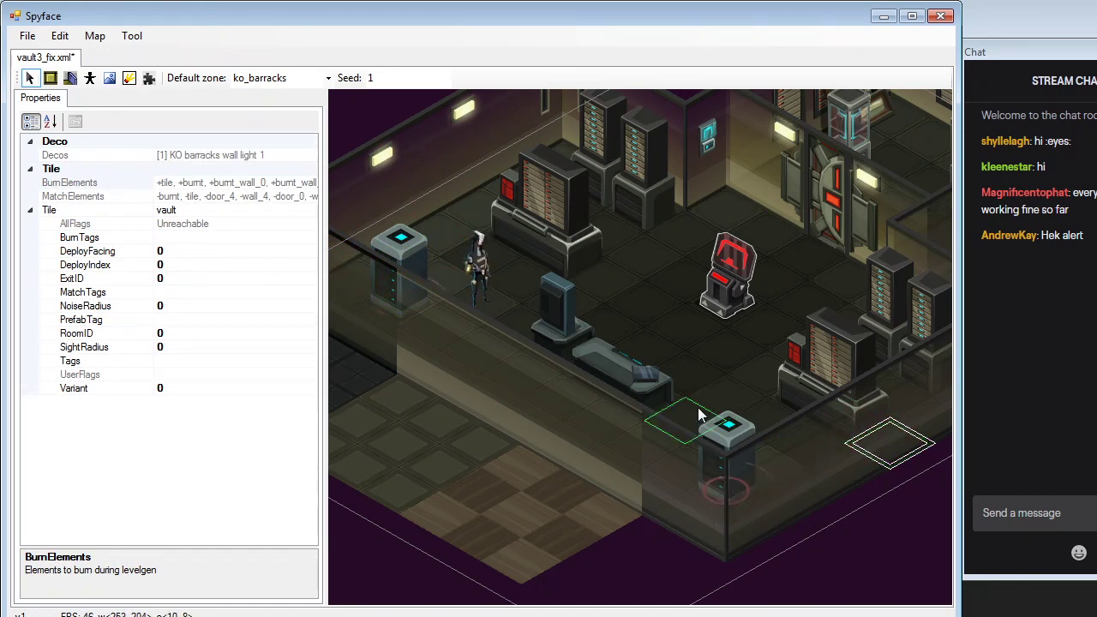
click(645, 394)
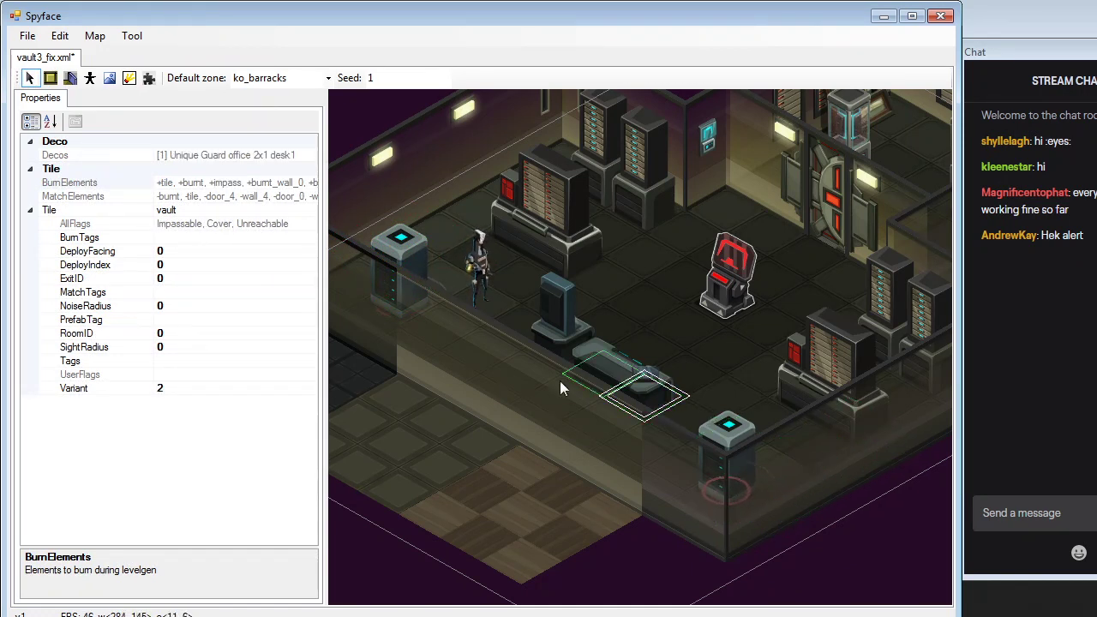
Draw a Default Wall three tiles long between the Omni HUB patch and the Variant 1 patch
click(70, 77)
middle_drag(503, 356, 597, 283)
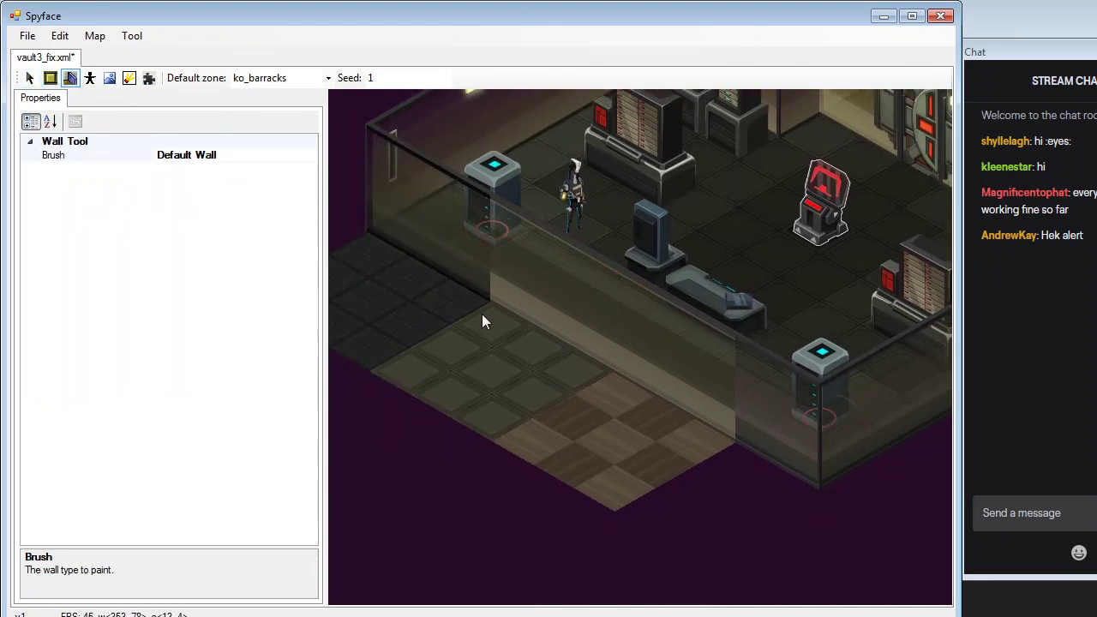
drag(482, 318, 392, 351)
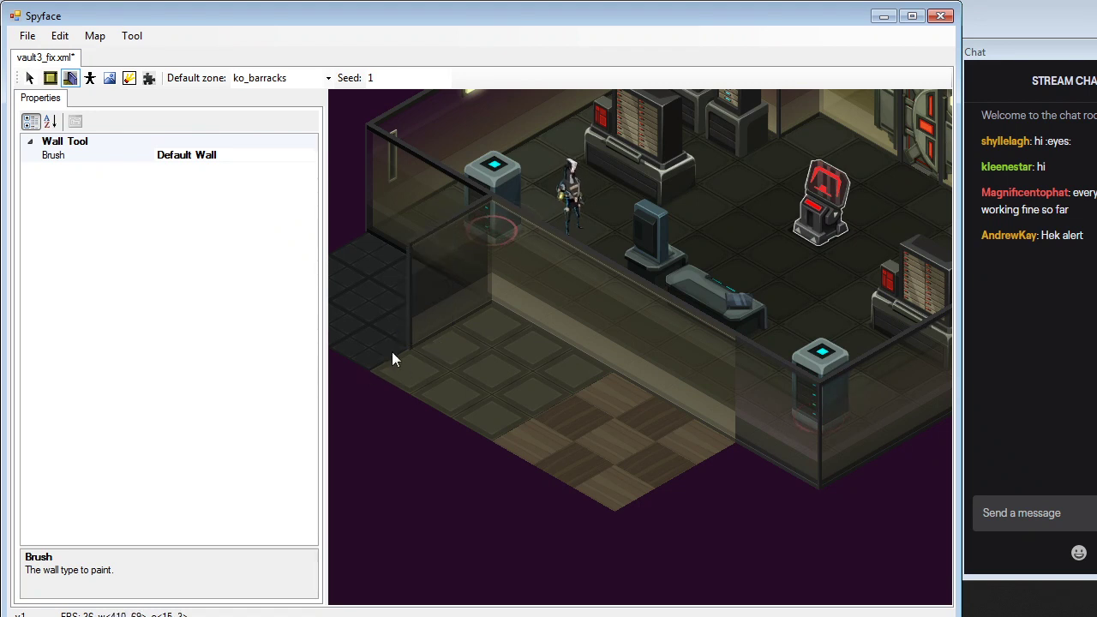
Set the wall brush to Office Door and place one on the Variant 1 floor, against the new partition wall
click(289, 158)
click(310, 155)
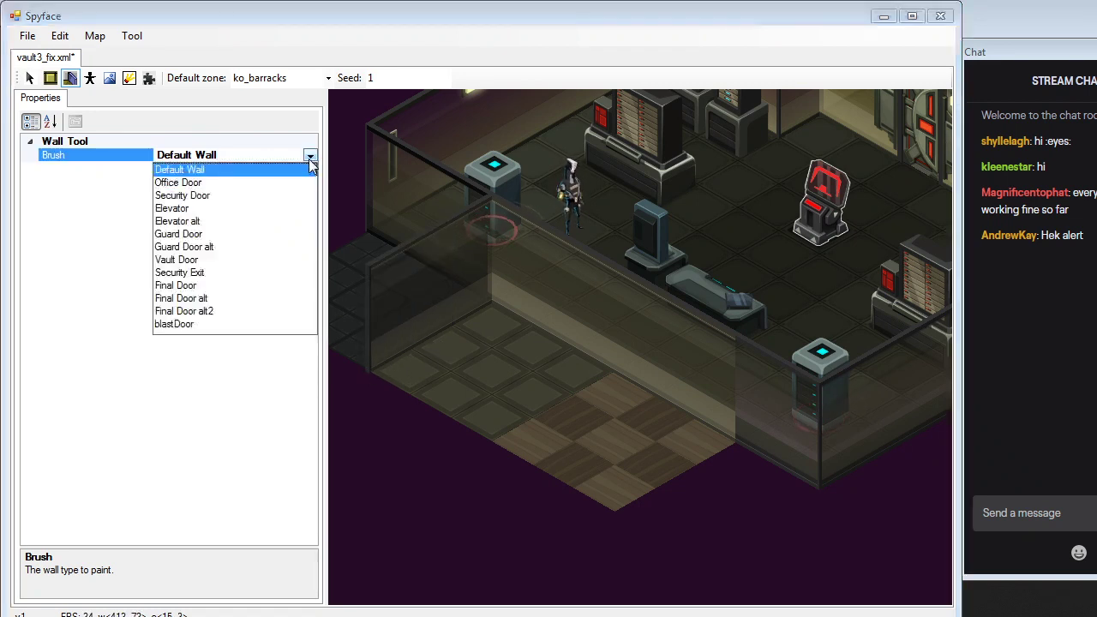
click(233, 182)
click(465, 333)
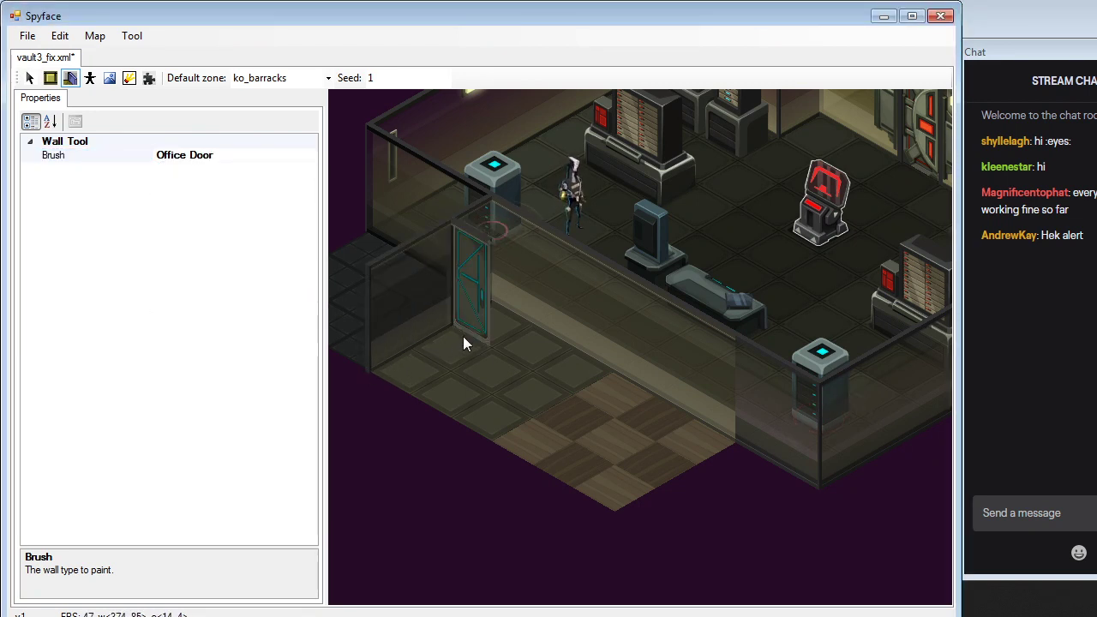
scroll(470, 312, up, 2)
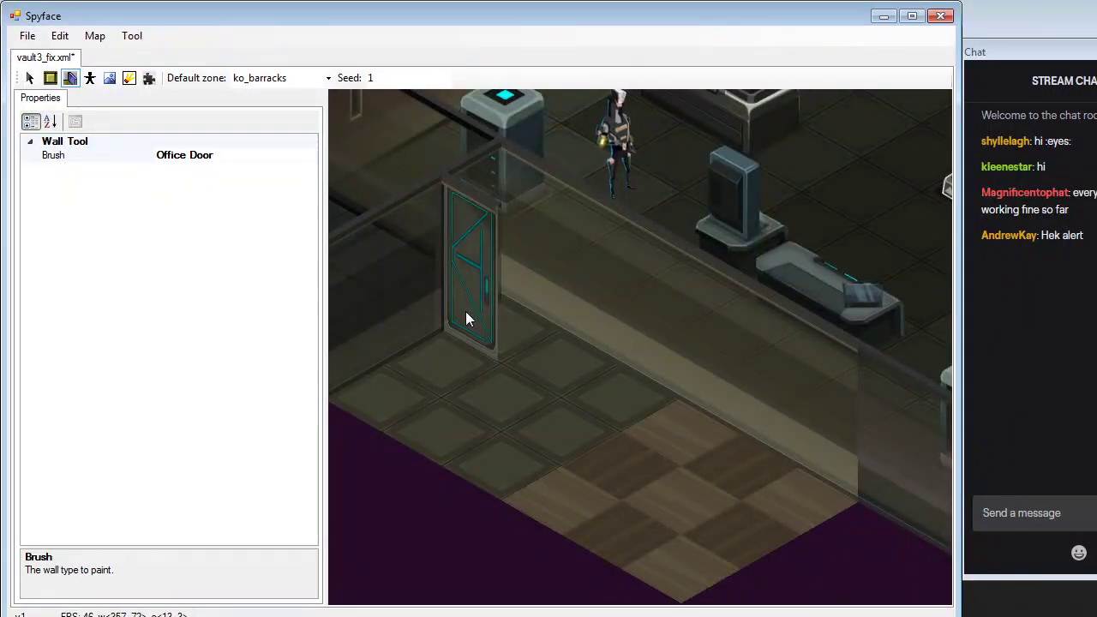
scroll(465, 319, down, 2)
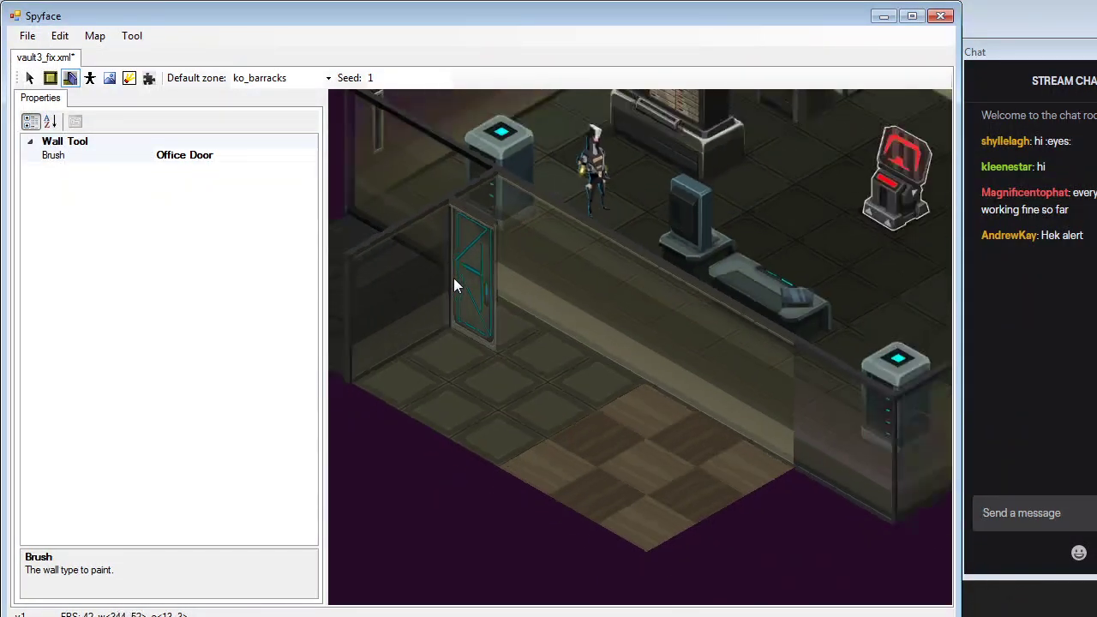
Place a Security Door in line with the Office Door, directly beside it
click(309, 156)
click(309, 156)
click(183, 194)
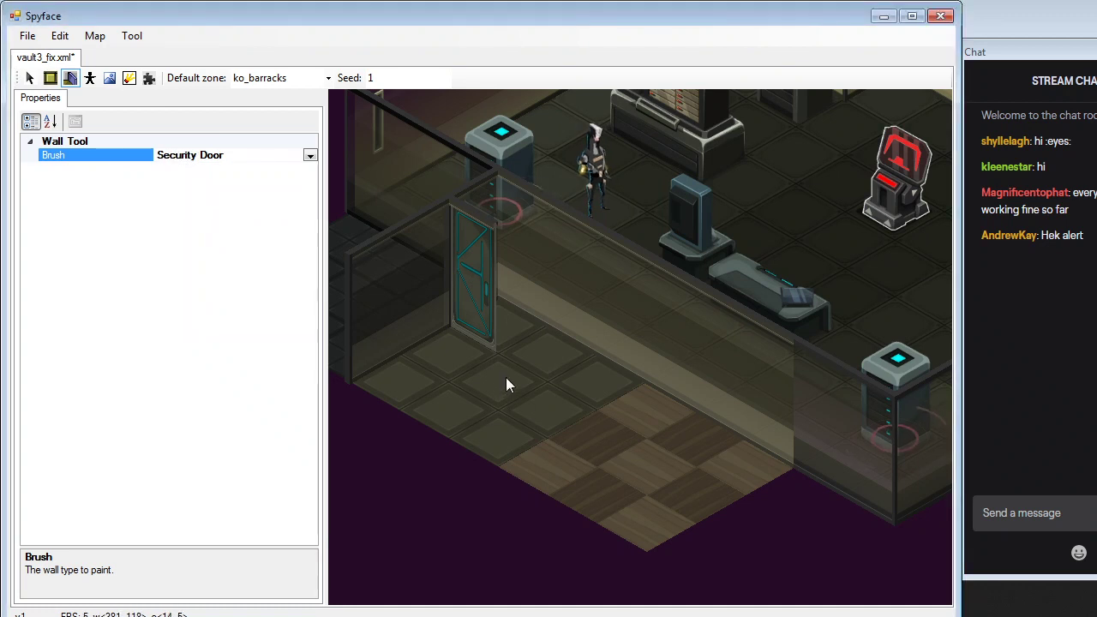
click(506, 377)
Place a Guard Door in the same line, directly beside the Security Door
click(310, 156)
click(309, 156)
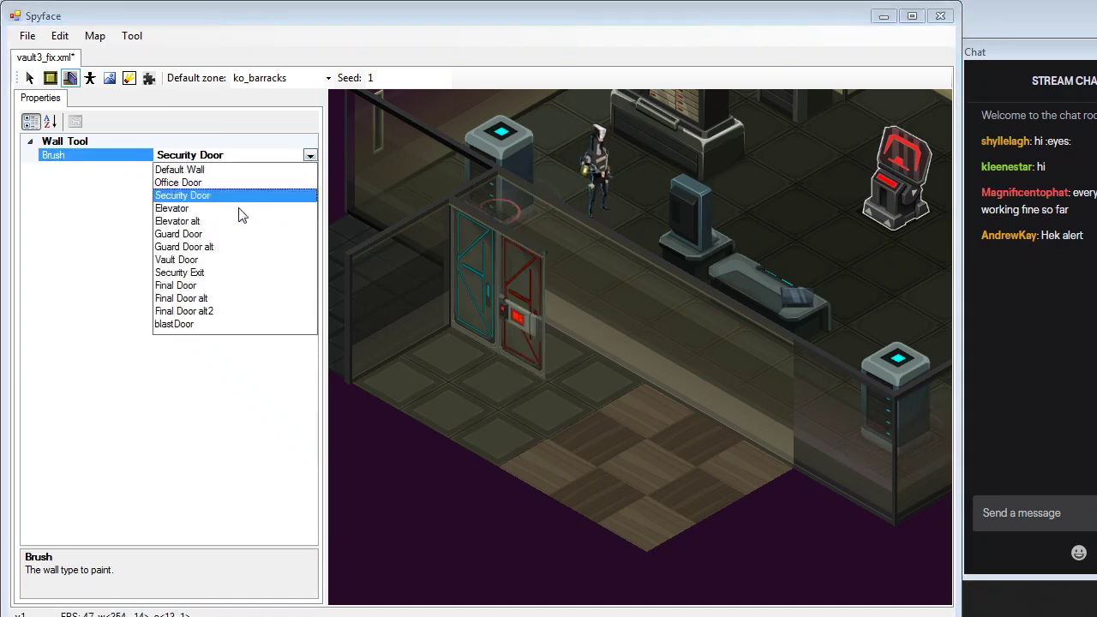
click(180, 234)
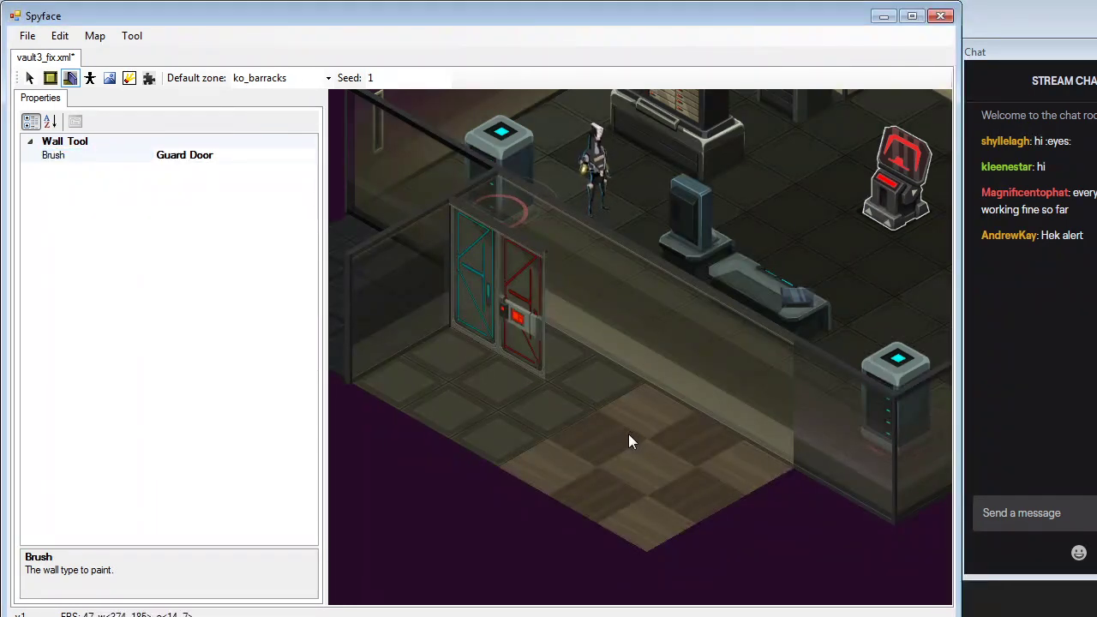
click(557, 394)
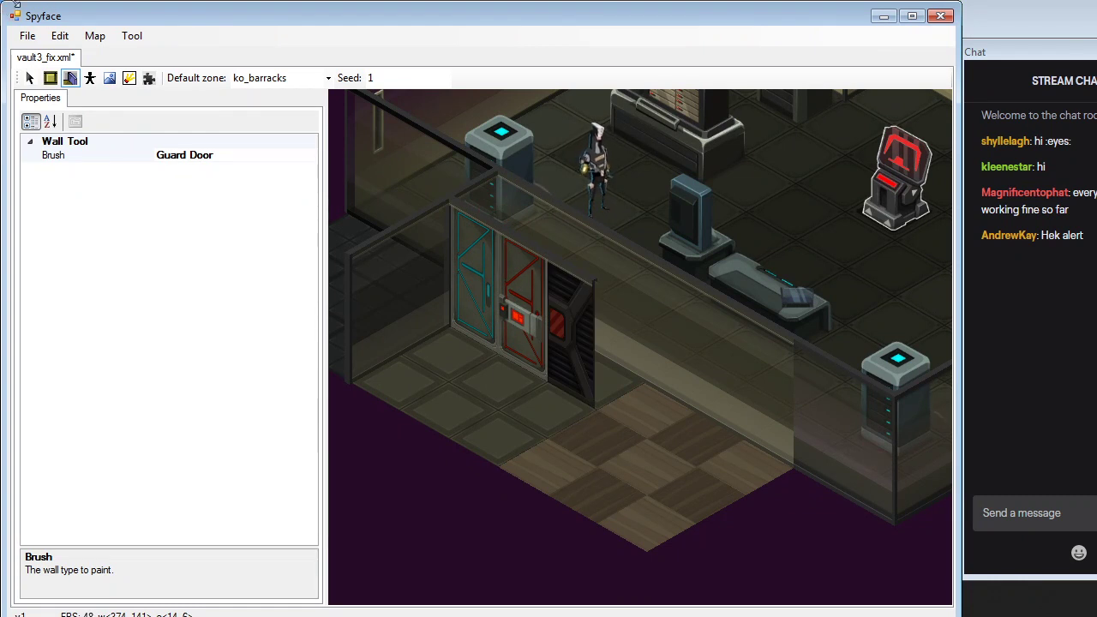
click(299, 156)
click(308, 156)
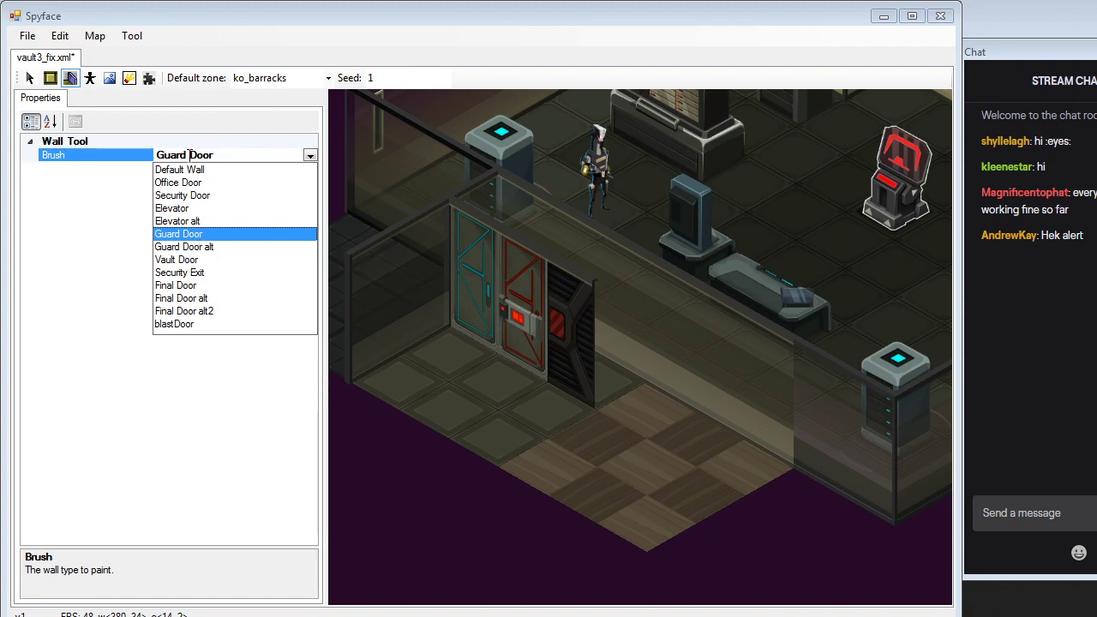
Place a Data Core unit on the vault floor, one tile away from the red-screened console
click(90, 79)
click(90, 78)
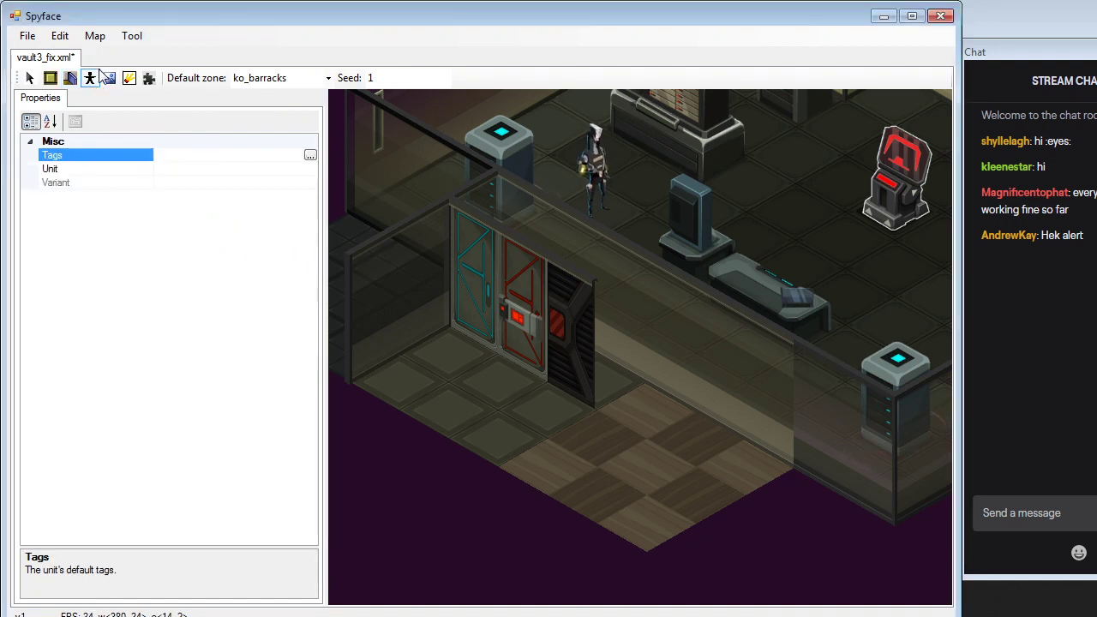
click(307, 169)
click(311, 169)
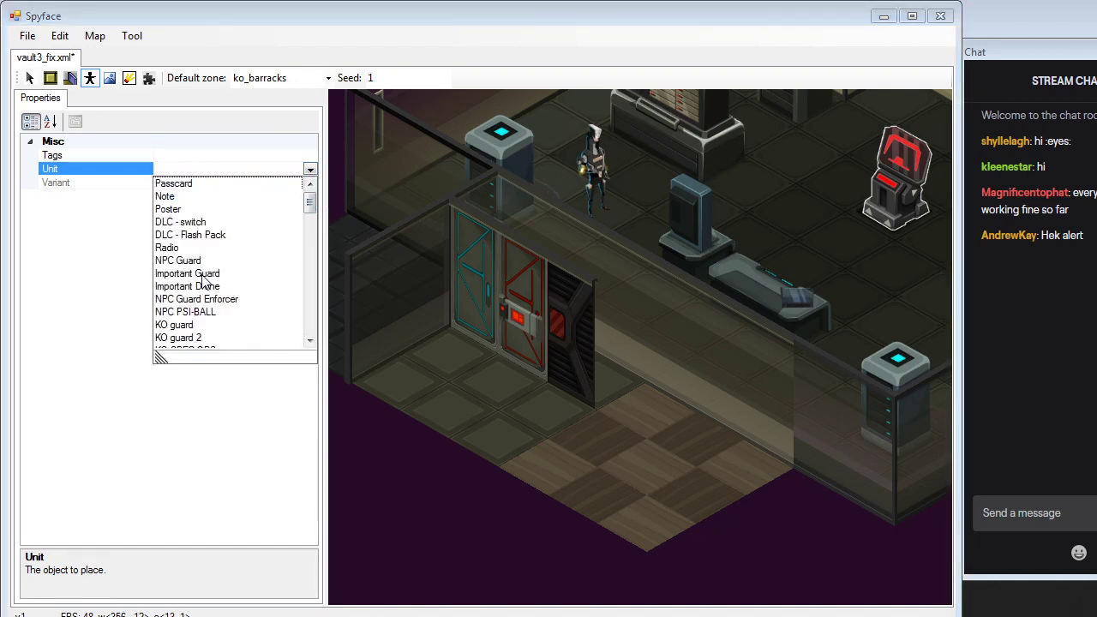
drag(312, 204, 311, 232)
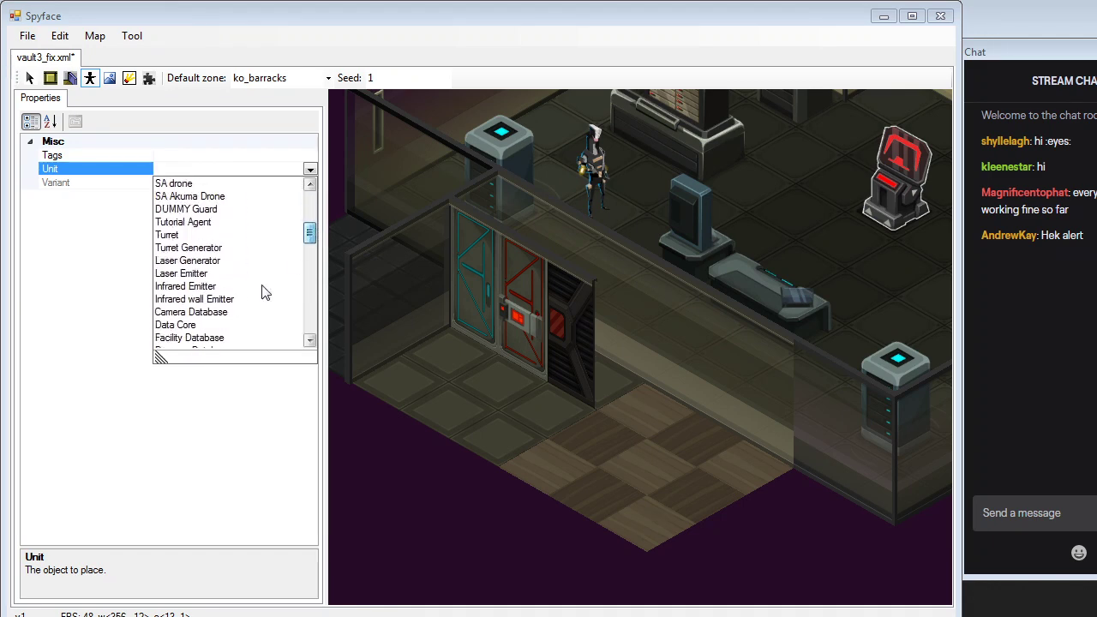
click(179, 327)
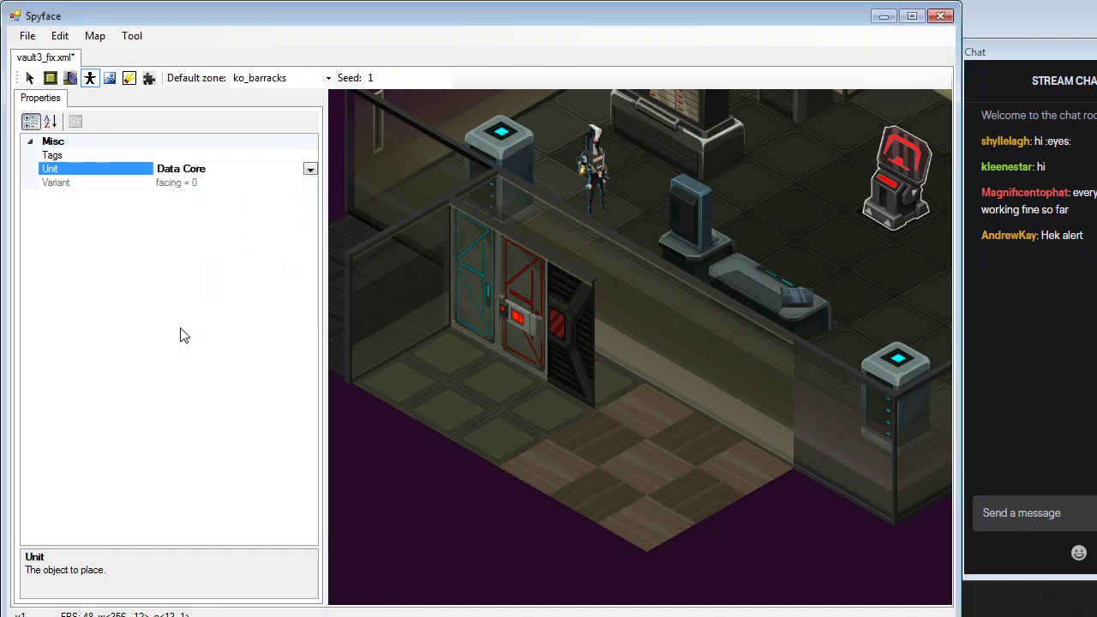
middle_drag(670, 203, 495, 293)
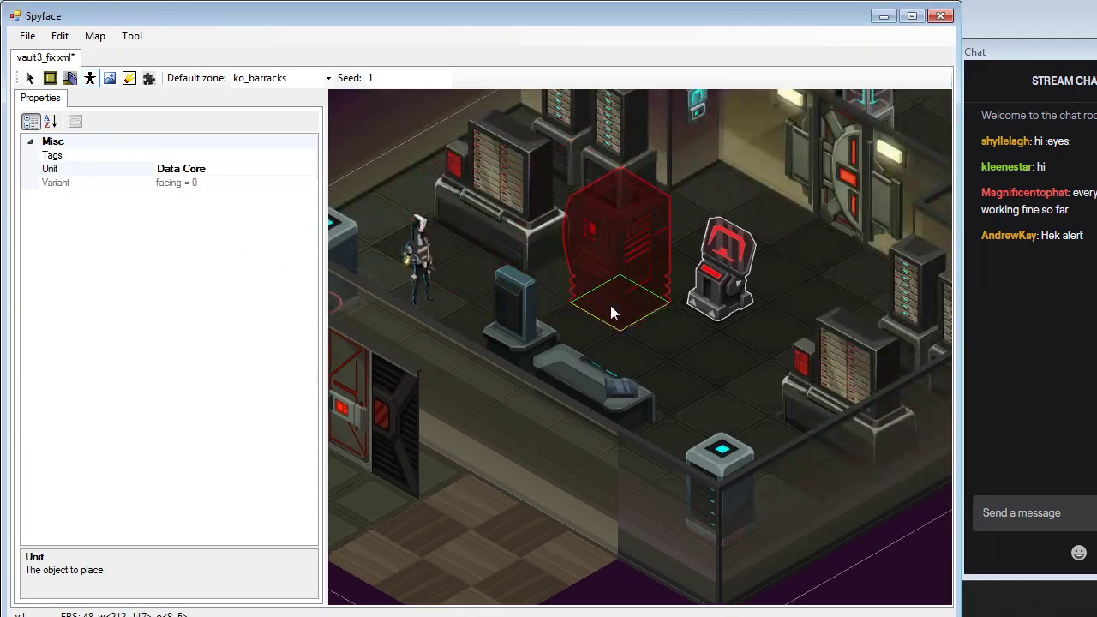
click(610, 305)
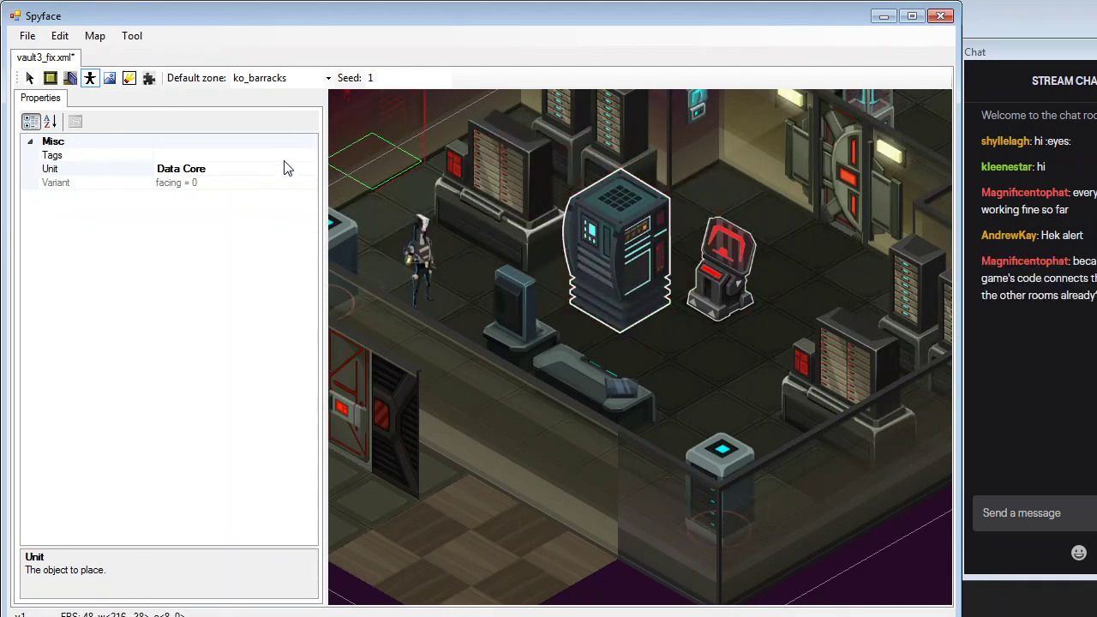
Set the unit tool's object to Data Bank
click(309, 170)
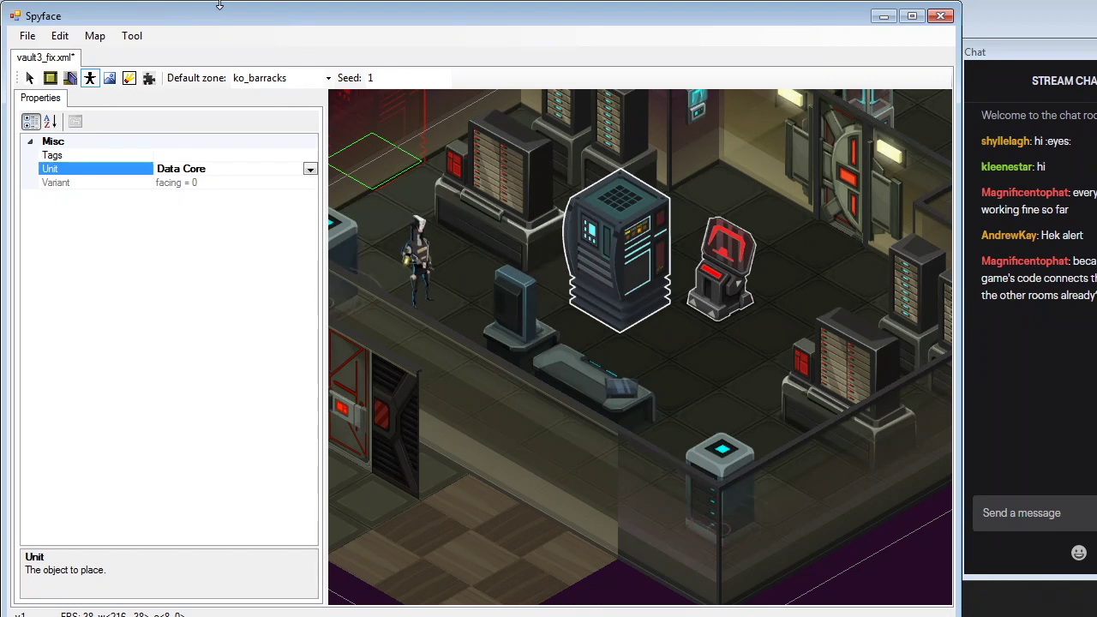
click(310, 170)
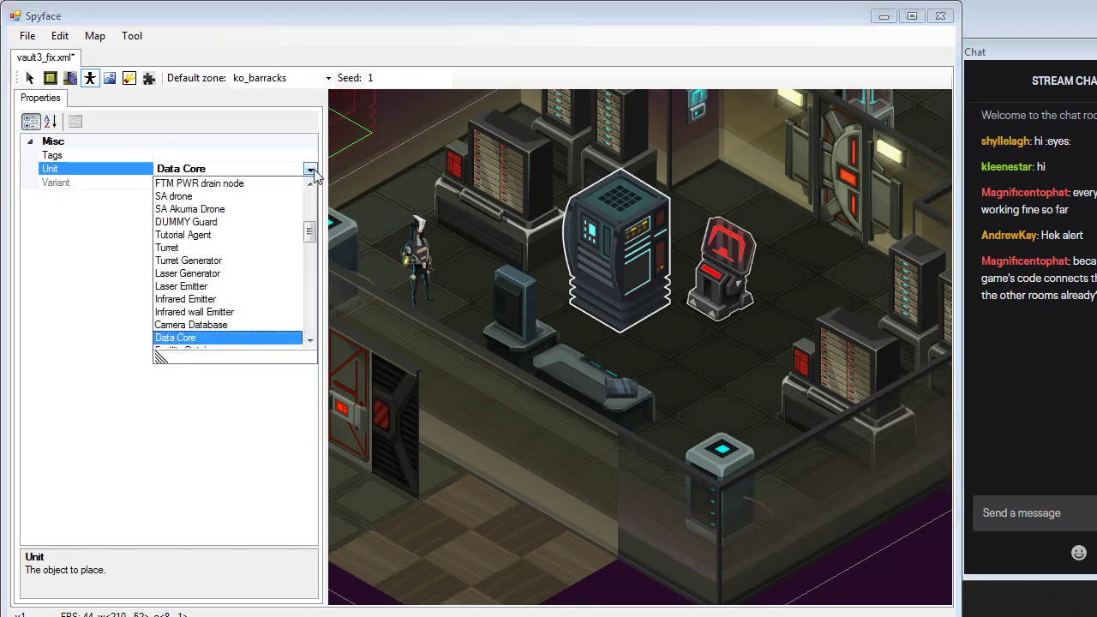
drag(309, 235, 307, 322)
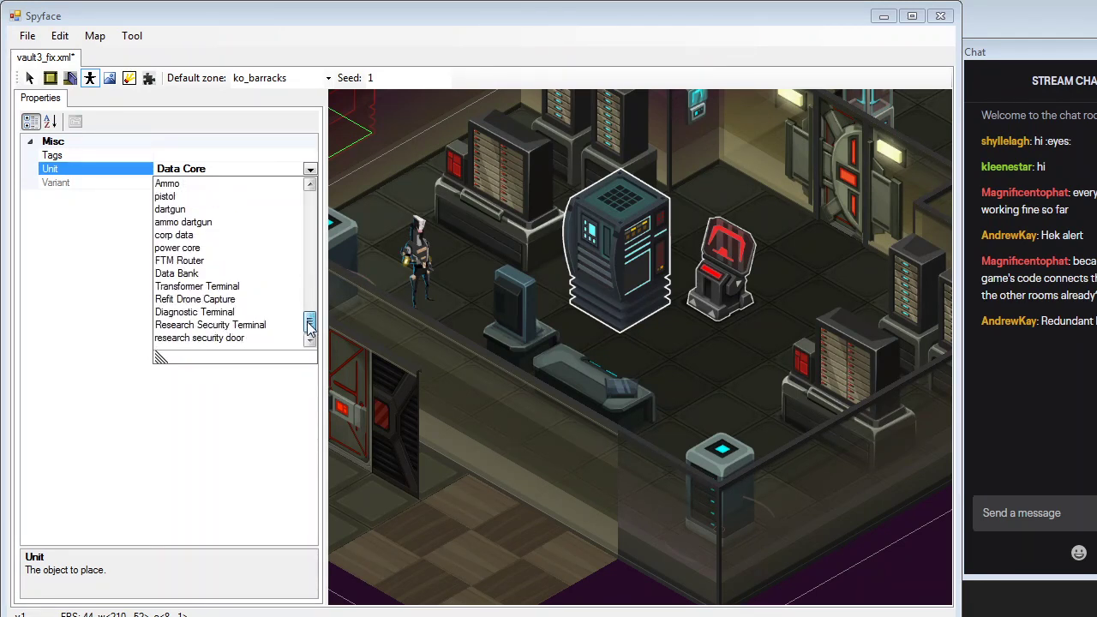
click(175, 273)
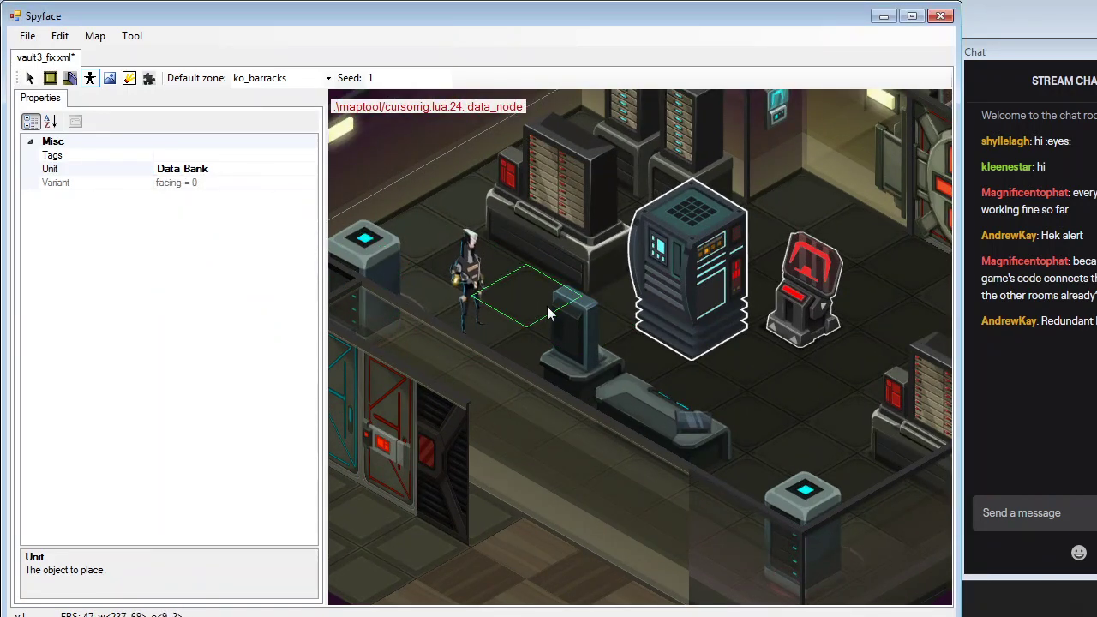
scroll(535, 307, down, 1)
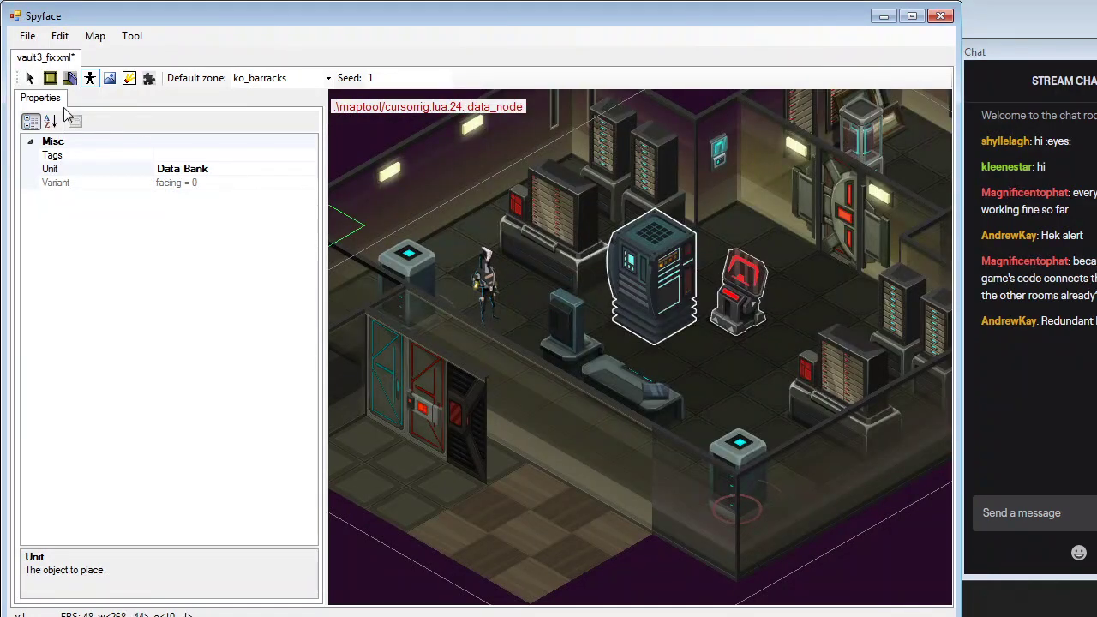
Examine the tile under the guard office desk and look over the unit tool's tags and available units
click(29, 78)
click(497, 313)
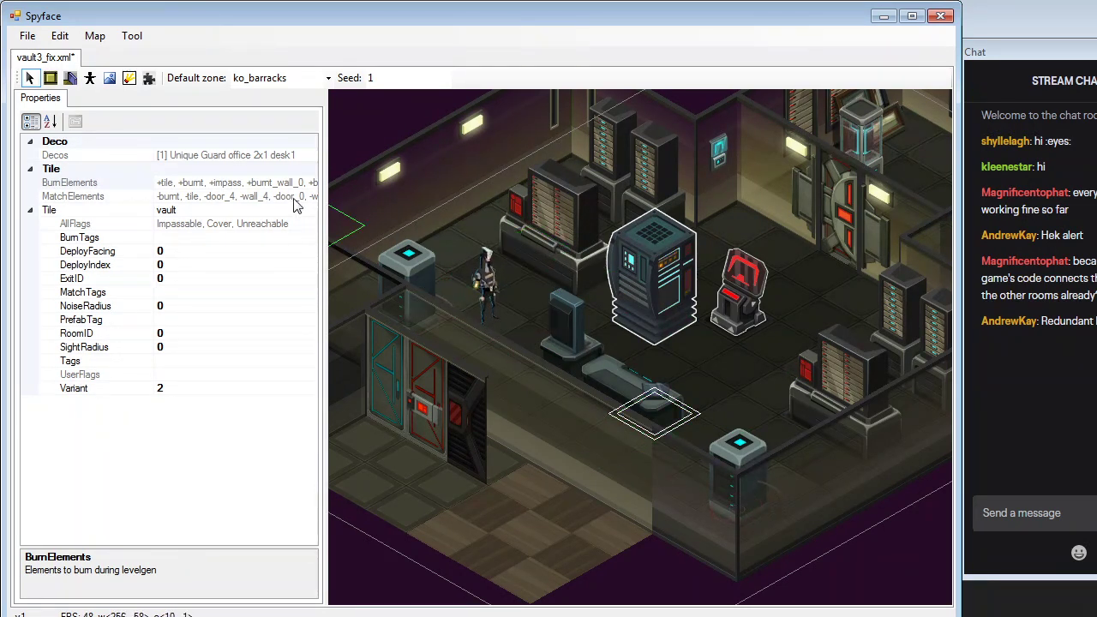
click(93, 78)
click(310, 155)
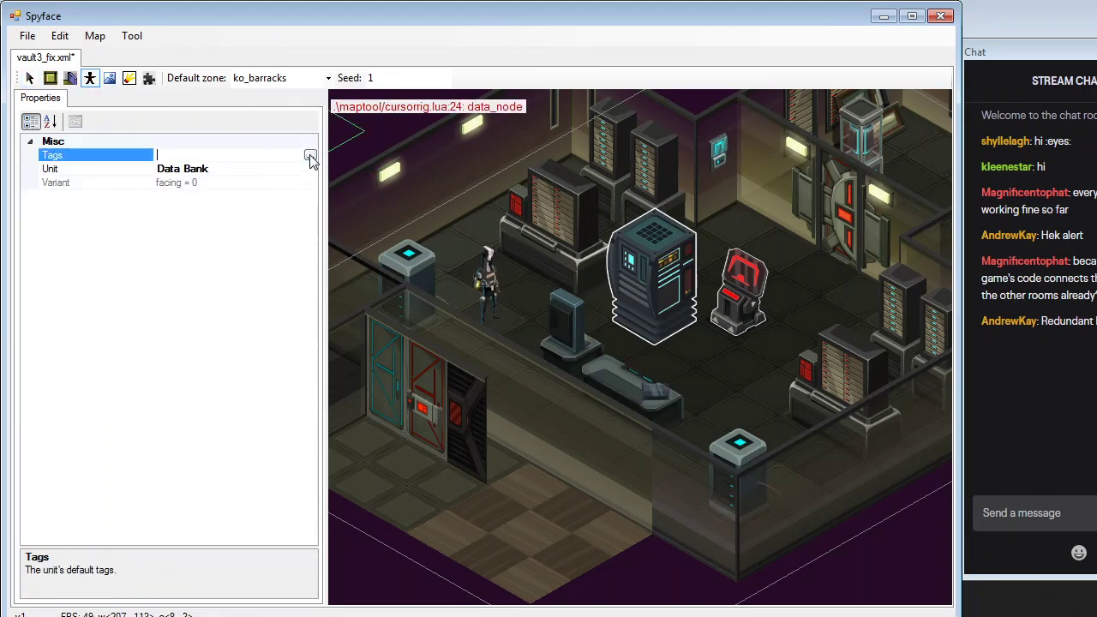
click(313, 156)
click(780, 174)
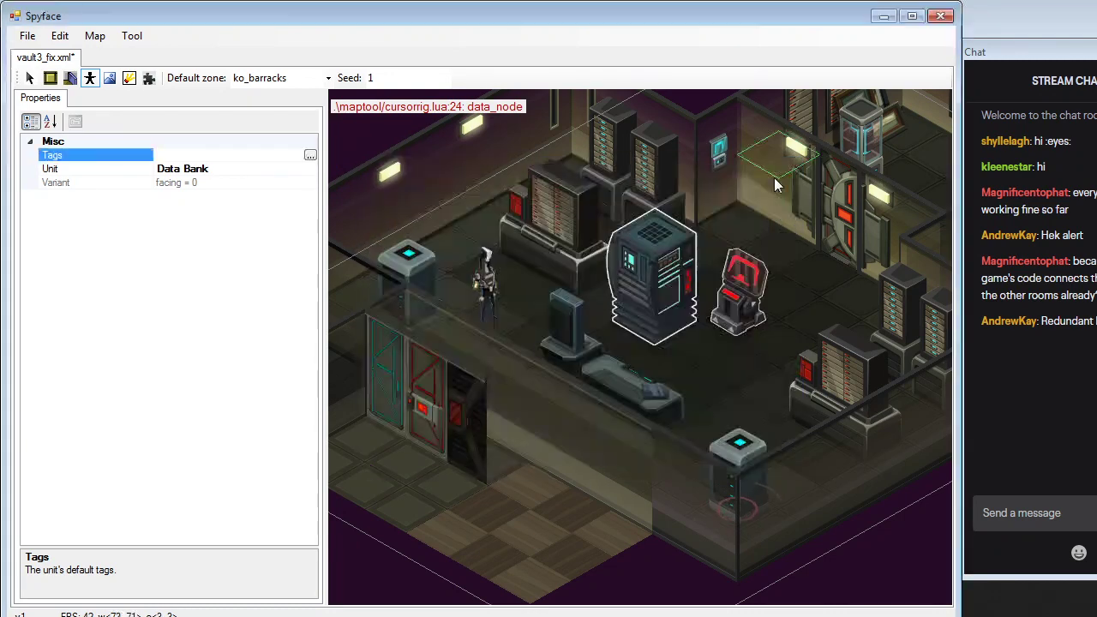
click(288, 168)
click(310, 169)
scroll(312, 334, down, 2)
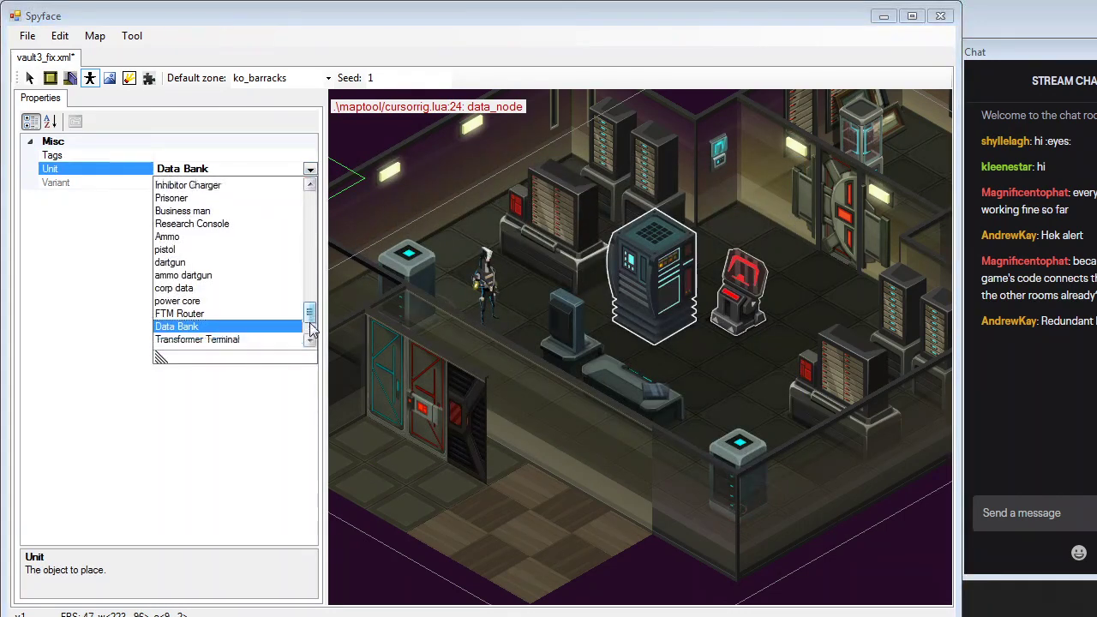
Place two FTM office sidetable3 decorations side by side on the vault floor, next to the Data Core
click(112, 78)
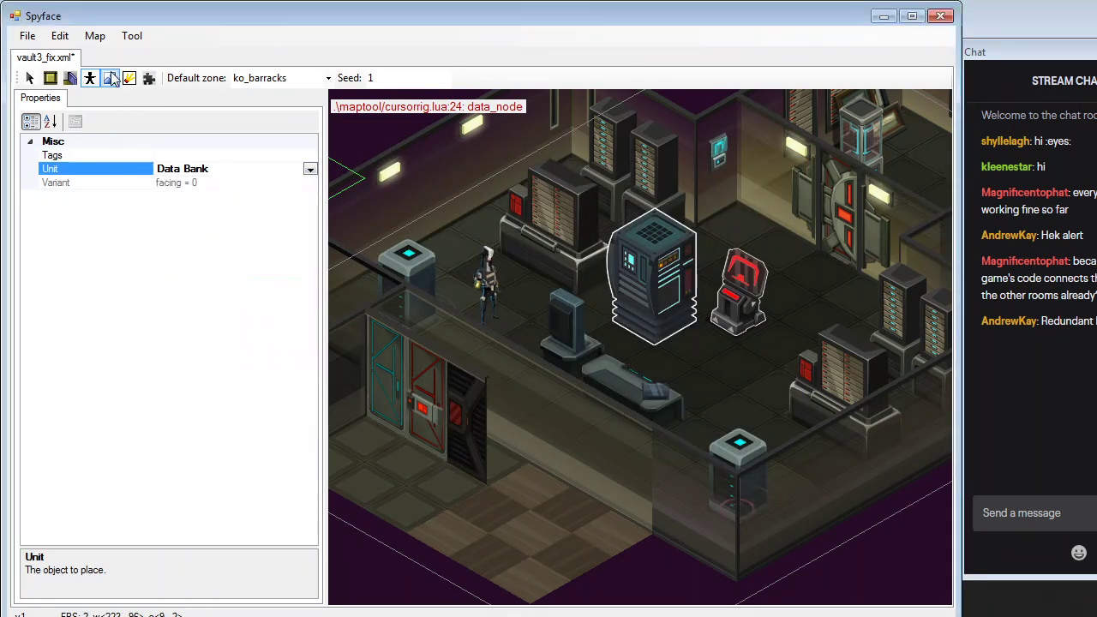
click(113, 78)
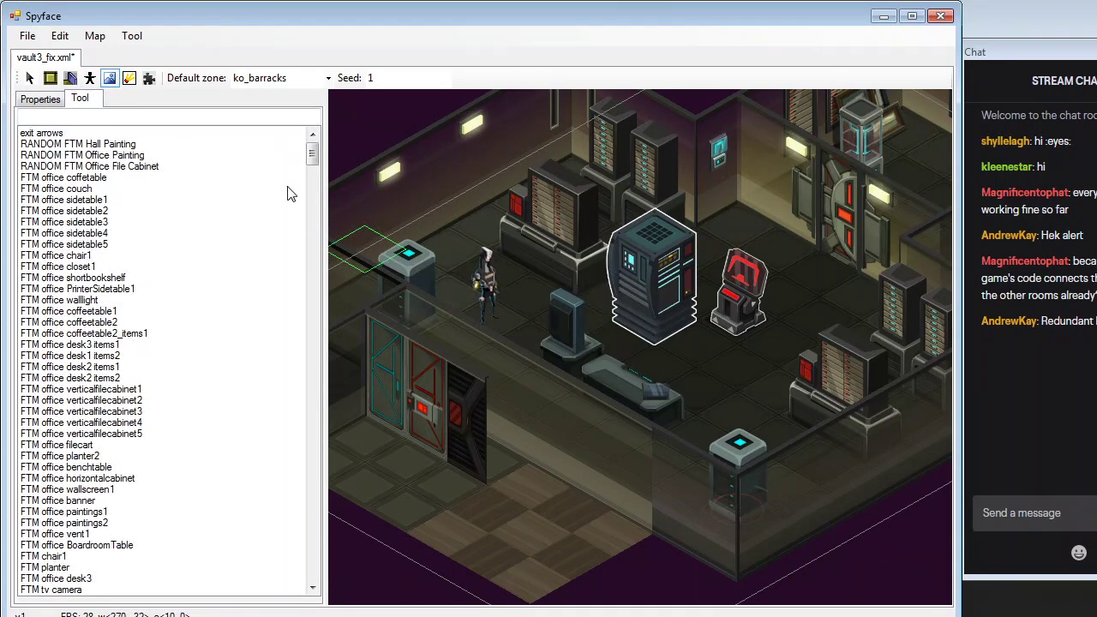
mouse_move(312, 152)
mouse_down()
mouse_move(312, 391)
mouse_move(327, 336)
mouse_move(312, 300)
mouse_move(314, 144)
mouse_up()
click(94, 222)
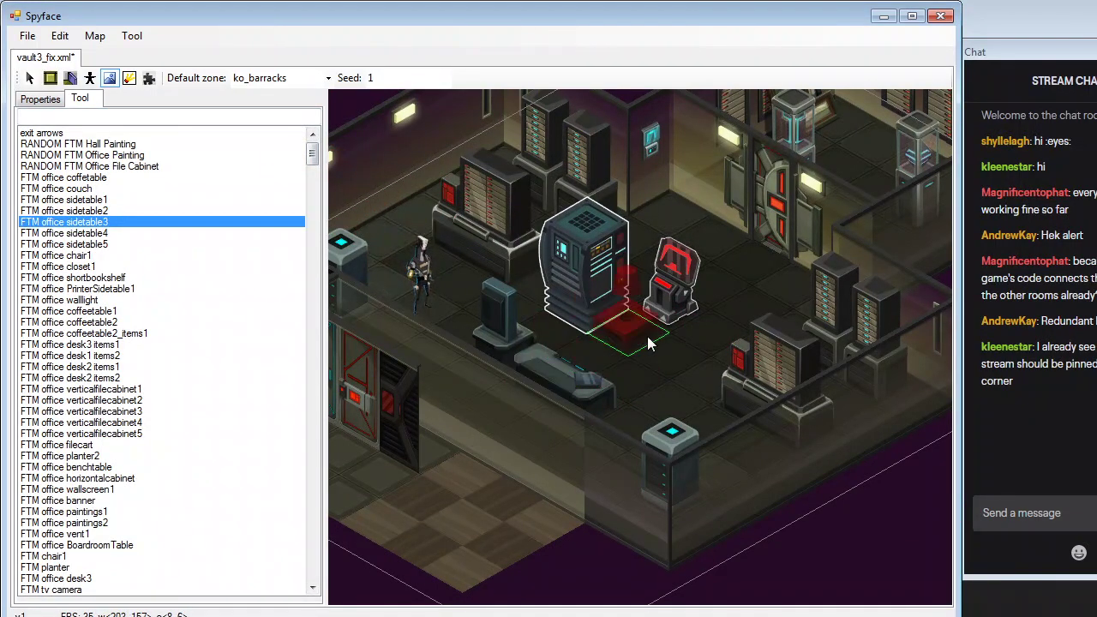
click(626, 318)
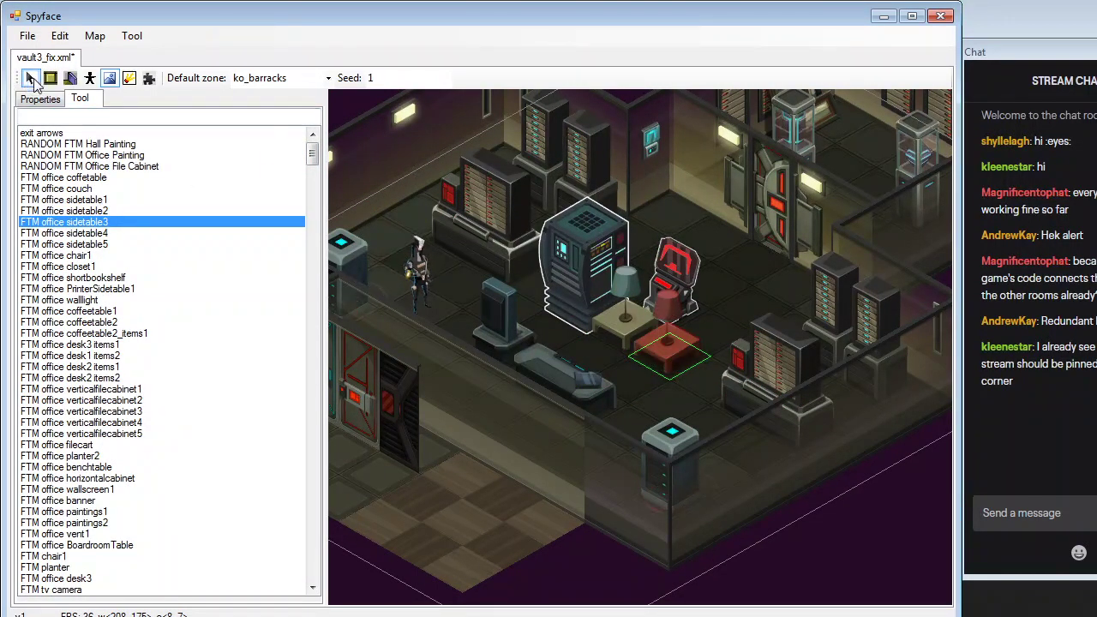
Place one FTM office chair1 on the floor between the side tables and the server in the near corner
click(56, 255)
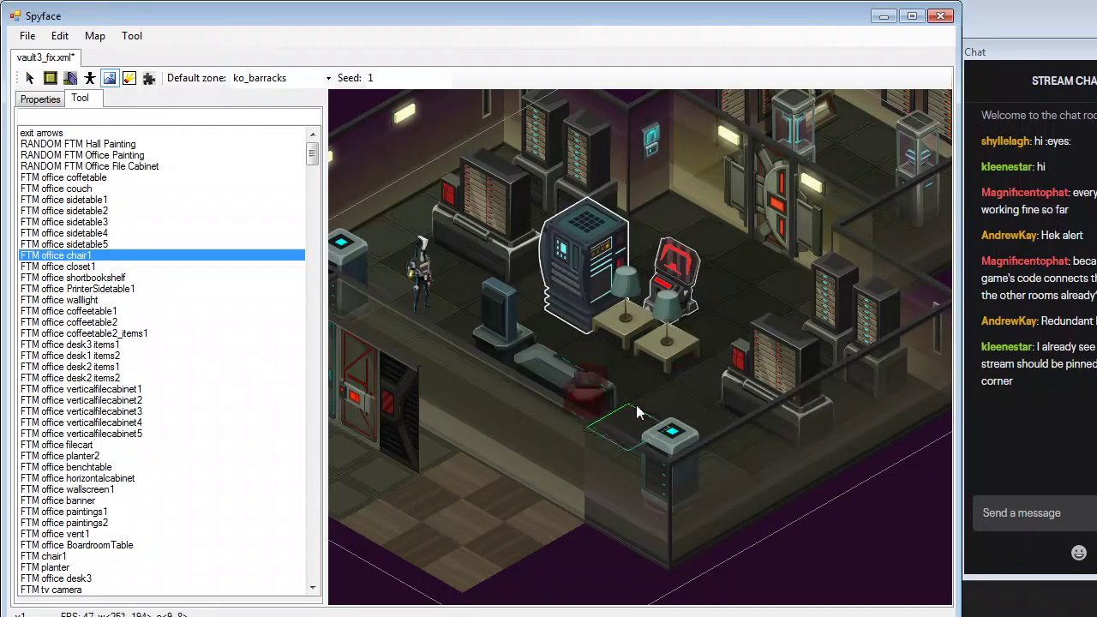
click(30, 78)
click(589, 401)
scroll(655, 358, up, 2)
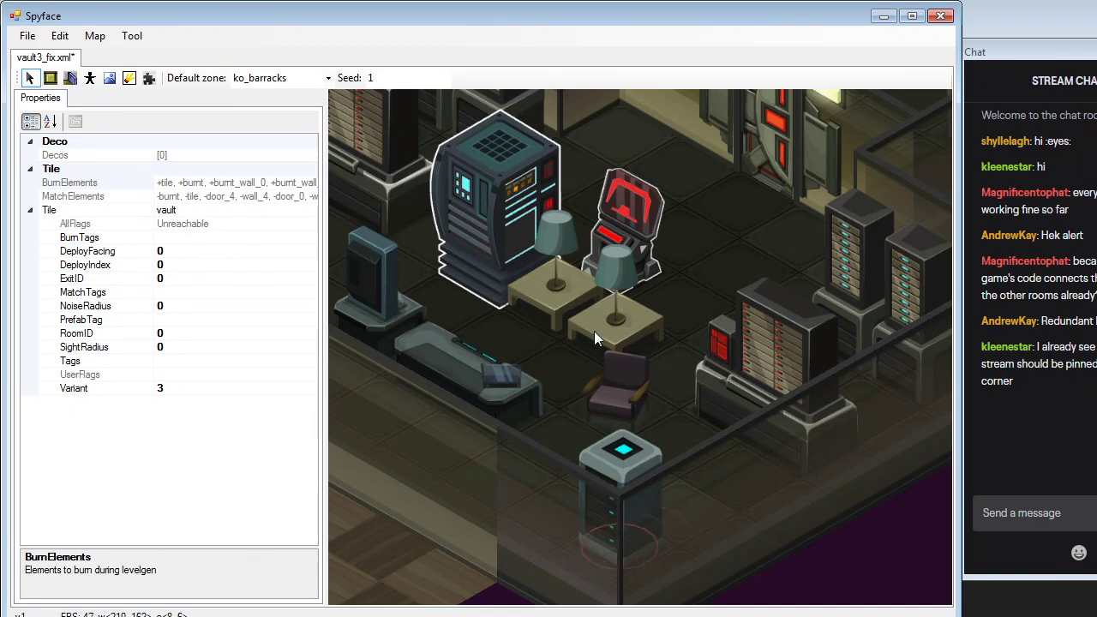
scroll(515, 318, down, 1)
middle_drag(514, 316, 668, 325)
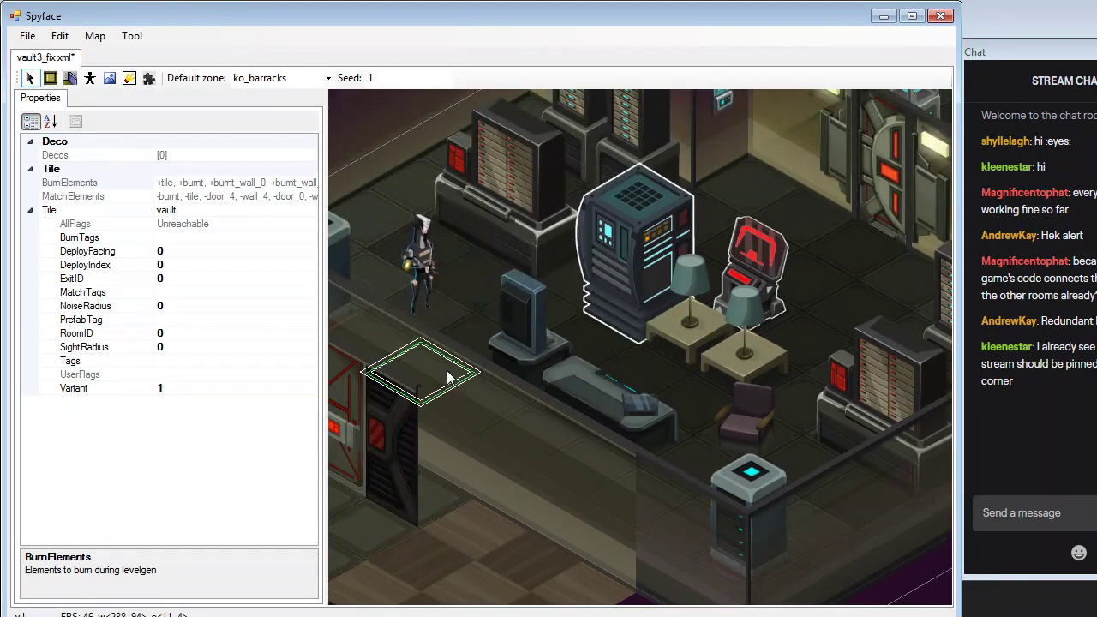
middle_drag(447, 378, 367, 358)
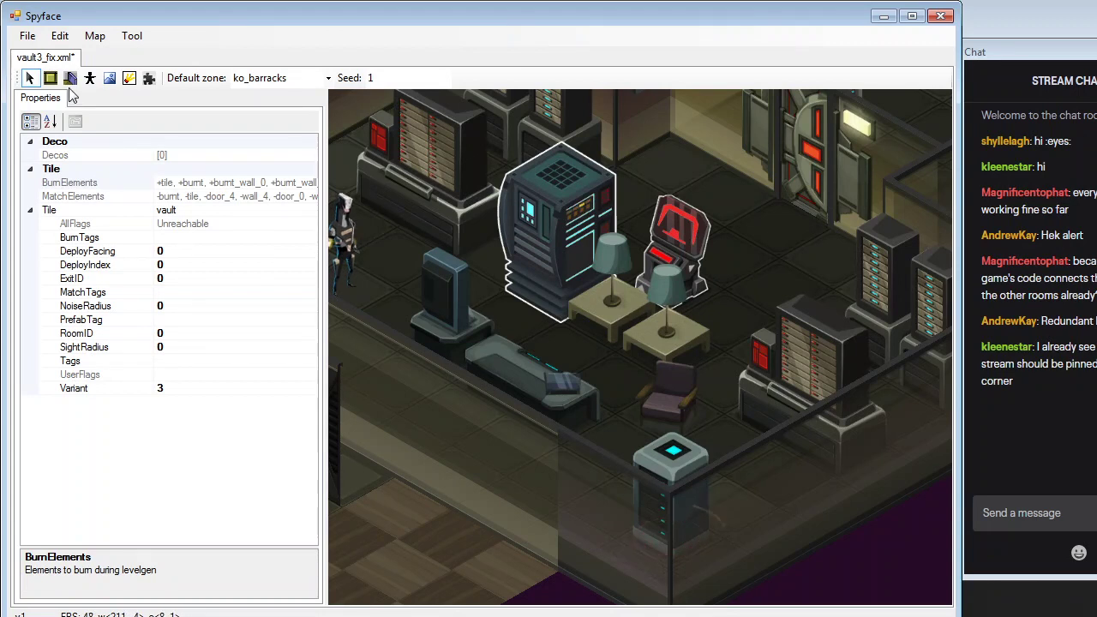
Activate the prefab tool and examine the vault's prefab properties and the link markers along its outline
click(149, 78)
scroll(397, 211, down, 2)
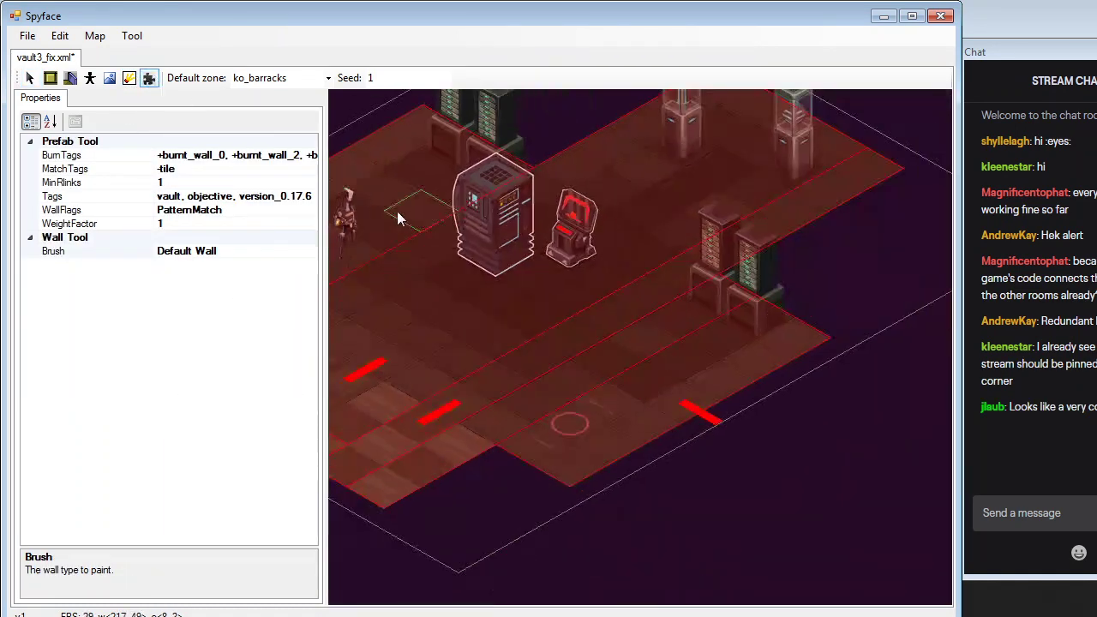
middle_drag(513, 233, 631, 317)
scroll(600, 202, down, 1)
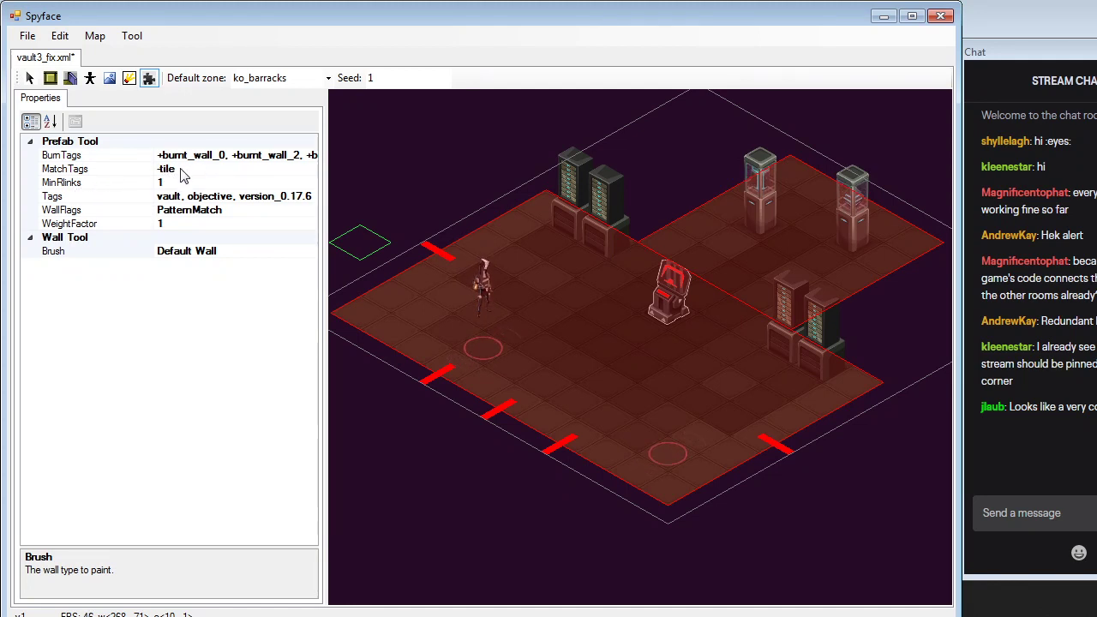
middle_drag(468, 184, 455, 189)
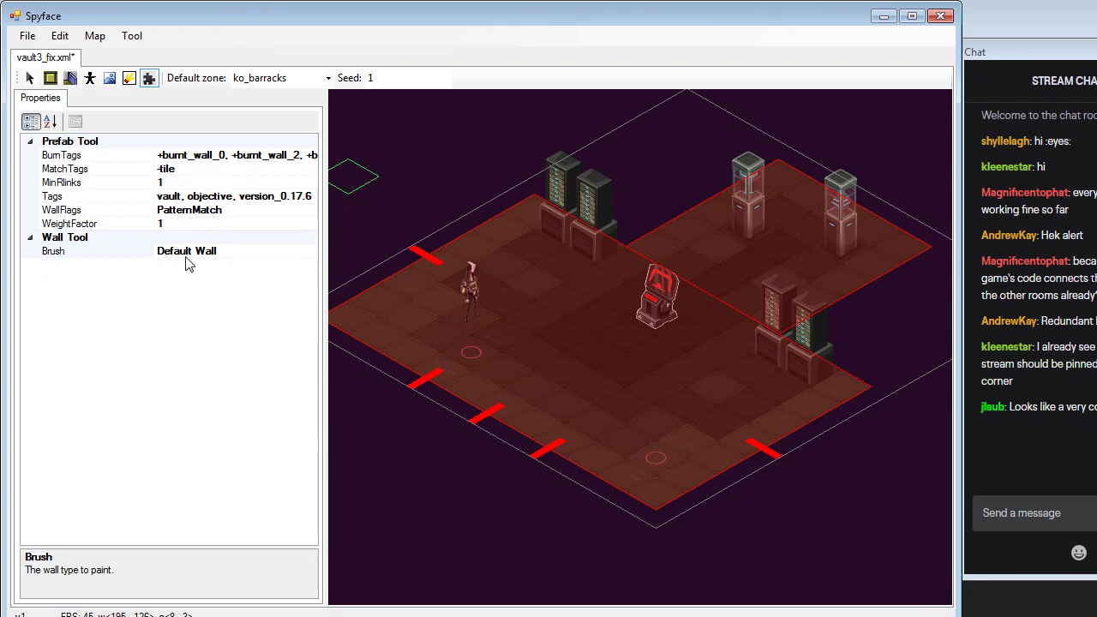
Replace all of the prefab's tags with the single tag testPrefab
click(175, 196)
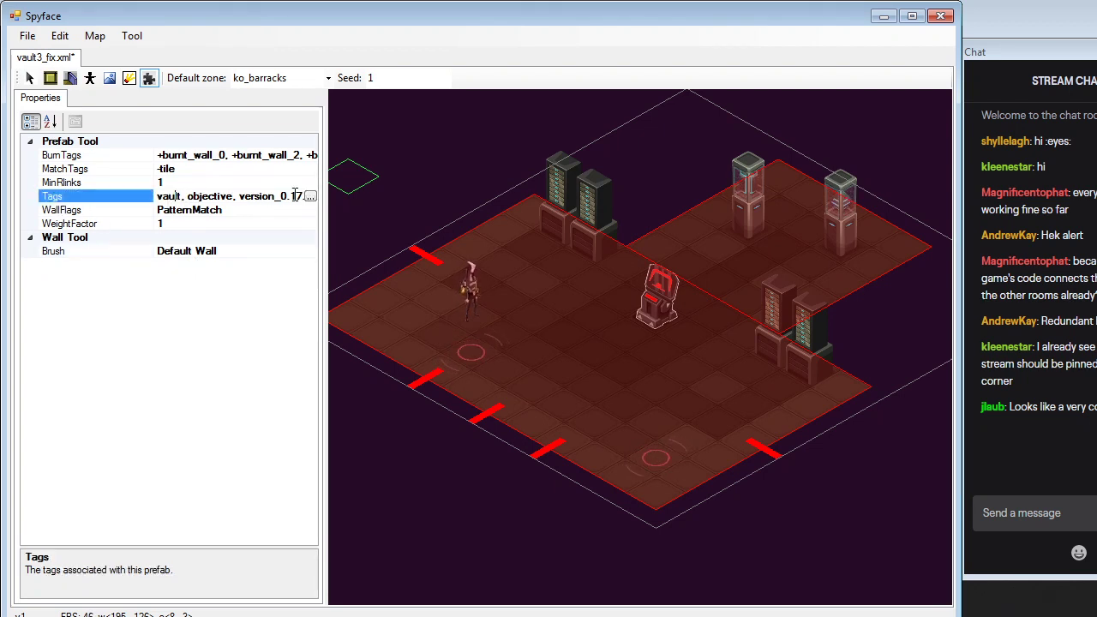
mouse_move(299, 195)
mouse_down()
mouse_move(336, 193)
mouse_move(68, 194)
mouse_move(292, 192)
mouse_up()
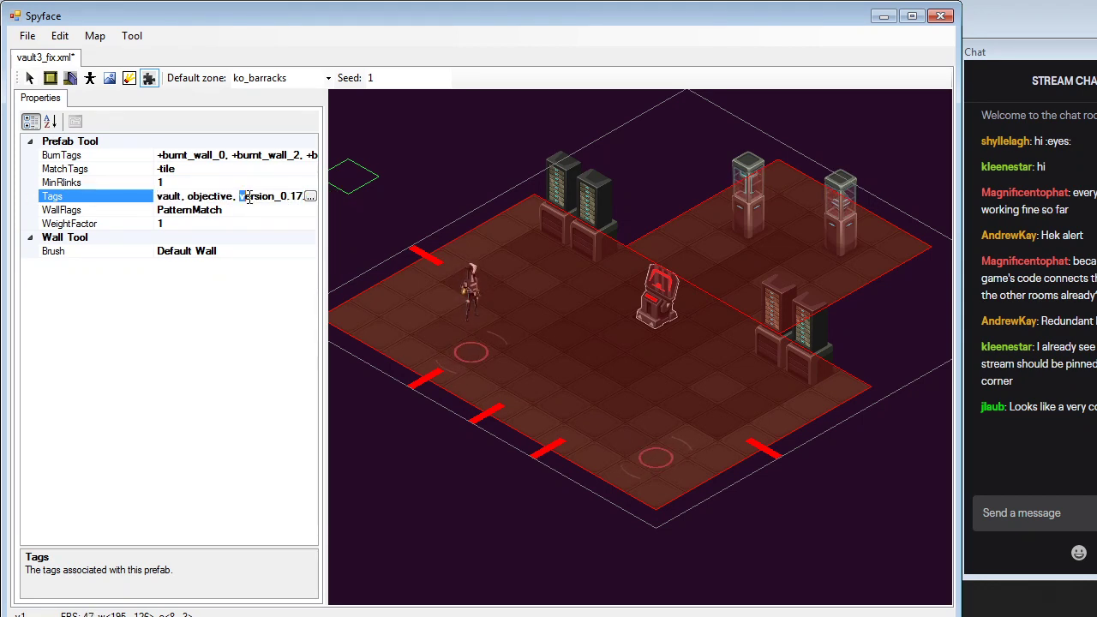
drag(248, 196, 322, 196)
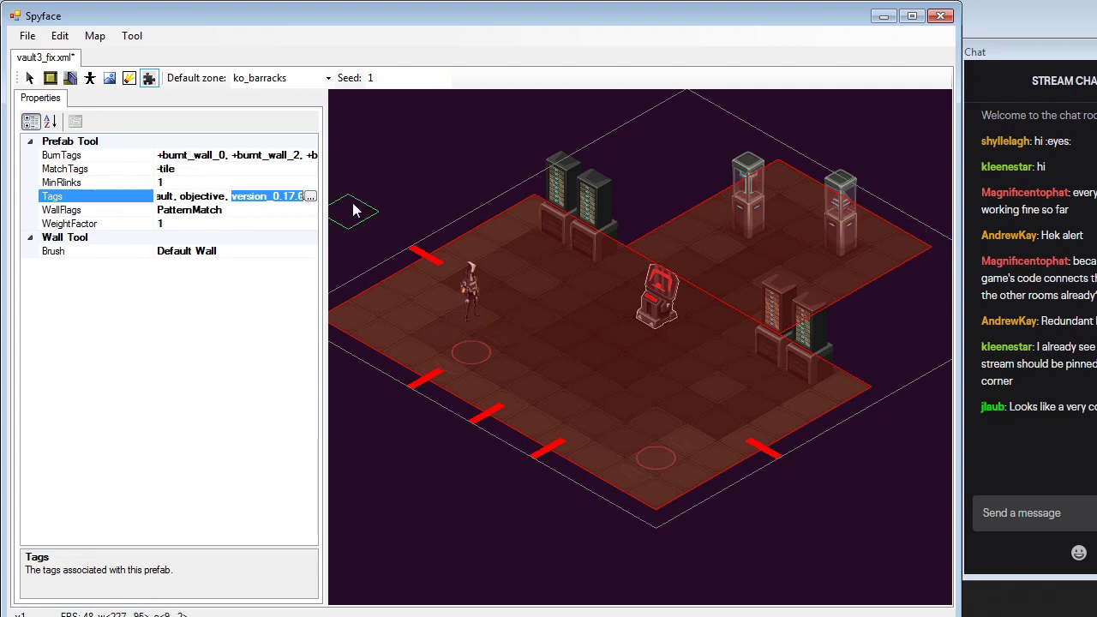
key(BackSpace)
key(BackSpace)
key(BackSpace)
key(BackSpace)
key(BackSpace)
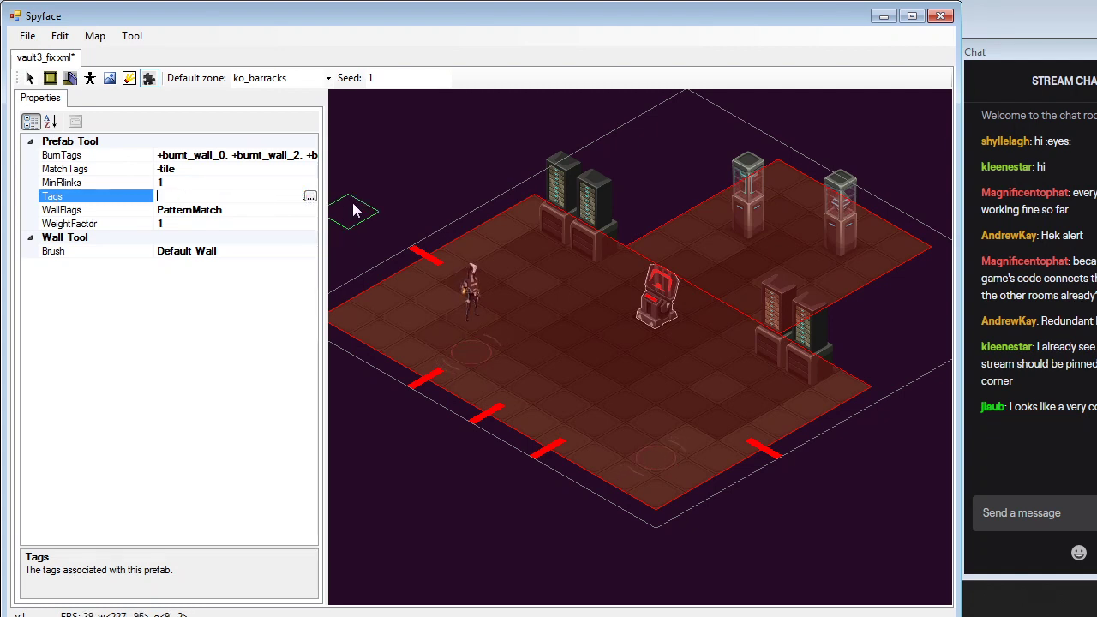
text(testPrefab)
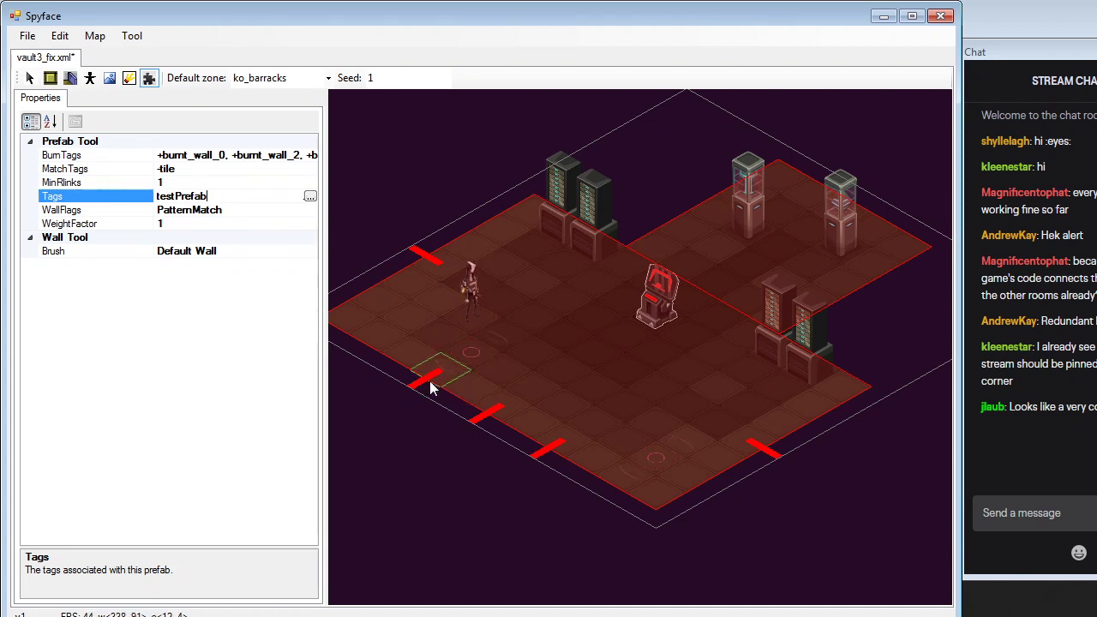
Examine the link markers on the prefab's outer edges and return to the selection tool
mouse_move(745, 429)
middle_down()
mouse_move(685, 393)
mouse_move(764, 420)
middle_up()
scroll(698, 401, up, 2)
scroll(765, 426, down, 1)
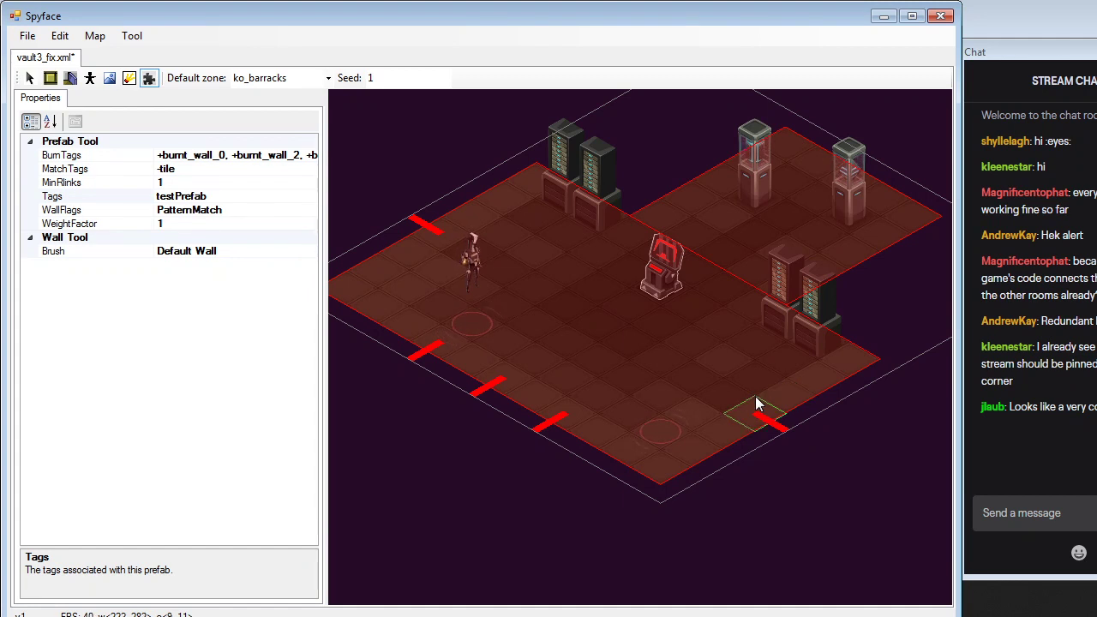
middle_drag(750, 415, 744, 405)
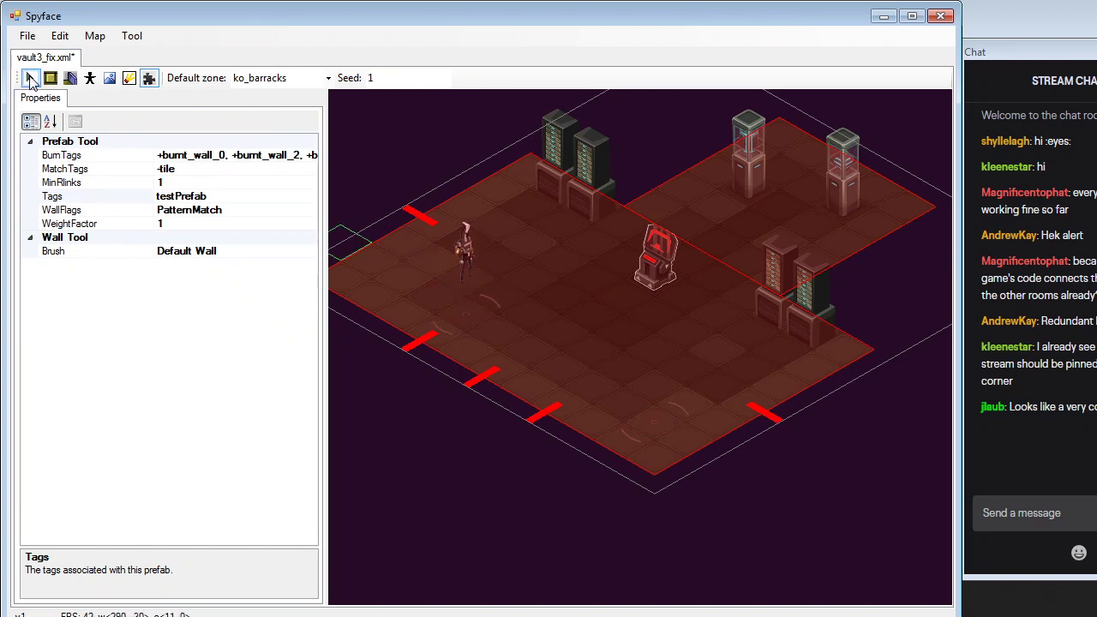
scroll(437, 227, up, 1)
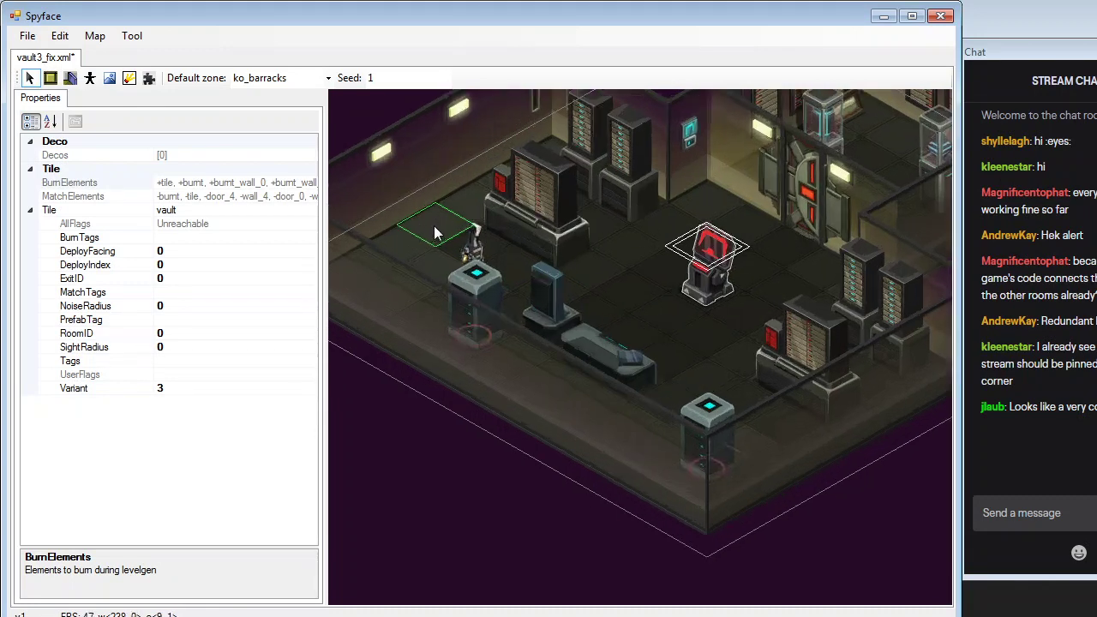
Select the floor tile behind the character along the back wall and examine its burn tags grid, including the rlink row
middle_drag(436, 228, 546, 307)
scroll(546, 313, up, 1)
click(530, 292)
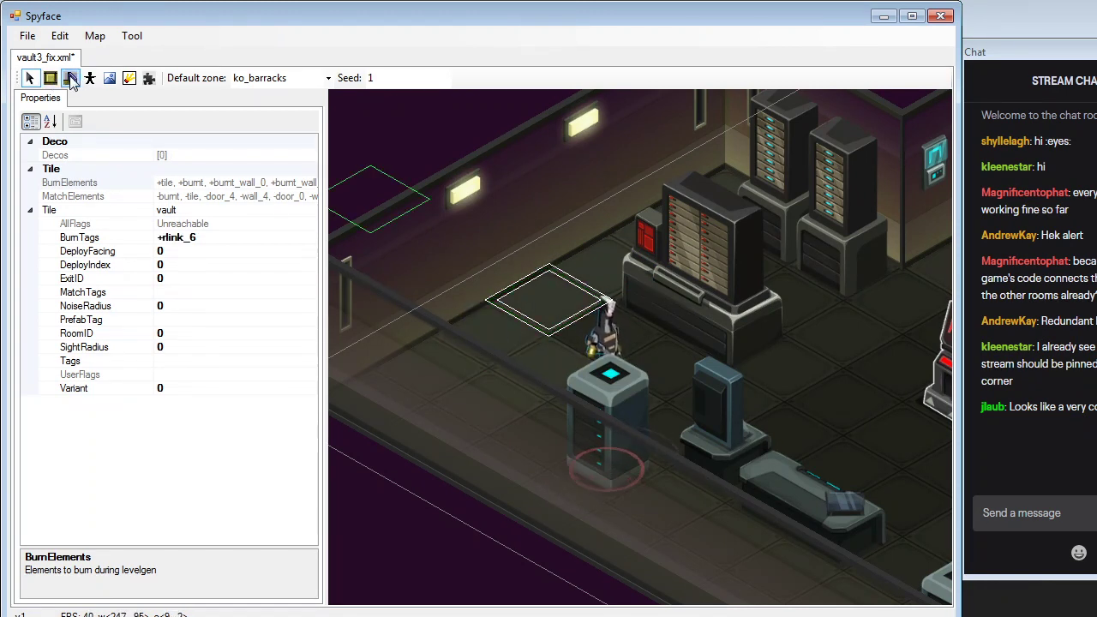
middle_drag(844, 295, 897, 322)
middle_drag(459, 262, 691, 257)
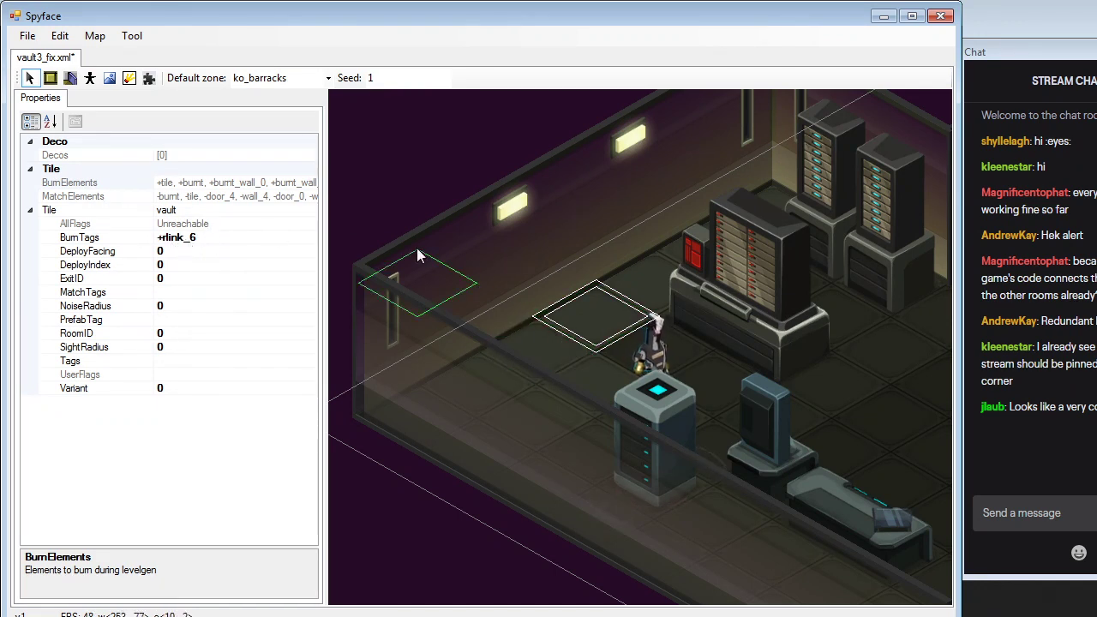
click(279, 236)
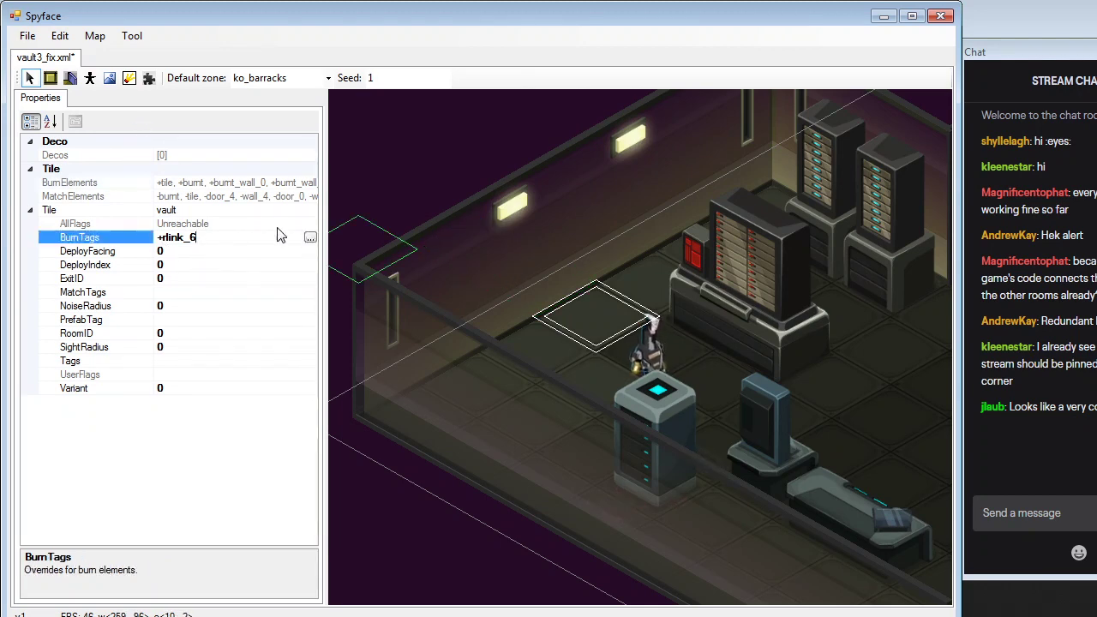
click(310, 237)
drag(360, 151, 518, 185)
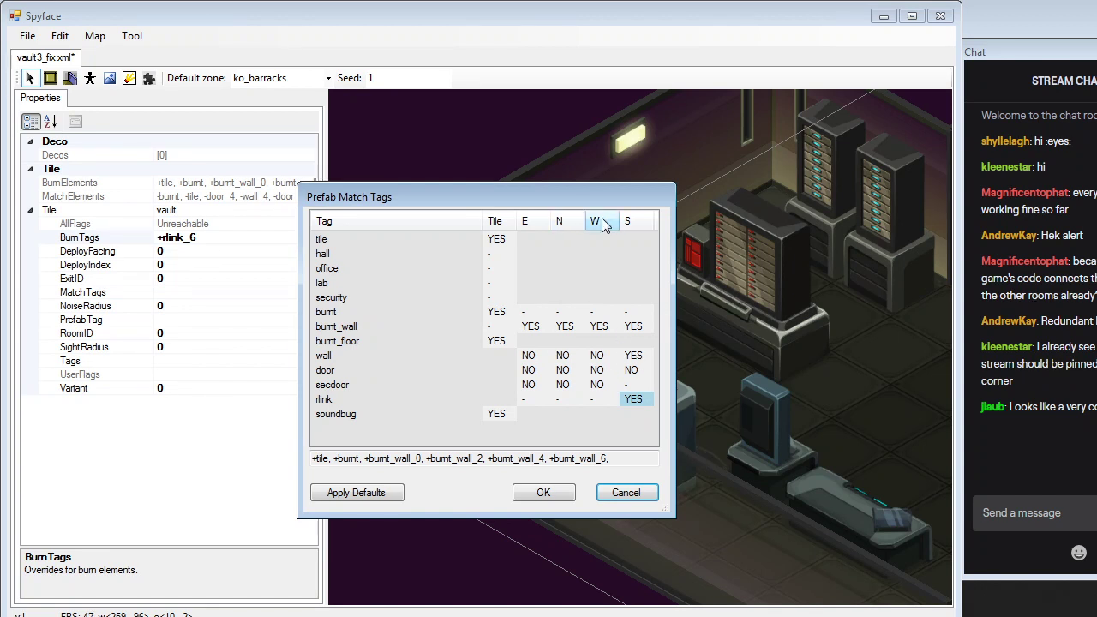
drag(601, 208, 462, 269)
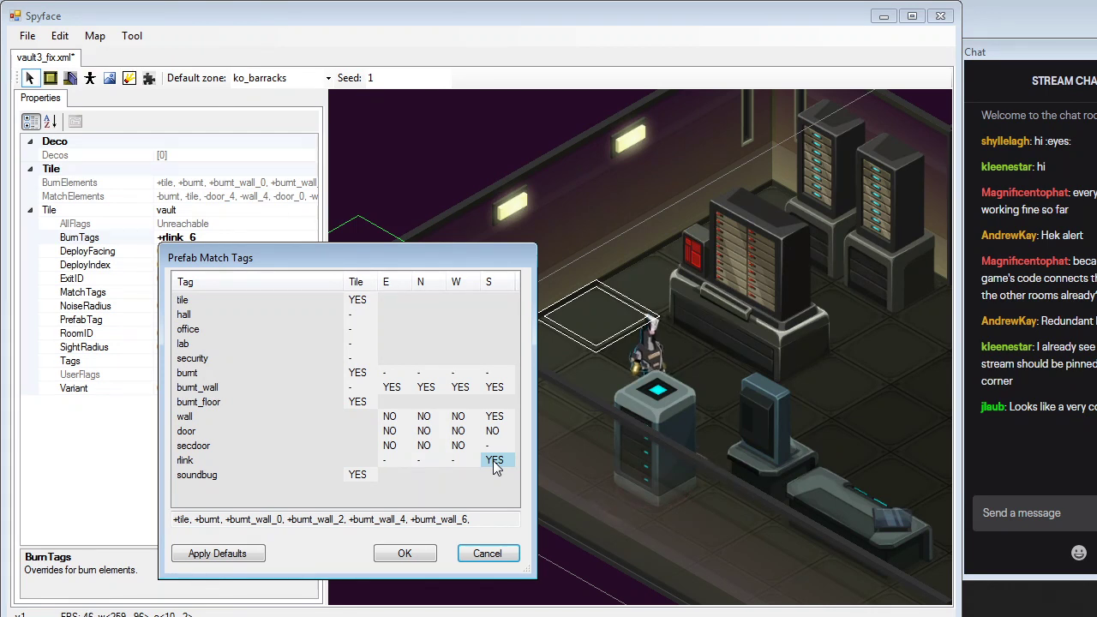
click(487, 554)
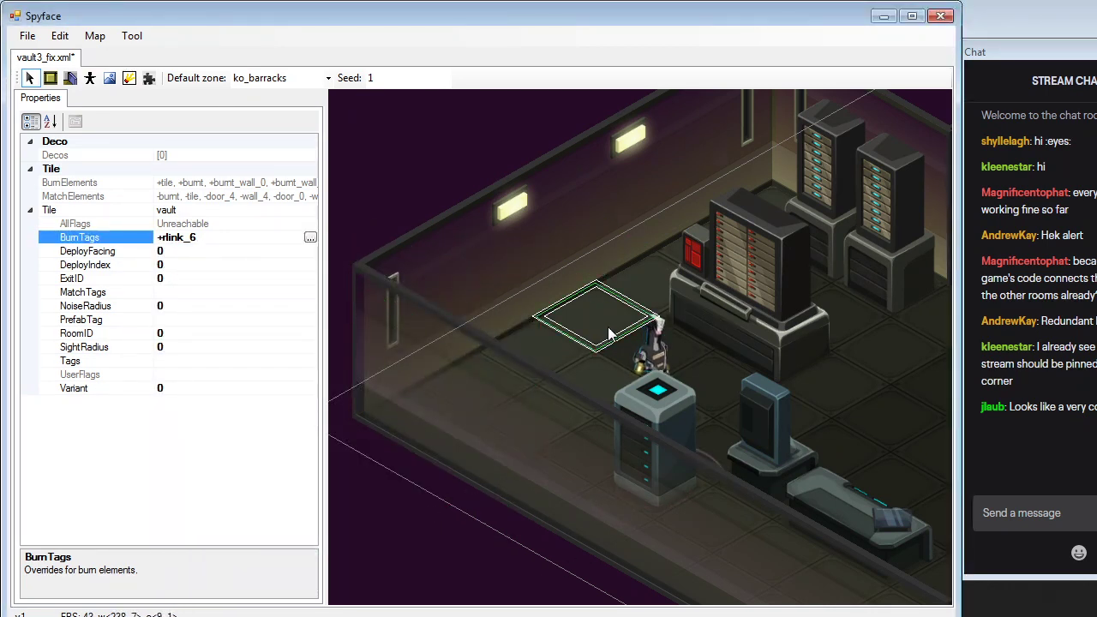
Clear the burn tags of the tile behind the character, check the prefab's link markers and reselect the tile
double_click(177, 237)
key(Delete)
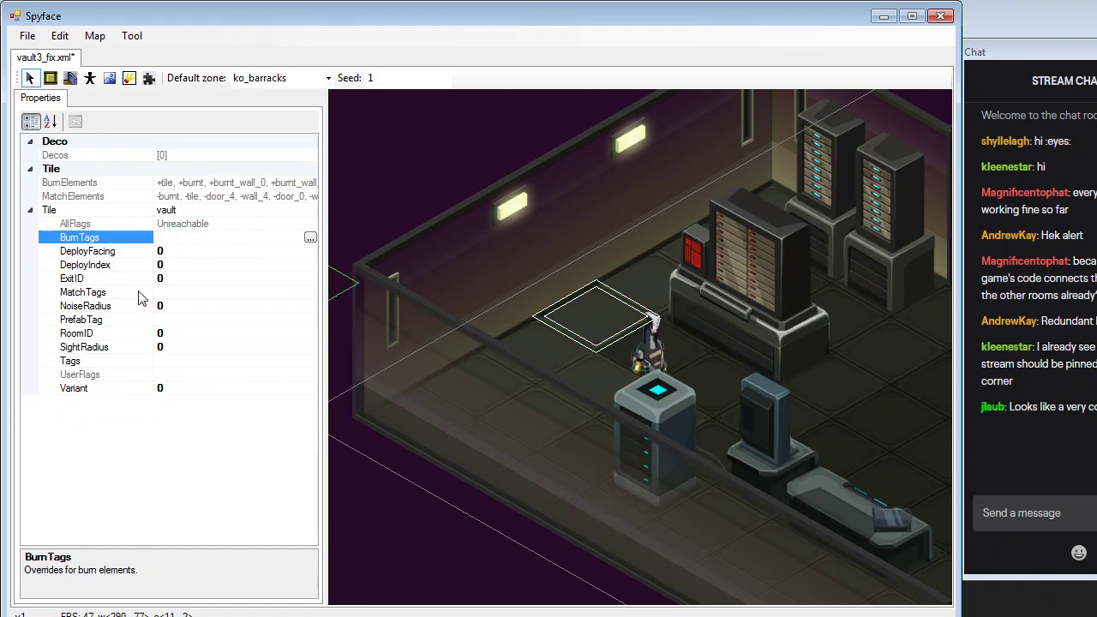
click(591, 383)
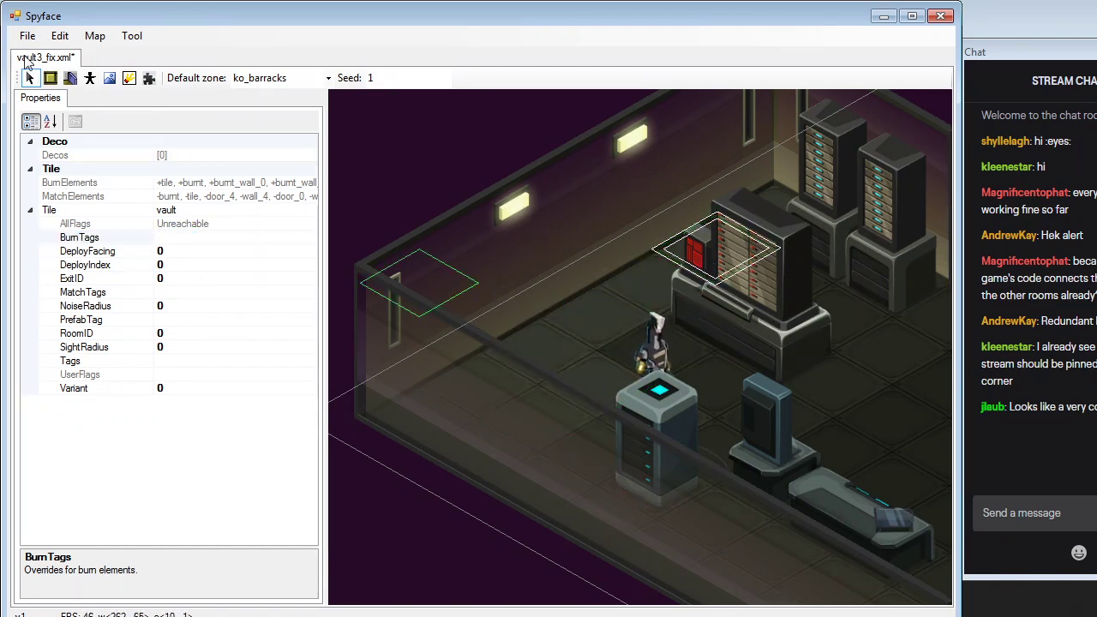
click(148, 78)
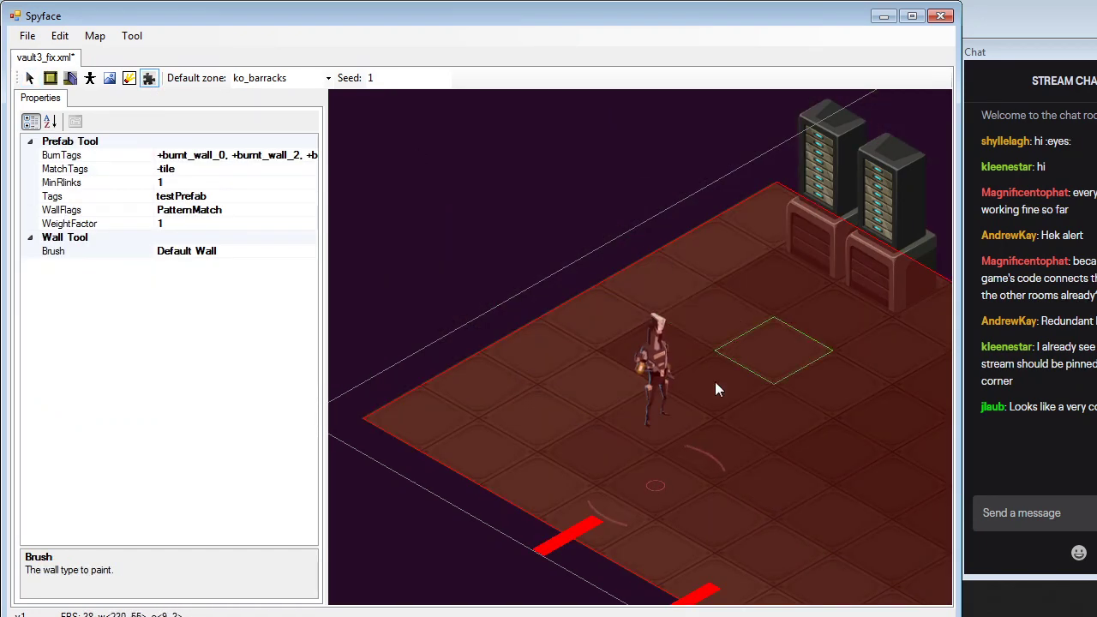
click(29, 79)
click(598, 310)
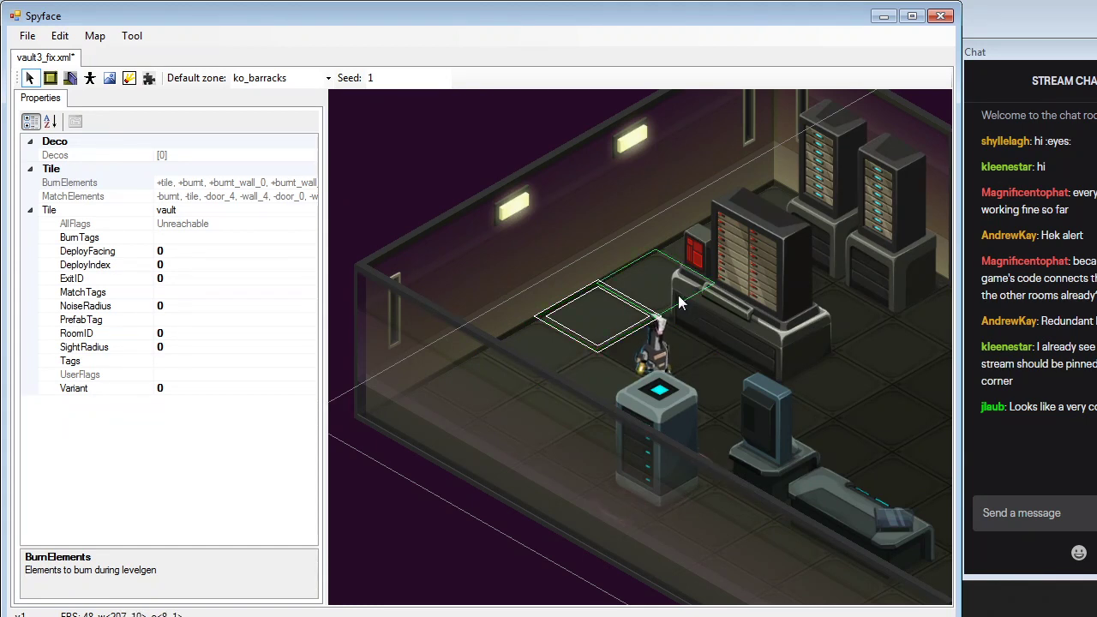
Copy the +rlink_6 burn tag from the tile behind the character to the adjacent back-wall tile nearer the server console
click(608, 315)
double_click(194, 240)
key(ctrl+c)
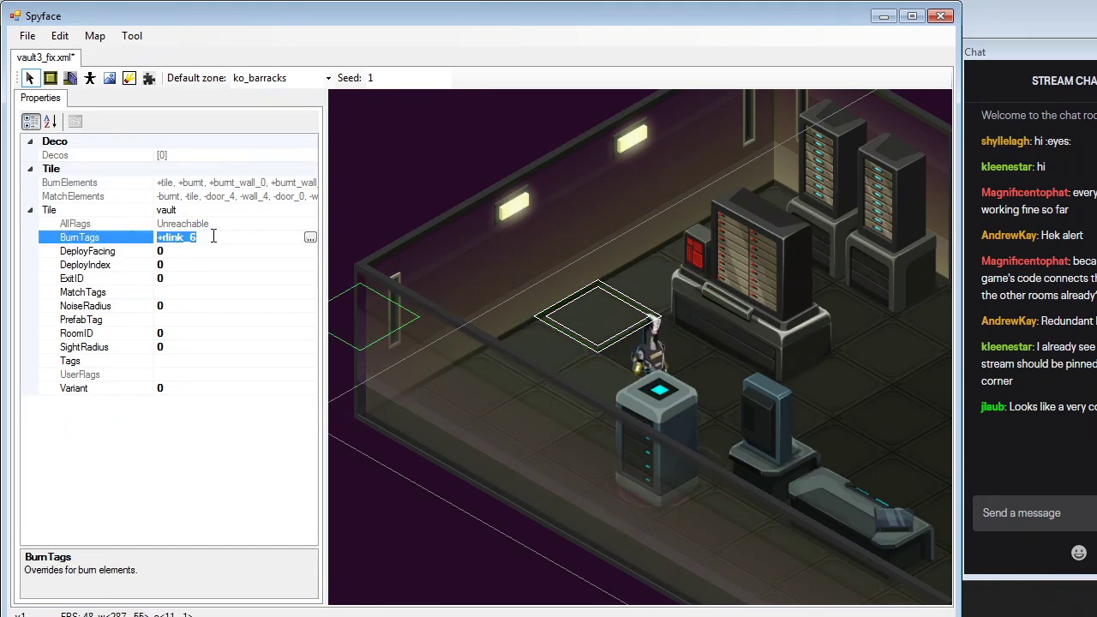
click(655, 275)
click(170, 249)
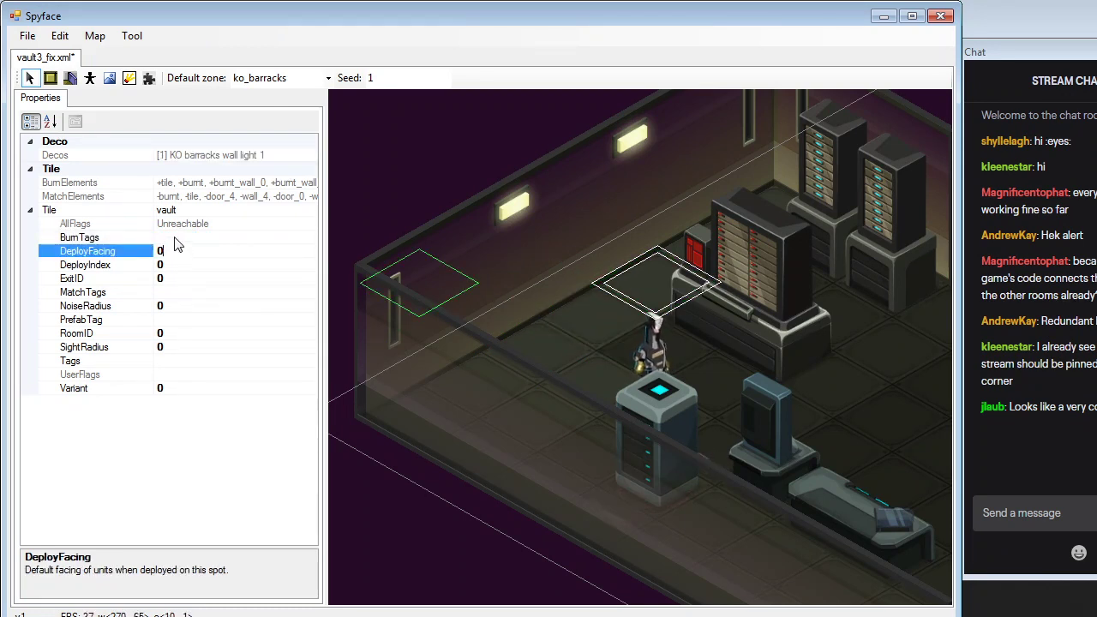
click(175, 238)
key(ctrl+v)
Apply the +rlink_6 burn tag to the back-wall tile nearer the room corner and check the link markers on the prefab outline
click(530, 347)
click(181, 239)
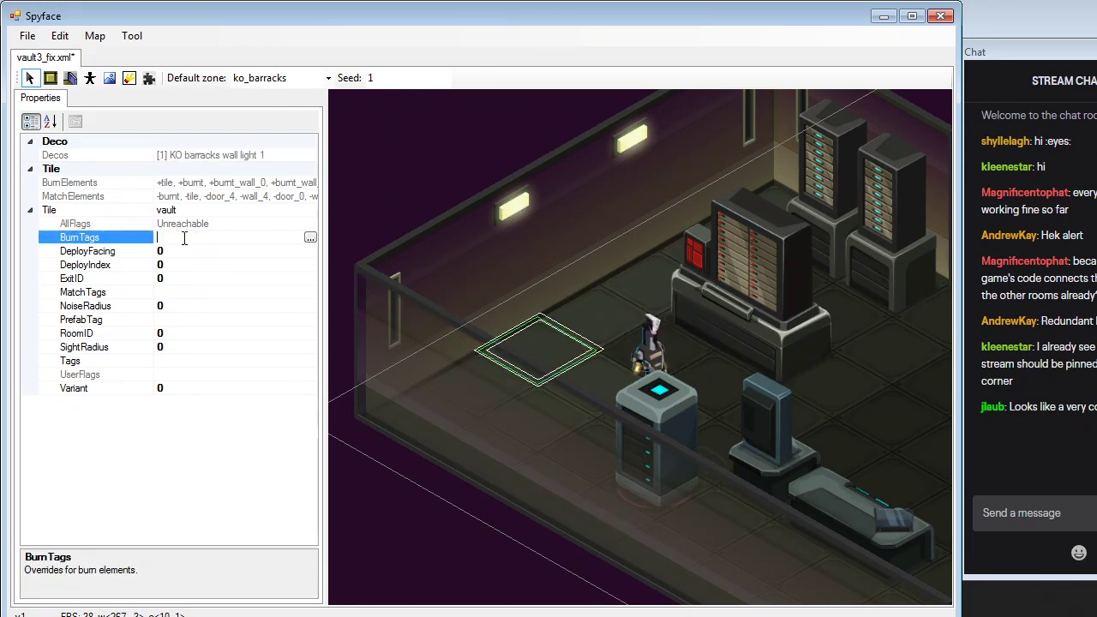
key(ctrl+v)
click(468, 387)
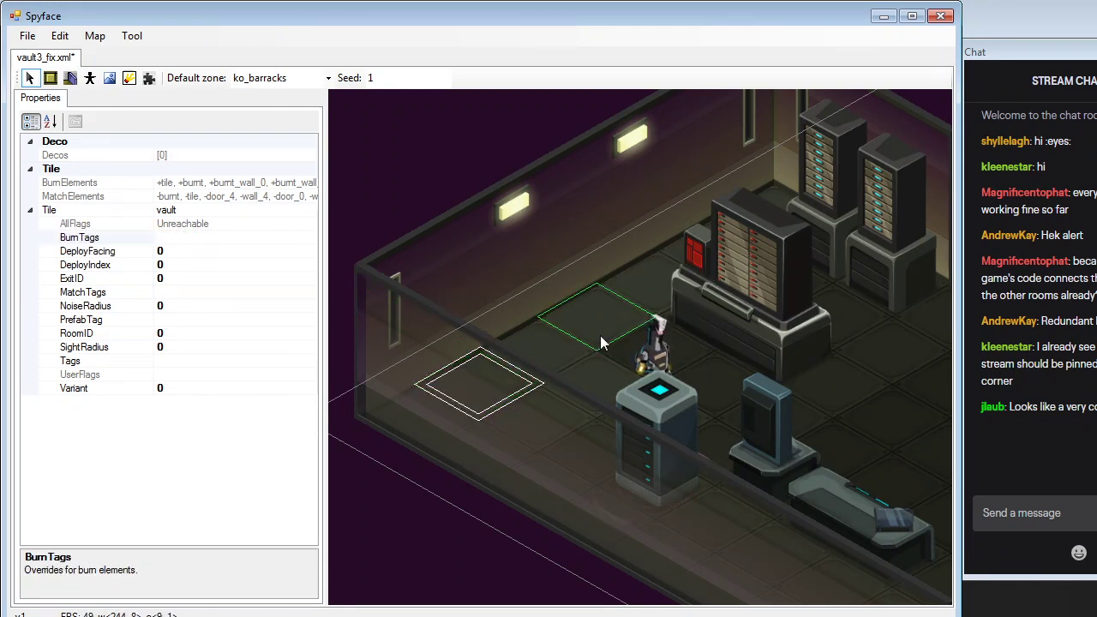
click(150, 78)
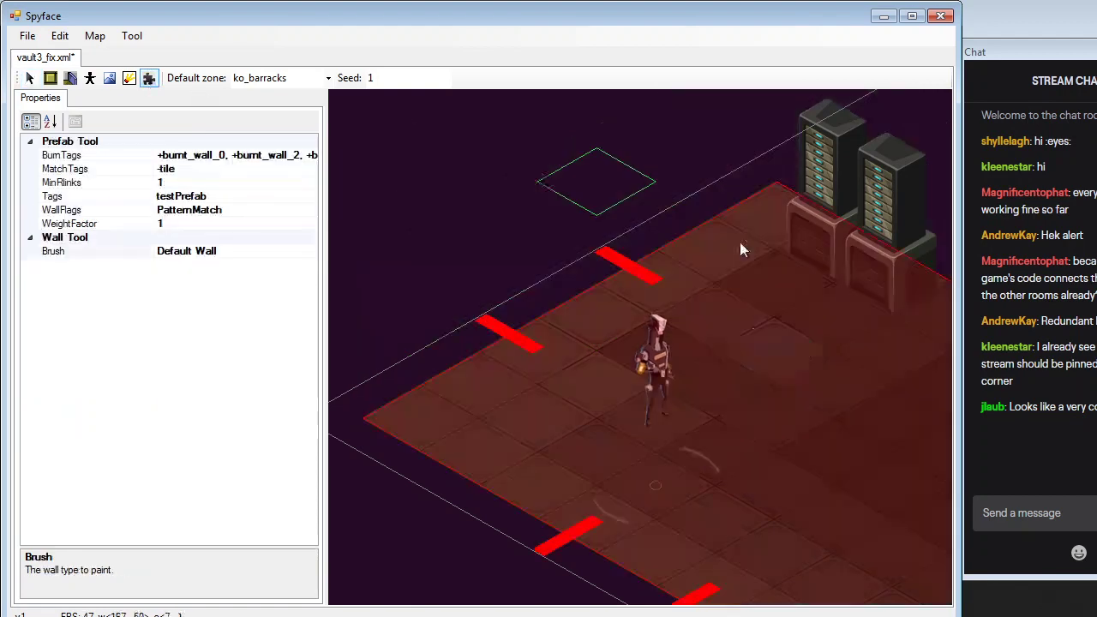
click(29, 78)
Examine the burn tags of the tiles along the front wall to find which ones carry a room link
middle_drag(596, 366, 582, 310)
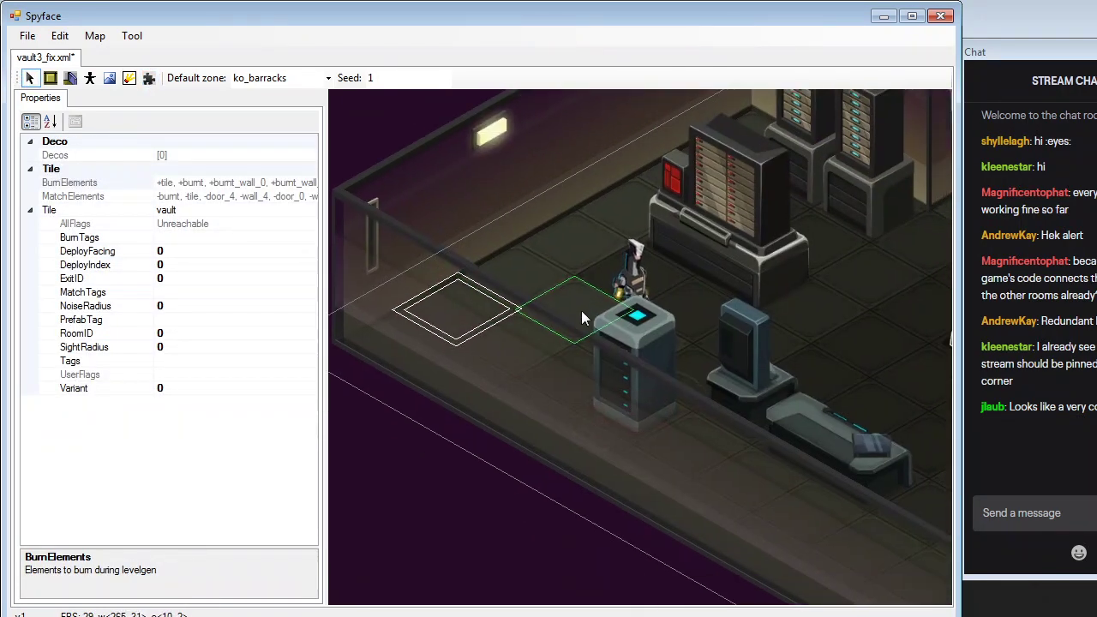
click(530, 398)
click(433, 373)
click(512, 402)
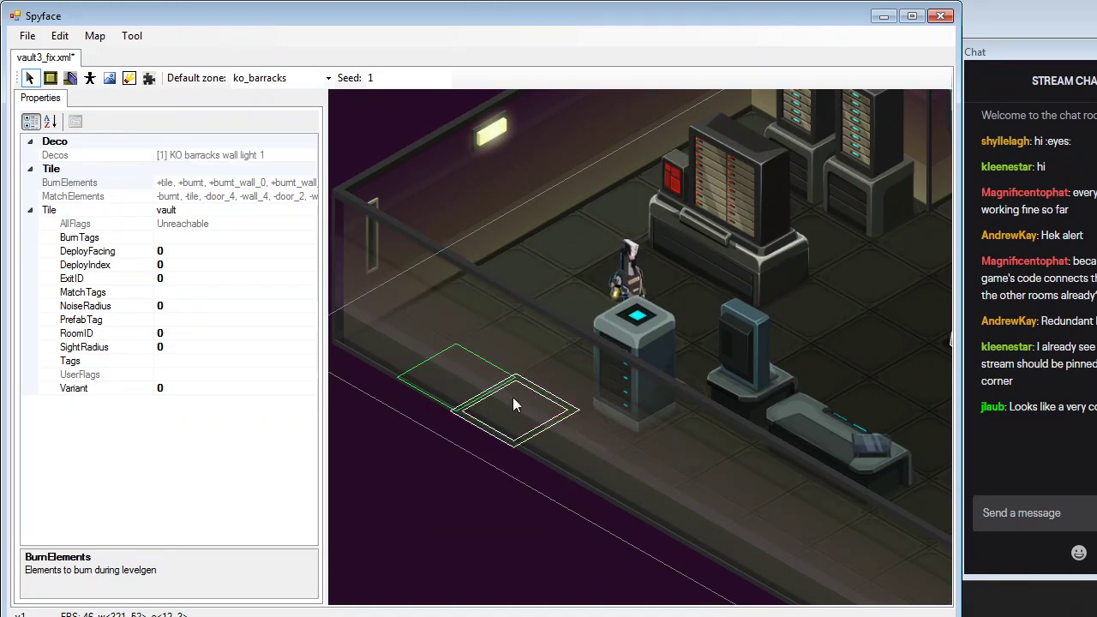
click(576, 440)
click(703, 514)
click(626, 484)
click(693, 510)
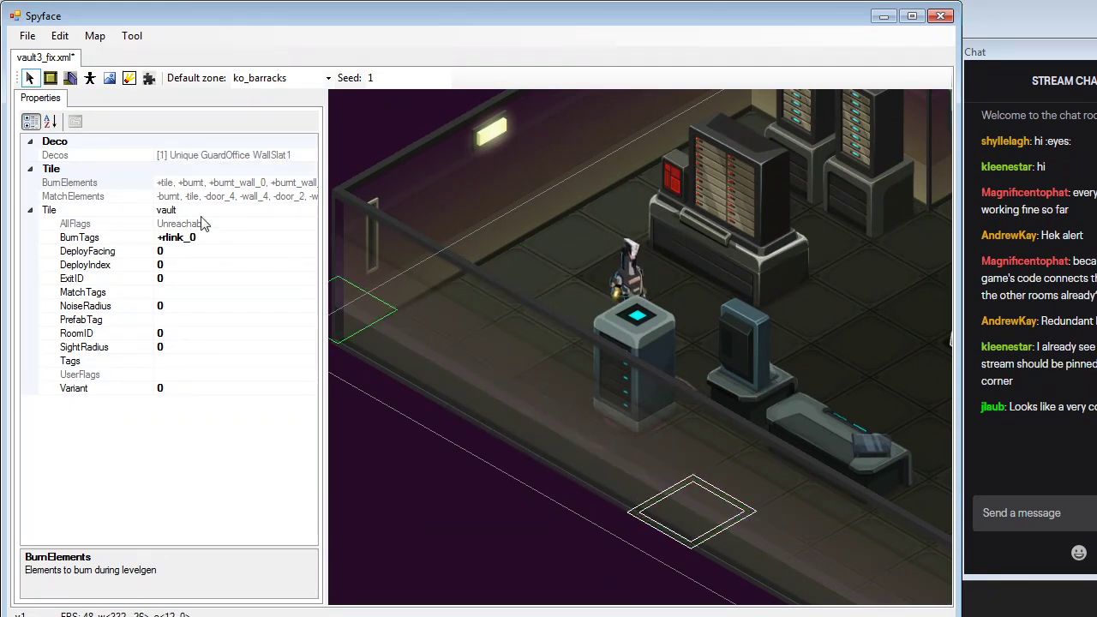
Select the front-wall tile with the wall light near the corner, examine its match tags grid and cancel it
click(501, 404)
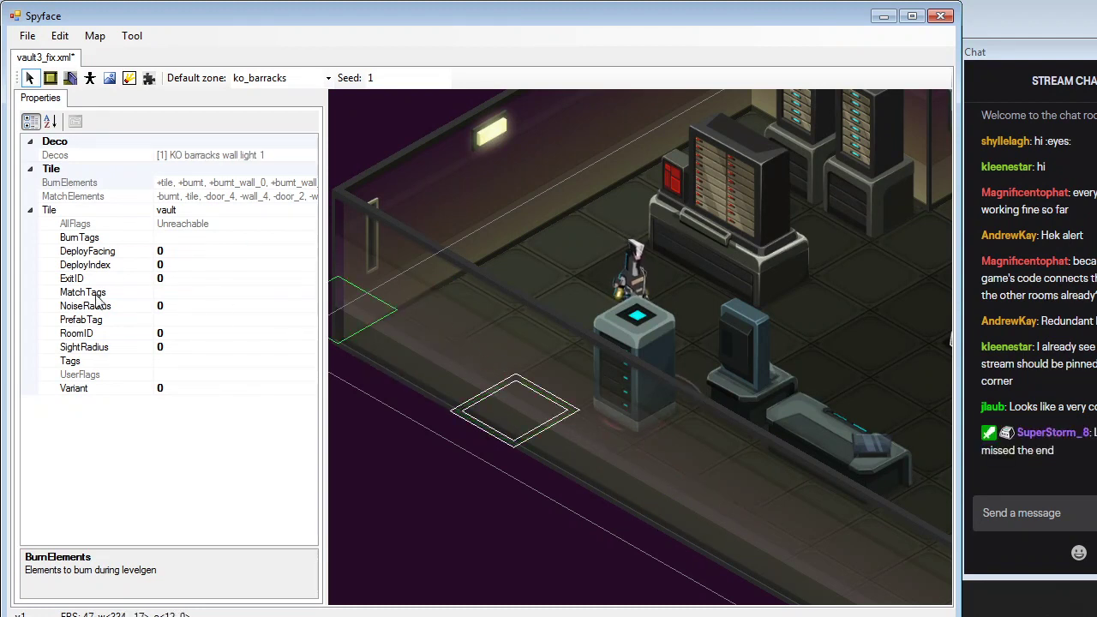
click(257, 292)
click(310, 294)
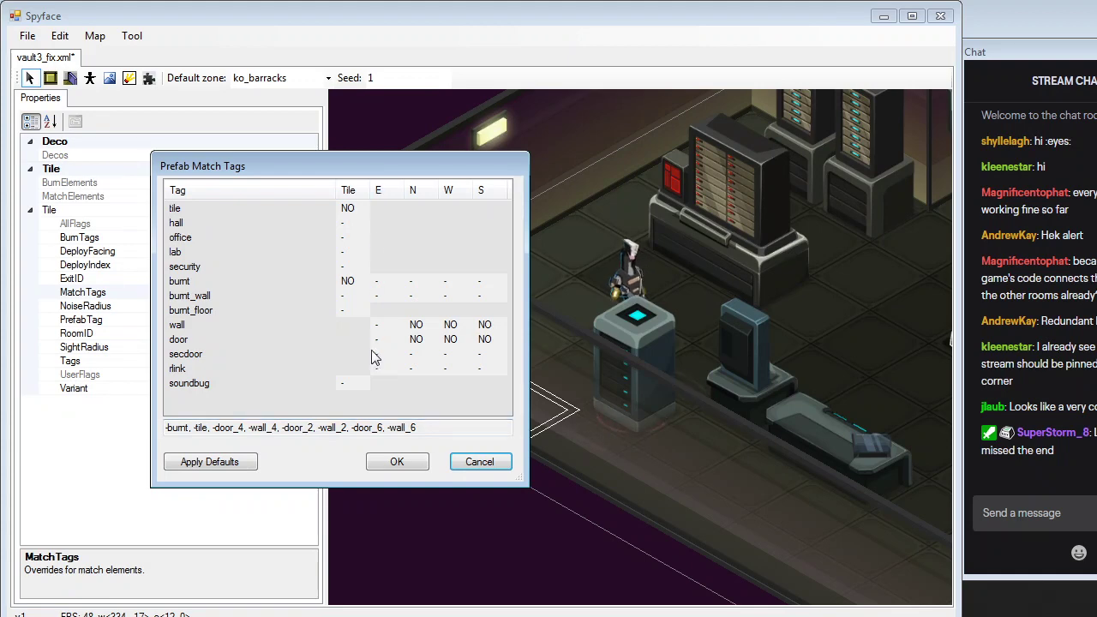
click(479, 462)
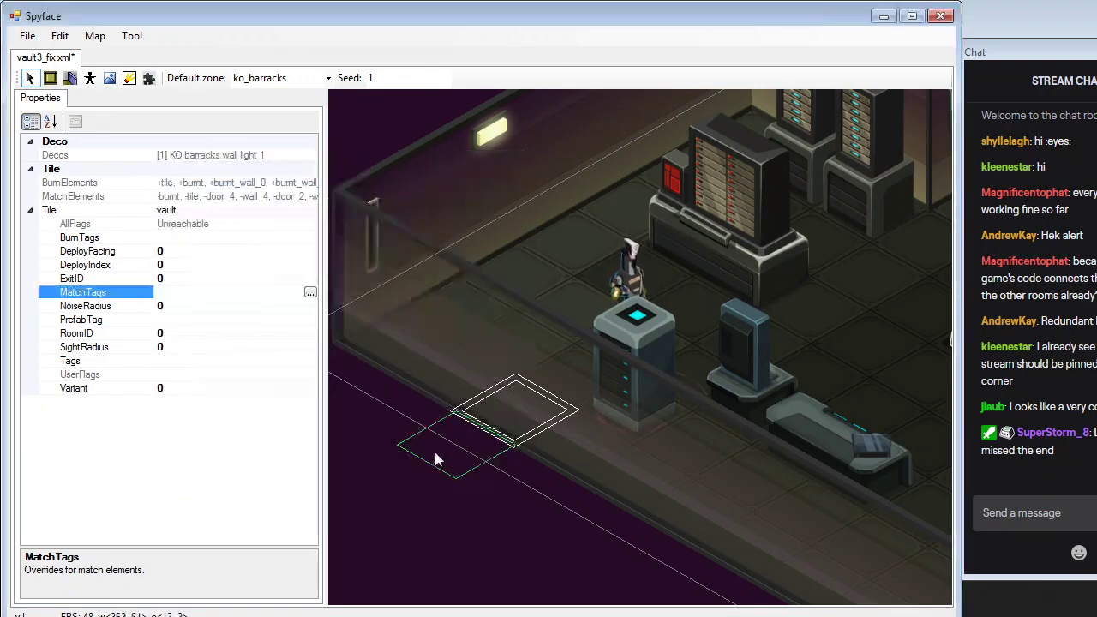
Set the east rlink burn tag of the selected front-wall tile to YES and check its marker with the prefab tool
click(297, 237)
click(311, 237)
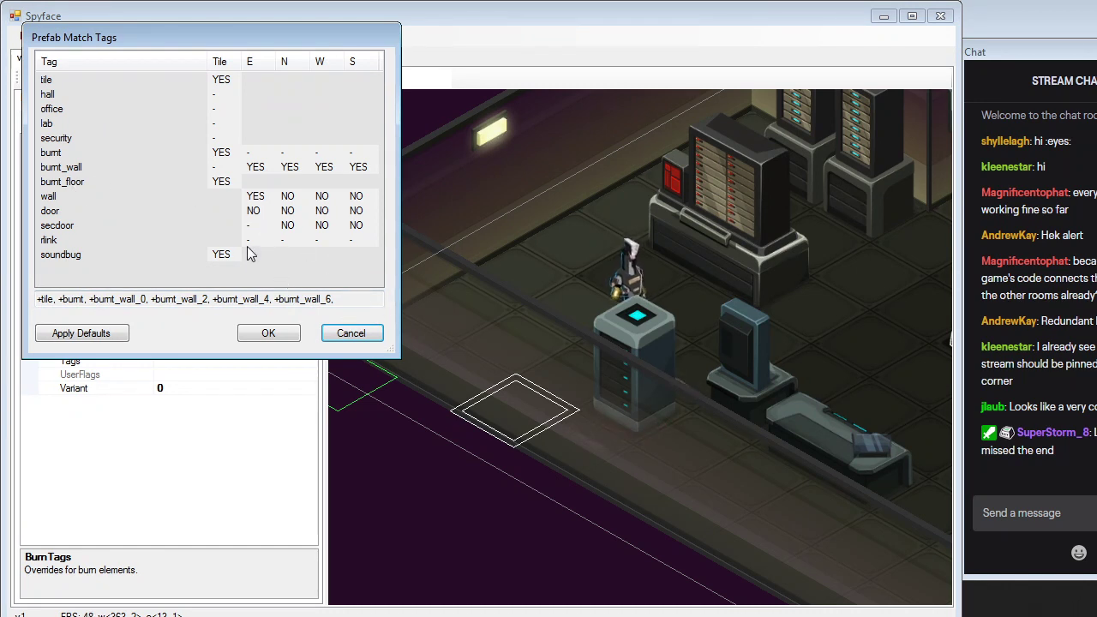
click(268, 333)
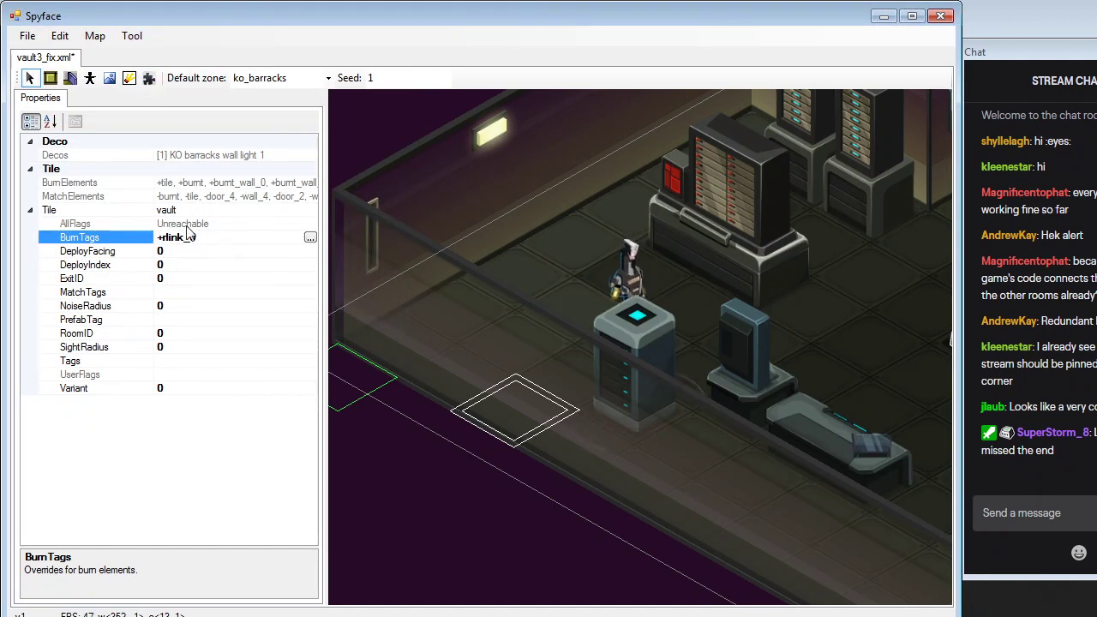
click(30, 78)
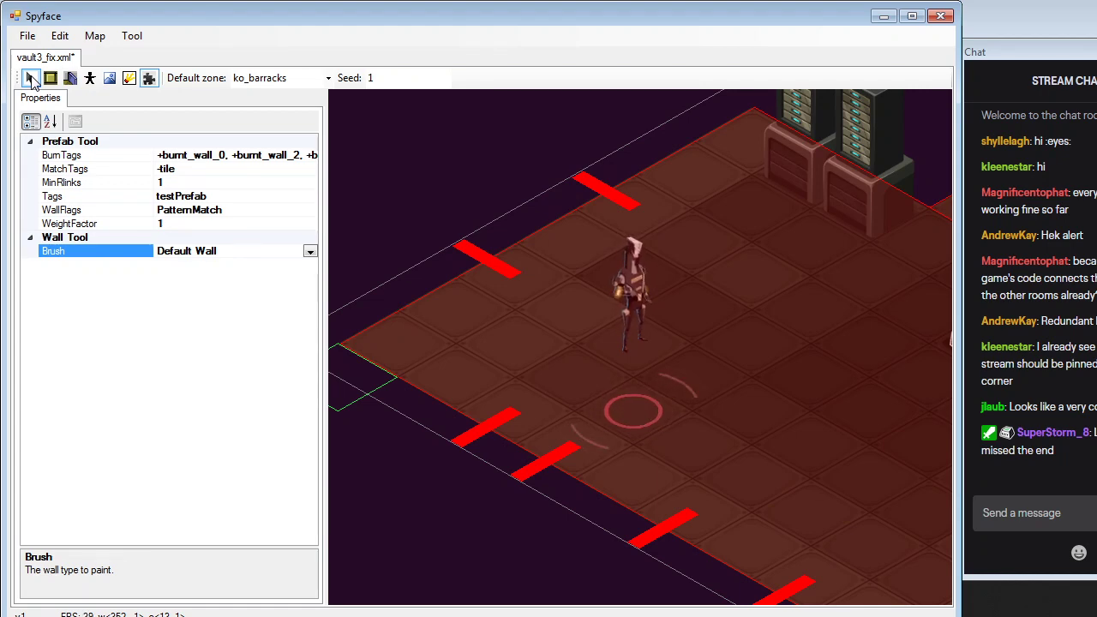
click(31, 77)
Examine the layout of the whole vault prefab, including the main room, the vault annex and the walls around them
scroll(662, 377, down, 2)
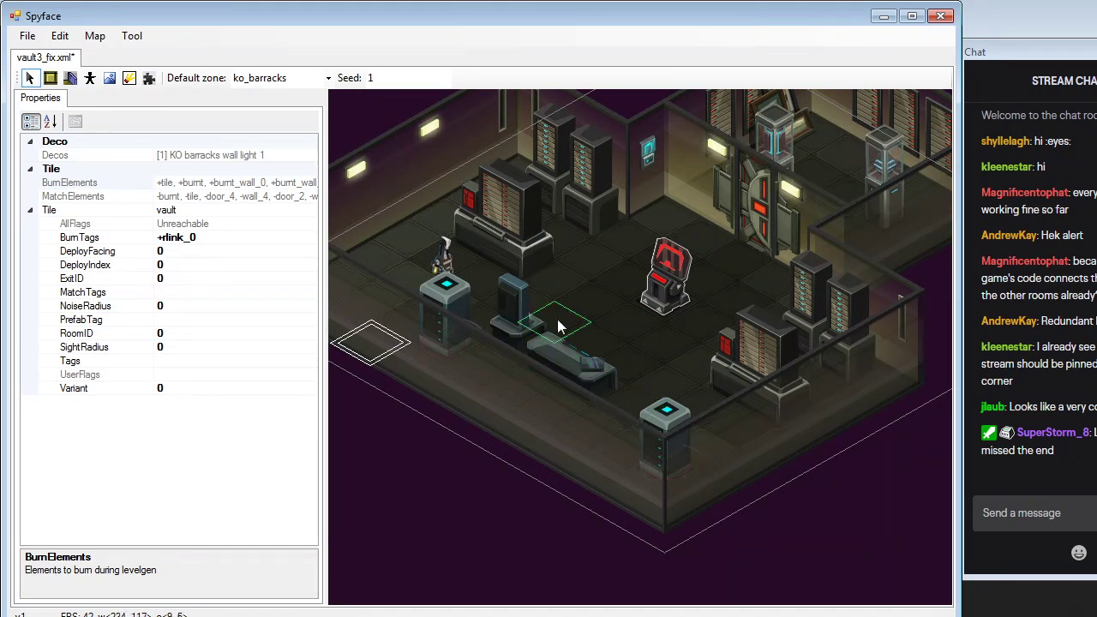
middle_drag(558, 319, 616, 331)
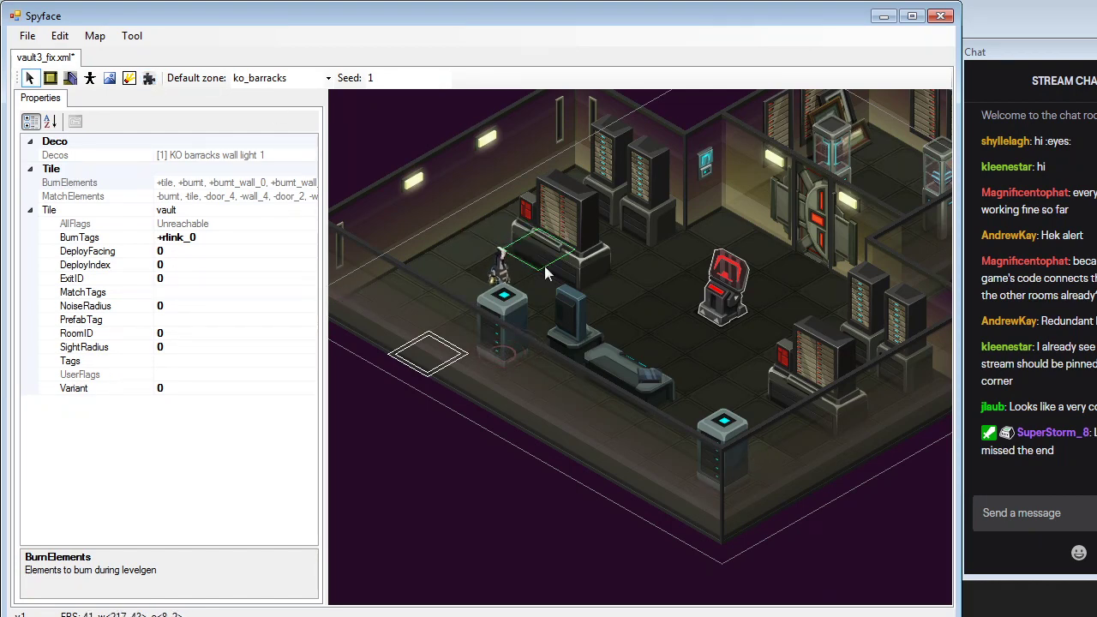
scroll(609, 286, down, 1)
scroll(655, 311, down, 1)
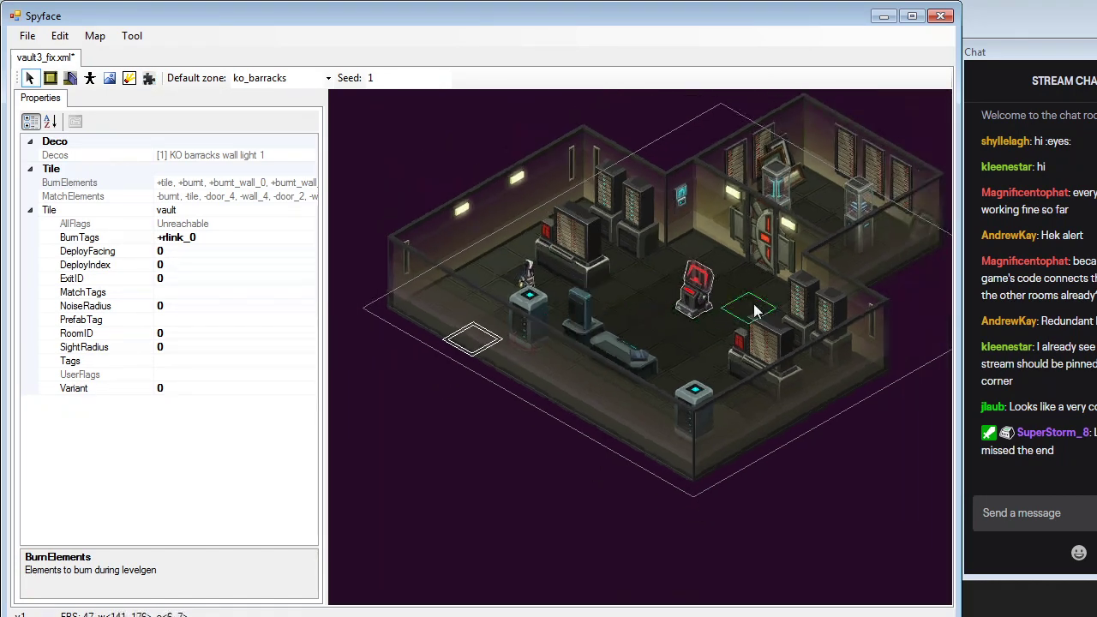
scroll(755, 311, up, 1)
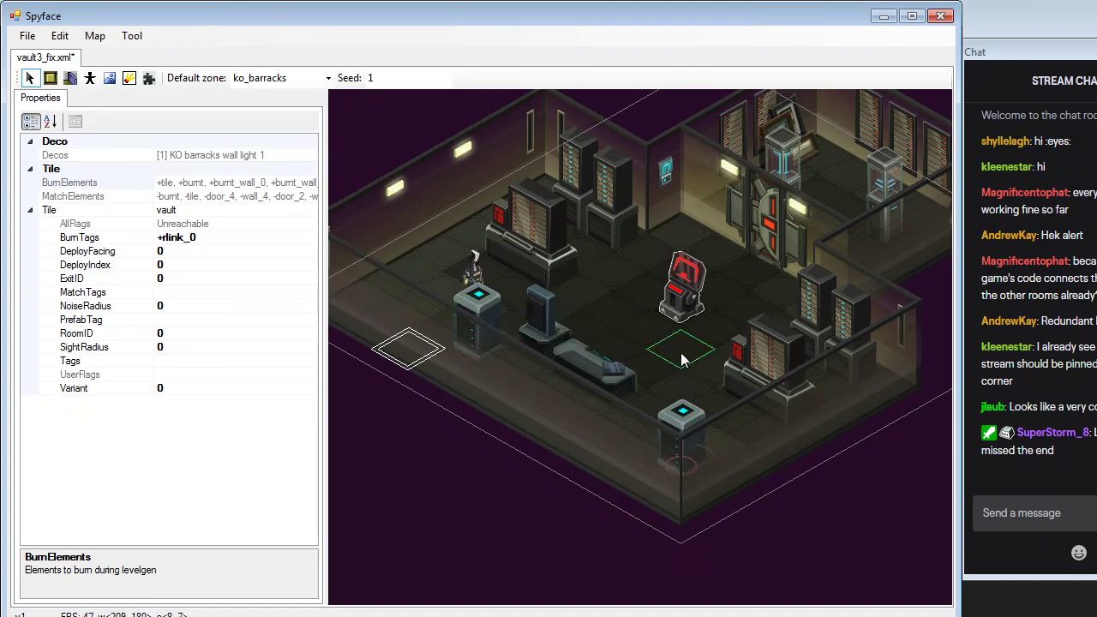
middle_drag(683, 357, 646, 383)
scroll(605, 384, up, 1)
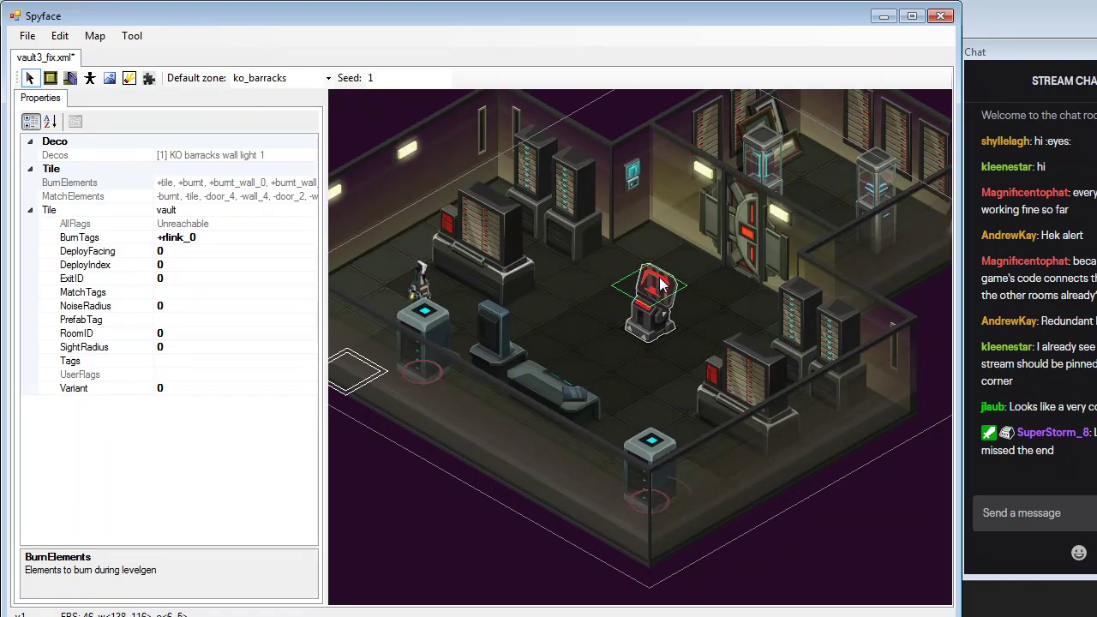
scroll(658, 286, down, 2)
middle_drag(709, 297, 692, 317)
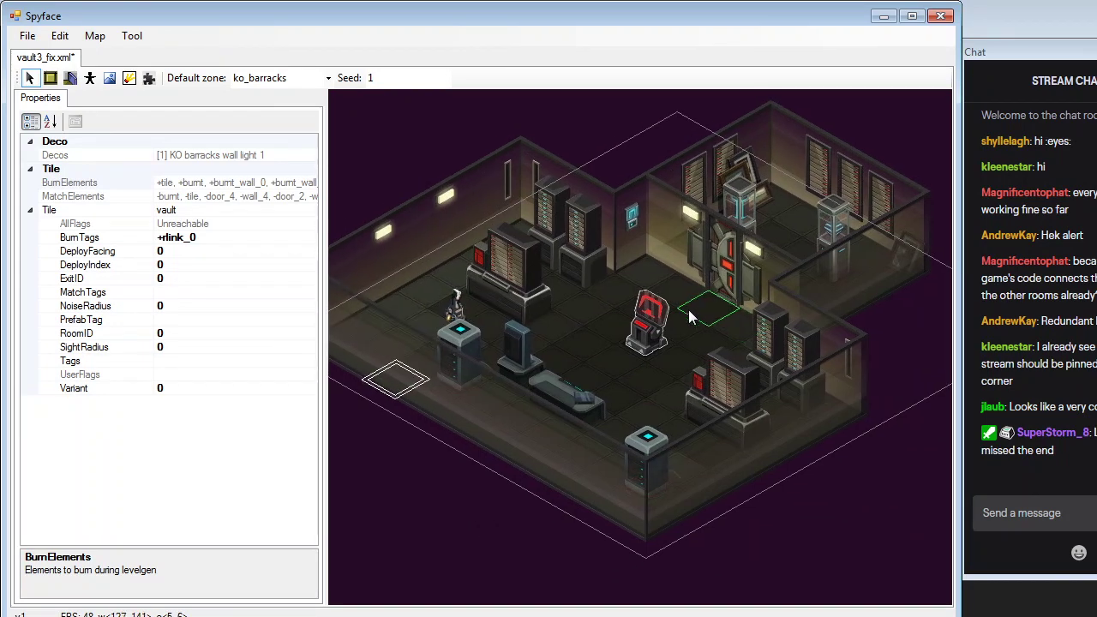
Activate the prefab tool, examine the link markers and interior around the central terminal, and return to the selection tool
click(149, 80)
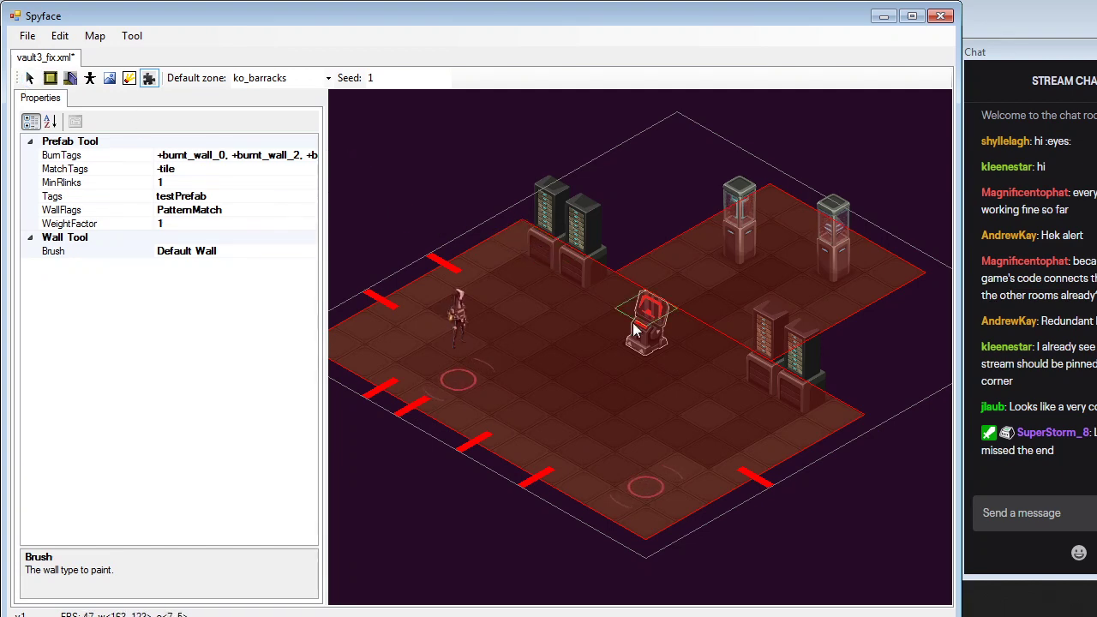
scroll(673, 340, up, 1)
scroll(632, 337, up, 1)
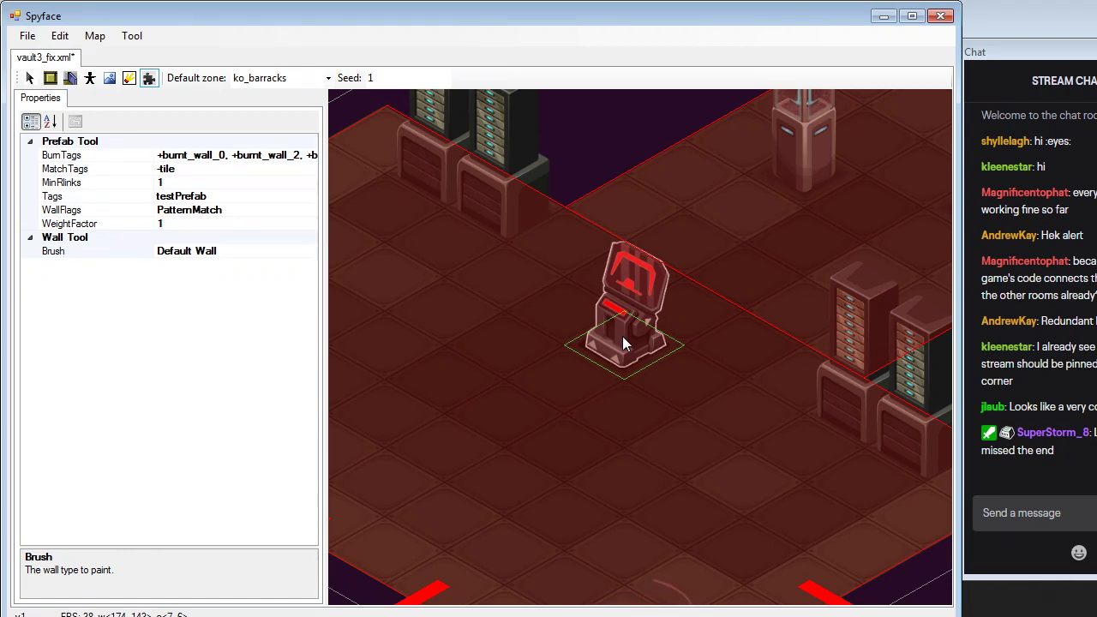
scroll(623, 343, down, 3)
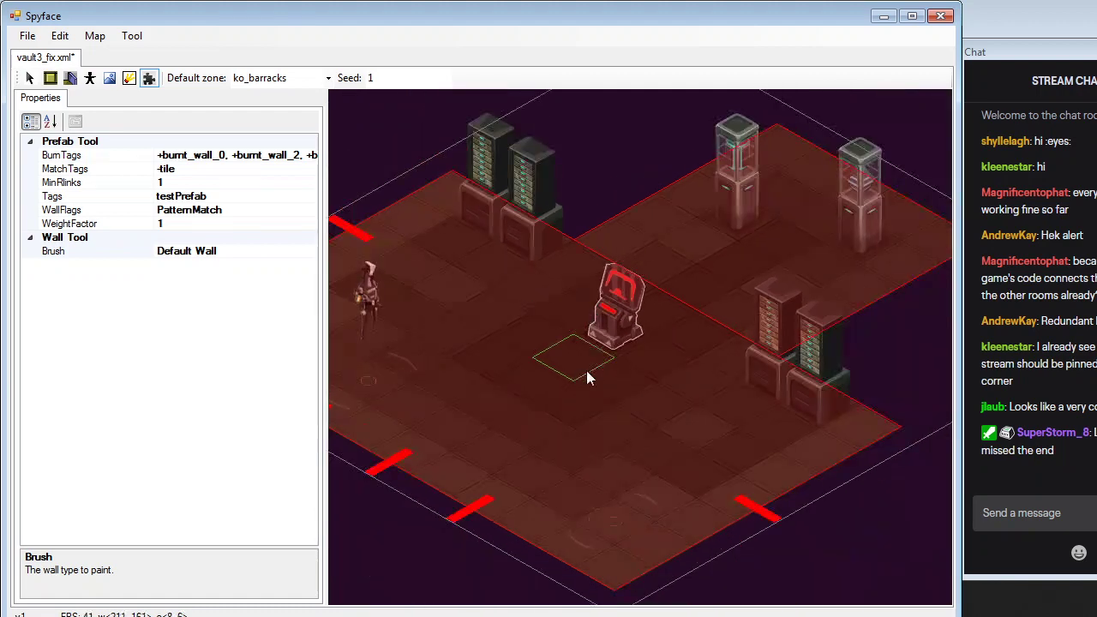
click(29, 77)
Save a copy of the map as testPrefab in the maps folder
click(28, 35)
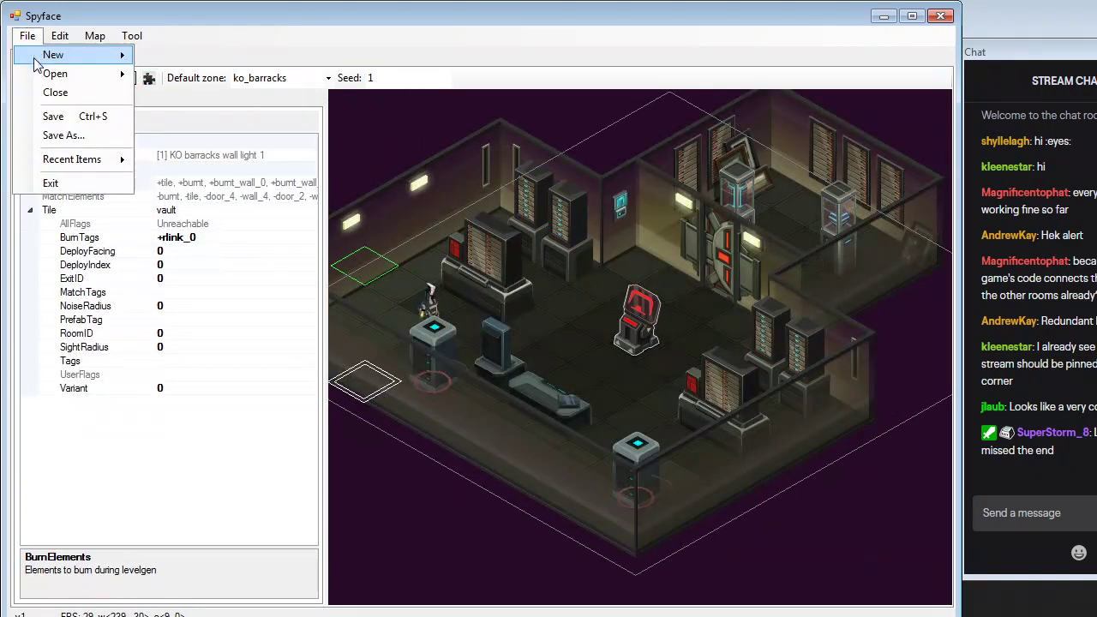
click(63, 135)
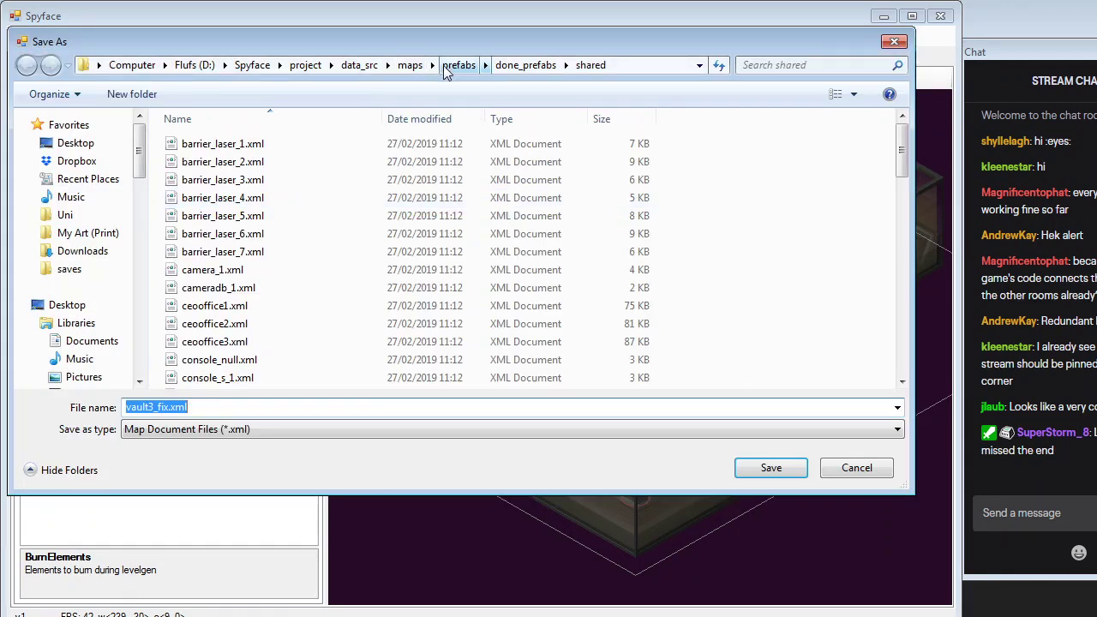
click(411, 65)
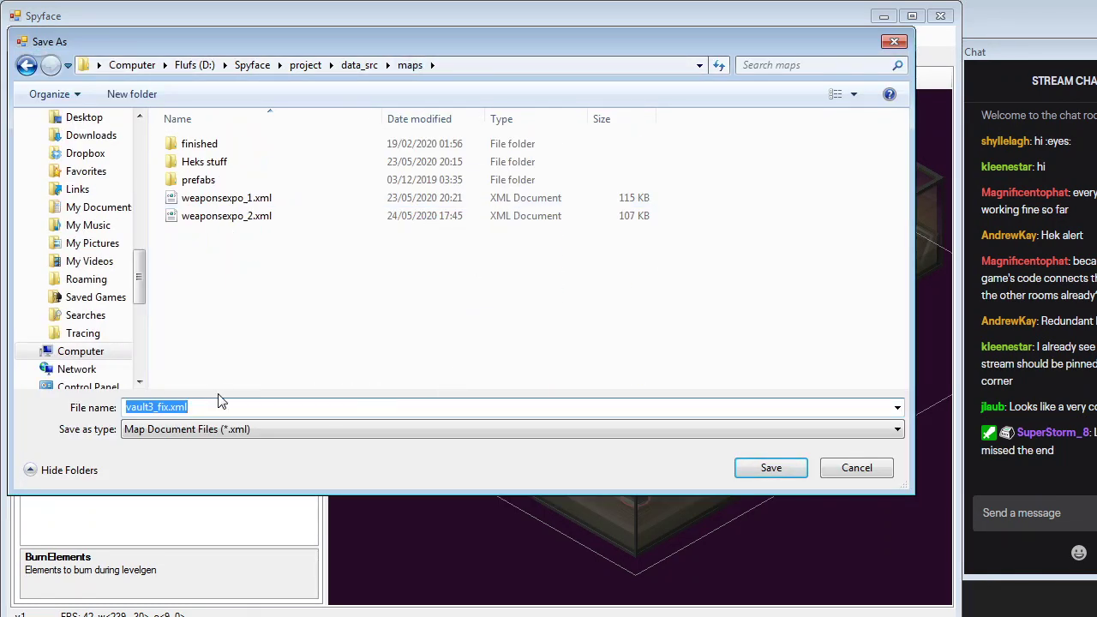
text(testPrefab)
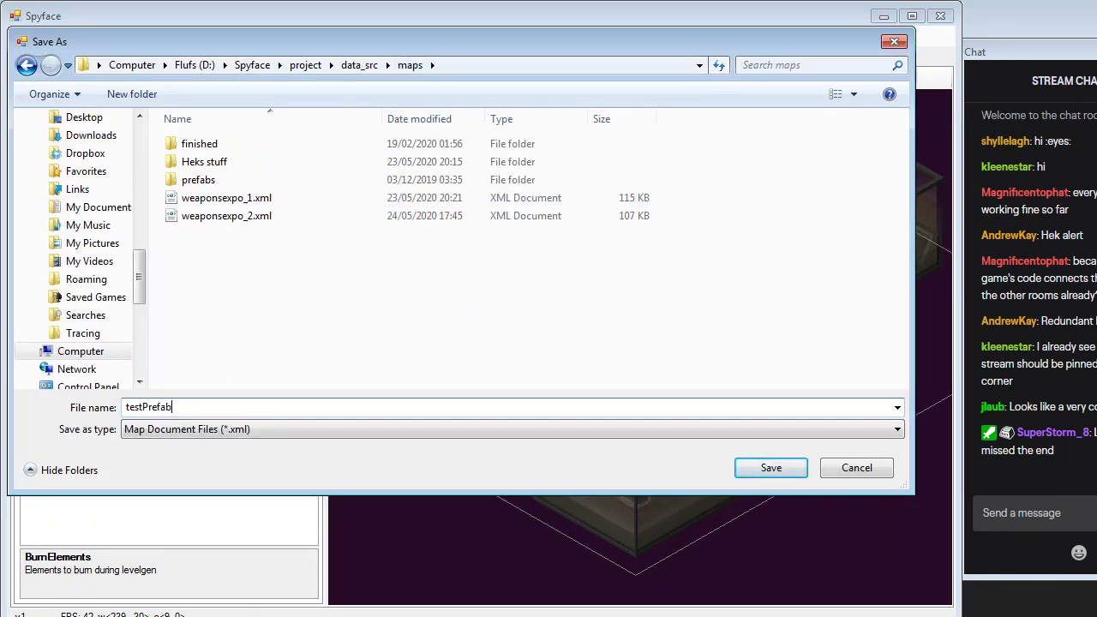
key(Return)
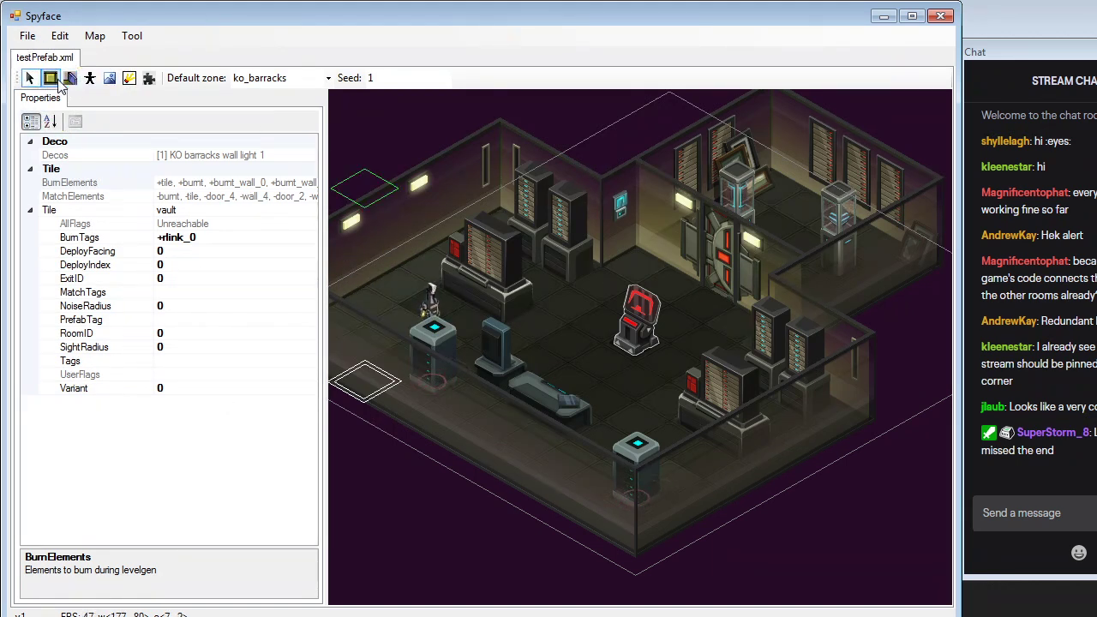
Delete the guard and the central terminal from the main room with the unit tool
click(90, 78)
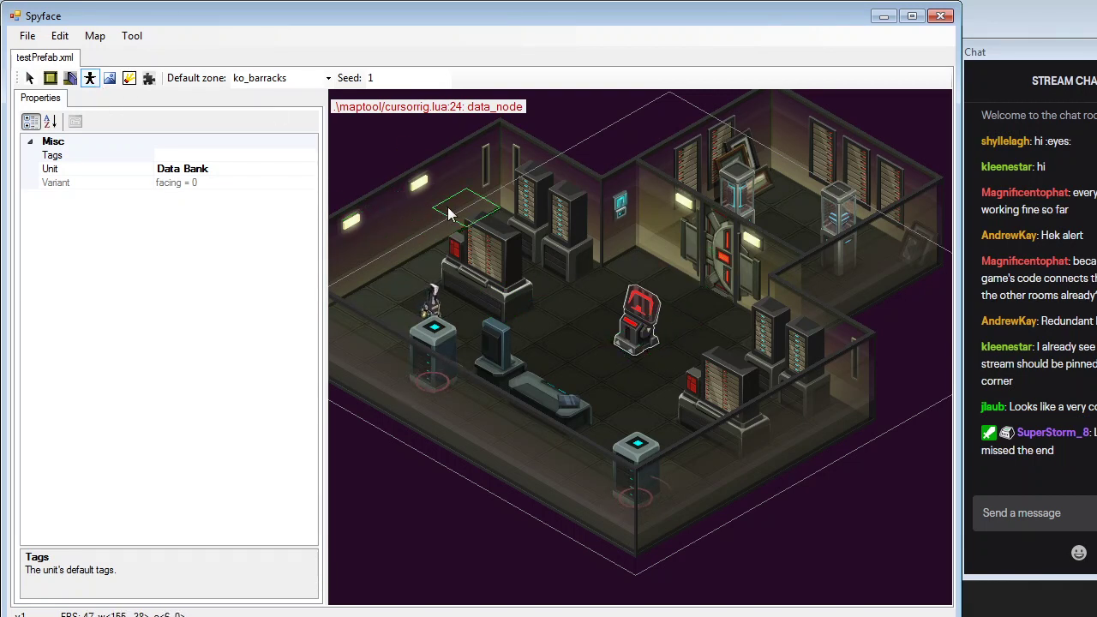
right_click(441, 345)
click(90, 78)
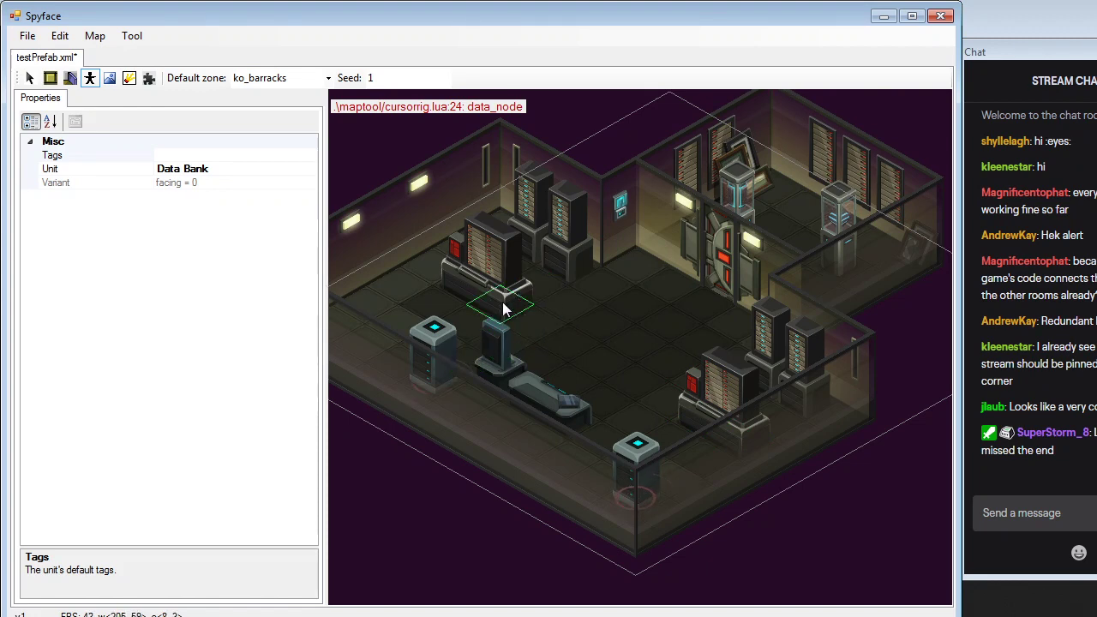
Delete the server desk by the back wall and the wall racks, painting, keypad and lights around the vault annex with the decor tool
click(110, 78)
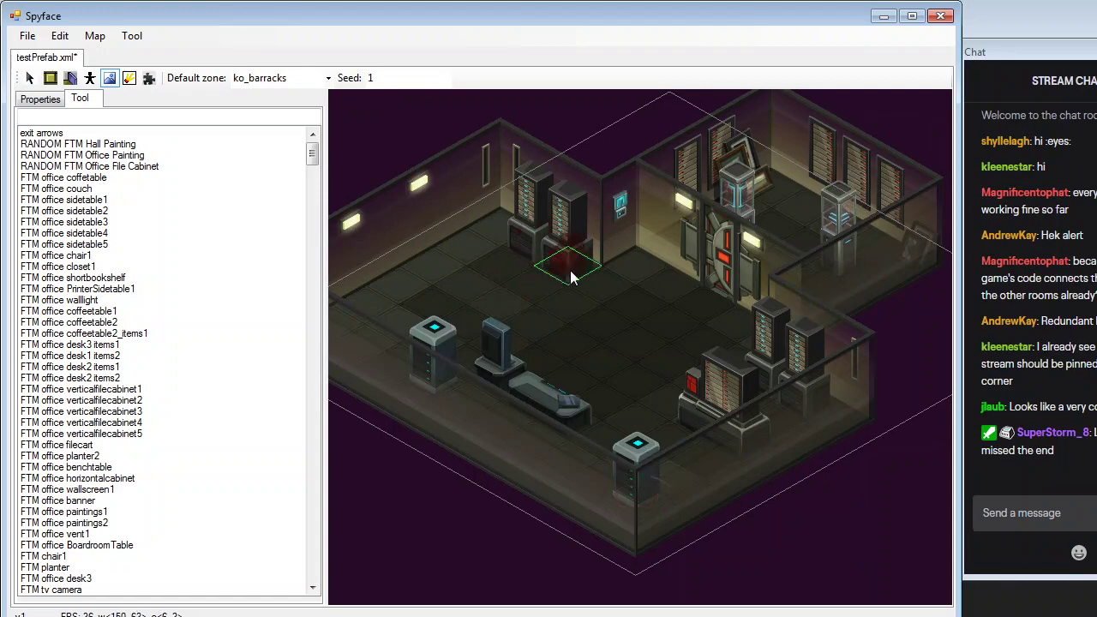
scroll(647, 218, up, 2)
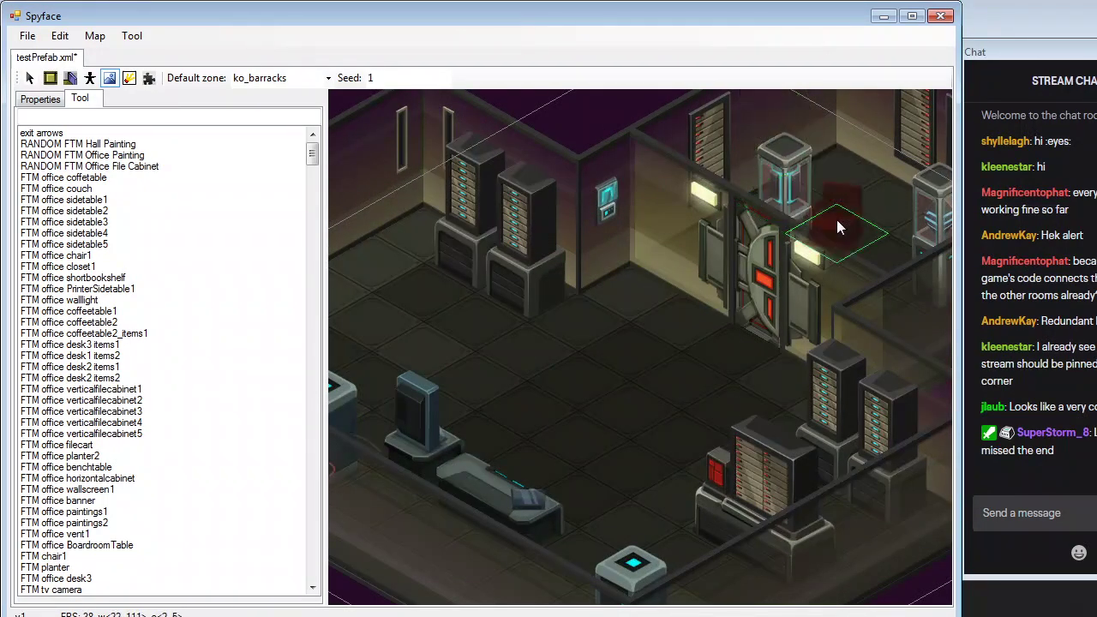
scroll(836, 219, up, 2)
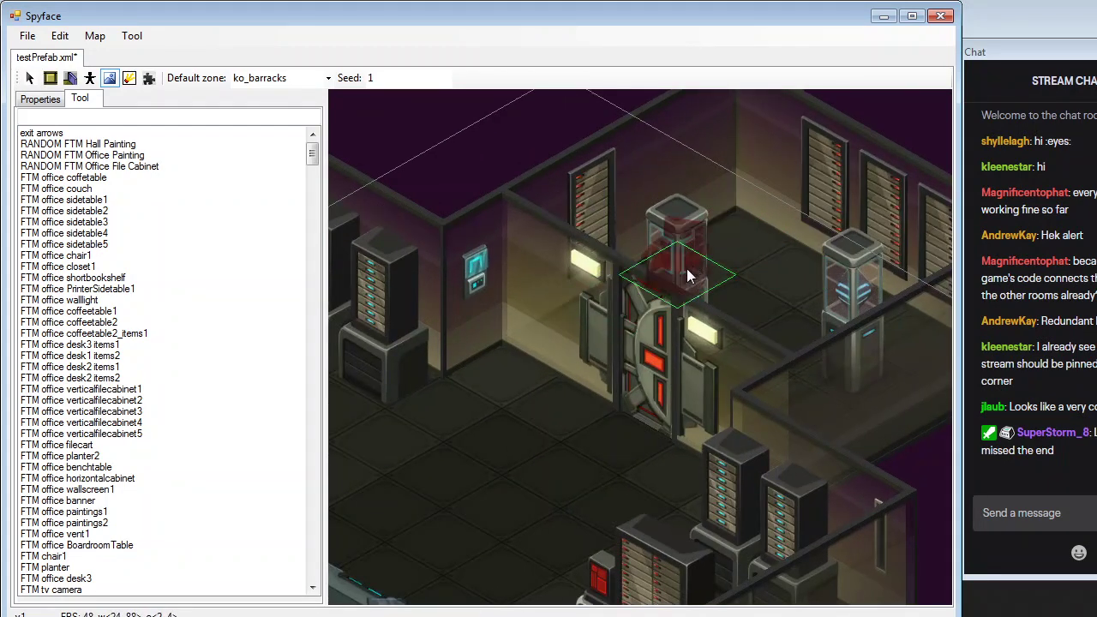
scroll(686, 268, down, 1)
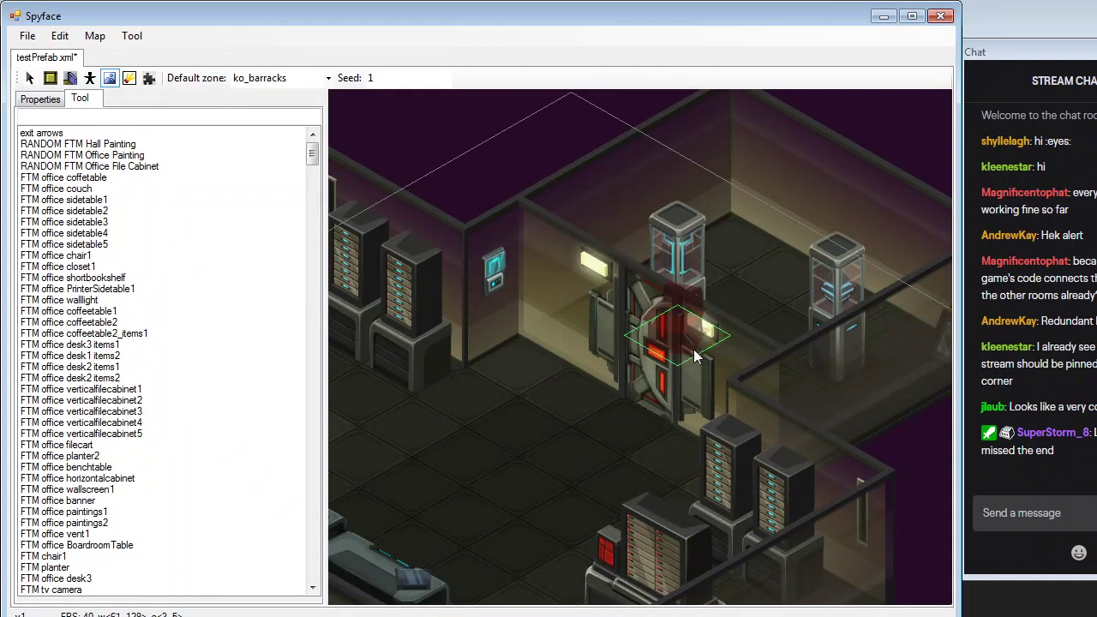
scroll(648, 387, down, 2)
scroll(648, 387, down, 1)
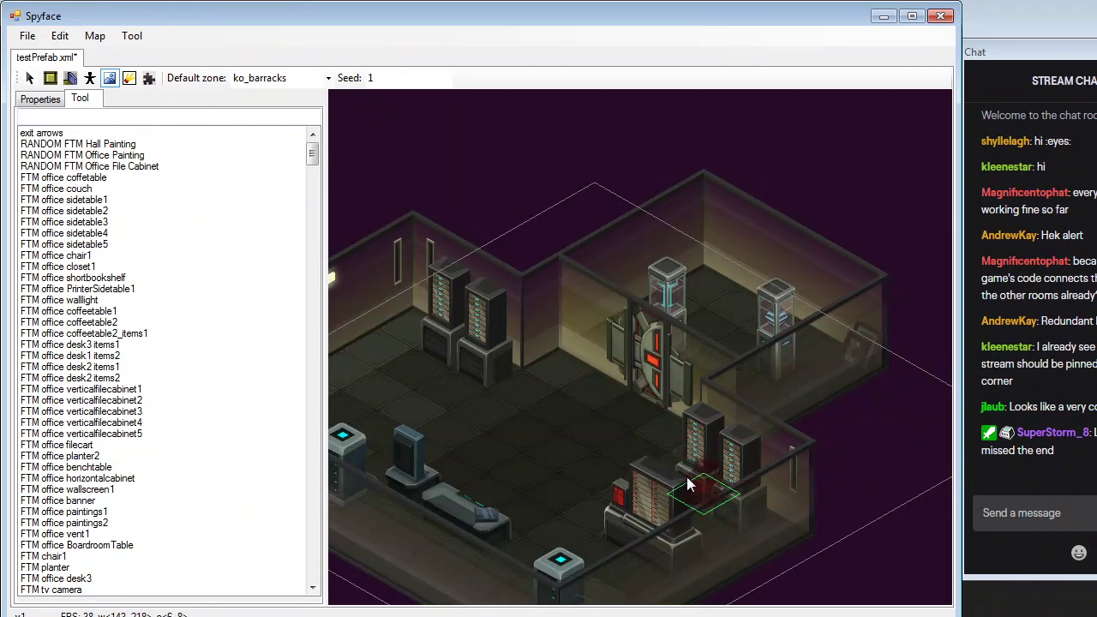
Delete the workstation, the pedestals and the remaining server desk along the front walls of the main room
middle_drag(617, 397, 636, 311)
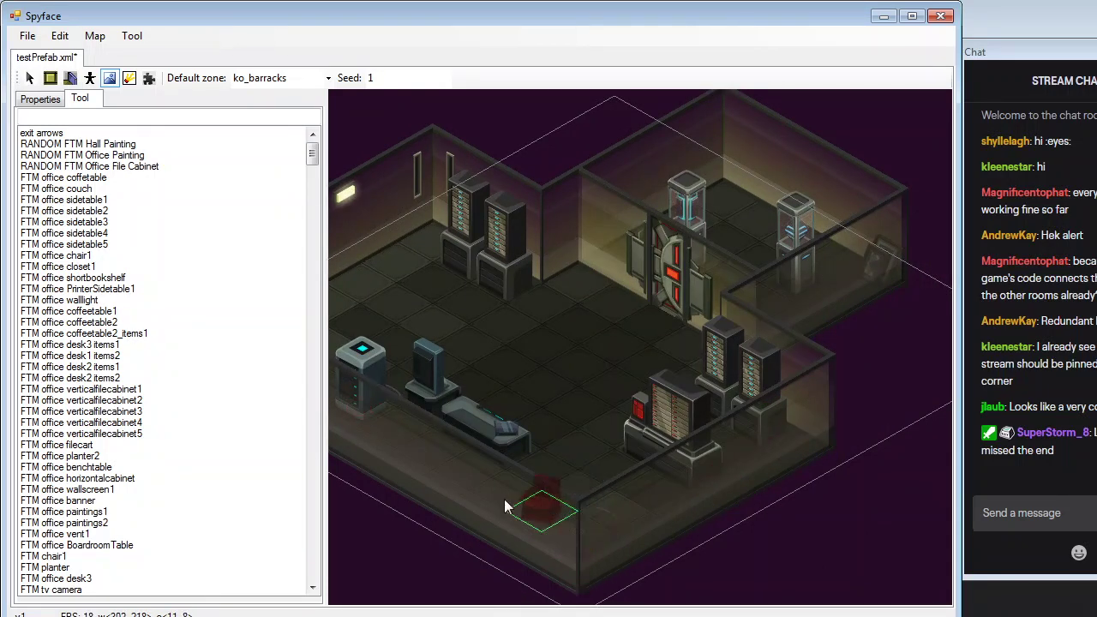
middle_drag(598, 420, 677, 414)
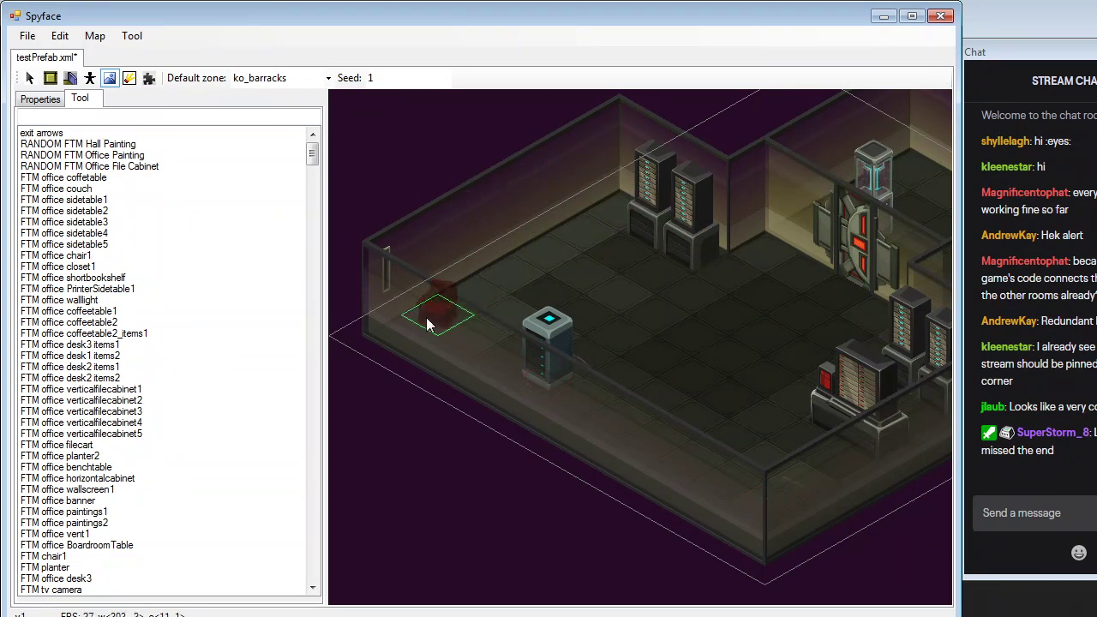
right_click(551, 382)
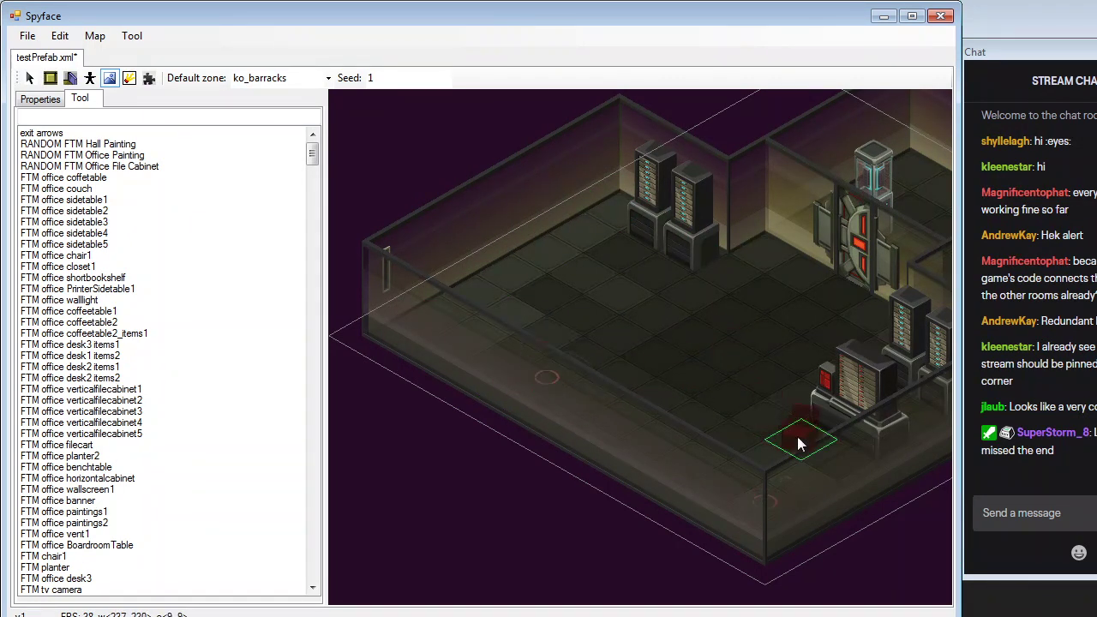
right_click(875, 420)
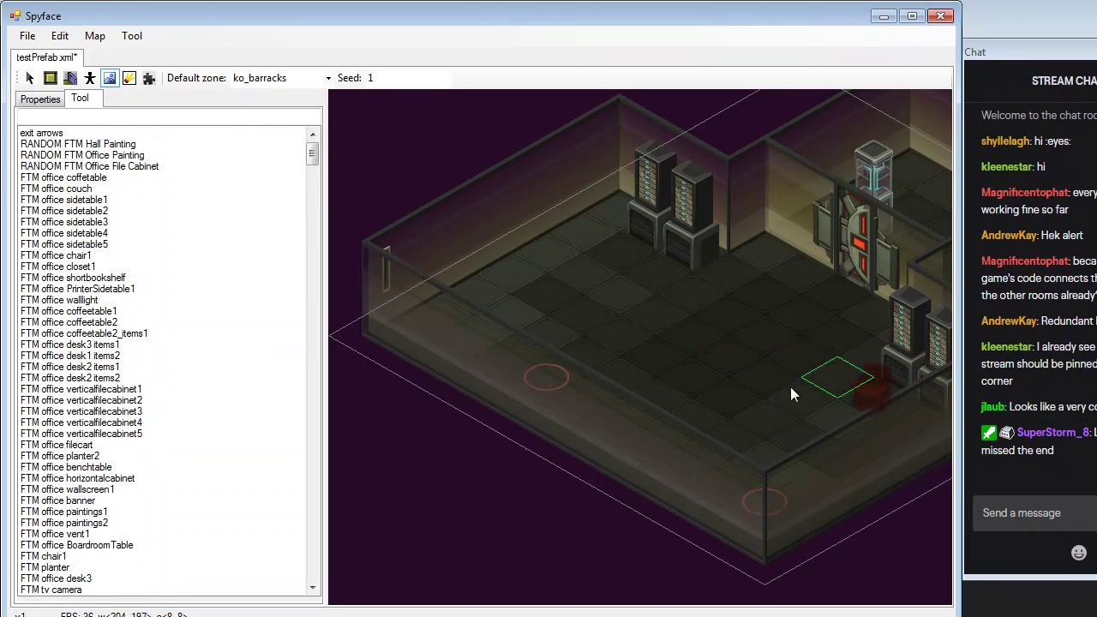
Rotate the map and delete the wall light and narrow wall fixtures from the main room's newly visible walls
middle_drag(790, 386, 592, 384)
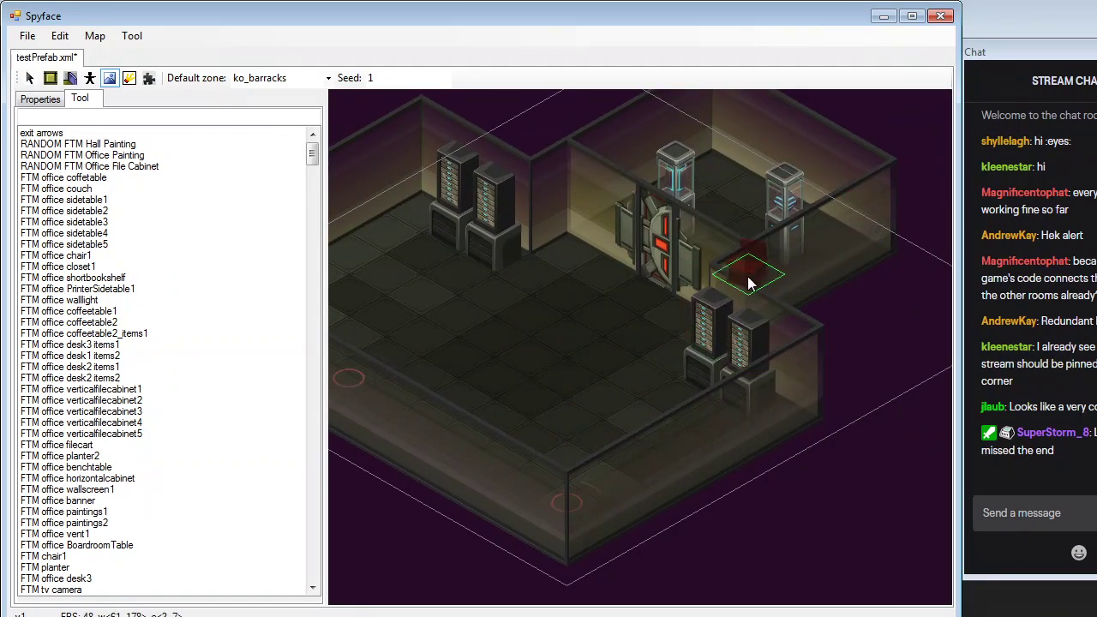
key(e)
middle_drag(658, 232, 709, 391)
right_click(648, 293)
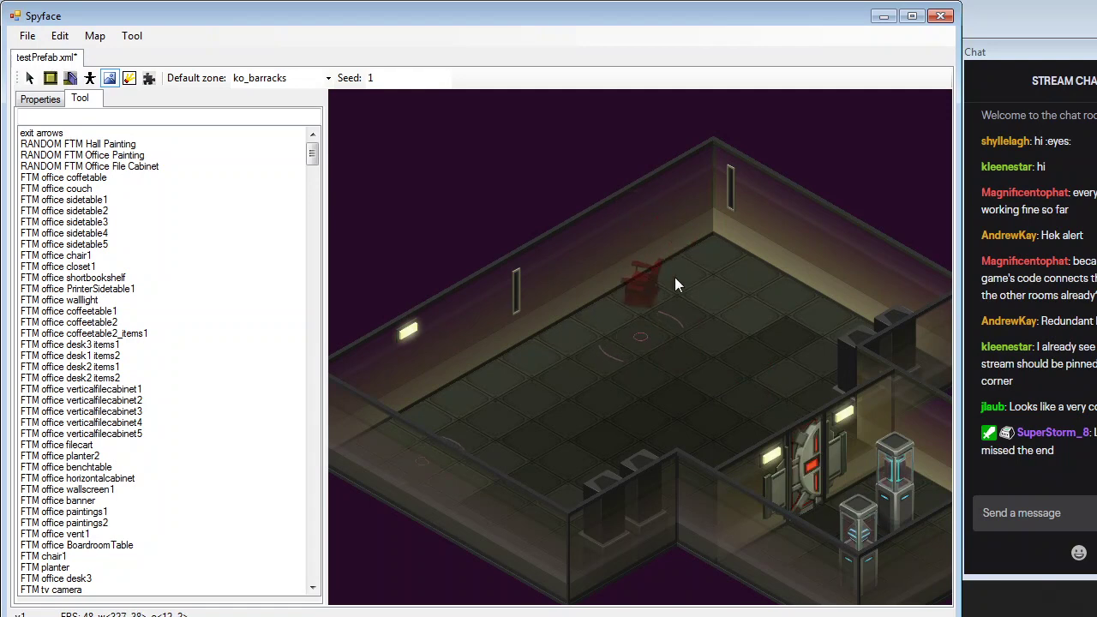
right_click(713, 258)
right_click(531, 364)
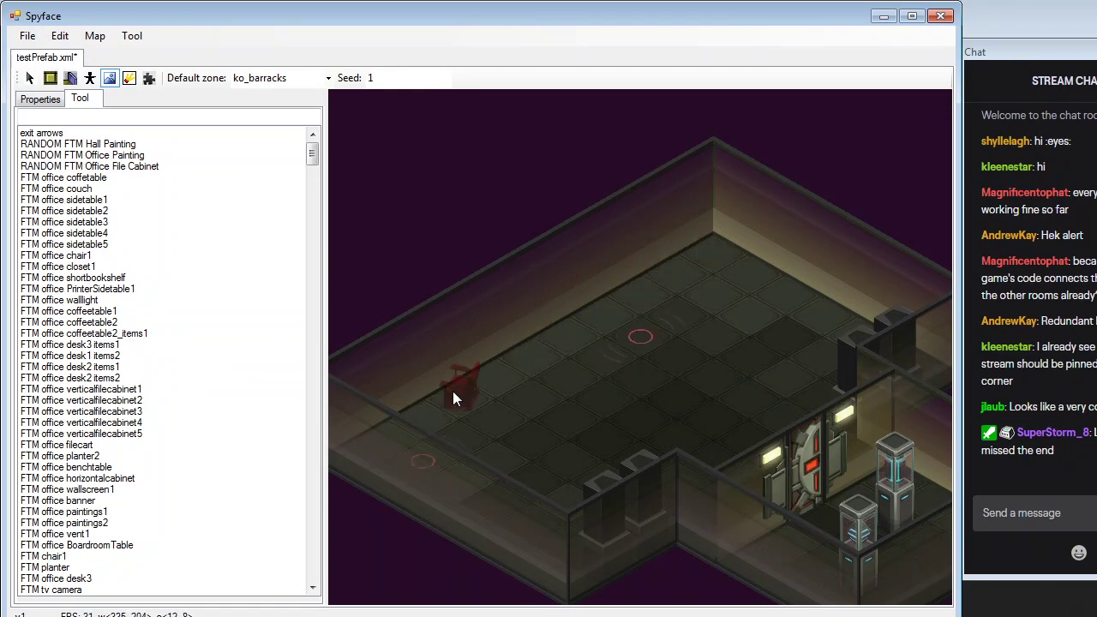
Delete the remaining wall decor from the other sides, including the annex wall rack and the lights beside the vault door
key(e)
middle_drag(561, 329, 790, 380)
right_click(661, 239)
right_click(596, 281)
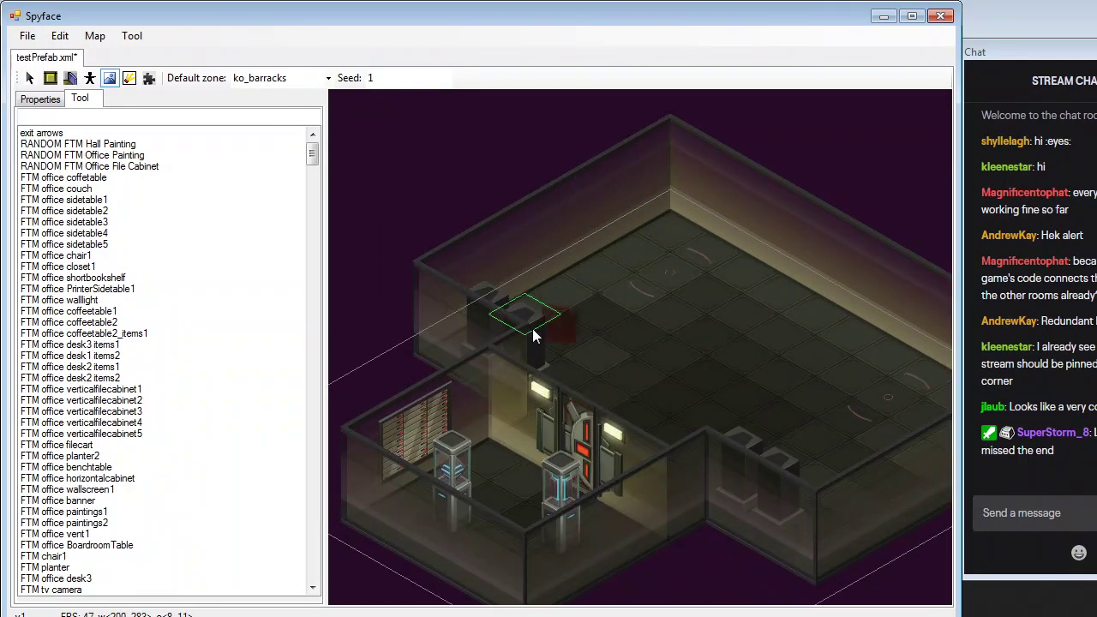
key(e)
middle_drag(636, 270, 821, 294)
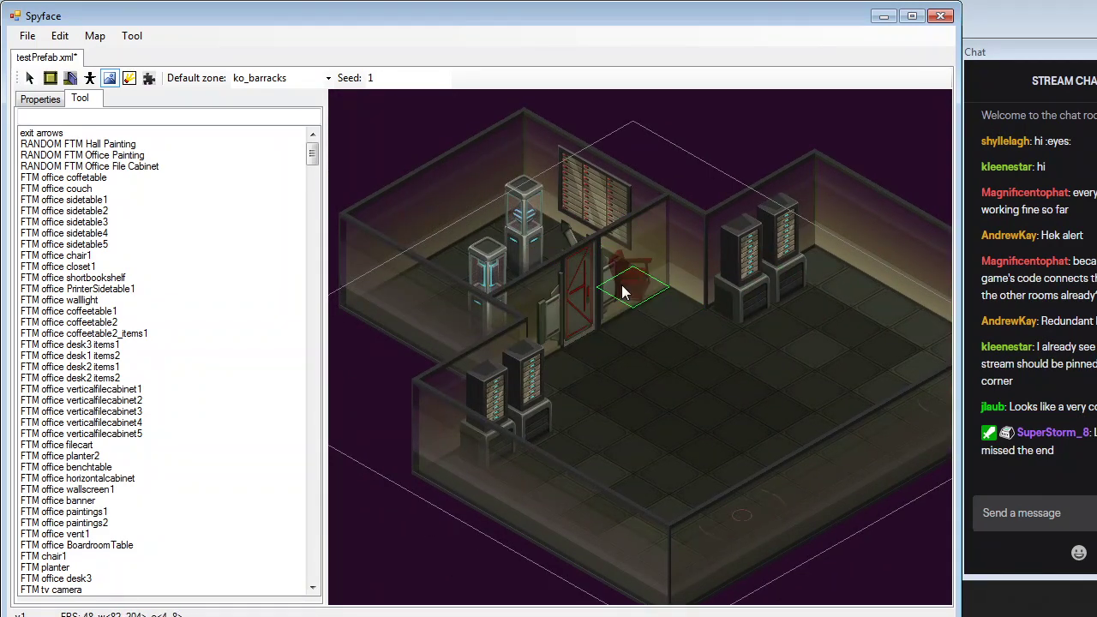
key(e)
key(e)
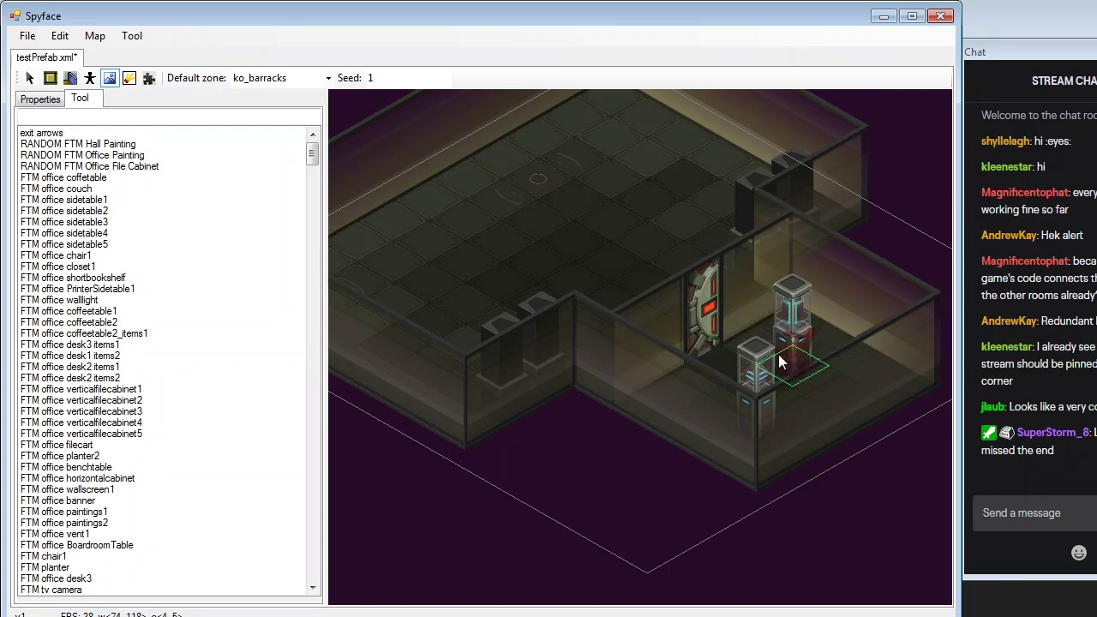
key(e)
key(e)
Delete the server racks in the main room and the two display cases in the vault annex with the unit tool
click(91, 79)
key(e)
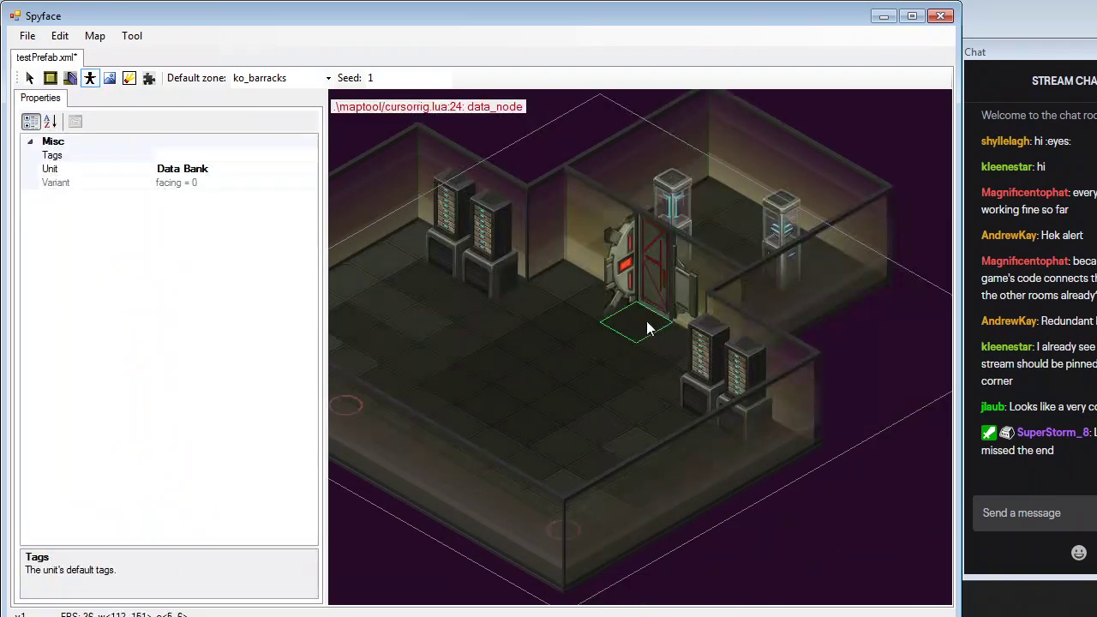
right_click(437, 261)
right_click(510, 288)
right_click(696, 274)
right_click(783, 281)
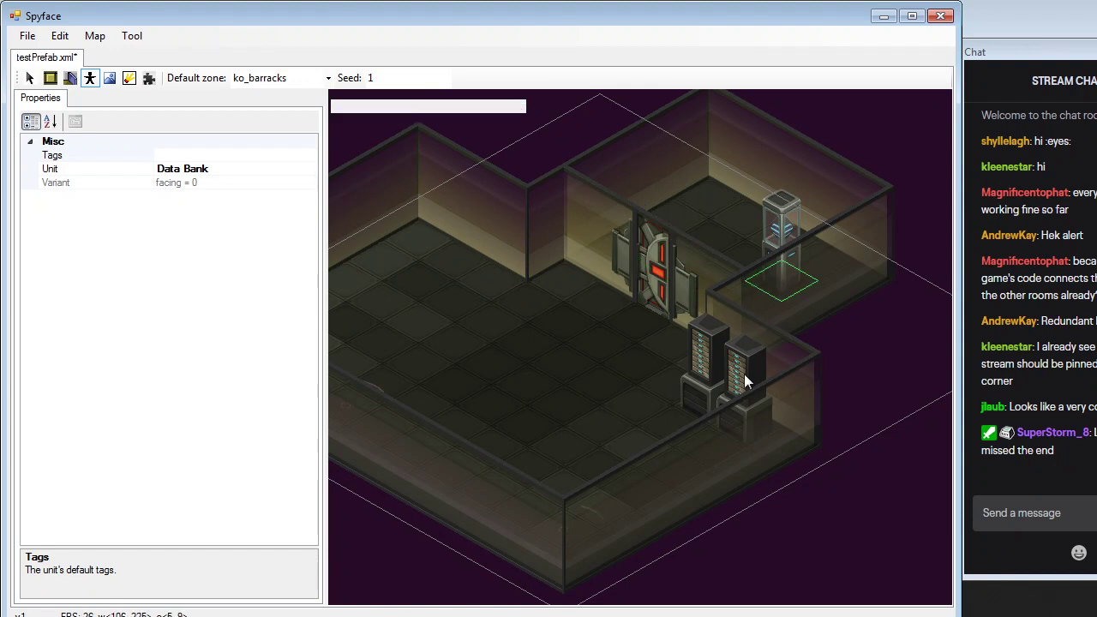
right_click(703, 422)
right_click(735, 430)
middle_drag(643, 409, 743, 385)
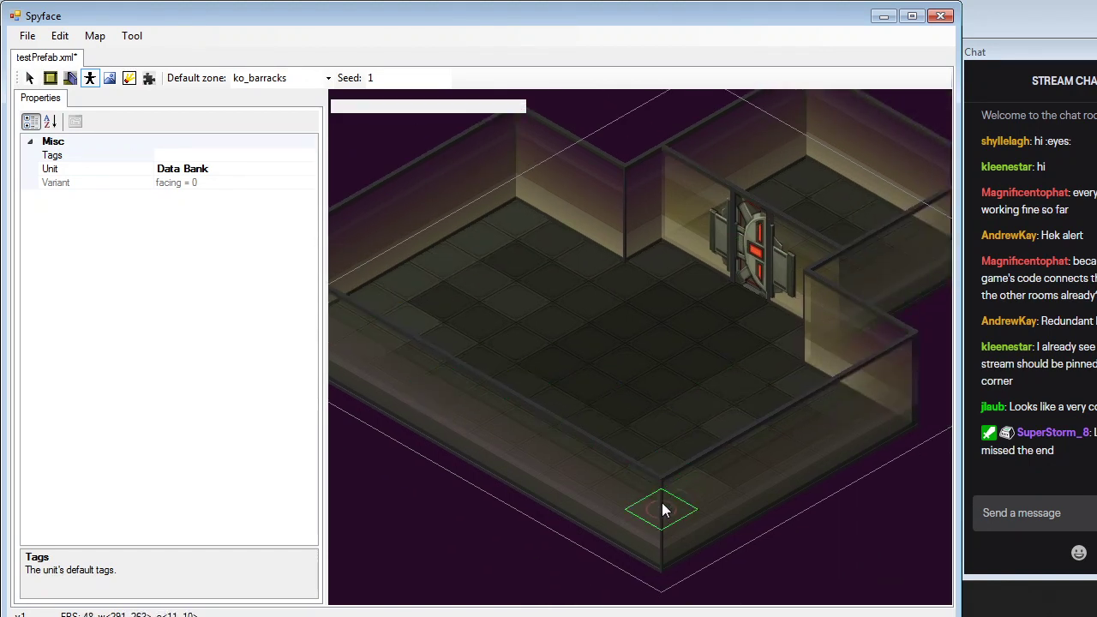
Delete the vault door's side panels, the vault door itself and the dividing wall segments beside it
click(108, 78)
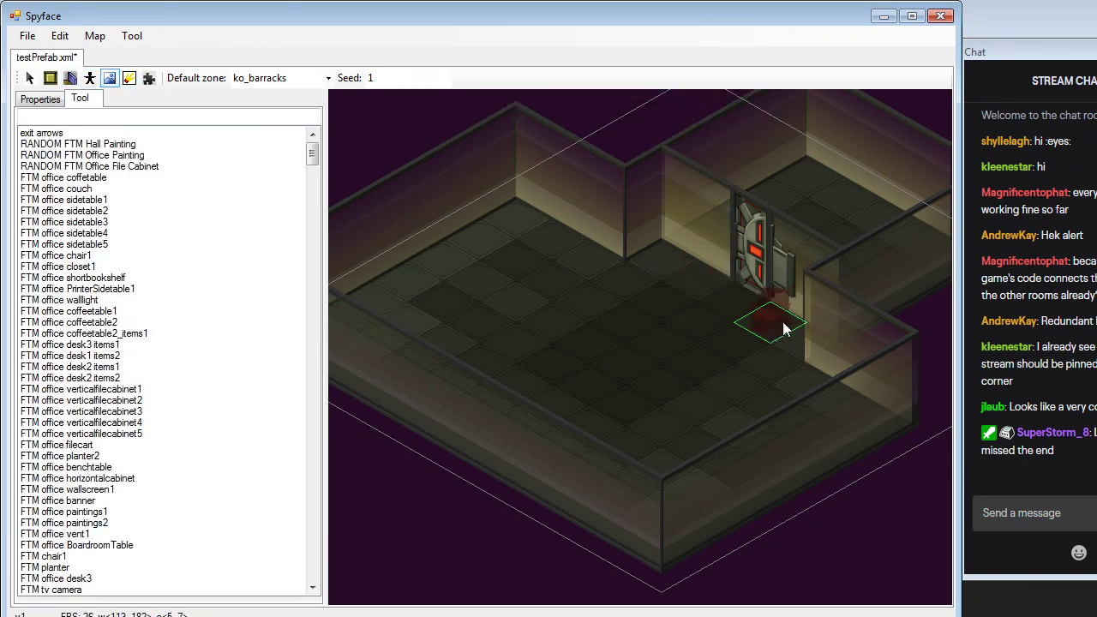
click(71, 79)
click(77, 79)
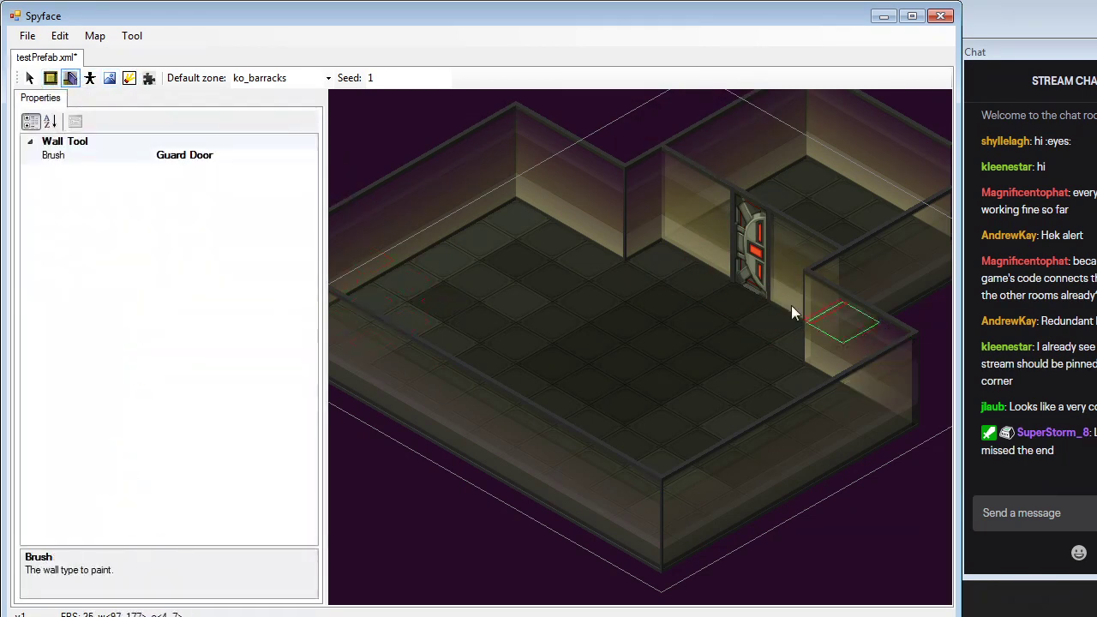
right_click(746, 288)
right_click(693, 252)
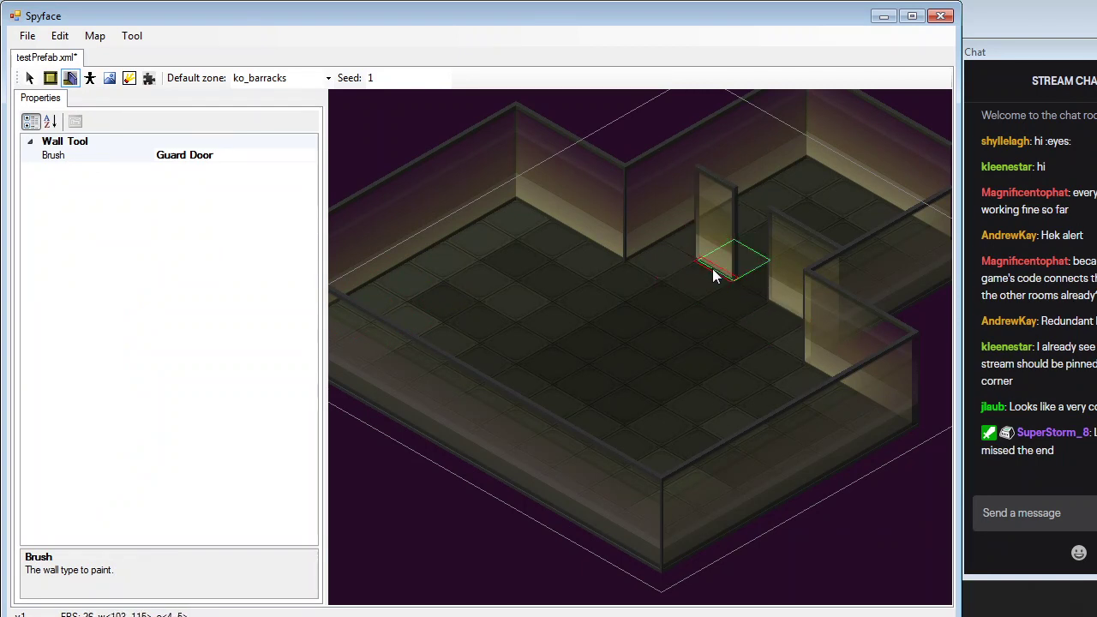
right_click(714, 268)
right_click(801, 318)
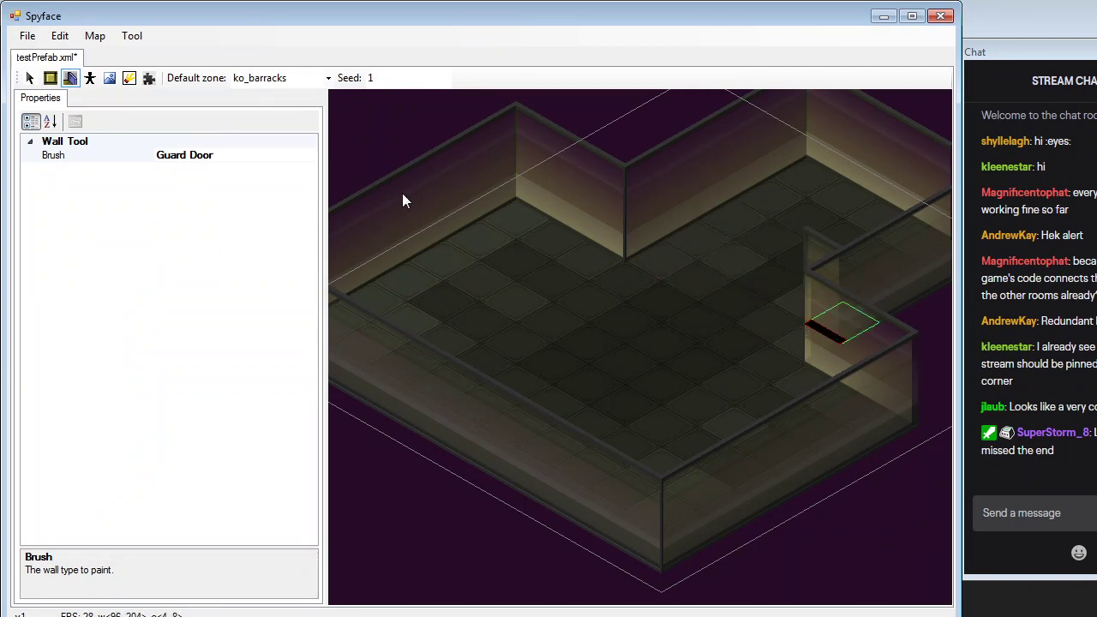
Erase the vault annex's floor tiles and the walls around them using the size Three tile brush
click(53, 79)
middle_drag(797, 293, 719, 295)
right_click(658, 260)
right_click(729, 216)
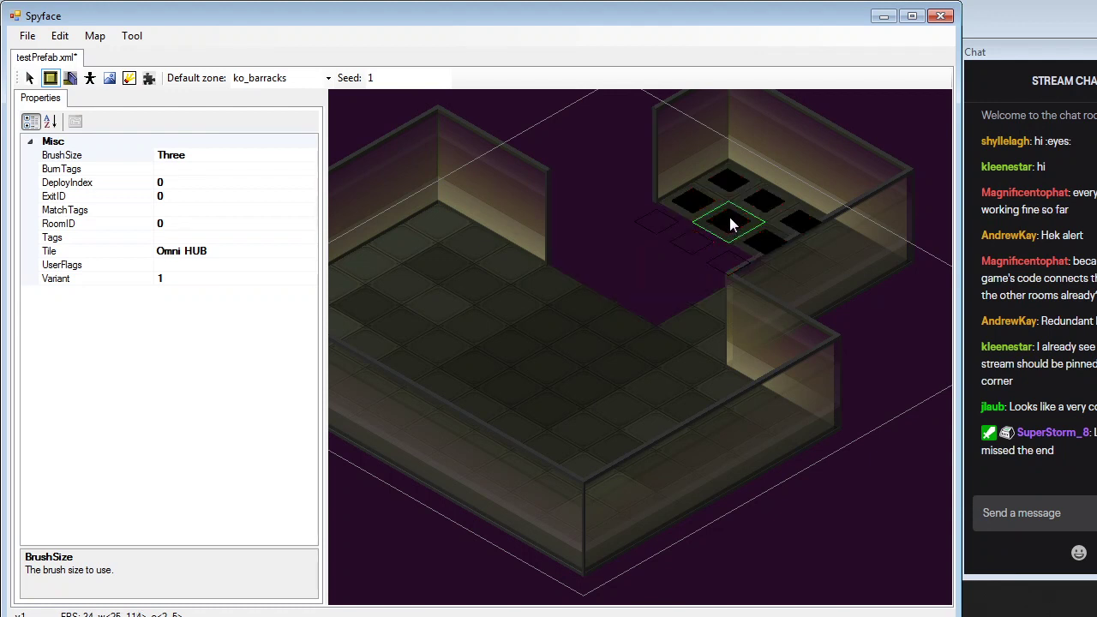
right_click(809, 272)
right_click(804, 285)
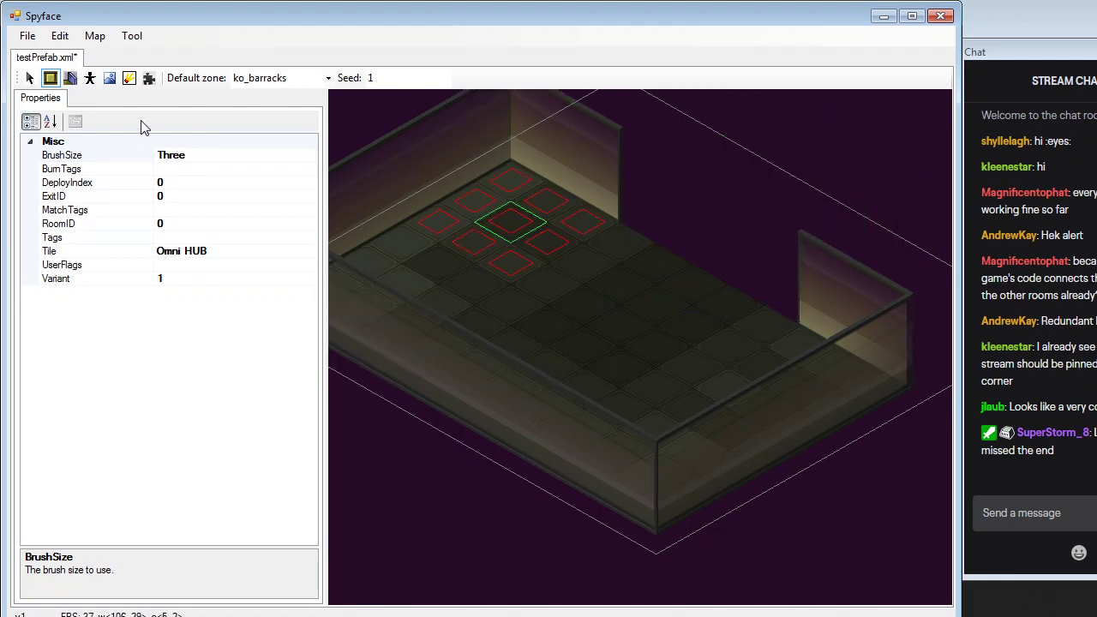
Close the gap left by the removed annex by painting Default Wall segments along the open floor edge
click(71, 78)
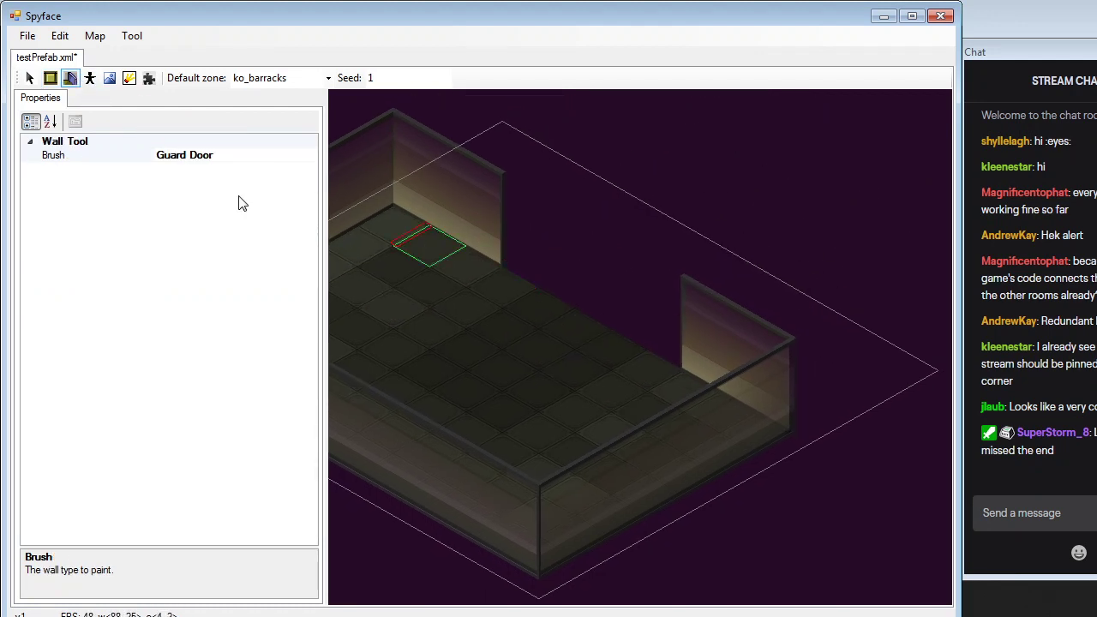
click(306, 159)
click(310, 155)
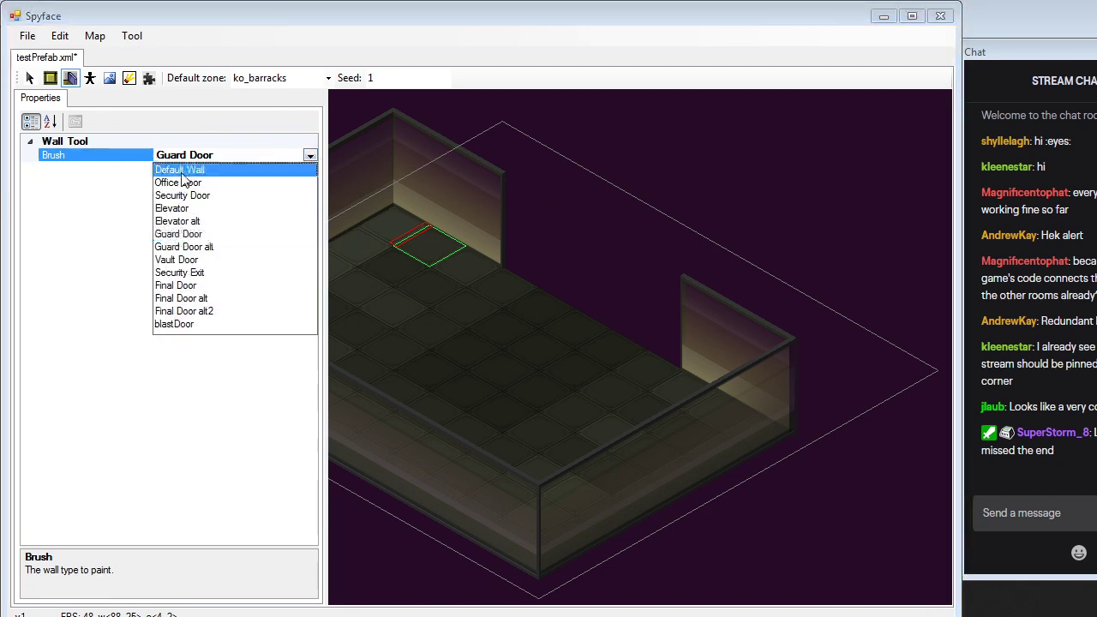
click(183, 167)
click(518, 287)
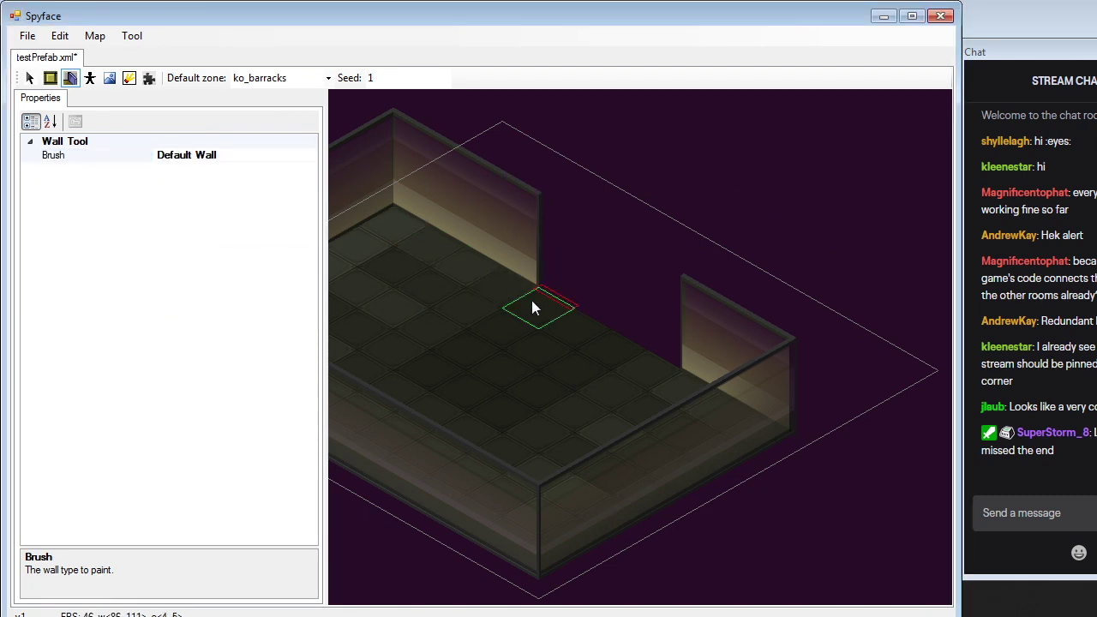
click(544, 296)
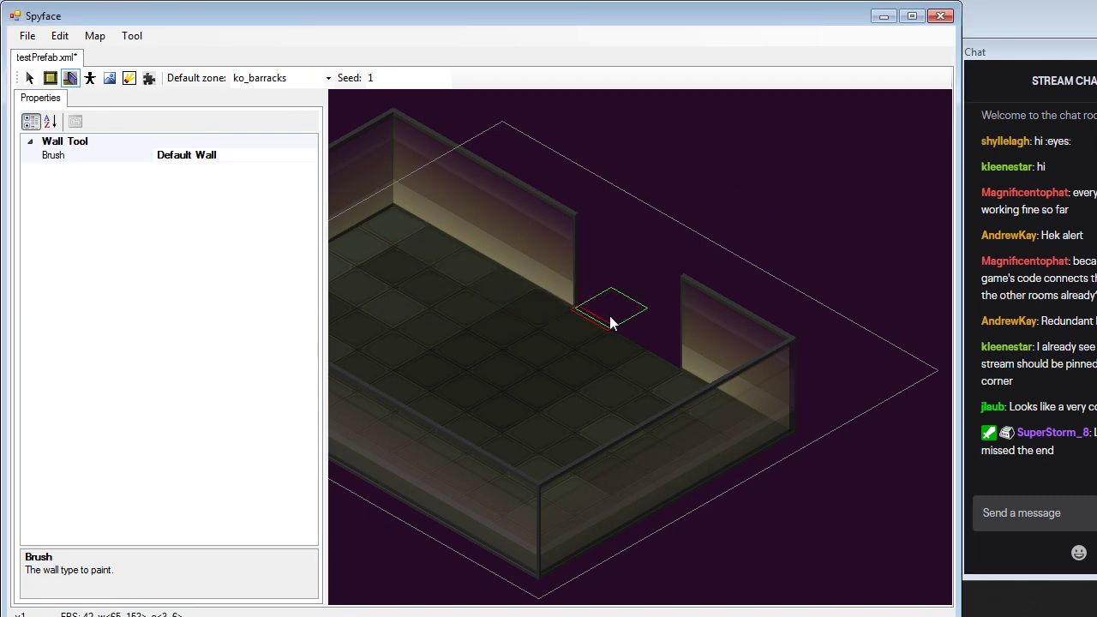
click(583, 331)
click(631, 344)
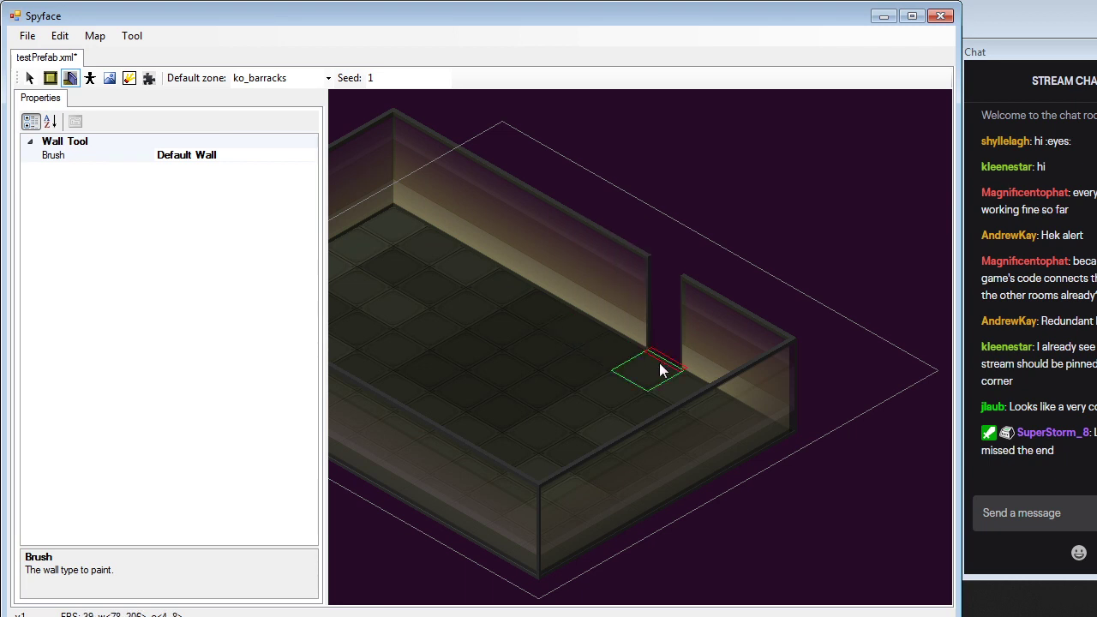
click(657, 366)
middle_drag(590, 318, 677, 306)
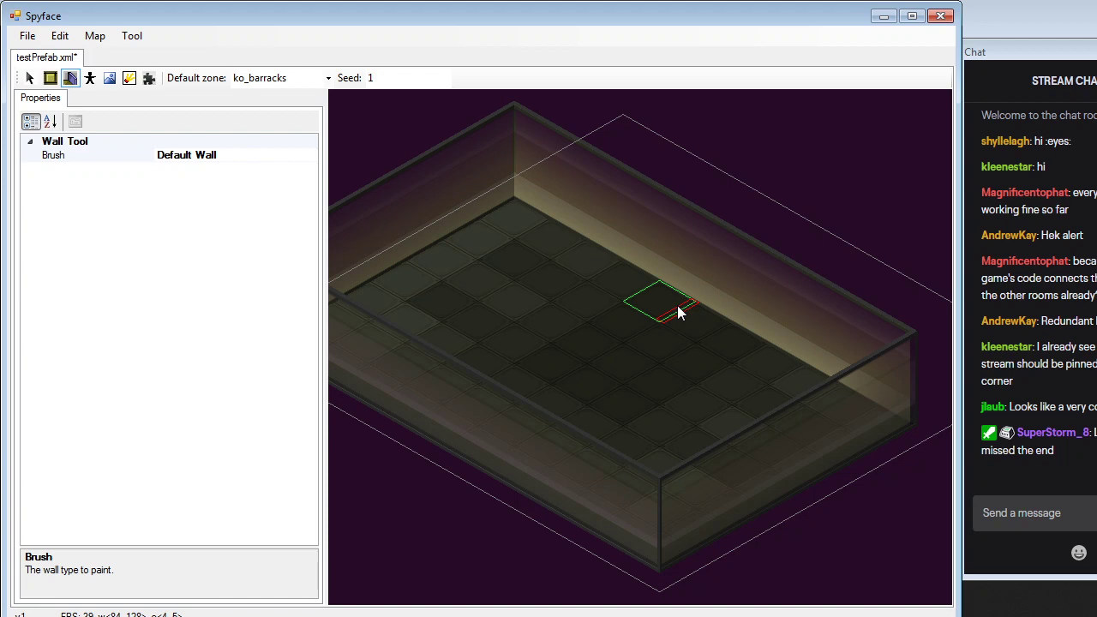
Add a +rlink_4 burn tag to a floor tile beside the rebuilt wall using the prefab tag grid
click(149, 78)
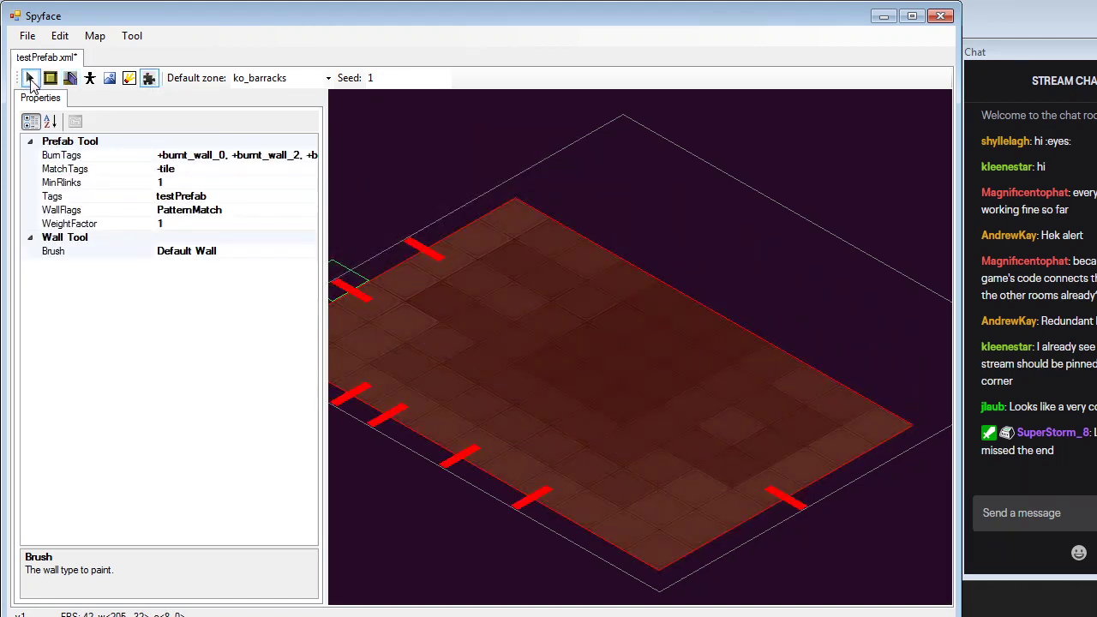
click(29, 78)
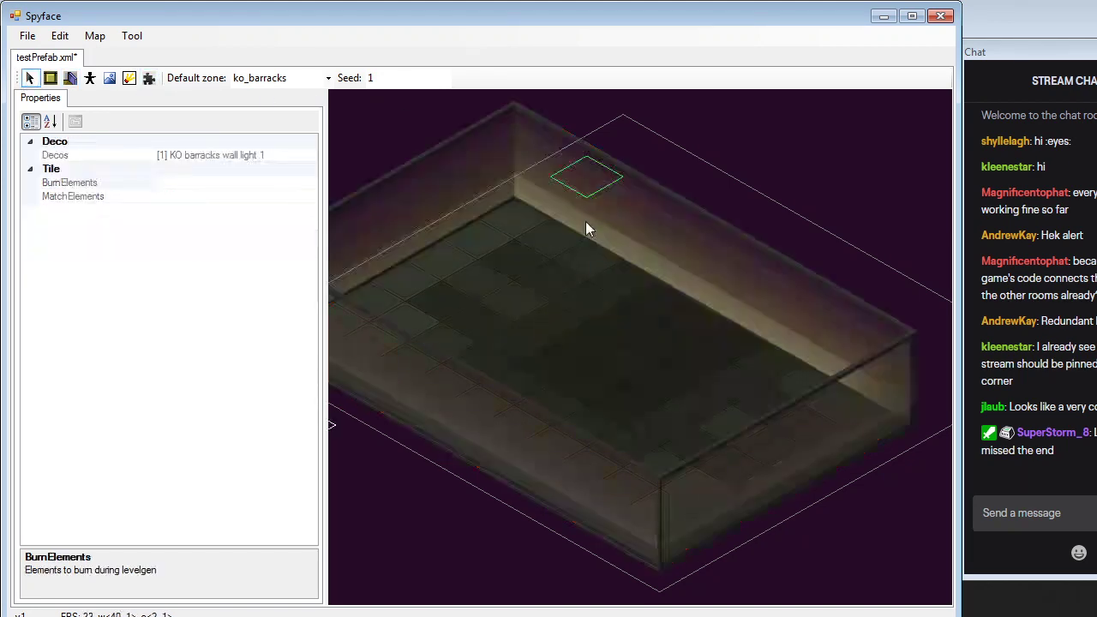
click(590, 267)
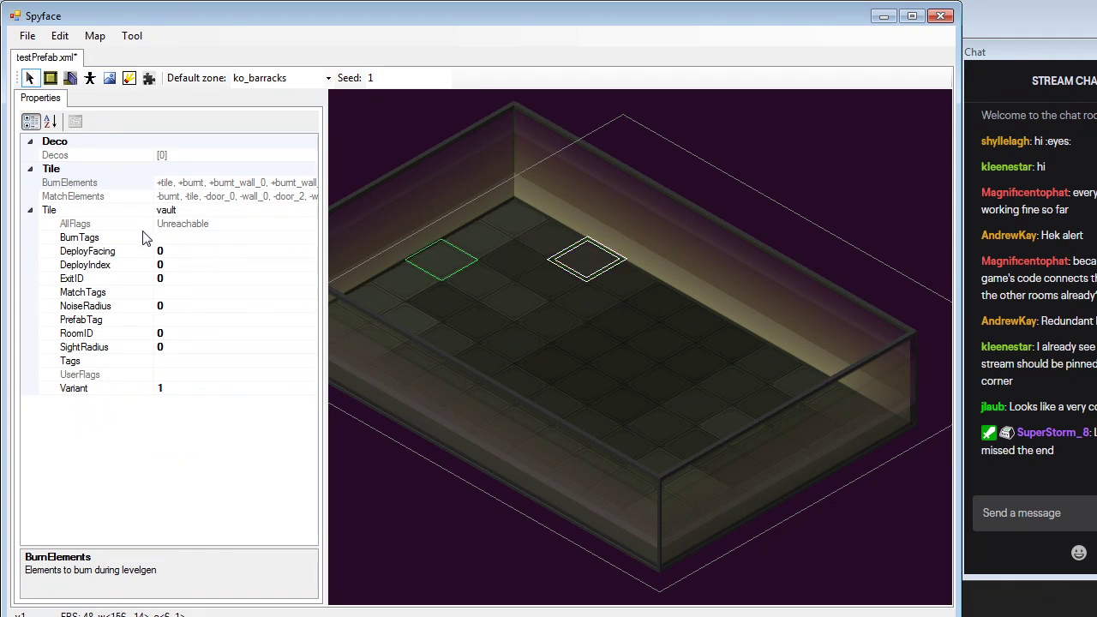
click(239, 236)
click(311, 240)
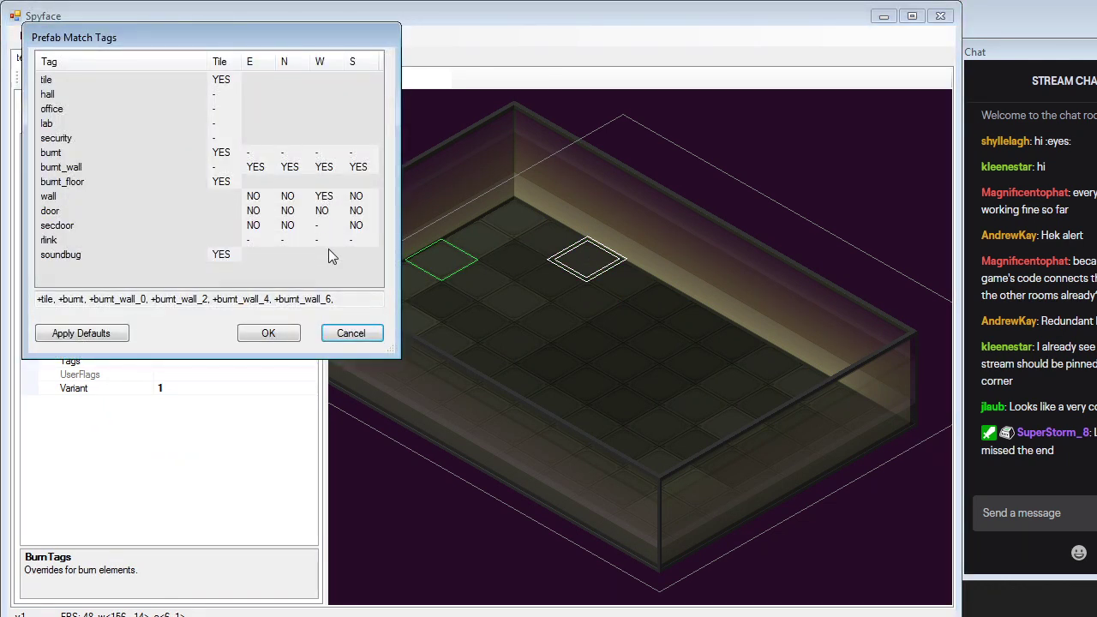
click(276, 338)
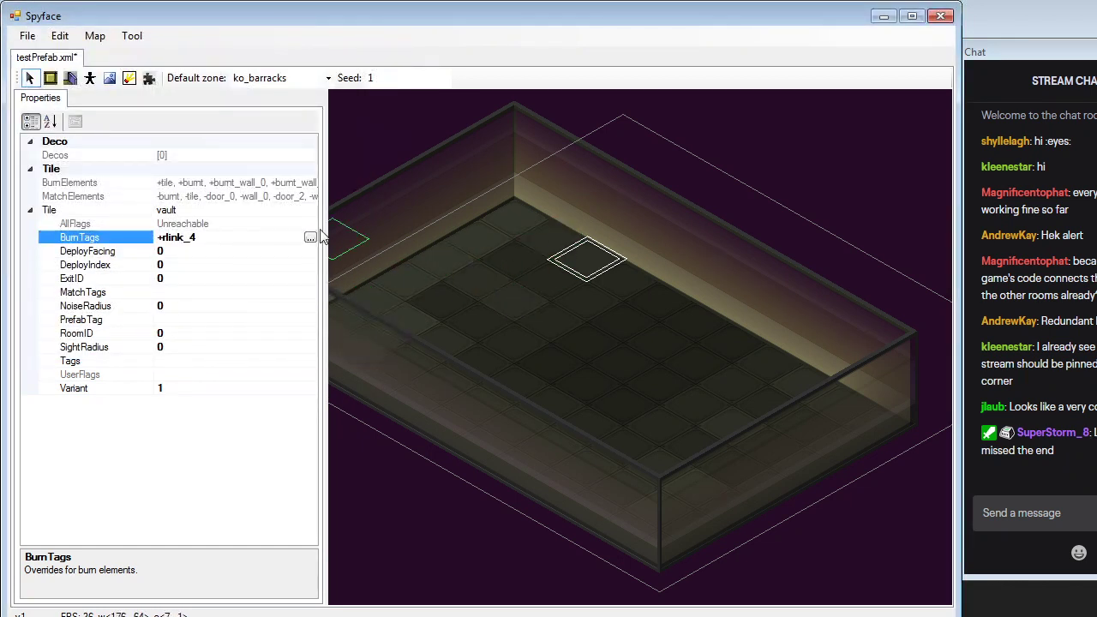
Compare the burn tags of linked and unlinked floor tiles and examine the room's link markers in the prefab view
click(439, 276)
click(727, 362)
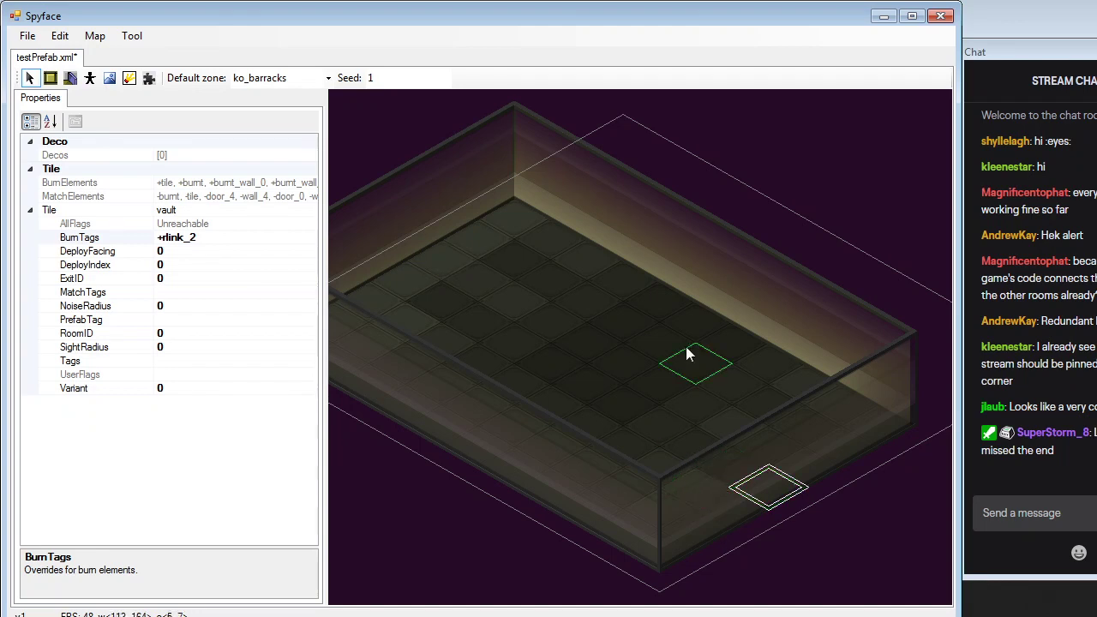
click(617, 288)
click(692, 318)
click(626, 285)
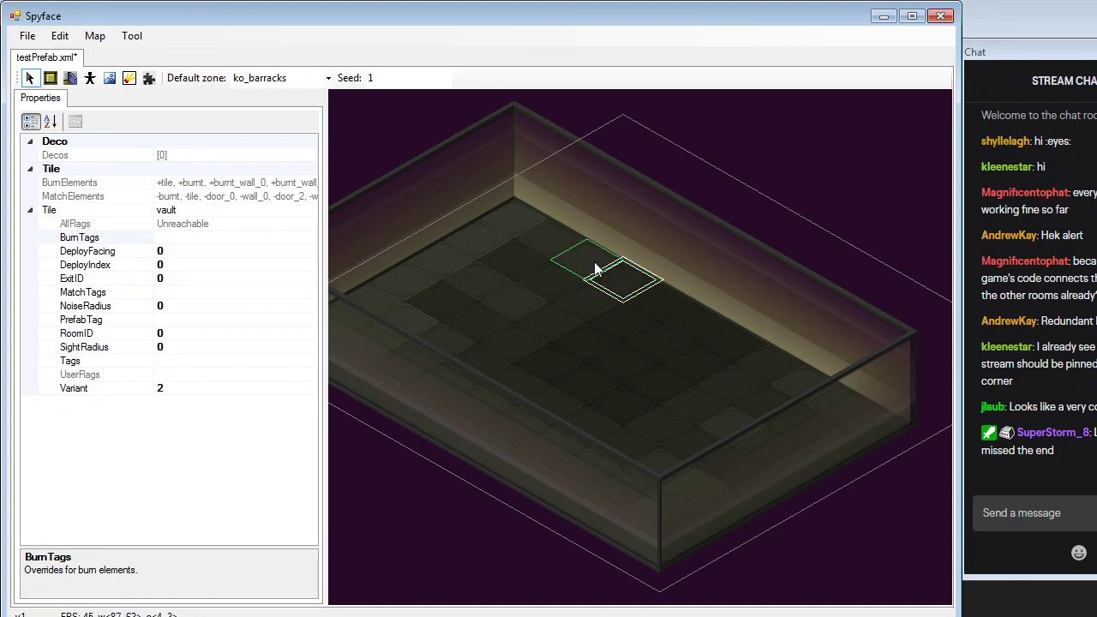
click(587, 258)
click(149, 78)
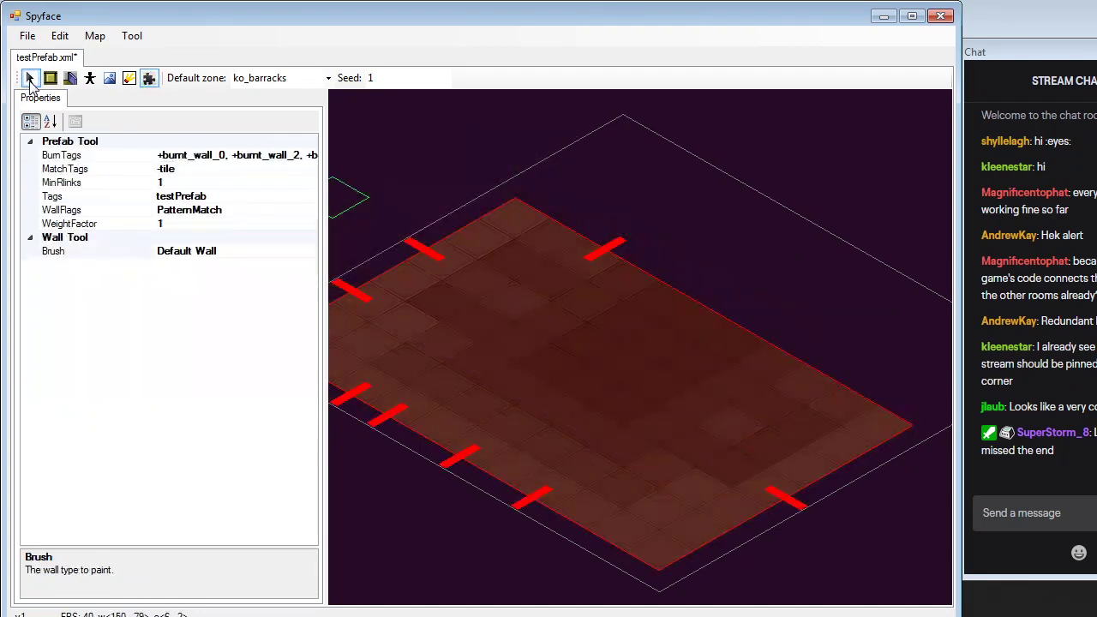
middle_drag(612, 286, 615, 272)
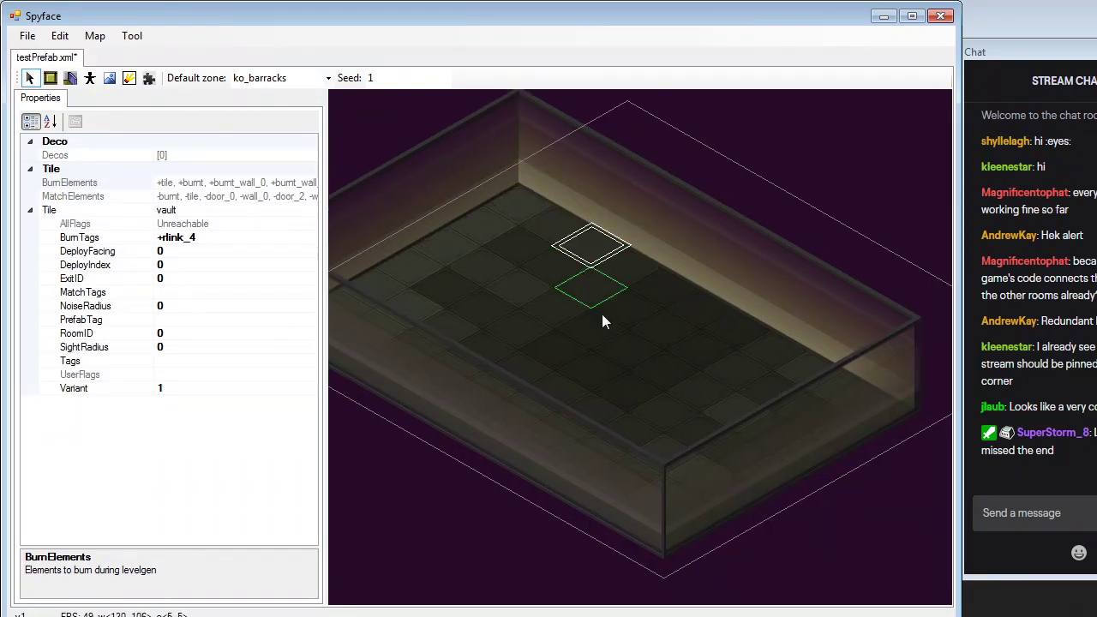
click(643, 383)
Paint Omni HUB tiles along the rebuilt wall with the size Three brush and empty BurnTags, and check the prefab link markers
click(50, 78)
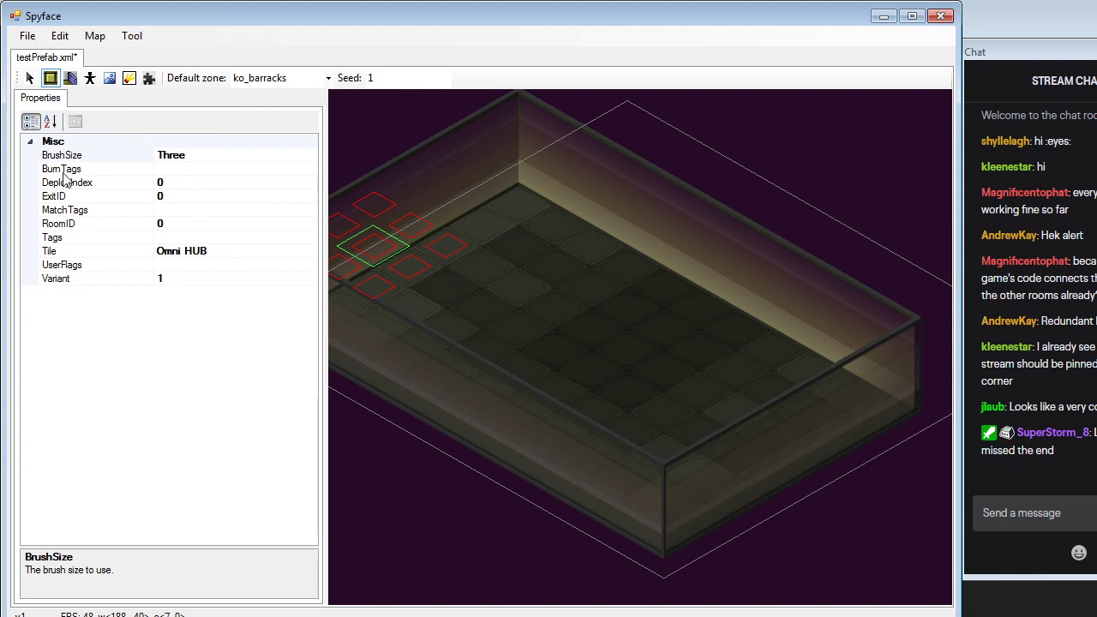
click(179, 168)
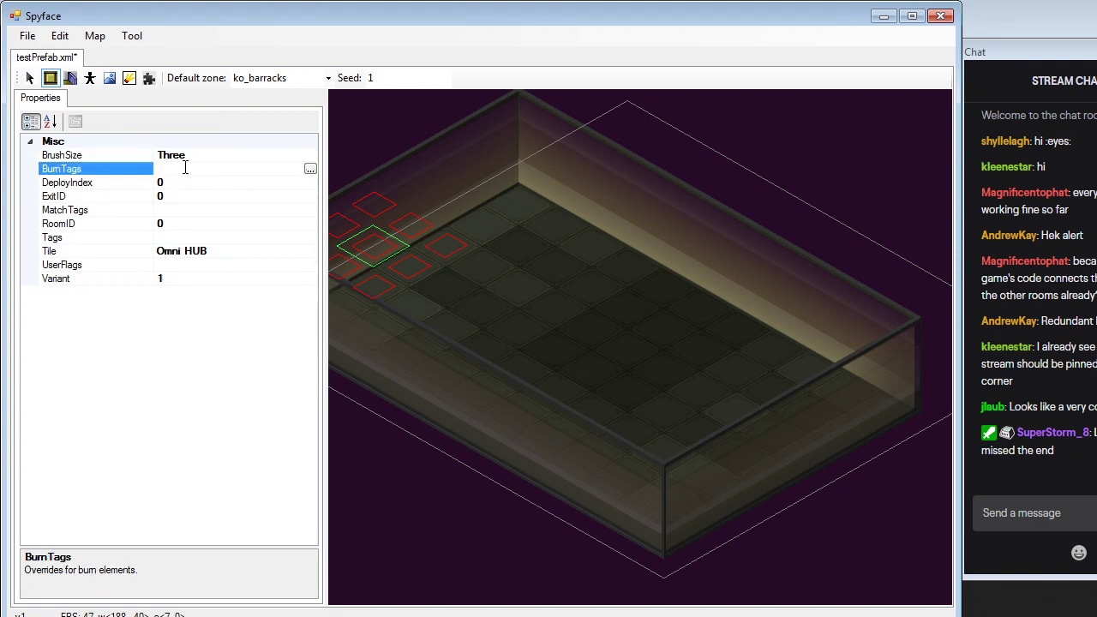
click(310, 169)
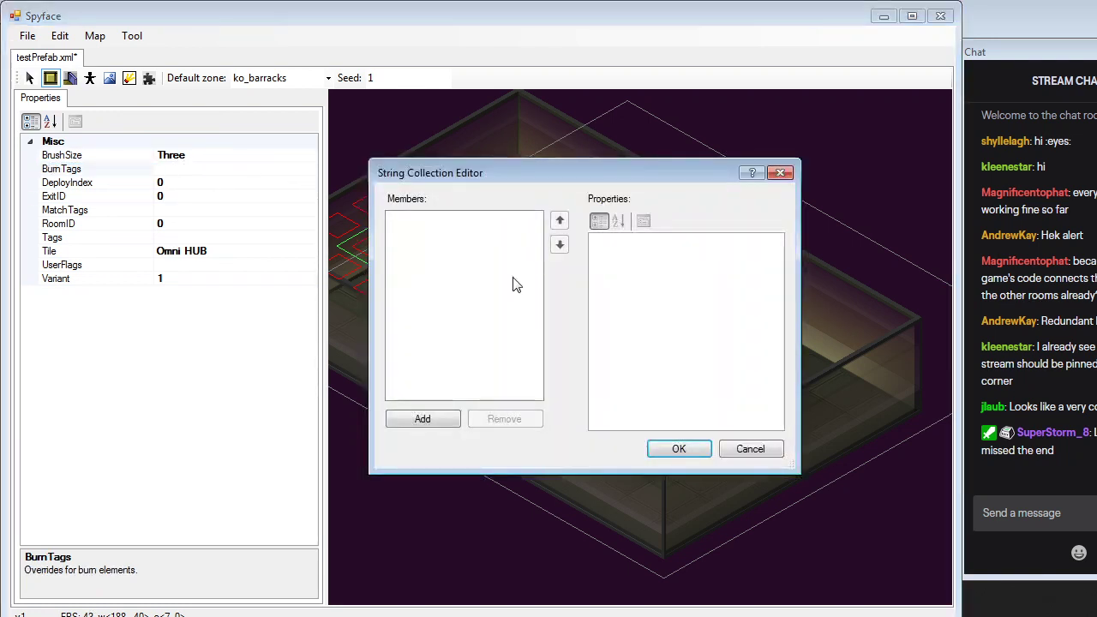
click(756, 444)
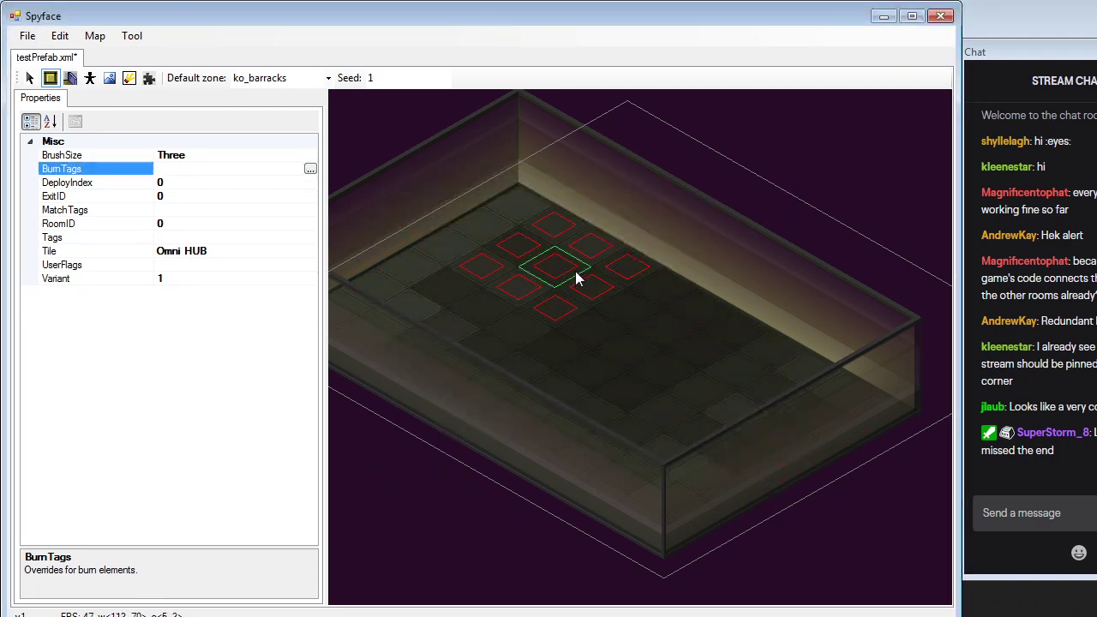
drag(573, 269, 702, 337)
click(150, 78)
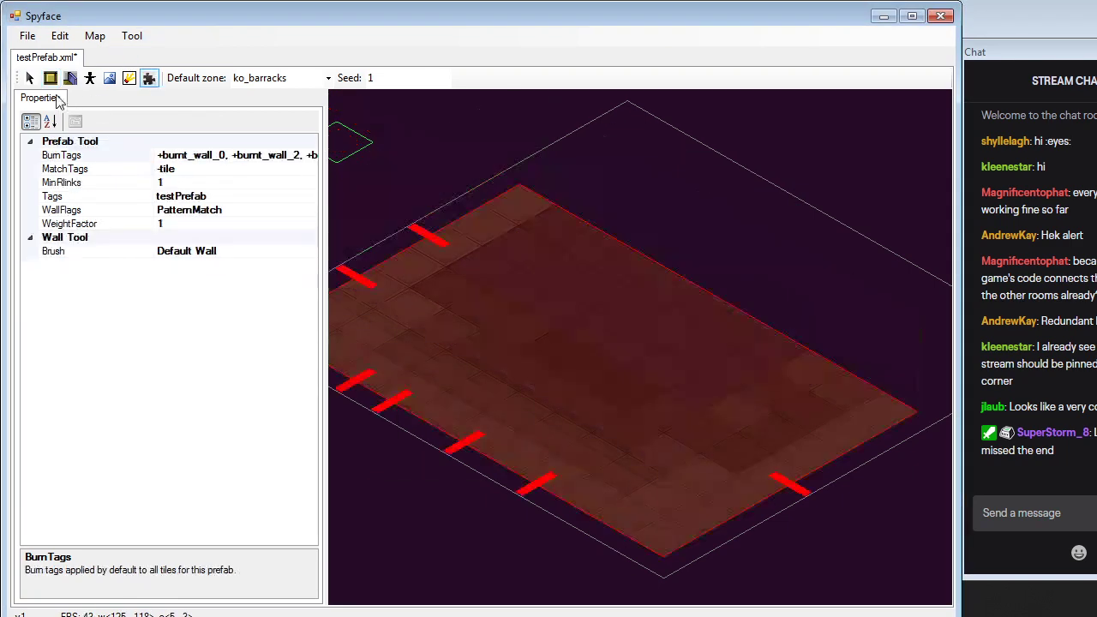
click(30, 78)
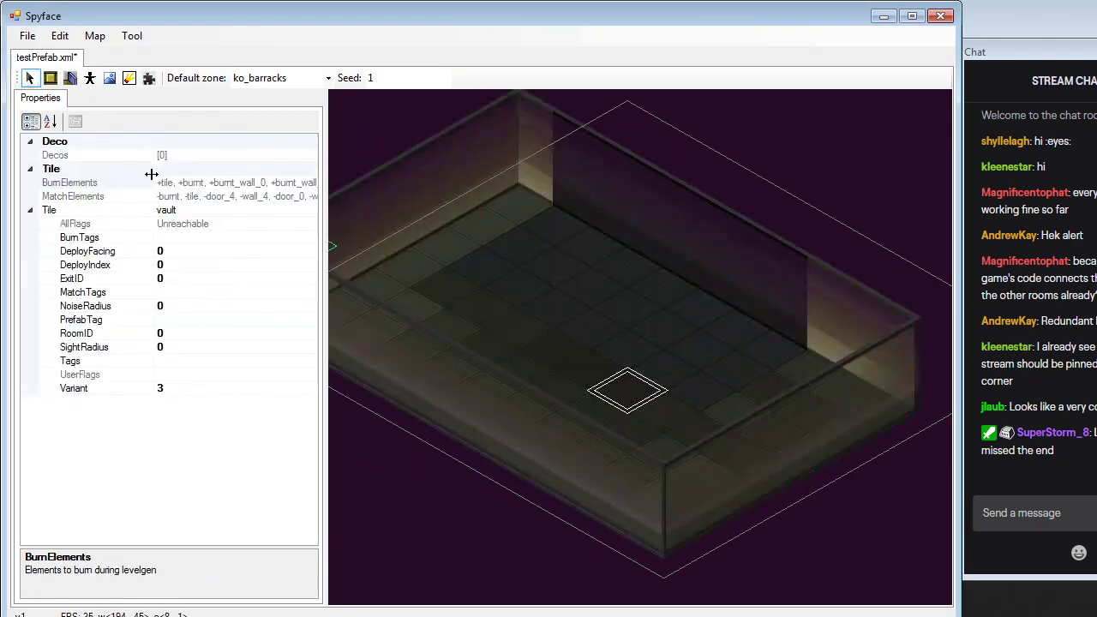
Set the tile brush's BurnTags to "-" and paint Omni HUB tiles along the adjoining wall, checking the prefab link markers
click(50, 78)
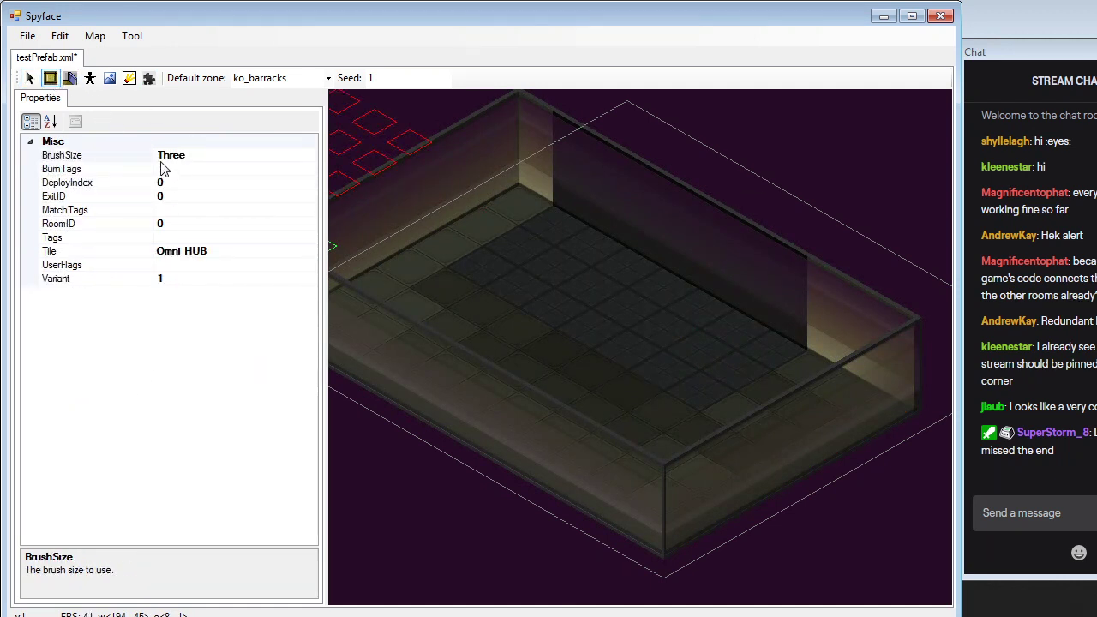
click(163, 169)
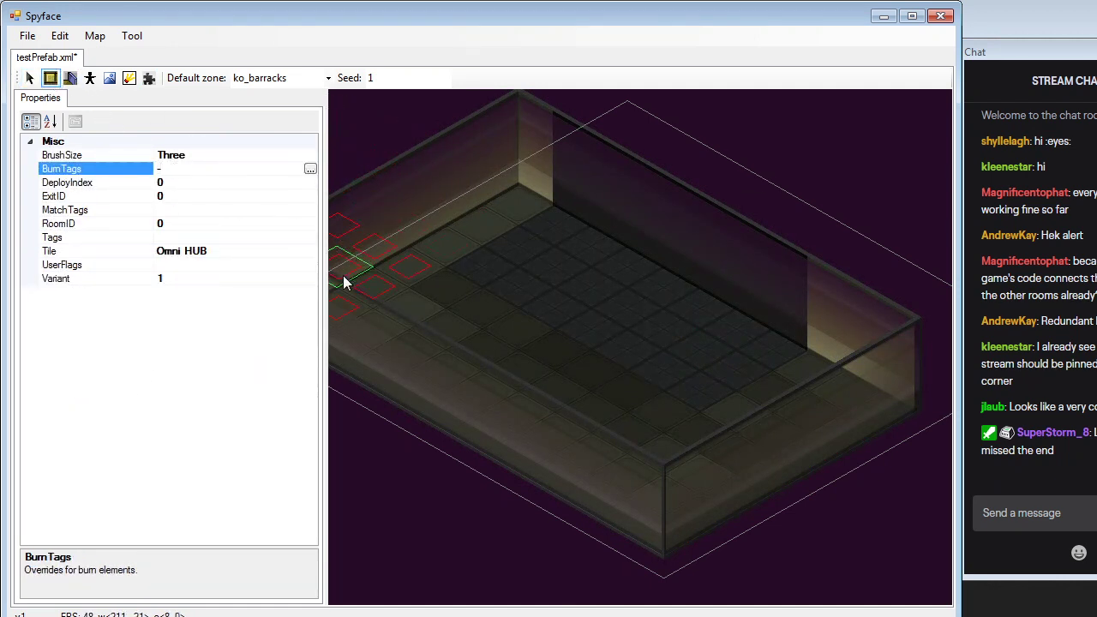
middle_drag(405, 276, 452, 269)
click(444, 297)
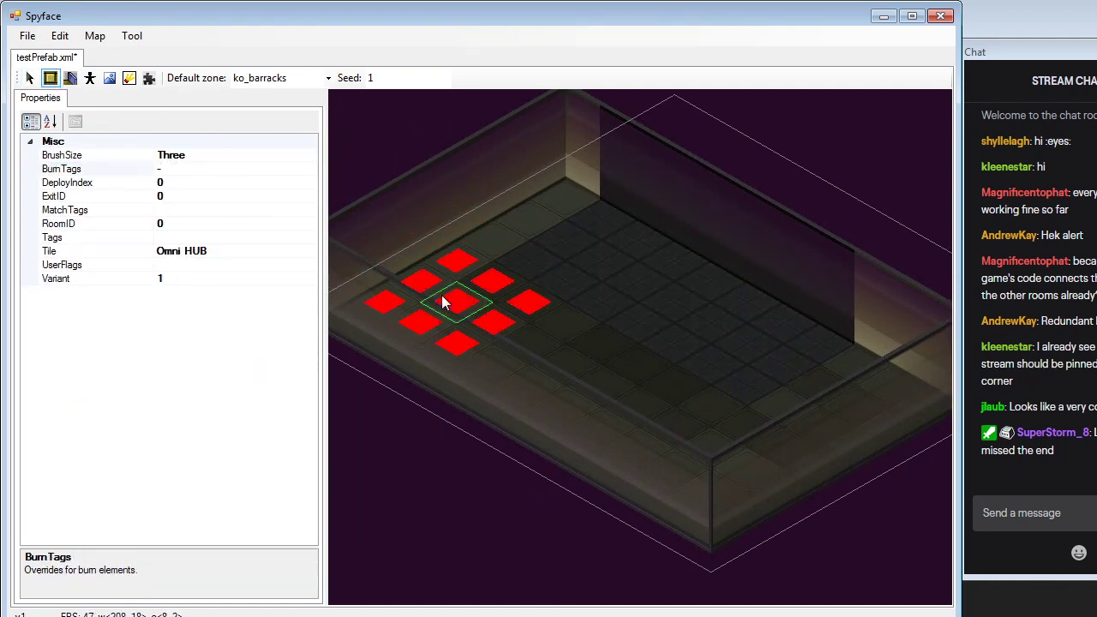
click(148, 78)
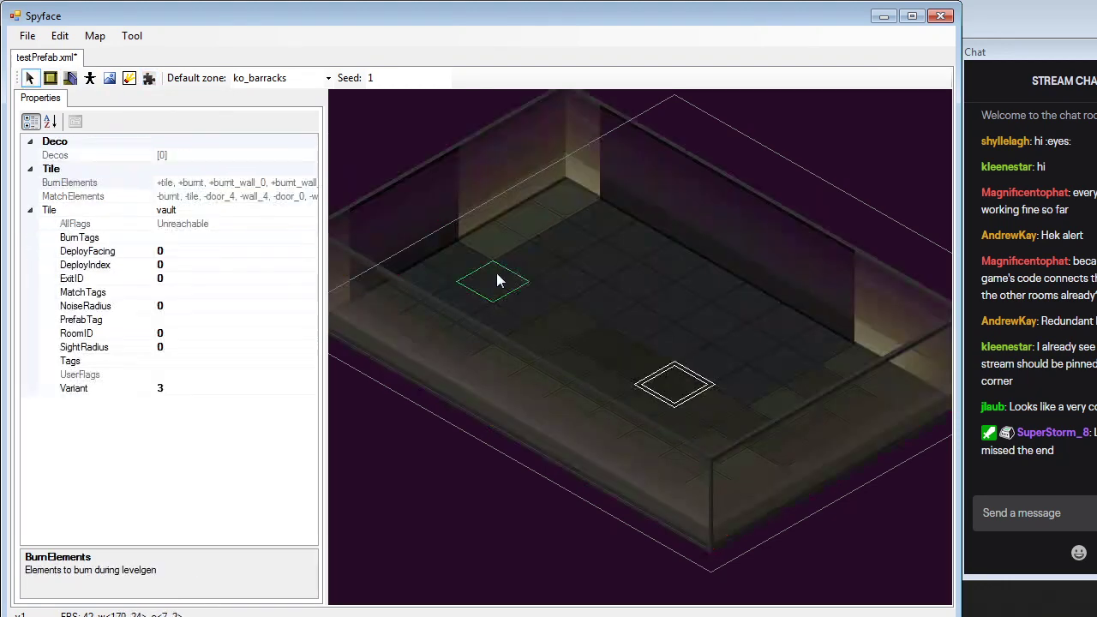
Paint Omni HUB over the remaining tile tagged +rlink_6 beside the adjoining wall and recheck the prefab link markers
click(497, 274)
click(496, 237)
click(50, 78)
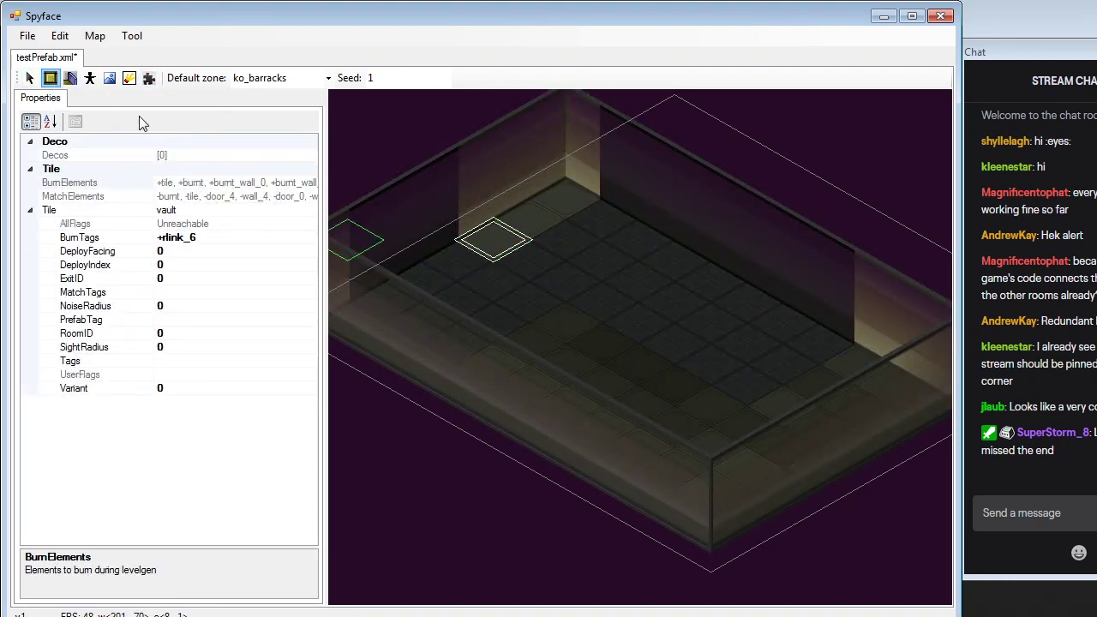
click(149, 79)
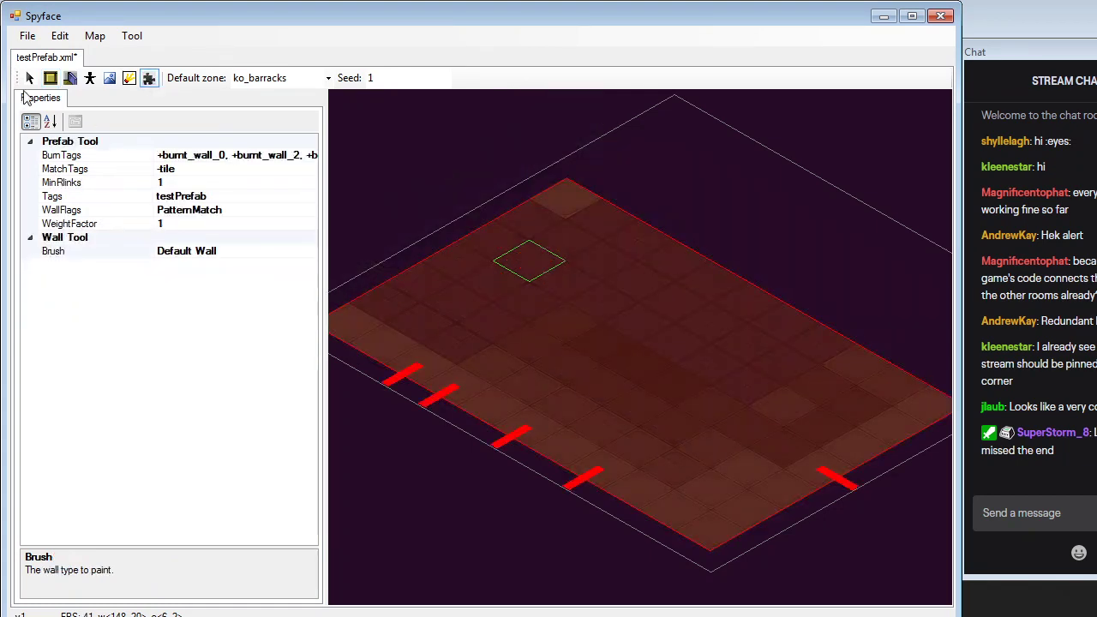
click(27, 80)
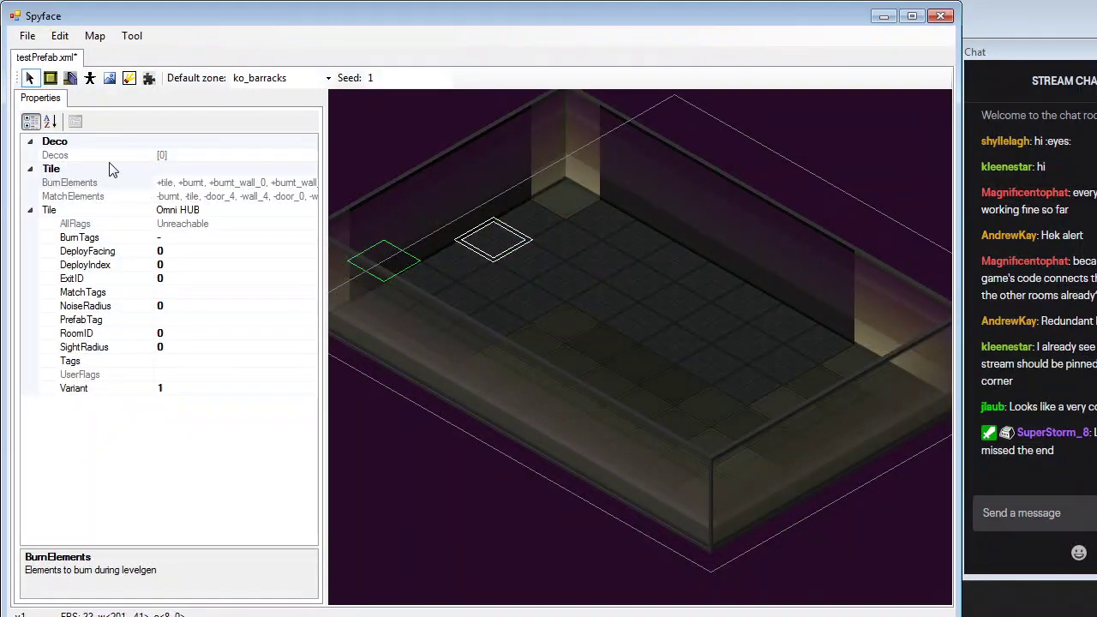
Clear the tile brush's BurnTags and undo the Omni HUB tiles painted along both walls
click(50, 78)
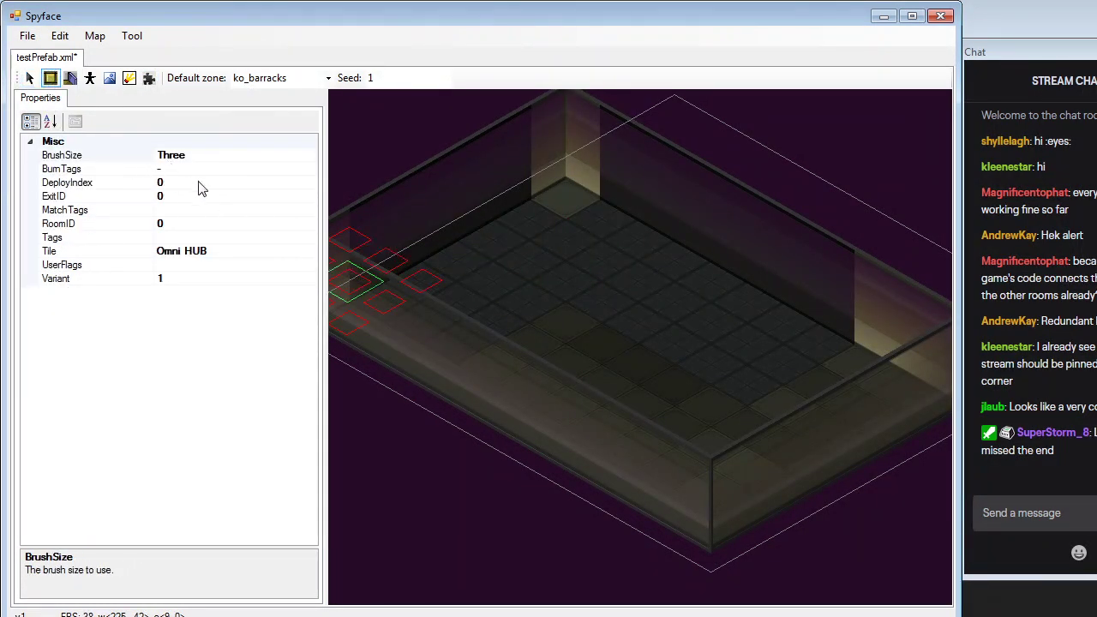
click(83, 169)
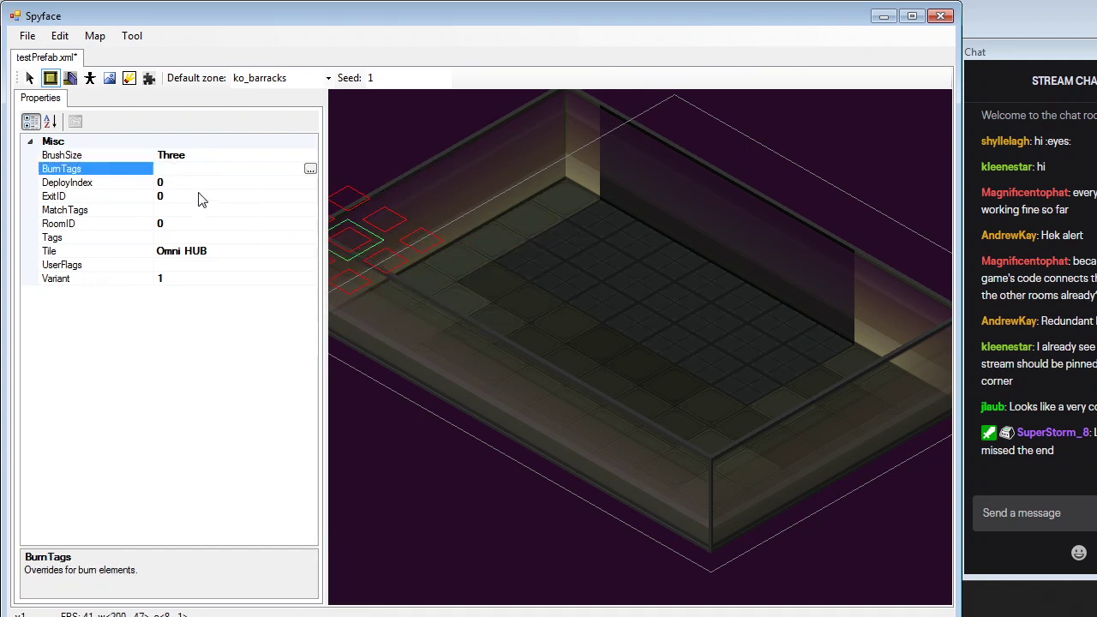
middle_drag(589, 301, 583, 300)
key(ctrl+z)
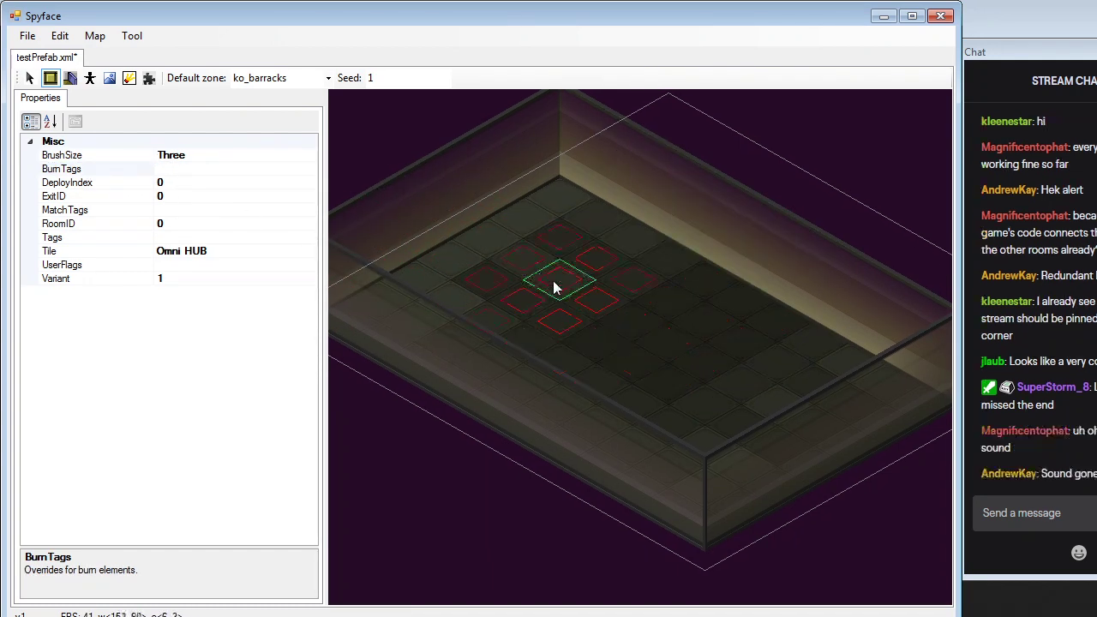
Paint the room's interior floor with Omni HUB tiles, keeping the original tiles along the walls
mouse_move(553, 287)
mouse_down()
mouse_move(556, 272)
mouse_move(486, 310)
mouse_move(698, 438)
mouse_move(743, 434)
mouse_move(744, 391)
mouse_move(658, 342)
mouse_up()
key(ctrl+z)
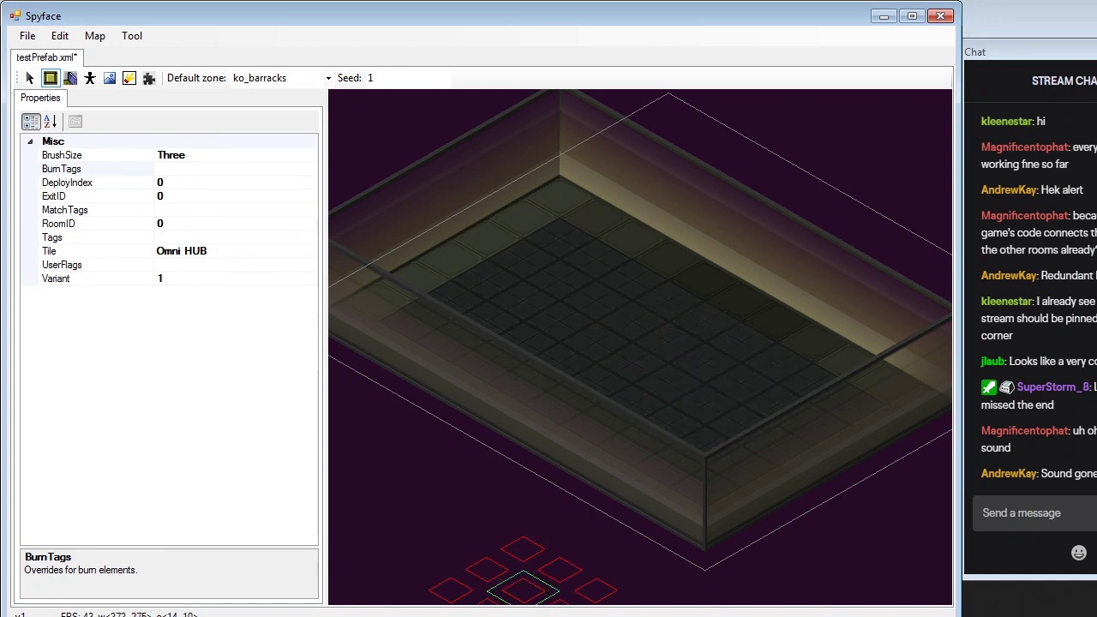
drag(558, 616, 593, 616)
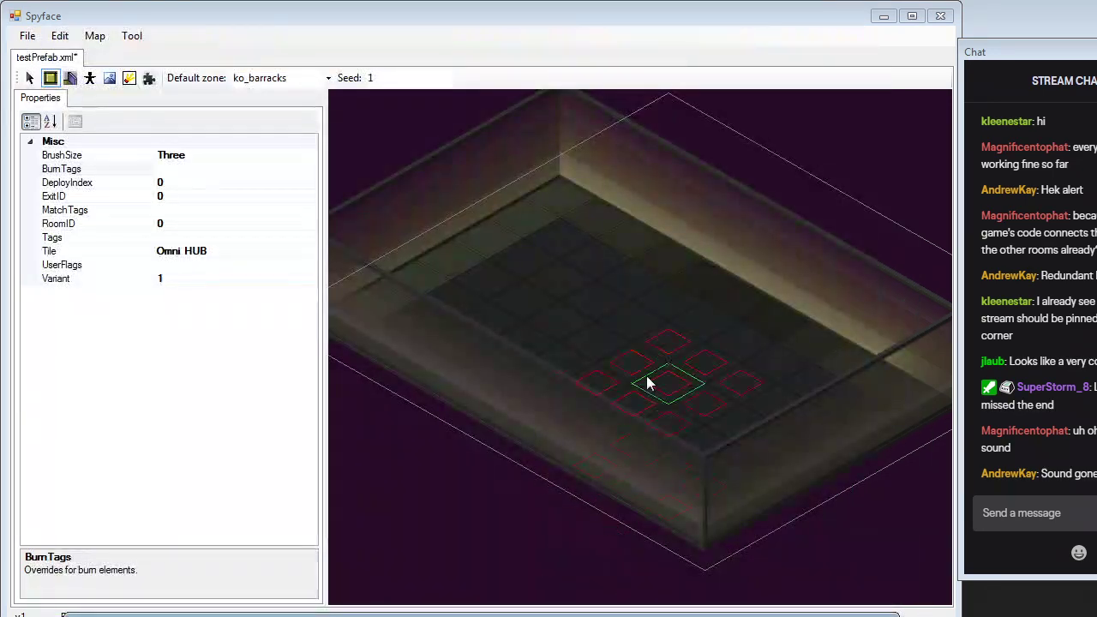
click(739, 471)
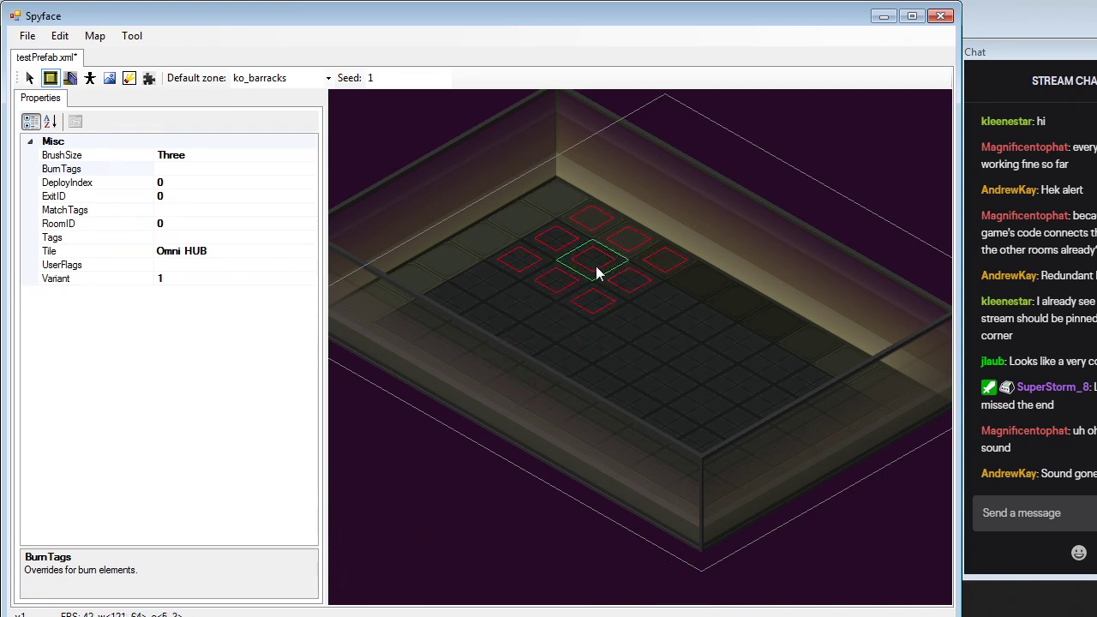
scroll(563, 286, down, 2)
scroll(565, 292, up, 1)
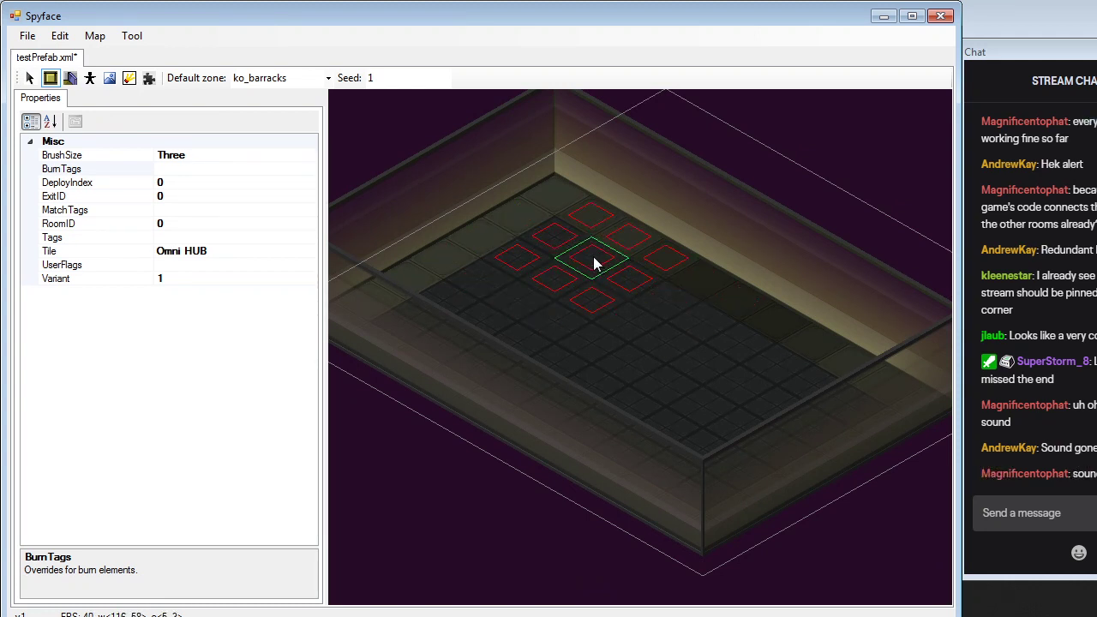
Try painting Omni HUB tiles along the back wall to check the prefab links, and undo the painted tiles
mouse_move(589, 254)
mouse_down()
mouse_move(738, 319)
mouse_move(771, 354)
mouse_up()
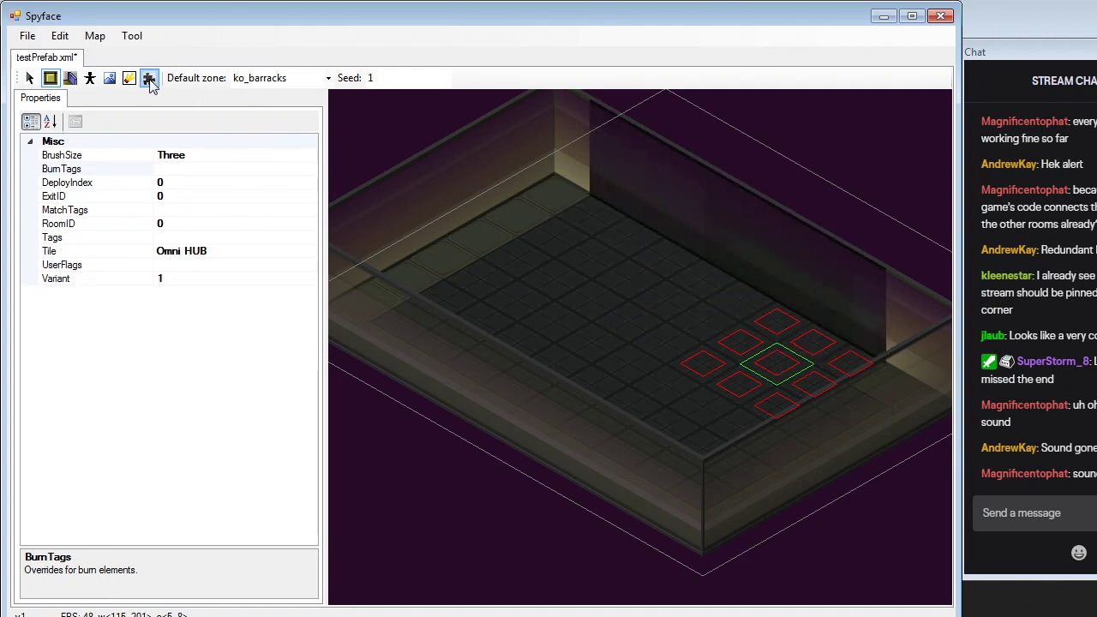
click(149, 79)
click(31, 79)
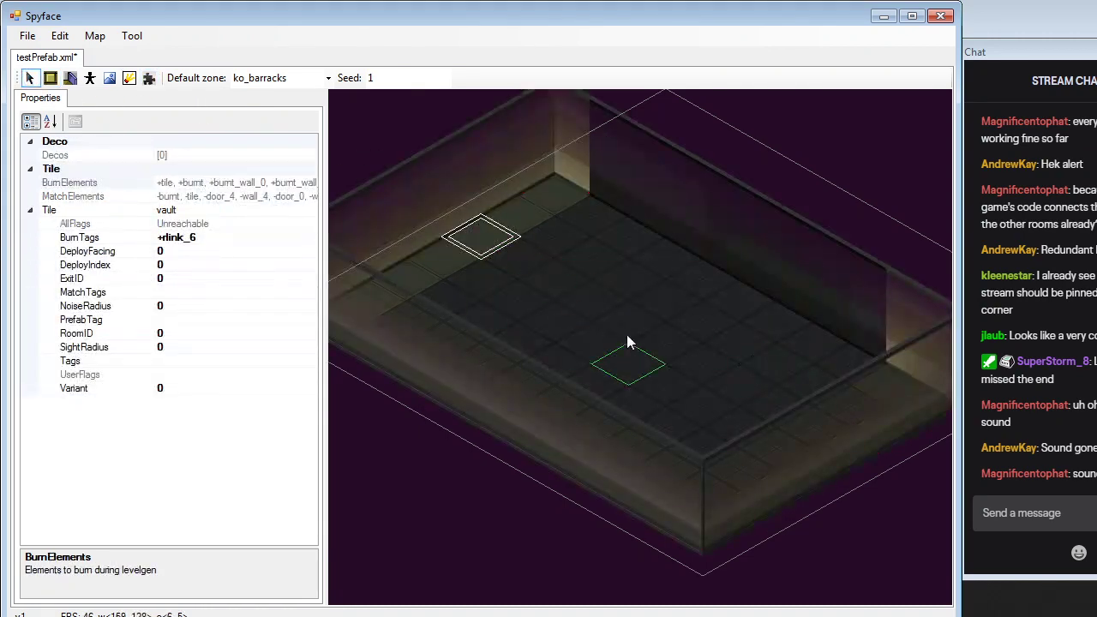
key(ctrl+z)
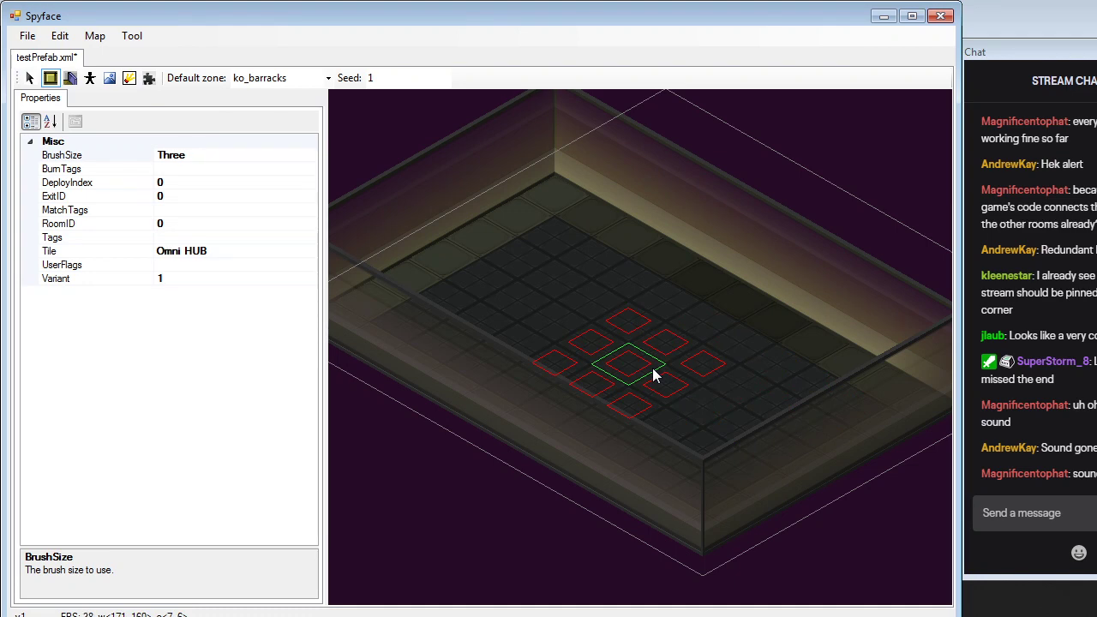
Switch to OBS and clear the Mute and Unmute hotkeys for Mic/Aux in its hotkey settings
drag(378, 616, 323, 21)
click(421, 613)
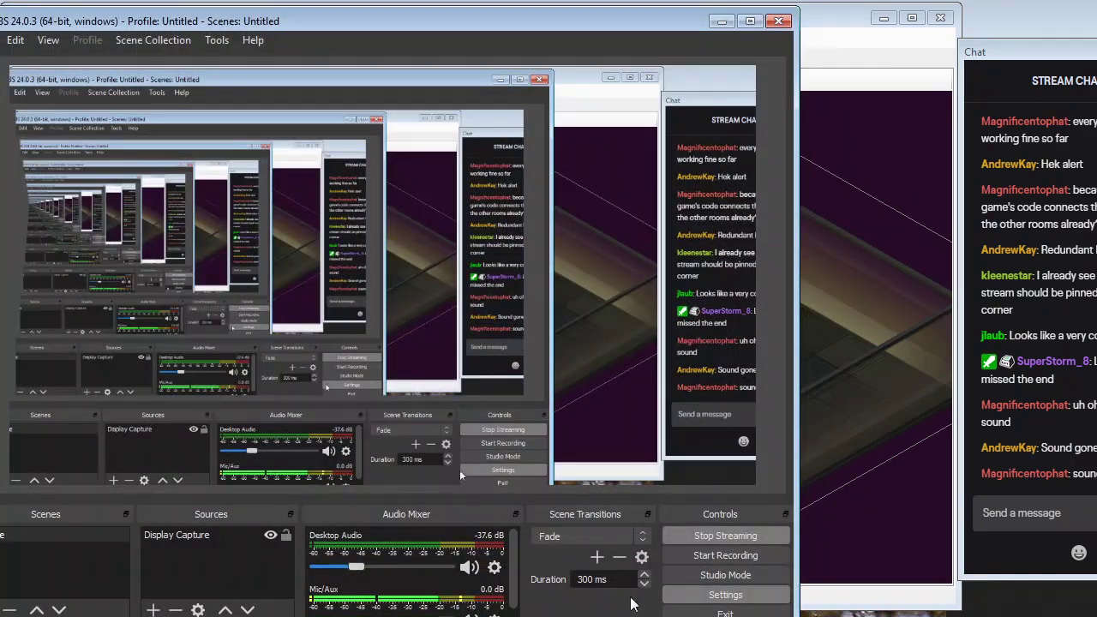
click(672, 595)
click(71, 250)
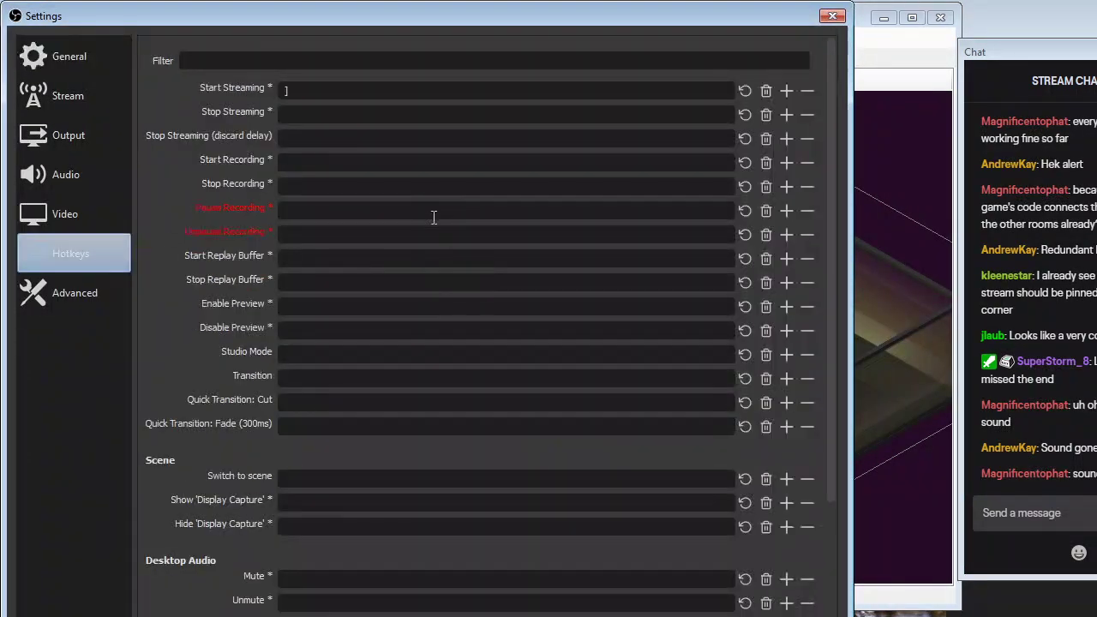
scroll(433, 216, down, 3)
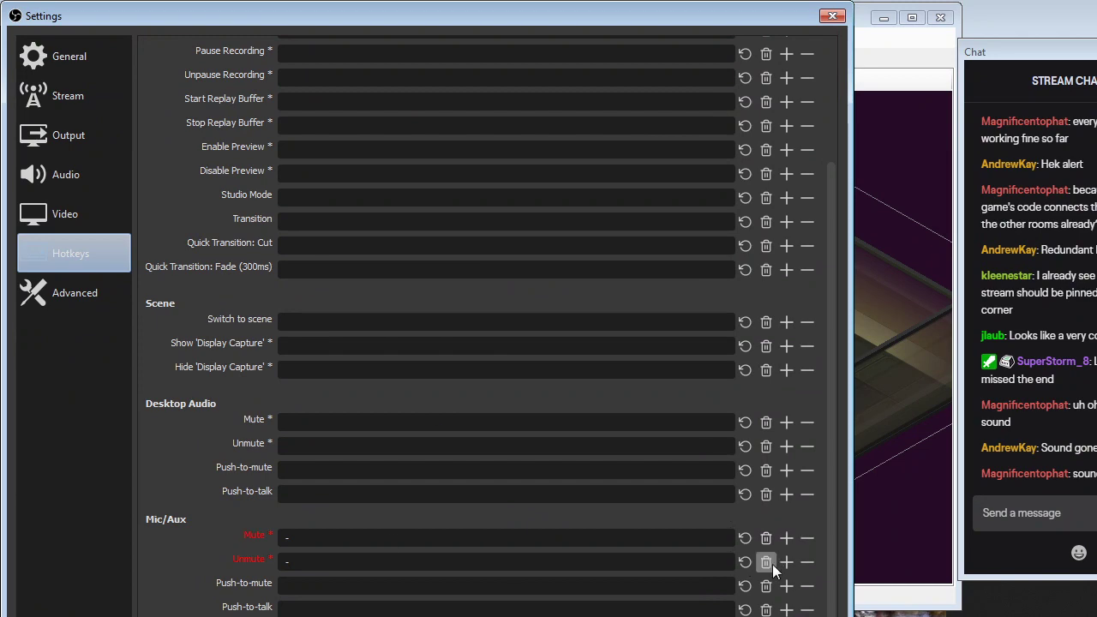
click(767, 542)
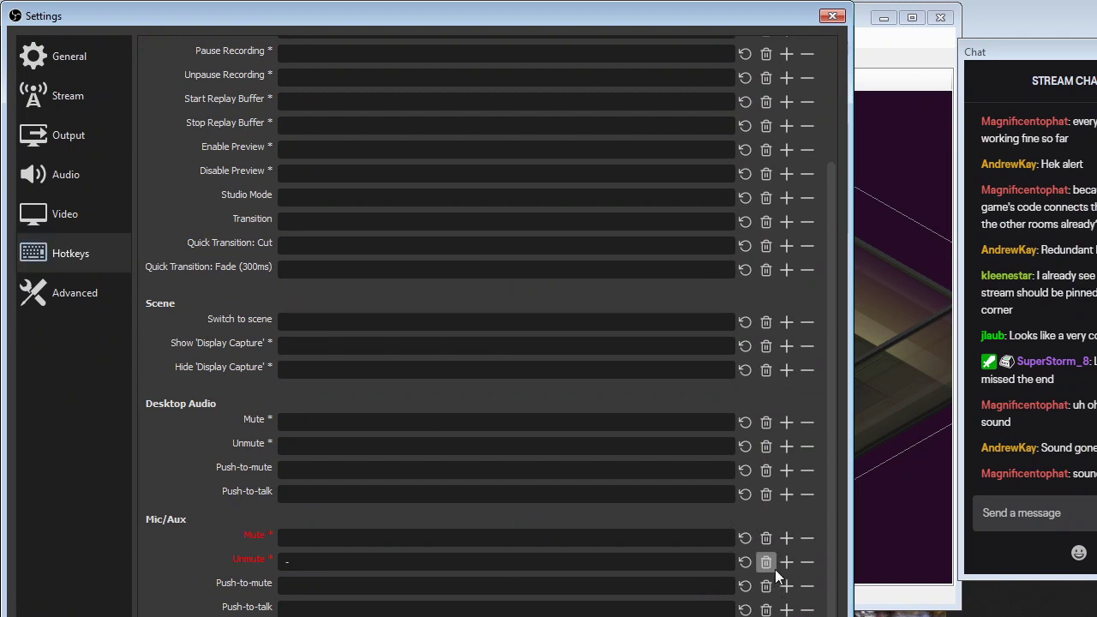
click(769, 567)
Apply the hotkey changes, close the settings and move the OBS window out of the way to return to Spyface
drag(654, 10, 628, 74)
click(777, 511)
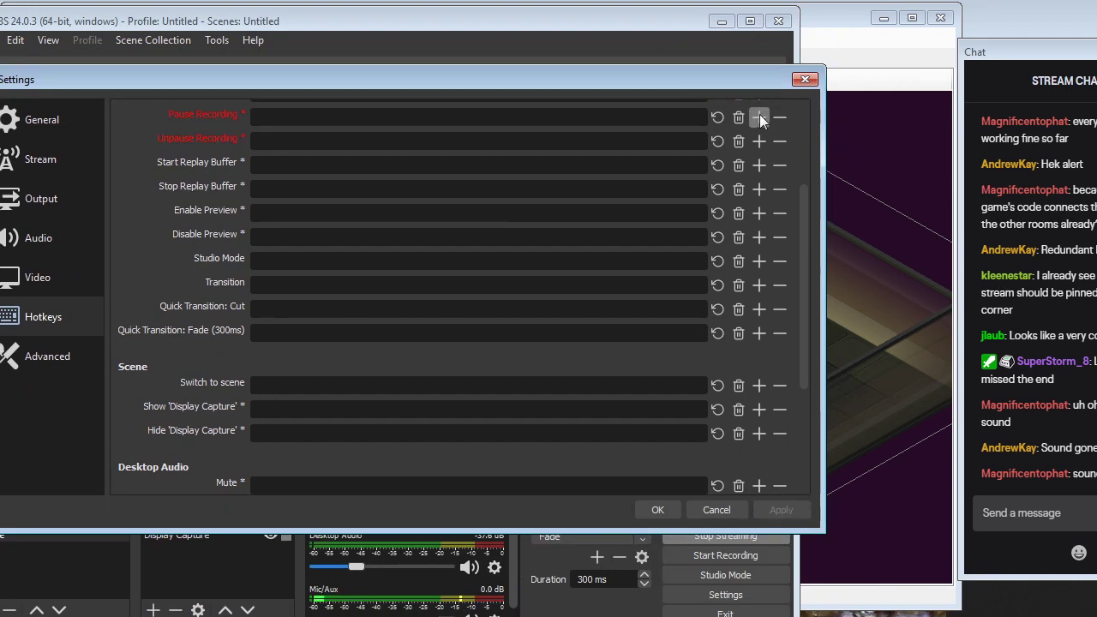
click(805, 78)
drag(653, 15, 734, 616)
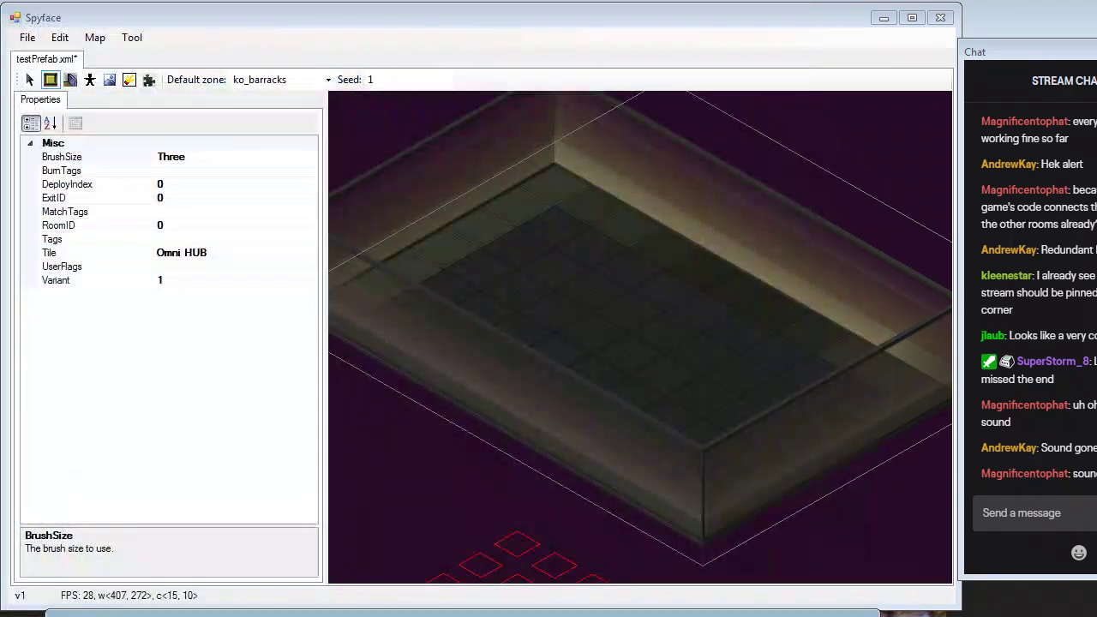
Set the unit to place to KO SPEC OPS, try one guard on the room's floor and remove it
middle_drag(752, 342, 751, 353)
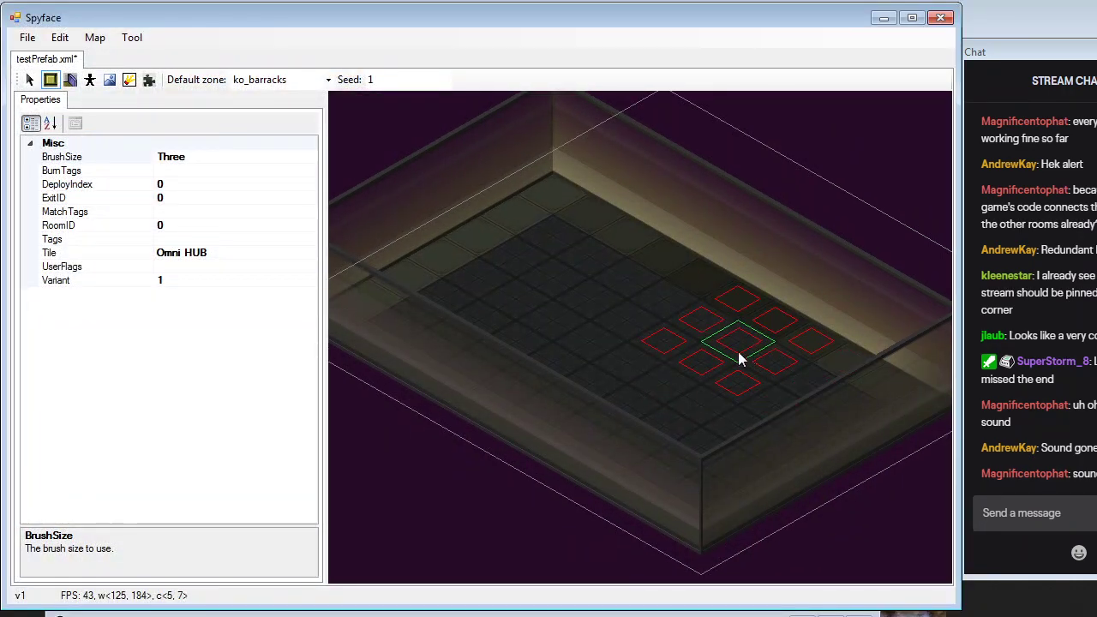
click(89, 79)
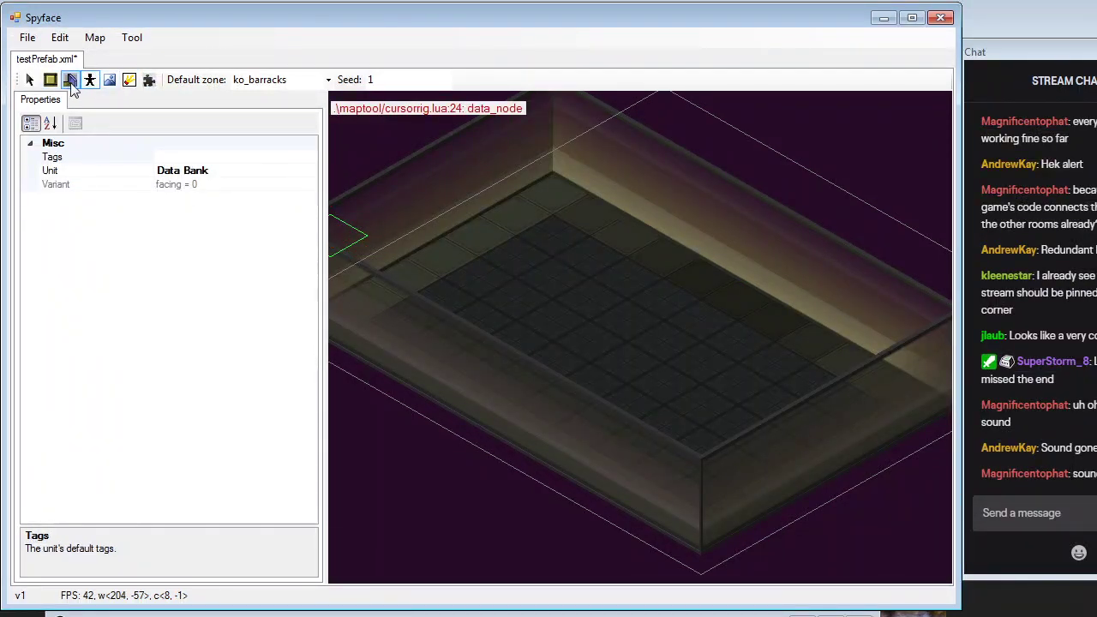
click(278, 175)
click(309, 171)
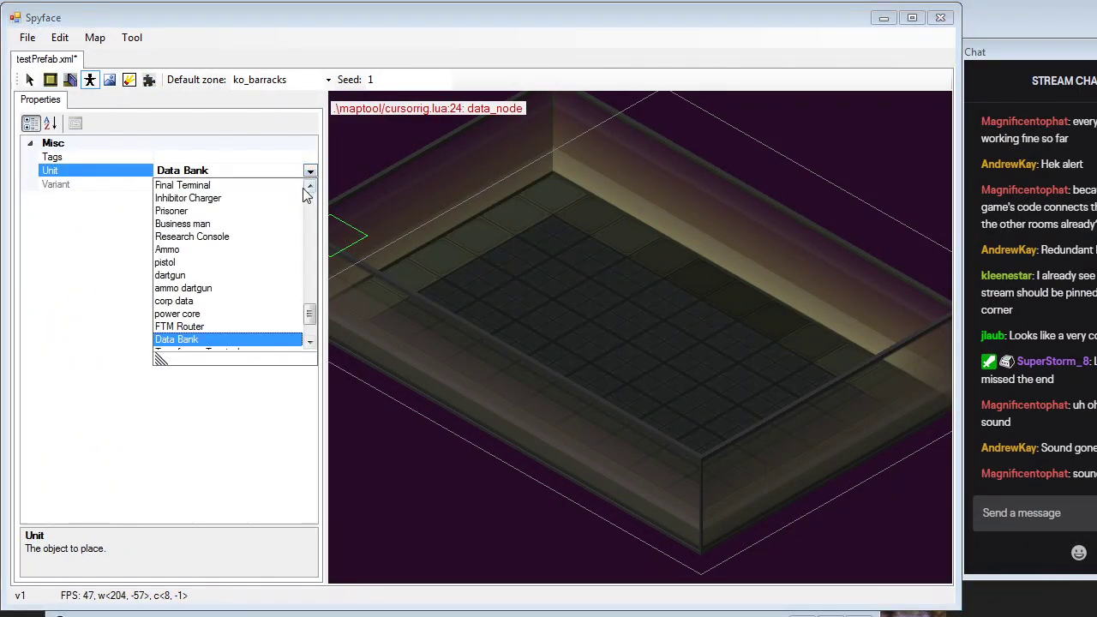
drag(311, 319, 310, 216)
click(206, 261)
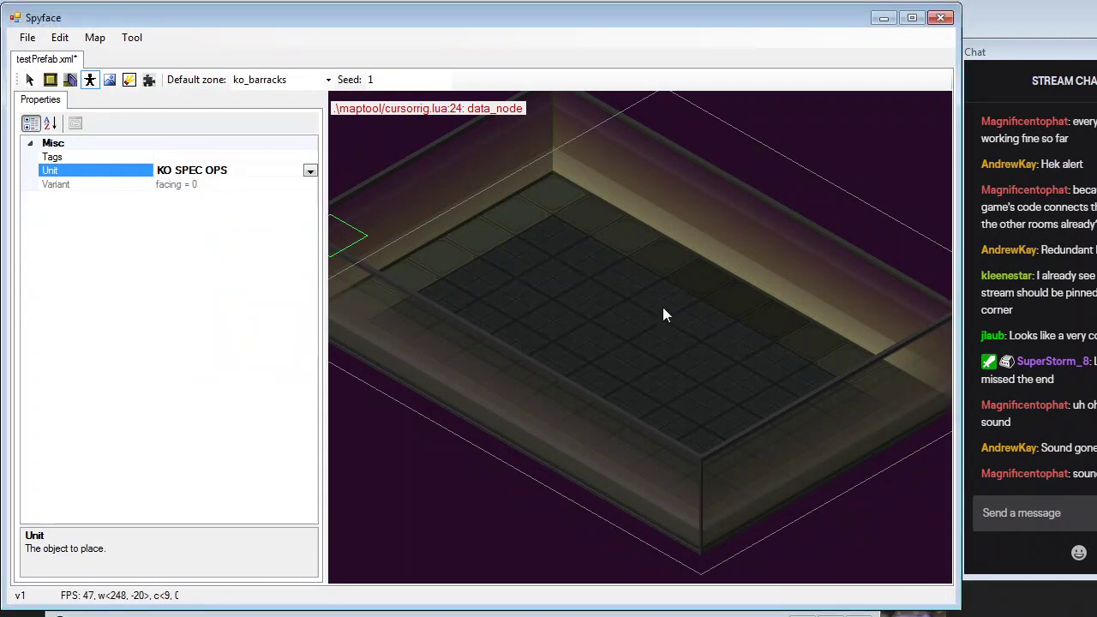
click(581, 296)
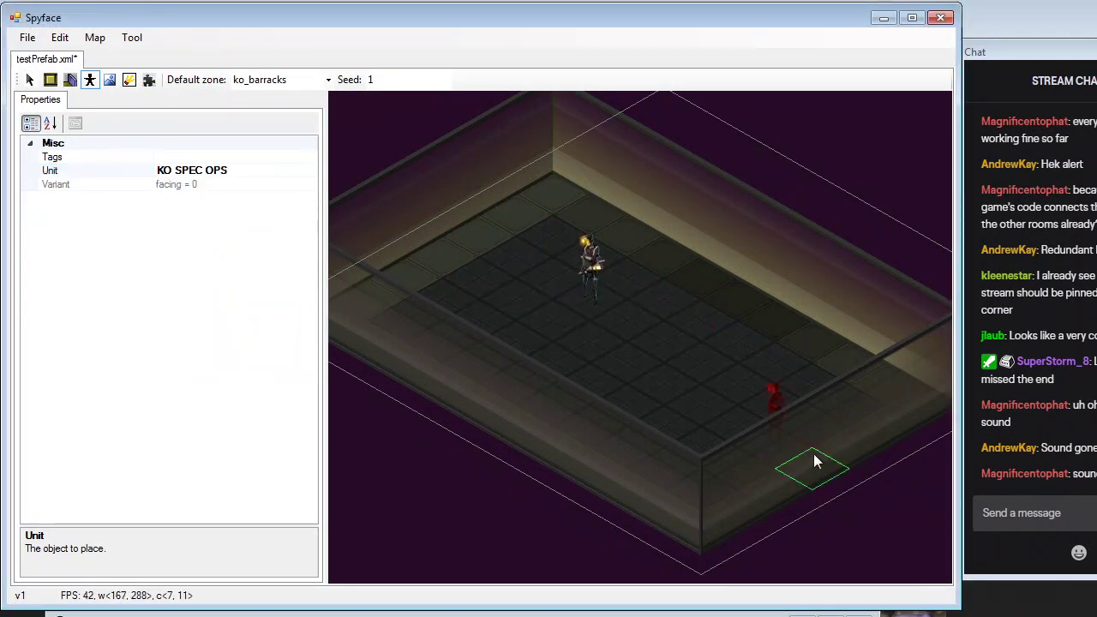
right_click(612, 297)
Place two KO SPEC OPS guards, one in the room's back corner and one at the far end of the back wall
click(310, 169)
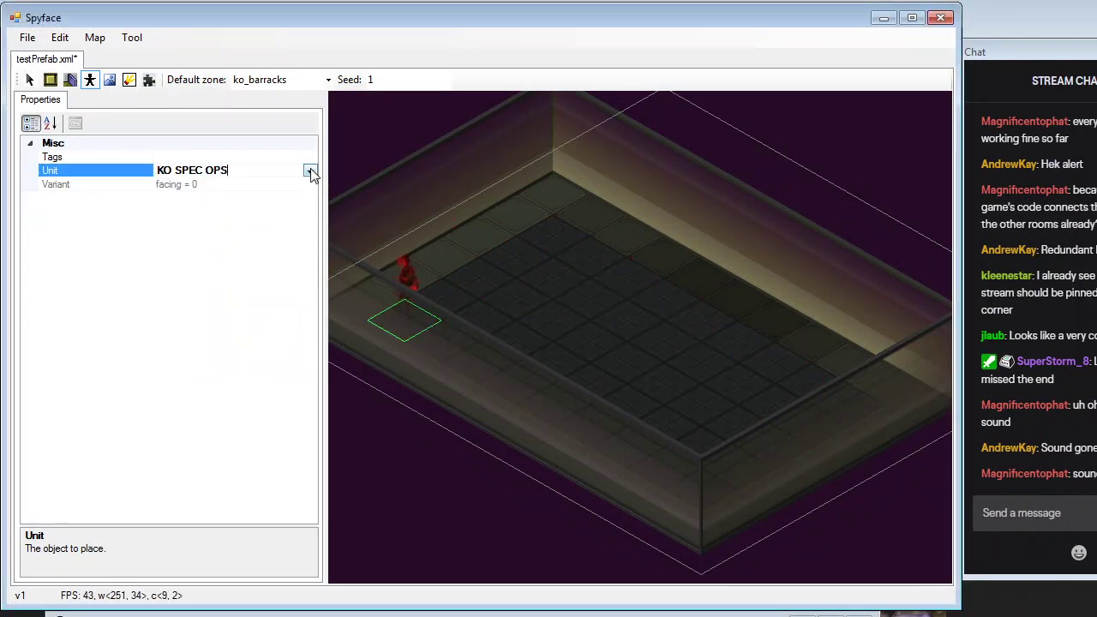
click(310, 169)
drag(310, 210, 311, 206)
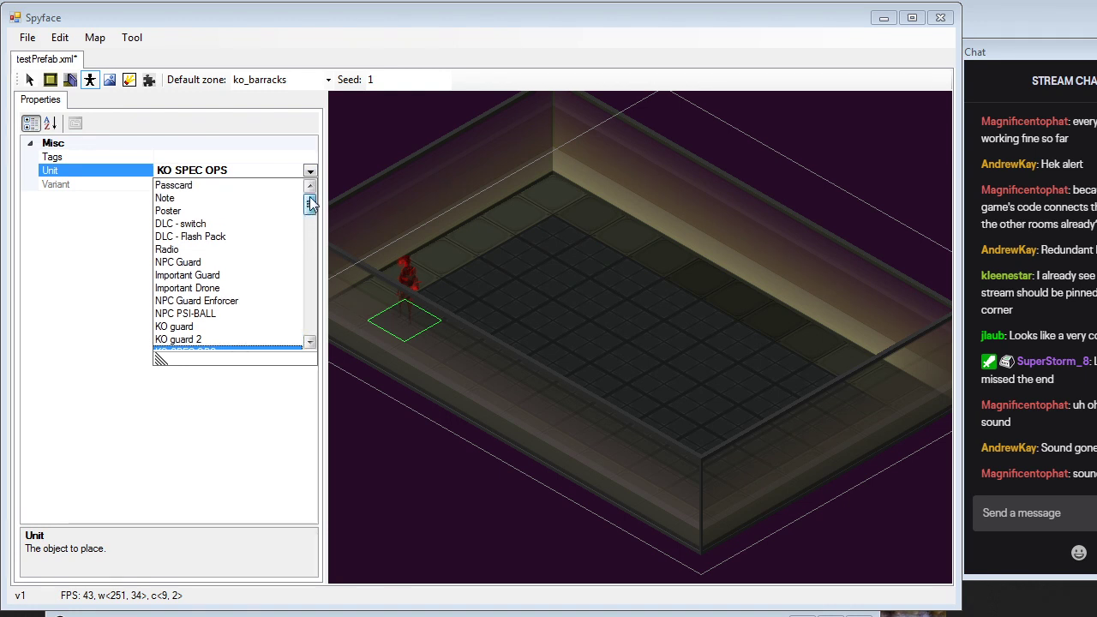
click(566, 236)
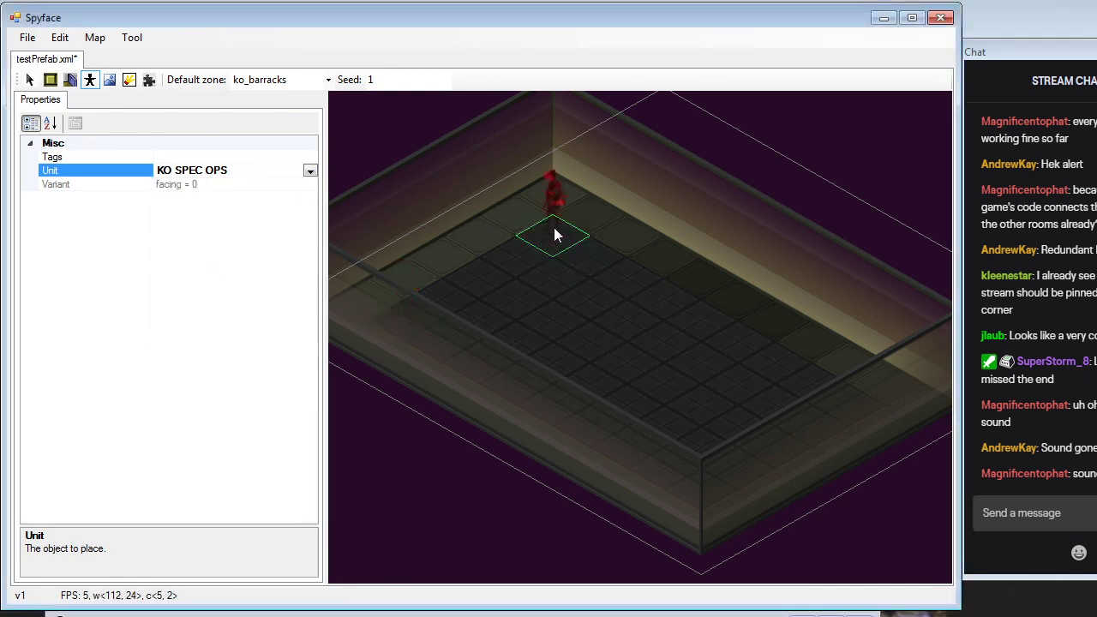
click(553, 227)
click(842, 411)
Change the unit to Important Guard and place one in the middle of the room
click(310, 168)
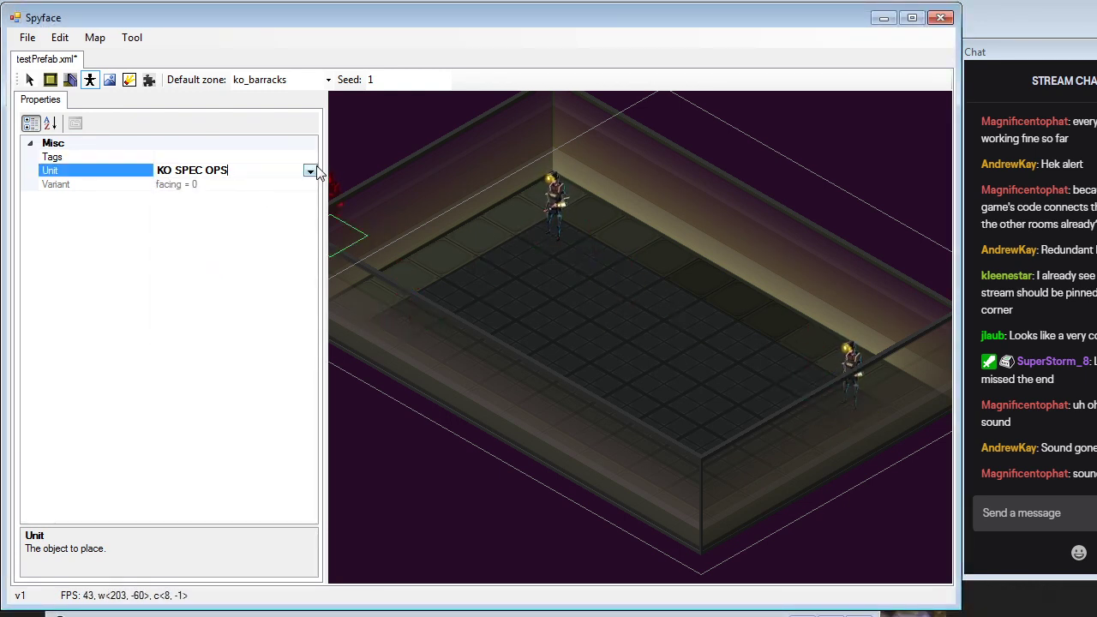
click(311, 169)
click(309, 187)
click(238, 272)
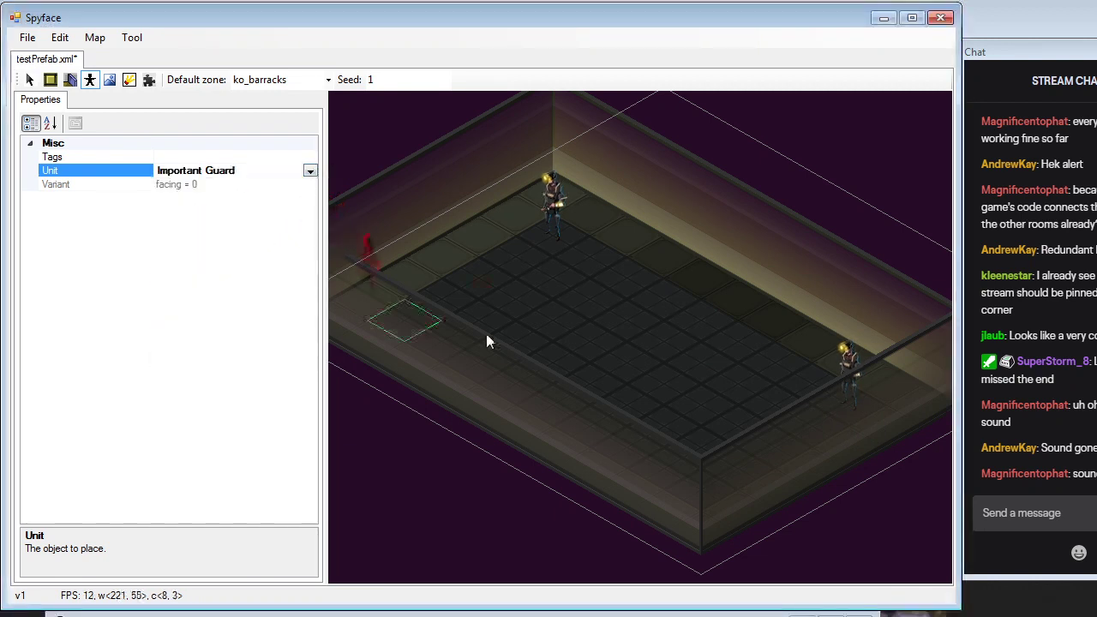
click(594, 332)
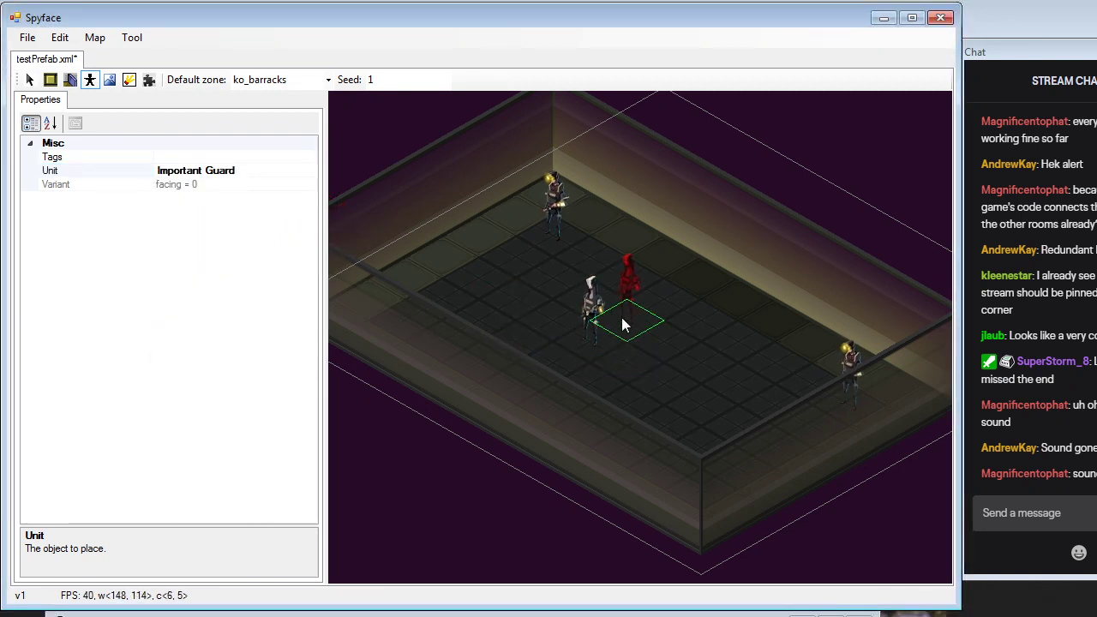
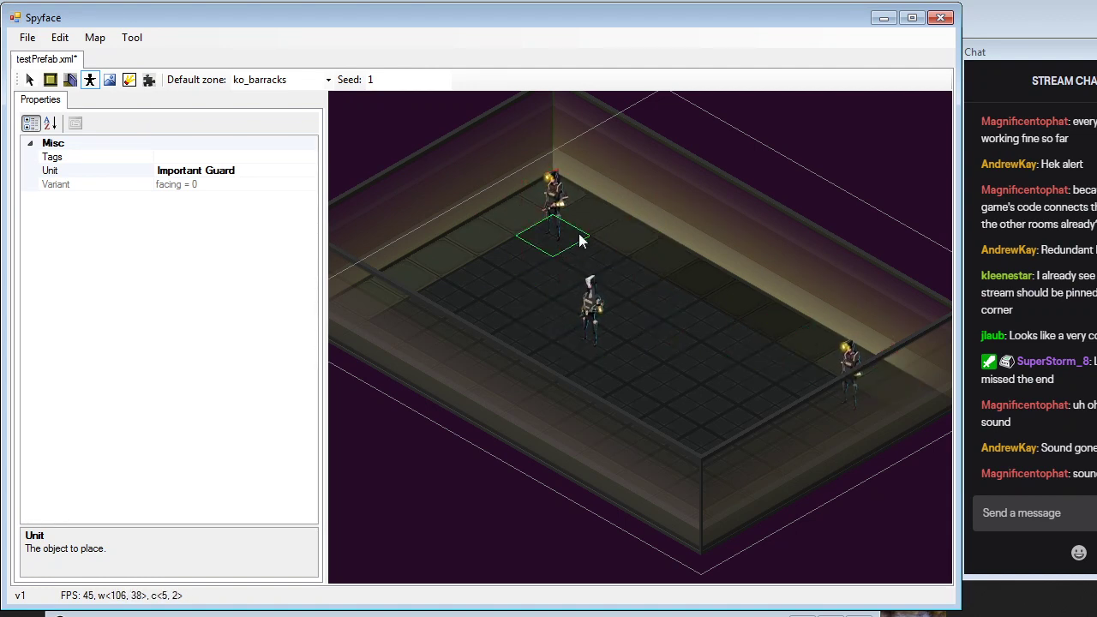
click(310, 173)
click(310, 173)
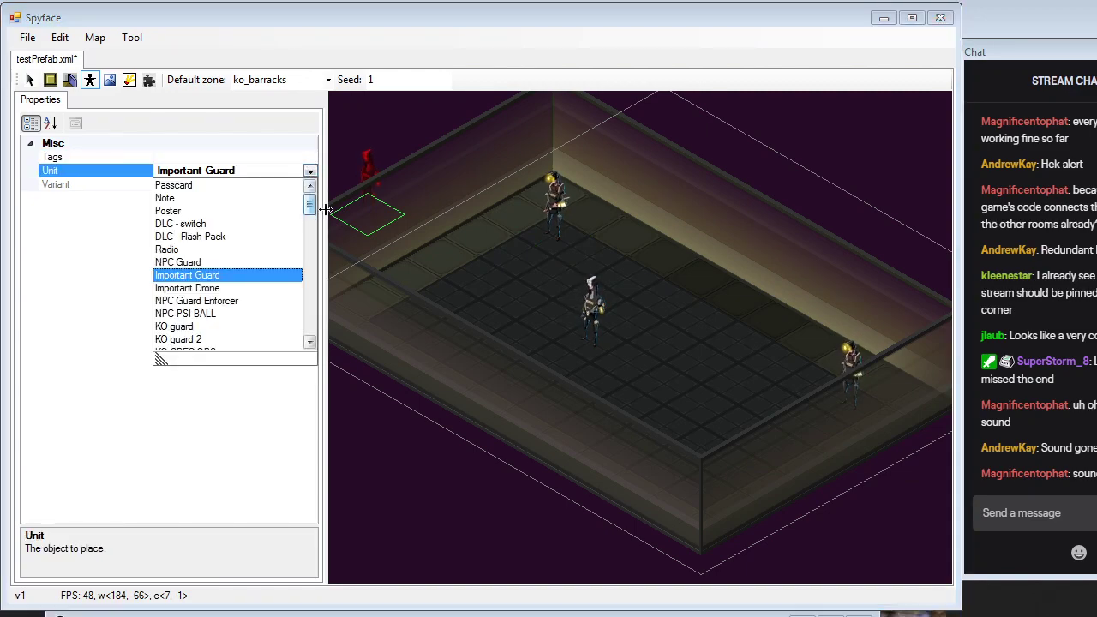
click(507, 608)
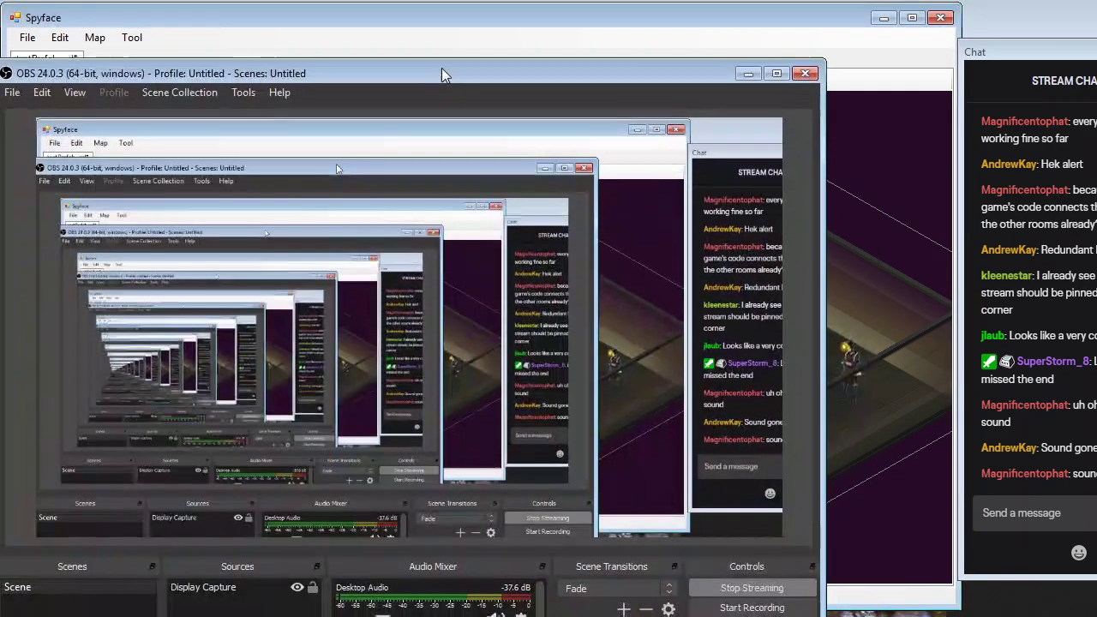
drag(441, 68, 476, 615)
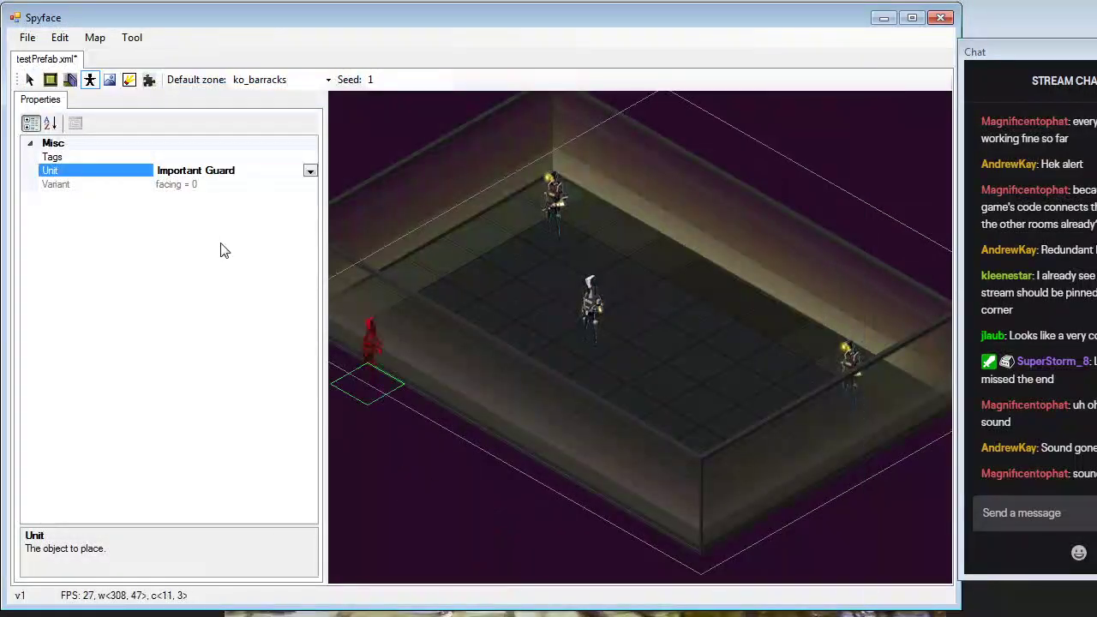
click(312, 173)
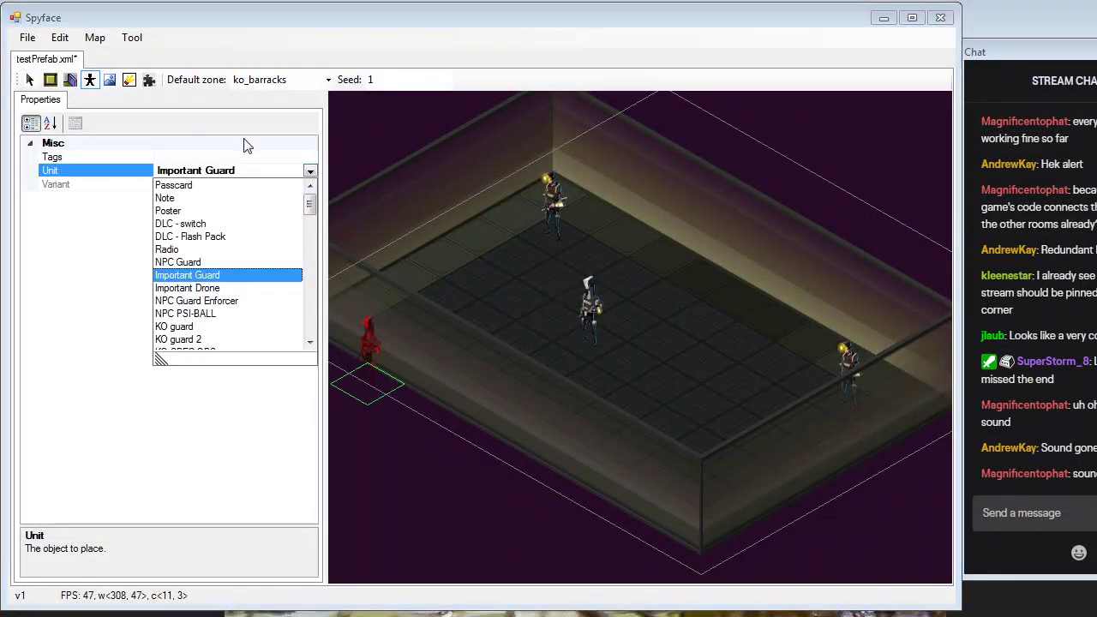
Decorate the floor with an FTM office coffeetable1 and an FTM office verticalfilecabinet1 on opposite sides of the central guard
click(110, 81)
click(110, 80)
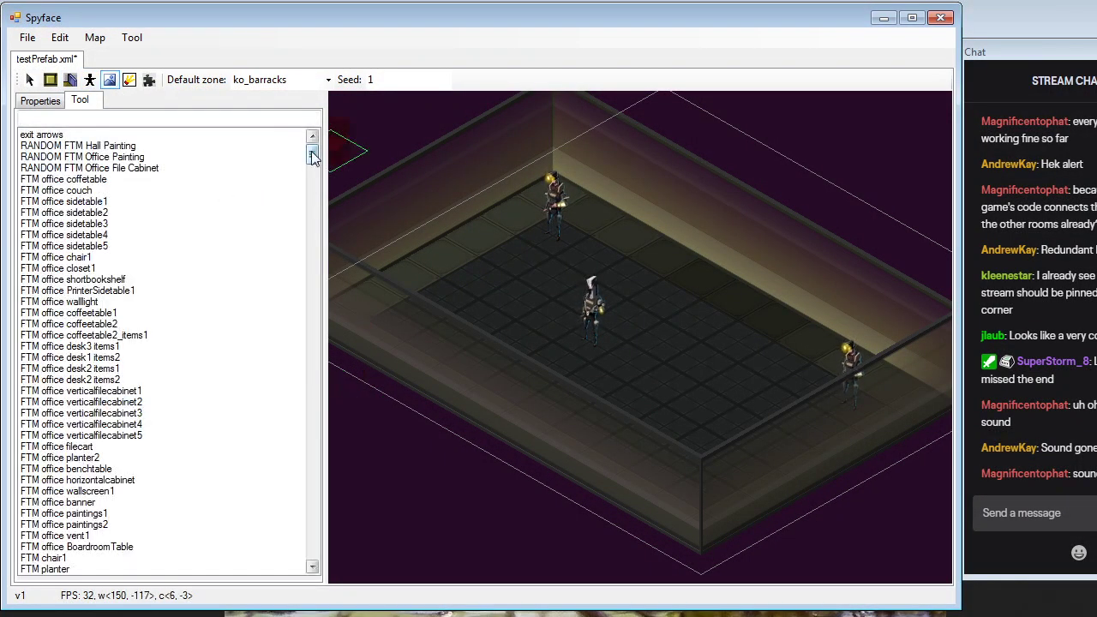
click(69, 313)
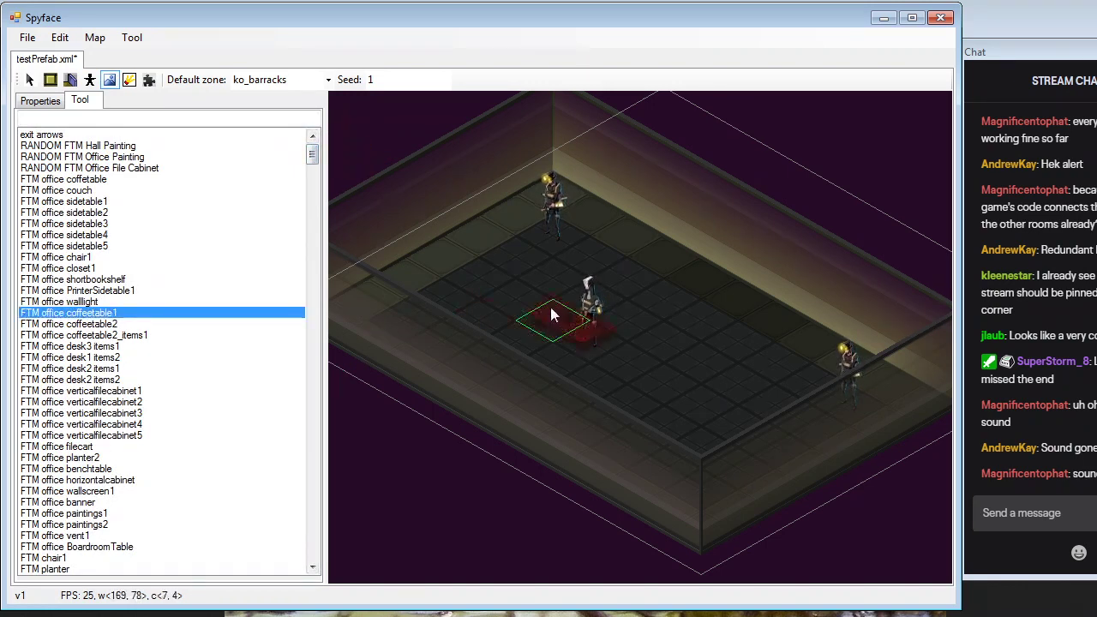
click(487, 290)
click(126, 391)
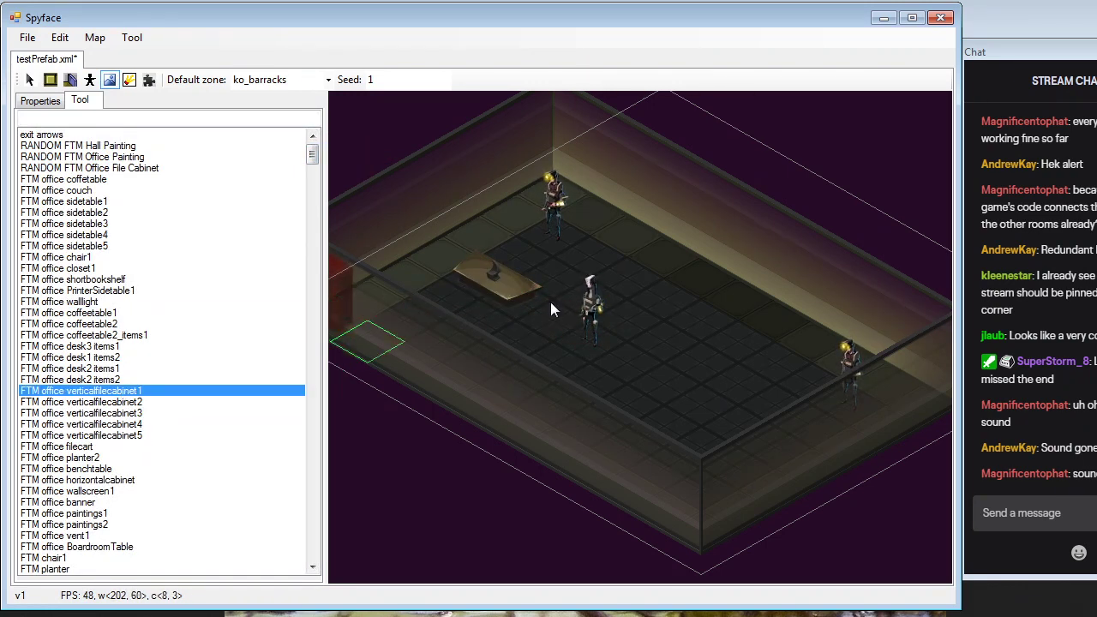
click(673, 289)
Place three FTM office couch props along the room's back wall
click(86, 190)
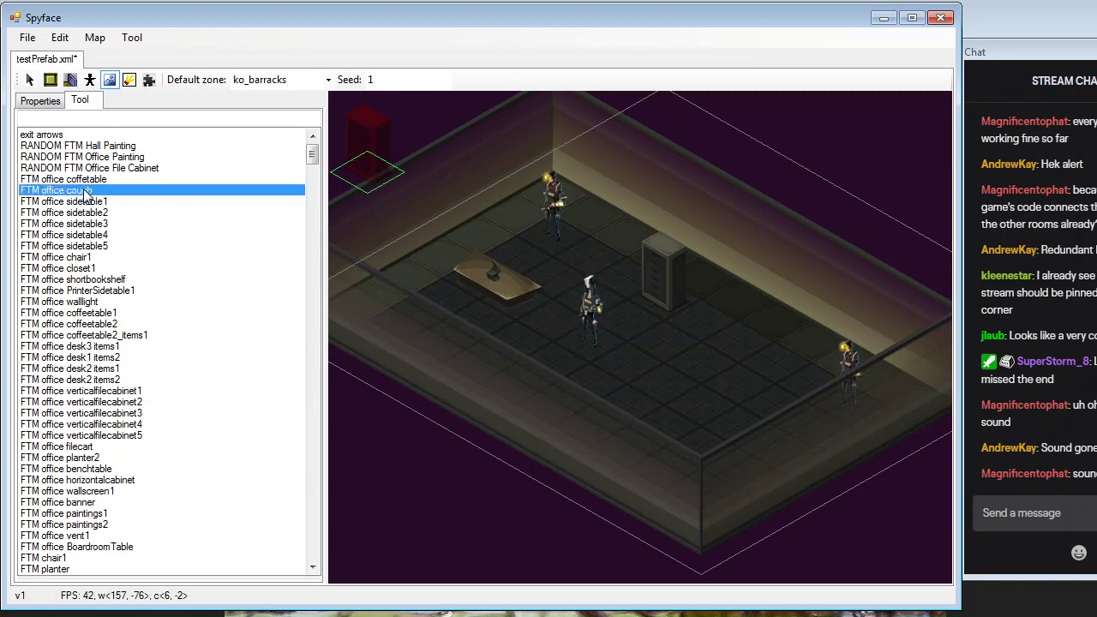
click(587, 230)
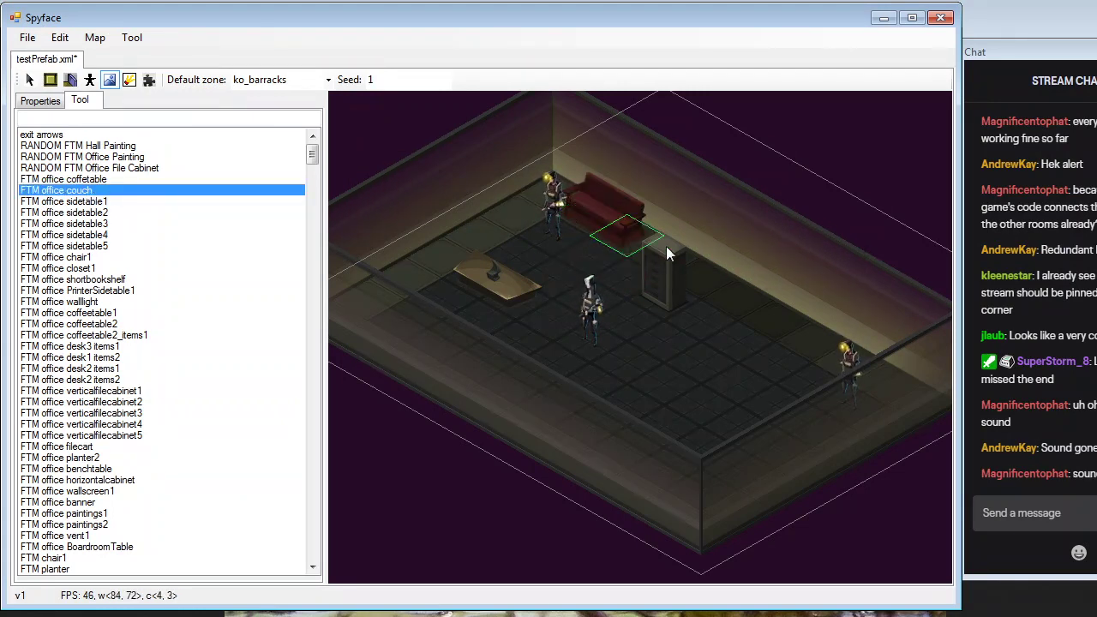
click(843, 352)
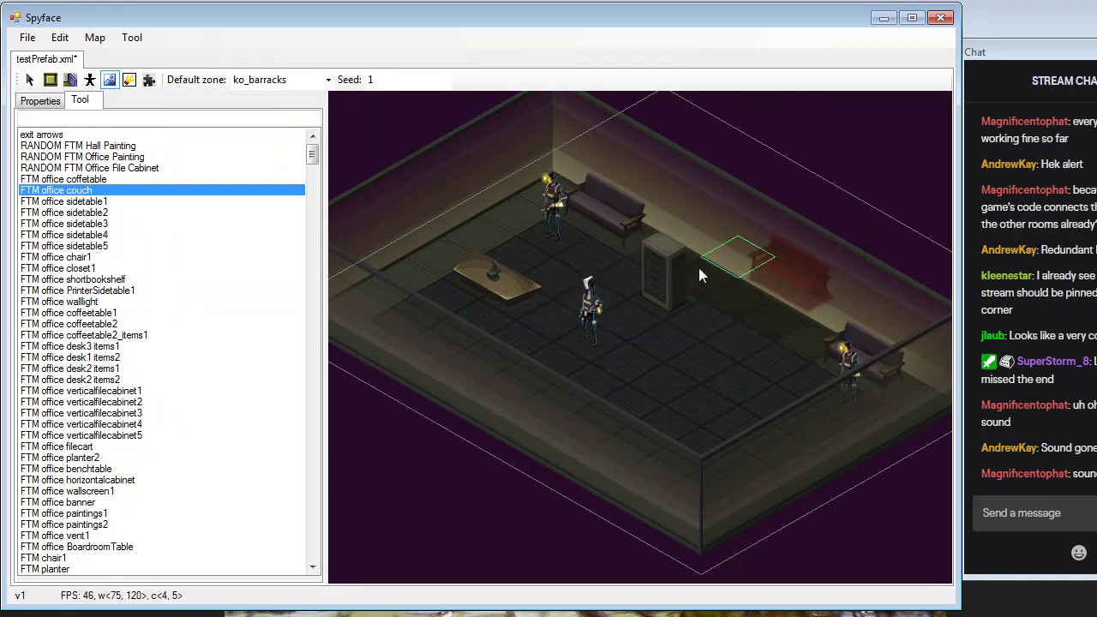
middle_drag(691, 304, 632, 314)
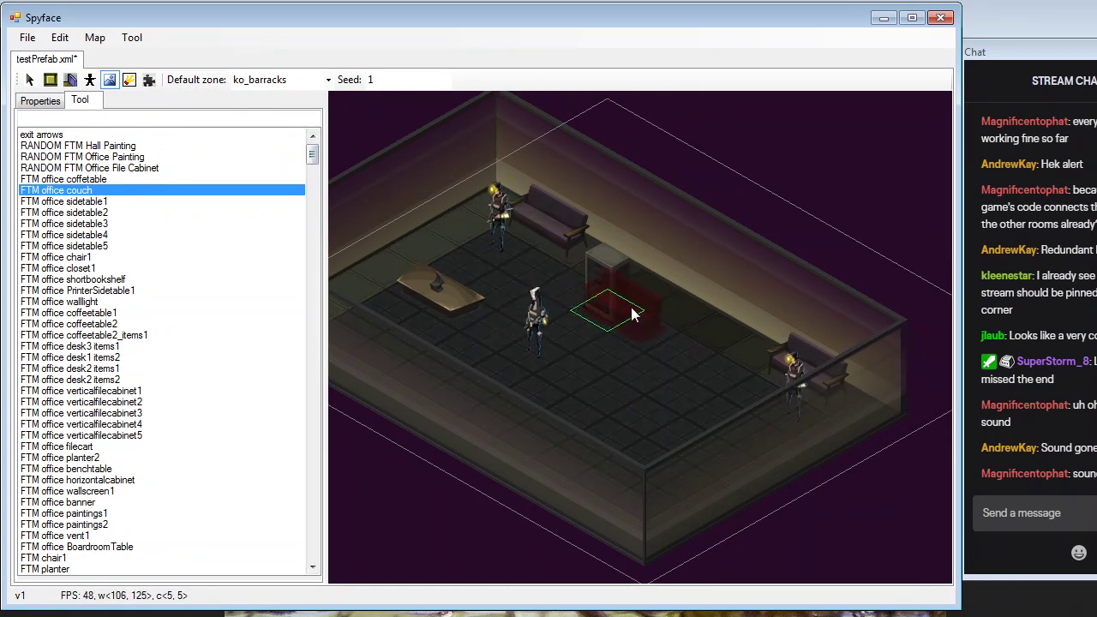
click(708, 343)
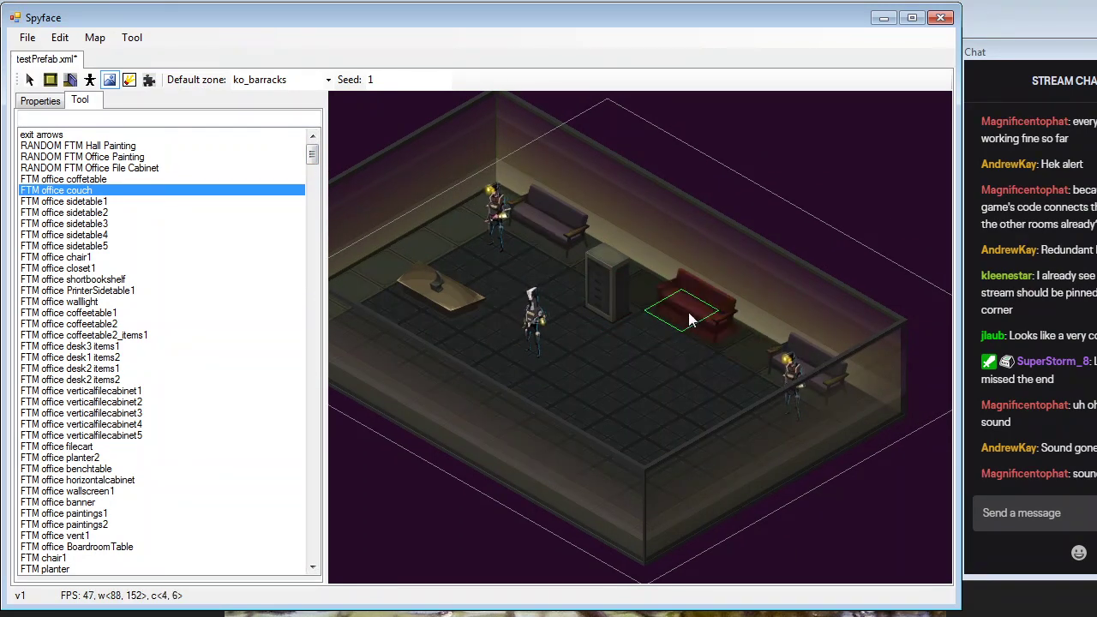
middle_drag(607, 225, 657, 231)
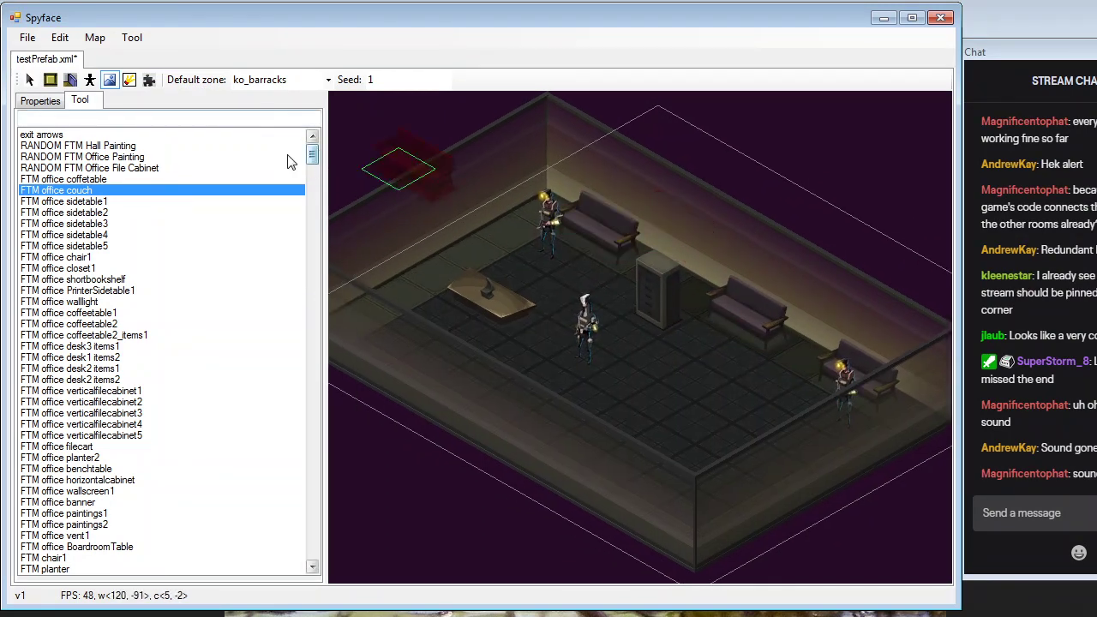
Check the prefab's link markers and move the couch nearest the back corner one tile toward that corner
click(148, 84)
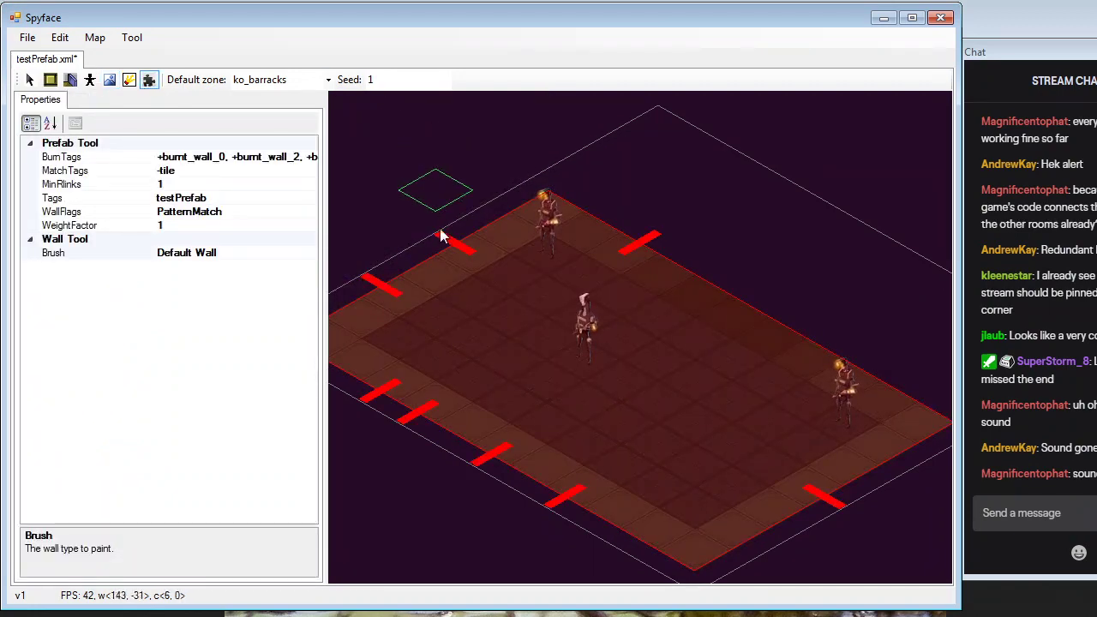
click(31, 80)
click(549, 211)
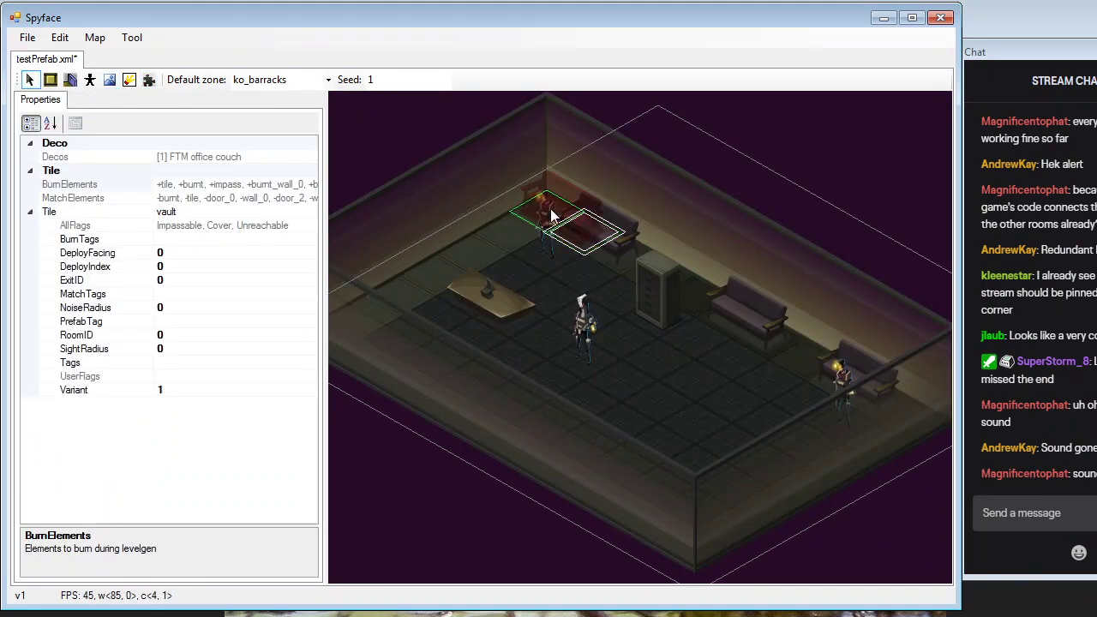
click(149, 82)
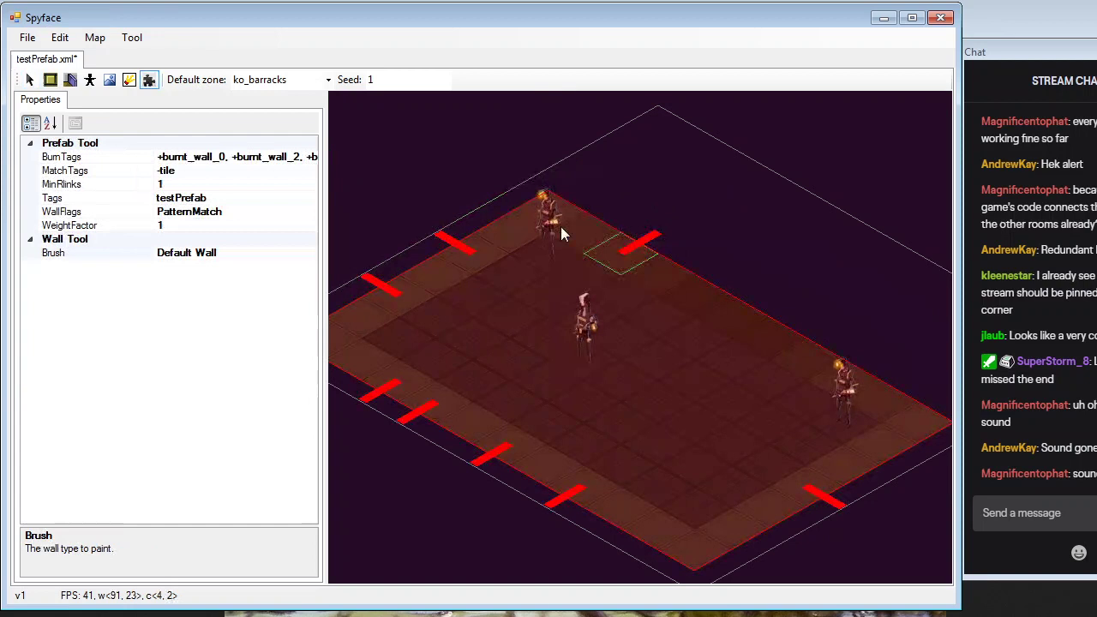
click(31, 81)
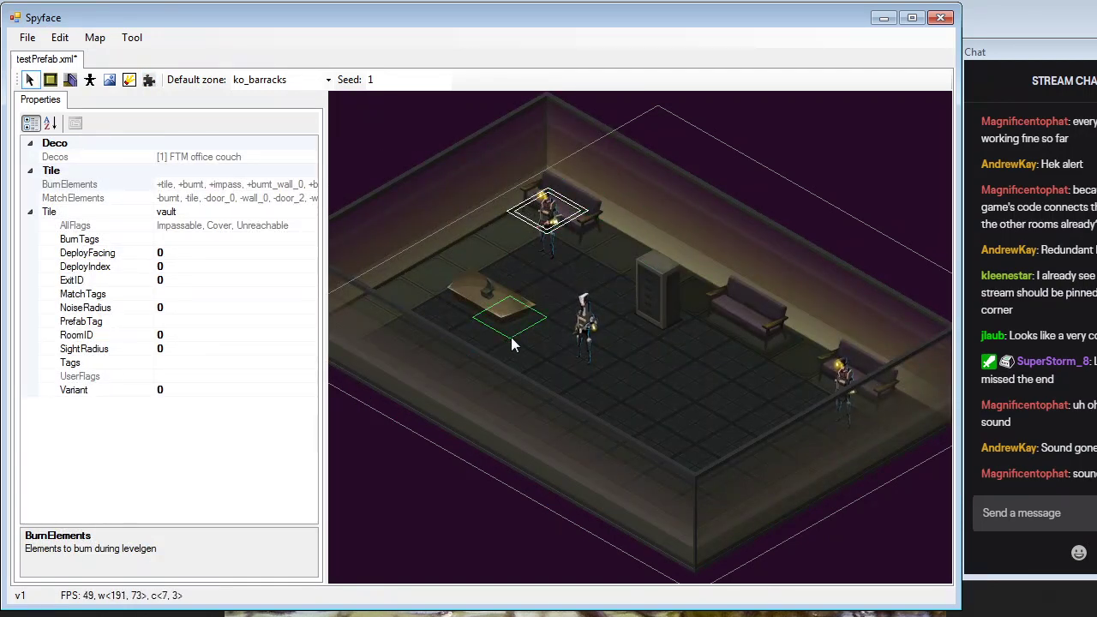
Look through the FTM office, hall and lab entries of the decoration list for a lamp
click(109, 79)
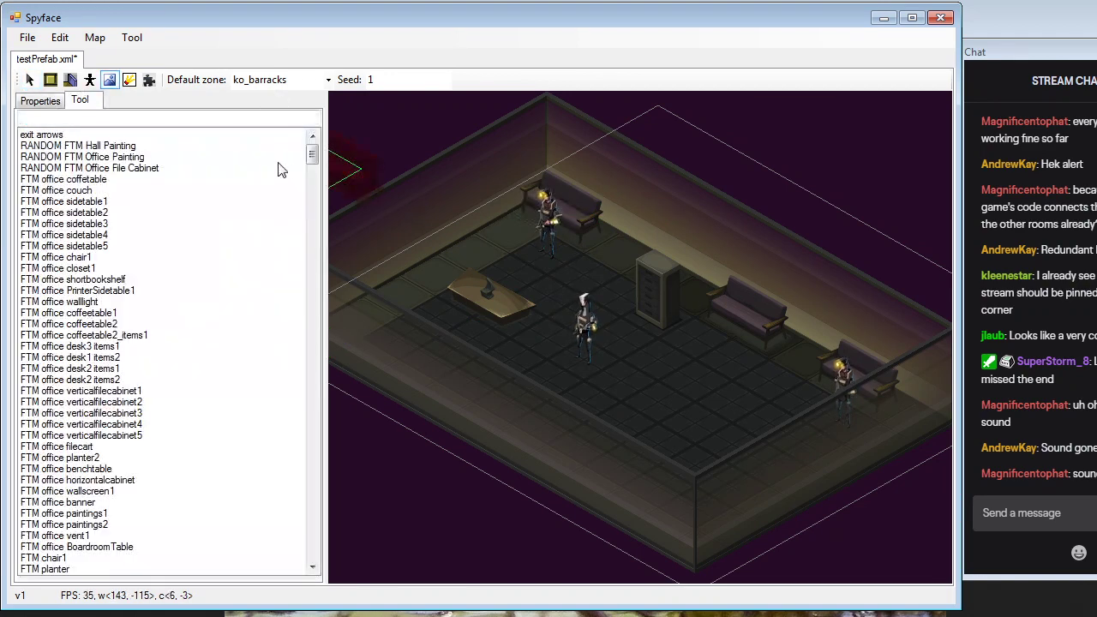
mouse_move(315, 161)
mouse_down()
mouse_move(314, 186)
mouse_move(311, 163)
mouse_up()
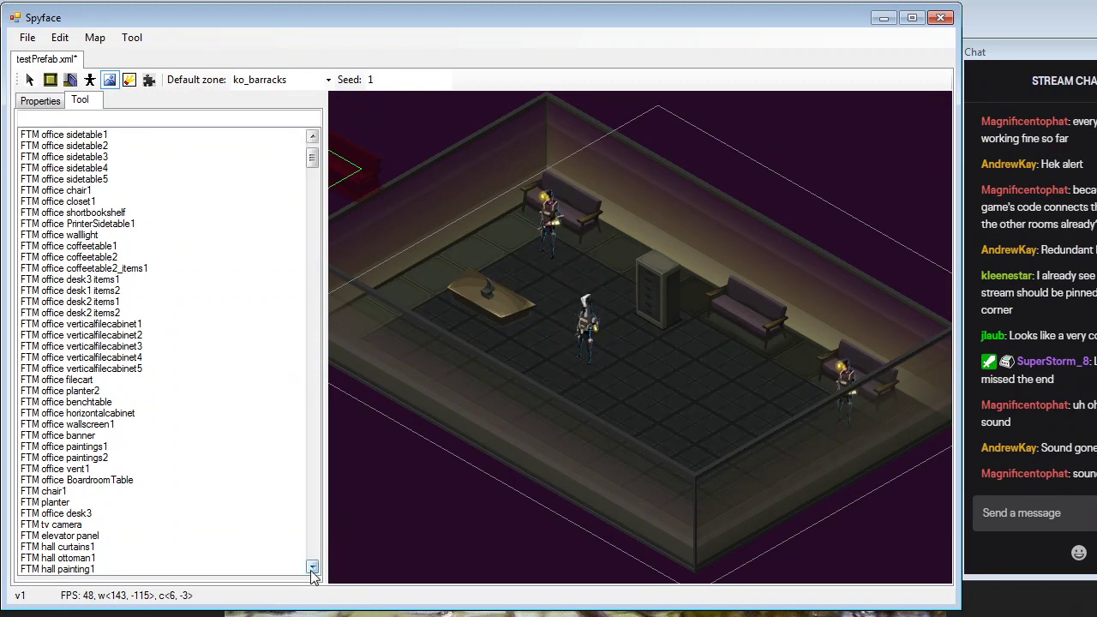
scroll(313, 573, down, 7)
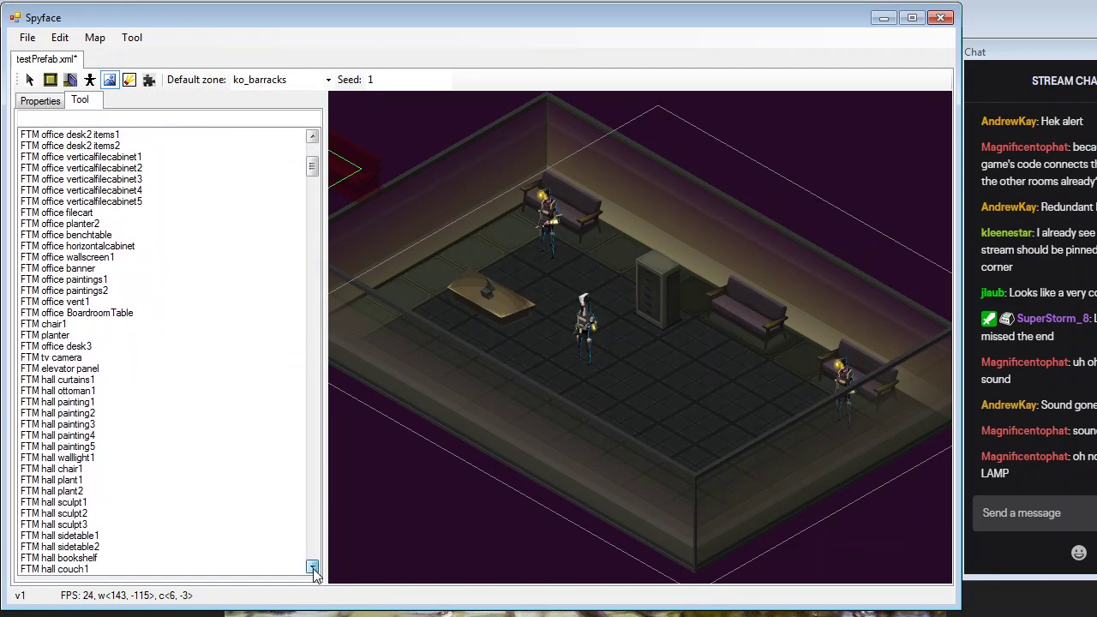
click(314, 571)
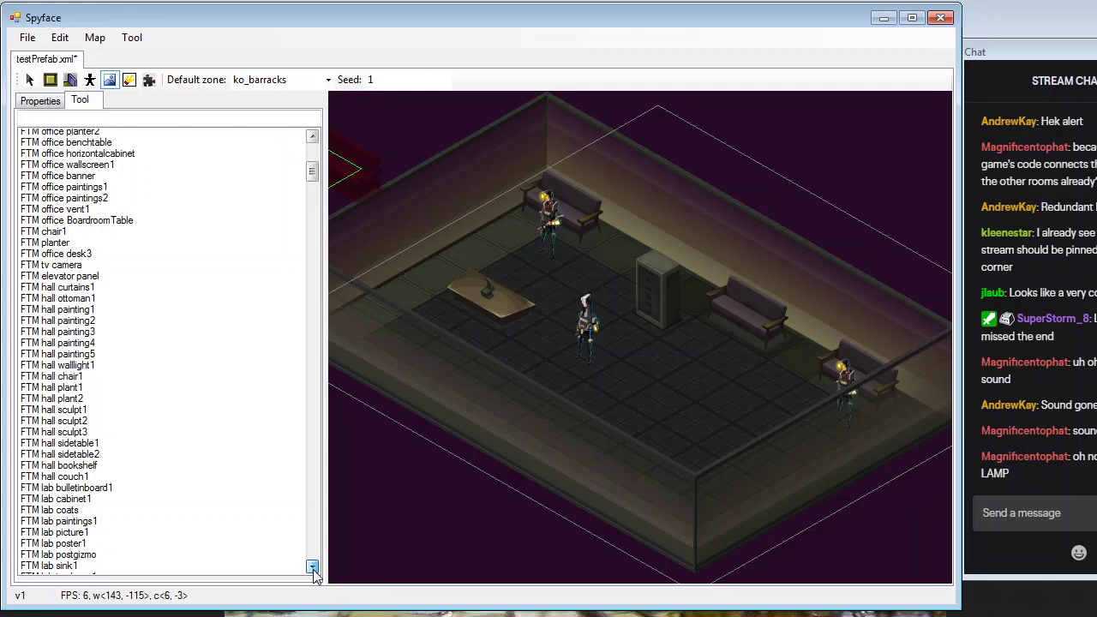
click(313, 571)
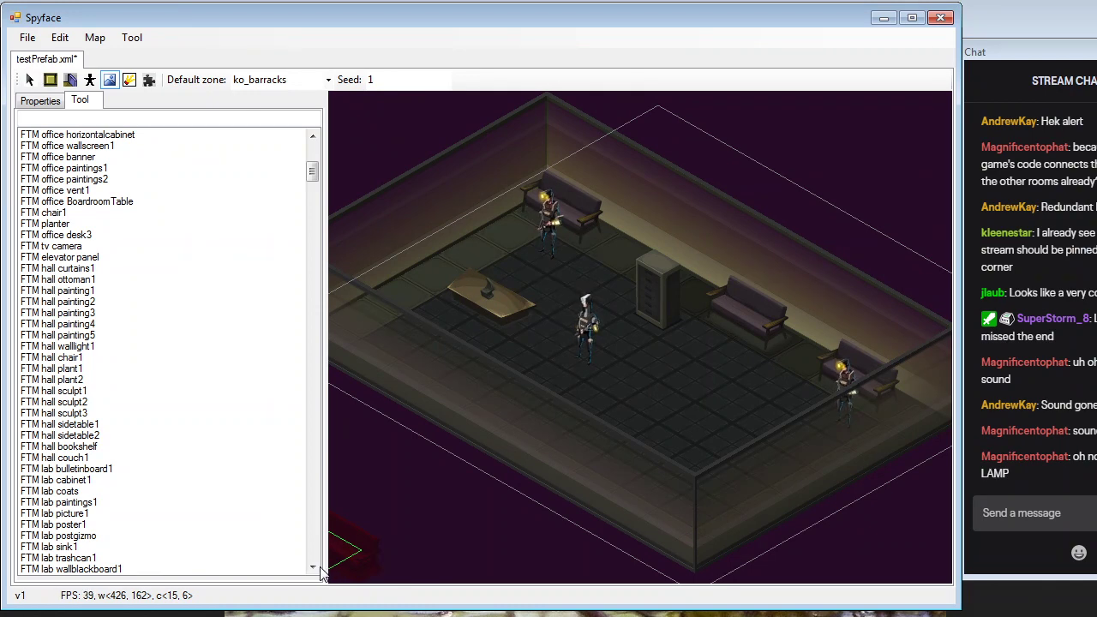
drag(313, 570, 313, 571)
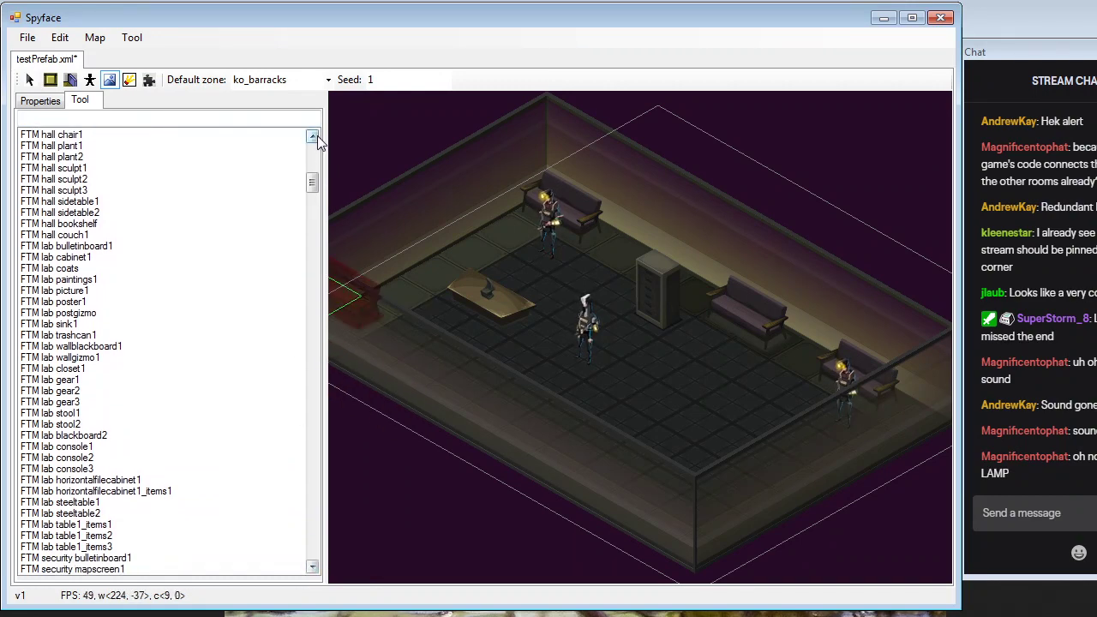
drag(313, 139, 314, 140)
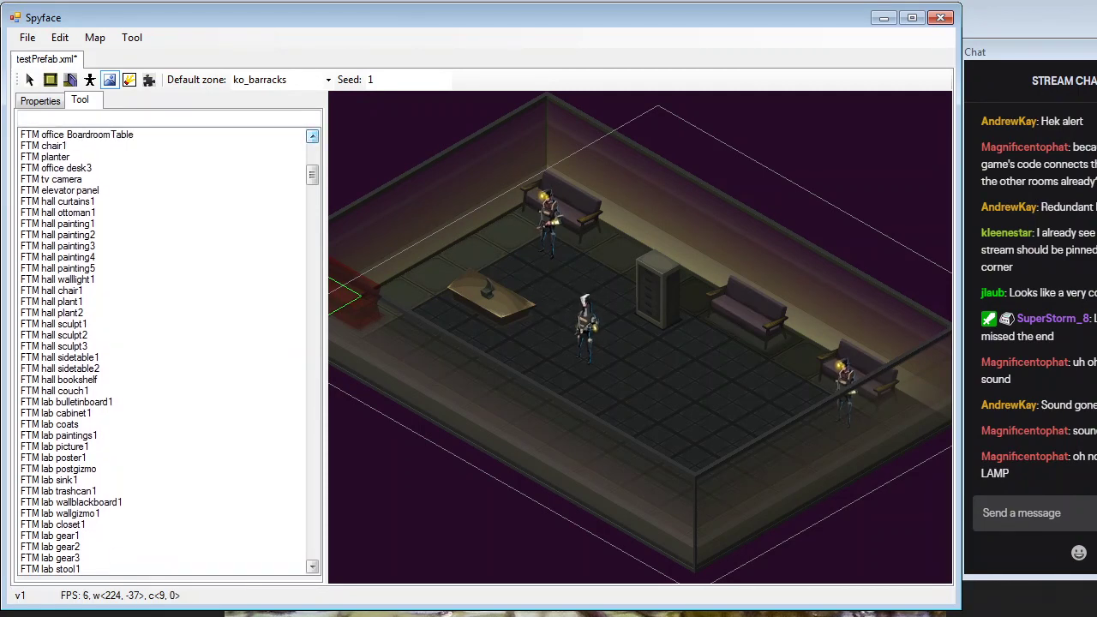
Switch to the Spyface folder in Windows Explorer, open spyface_decolist.txt in Notepad and search it for "lamp"
key(alt+Tab)
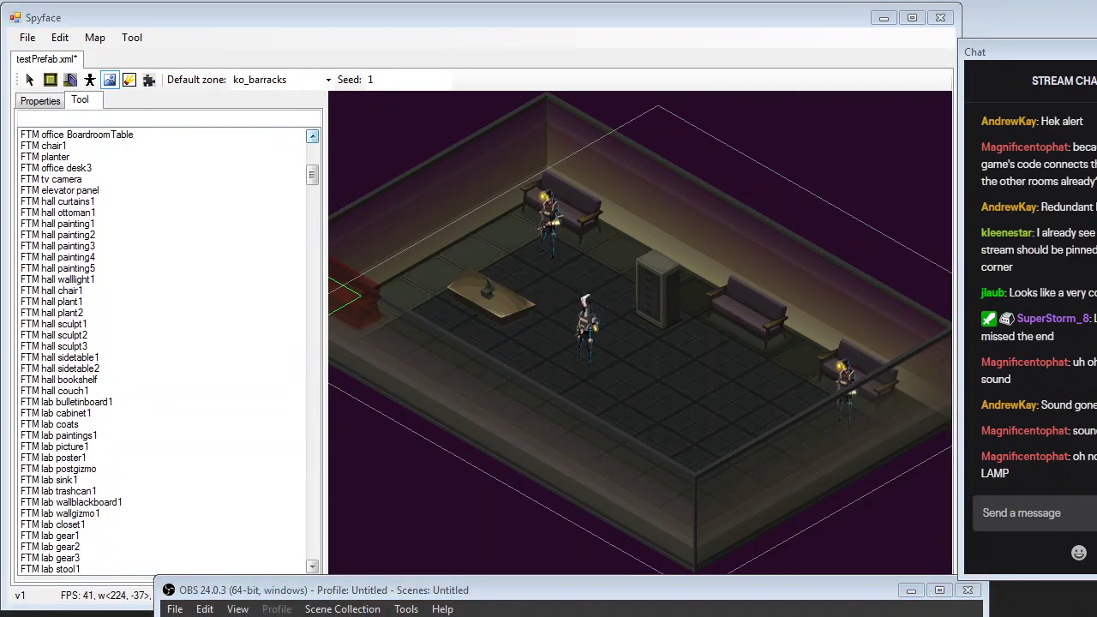
key(alt+Tab)
click(433, 73)
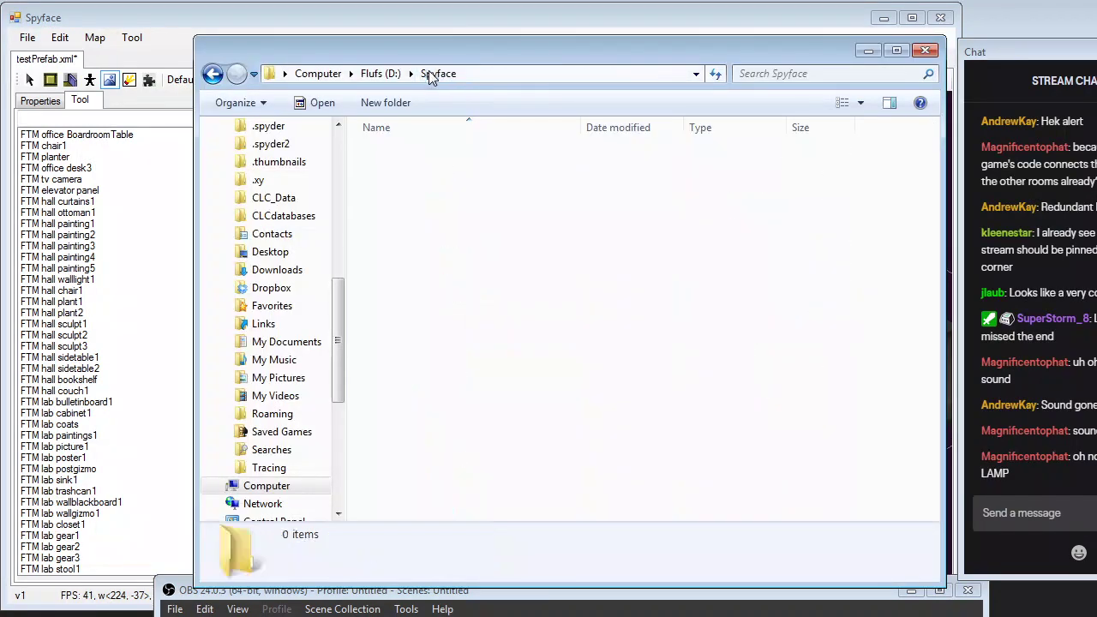
double_click(433, 206)
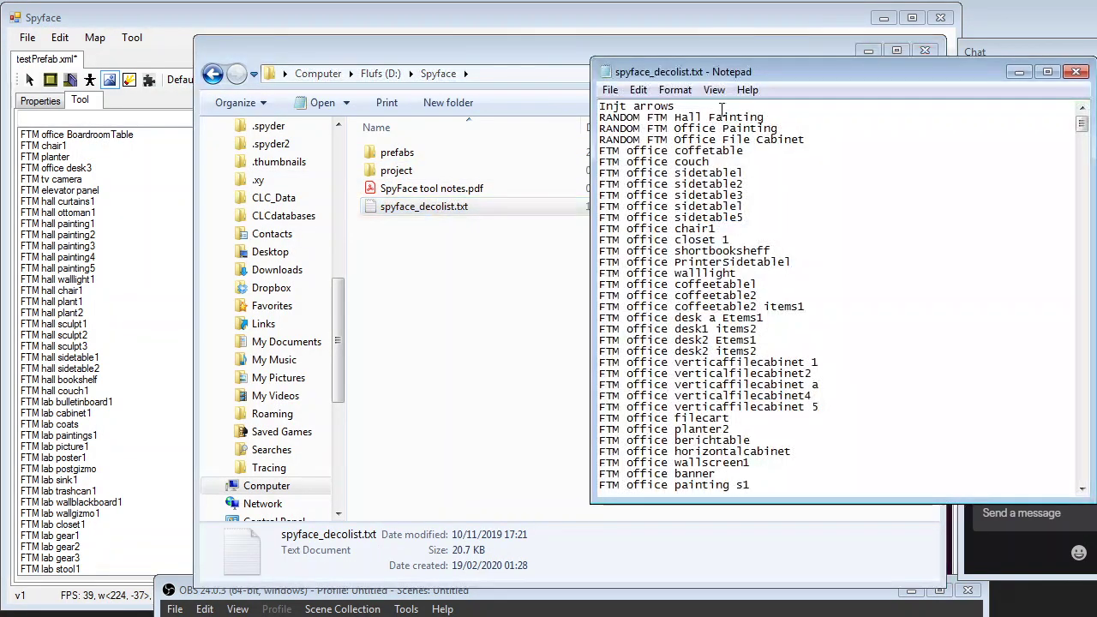
key(ctrl+f)
text(lamp)
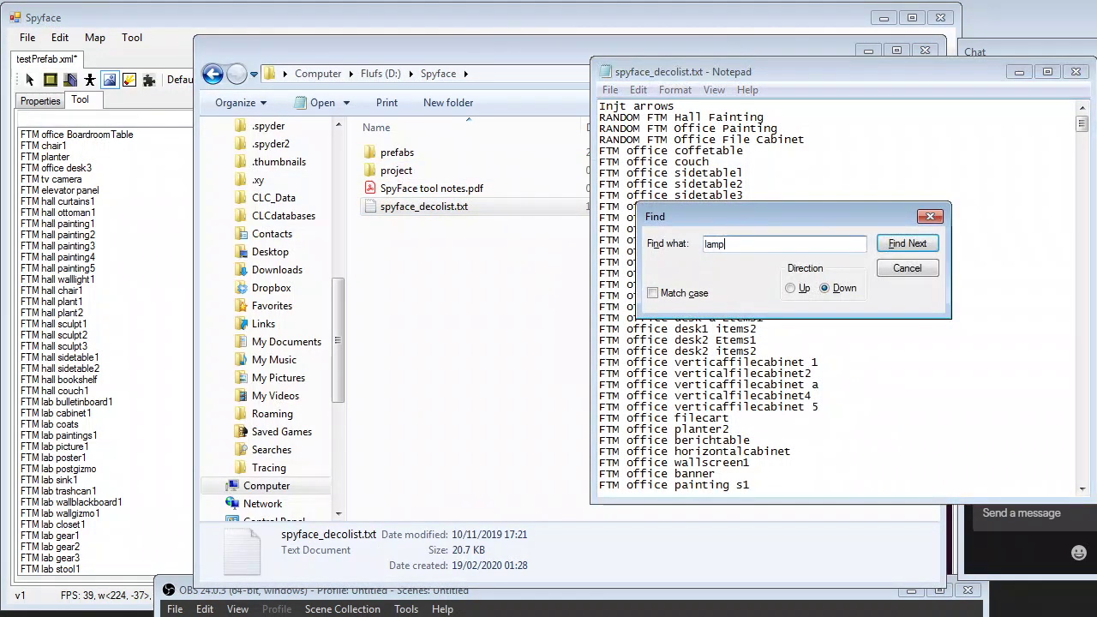
key(Return)
key(Escape)
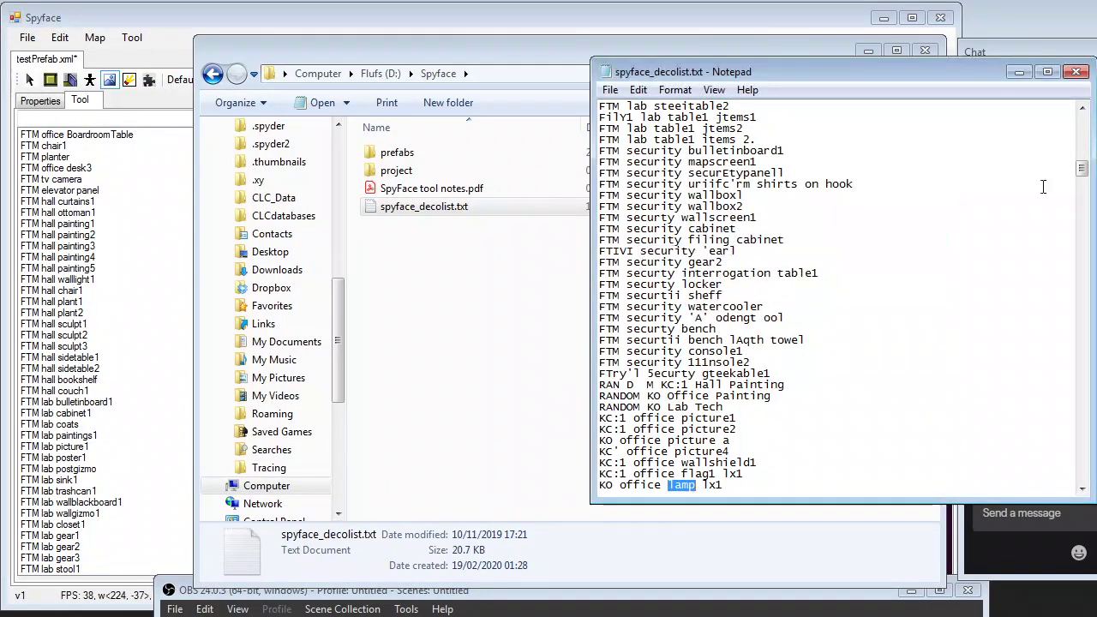
Switch back to Spyface and look through the FTM office decorations, picking out FTM office walllight
click(1024, 74)
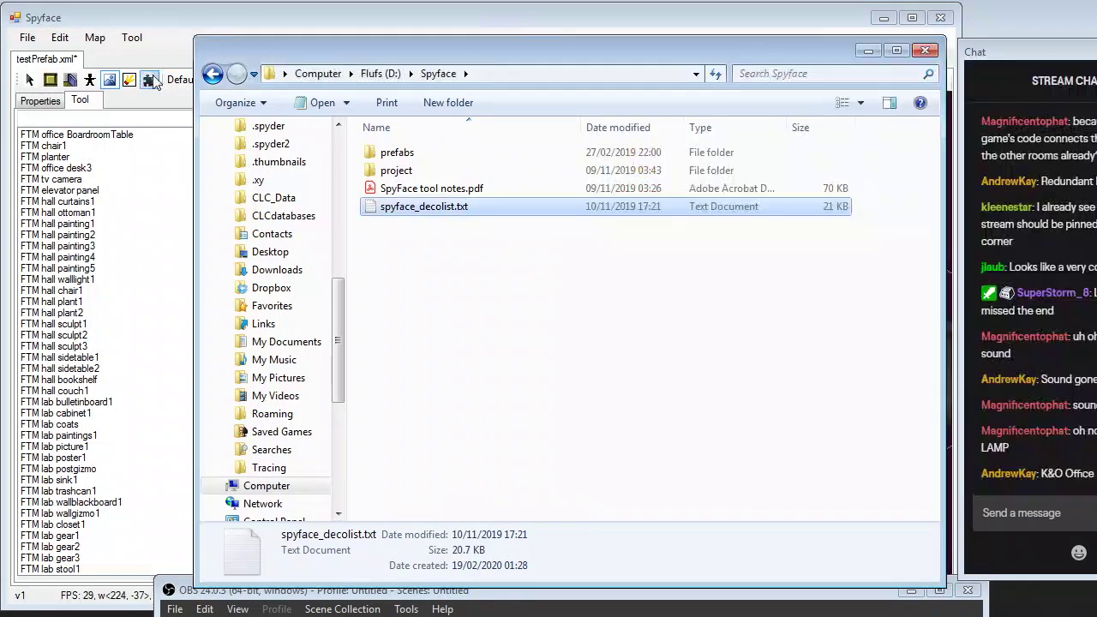
click(103, 418)
scroll(77, 325, up, 5)
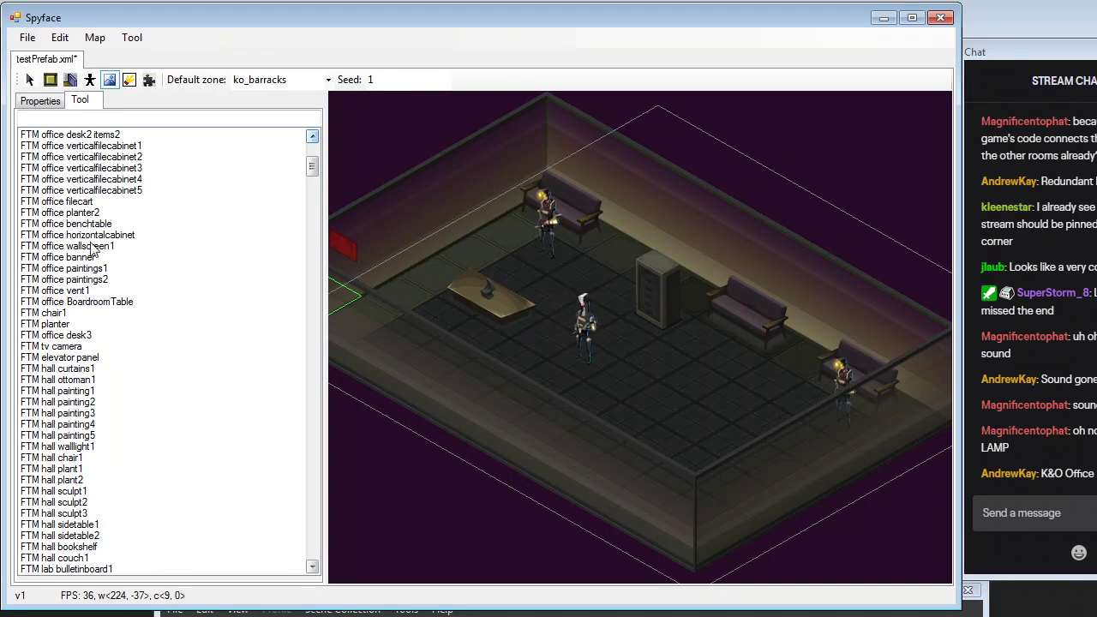
scroll(94, 249, up, 3)
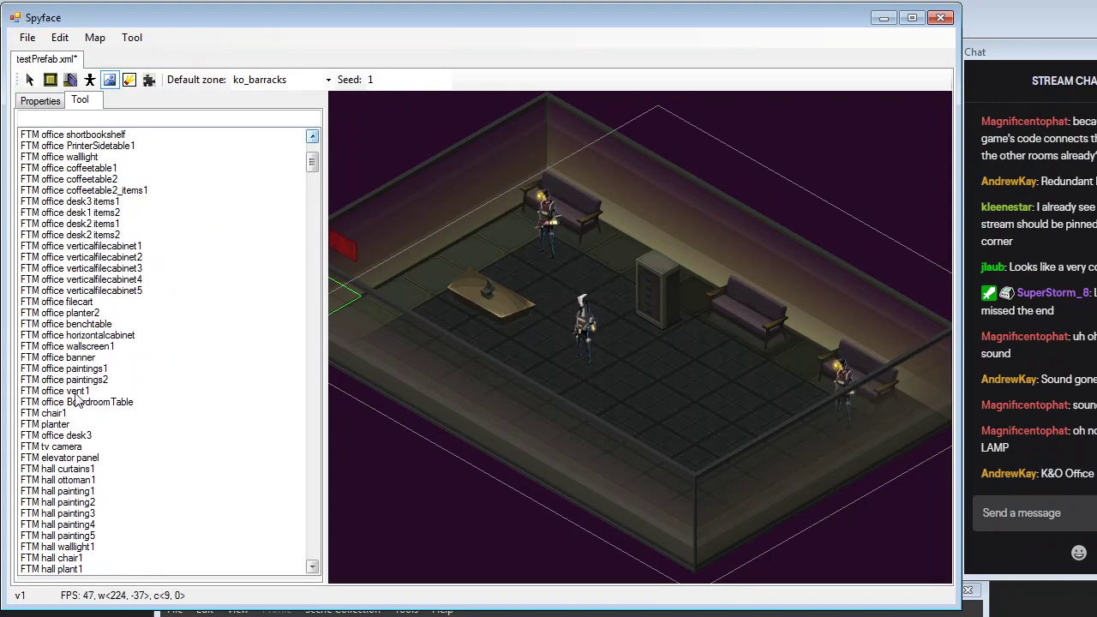
scroll(75, 396, up, 4)
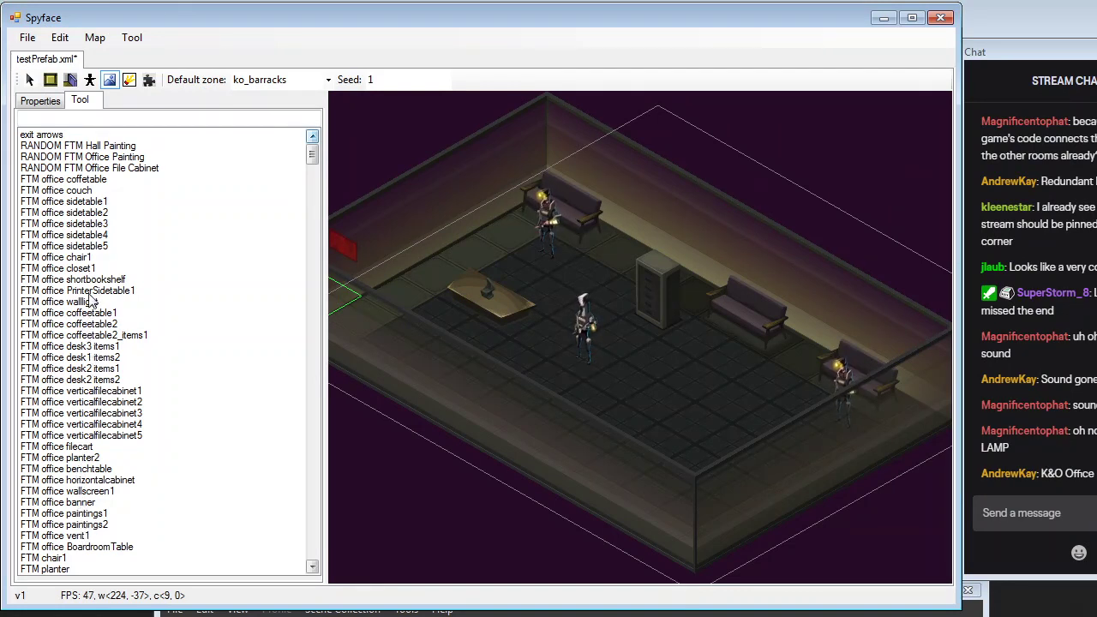
scroll(86, 199, down, 4)
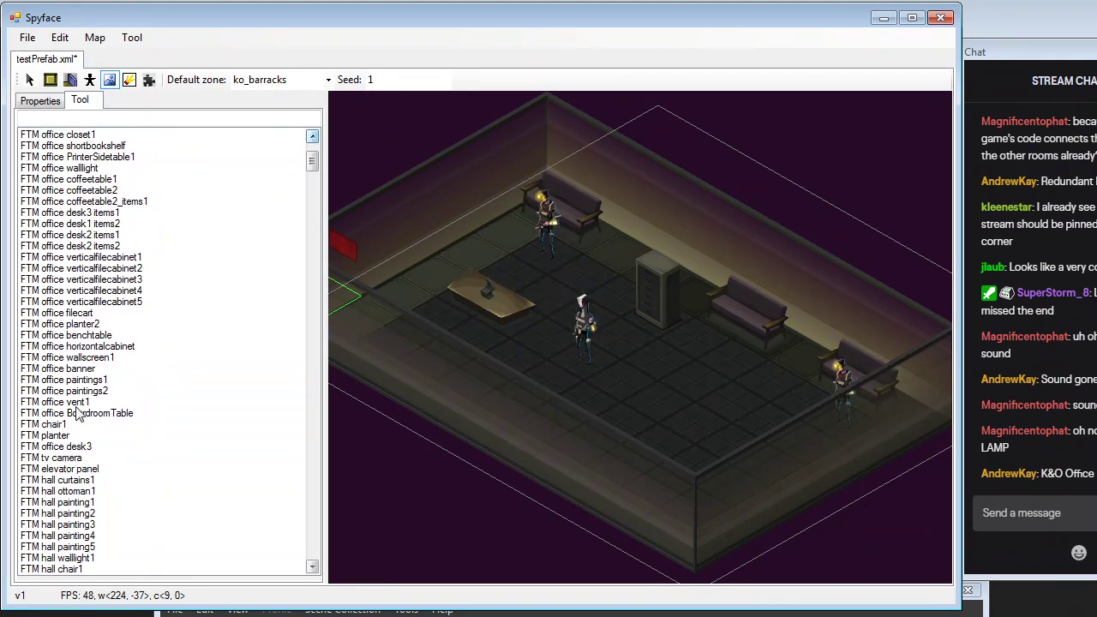
drag(78, 378, 86, 291)
scroll(85, 295, up, 3)
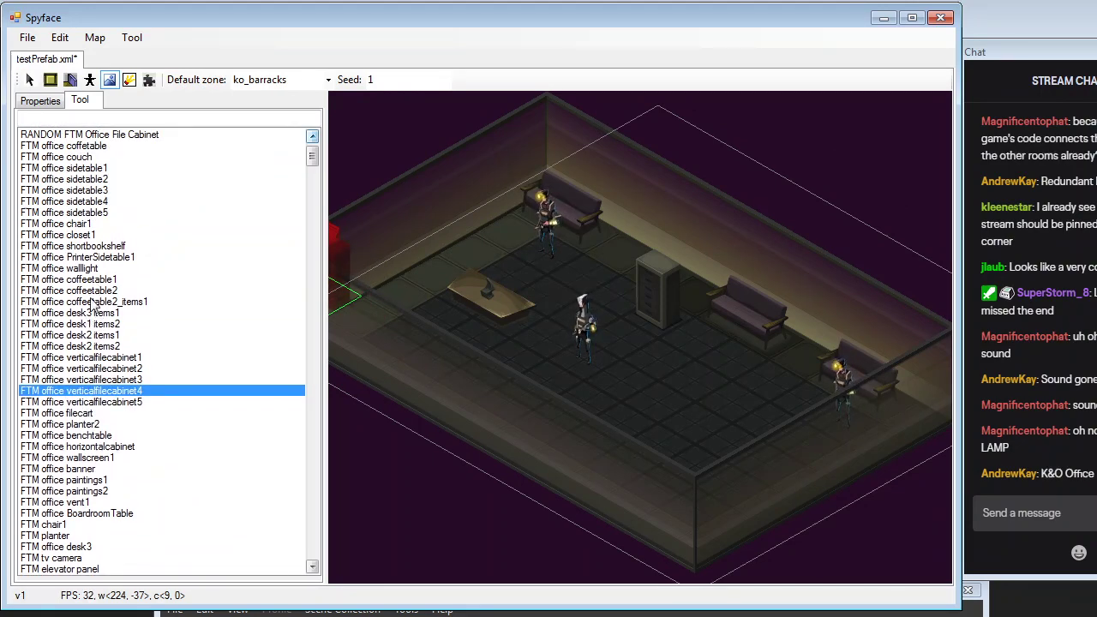
scroll(92, 301, up, 1)
click(92, 301)
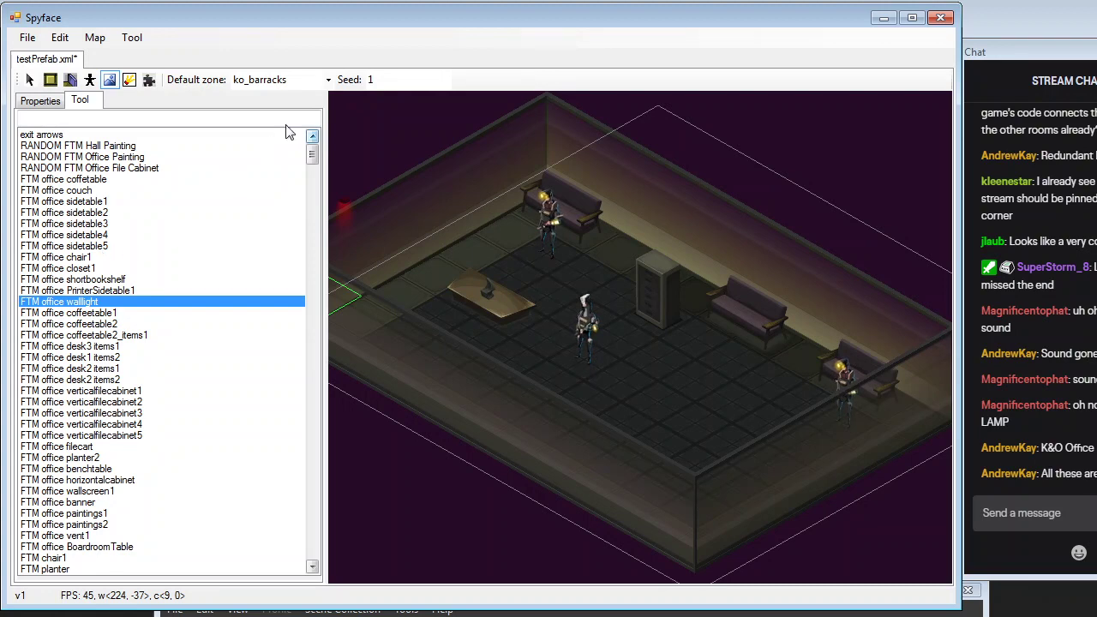
Choose the KO office lamp 1x1 decoration and place one by the side wall behind the coffee table
drag(311, 165, 323, 211)
click(58, 324)
scroll(575, 344, up, 2)
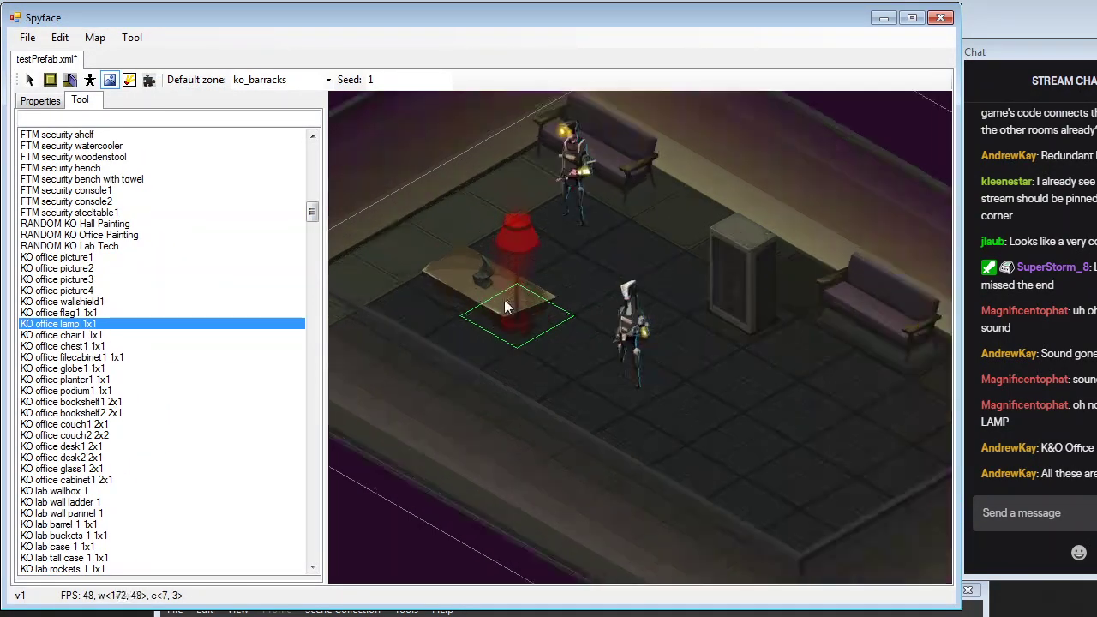
click(389, 254)
middle_drag(880, 491, 828, 464)
scroll(693, 453, down, 1)
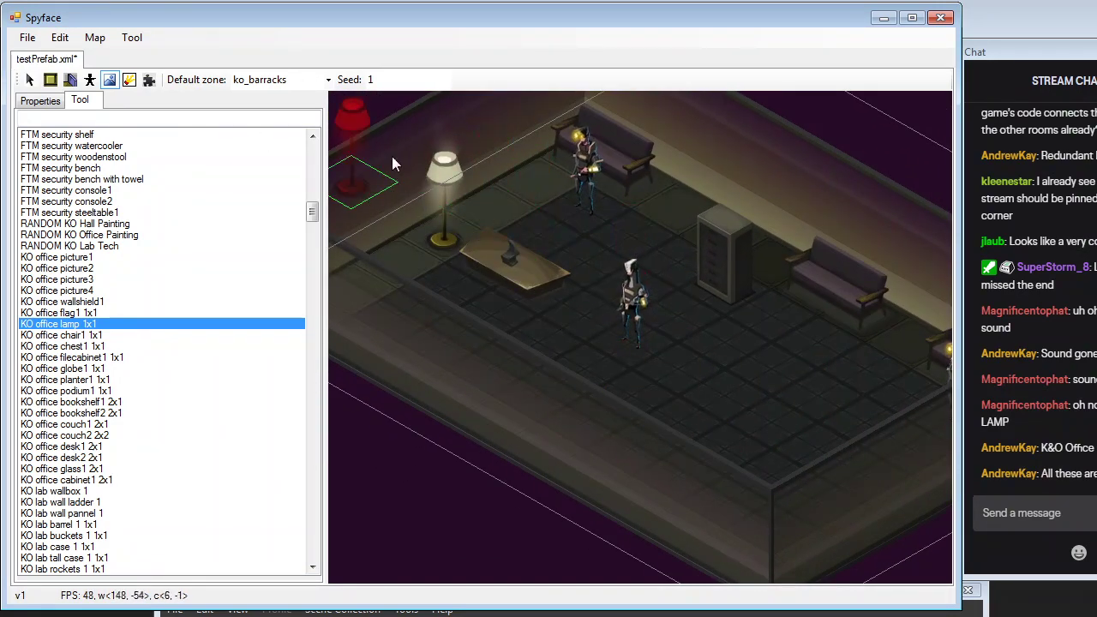
Place two more KO office lamps along the back wall, one on each side of the file cabinet
click(675, 216)
middle_drag(869, 398, 757, 380)
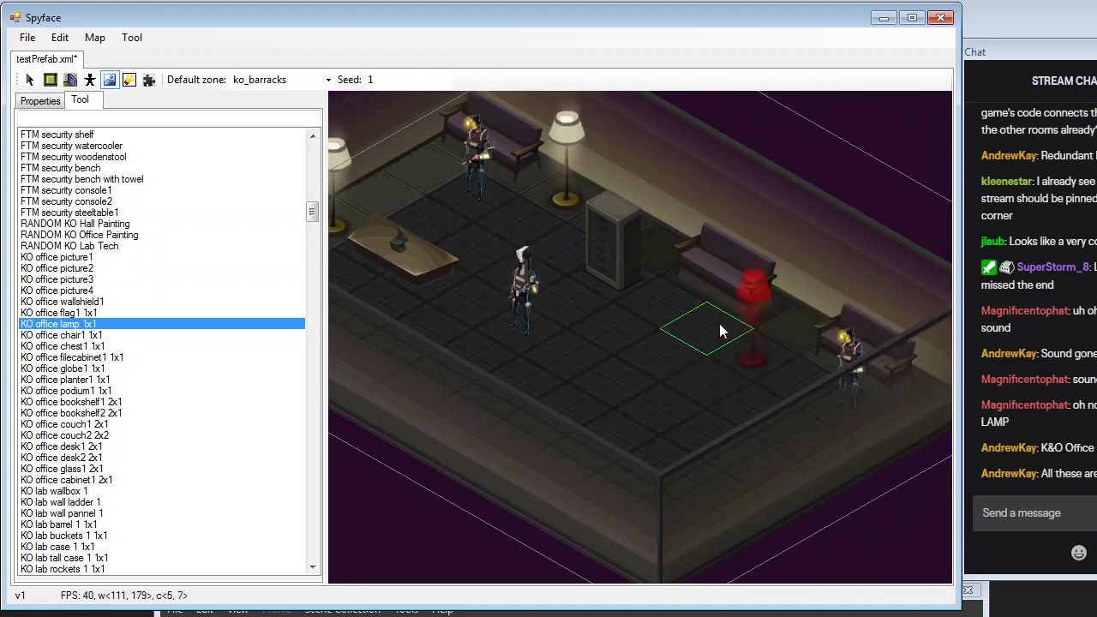
click(678, 262)
middle_drag(678, 263, 858, 358)
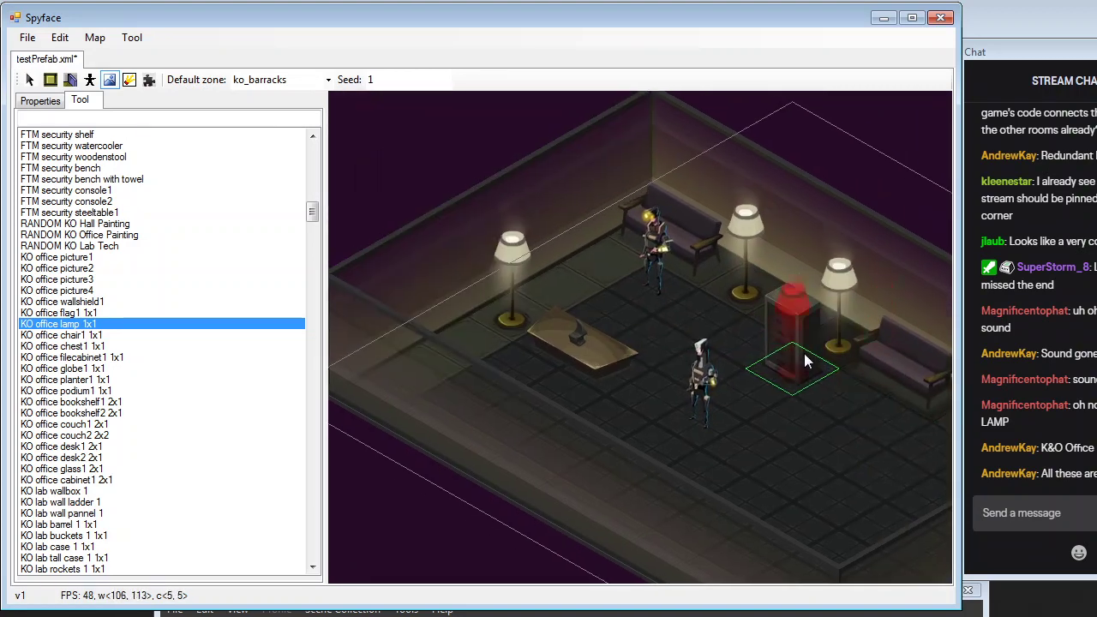
Check the prefab's link markers again and undo the last two lamps placed along the back wall
click(149, 78)
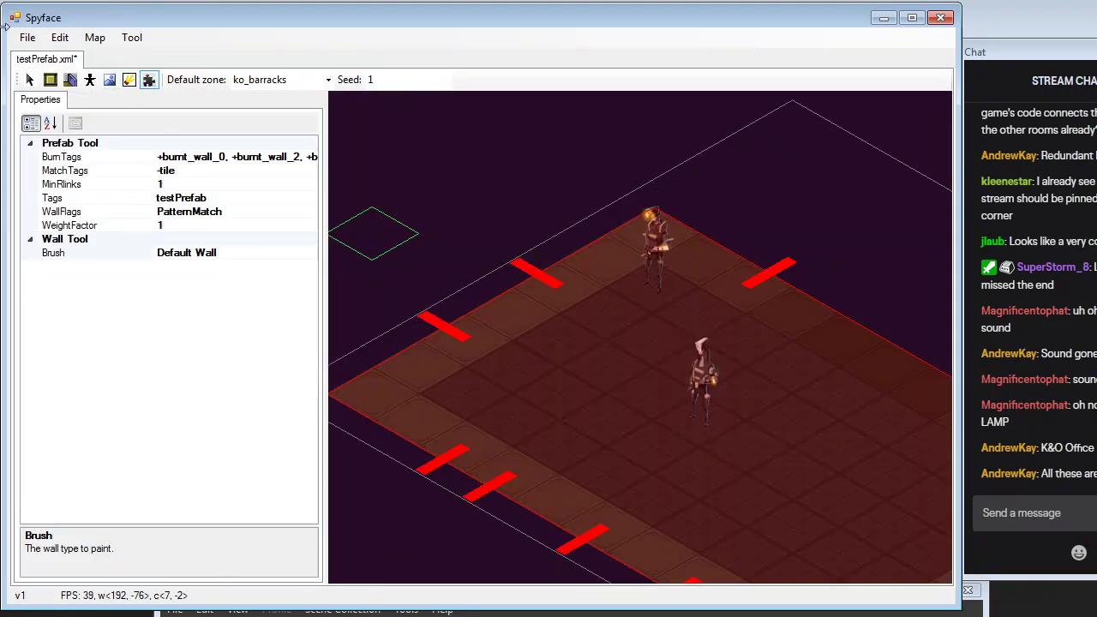
click(31, 80)
middle_drag(782, 391, 598, 341)
key(ctrl+z)
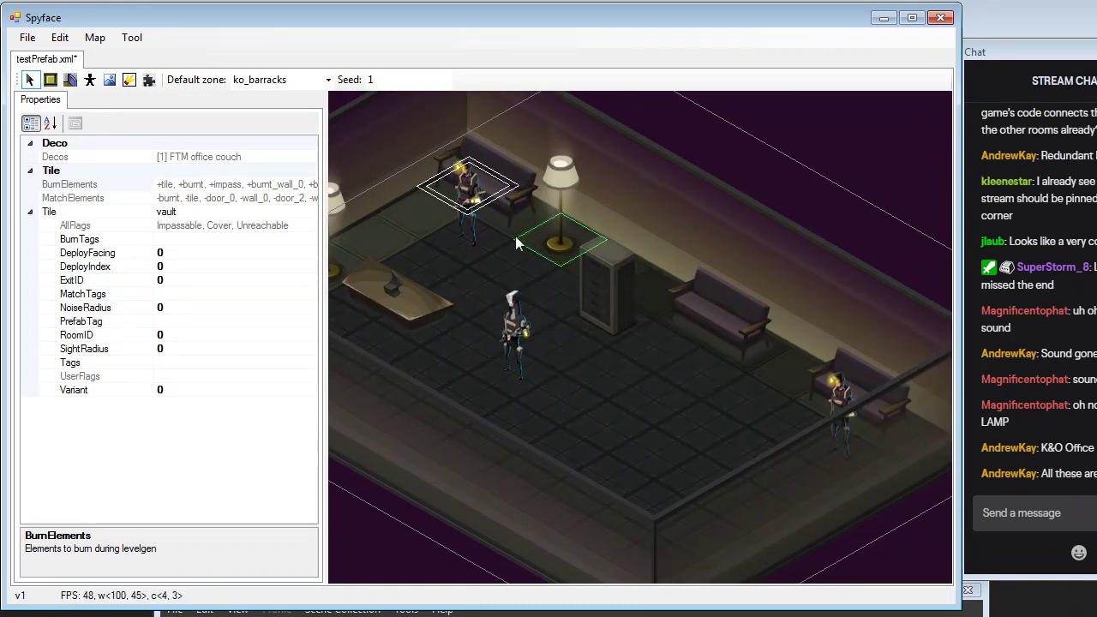
key(ctrl+z)
Place four KO office lamps: before the middle couch, before the central guard, in the front corner and near the coffee table
click(110, 79)
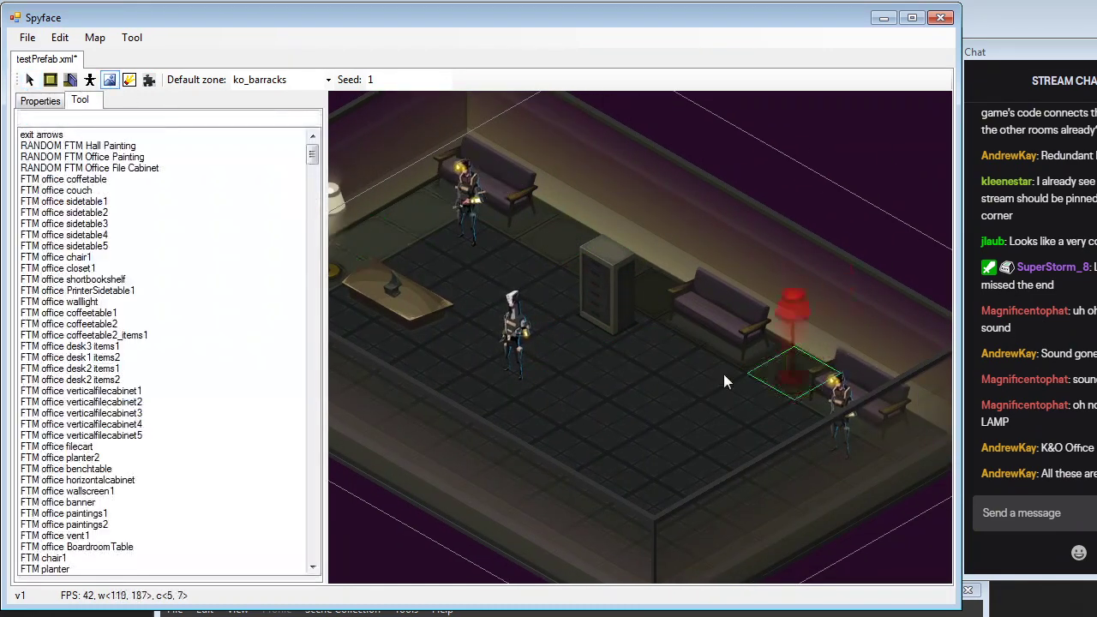
click(656, 416)
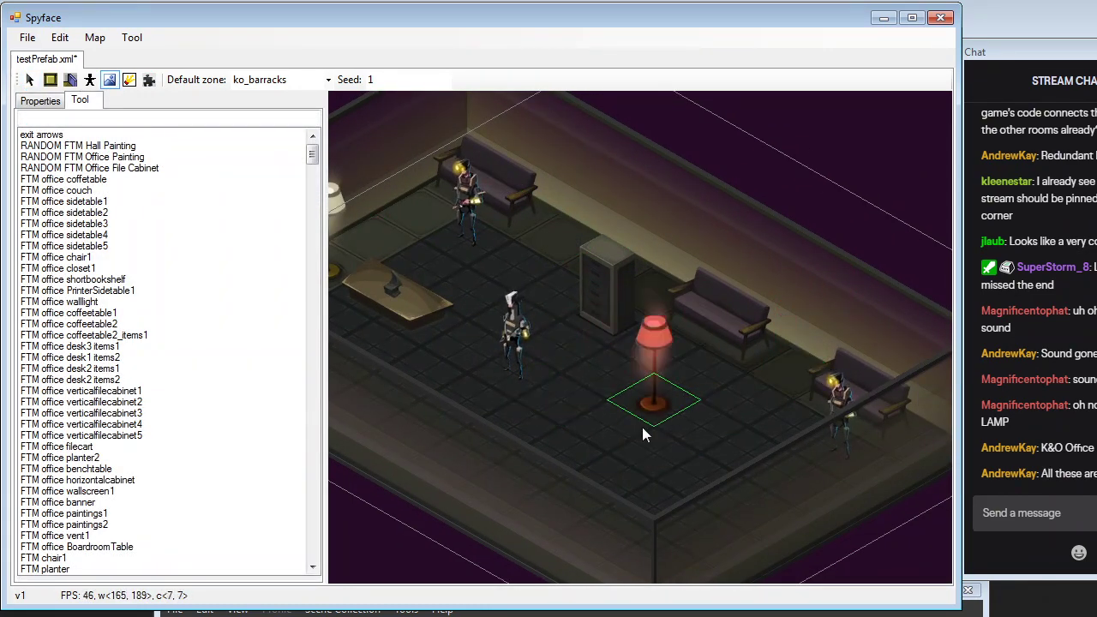
click(512, 441)
click(655, 519)
click(435, 373)
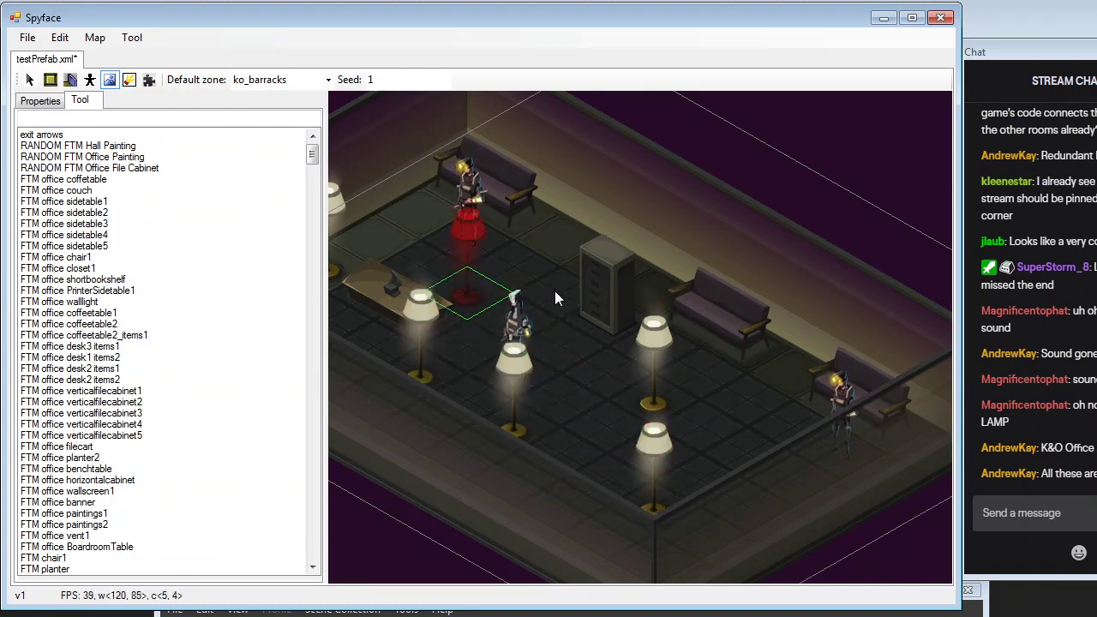
Add one KO office lamp beside the file cabinet and another right next to the coffee table
click(557, 293)
key(a)
click(457, 343)
scroll(751, 397, down, 1)
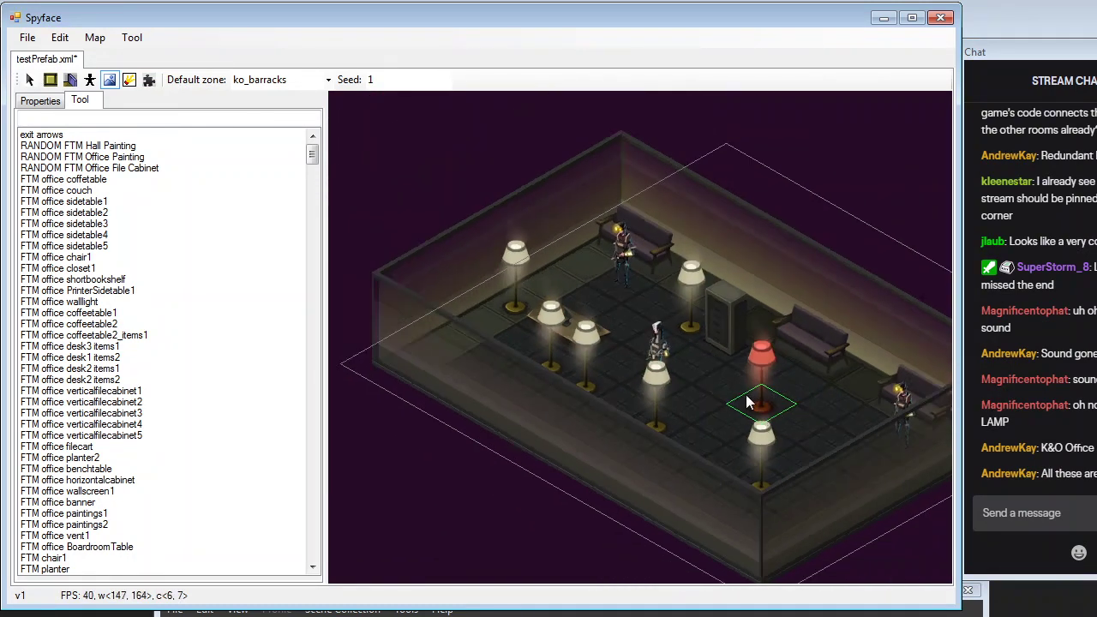
key(d)
key(s)
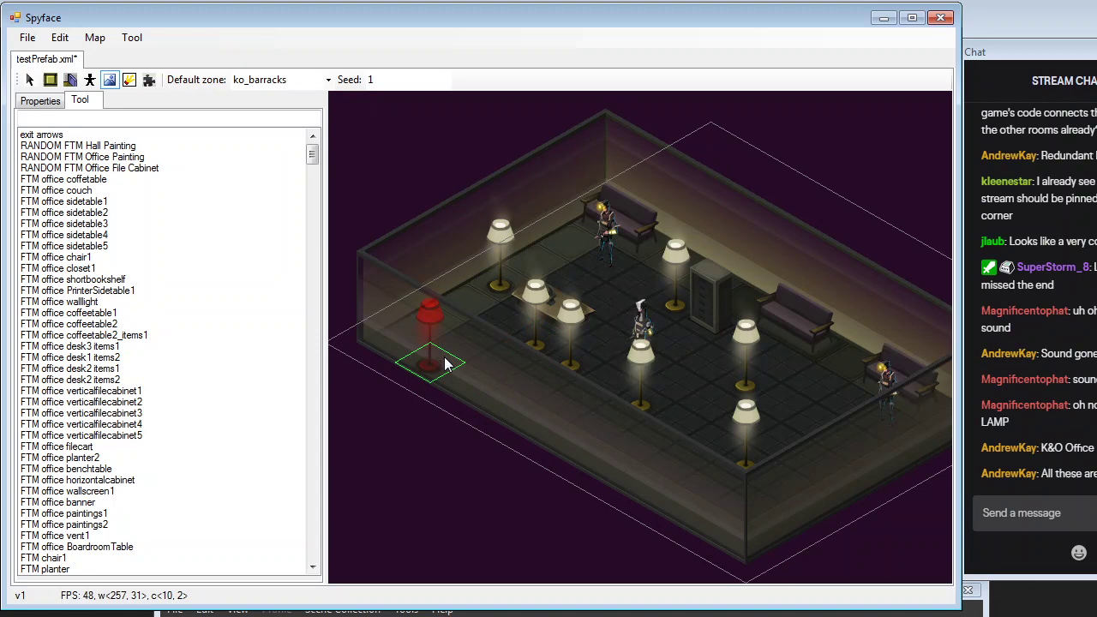
click(395, 339)
middle_drag(827, 390, 680, 347)
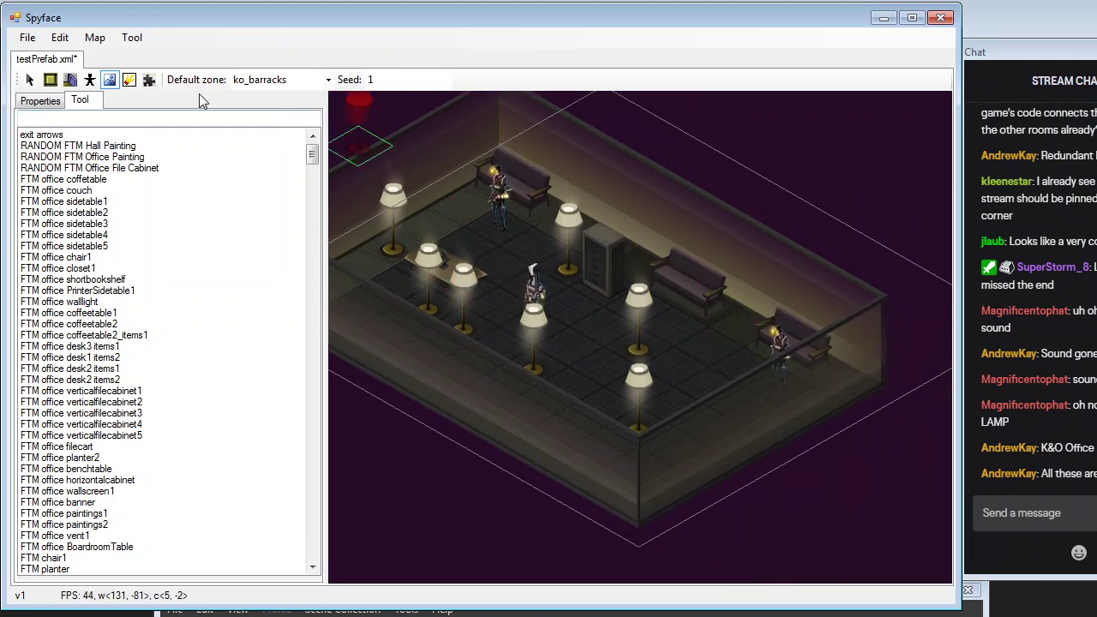
Check the prefab's link markers and the furnished room once more, and save testPrefab.xml
click(145, 81)
middle_drag(634, 240, 777, 254)
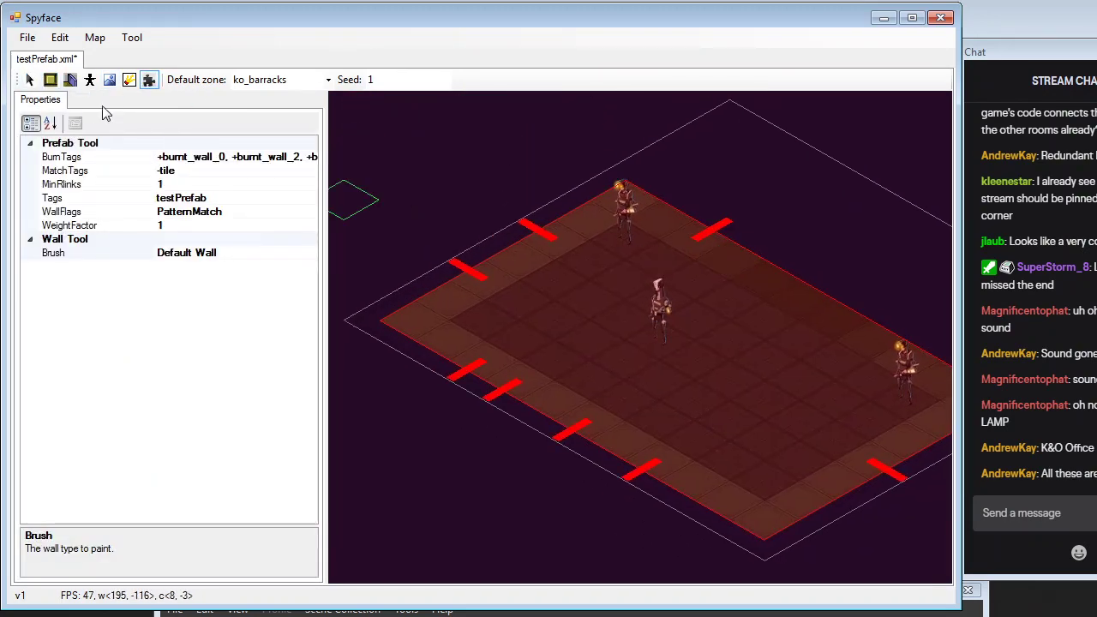
click(29, 79)
middle_drag(748, 364, 686, 362)
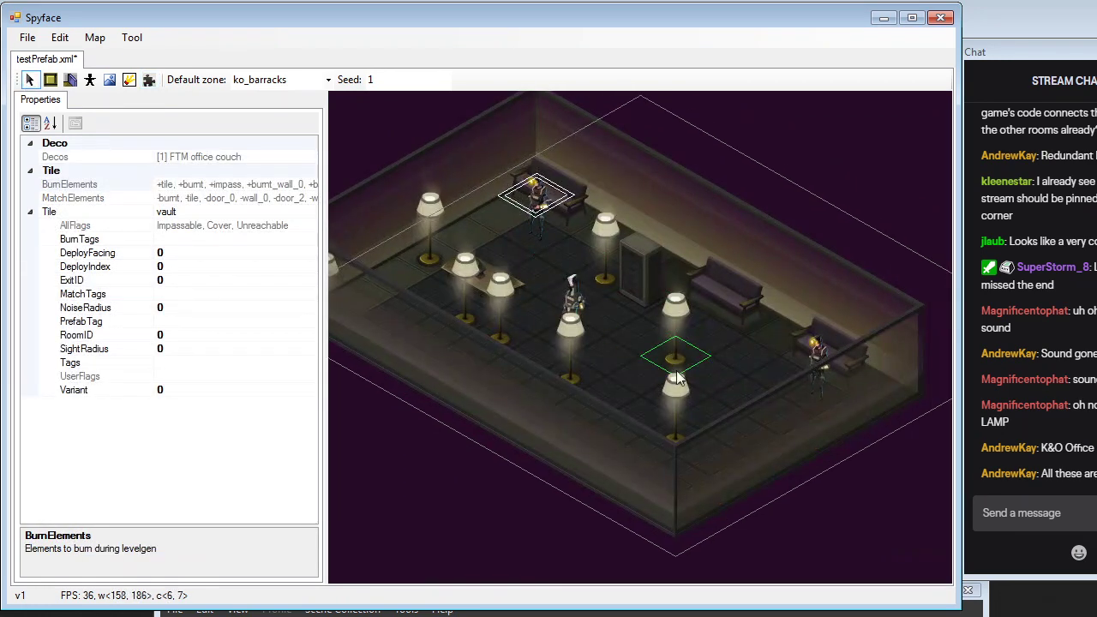
scroll(668, 384, up, 1)
scroll(668, 384, down, 2)
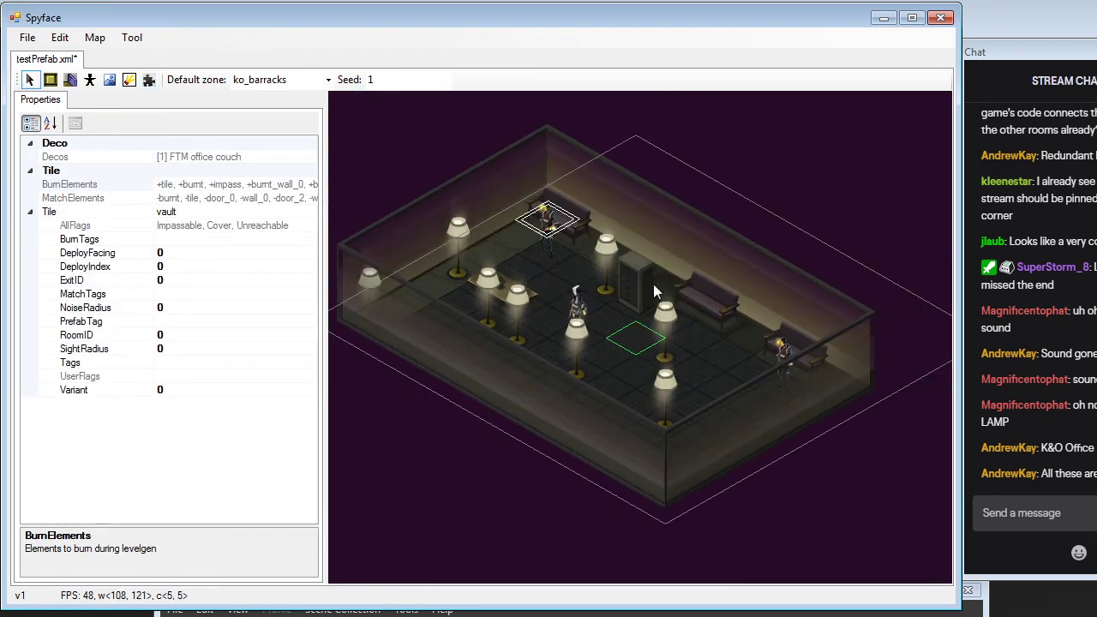
click(28, 38)
click(49, 113)
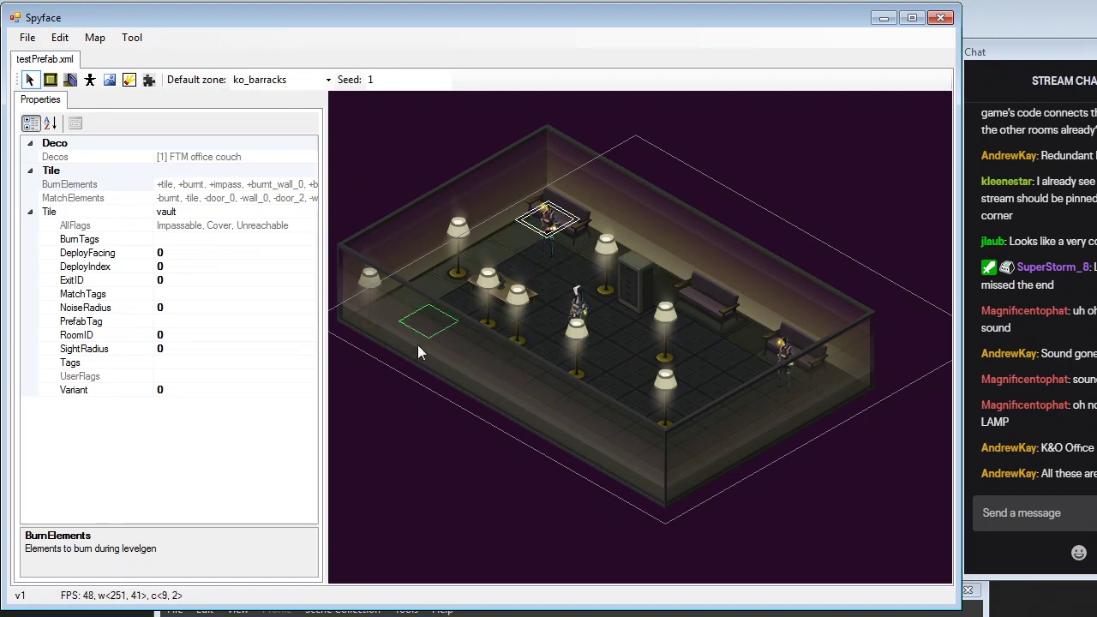
Add testPrefab_1 as a second tag after testPrefab in the prefab's tags and save the file
click(96, 39)
click(98, 37)
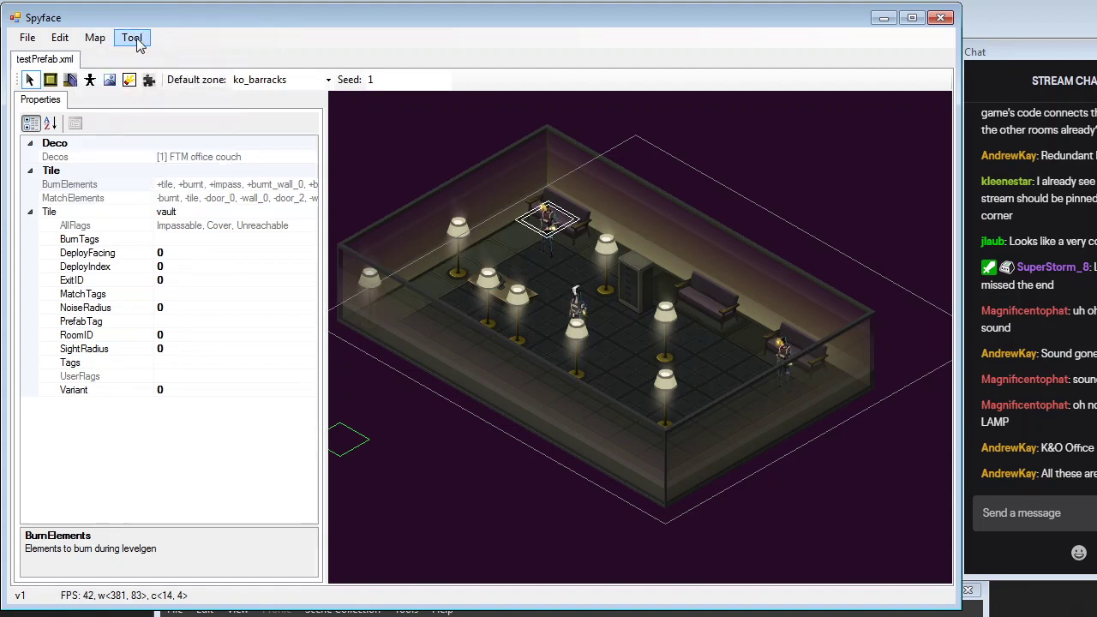
click(148, 79)
click(210, 199)
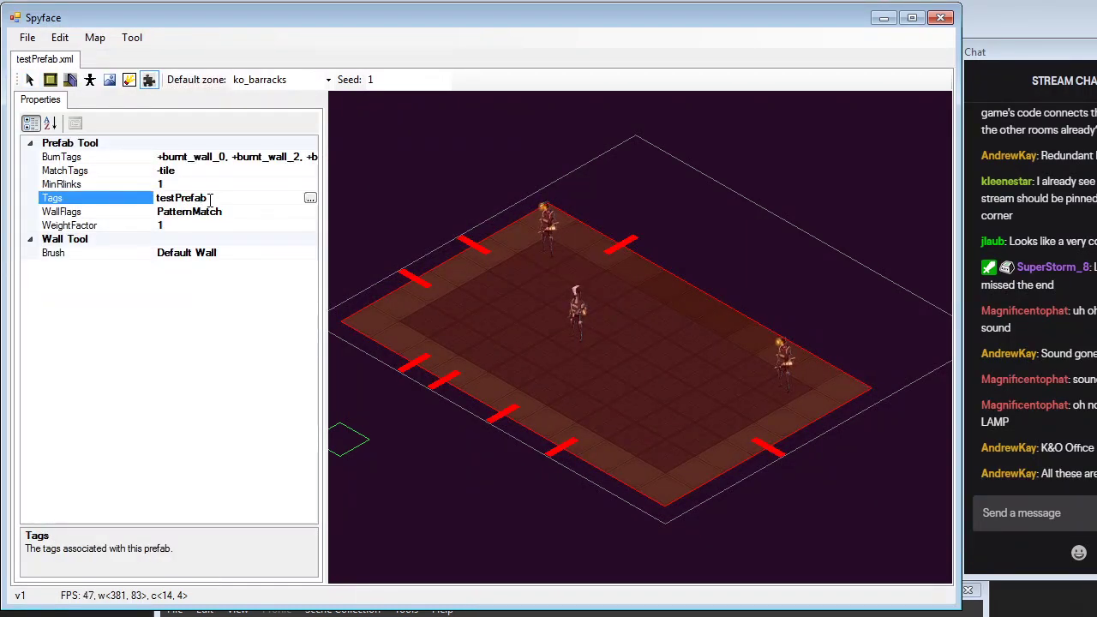
text(, testPrefab_1)
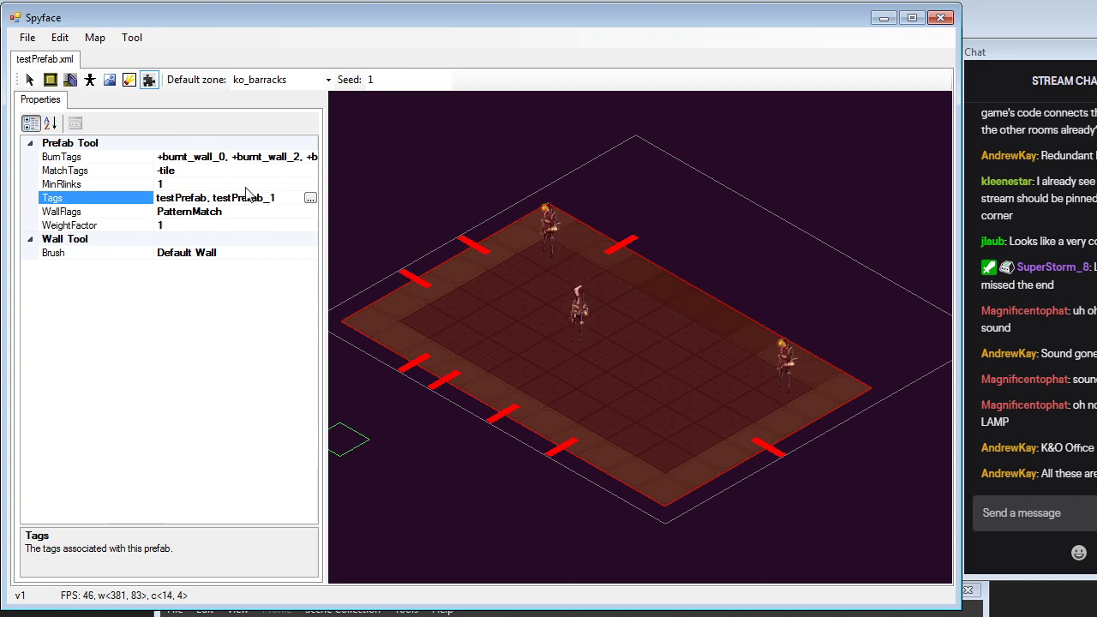
key(Up)
key(Down)
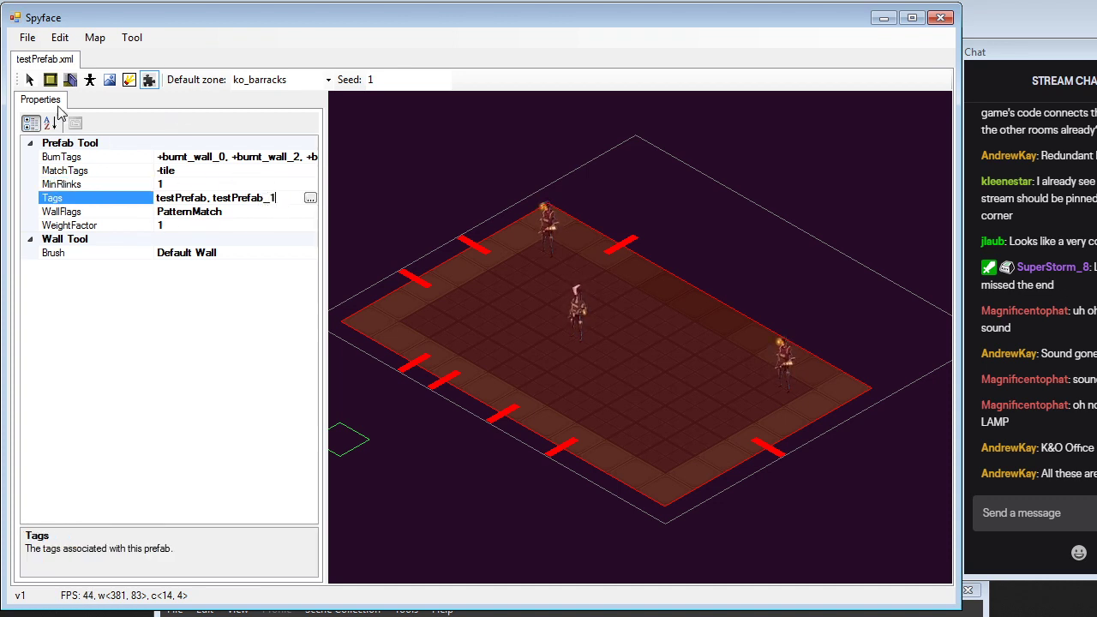
click(24, 40)
click(53, 118)
middle_drag(493, 324, 471, 321)
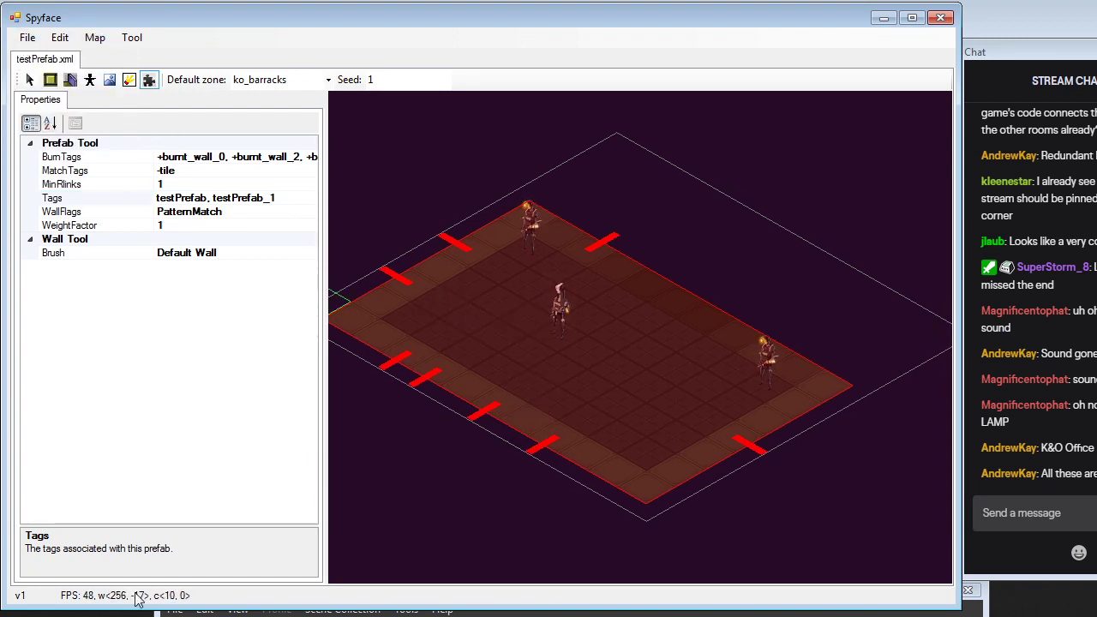
Switch to Windows Explorer, look into the project's code_src\game folder, and open its data_src\maps folder
click(189, 616)
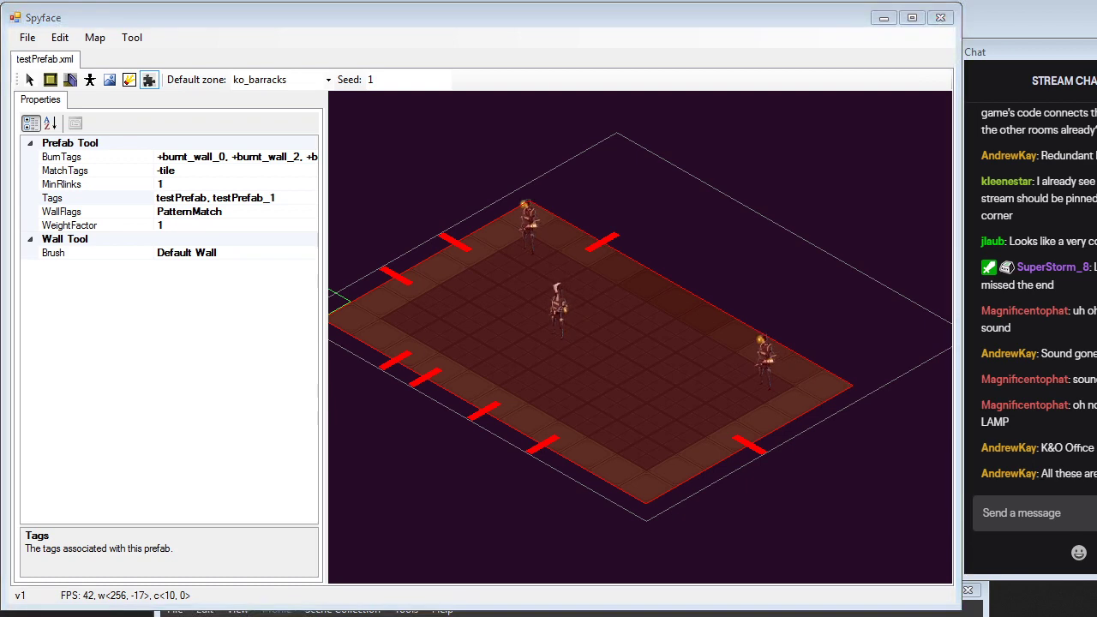
click(96, 615)
double_click(394, 173)
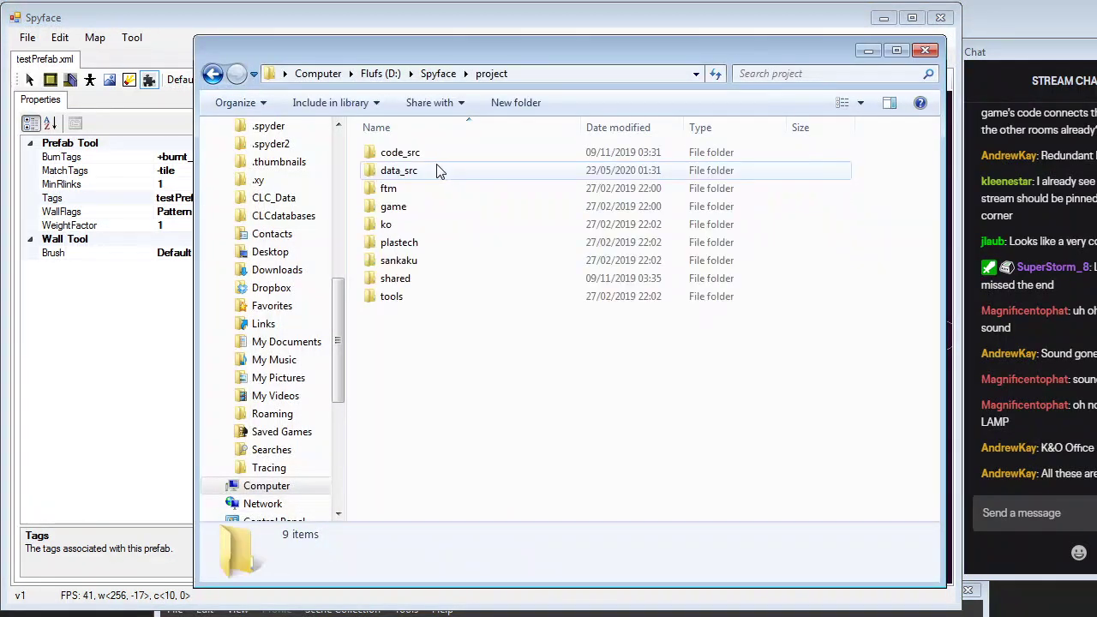
click(409, 154)
double_click(475, 156)
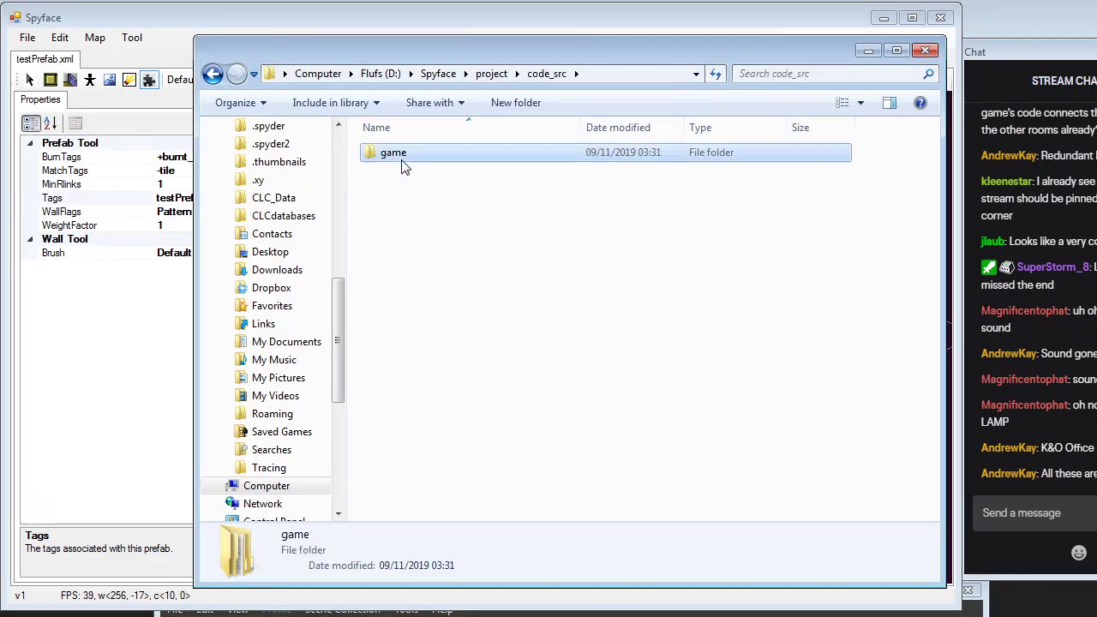
double_click(396, 154)
key(BackSpace)
key(BackSpace)
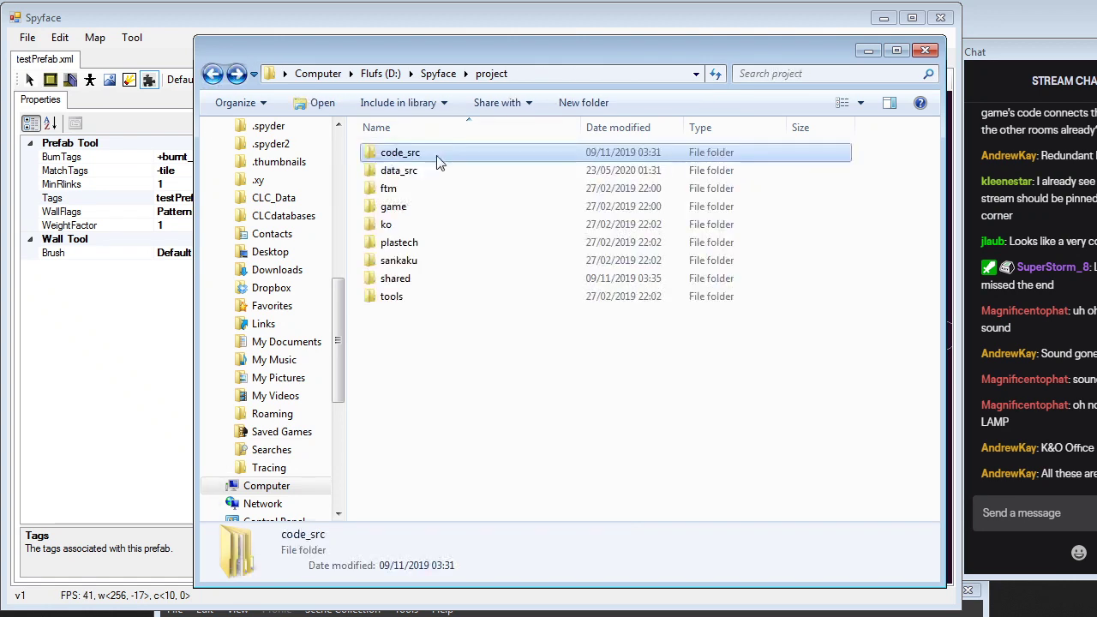
double_click(427, 170)
double_click(414, 189)
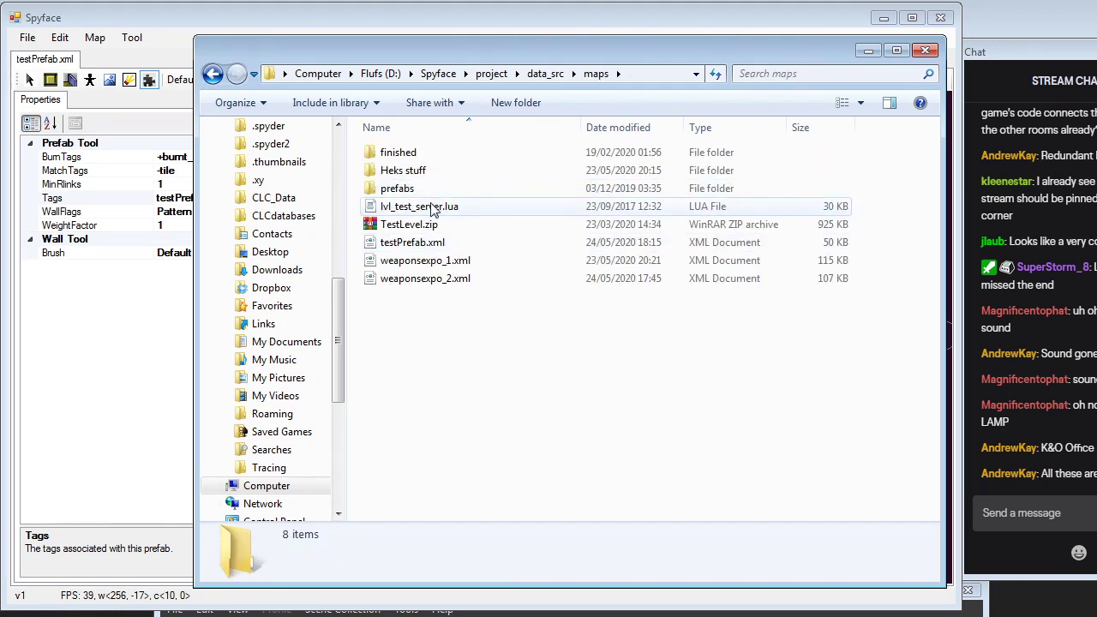
Move weaponsexpo_1.xml and weaponsexpo_2.xml from the maps folder into its prefabs subfolder
click(419, 262)
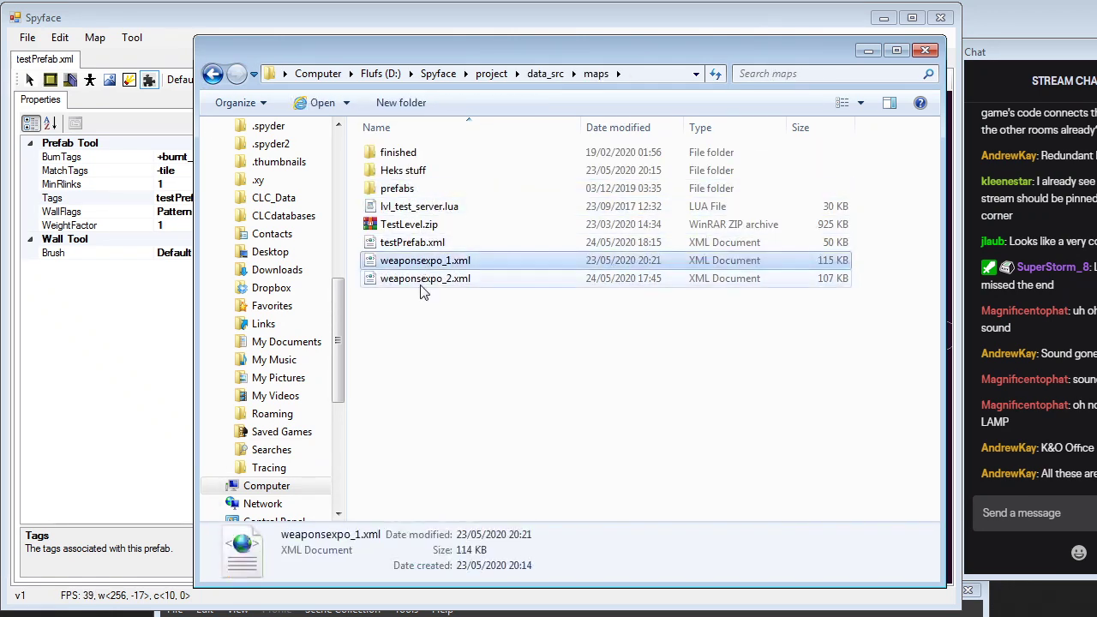
shift+click(428, 279)
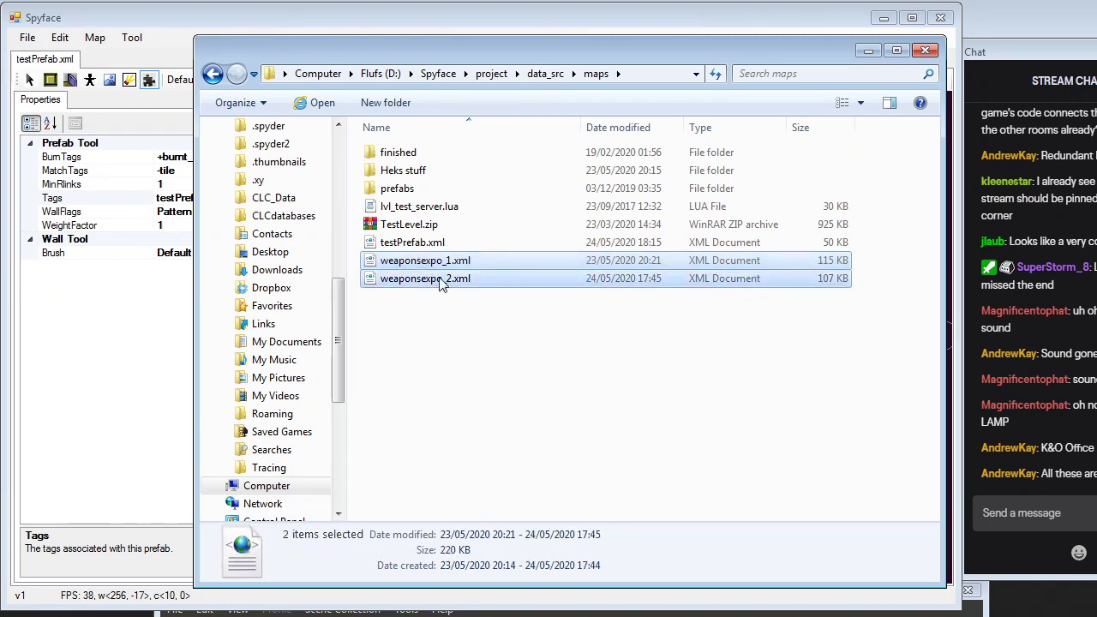
click(416, 190)
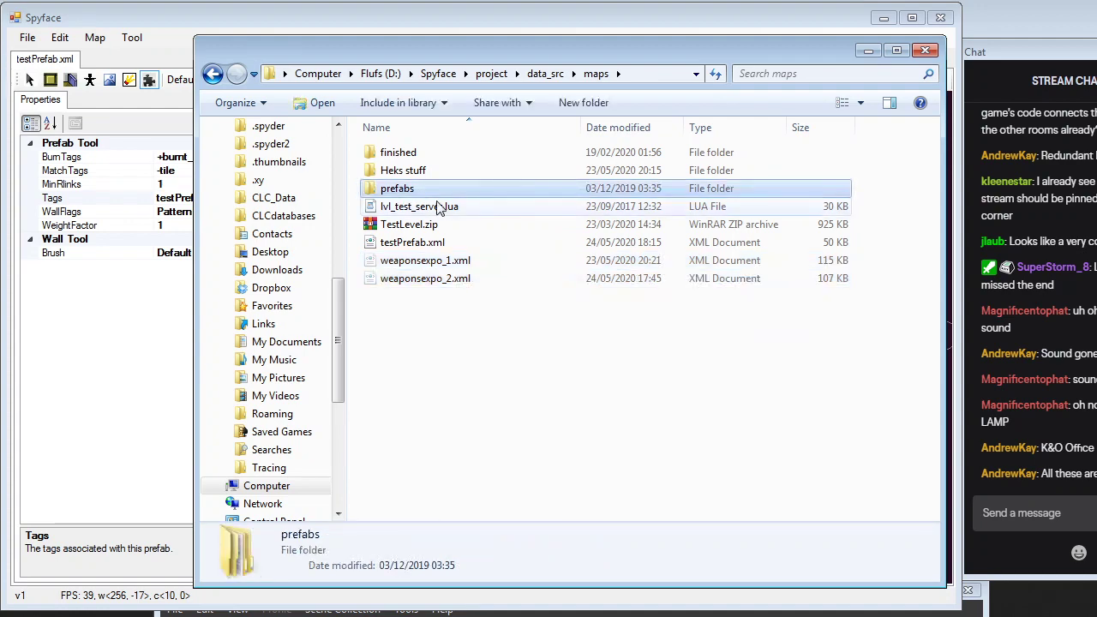
double_click(420, 188)
key(BackSpace)
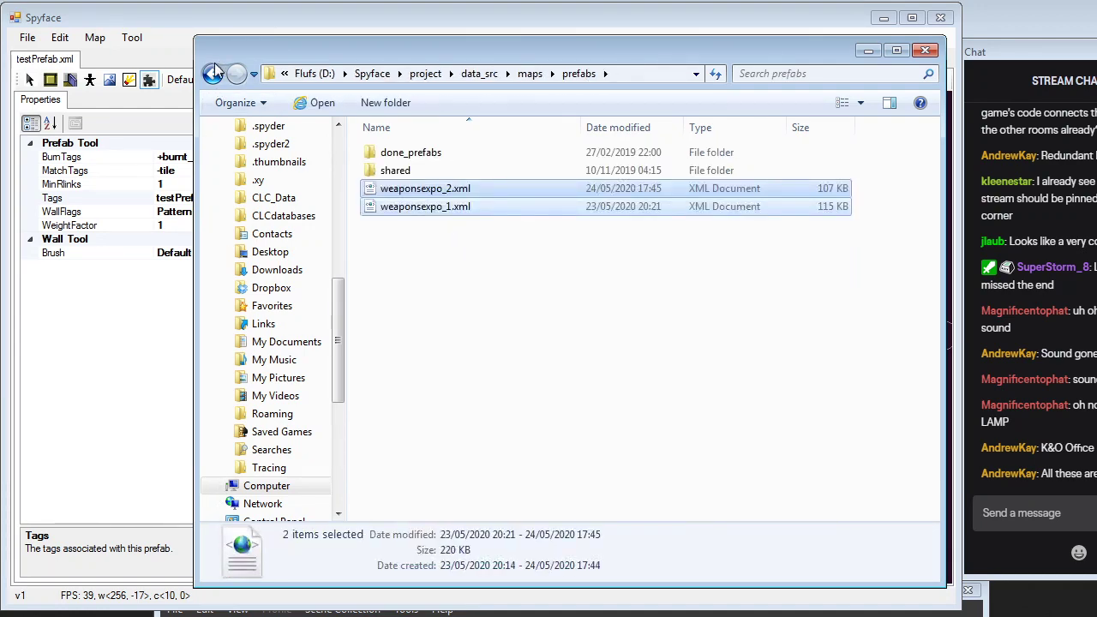
Switch back to Spyface and run the export of multiple map documents
click(96, 38)
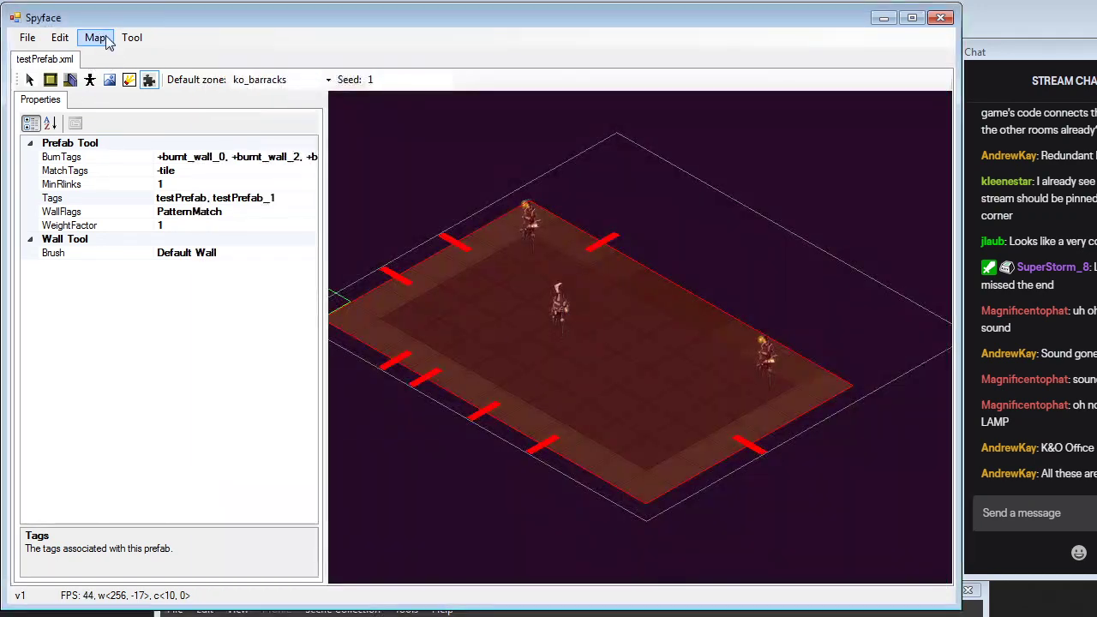
click(96, 37)
click(134, 98)
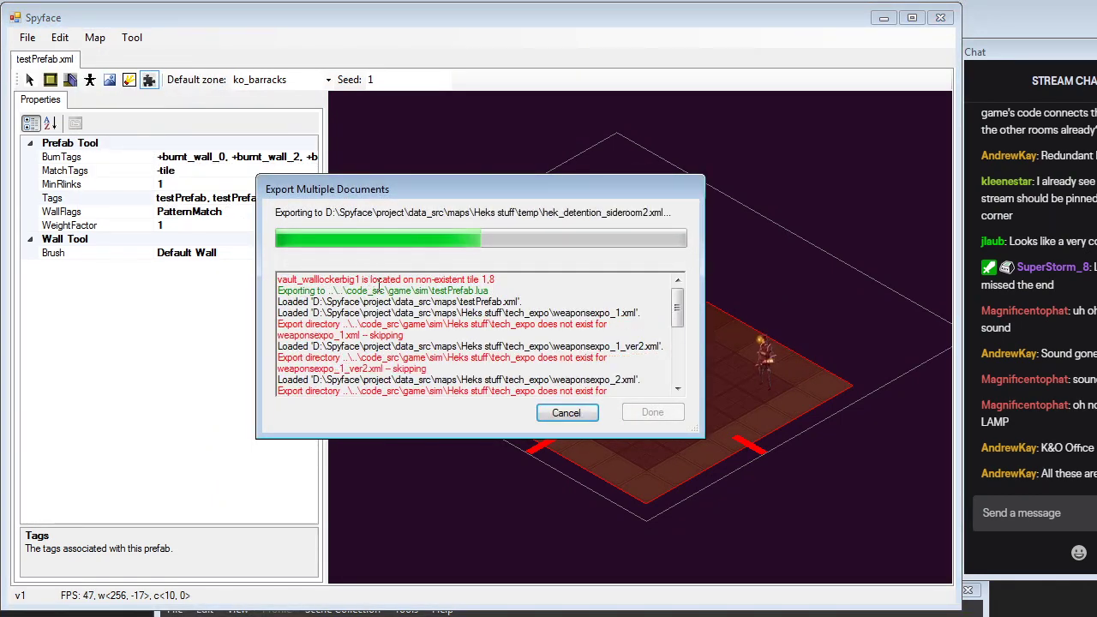
Return to Windows Explorer and open the project's code_src\game folder, where the exported files are stored
click(113, 615)
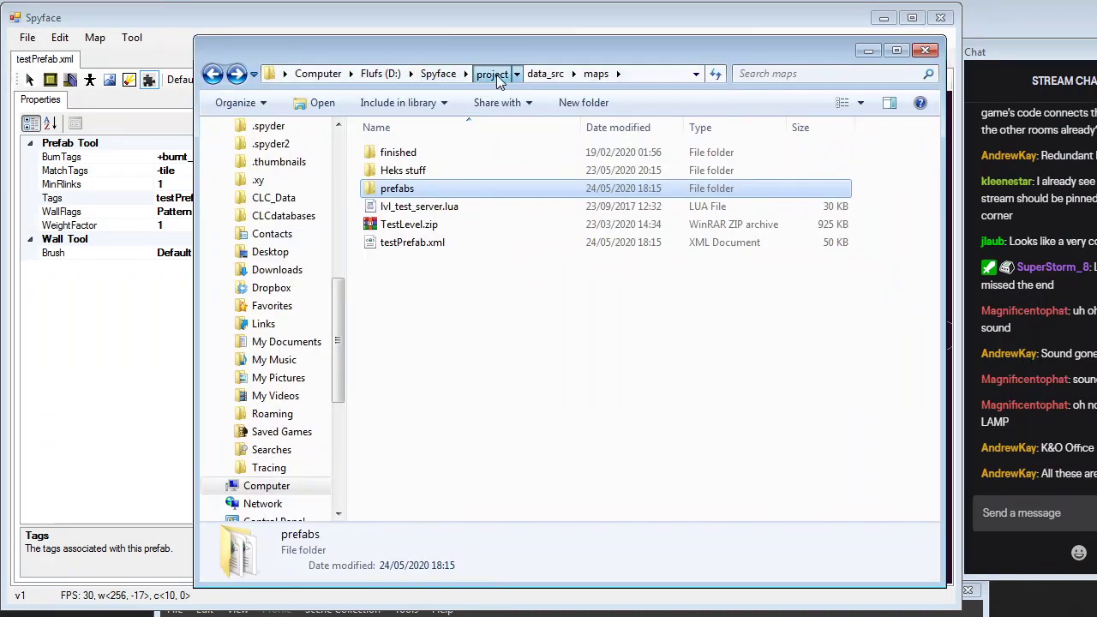
click(496, 75)
double_click(394, 152)
double_click(412, 154)
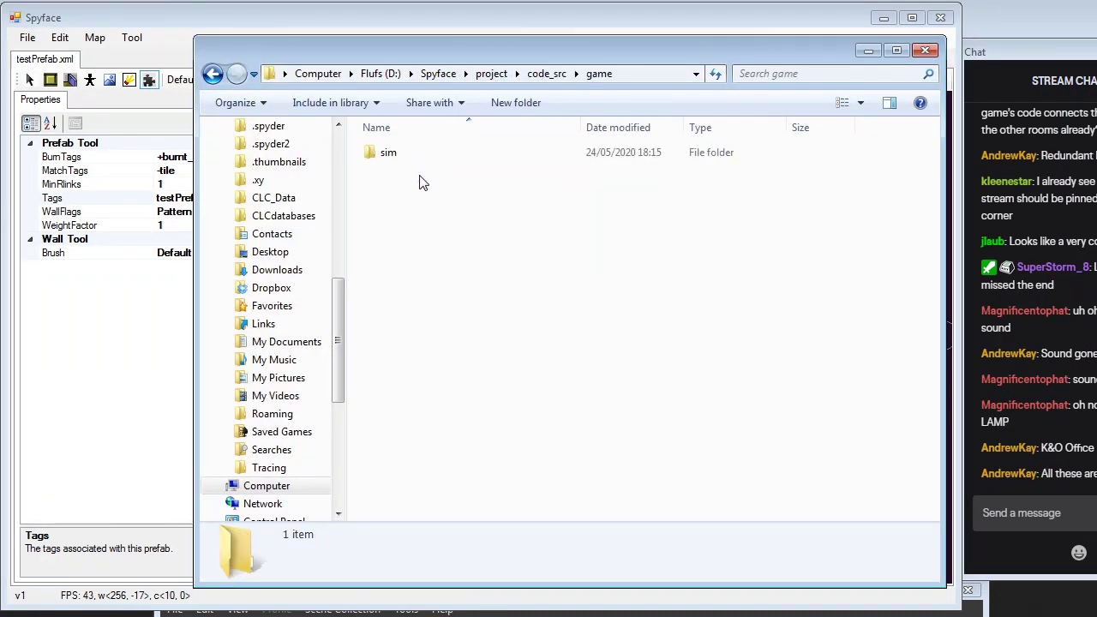
Open the sim folder inside game and close the finished multiple-document export
double_click(411, 154)
drag(599, 47, 913, 99)
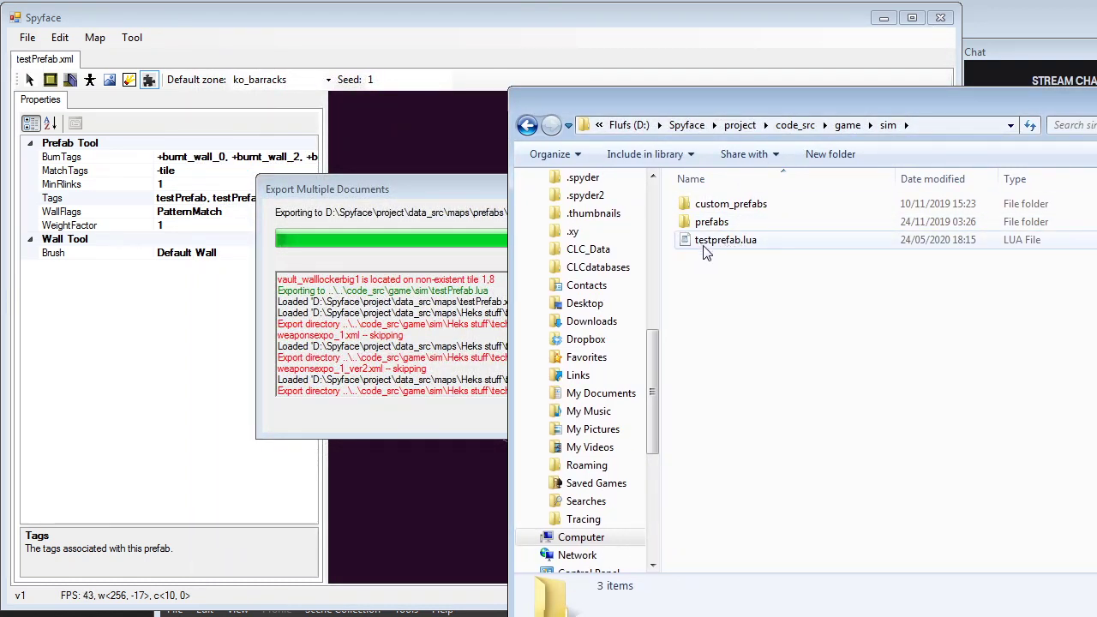
drag(740, 100, 499, 496)
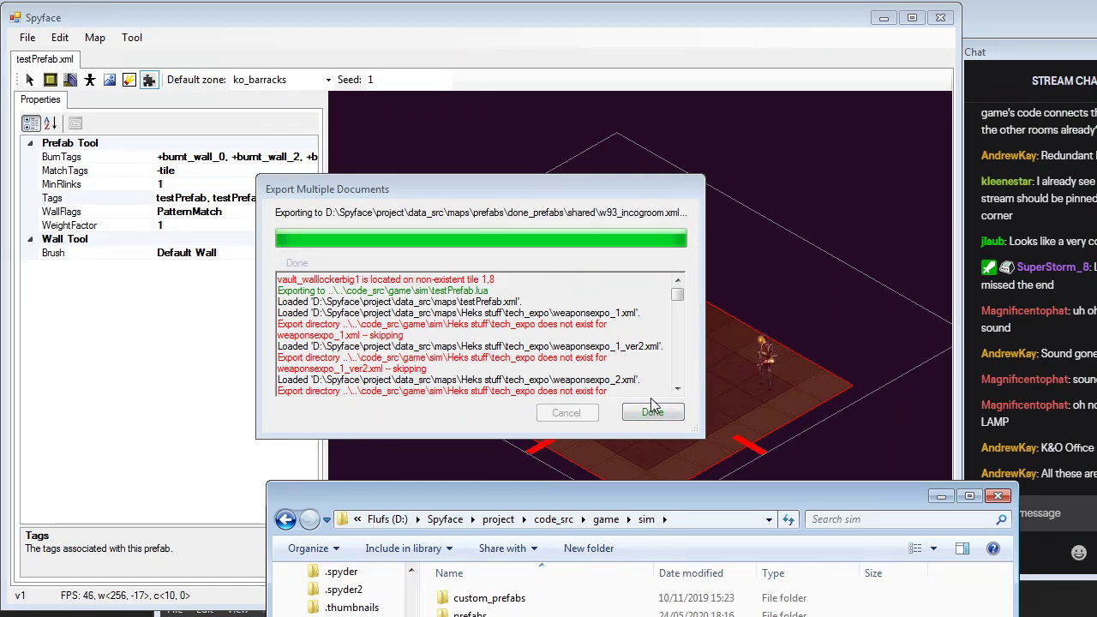
click(650, 420)
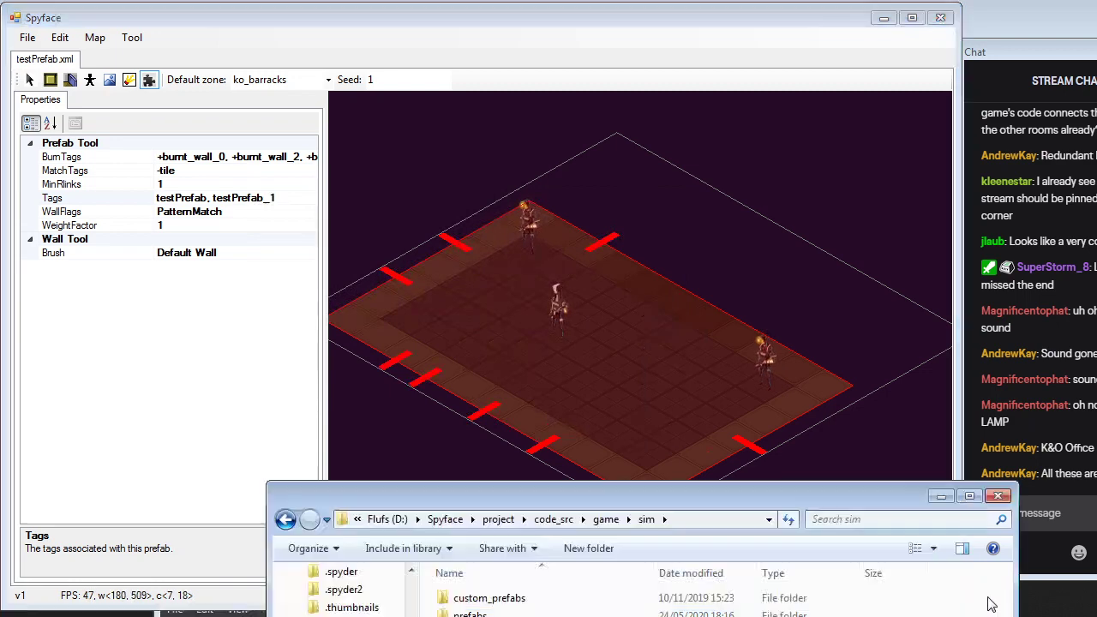
Bring the sim folder back into view and select testprefab.lua
drag(690, 504, 598, 113)
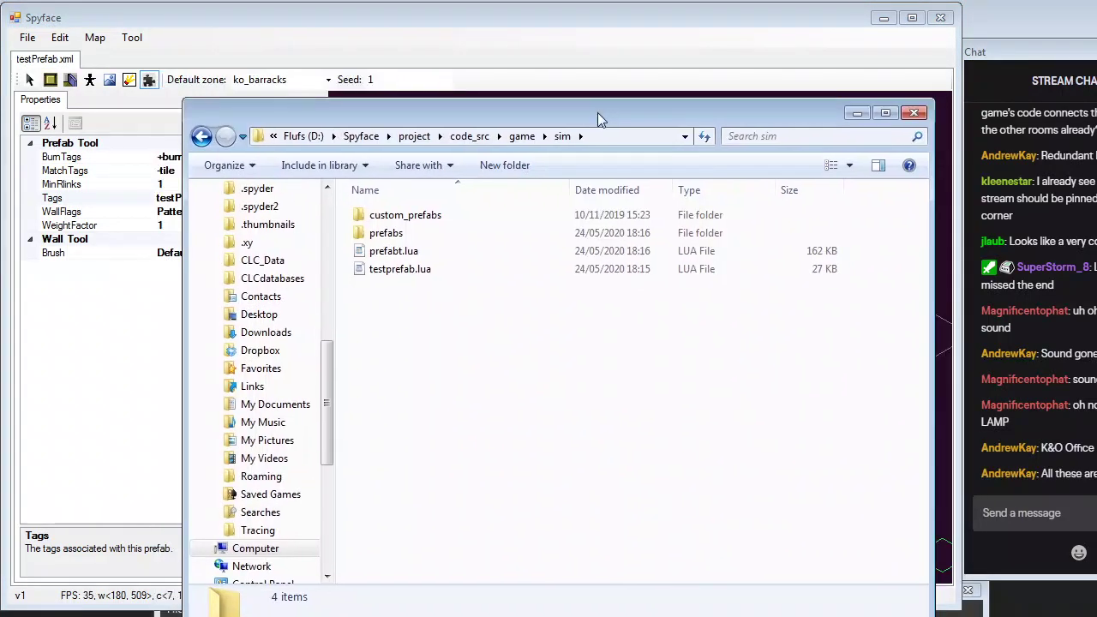
click(398, 271)
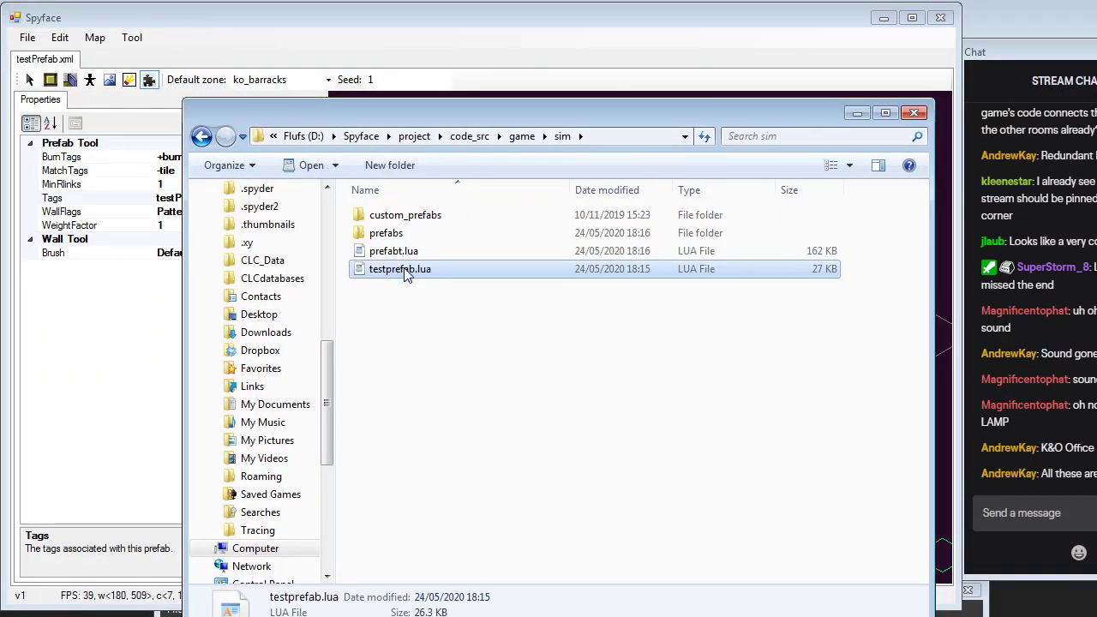
drag(576, 109, 504, 72)
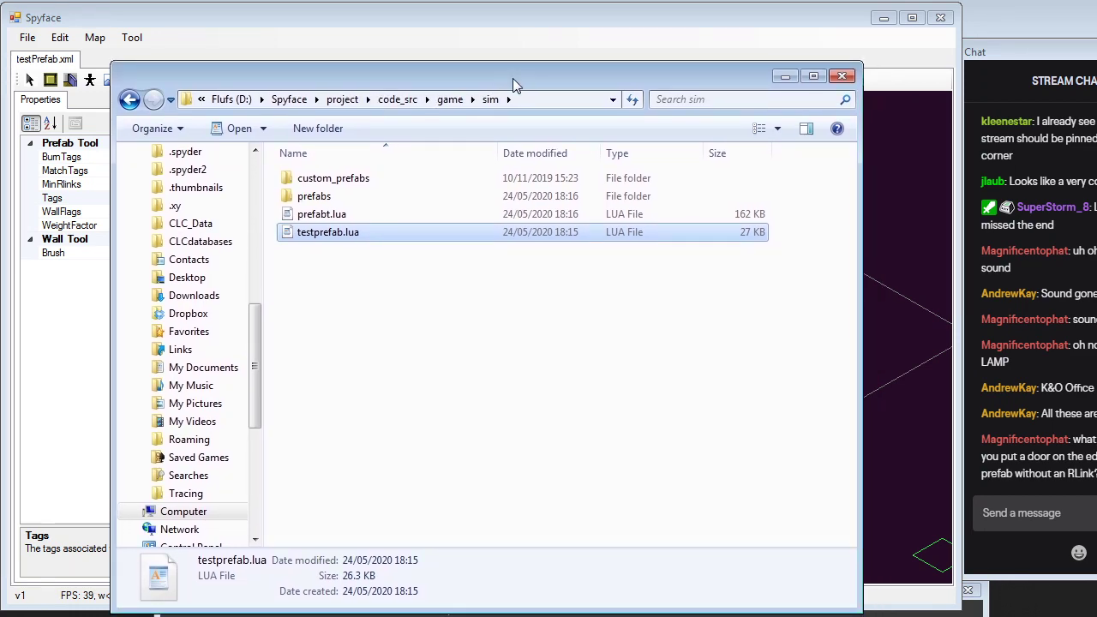
click(900, 390)
scroll(699, 433, up, 5)
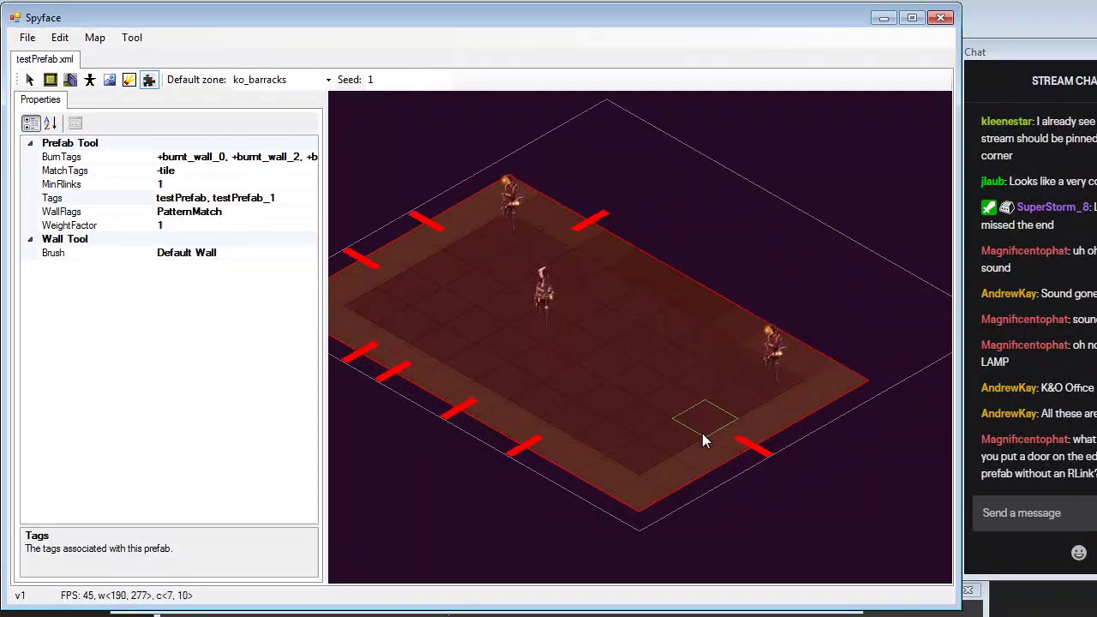
scroll(693, 426, down, 3)
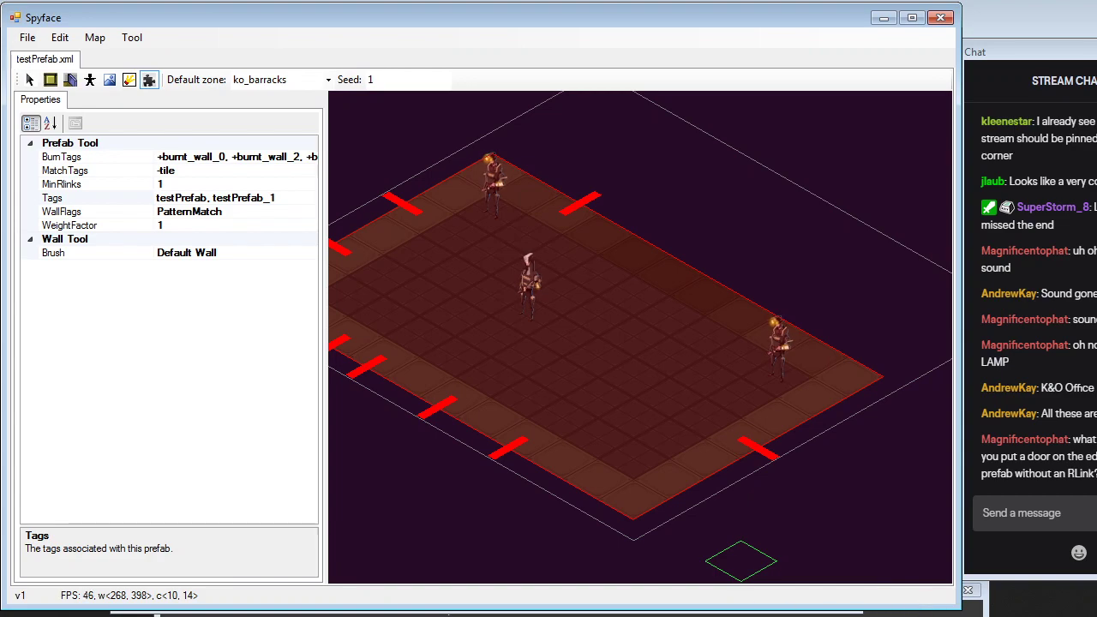
click(720, 614)
drag(714, 599, 650, 52)
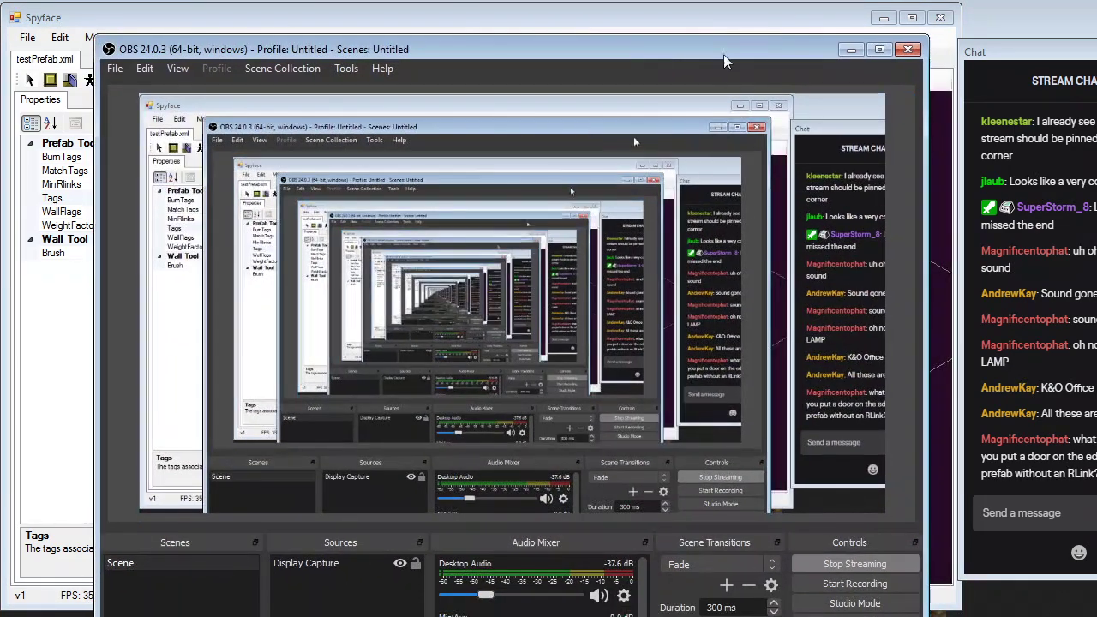
drag(724, 55, 709, 604)
click(710, 446)
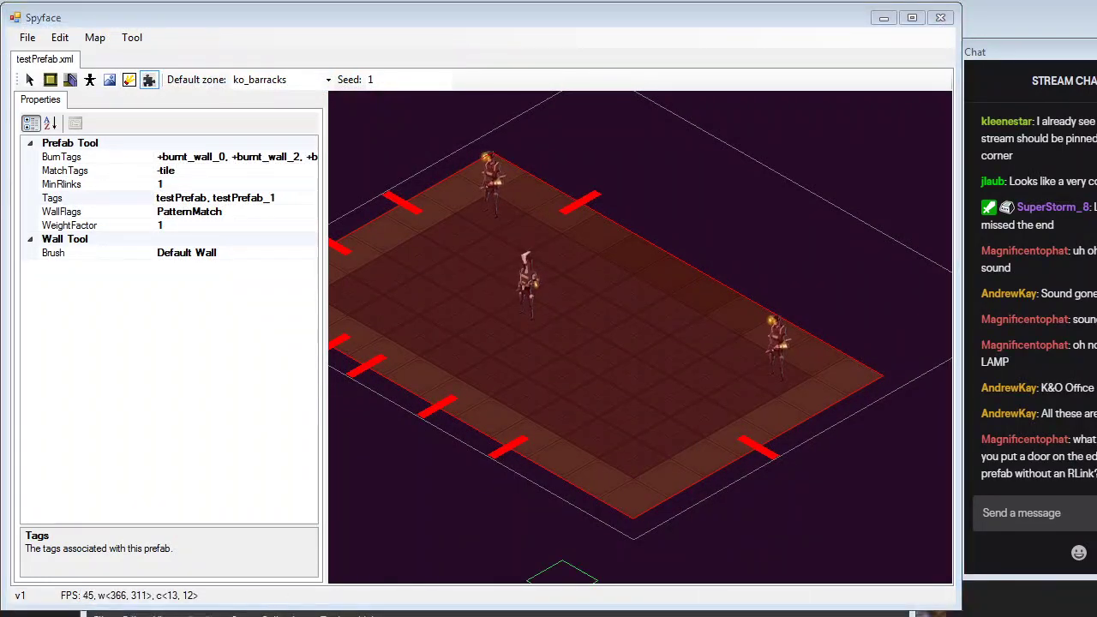
Return to the sim folder and open testprefab.lua for editing in Notepad++
click(159, 596)
drag(478, 75, 685, 88)
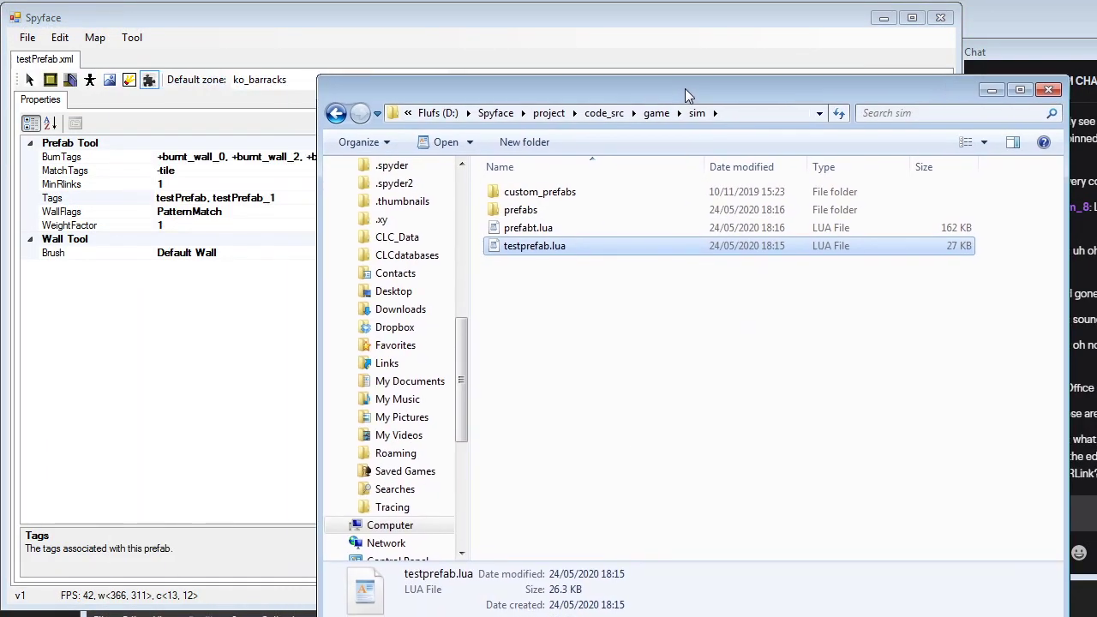
right_click(535, 254)
click(614, 267)
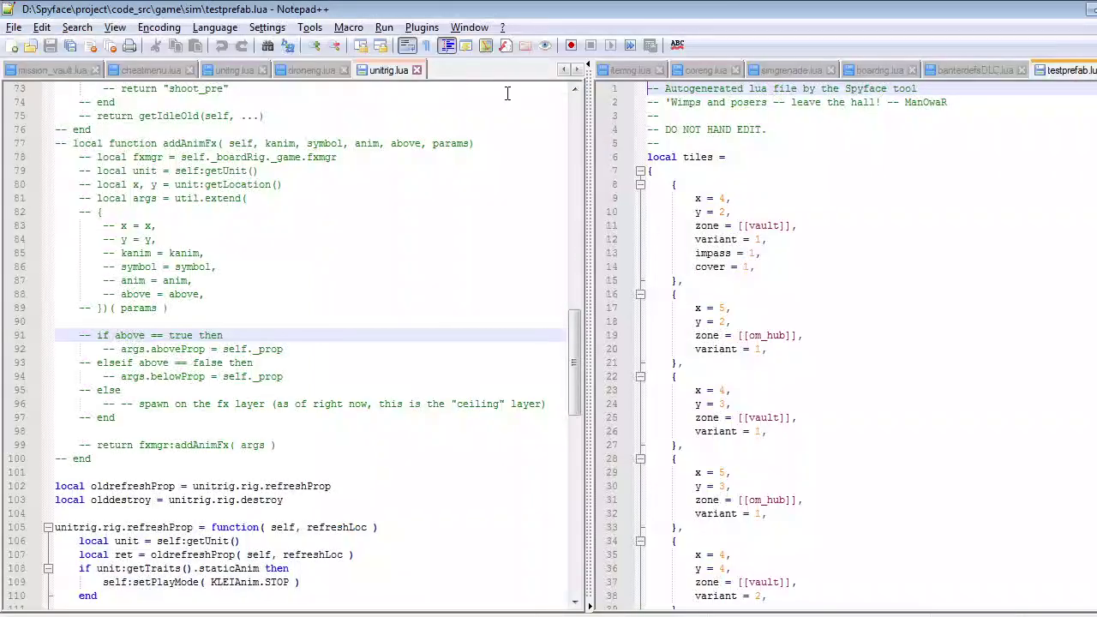
Read through the tile and wall entries of testprefab.lua down to the units table
click(701, 156)
scroll(701, 157, down, 20)
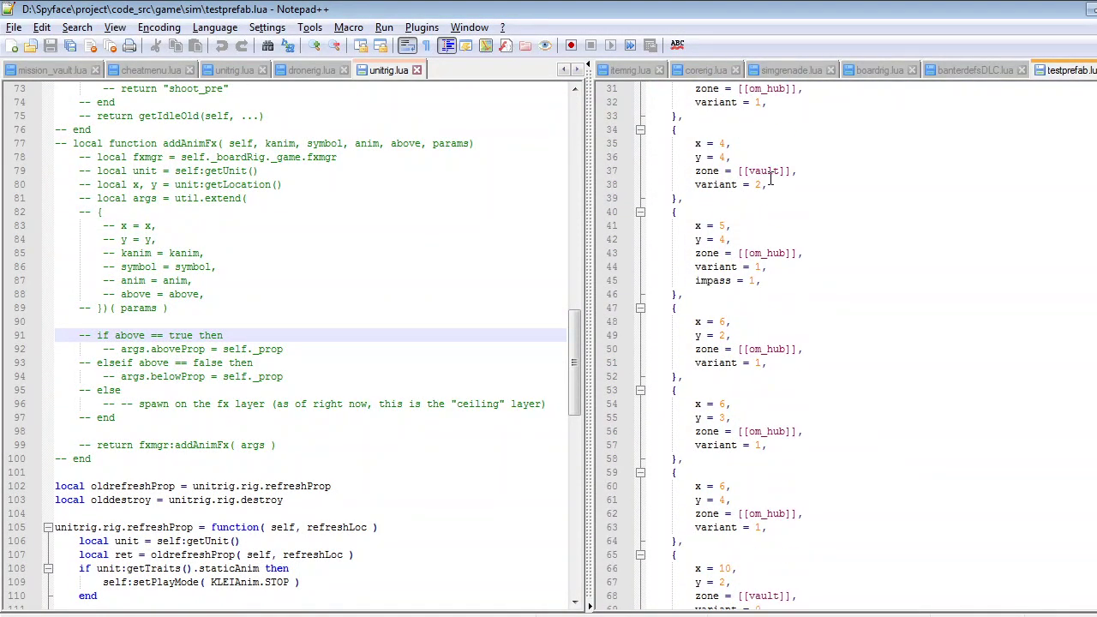
scroll(735, 347, down, 20)
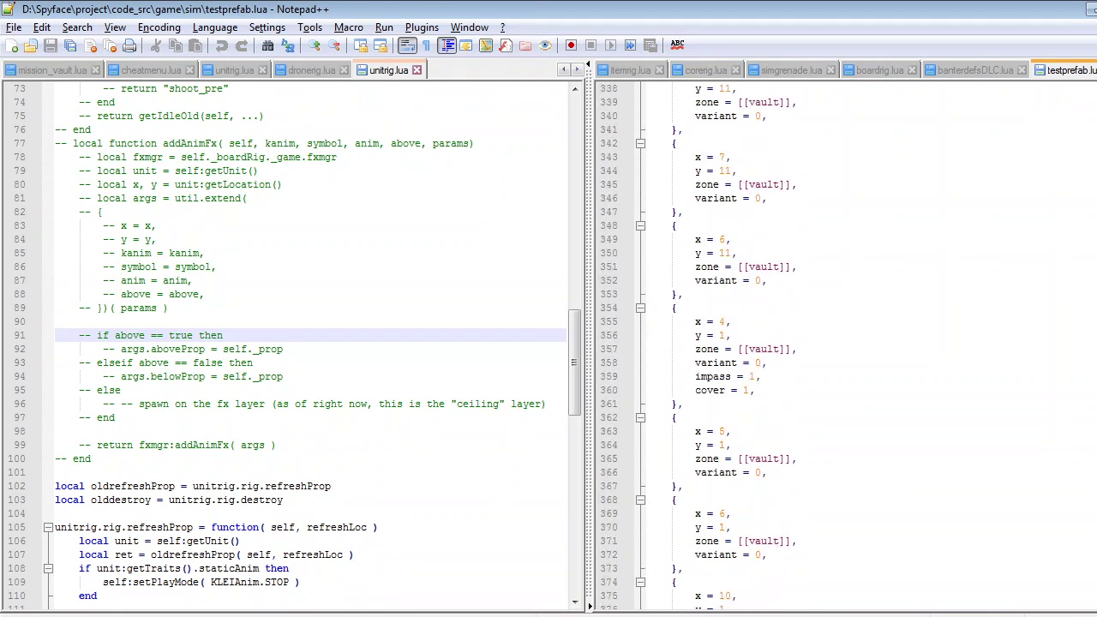
scroll(735, 348, down, 20)
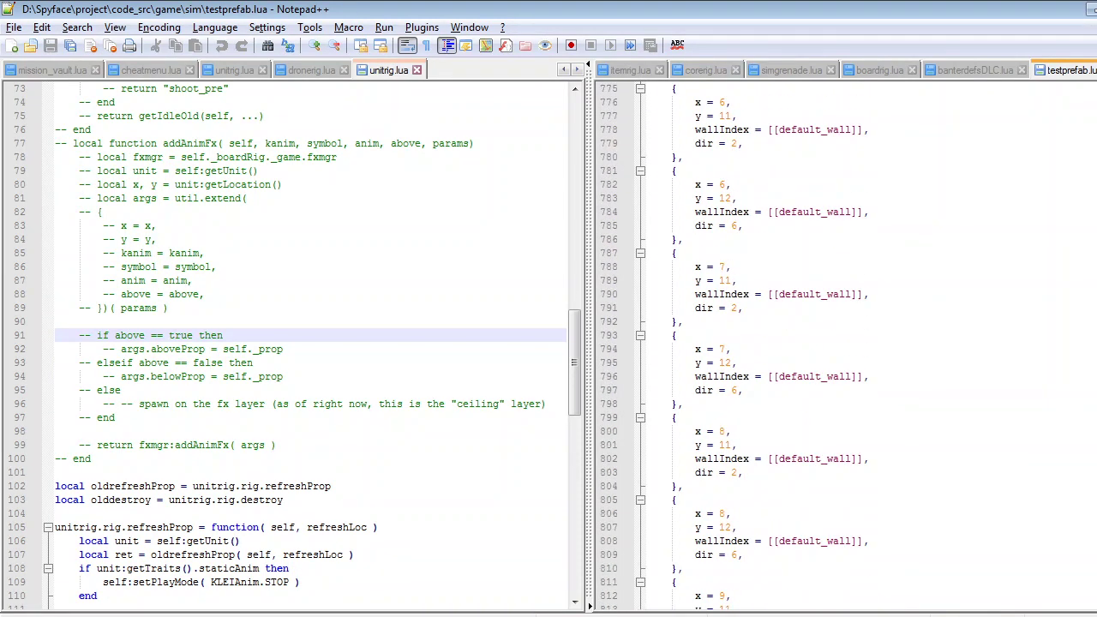
scroll(827, 188, up, 2)
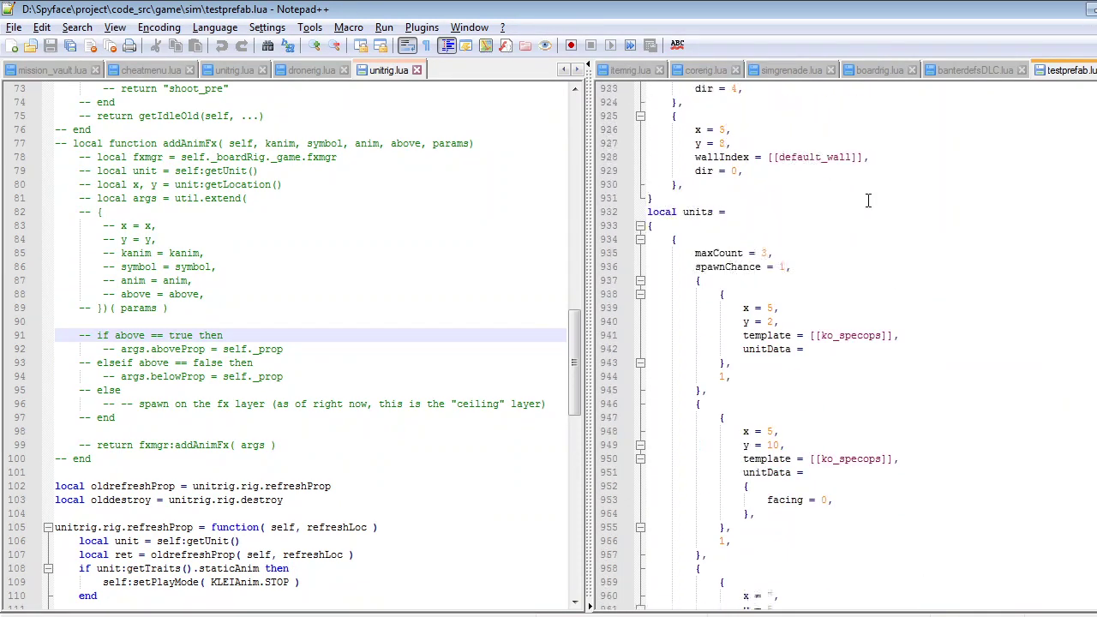
scroll(827, 188, down, 2)
scroll(839, 174, up, 2)
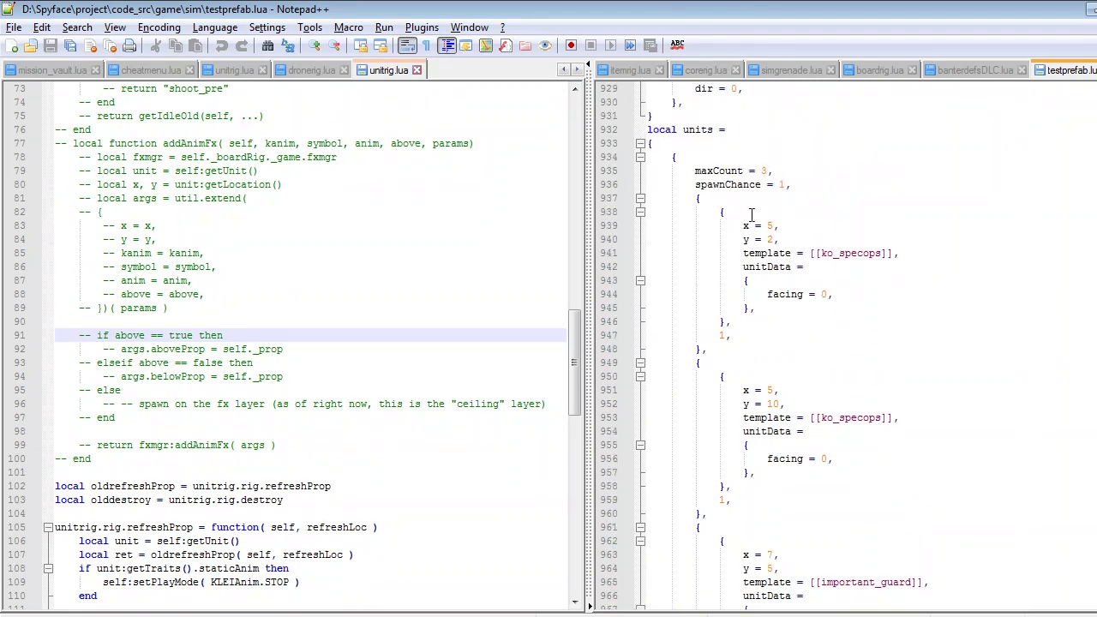
Highlight the beginning of the units table, covering the first ko_specops entry, and skim the rest of the file
drag(649, 130, 889, 213)
scroll(889, 213, down, 3)
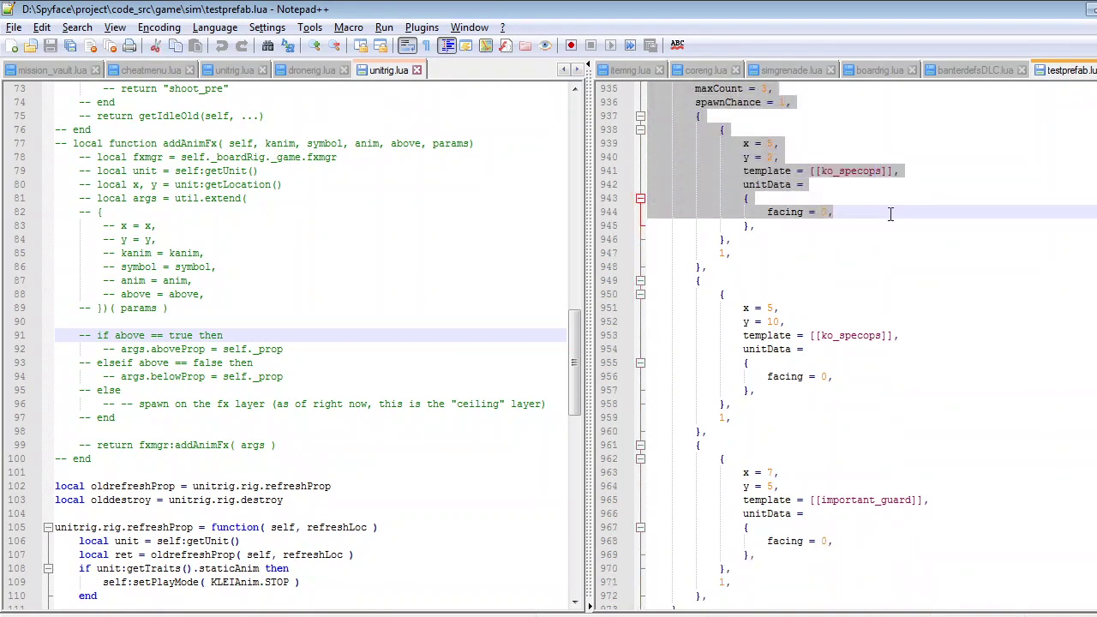
scroll(889, 214, up, 19)
scroll(864, 166, up, 20)
drag(659, 130, 804, 129)
scroll(885, 345, down, 20)
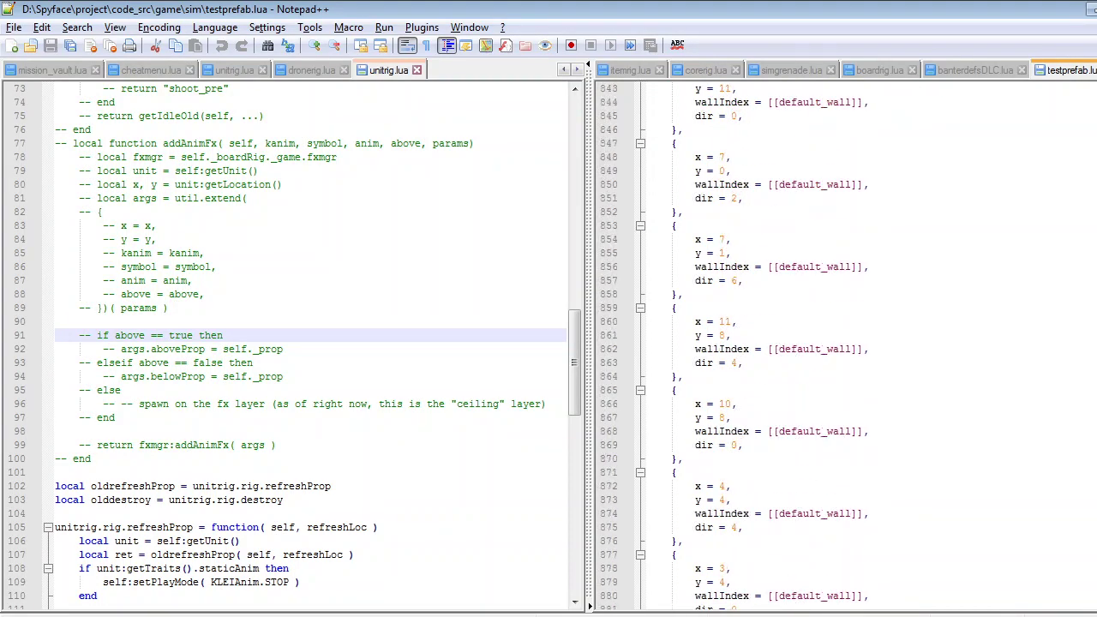
scroll(885, 345, down, 20)
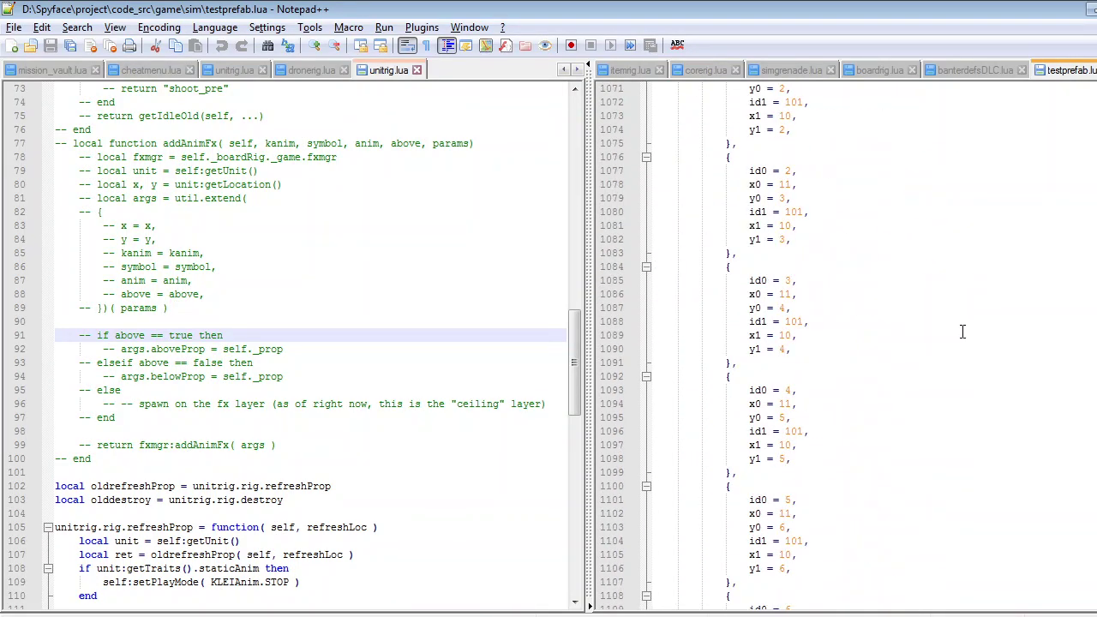
Search testprefab.lua for "spec" to locate the ko_specops unit entries
click(961, 326)
key(ctrl+f)
text(se)
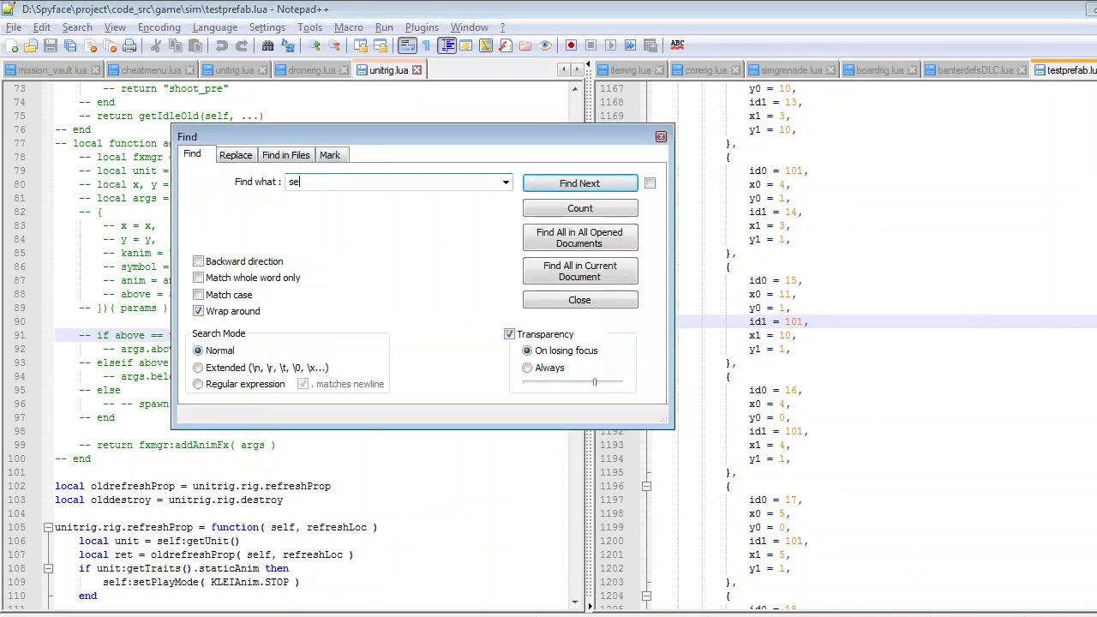
text(ec)
key(Return)
key(Escape)
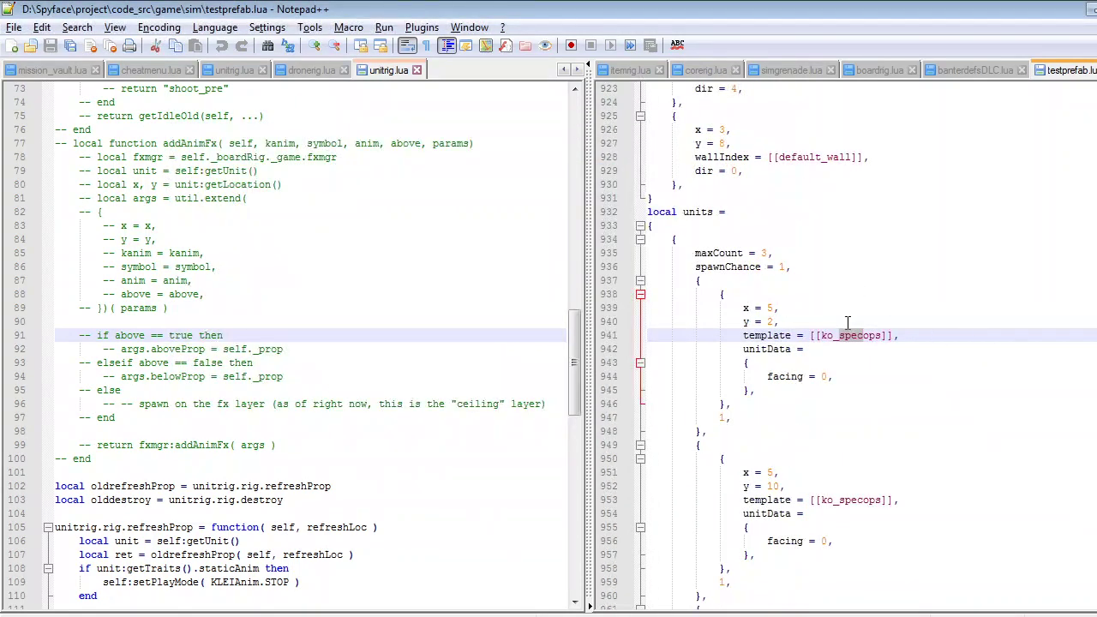
Change the template of the important_guard unit at x 7, y 5 to scientist and save the file
scroll(892, 297, down, 6)
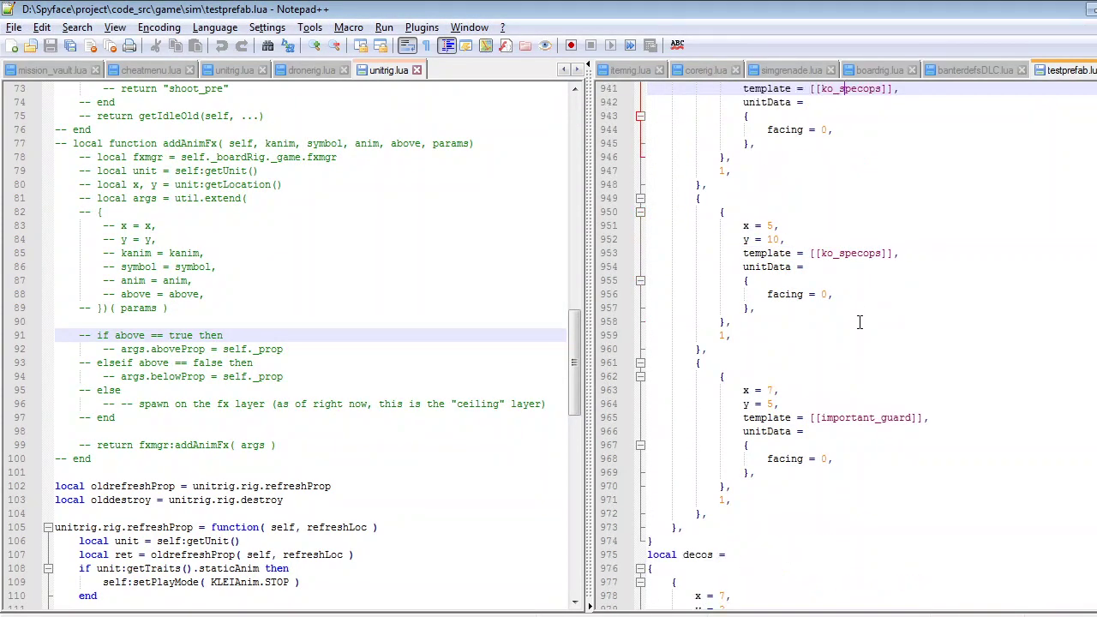
click(894, 425)
double_click(889, 425)
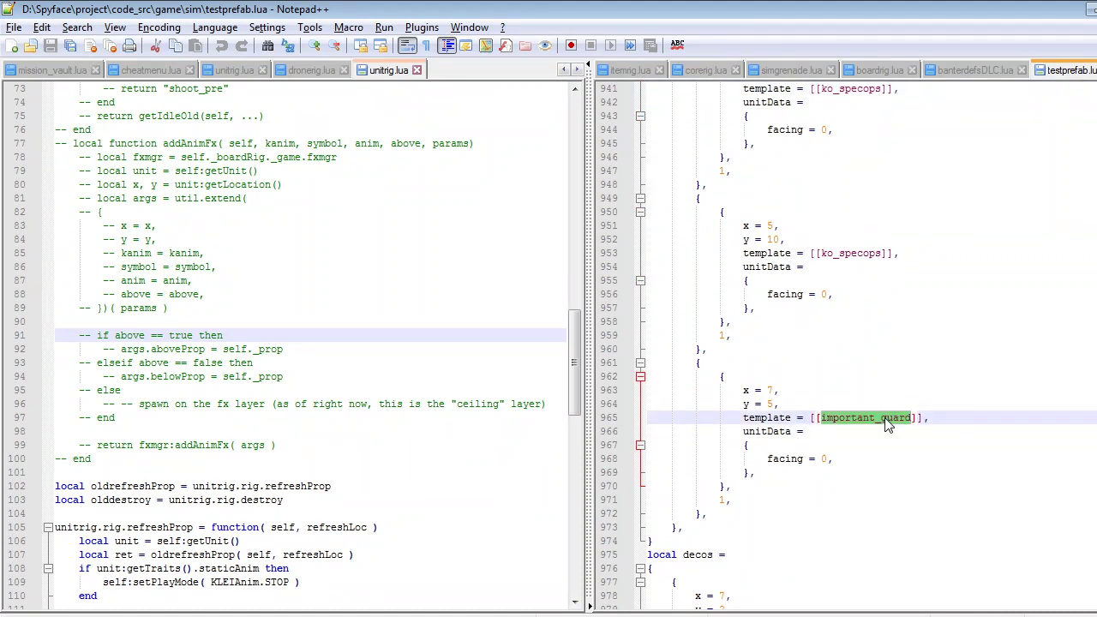
text(scientist)
click(832, 321)
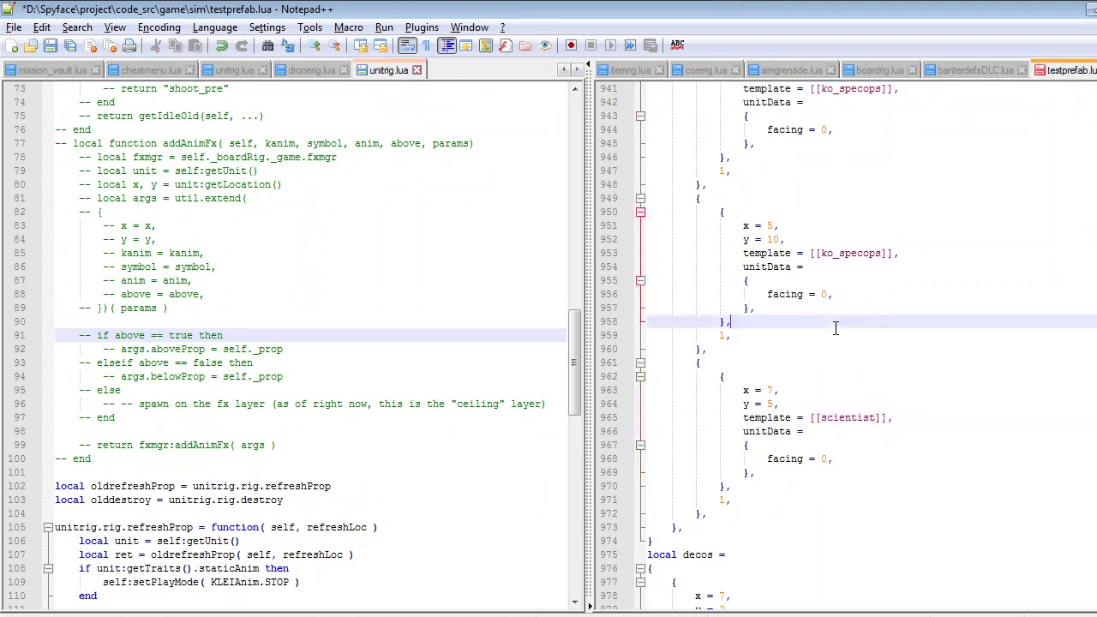
click(821, 375)
key(ctrl+s)
Examine the unitData block and its facing entry in the scientist unit
drag(744, 433, 805, 432)
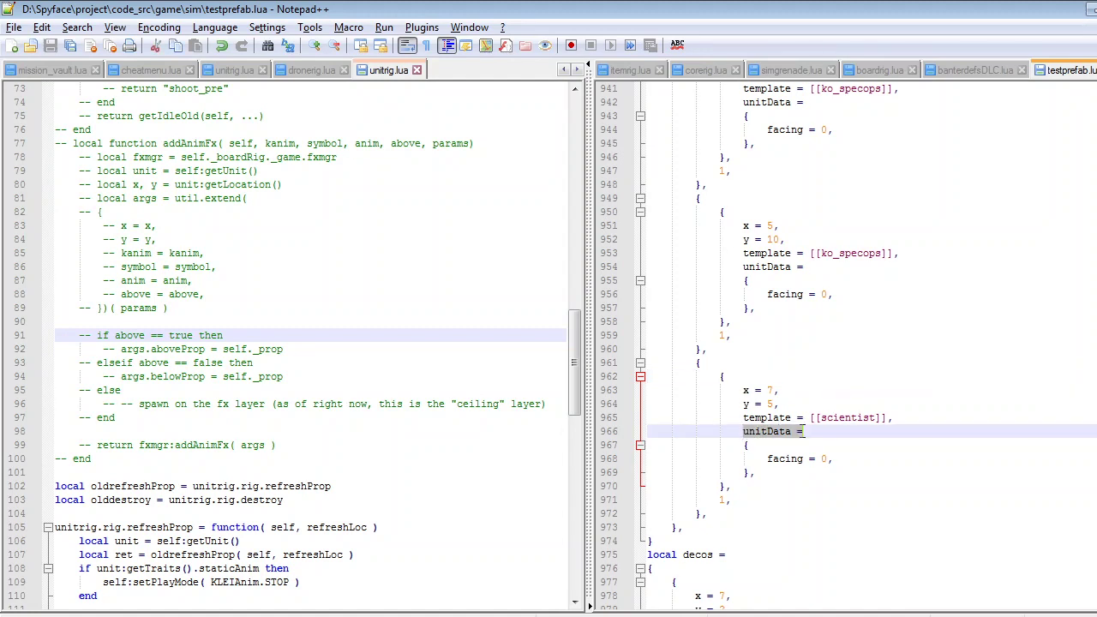
click(766, 460)
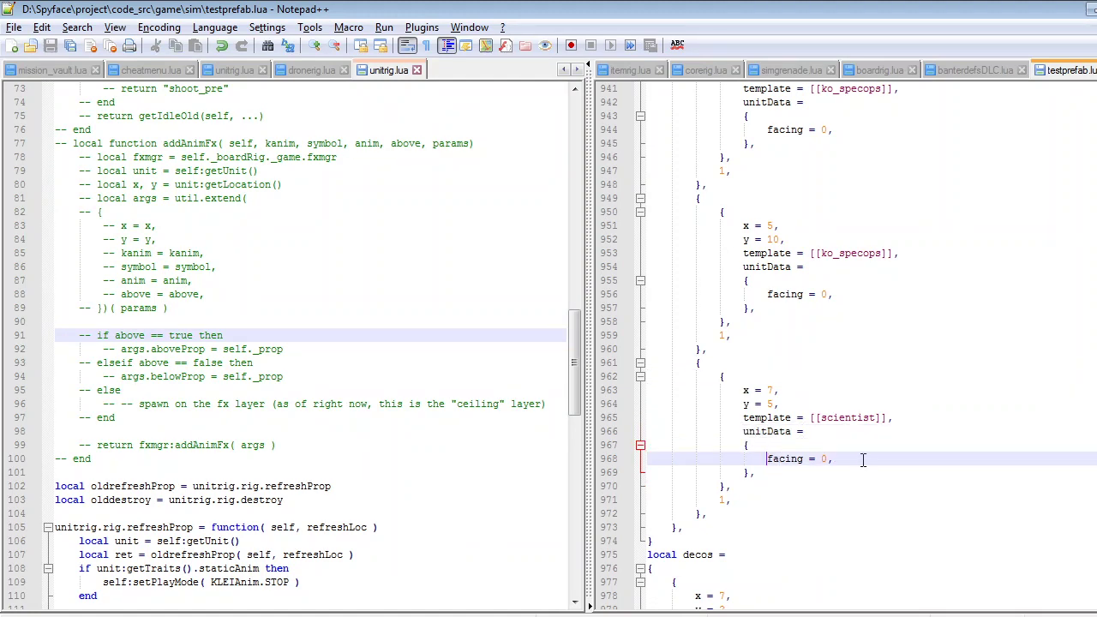
drag(863, 460, 742, 458)
click(814, 460)
scroll(892, 457, up, 2)
Switch to Spyface, select the Omni HUB floor tile beside the lamp in front of the central guard, and open its Tags for editing
click(548, 615)
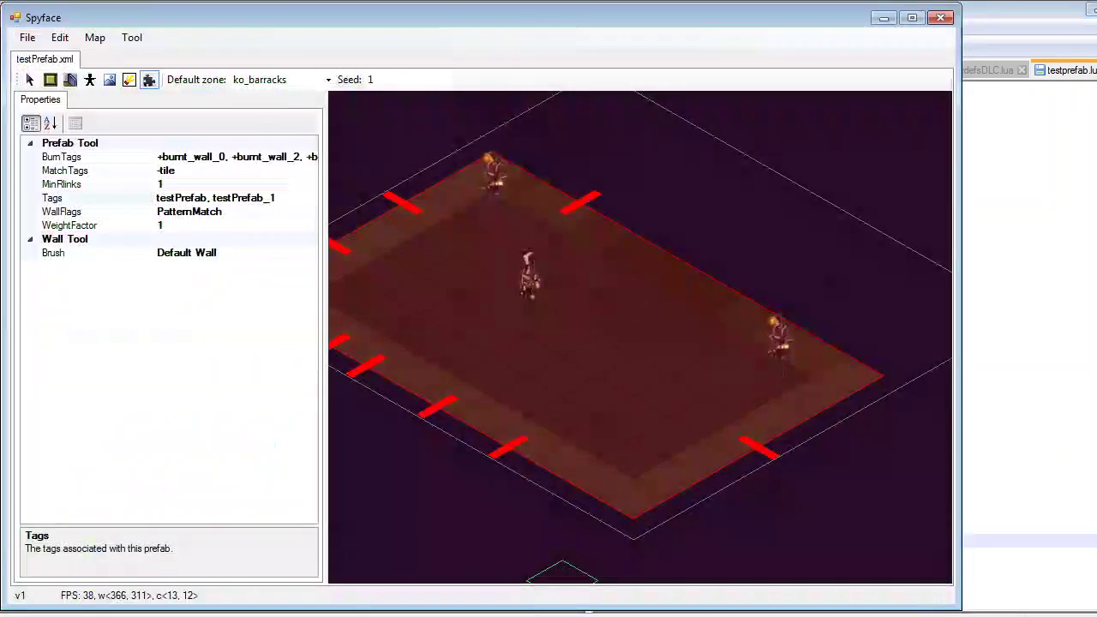
click(29, 79)
click(614, 327)
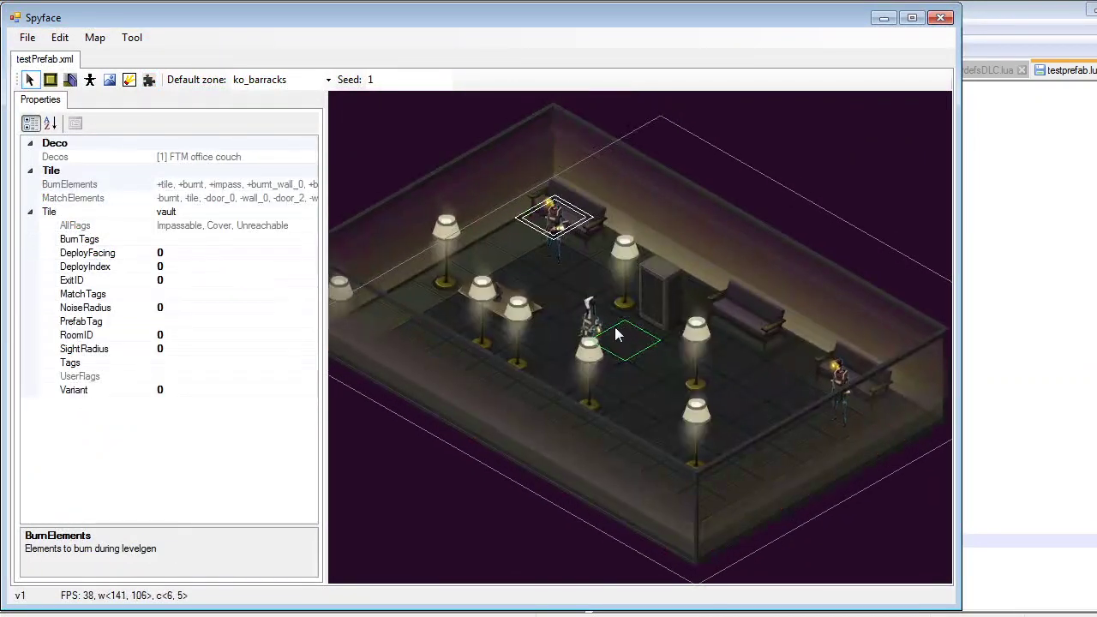
scroll(615, 327, up, 3)
click(566, 405)
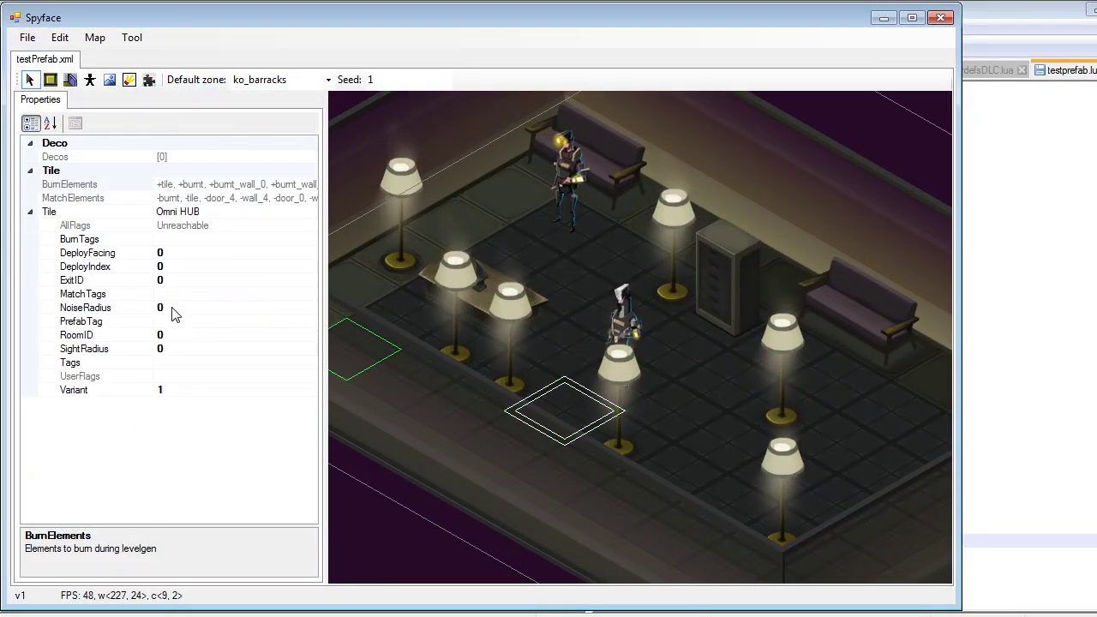
click(178, 363)
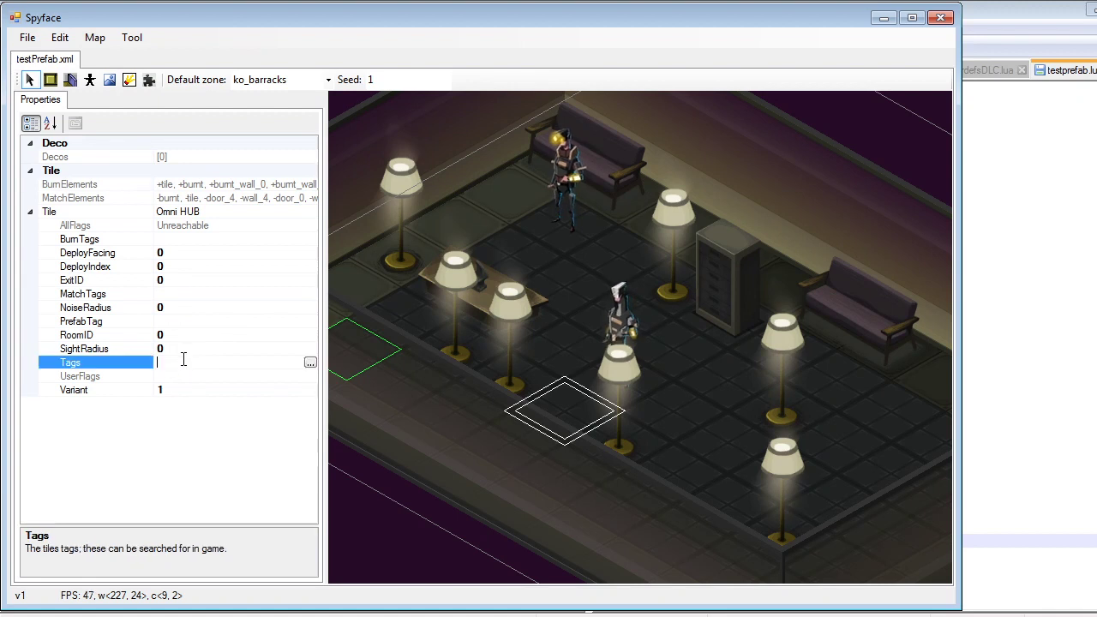
text(noguard)
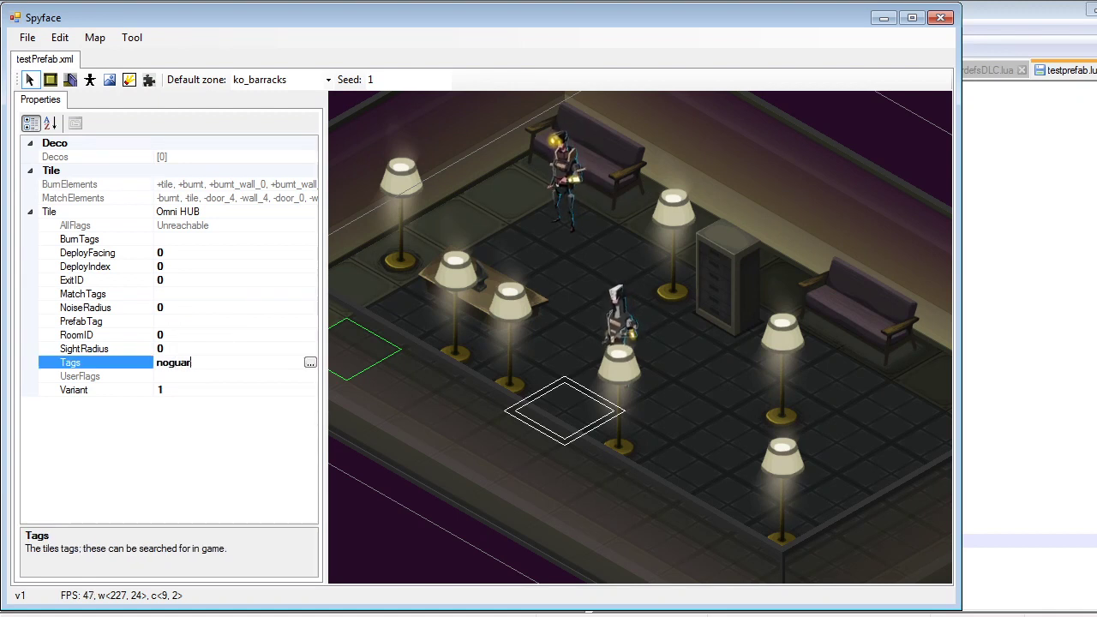
key(BackSpace)
key(BackSpace)
key(BackSpace)
key(BackSpace)
key(BackSpace)
key(BackSpace)
key(BackSpace)
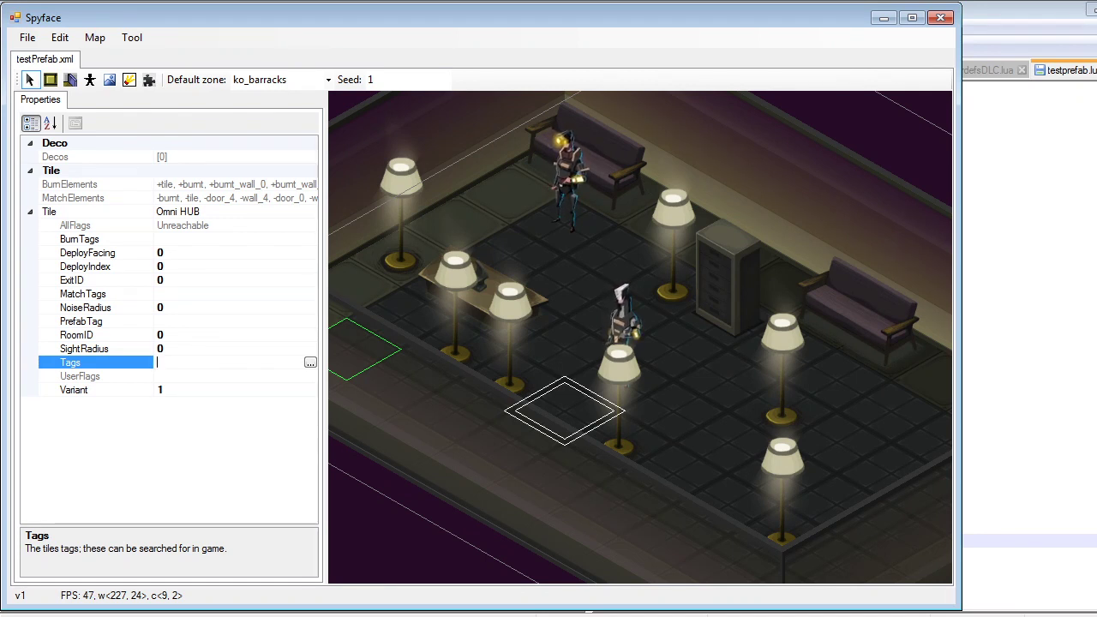
Set the selected Omni HUB tile's Tags to testTag
text(testTag)
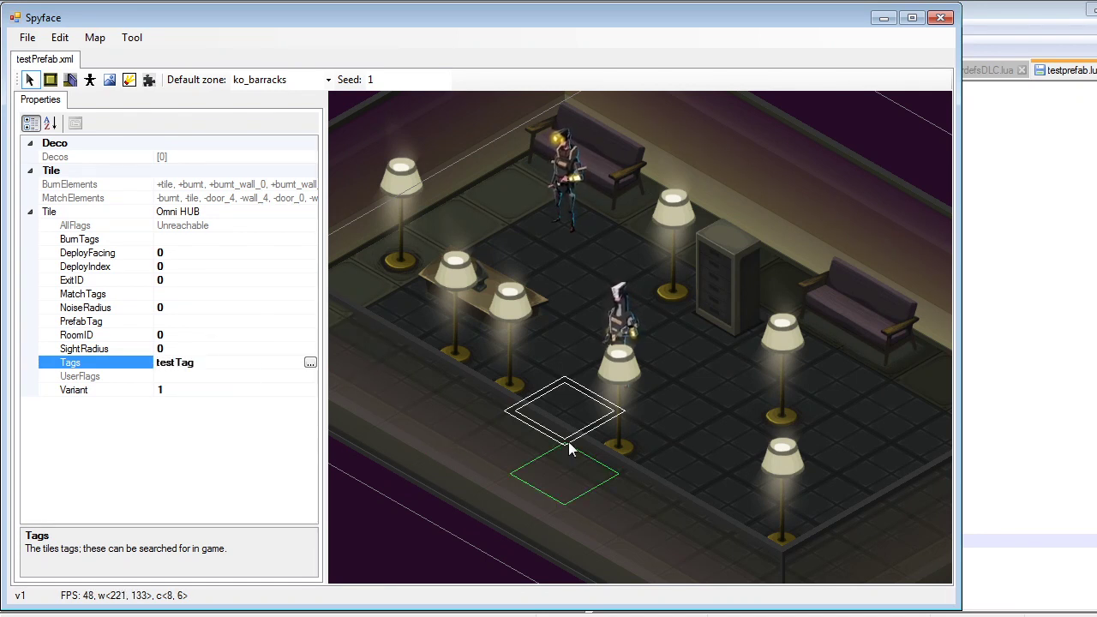
click(548, 418)
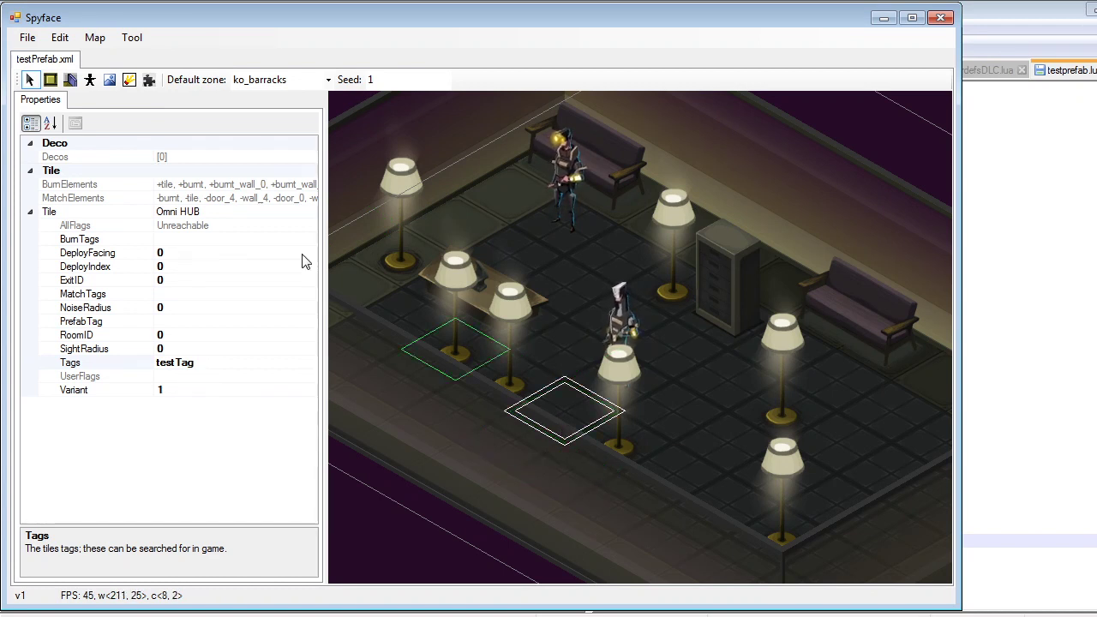
Save the testPrefab map in Spyface and open prefabt.lua from the code_src\game\sim folder in Notepad++
click(25, 36)
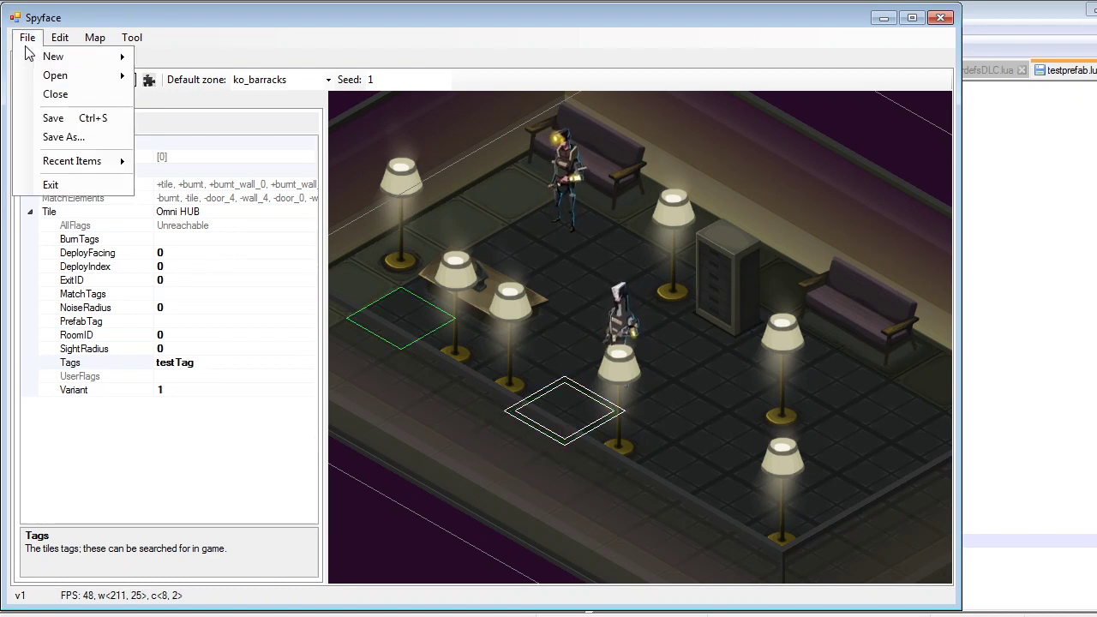
click(81, 115)
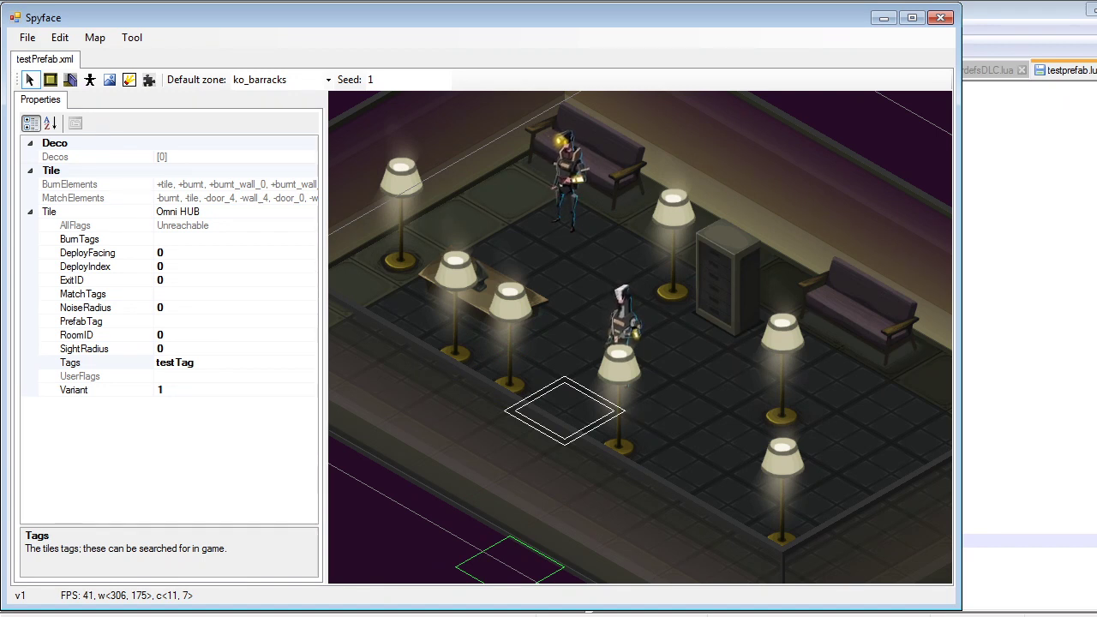
click(549, 616)
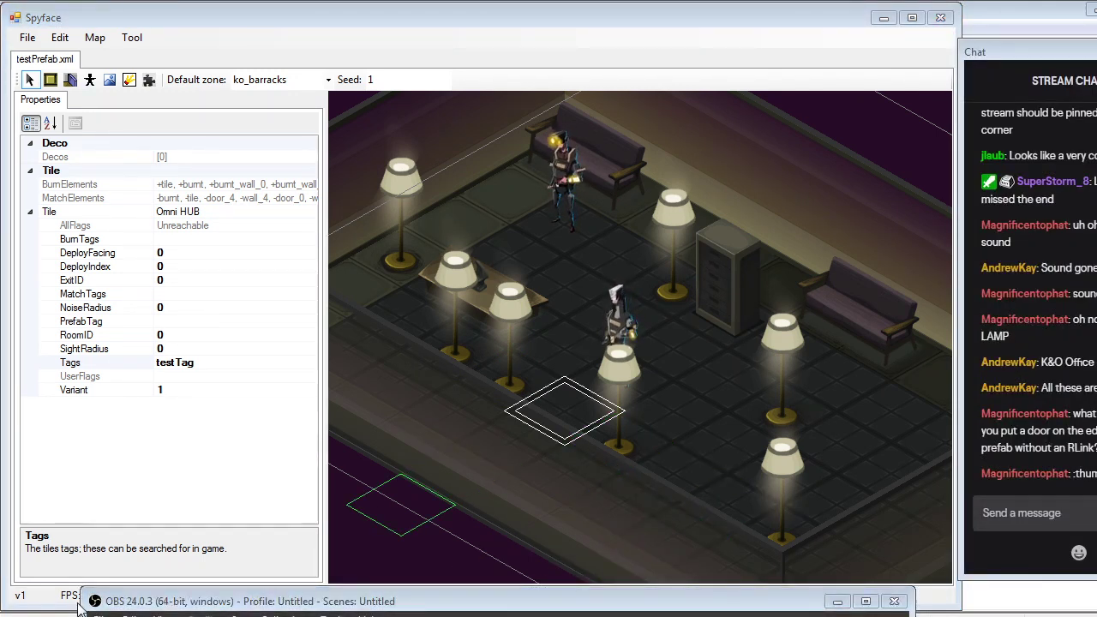
click(111, 616)
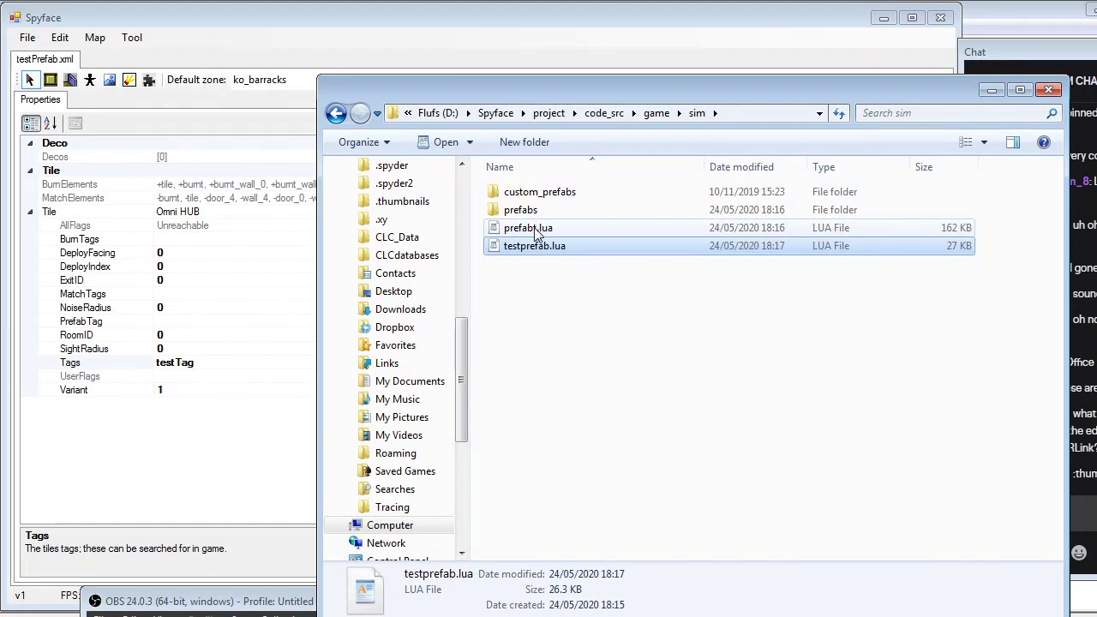
click(534, 231)
right_click(546, 232)
click(615, 255)
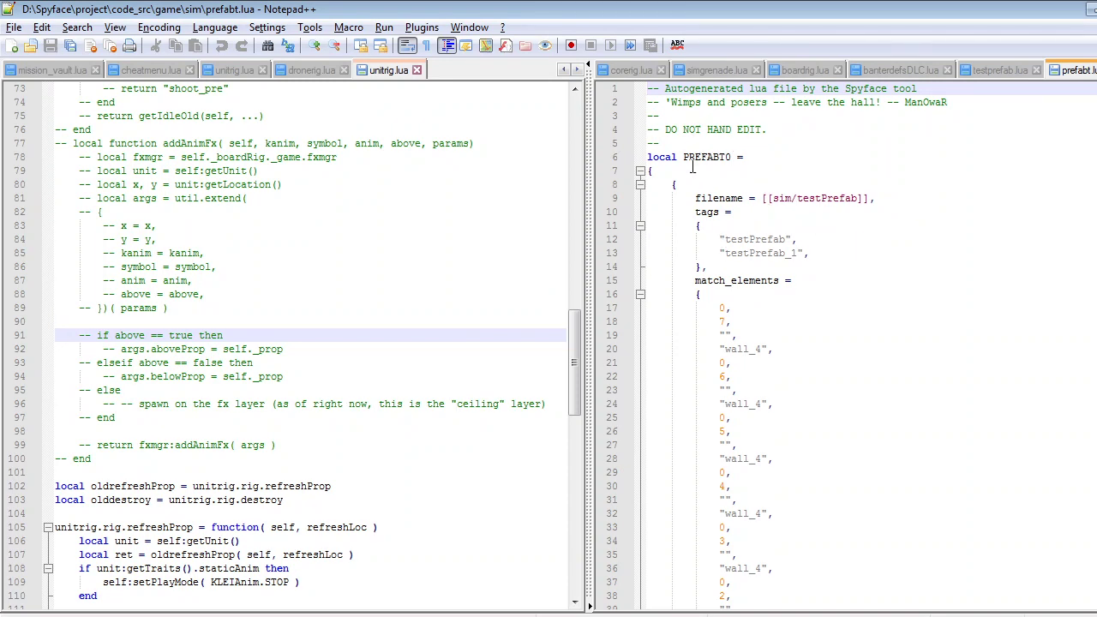
Search prefabt.lua for further sim/testPrefab entries and examine the room data through the end of the file
double_click(801, 201)
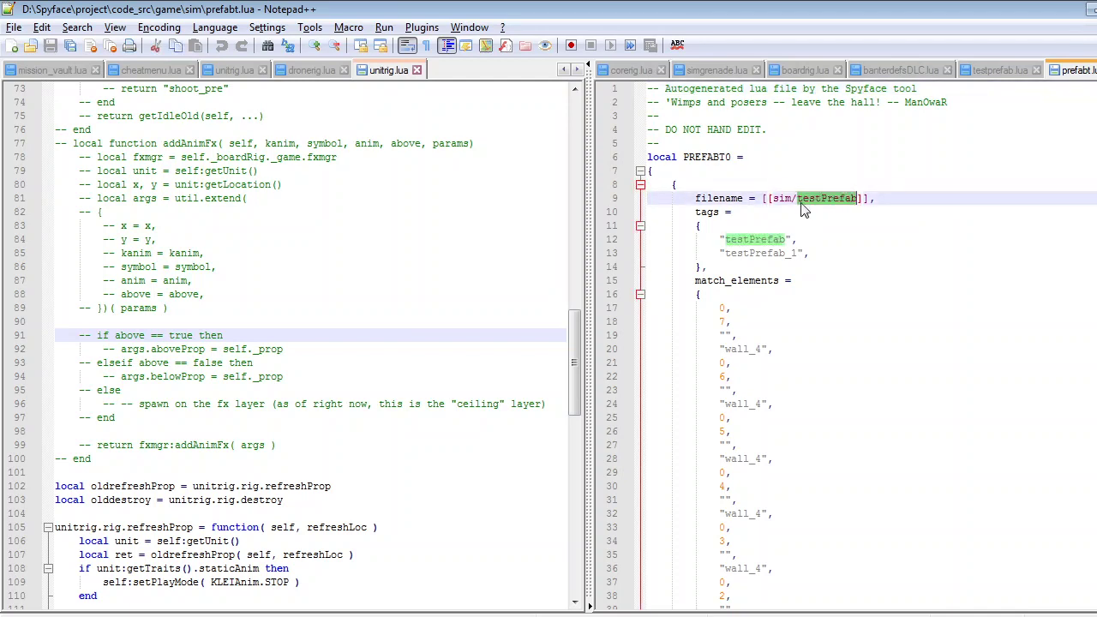
shift+click(774, 199)
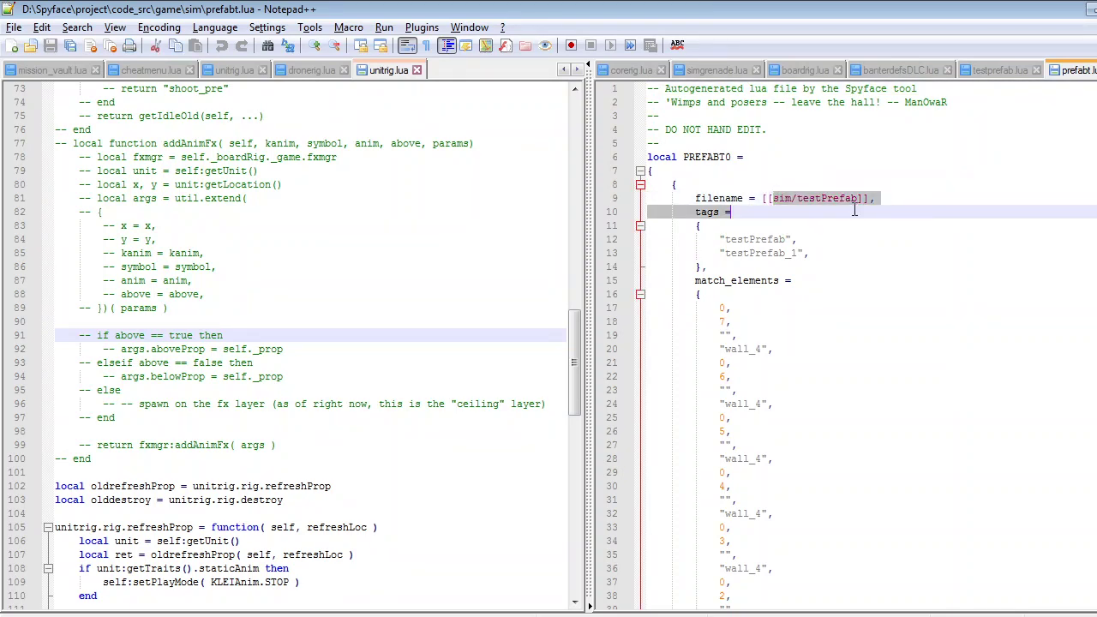
key(ctrl+f)
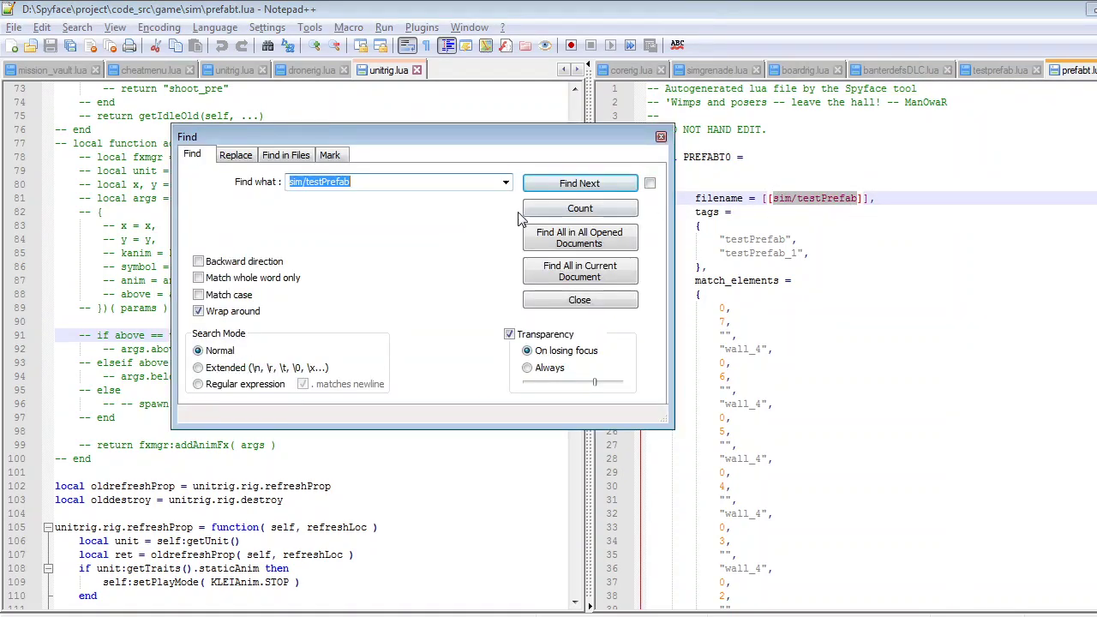
click(570, 185)
click(572, 185)
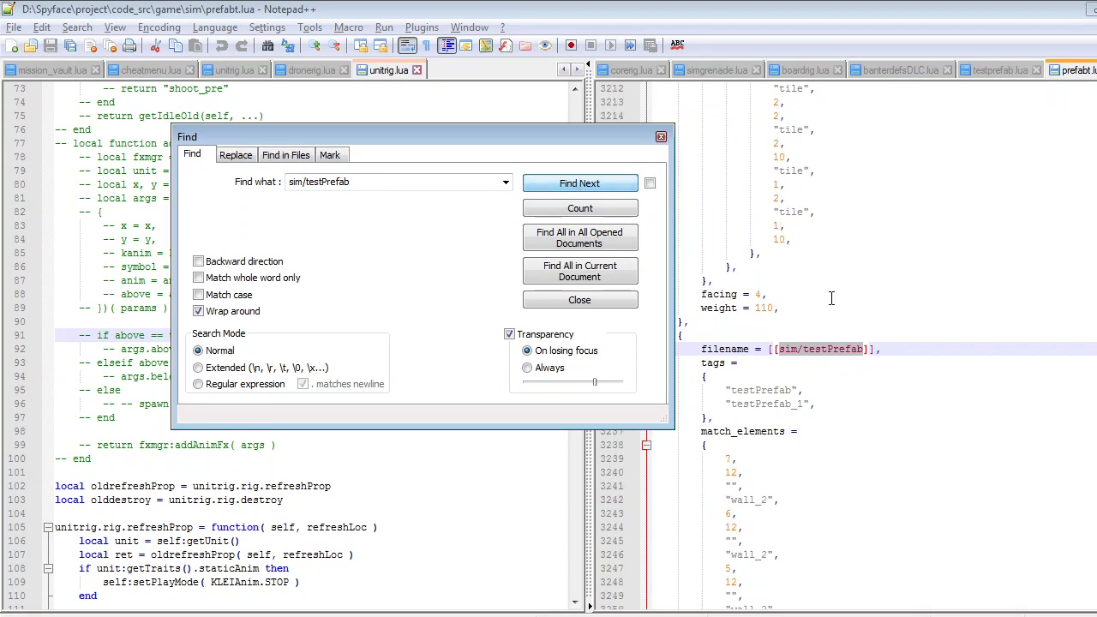
click(661, 137)
scroll(956, 346, down, 17)
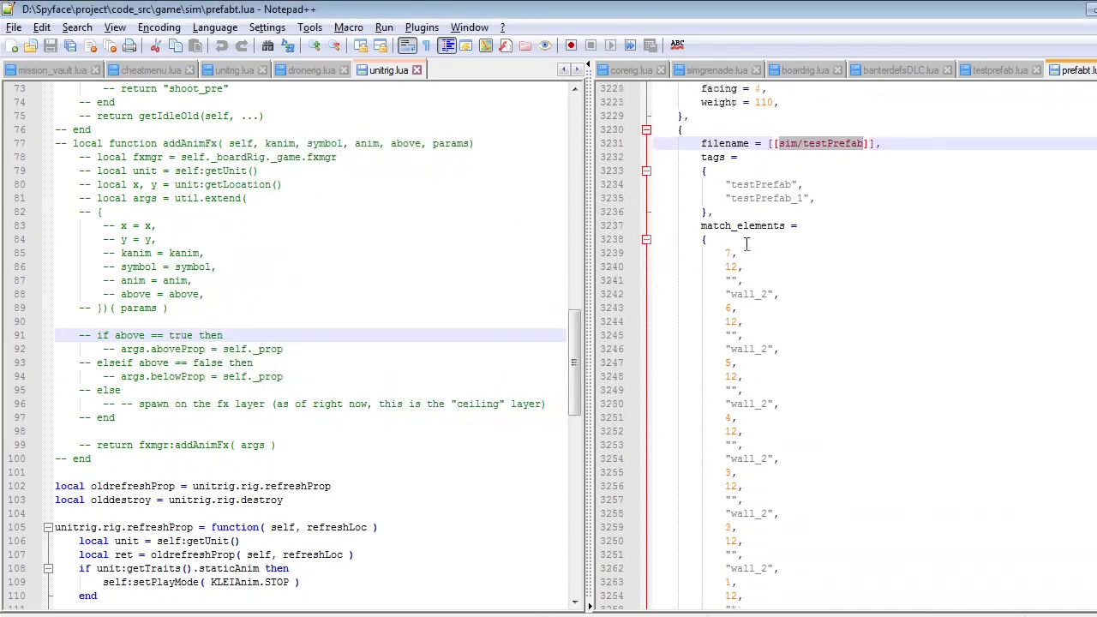
scroll(891, 470, down, 3)
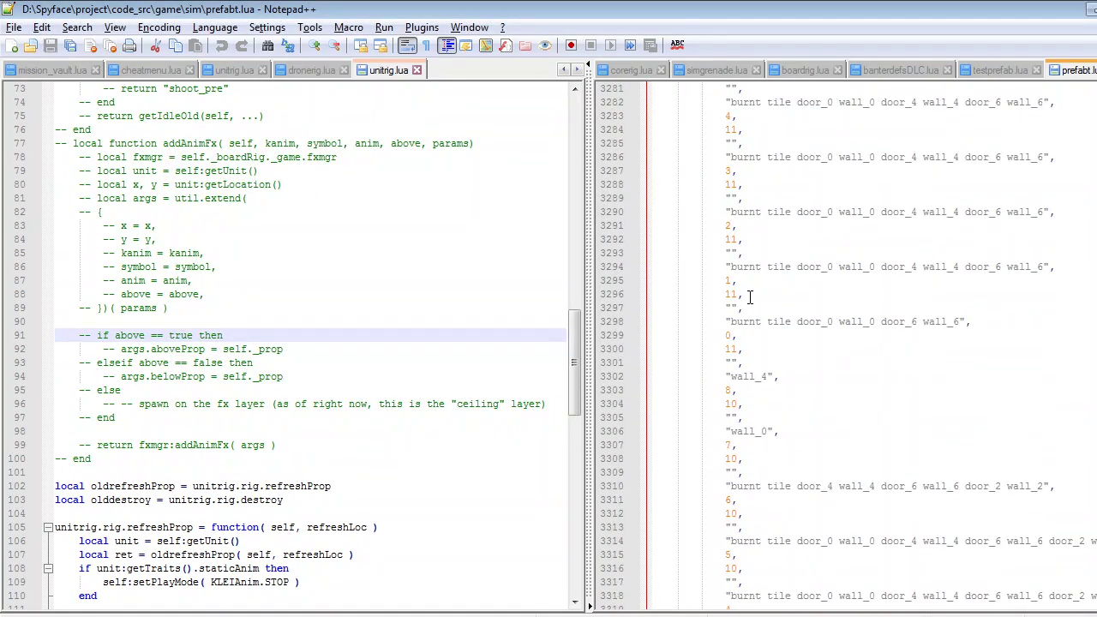
scroll(844, 343, down, 20)
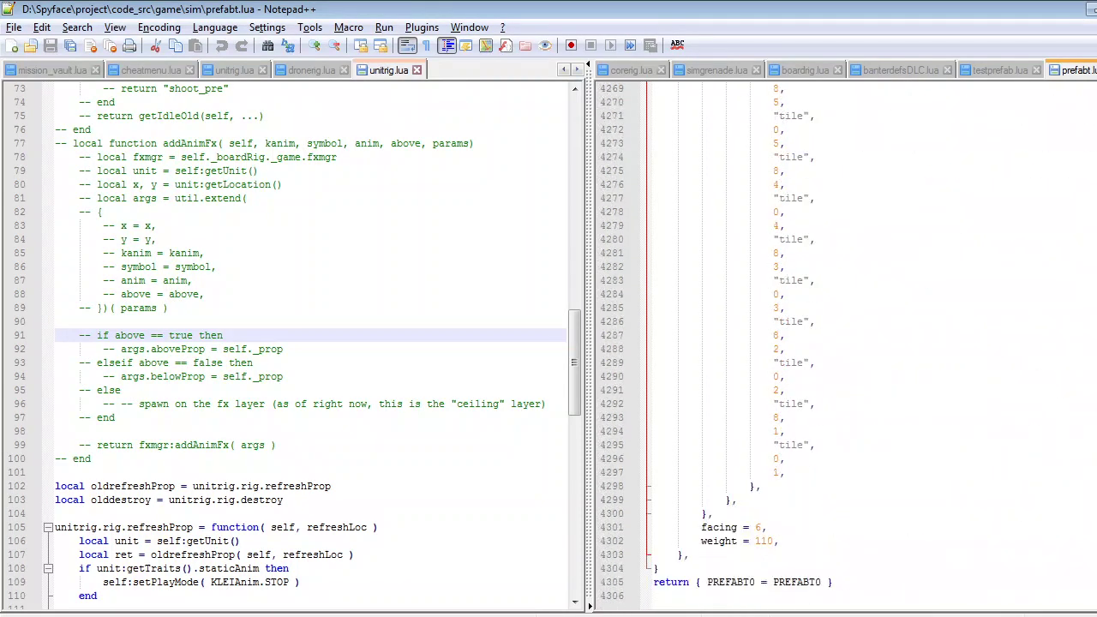
scroll(940, 175, up, 20)
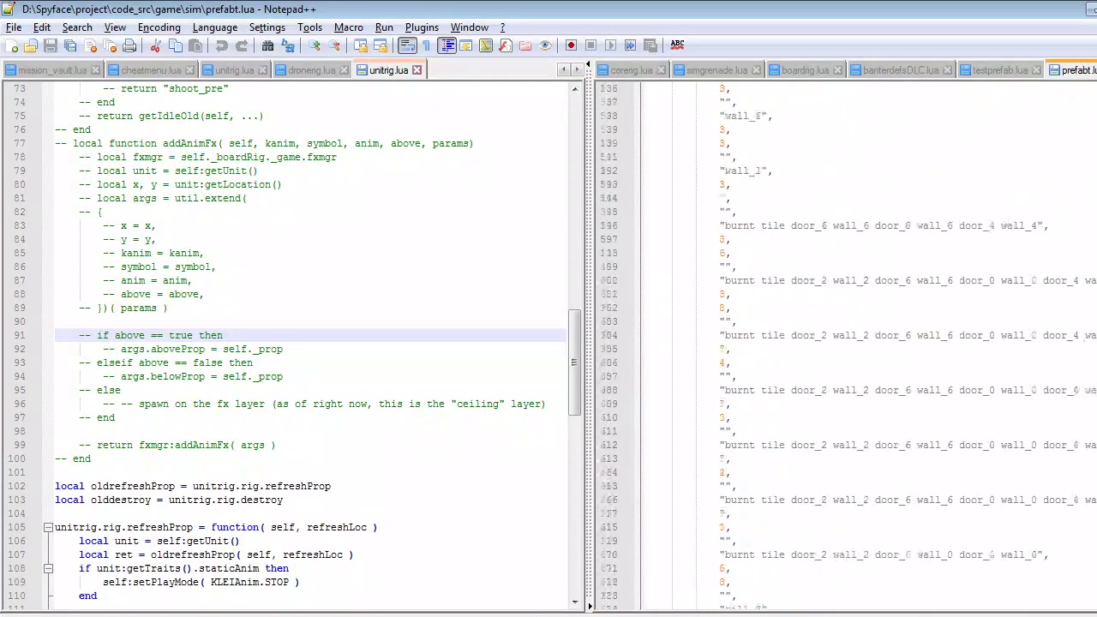
click(940, 179)
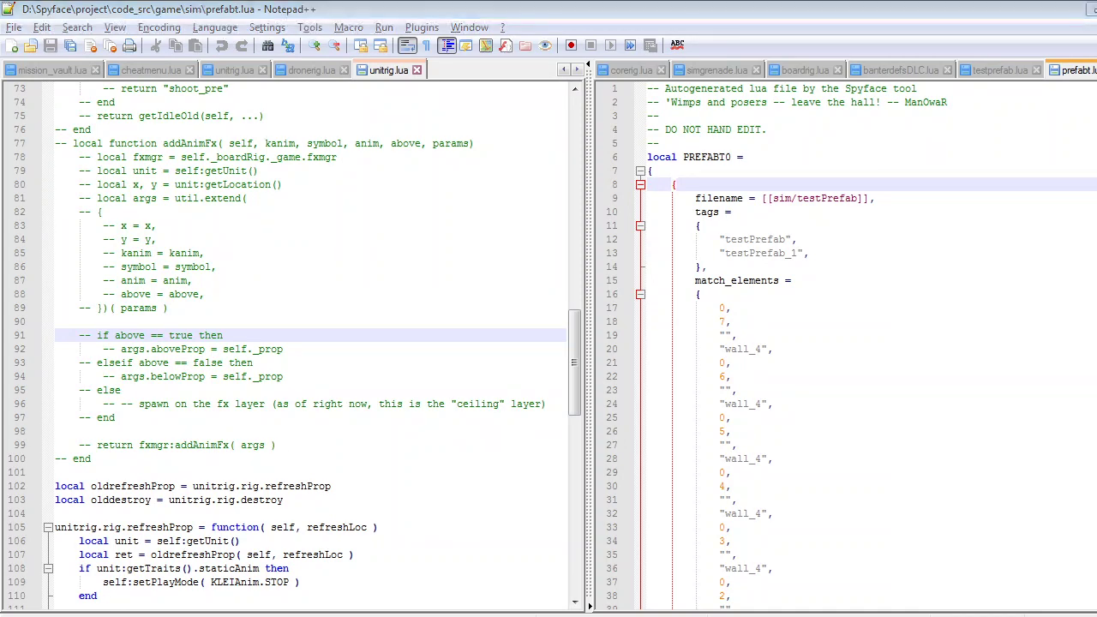
Show testPrefab.xml in the data_src\maps folder beside the code and compare it with the filename and tags entries in prefabt.lua
click(95, 615)
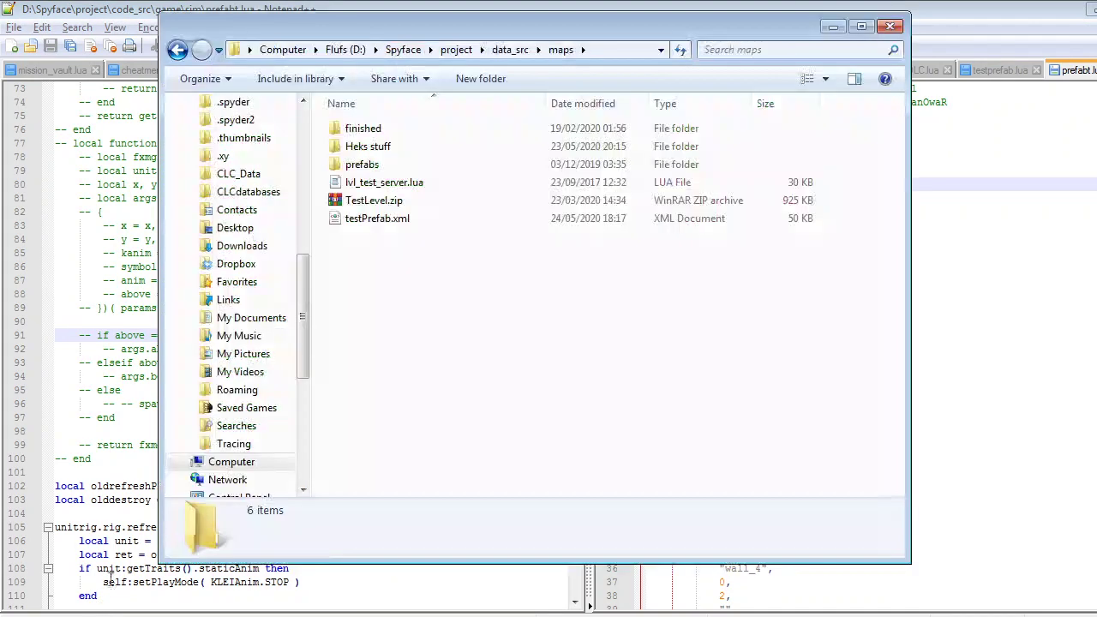
drag(579, 25, 495, 92)
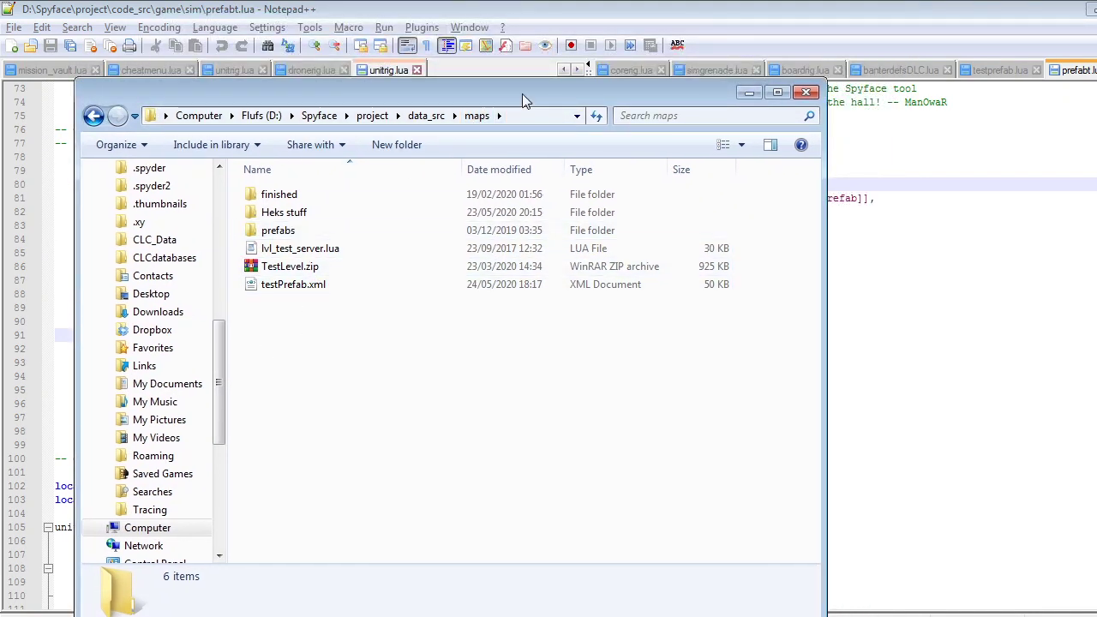
drag(522, 93, 443, 76)
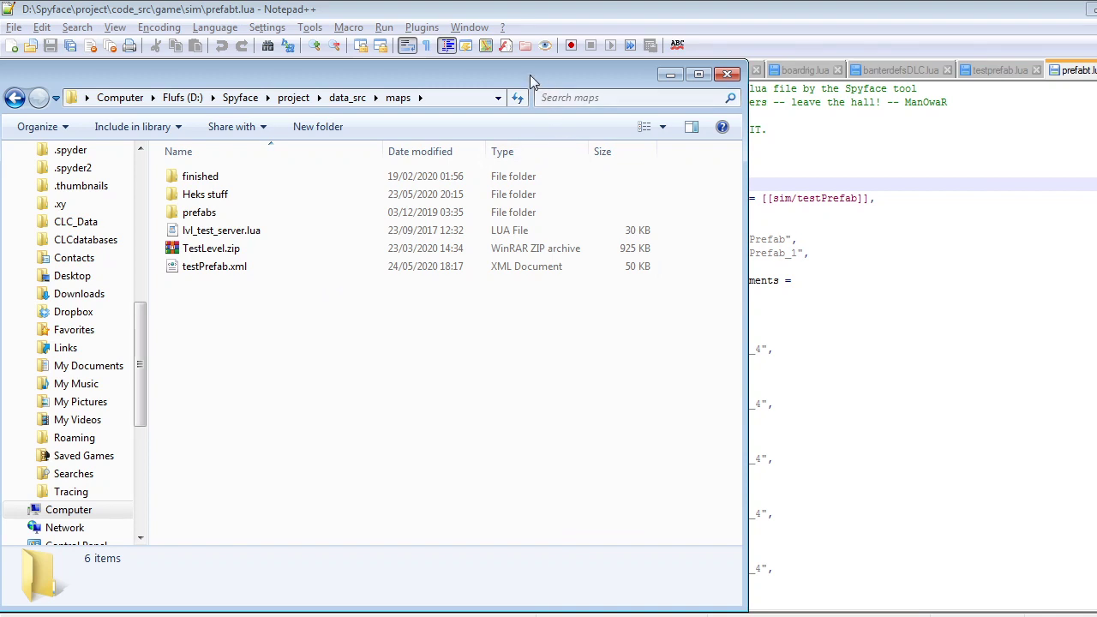
drag(478, 77, 393, 69)
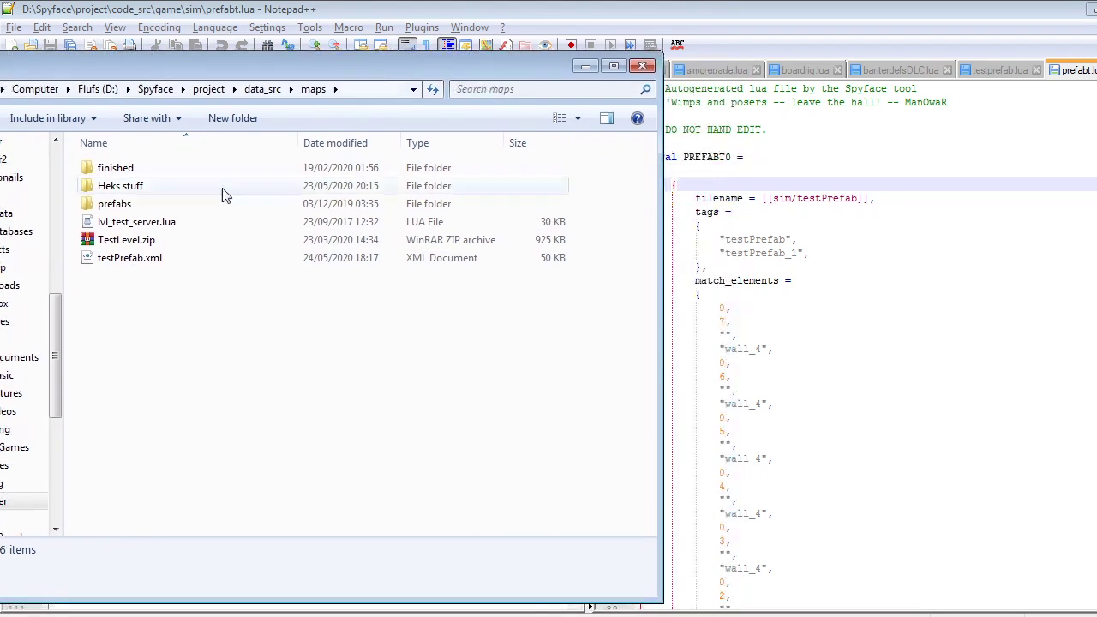
click(140, 258)
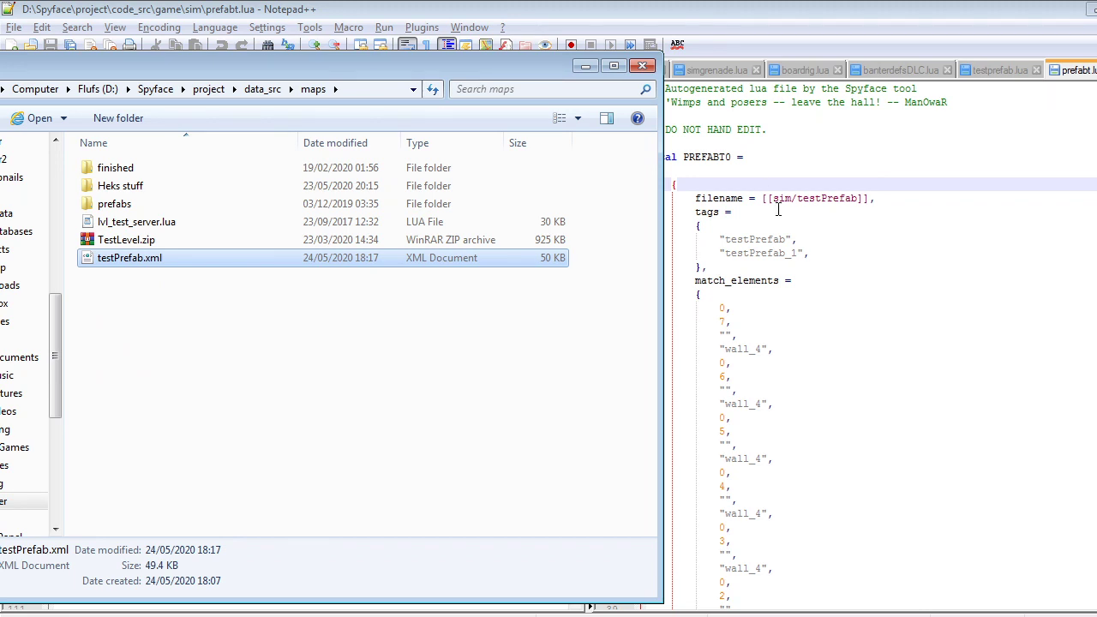
click(672, 189)
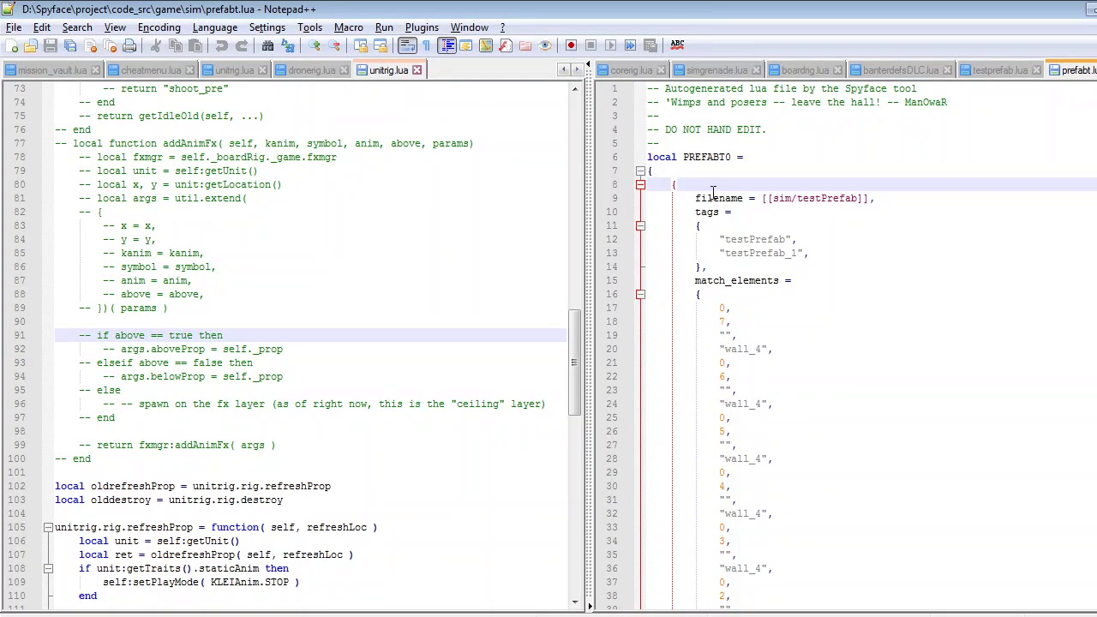
click(701, 226)
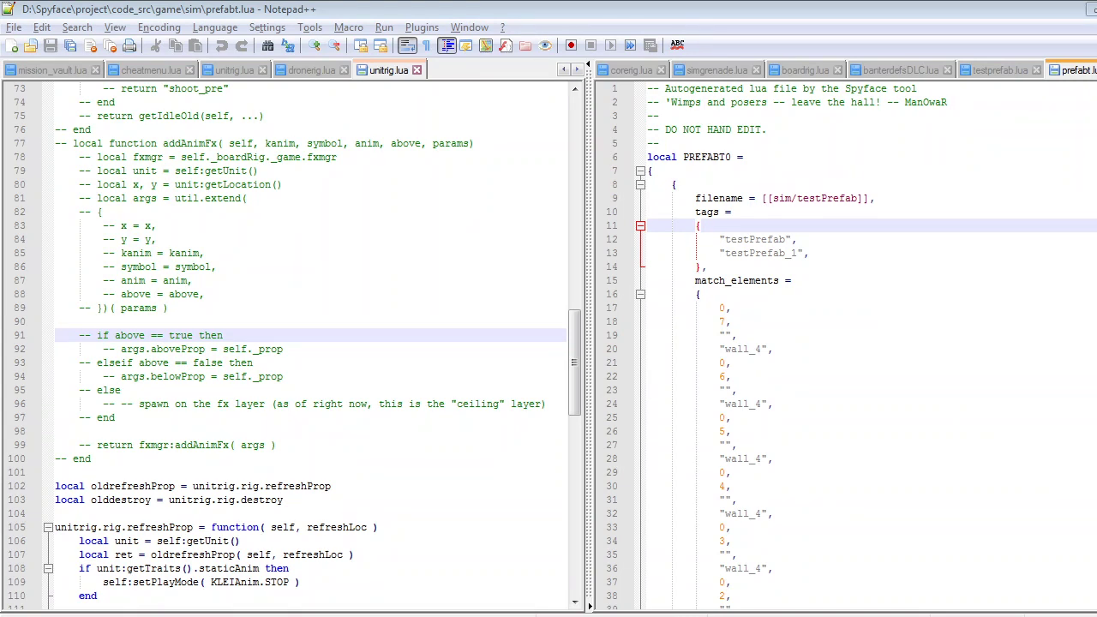
Show the desktop and open the InvisibleInc mods folder through the mods shortcut in the Invisible Inc modding folder
click(108, 613)
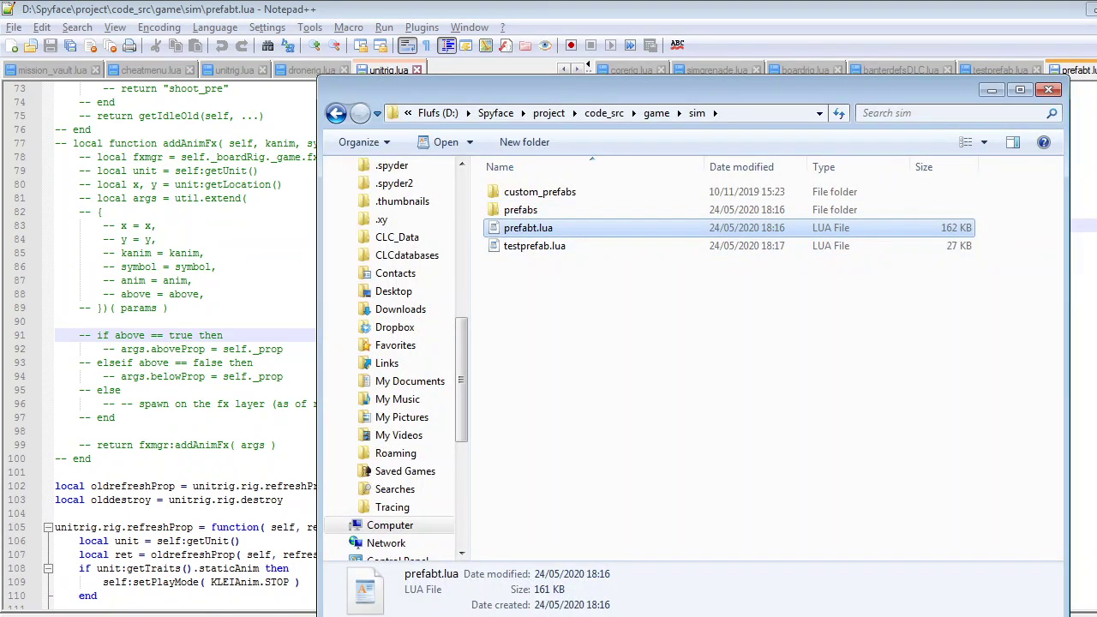
click(1096, 616)
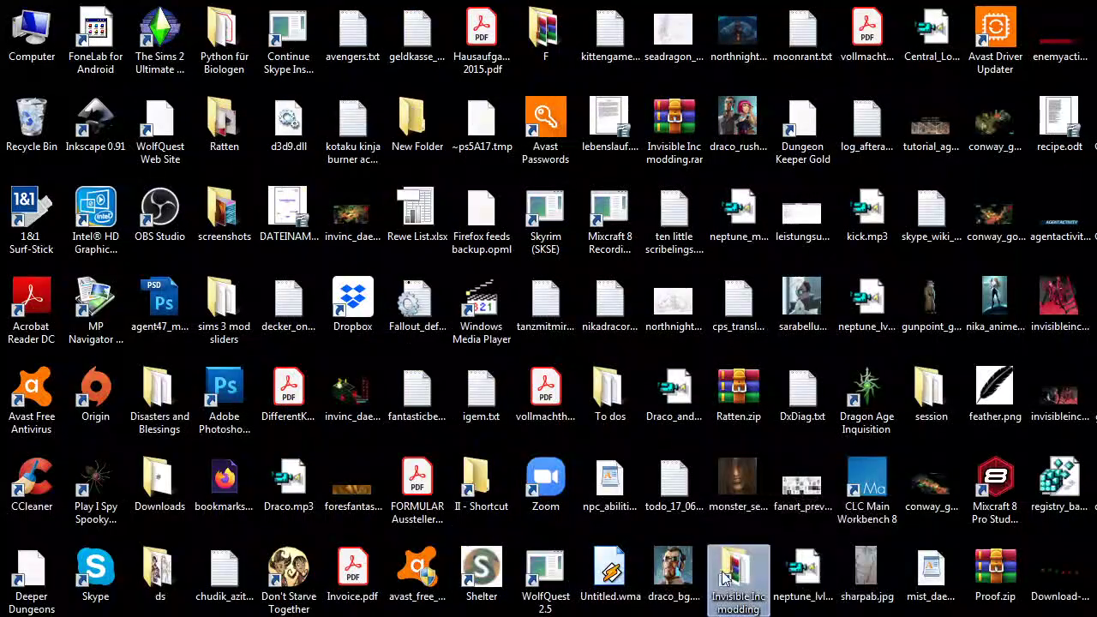
double_click(733, 576)
scroll(206, 314, down, 4)
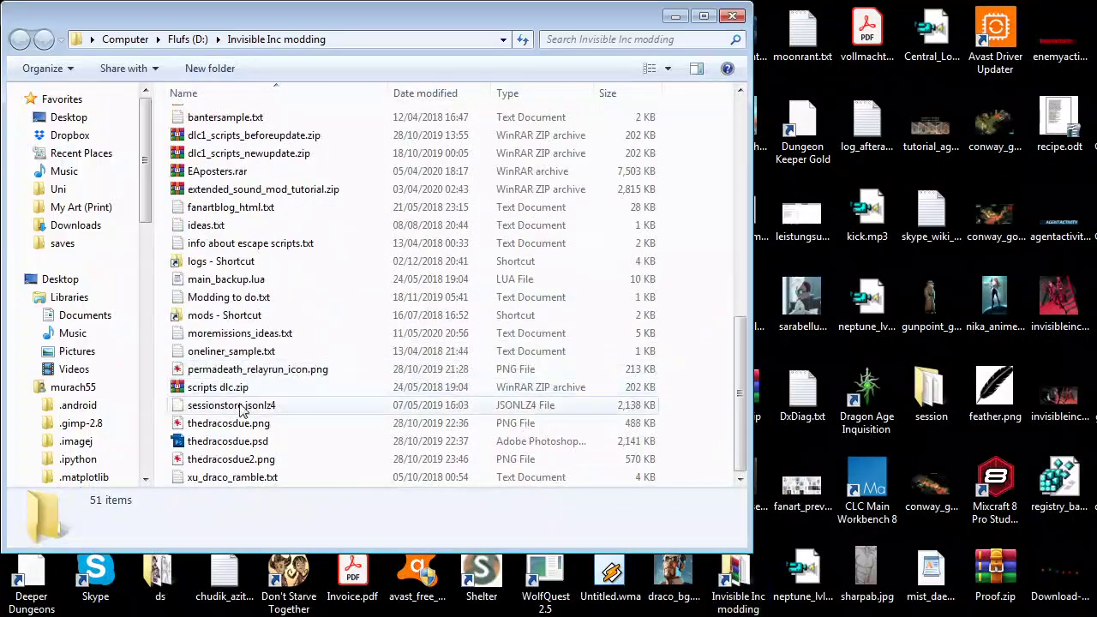
double_click(206, 314)
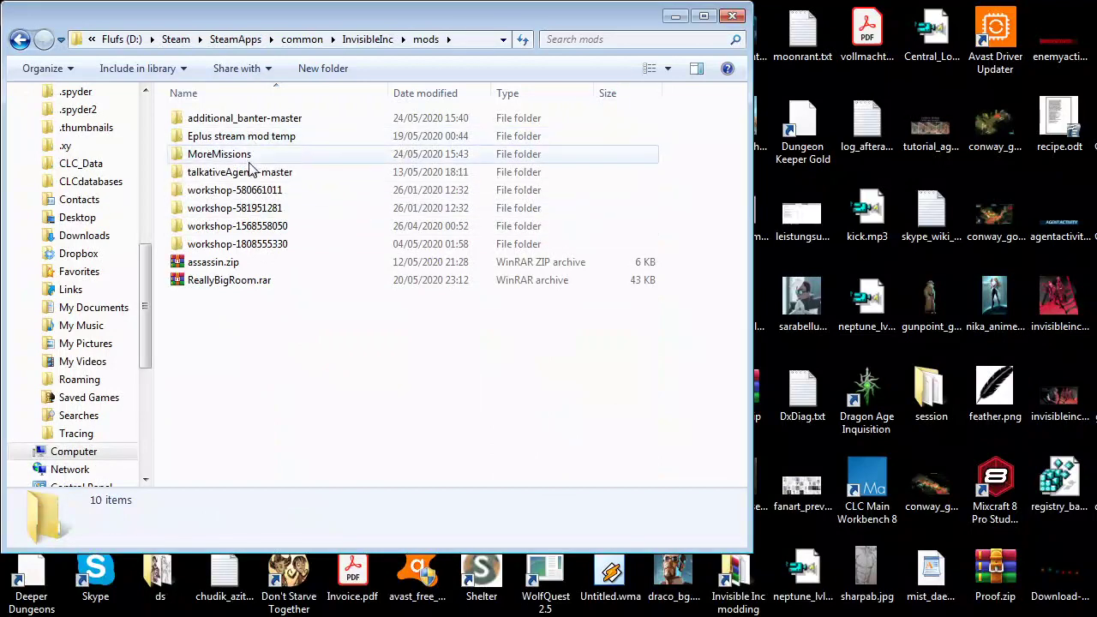
Move the SpyfaceTest folder from Eplus stream mod temp into the InvisibleInc mods folder
double_click(261, 139)
scroll(264, 283, down, 10)
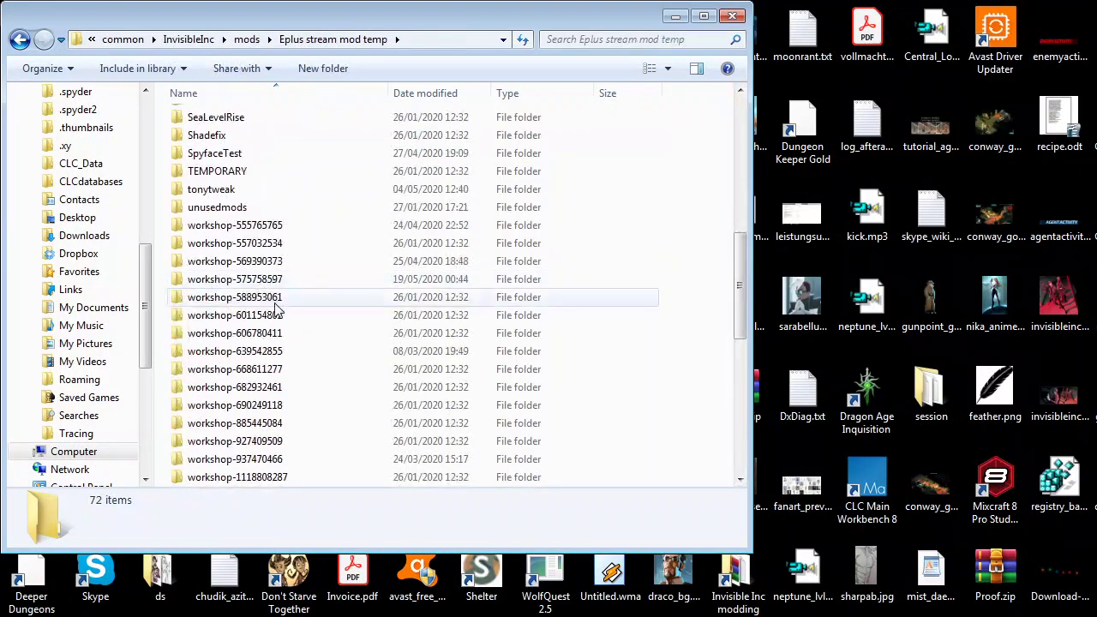
click(227, 153)
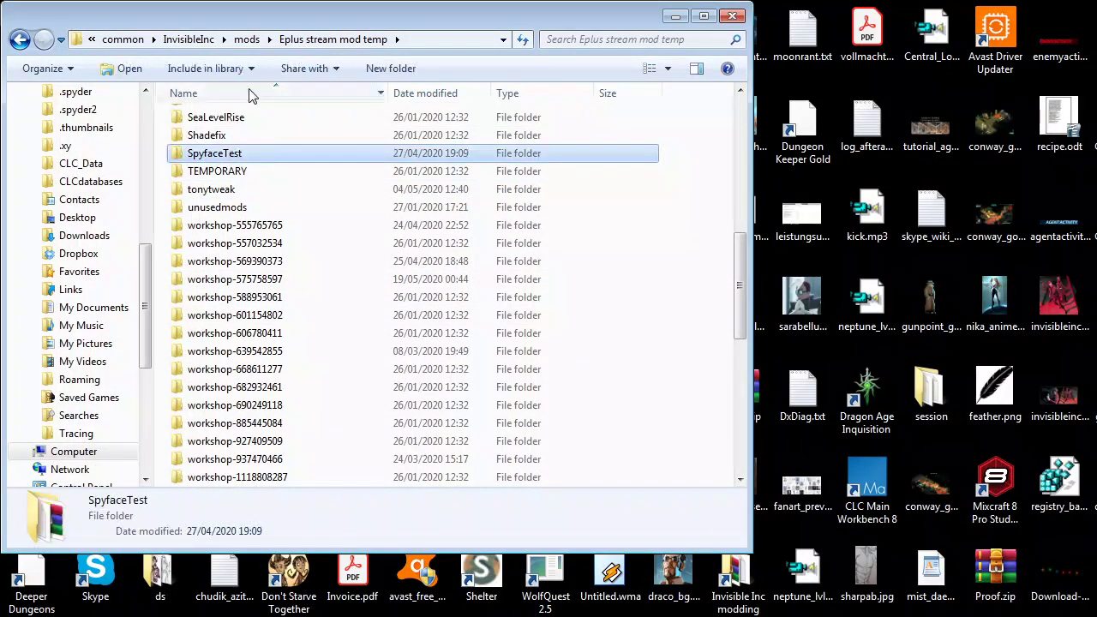
click(250, 40)
key(ctrl+v)
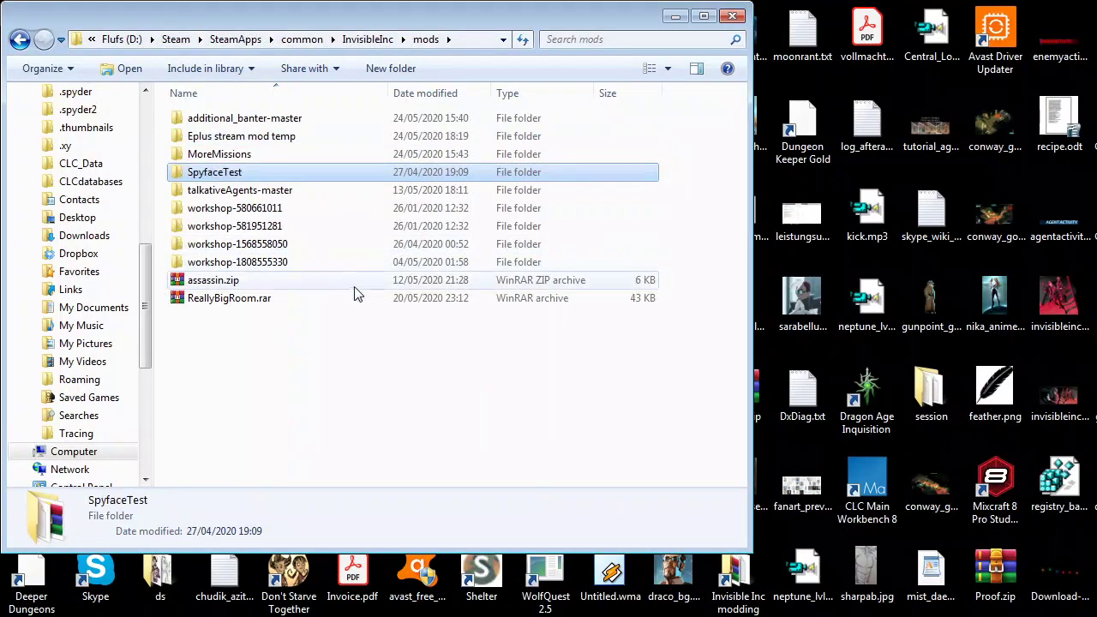
View the SpyfaceTest mod's prefabs\shared folder, select all its files, and return to the SpyfaceTest folder
double_click(249, 174)
double_click(191, 138)
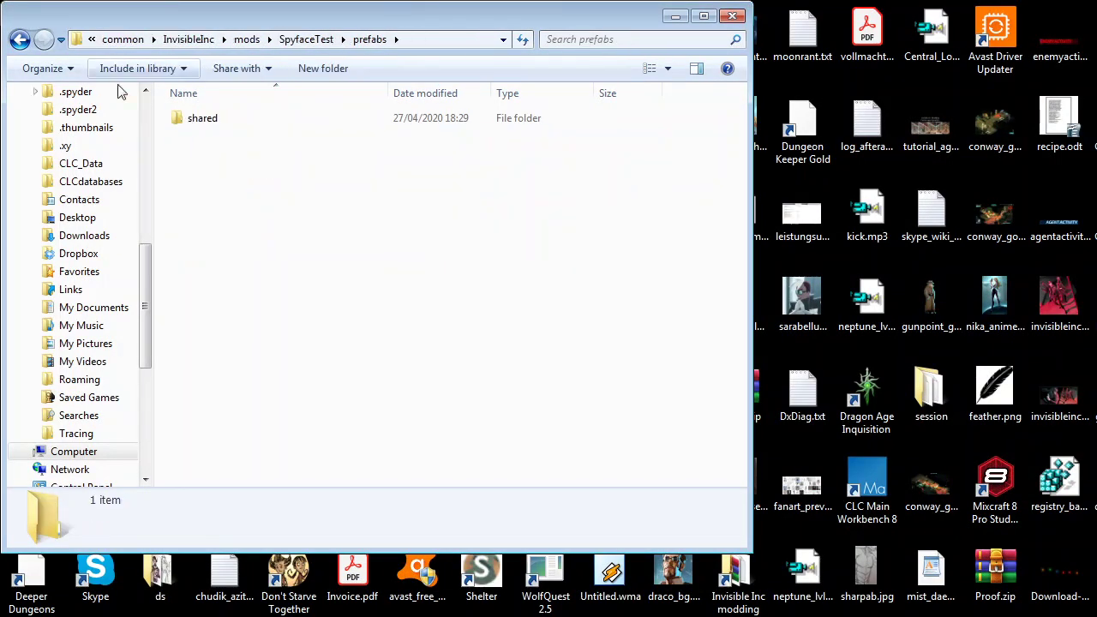
double_click(199, 119)
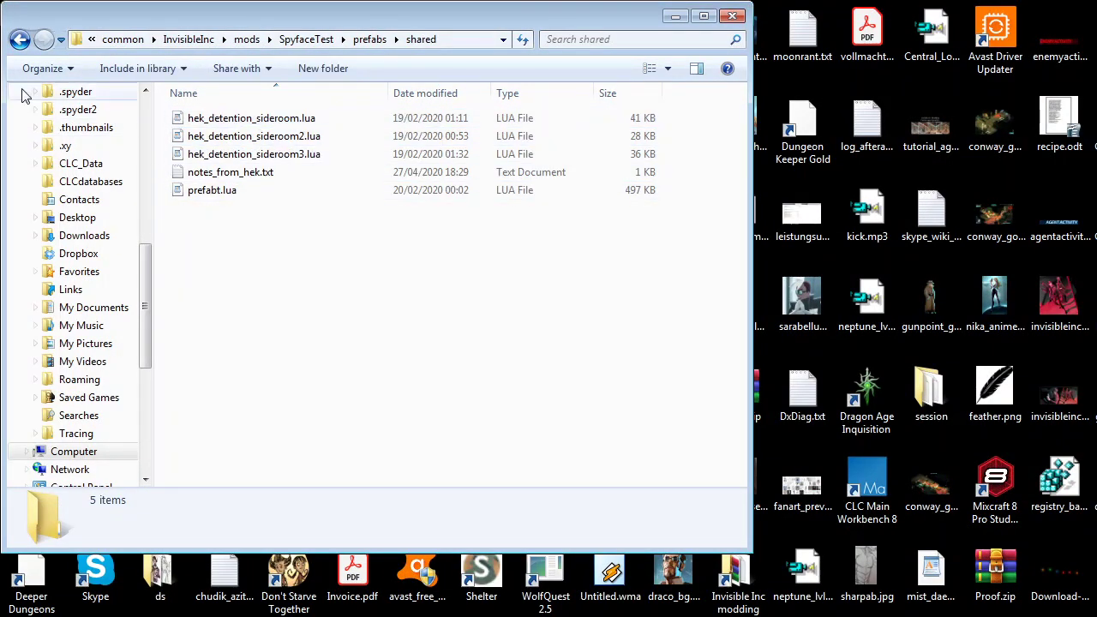
click(210, 188)
shift+click(229, 122)
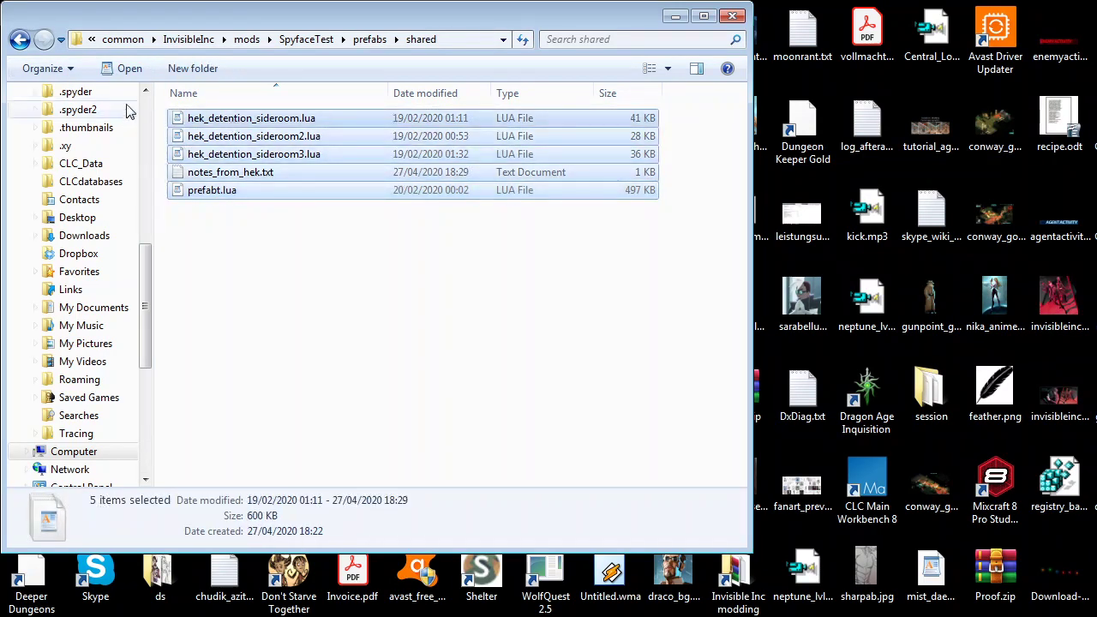
click(20, 39)
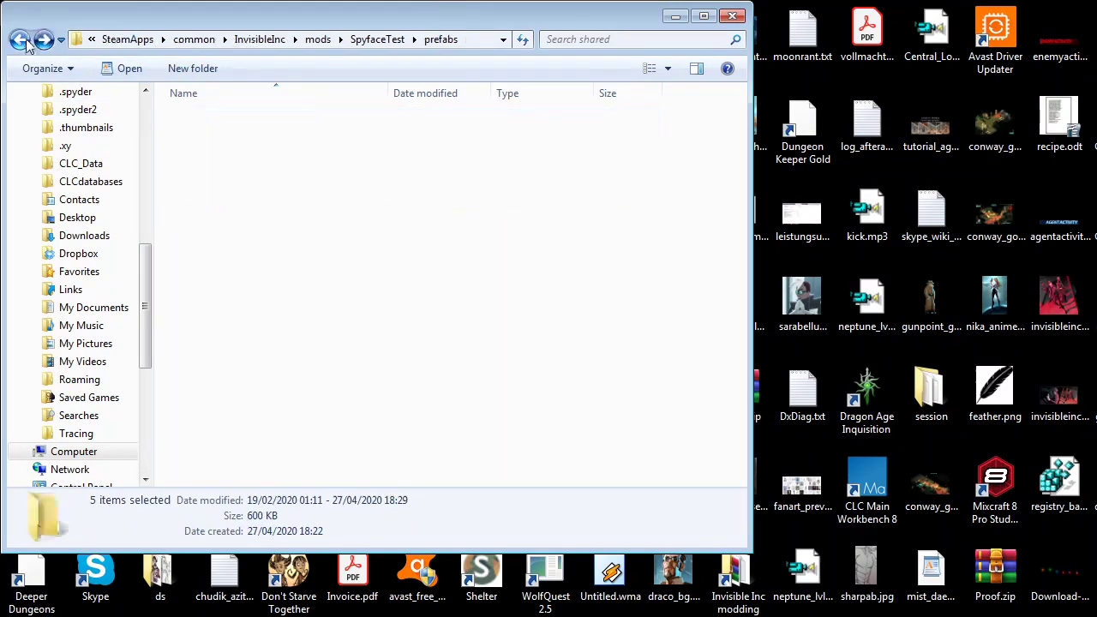
click(21, 40)
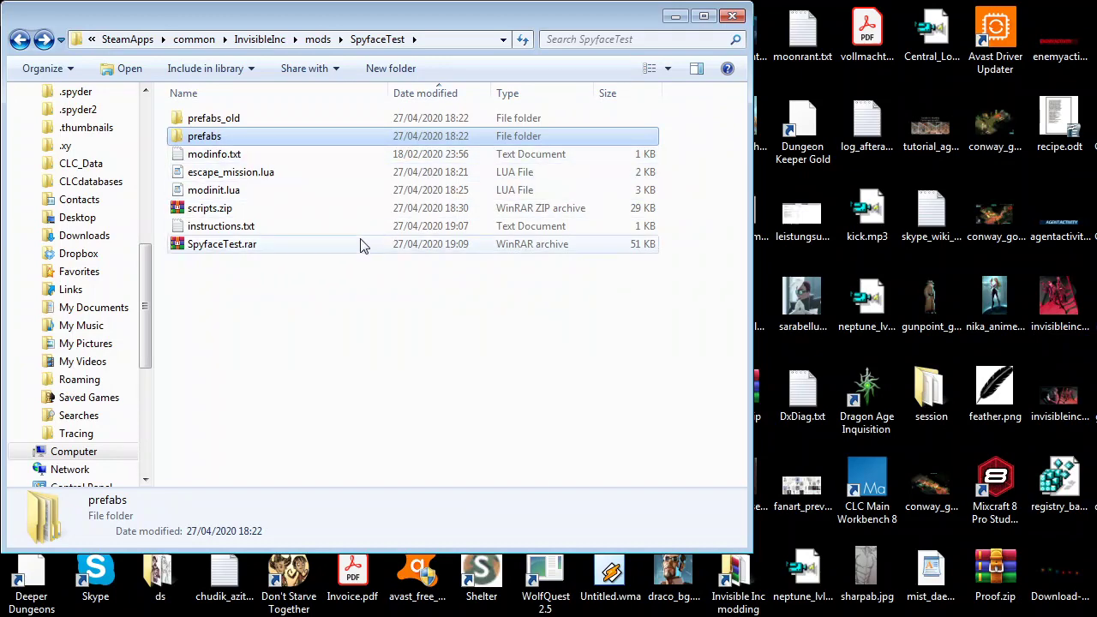
Reopen prefabs\shared, select the three hek_detention_sideroom Lua files, and go back to the SpyfaceTest folder
double_click(229, 138)
double_click(230, 121)
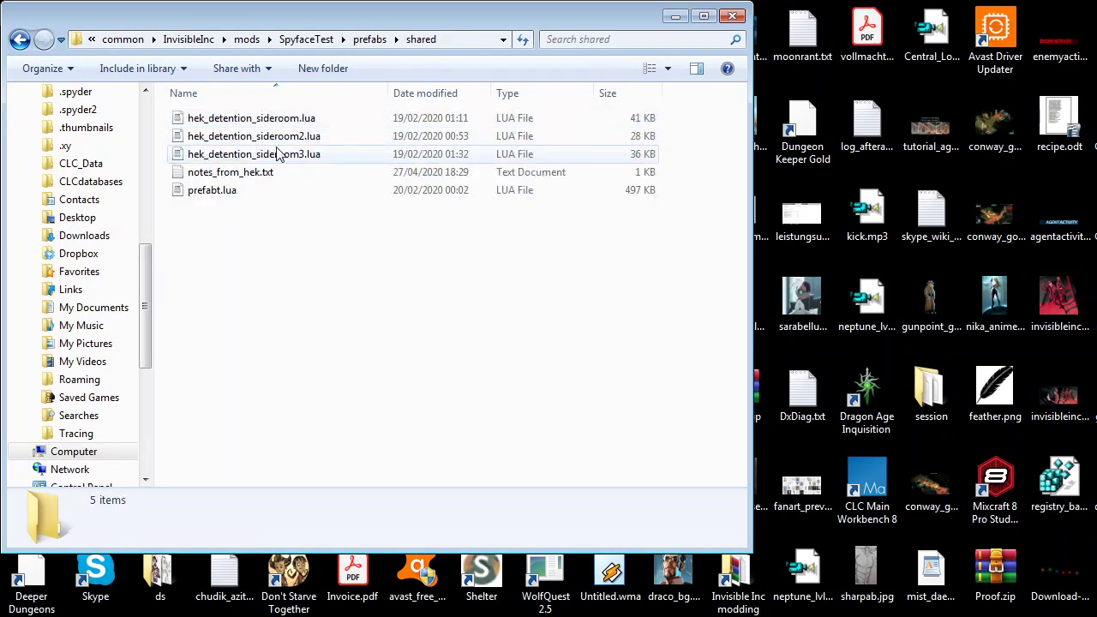
shift+click(296, 154)
click(305, 39)
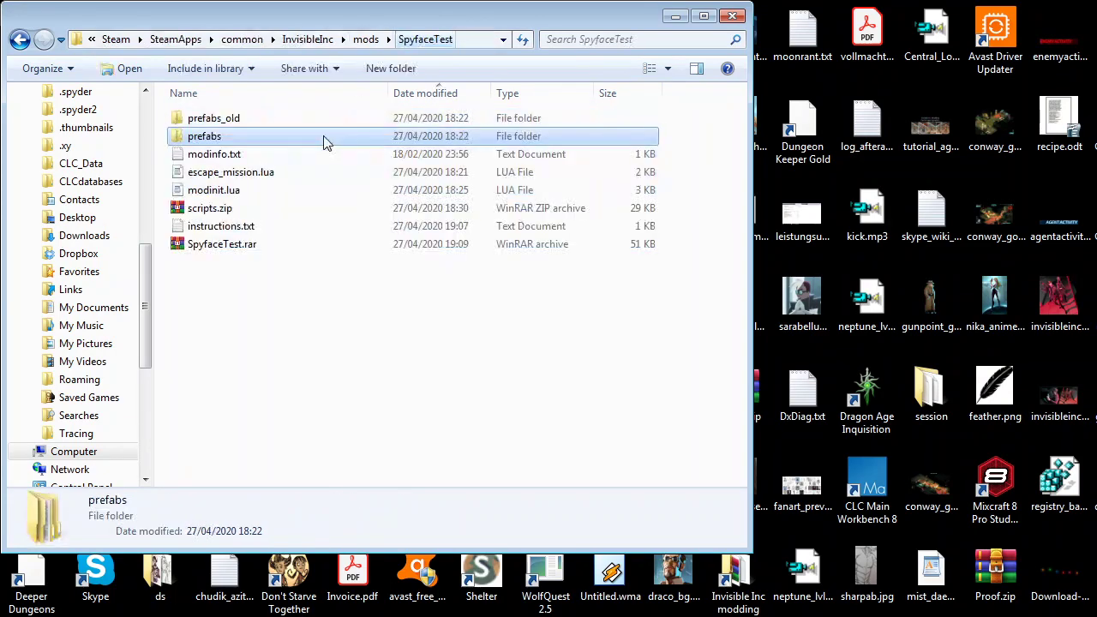
Create a folder named temp in SpyfaceTest and move the existing prefabs\shared files, including prefabt.lua and notes_from_hek.txt, into it
click(381, 68)
text(temp)
key(Return)
key(ctrl+v)
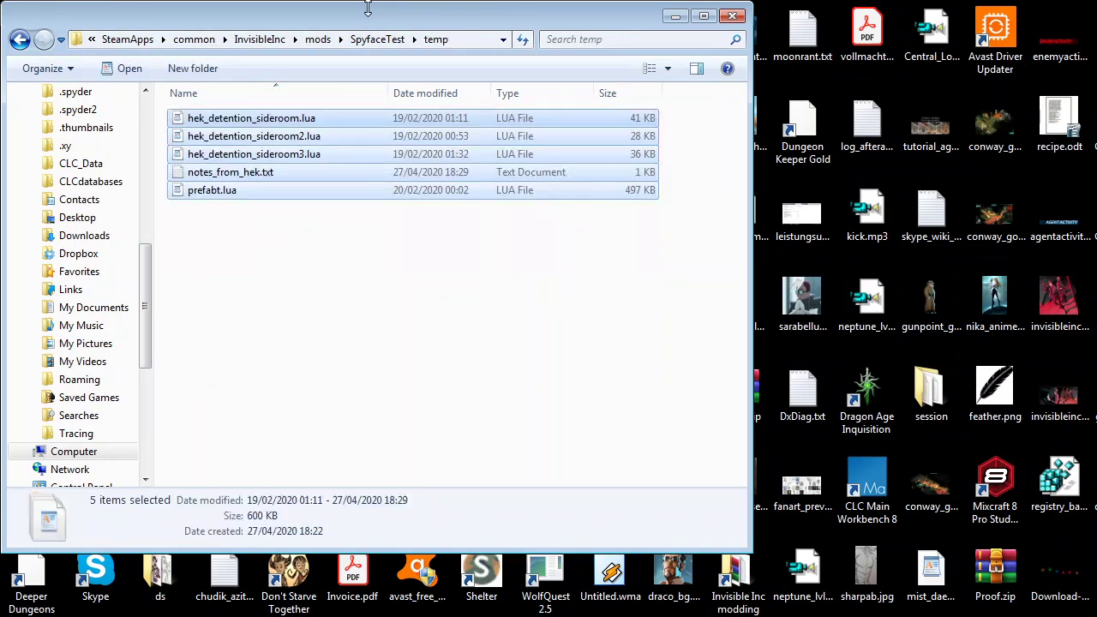
Copy prefabt.lua and testprefab.lua from the sim export folder into the emptied SpyfaceTest\prefabs\shared folder
key(BackSpace)
click(232, 135)
double_click(232, 139)
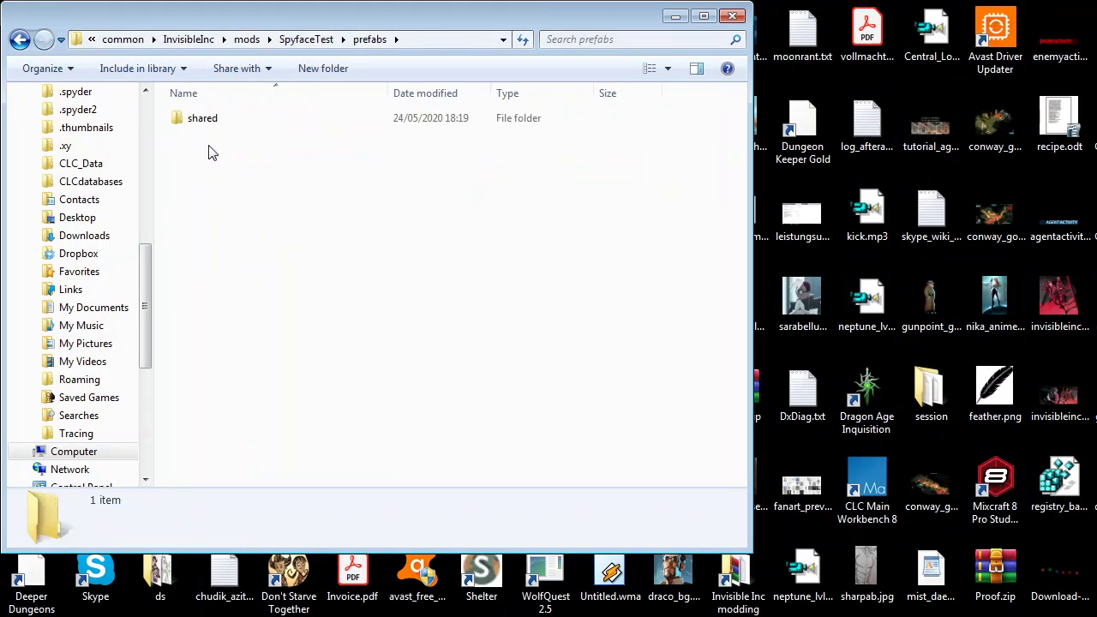
double_click(225, 120)
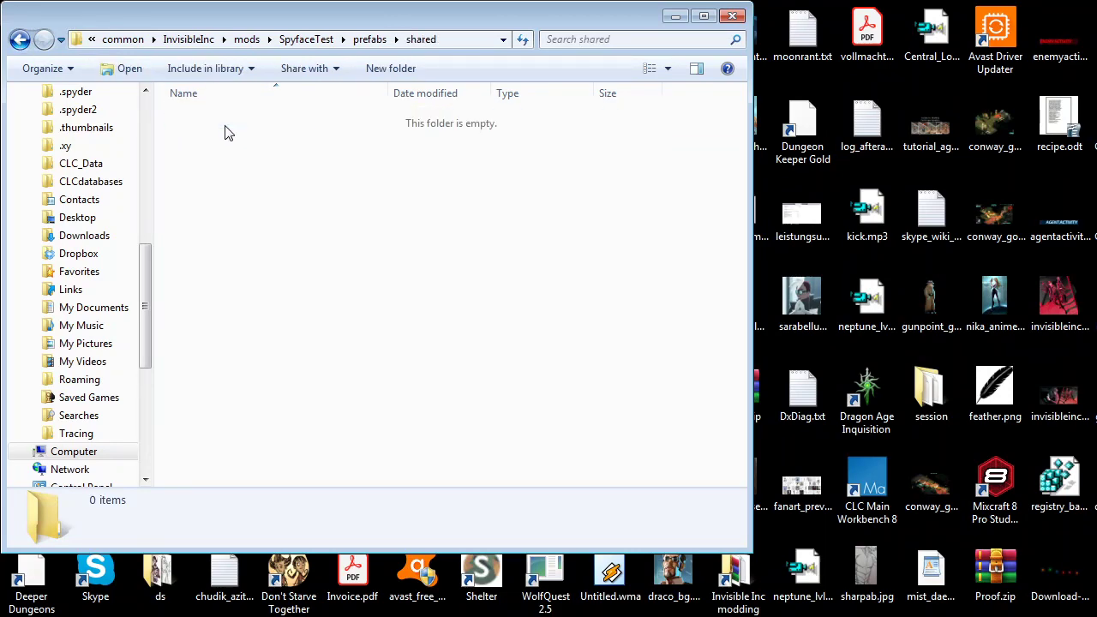
drag(357, 22, 480, 23)
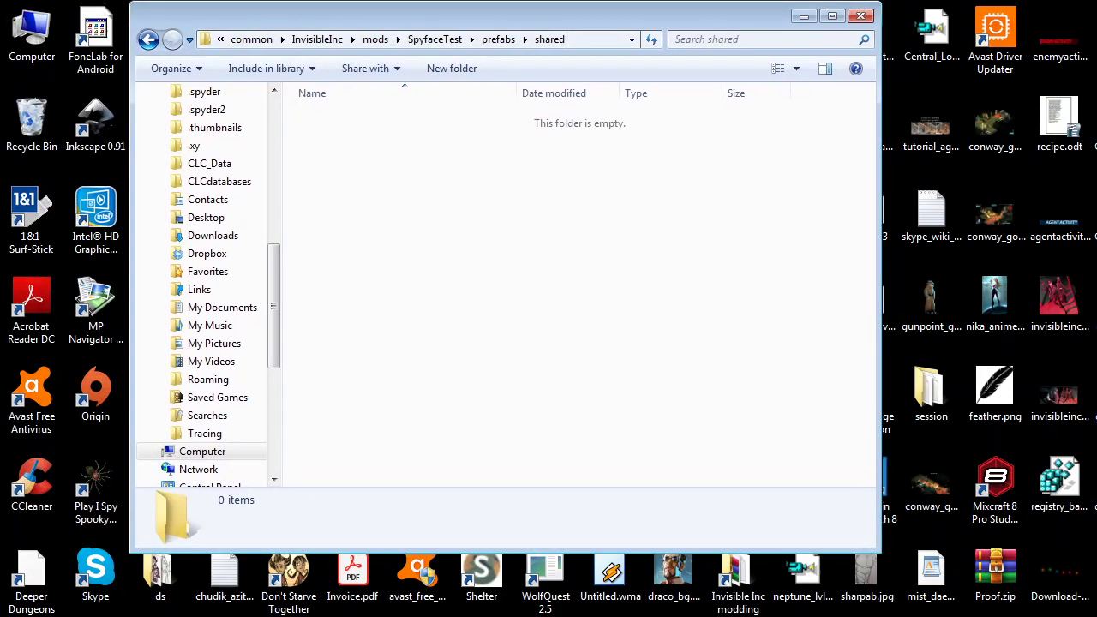
click(103, 598)
shift+click(550, 250)
key(ctrl+c)
click(564, 22)
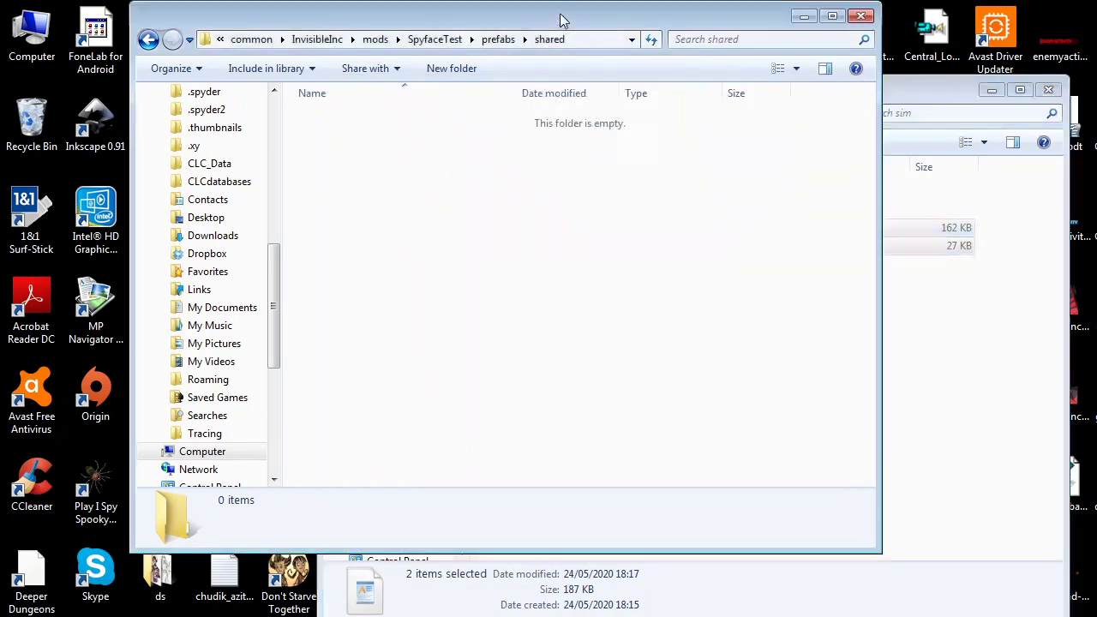
key(ctrl+v)
click(418, 188)
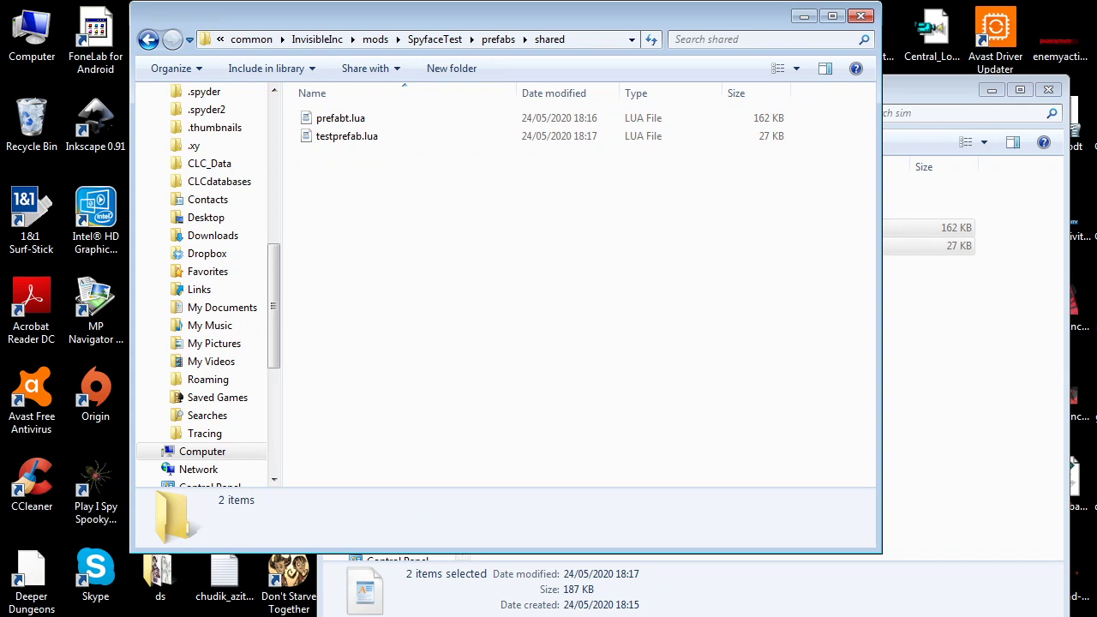
click(359, 140)
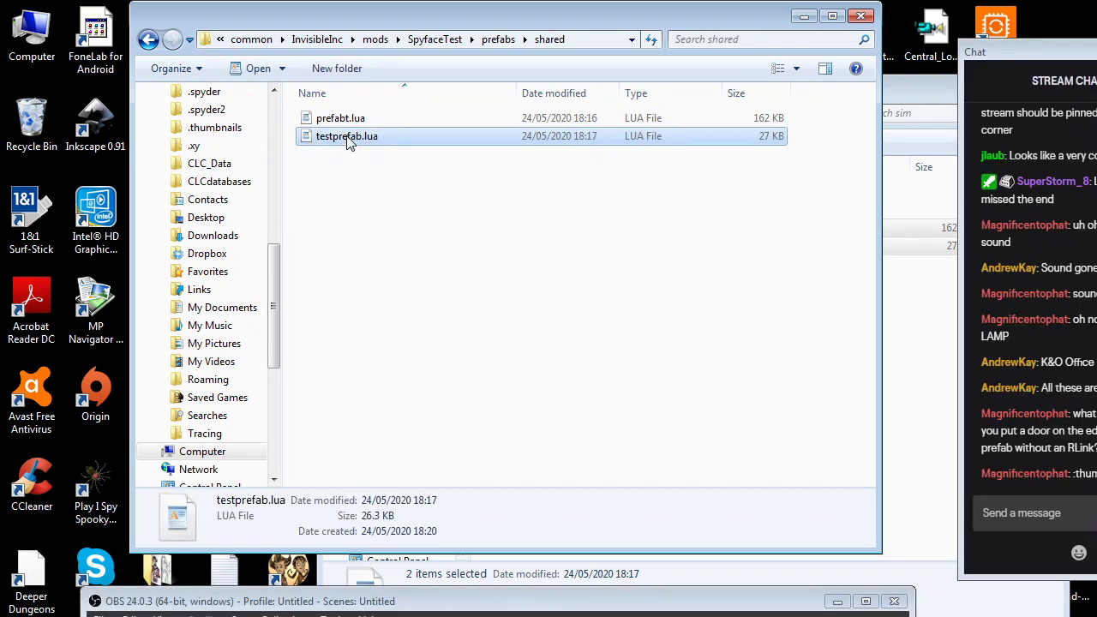
click(435, 39)
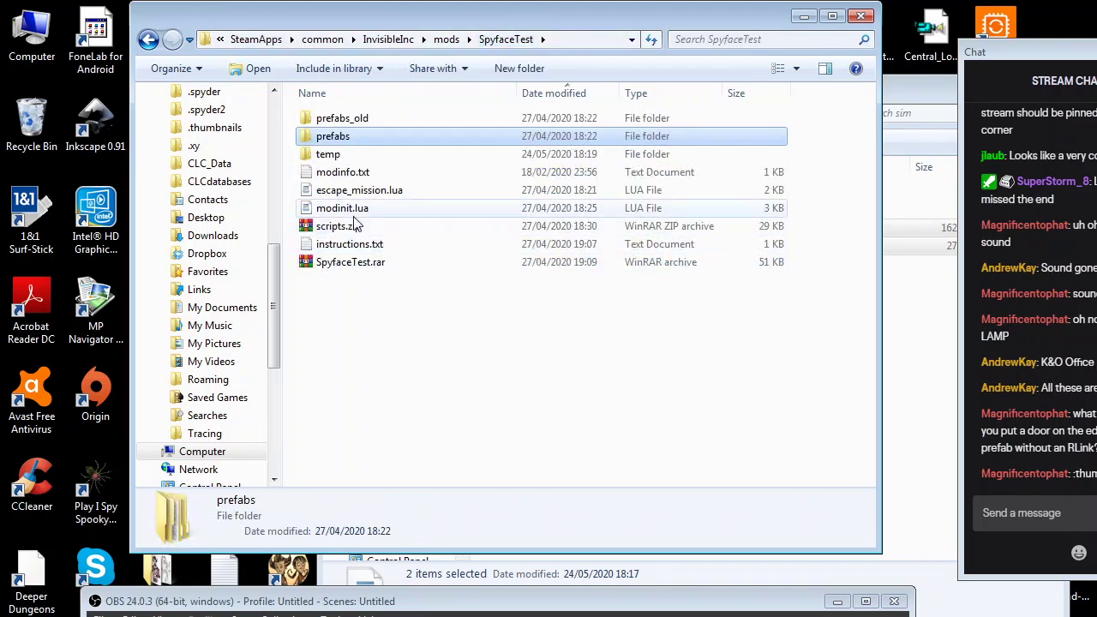
right_click(349, 210)
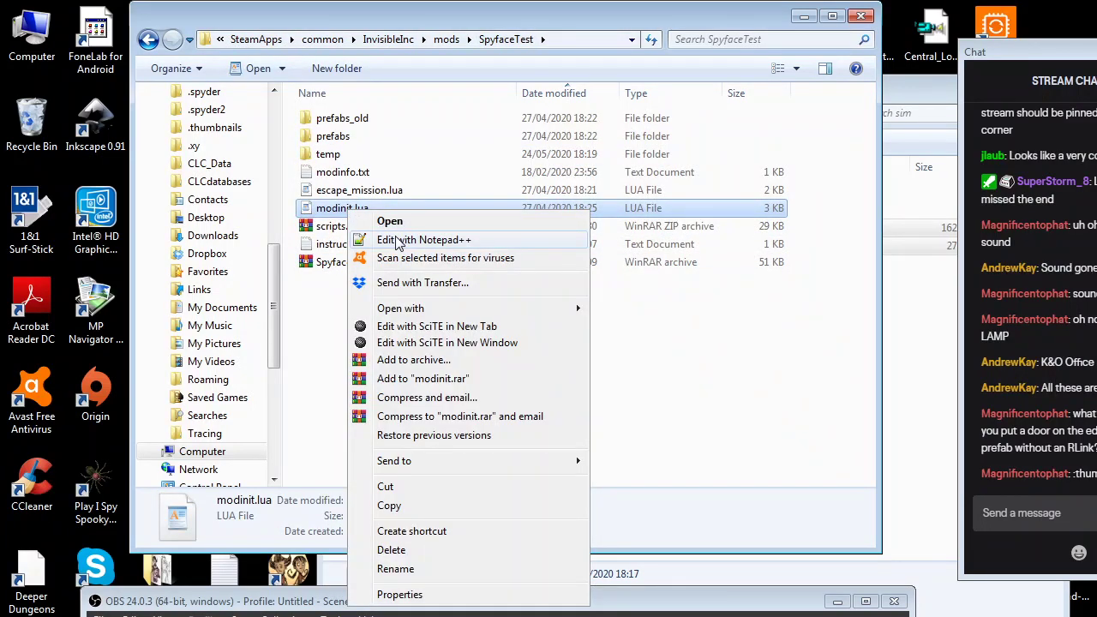
click(351, 147)
double_click(351, 137)
double_click(355, 122)
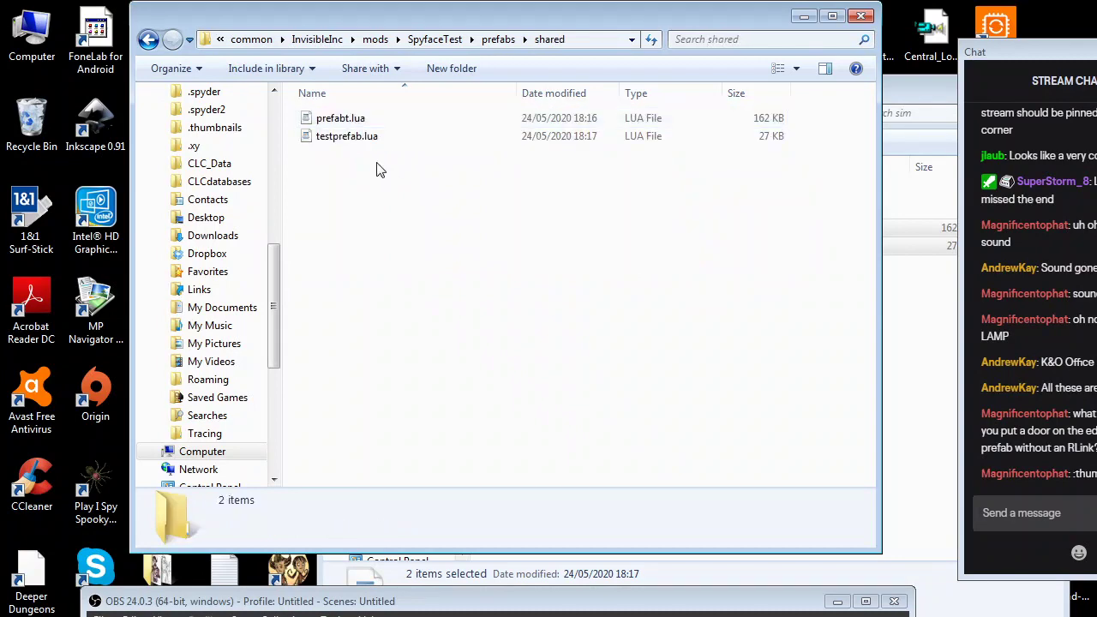
Open the new prefabt.lua from prefabs\shared in Notepad++ and highlight its [[sim/testPrefab]] filename value
click(336, 117)
right_click(332, 118)
click(374, 146)
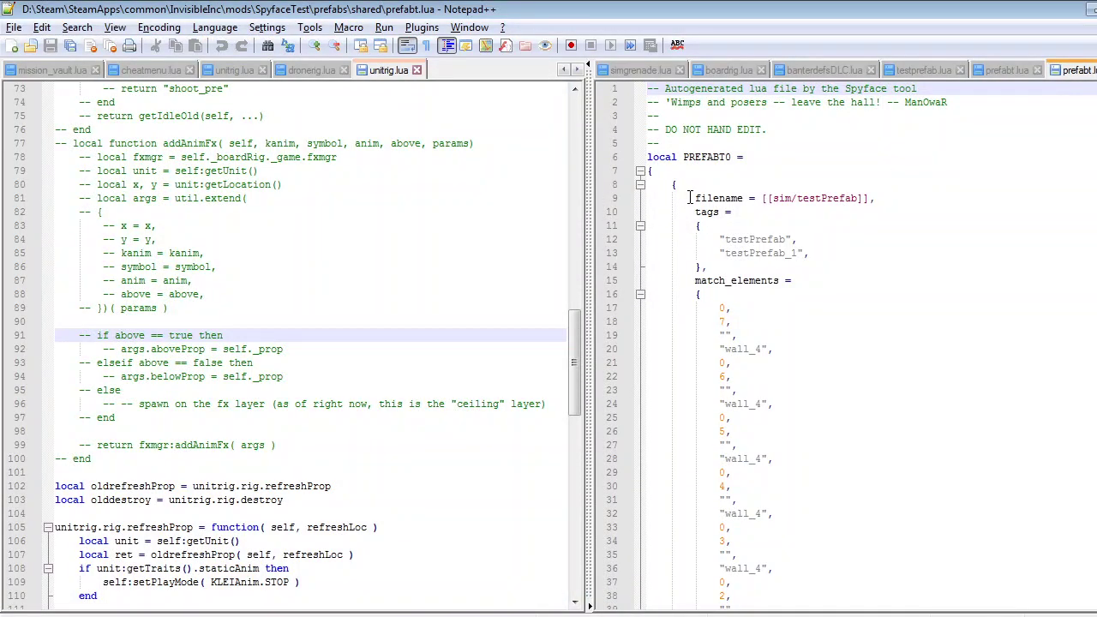
drag(691, 198, 869, 195)
click(719, 202)
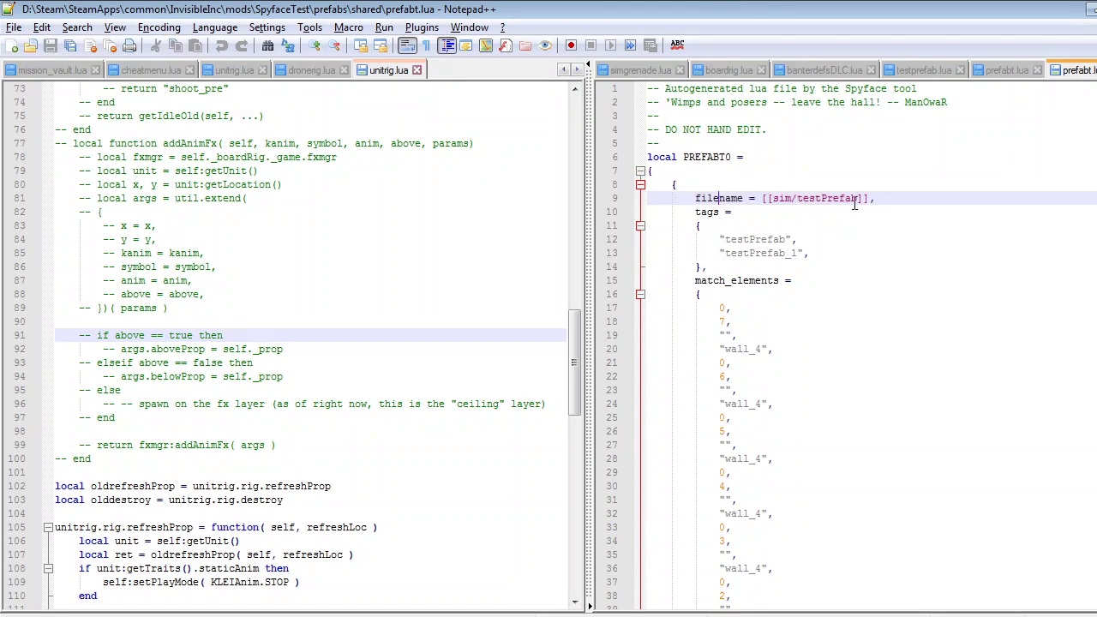
drag(764, 198, 869, 200)
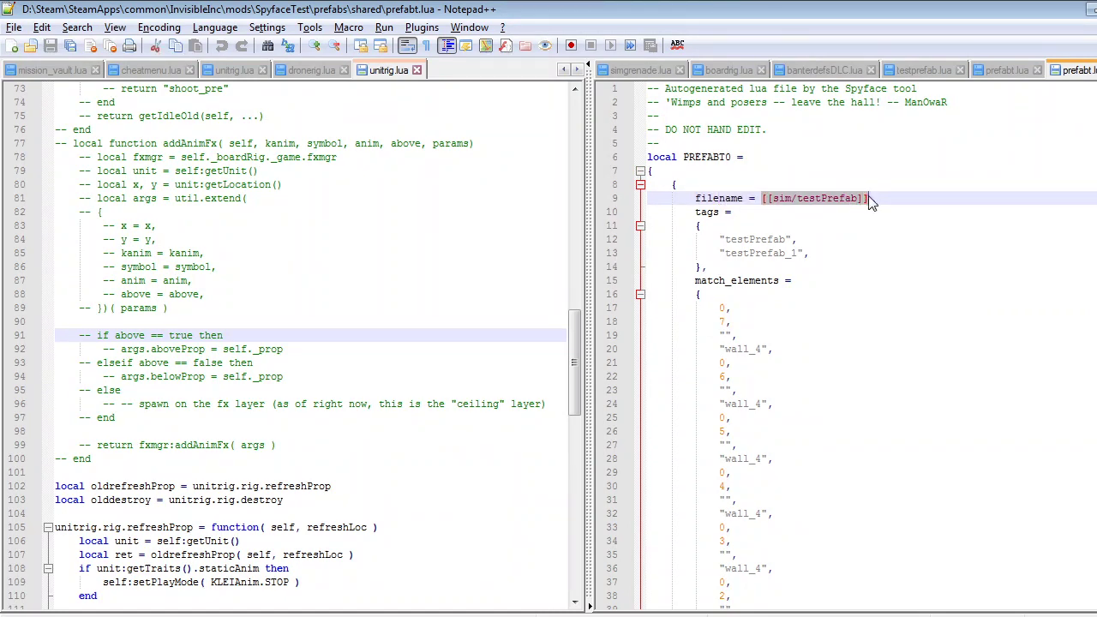
click(762, 198)
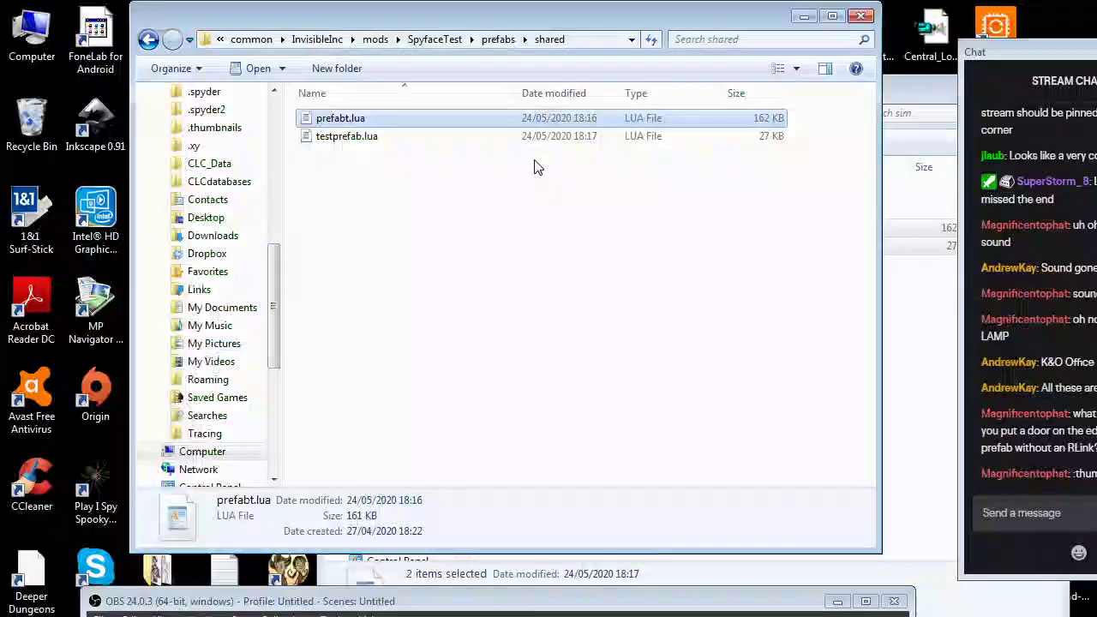
Open SpyfaceTest's modinit.lua in Notepad++ and highlight the rawset line for SPYFACE_TEST_SCRIPTPATH in the init function
click(1069, 19)
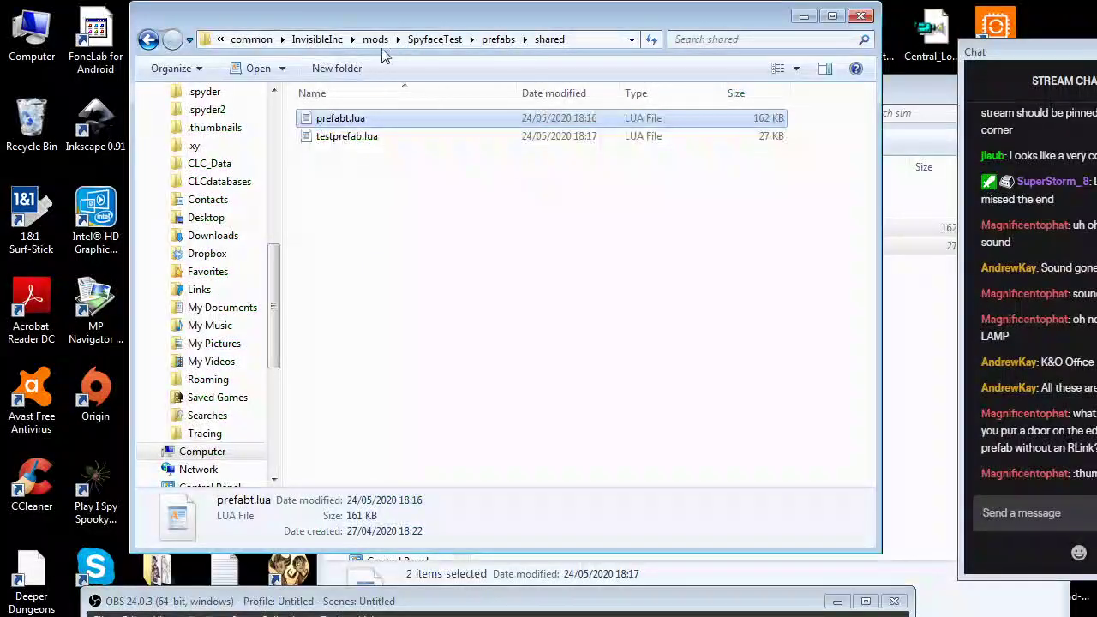
click(419, 40)
right_click(321, 209)
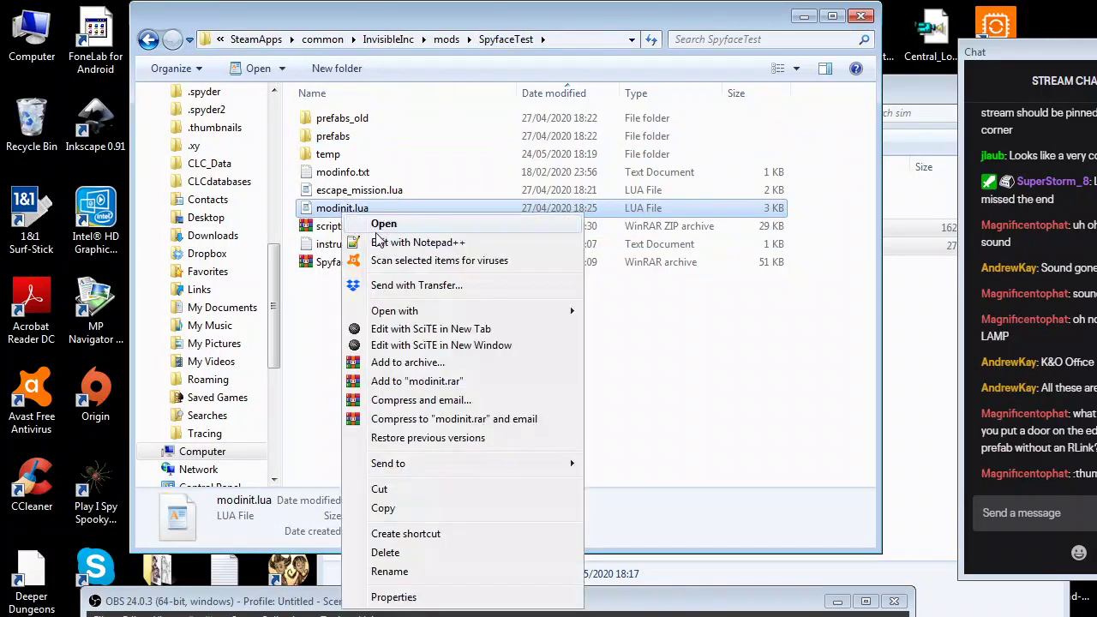
click(382, 244)
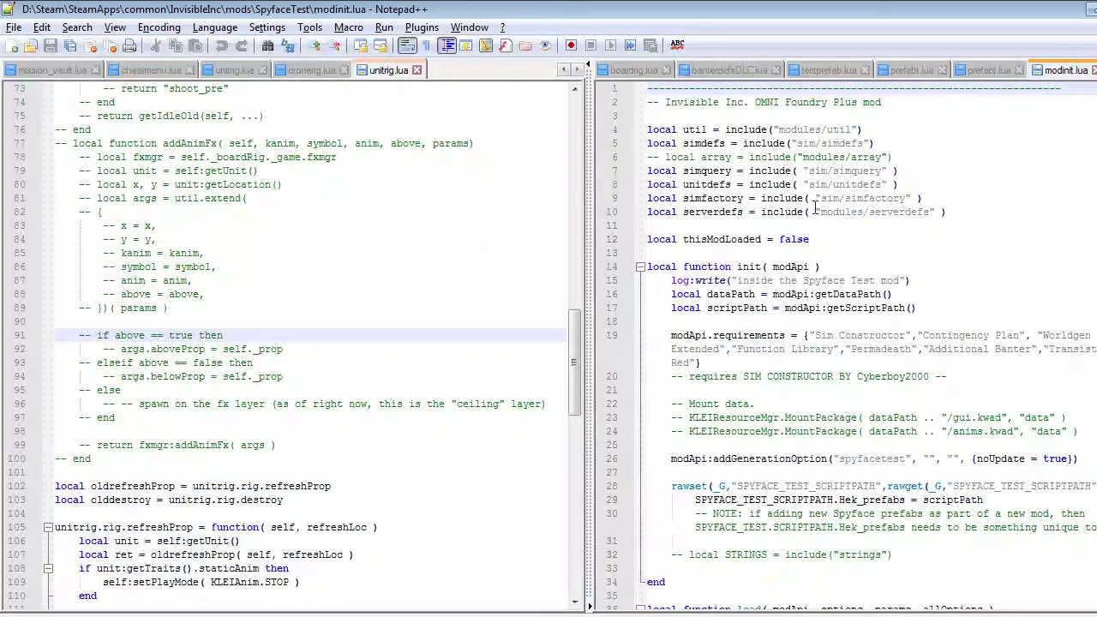
scroll(816, 210, down, 4)
scroll(815, 210, up, 4)
scroll(872, 242, down, 6)
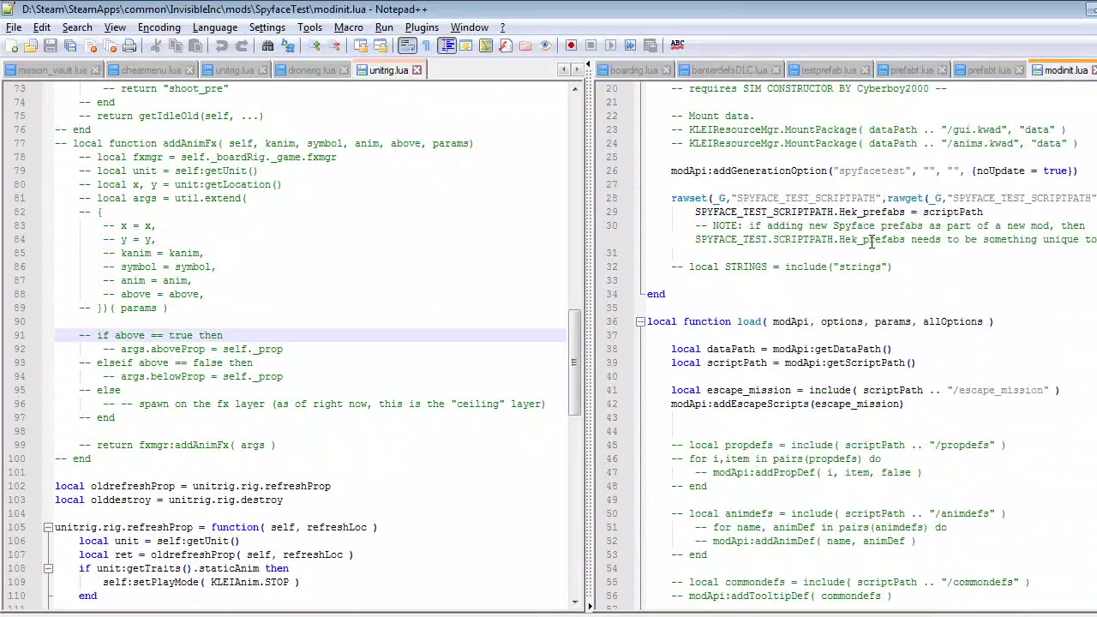
scroll(871, 250, up, 6)
scroll(867, 256, down, 3)
drag(671, 326, 1095, 322)
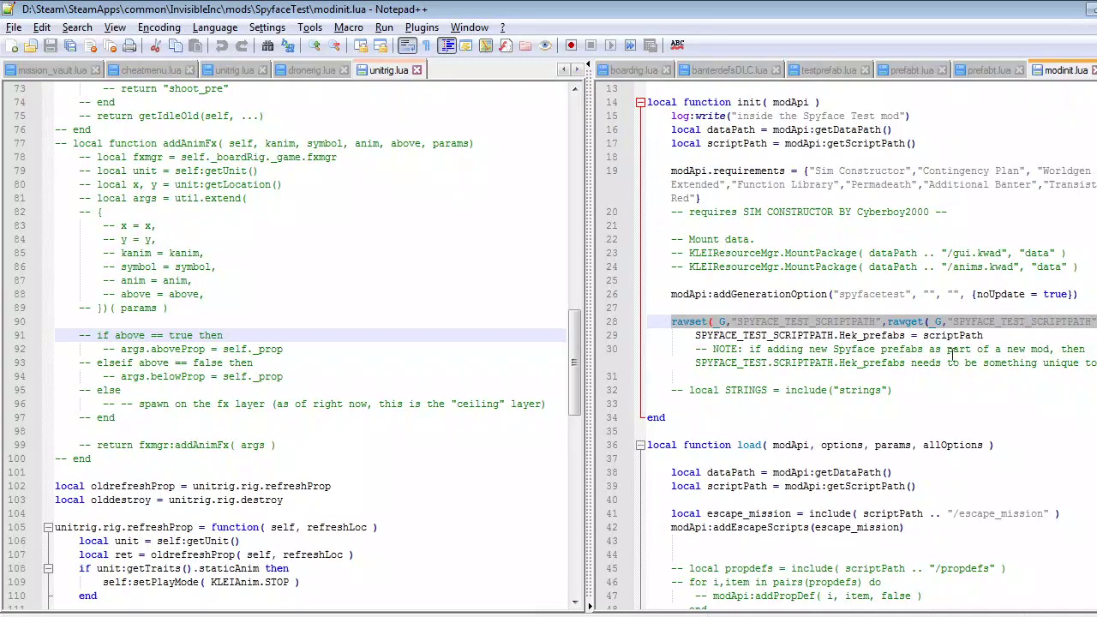
Copy SPYFACE_TEST_SCRIPTPATH.Hek_prefabs from modinit.lua and paste it over the [[sim/testPrefab]] filename value in the shared prefabt.lua
click(861, 335)
drag(697, 335, 906, 336)
key(ctrl+c)
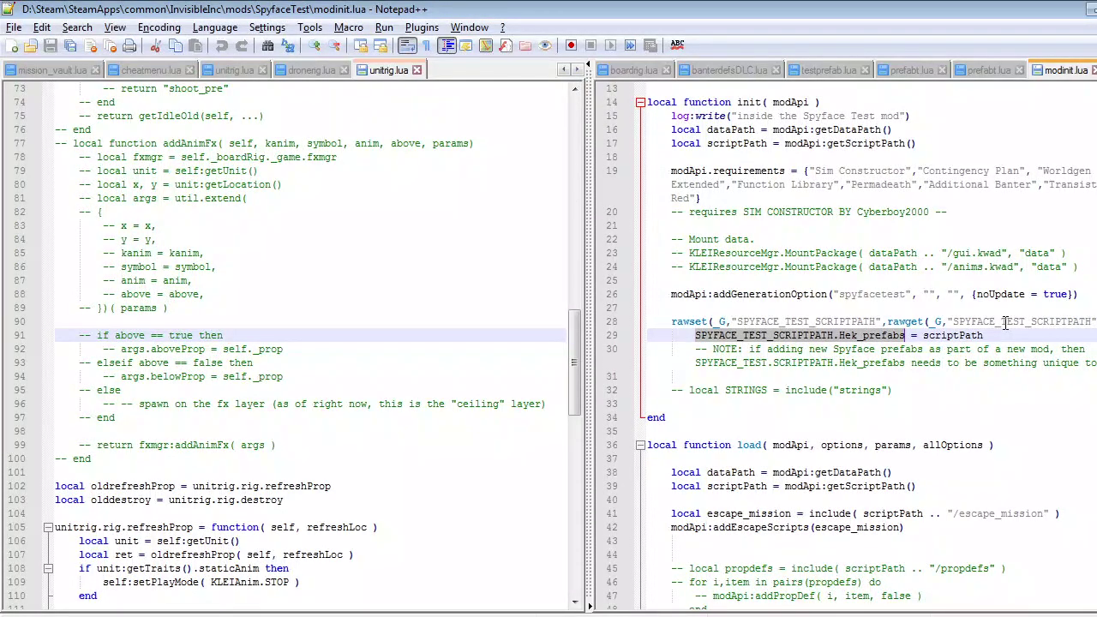
drag(696, 336, 901, 333)
click(986, 70)
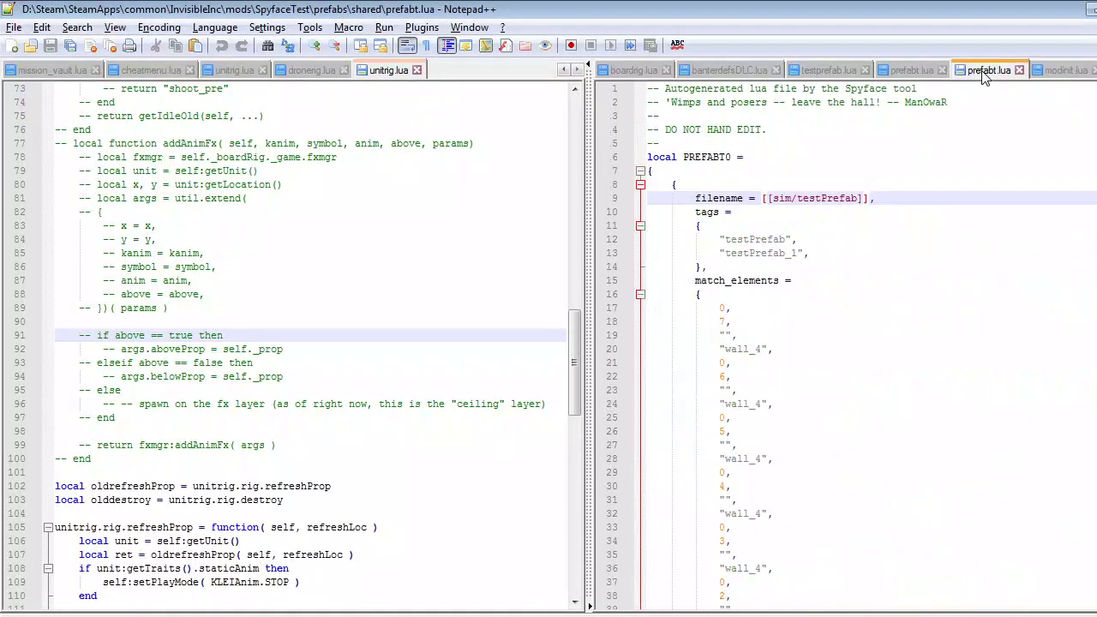
drag(881, 201, 763, 202)
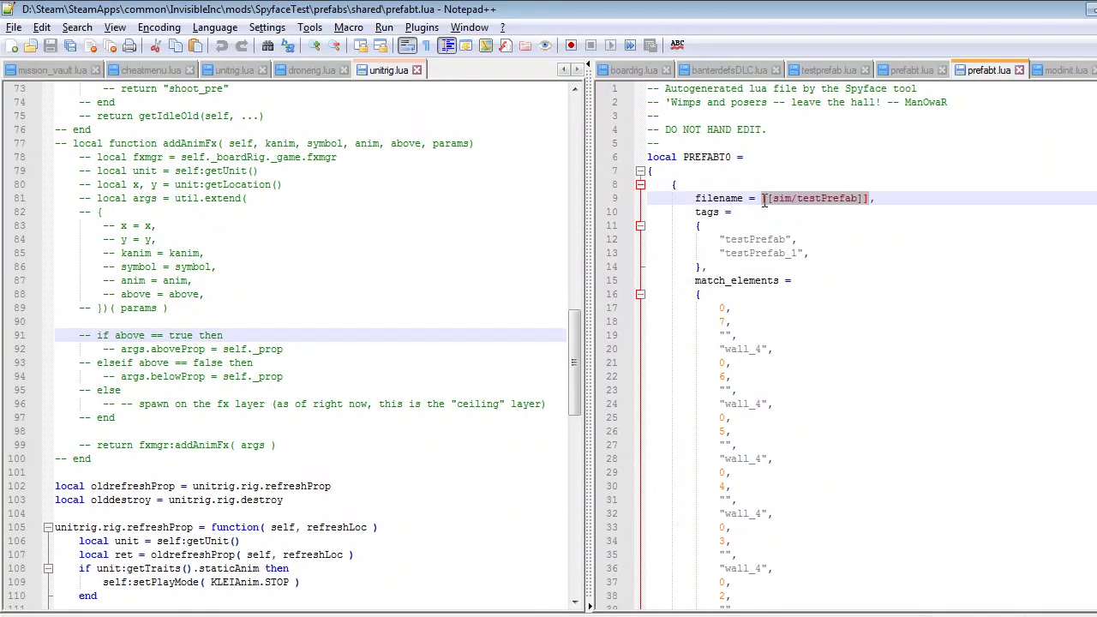
key(ctrl+v)
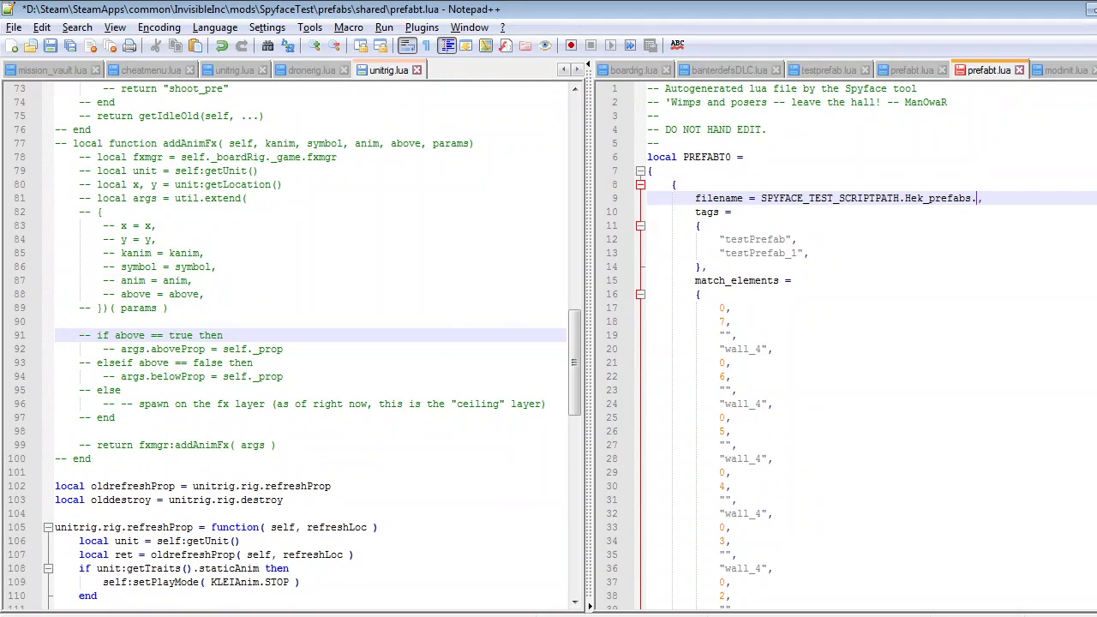
Open the old prefabt.lua from SpyfaceTest\temp in Notepad++ and move it to the other view as a filename reference
click(112, 615)
click(112, 599)
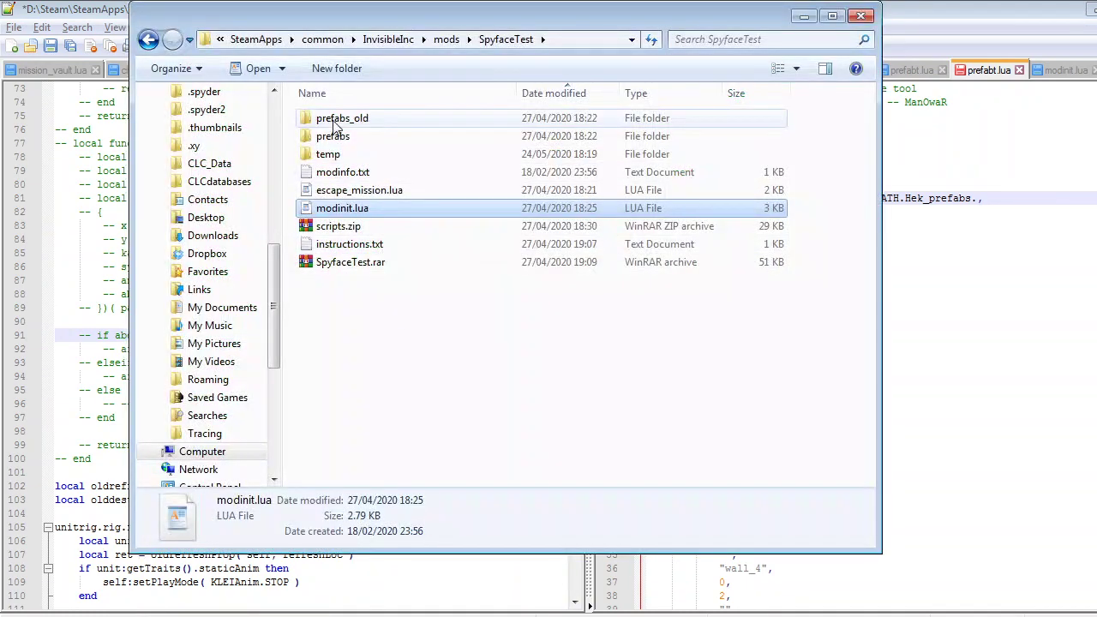
click(342, 159)
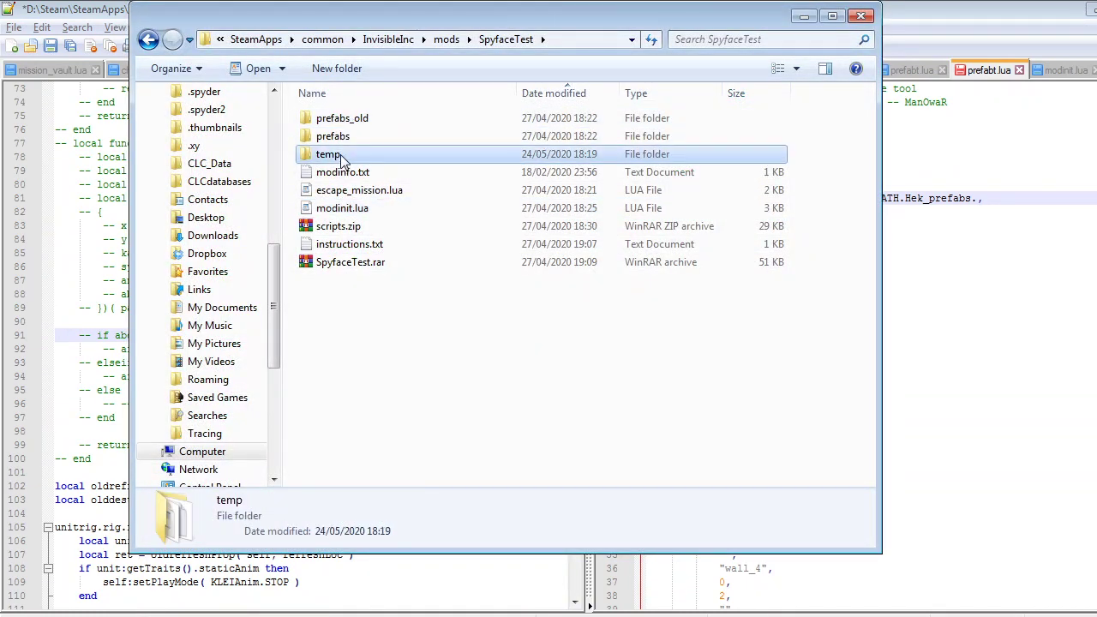
double_click(343, 159)
right_click(350, 187)
click(386, 218)
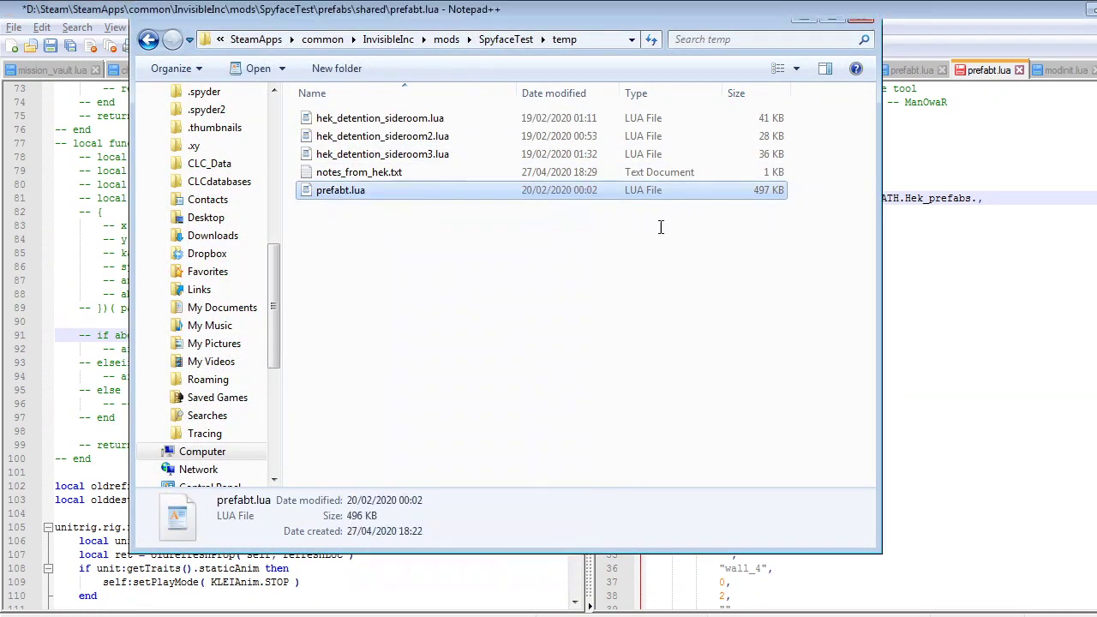
right_click(1076, 71)
click(991, 450)
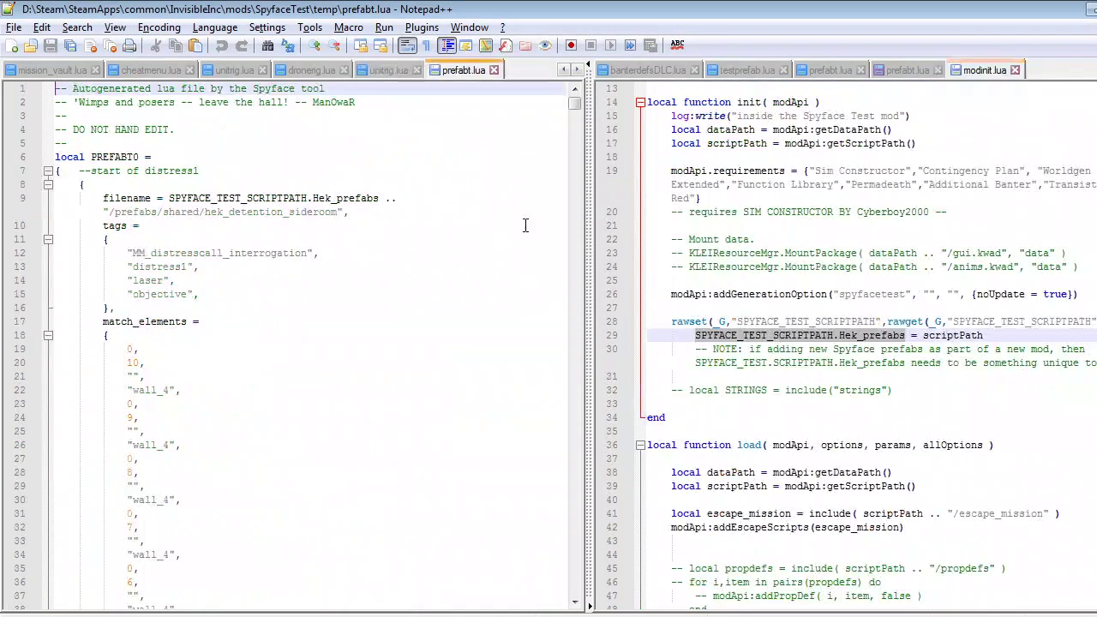
click(384, 199)
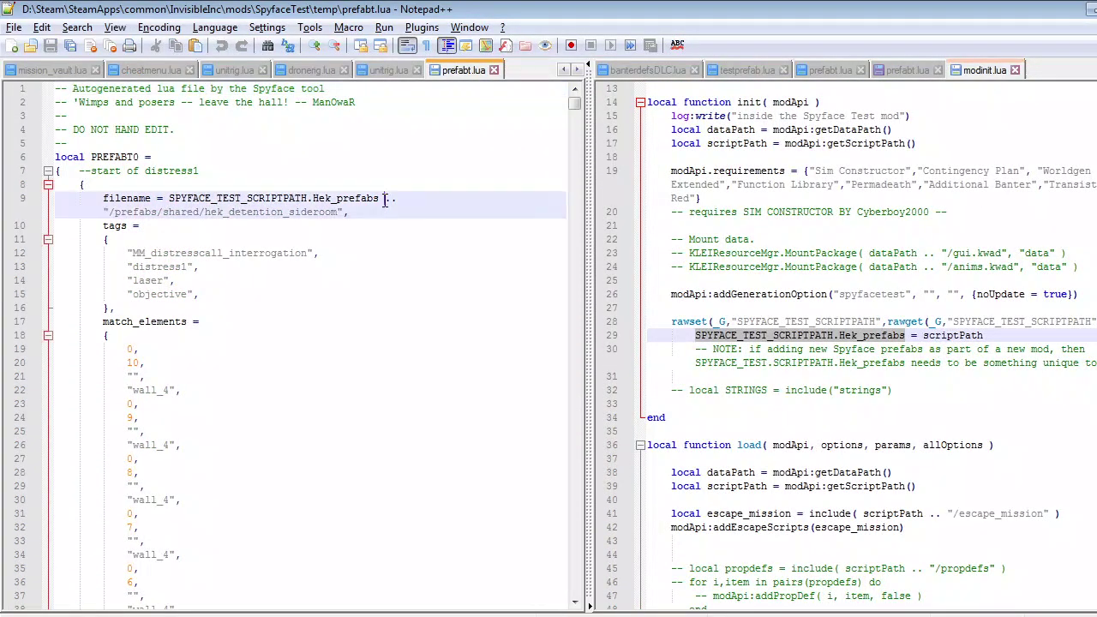
Add the " .." concatenation operator after SPYFACE_TEST_SCRIPTPATH.Hek_prefabs in the shared prefabt.lua's filename entry
click(898, 70)
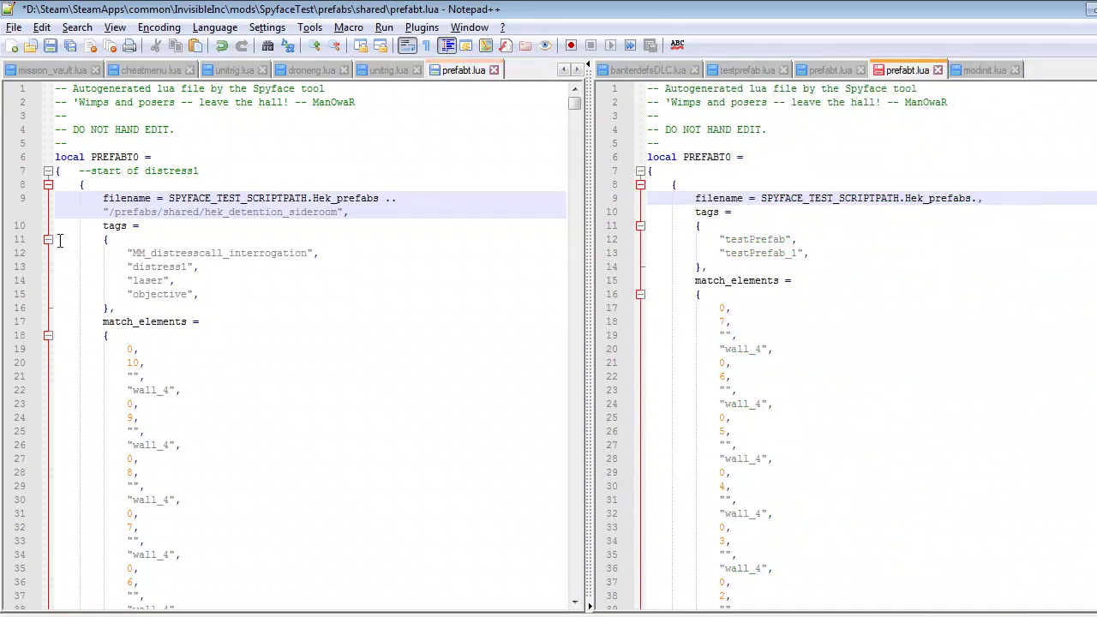
click(974, 198)
text(..)
drag(763, 198, 972, 194)
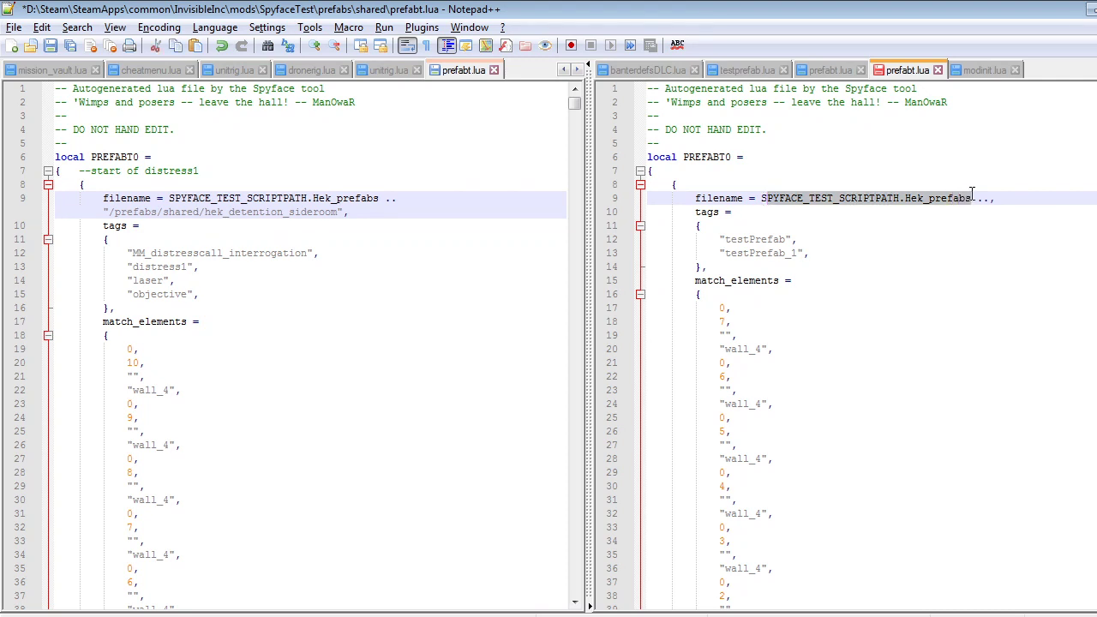
click(765, 201)
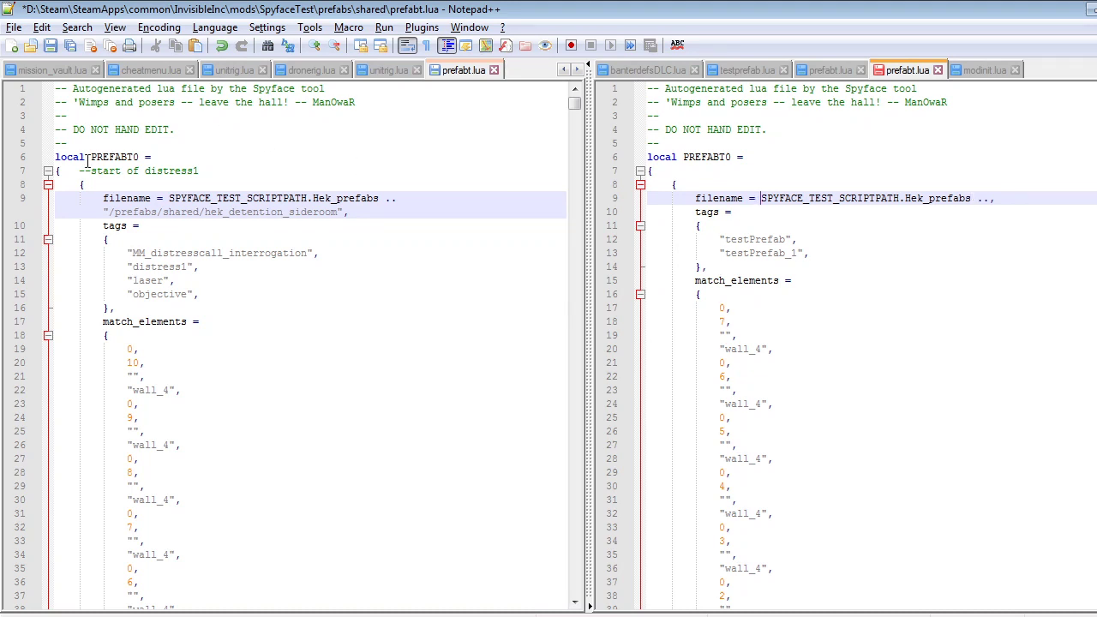
Copy "/prefabs/shared/hek_detention_sideroom" from the old prefabt.lua and append it to the filename entry in the shared prefabt.lua
drag(102, 214, 346, 213)
key(ctrl+c)
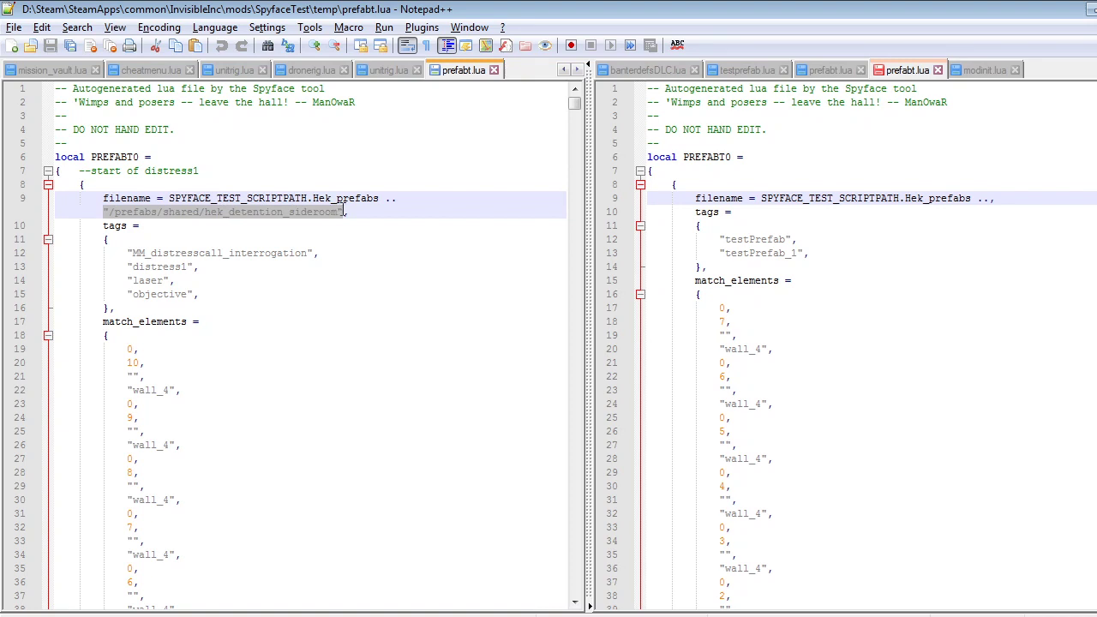
click(993, 200)
key(ctrl+v)
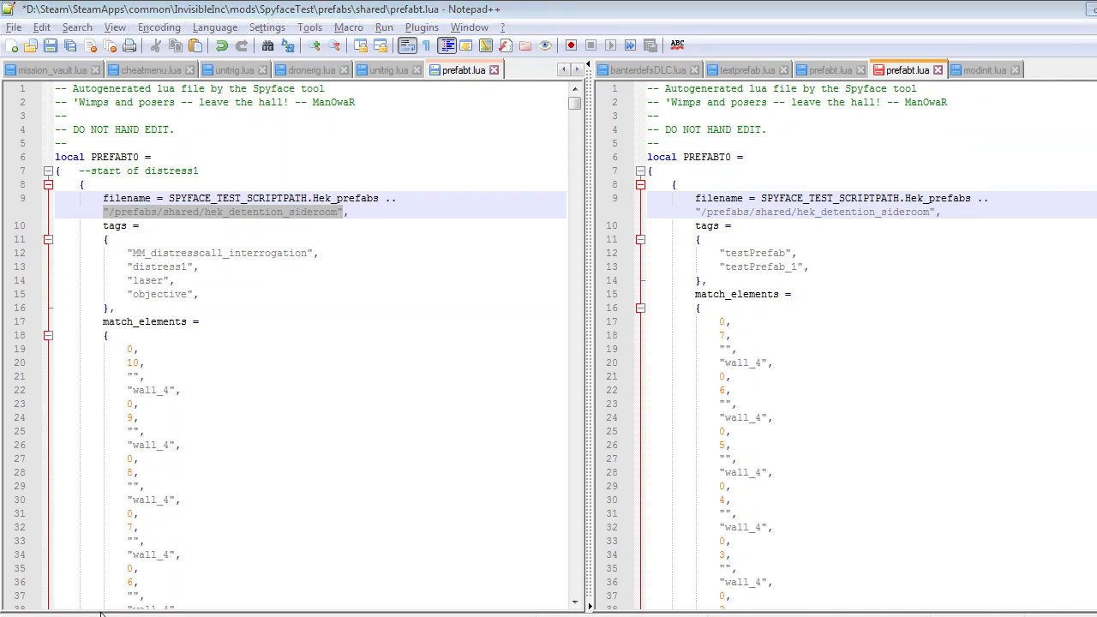
Browse to the SpyfaceTest\prefabs\shared folder to check the name of the exported prefab file
key(ctrl+o)
click(485, 43)
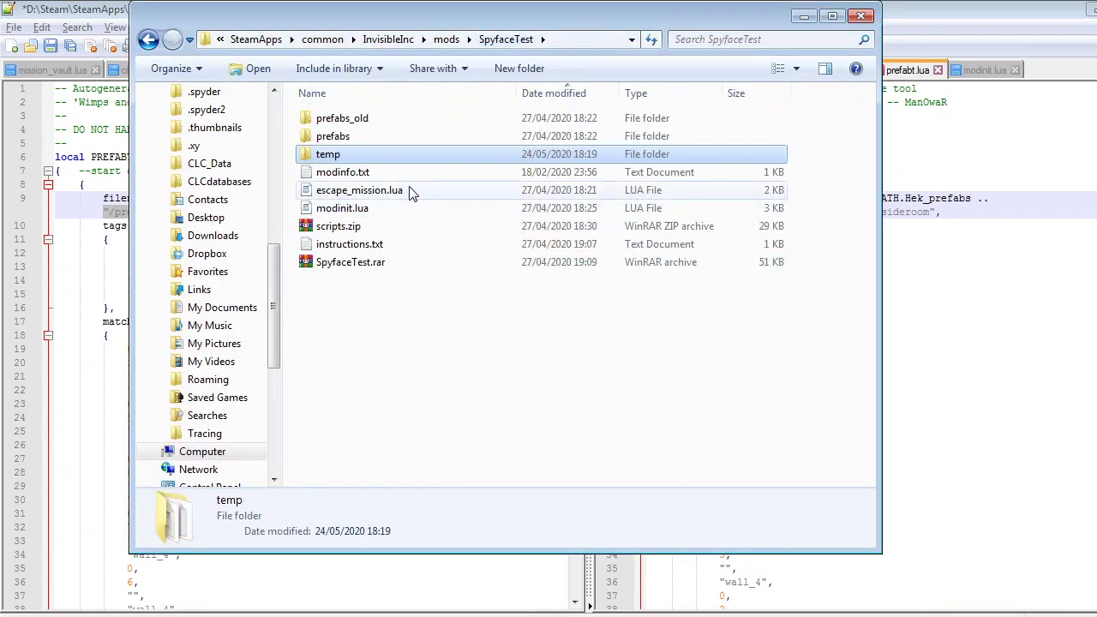
click(330, 137)
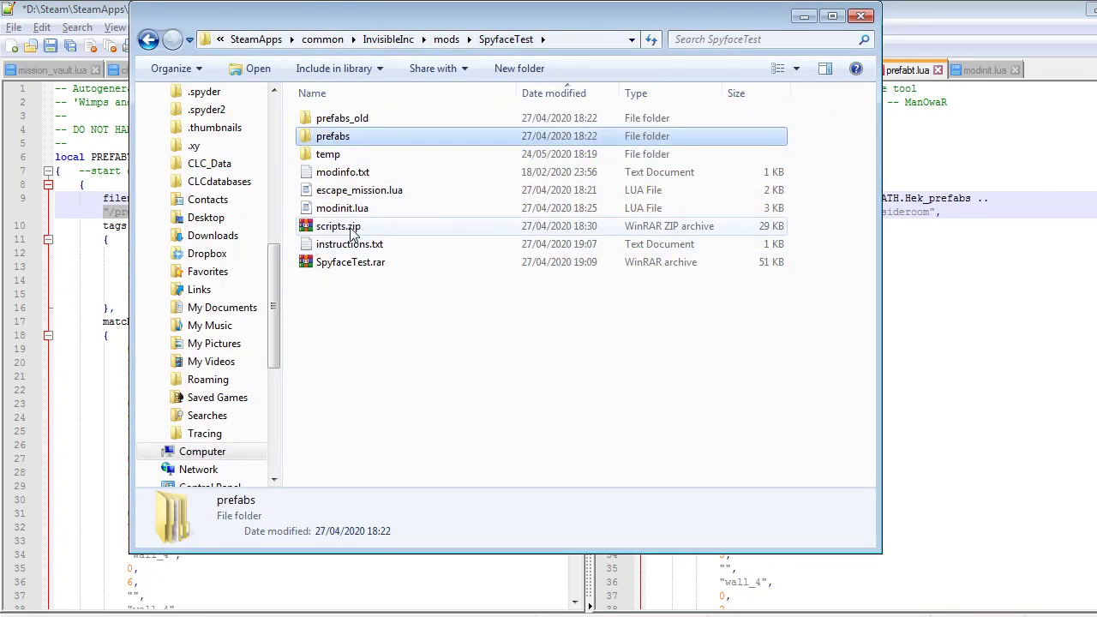
double_click(343, 138)
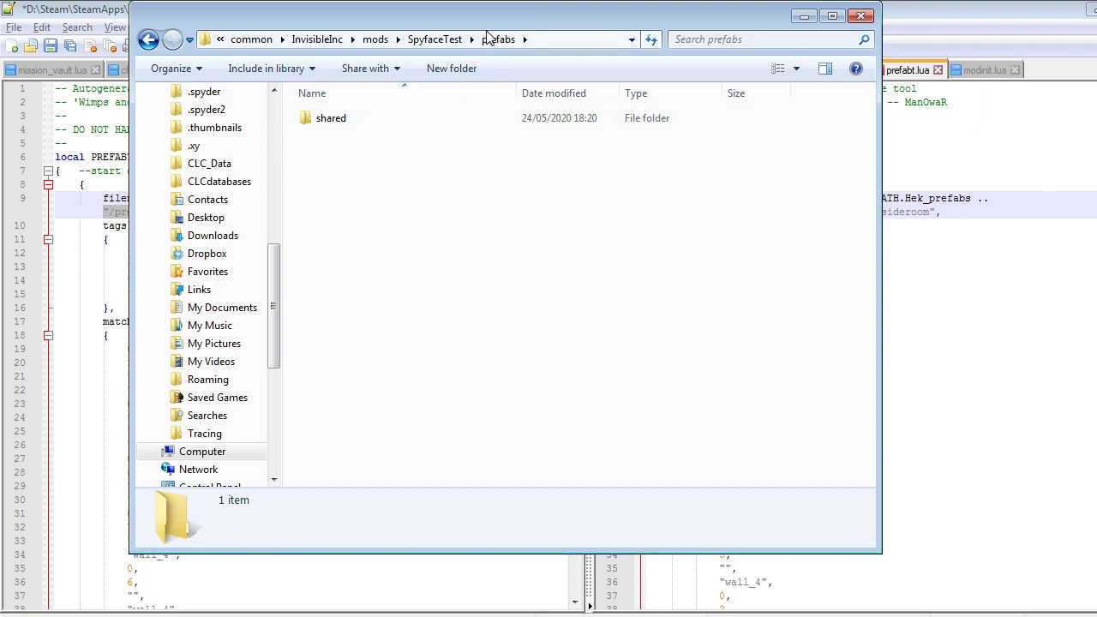
click(358, 117)
click(358, 117)
double_click(403, 120)
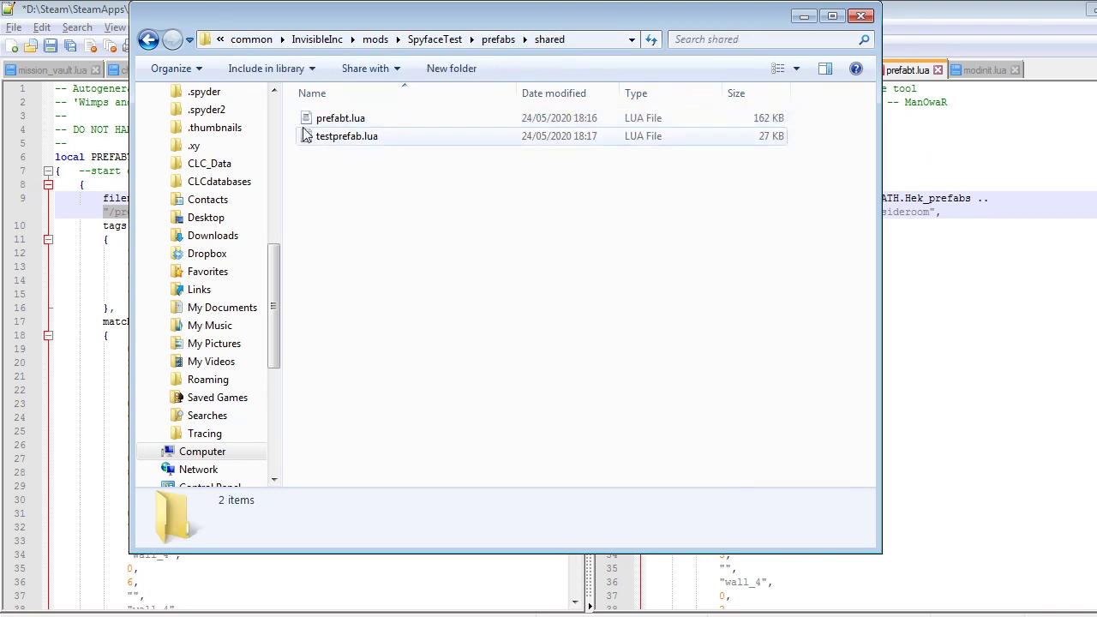
Remove hek_detention_sideroom from the filename path in the shared prefabt.lua, keeping "/prefabs/shared/"
click(981, 217)
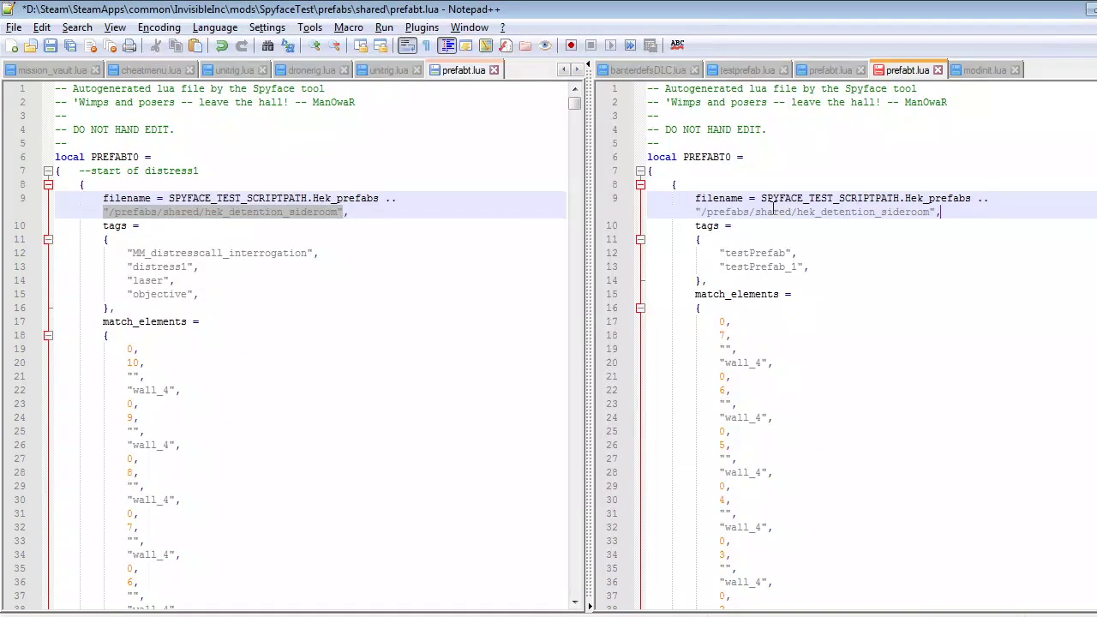
double_click(775, 211)
drag(930, 211, 802, 215)
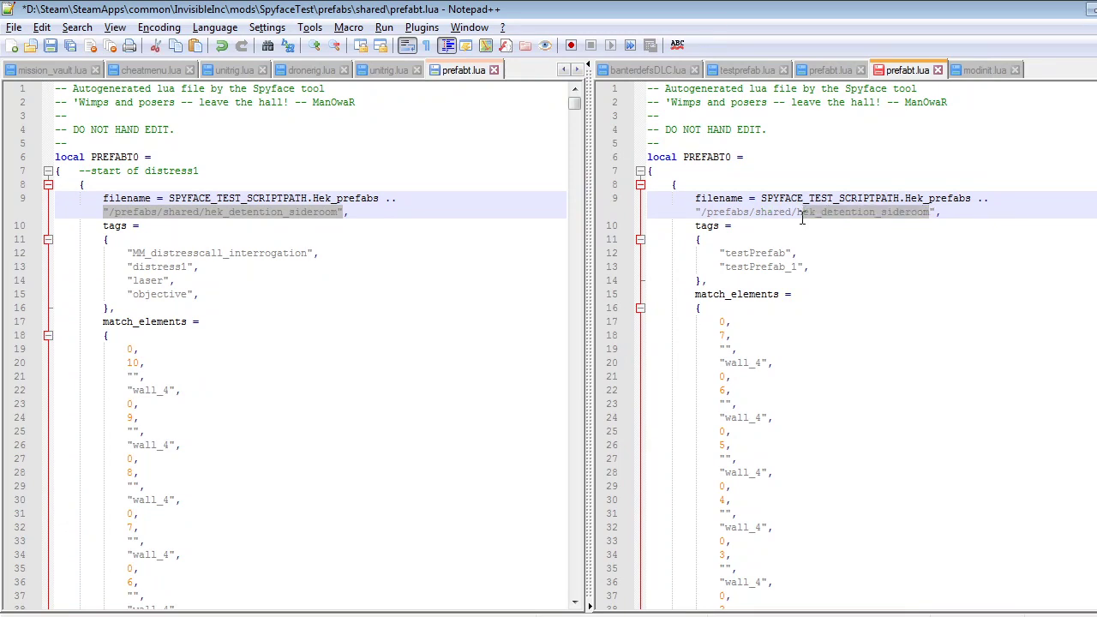
key(Delete)
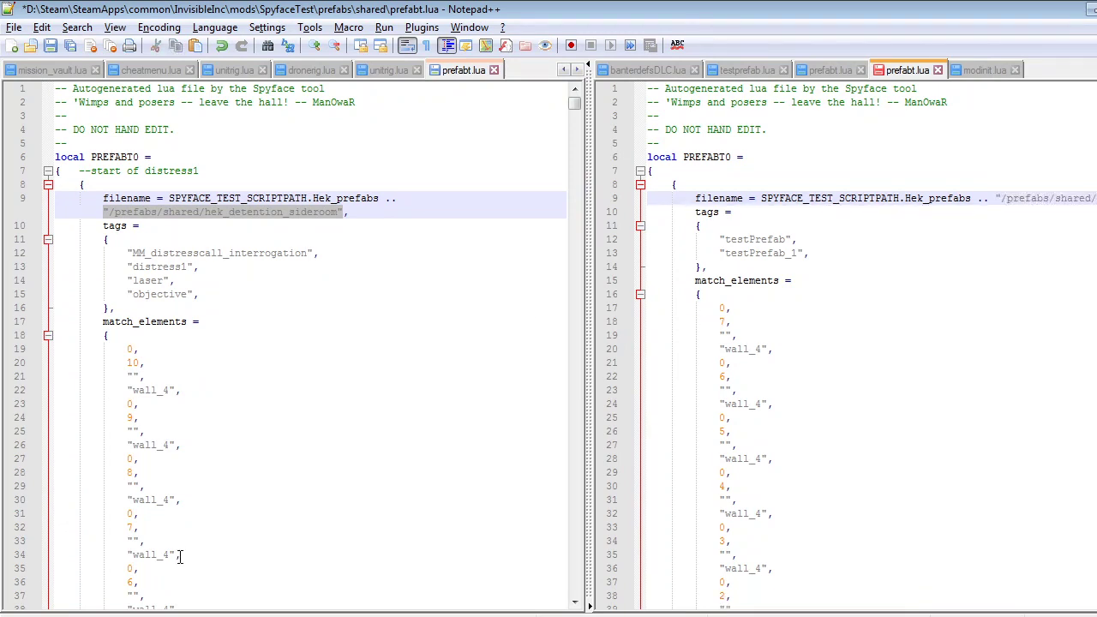
Copy the base name testprefab from testprefab.lua in the shared folder and paste it after "/prefabs/shared/" in prefabt.lua's filename entry
click(103, 616)
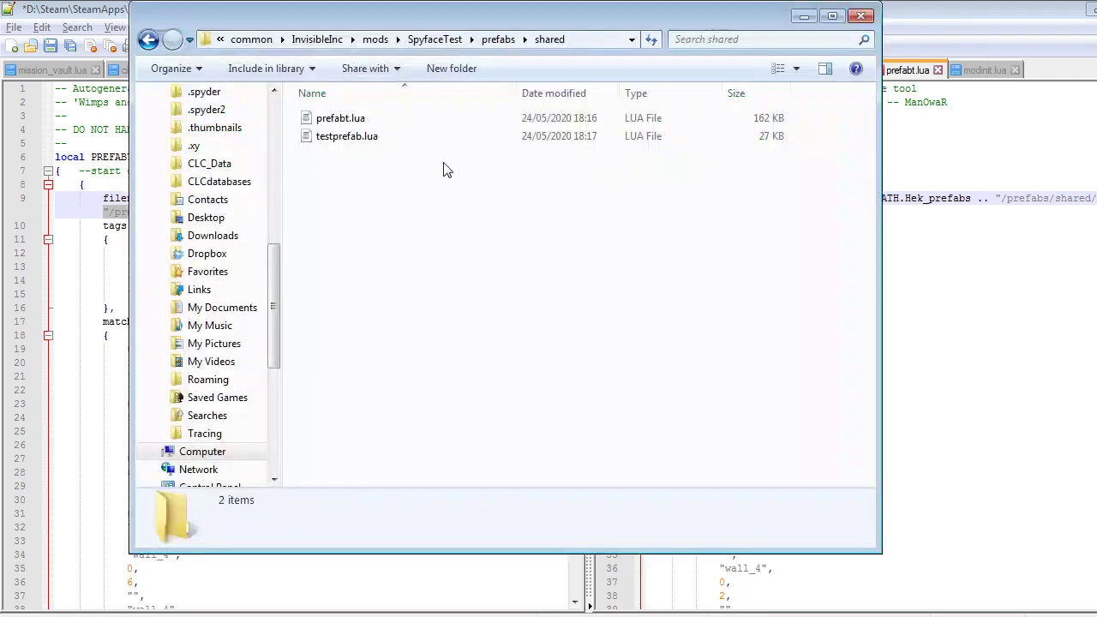
click(339, 123)
click(347, 136)
key(F2)
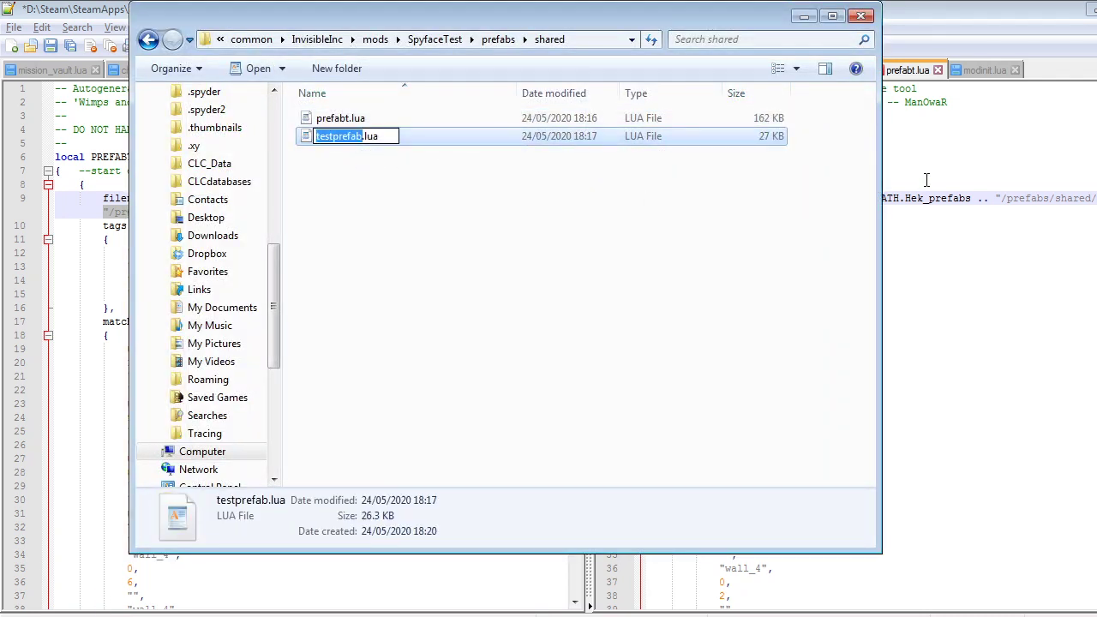
click(1095, 202)
click(1096, 172)
click(1094, 204)
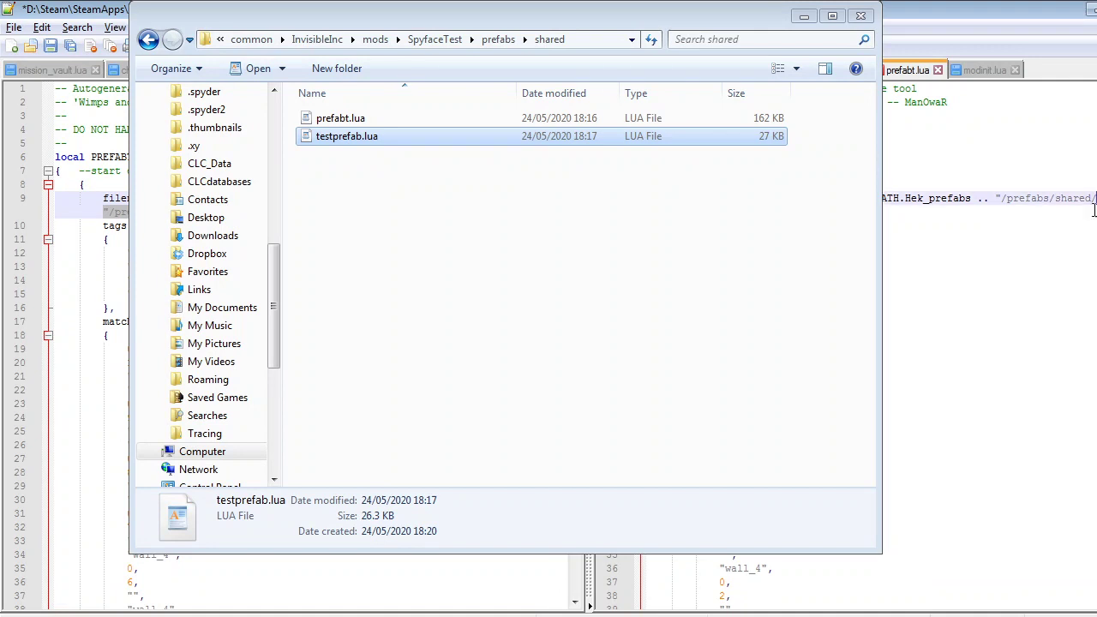
key(ctrl+v)
click(804, 16)
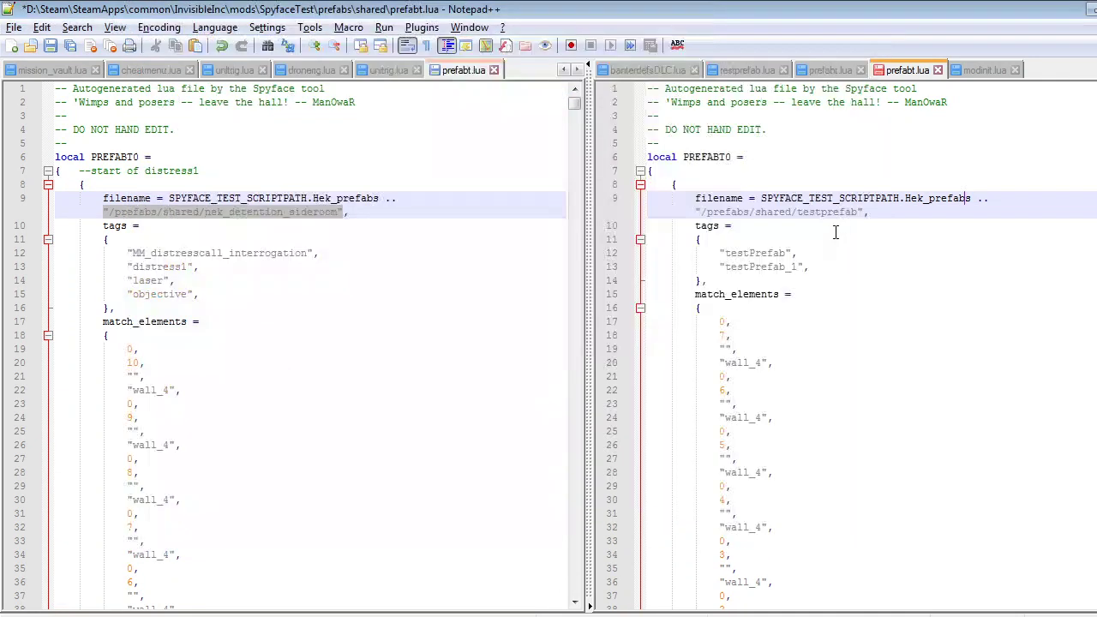
Undo and redo the testprefab filename replacement, and save the shared prefabt.lua
key(ctrl+z)
key(ctrl+z)
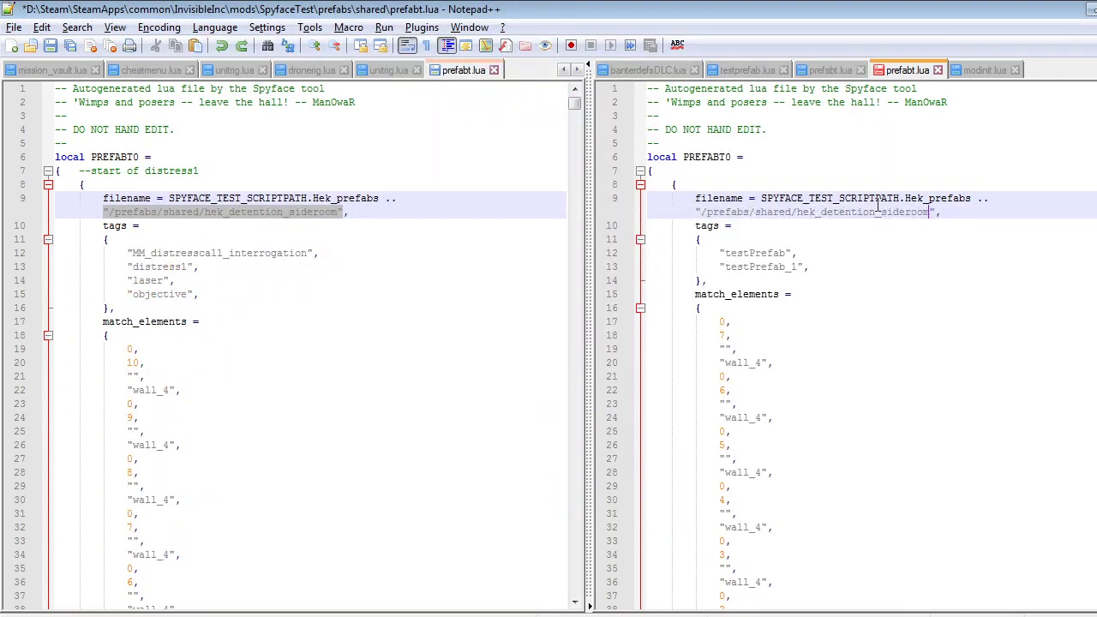
key(ctrl+y)
key(ctrl+y)
key(ctrl+s)
Copy the complete SPYFACE_TEST_SCRIPTPATH.Hek_prefabs filename entry from the first block of the shared prefabt.lua
drag(894, 213, 695, 198)
key(ctrl+f)
key(ctrl+c)
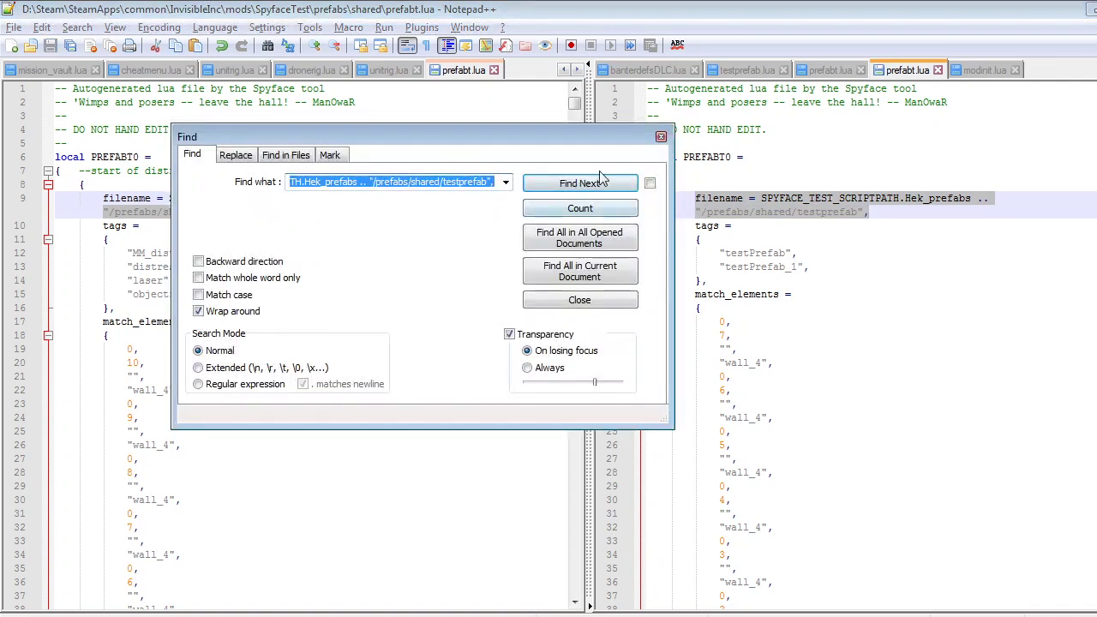
click(661, 137)
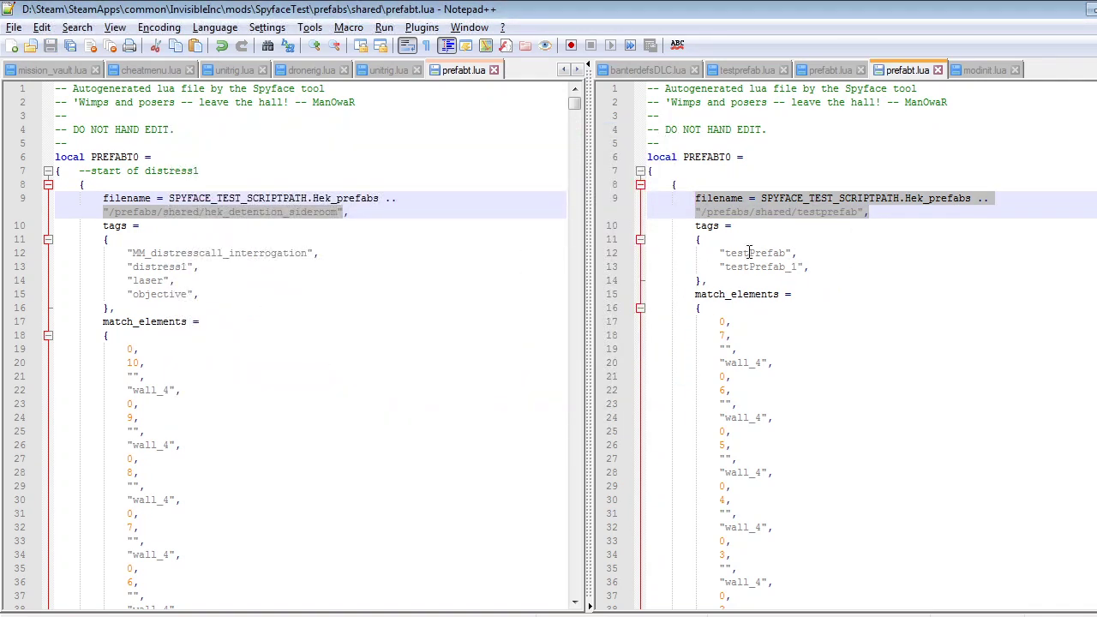
Find the second "filename" entry in the shared prefabt.lua and replace it with the copied filename line
click(811, 266)
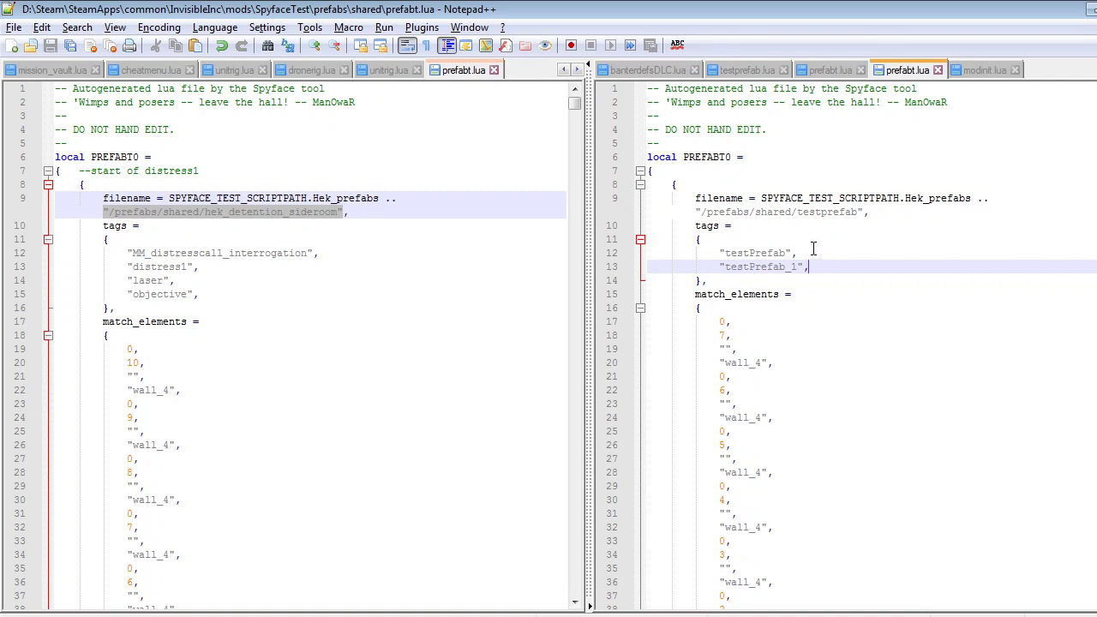
key(ctrl+f)
text(filename)
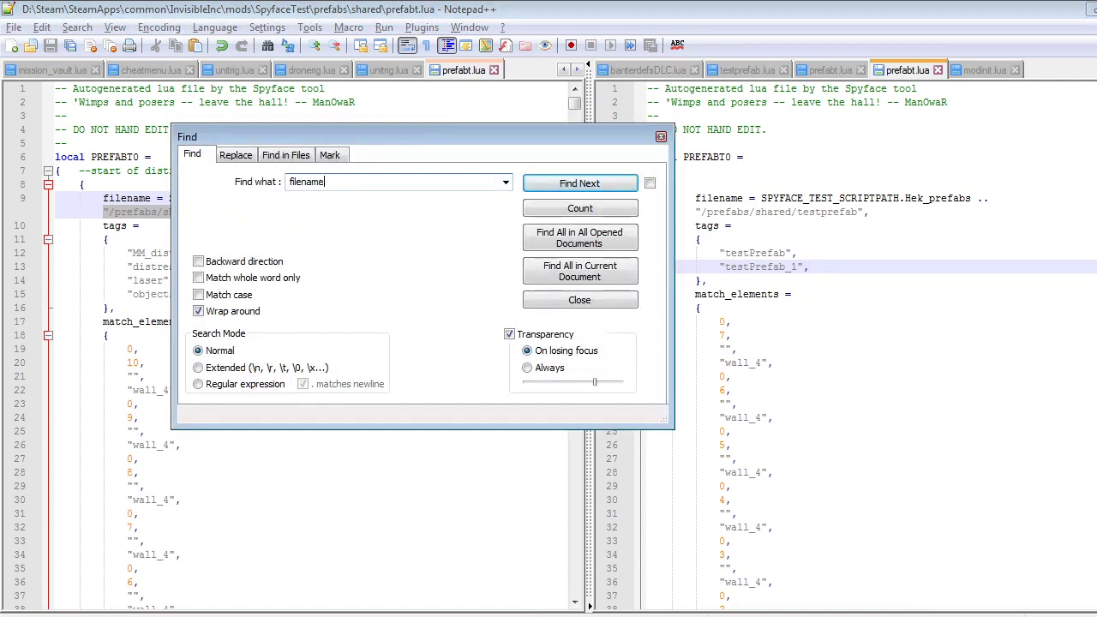
key(Return)
drag(907, 343, 699, 348)
key(ctrl+v)
Find the third "filename" entry, above the block's testPrefab tags, and replace its [[sim/testPrefab]] line with the copied one
click(601, 183)
click(579, 184)
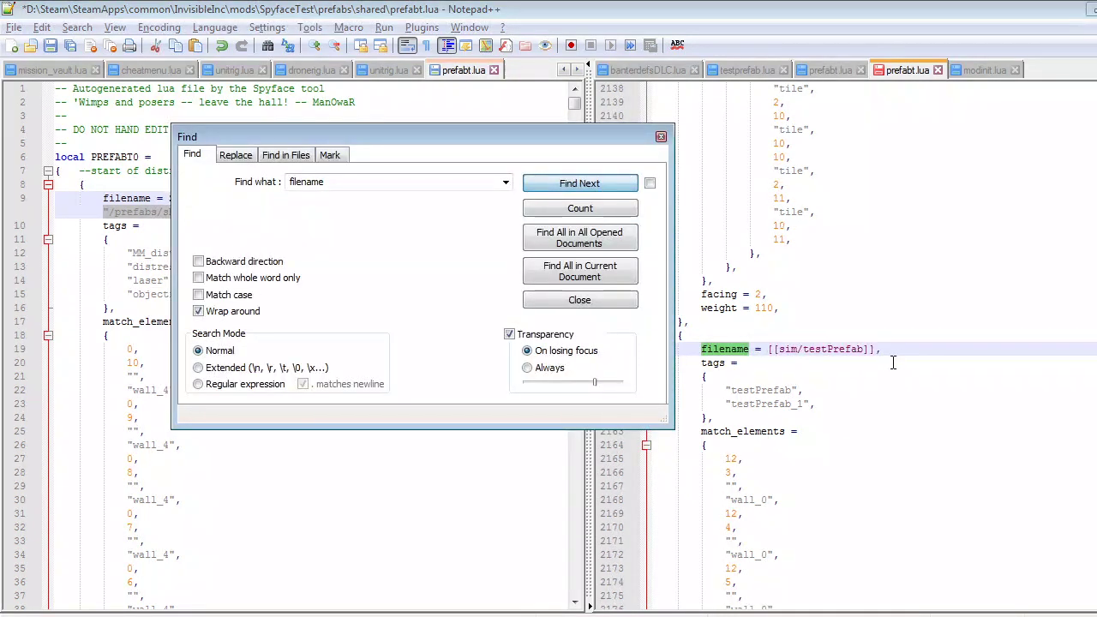
key(Escape)
key(shift+End)
key(ctrl+v)
Find the fourth "filename" entry, near line 3231, and replace it with the copied filename line
key(ctrl+f)
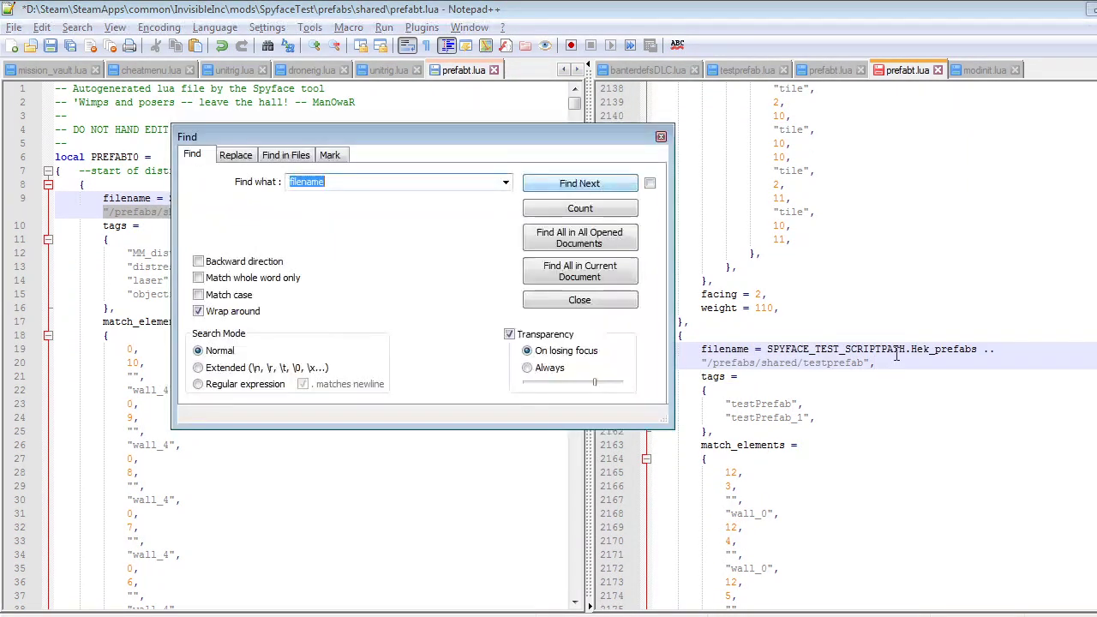
click(580, 184)
key(Escape)
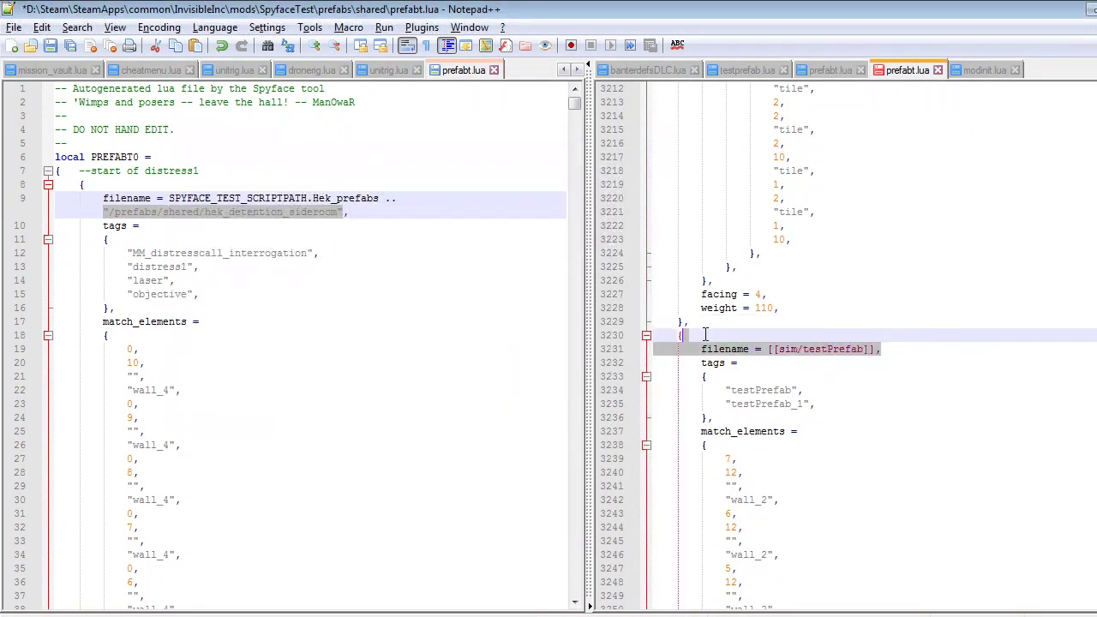
key(shift+End)
key(ctrl+v)
Search for any remaining "filename" entry and save the shared prefabt.lua
key(ctrl+f)
click(604, 182)
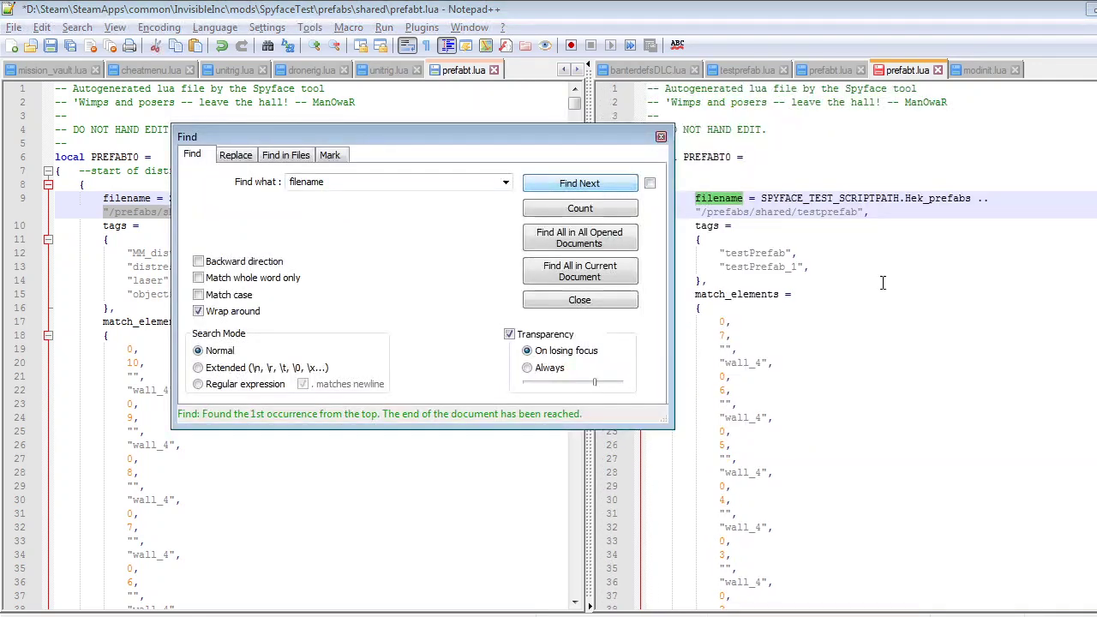
key(Escape)
click(865, 277)
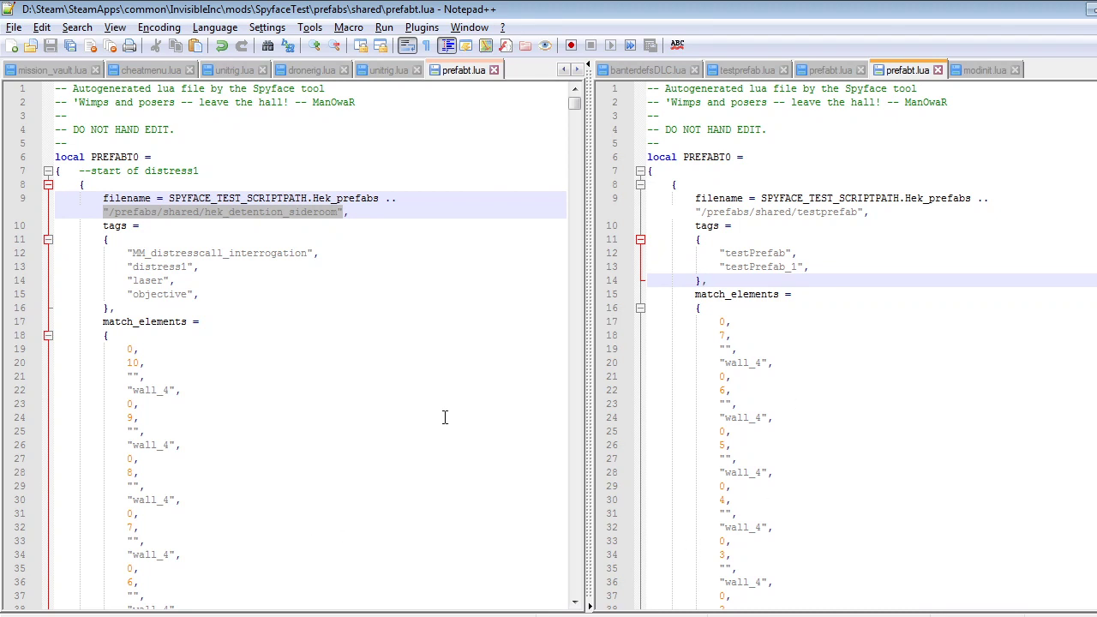
Review the lines in modinit.lua that include "/prefabs/shared/prefabt" and pass Prefabs to modApi:addPrefabt
click(987, 70)
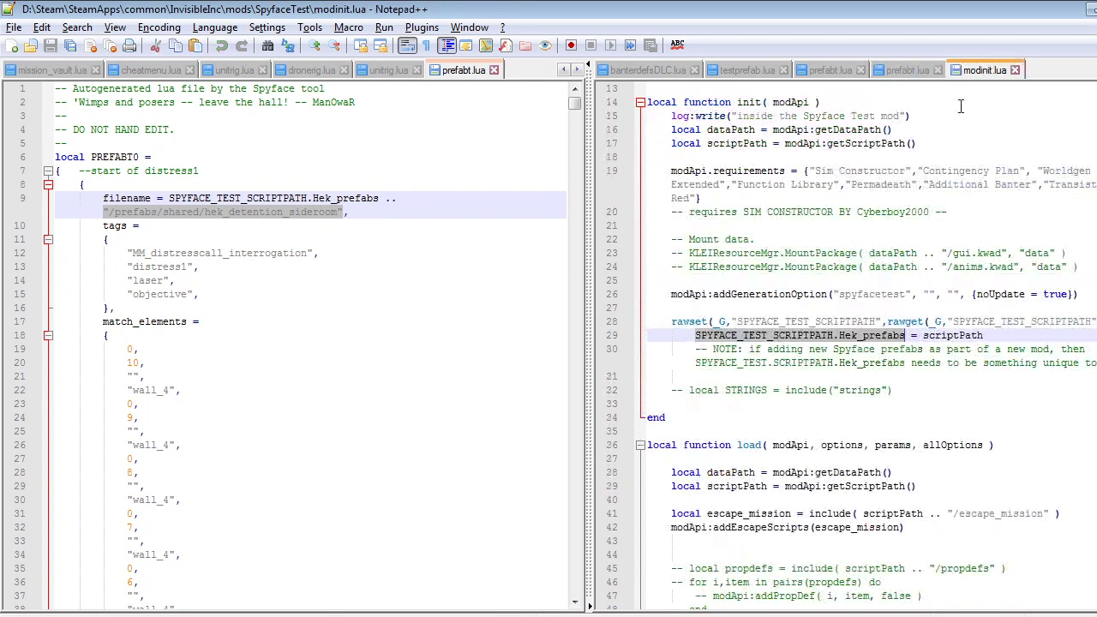
scroll(914, 225, down, 2)
scroll(946, 200, down, 4)
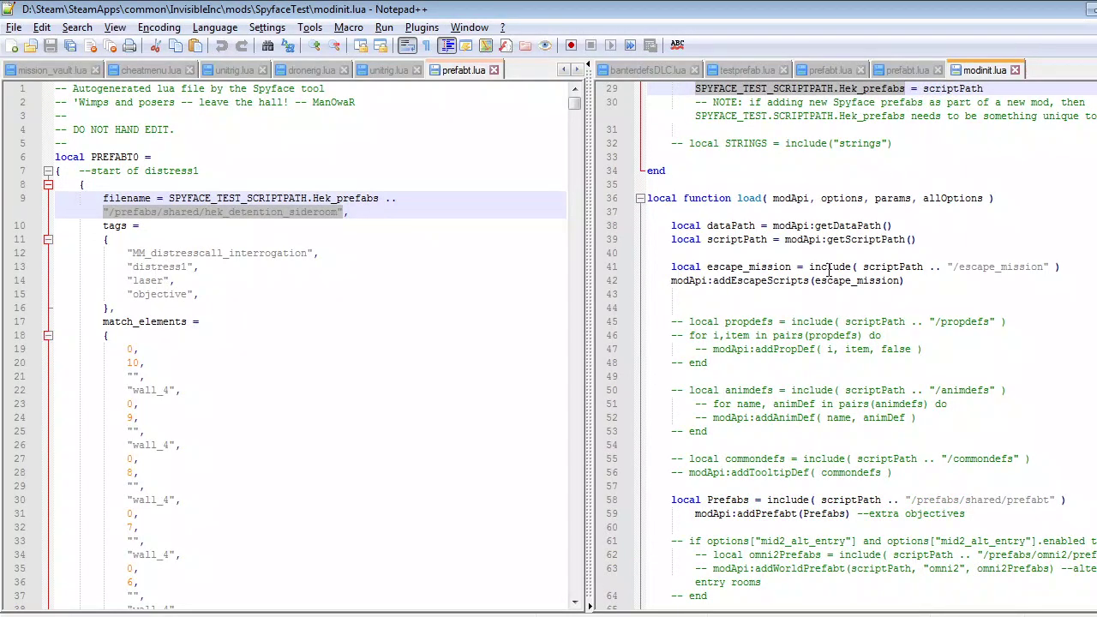
scroll(829, 269, down, 4)
click(761, 349)
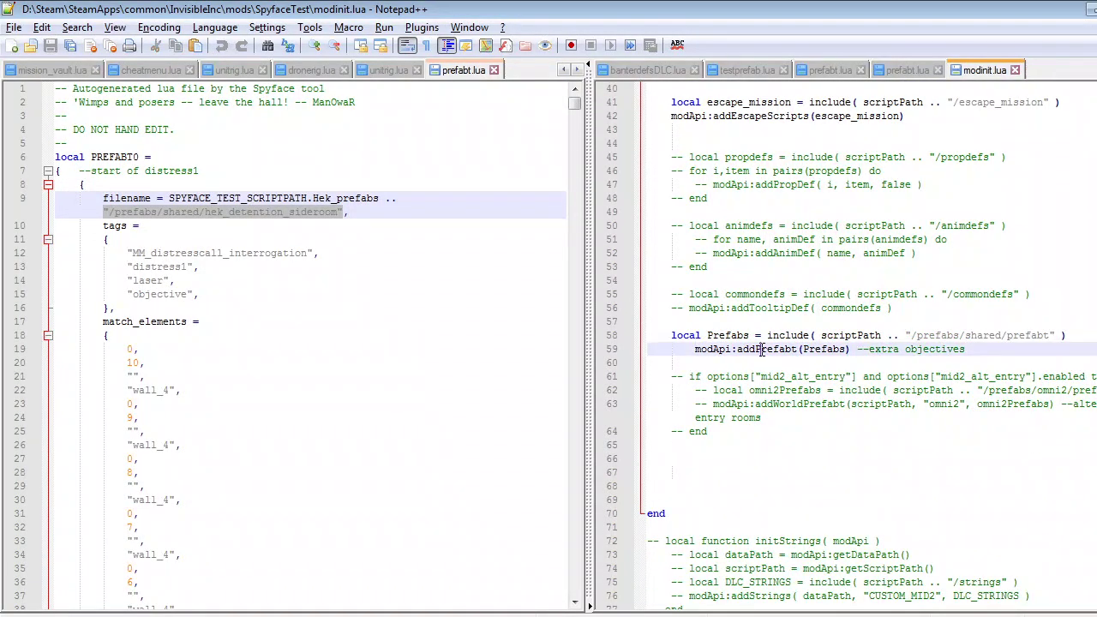
drag(662, 337, 1005, 352)
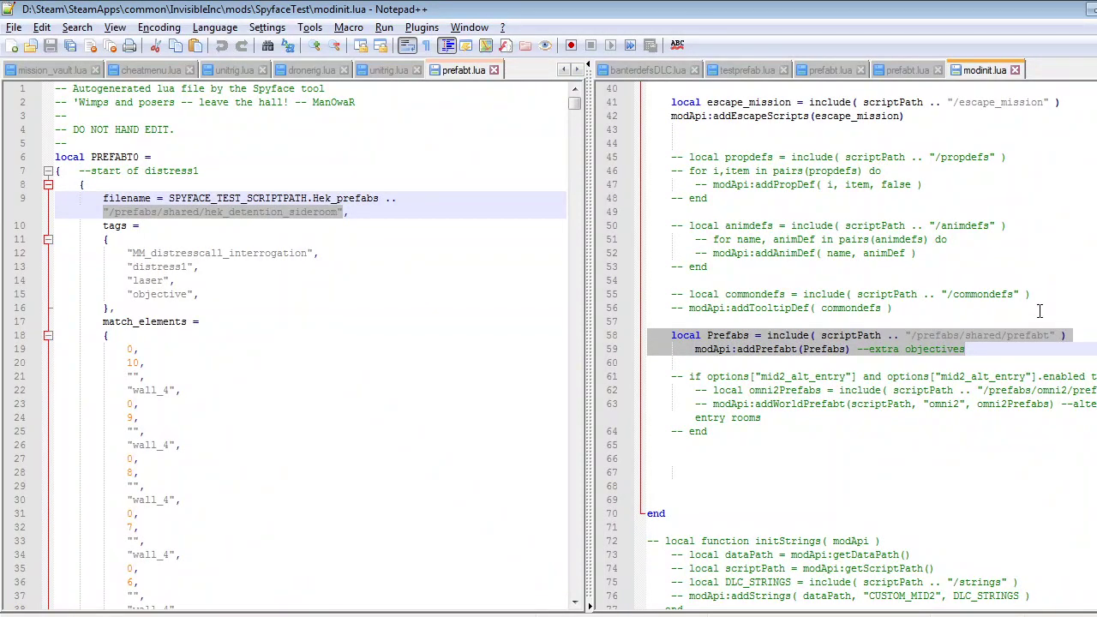
Examine the extent of the prefab entries in the shared prefabt.lua, from the first block's opening brace to the file's end
click(914, 72)
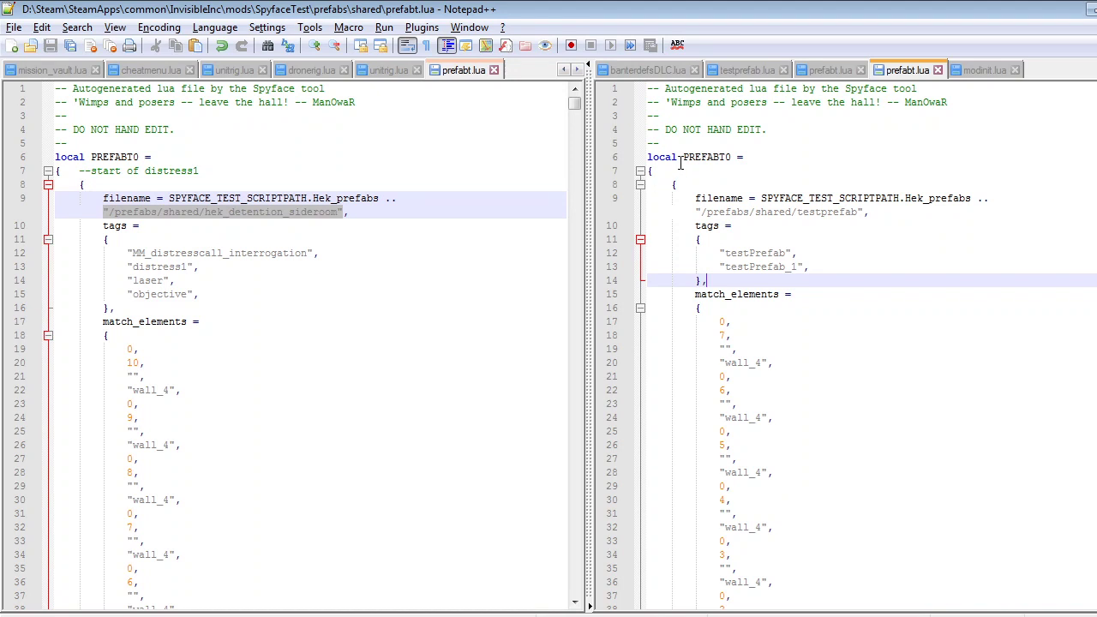
click(674, 185)
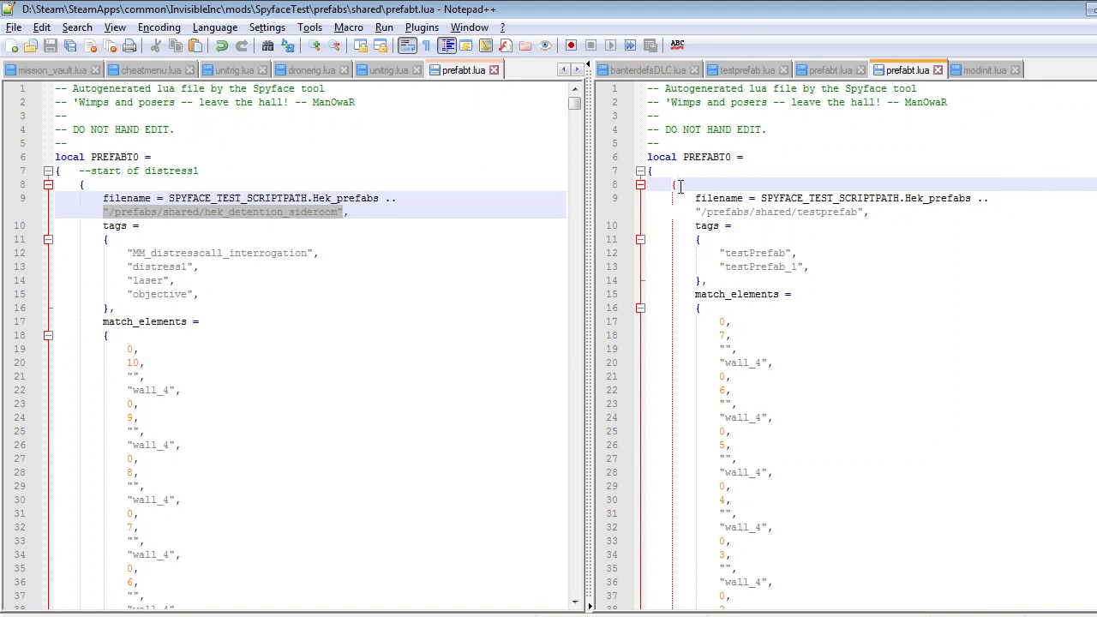
drag(672, 186, 667, 186)
drag(1096, 103, 1096, 497)
scroll(944, 471, down, 14)
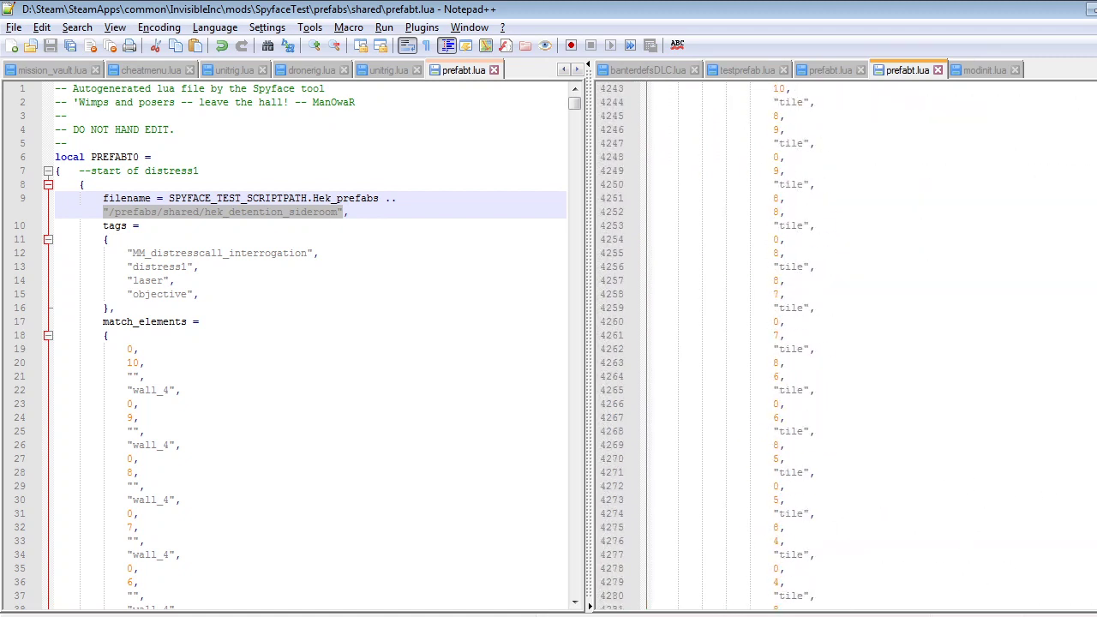
scroll(844, 343, down, 9)
scroll(844, 342, up, 3)
scroll(844, 343, down, 3)
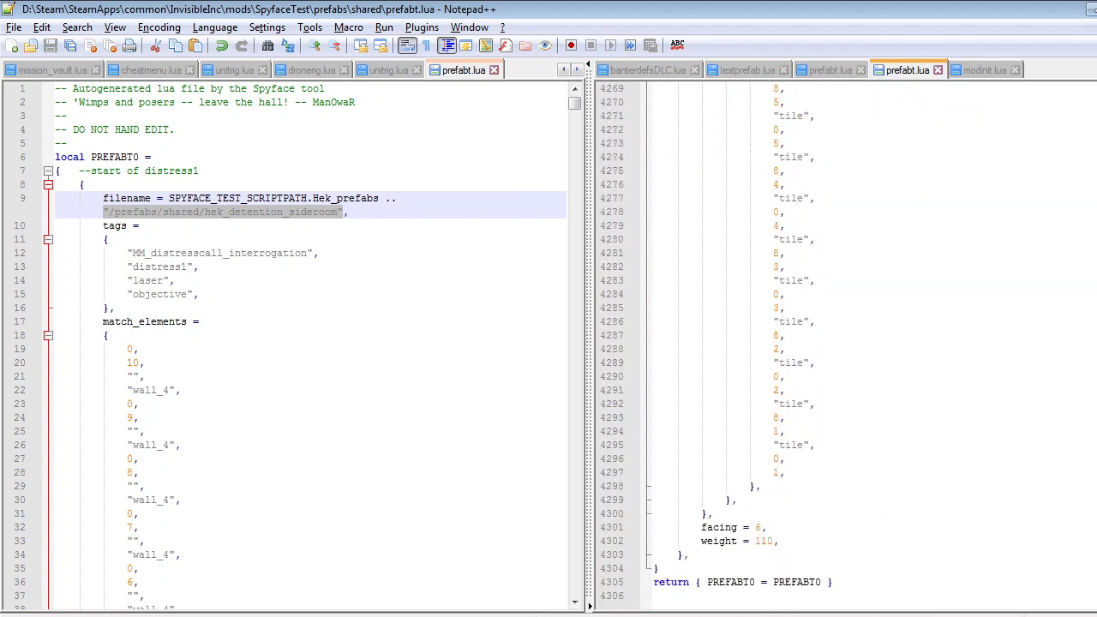
Insert two blank lines after the last prefab block's closing brace in the shared prefabt.lua
shift+click(695, 557)
click(693, 557)
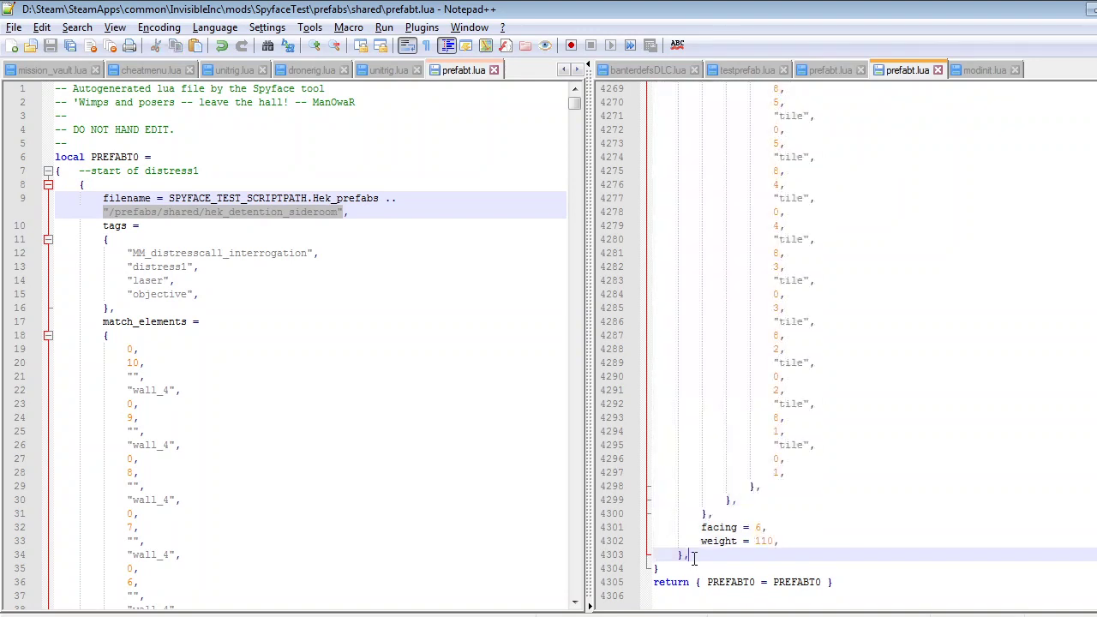
key(Return)
key(Return)
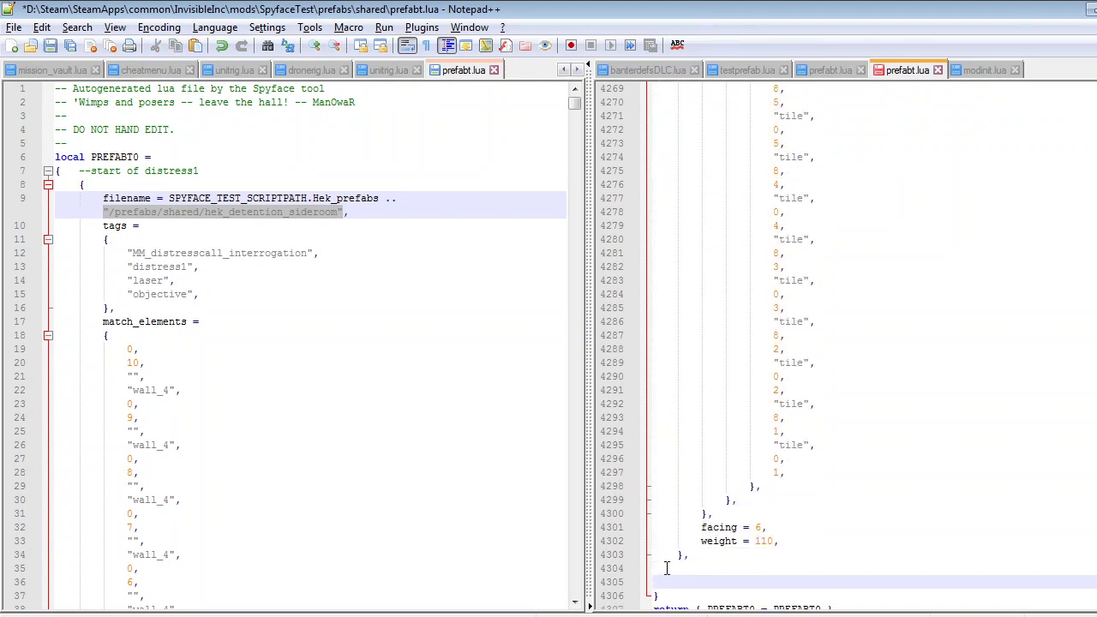
key(Up)
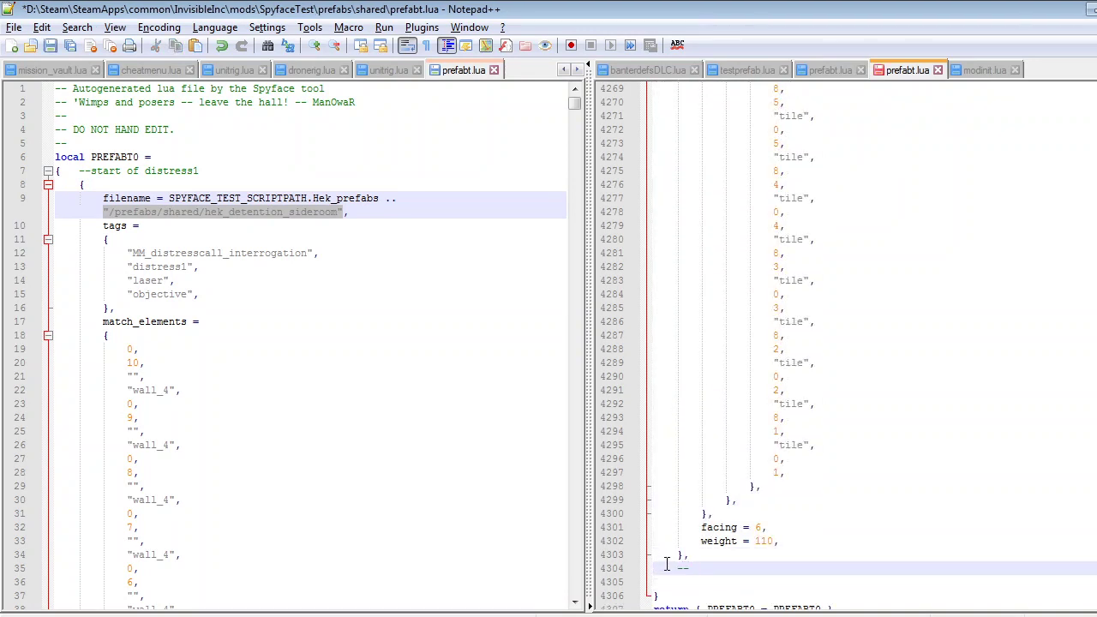
Add the comment "-- NOTE end of first prefabs" below the last prefab block, followed by a new line
text(-- NOTE end of fi)
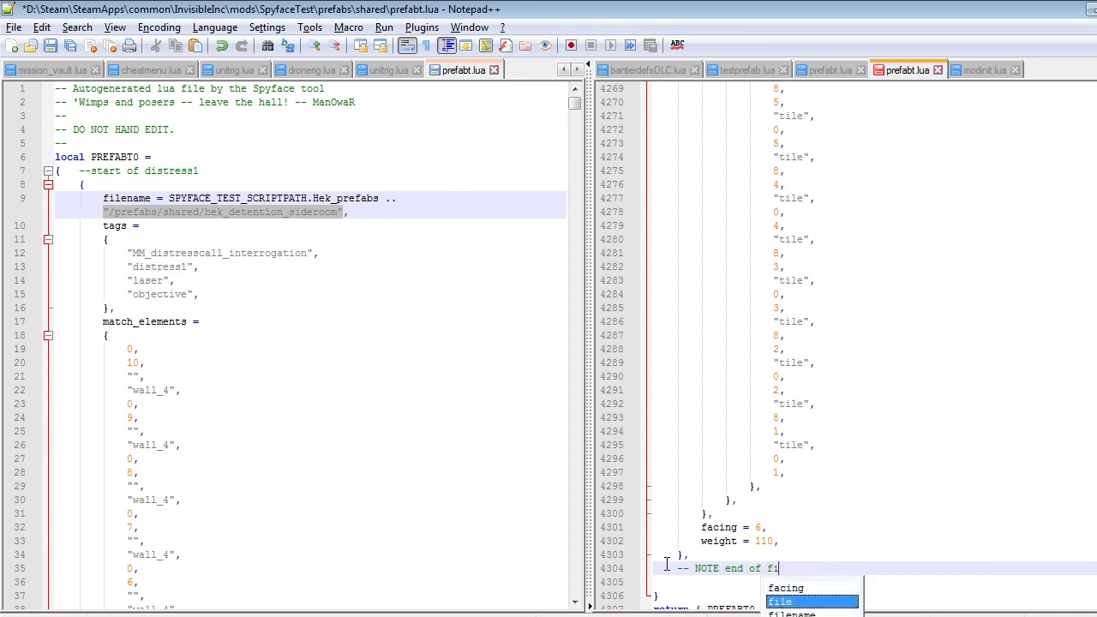
text(rst prefabs/shared/testprefab)
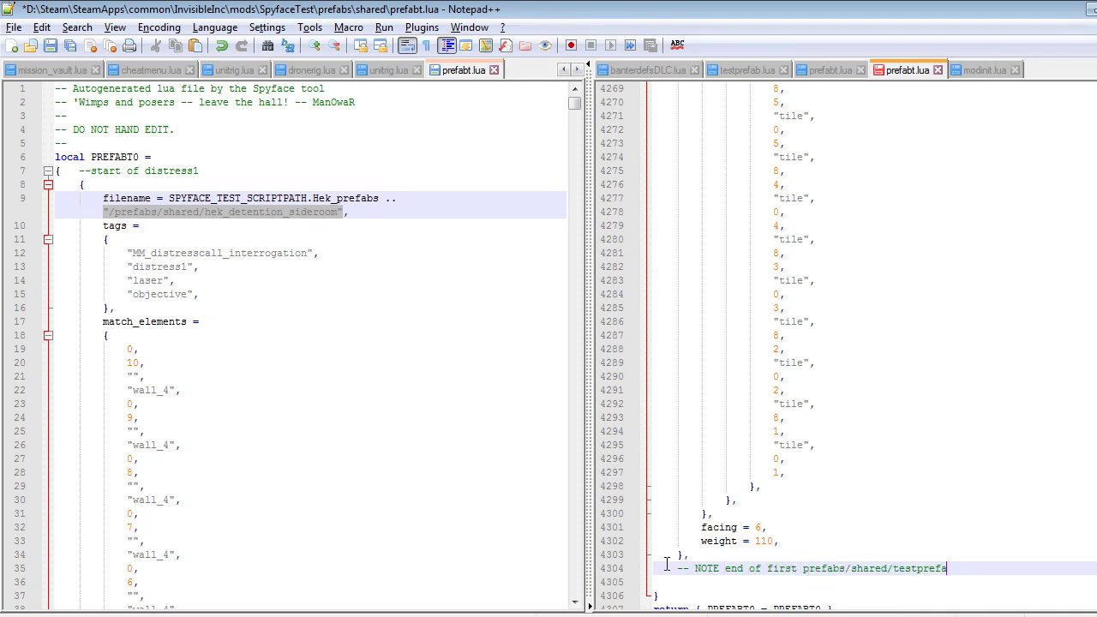
key(BackSpace)
key(BackSpace)
key(BackSpace)
key(BackSpace)
key(BackSpace)
key(BackSpace)
key(BackSpace)
key(BackSpace)
key(BackSpace)
key(BackSpace)
key(BackSpace)
key(BackSpace)
key(BackSpace)
key(BackSpace)
key(BackSpace)
key(BackSpace)
key(Return)
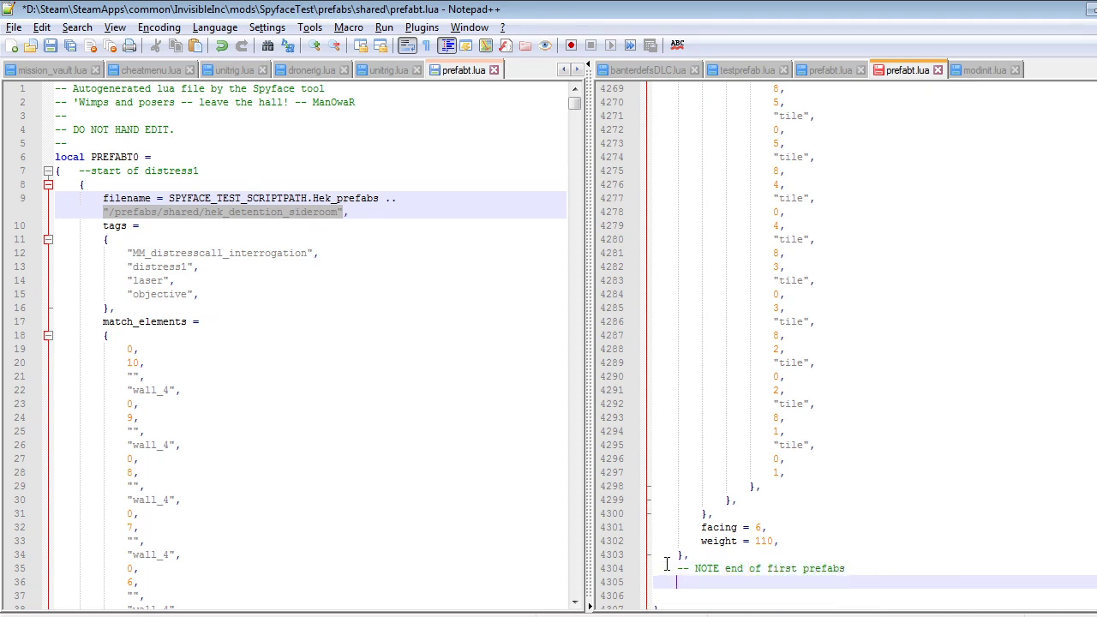
Try pasting the copied prefab blocks below the "-- NOTE end of first prefabs" comment in the shared prefabt.lua, and undo the paste
key(ctrl+v)
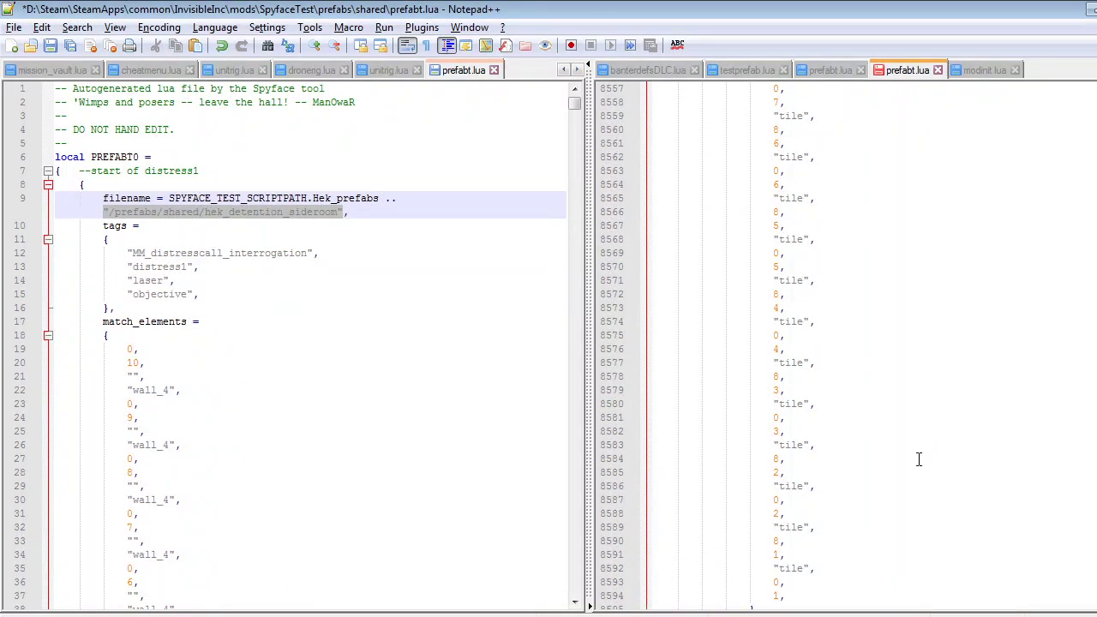
scroll(923, 470, down, 2)
scroll(747, 515, up, 1)
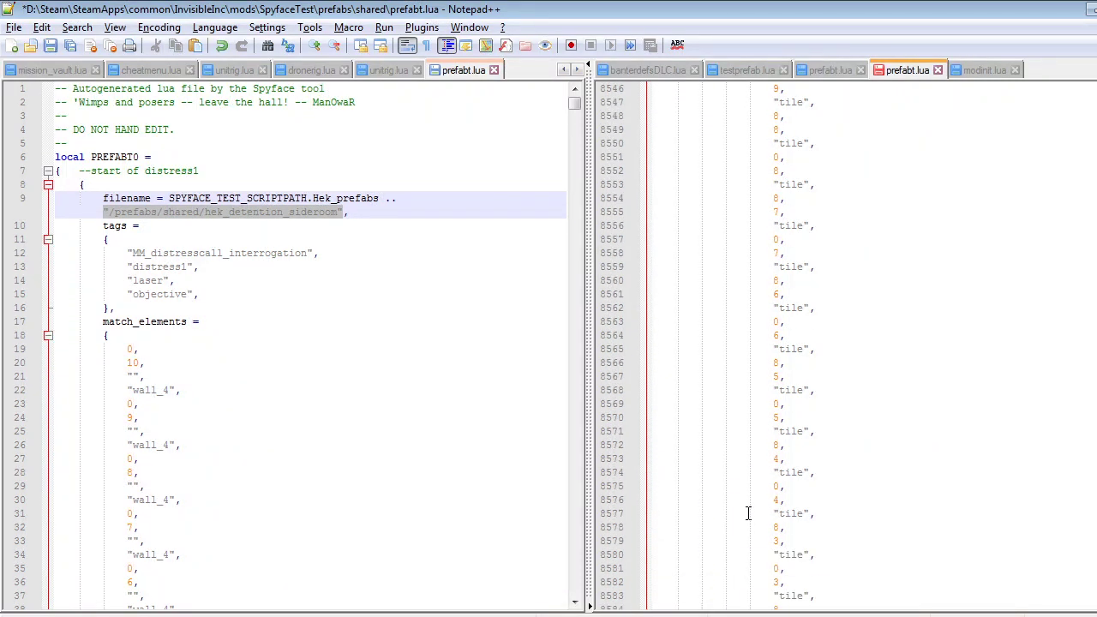
scroll(829, 526, down, 1)
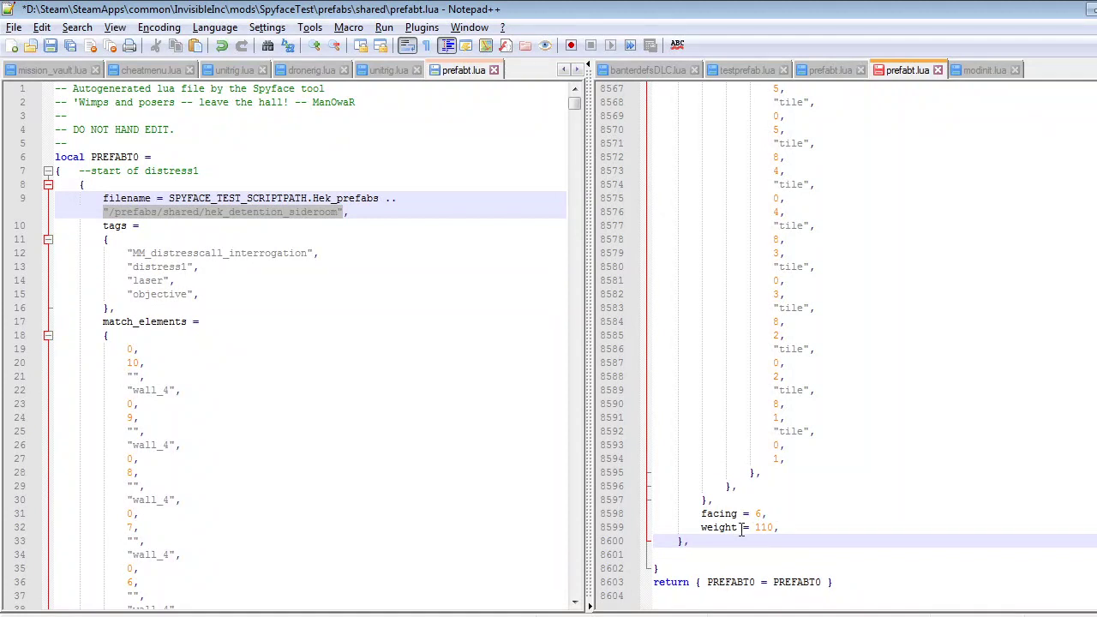
scroll(742, 528, up, 3)
key(ctrl+z)
scroll(780, 484, up, 9)
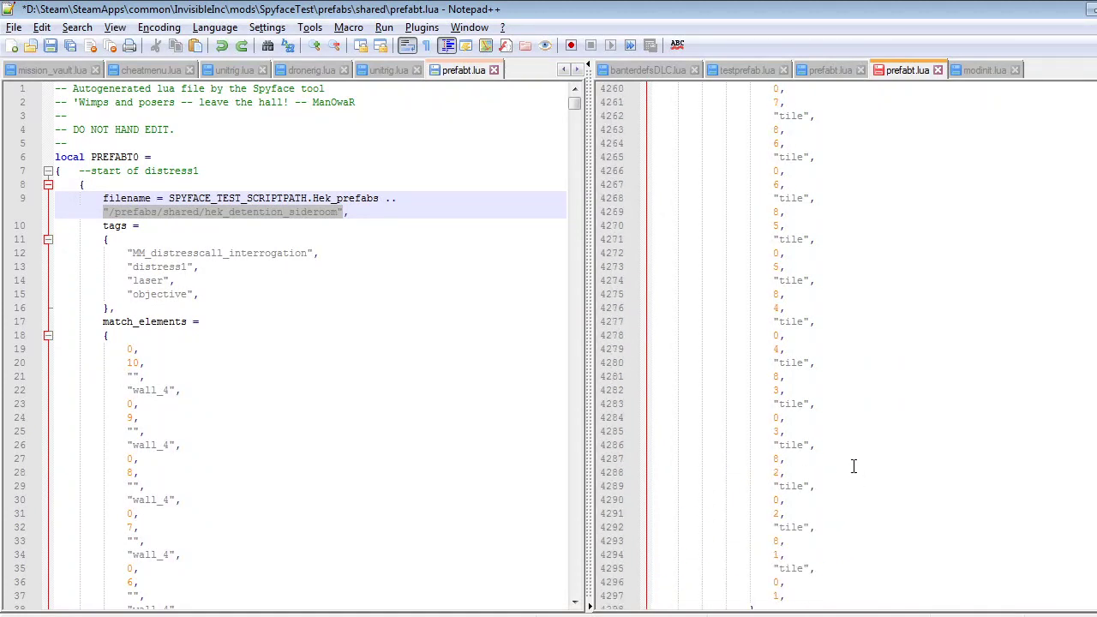
Save the shared prefabt.lua with the end-of-first-prefabs comment and return to the start of the file
scroll(852, 465, down, 9)
click(769, 486)
key(ctrl+s)
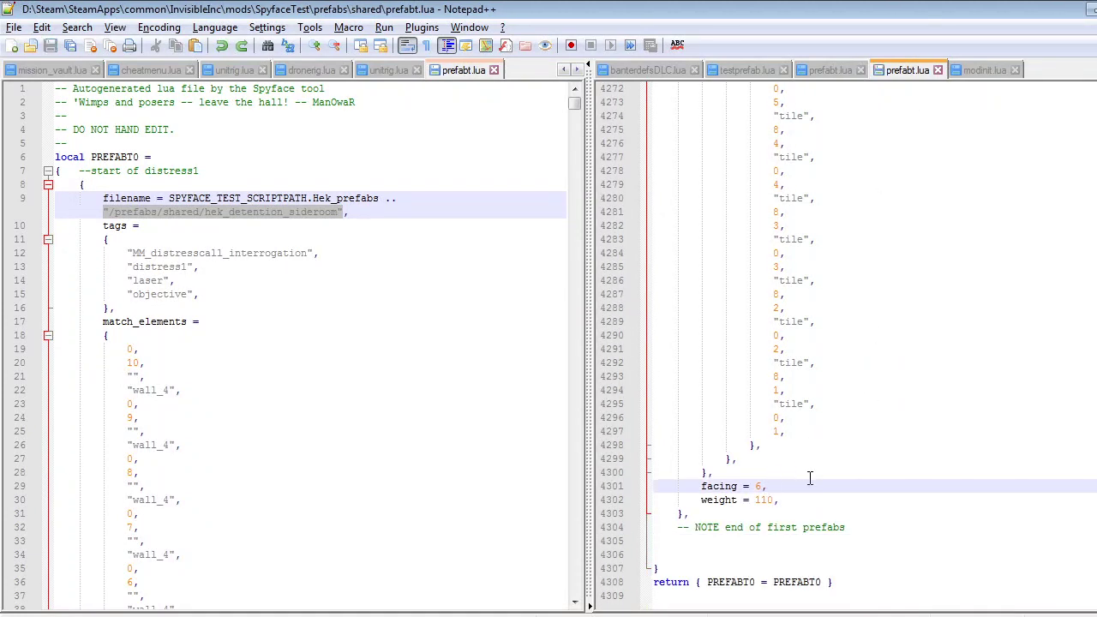
scroll(926, 238, up, 20)
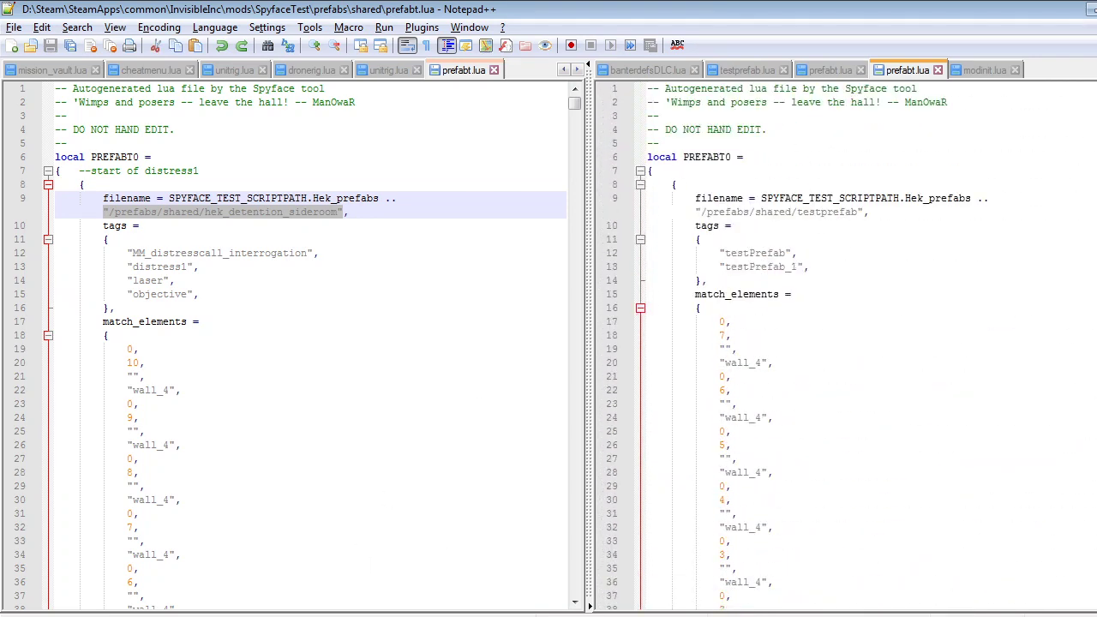
key(alt+Tab)
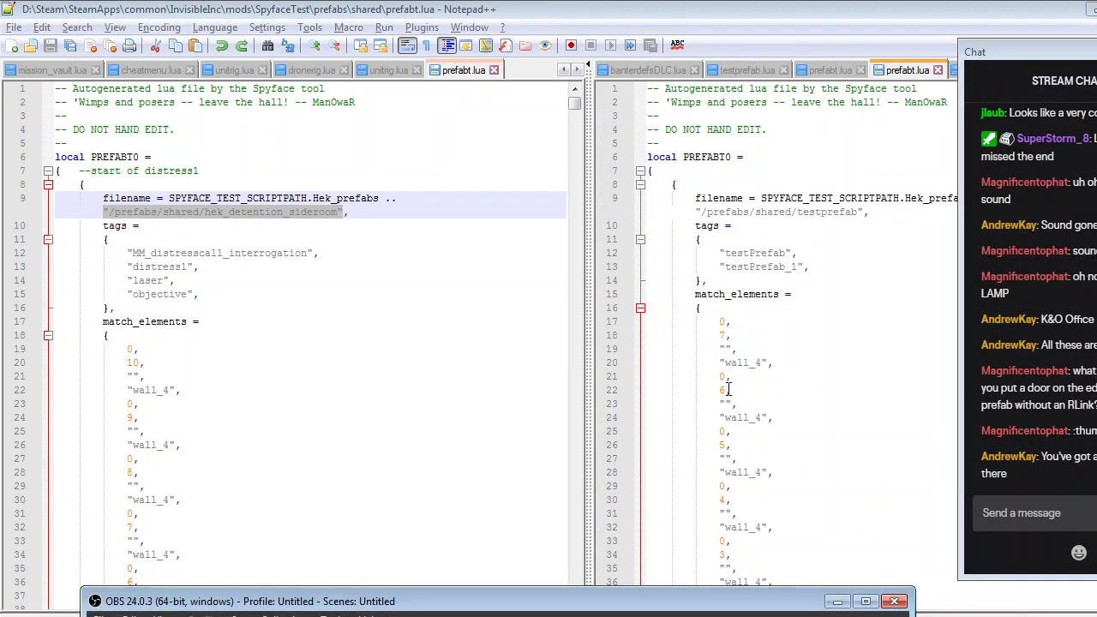
click(789, 311)
click(985, 187)
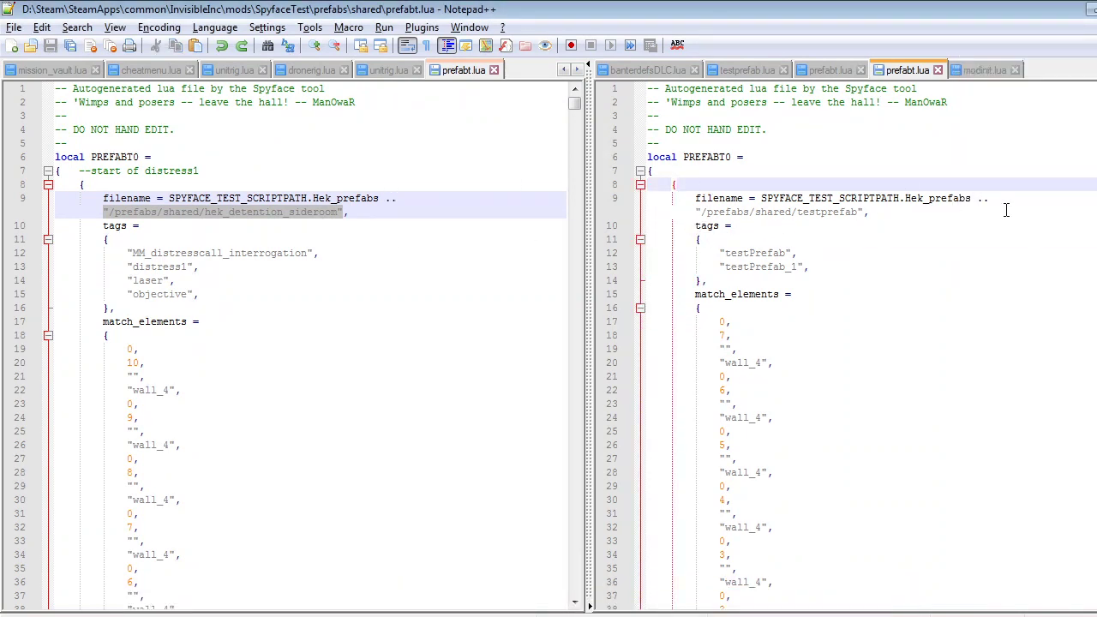
click(994, 198)
click(864, 225)
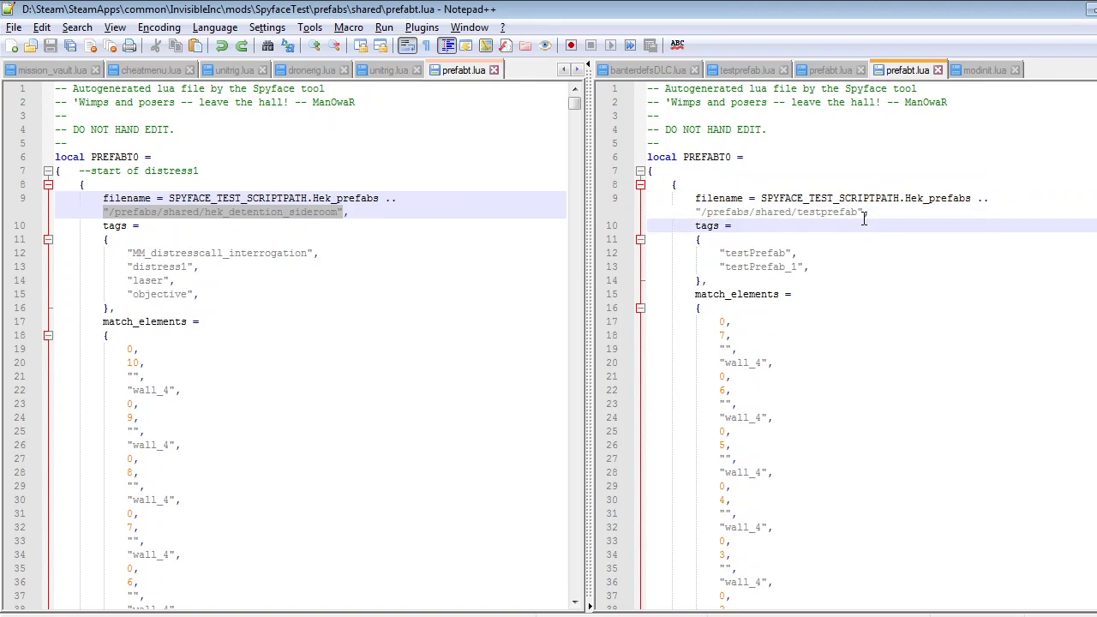
click(836, 216)
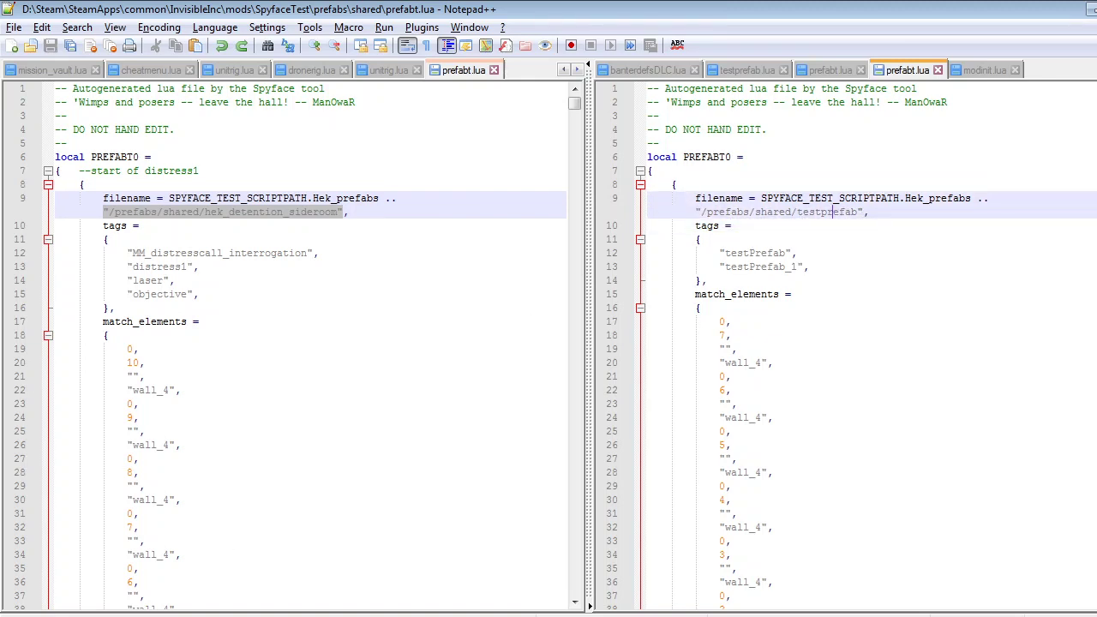
key(alt+Tab)
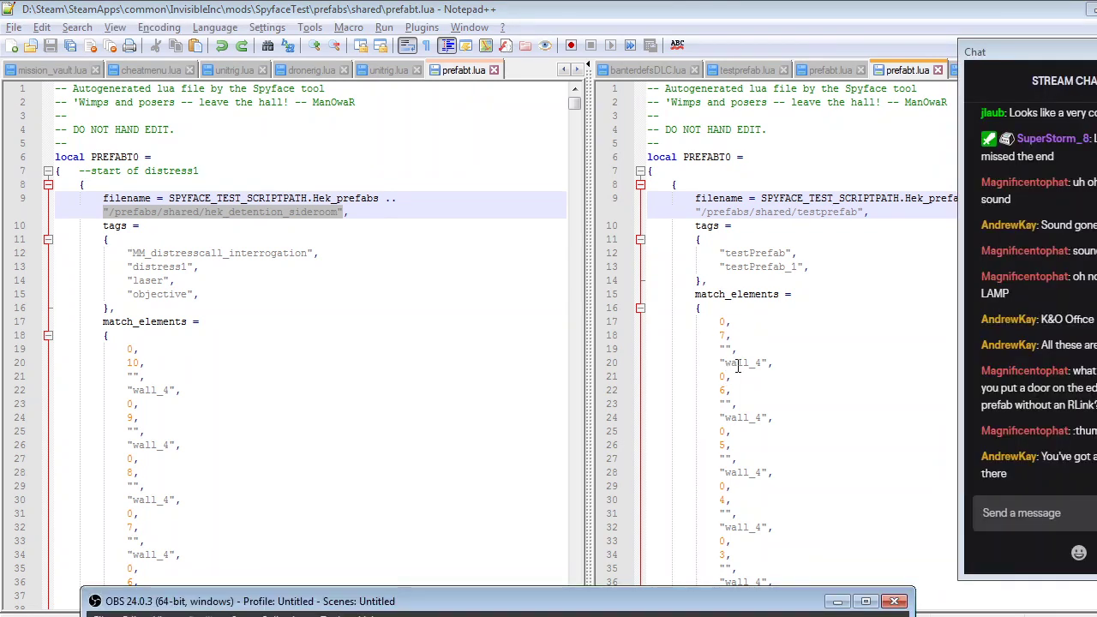
key(alt+Tab)
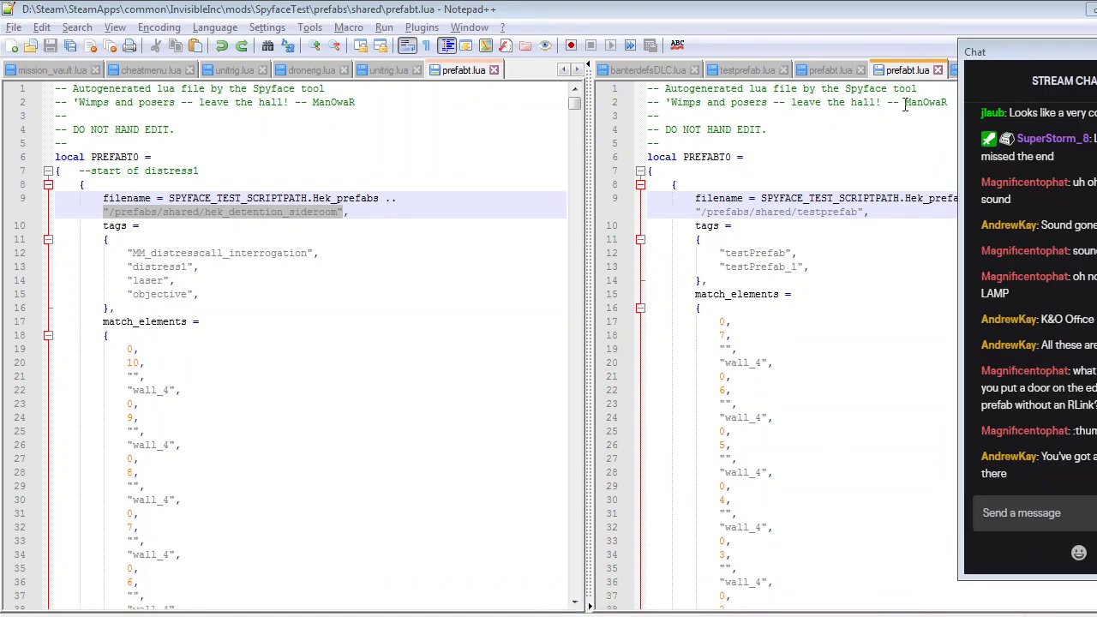
click(809, 253)
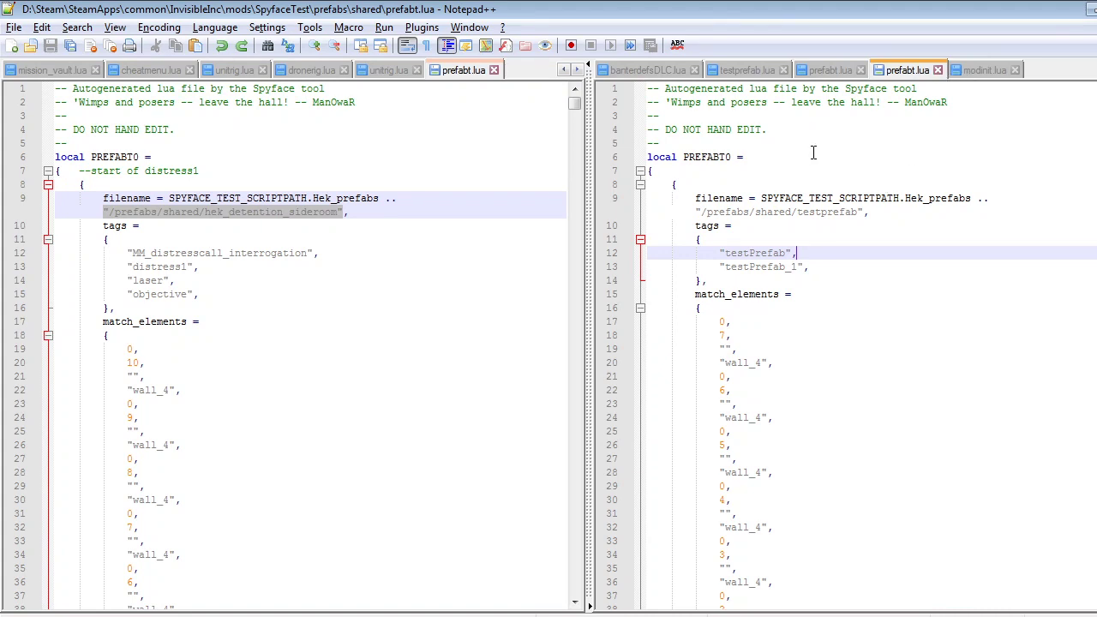
click(729, 194)
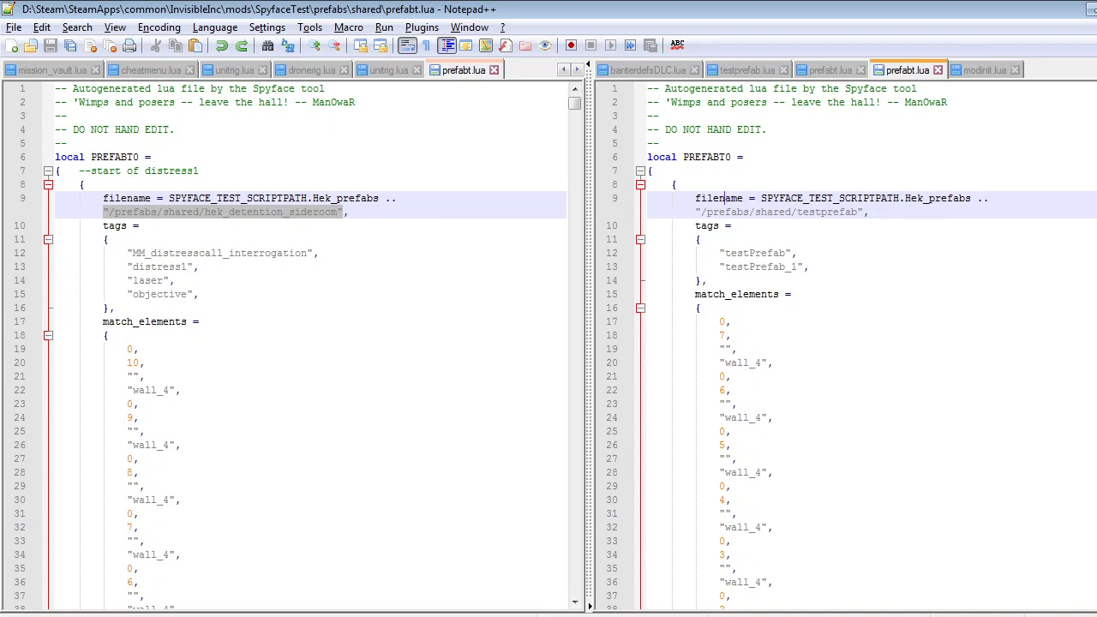
Close the temp folder's prefabt.lua and open testprefab.lua from the SpyfaceTest prefabs\shared folder in Notepad++
click(485, 70)
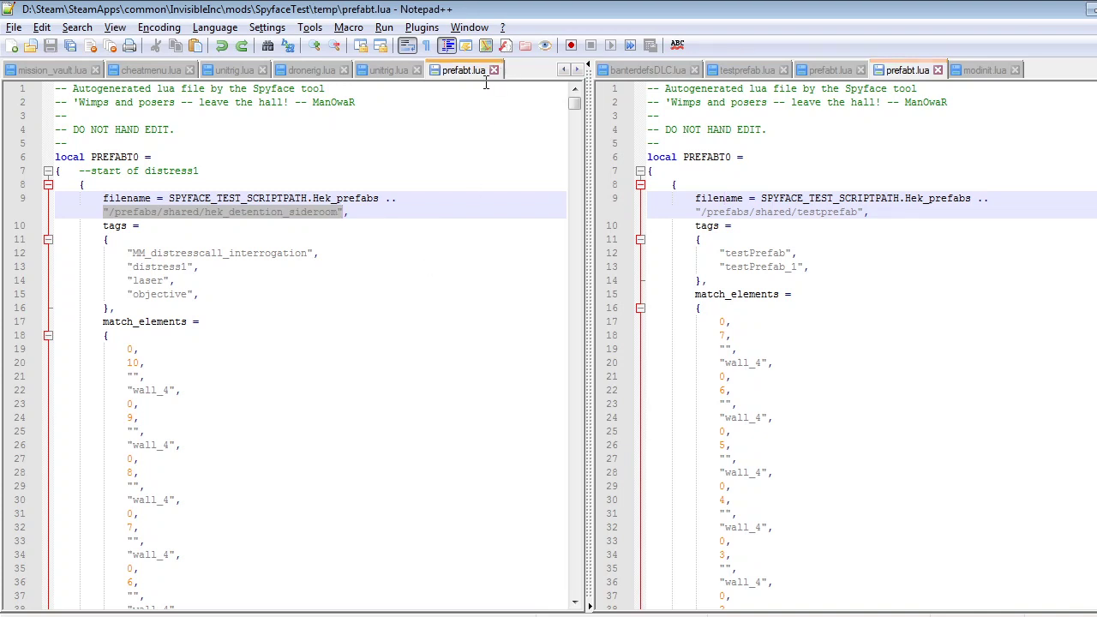
click(494, 71)
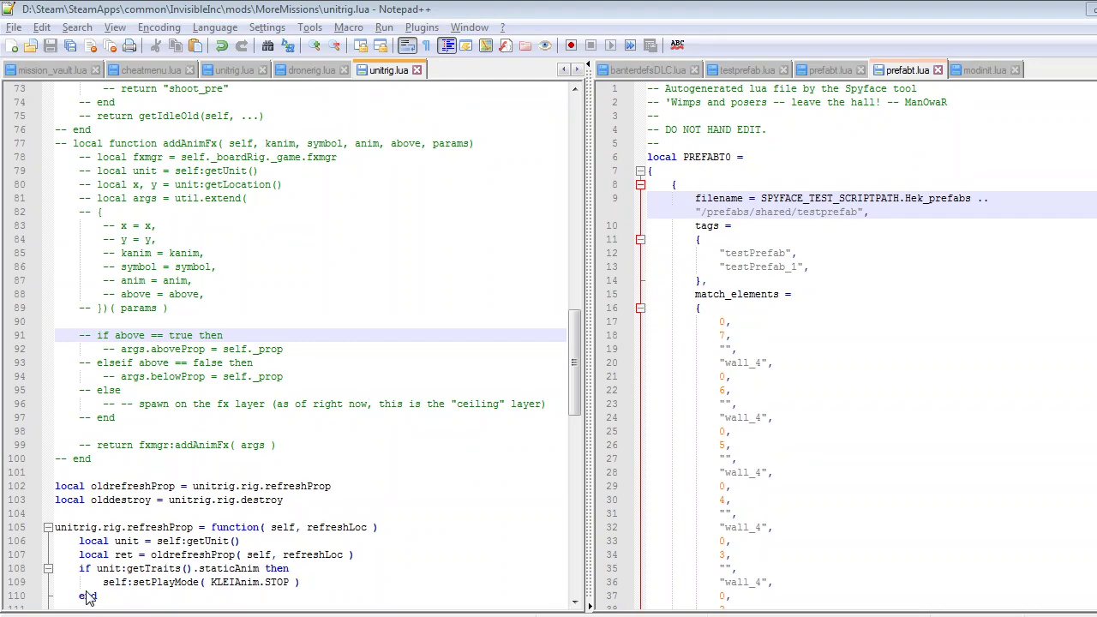
click(96, 616)
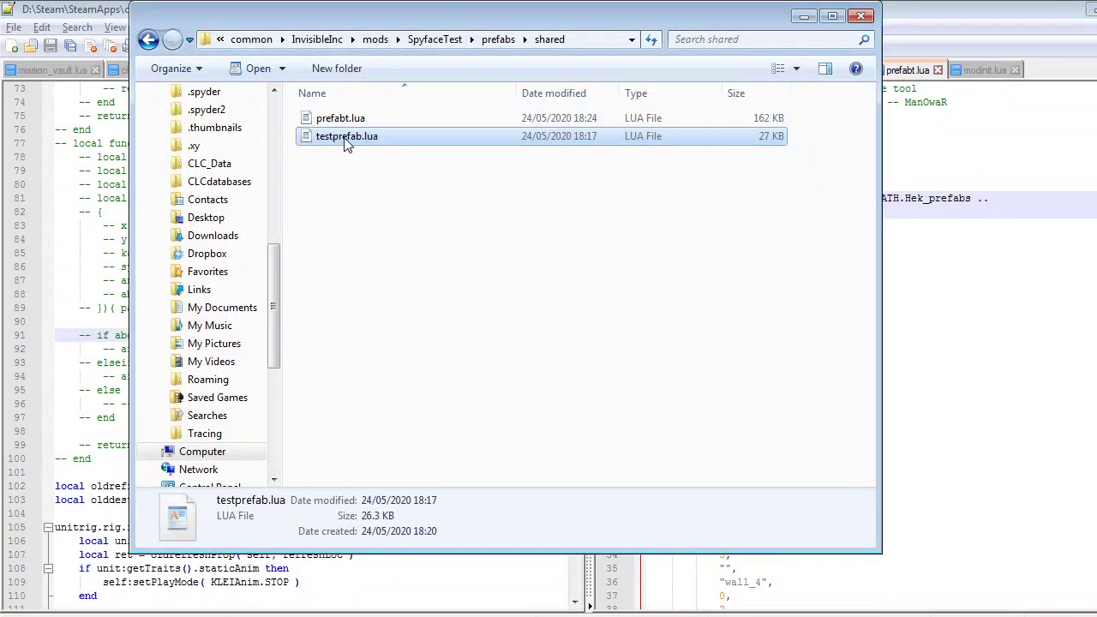
right_click(346, 137)
click(386, 160)
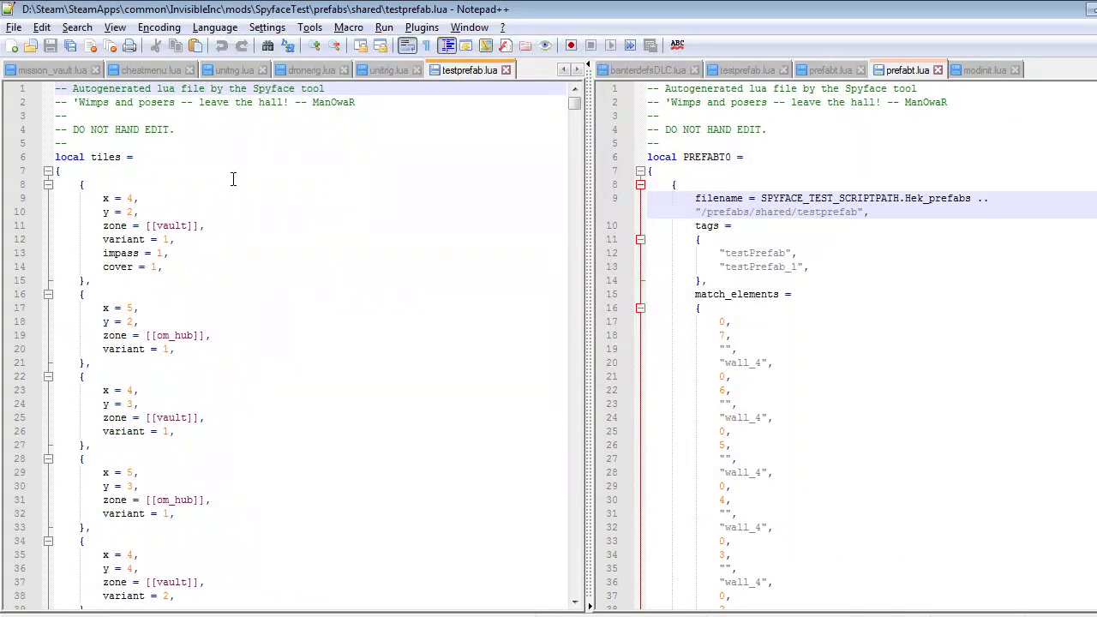
Look through the tile entries in the shared testprefab.lua and close the file
scroll(126, 179, down, 14)
scroll(602, 124, down, 3)
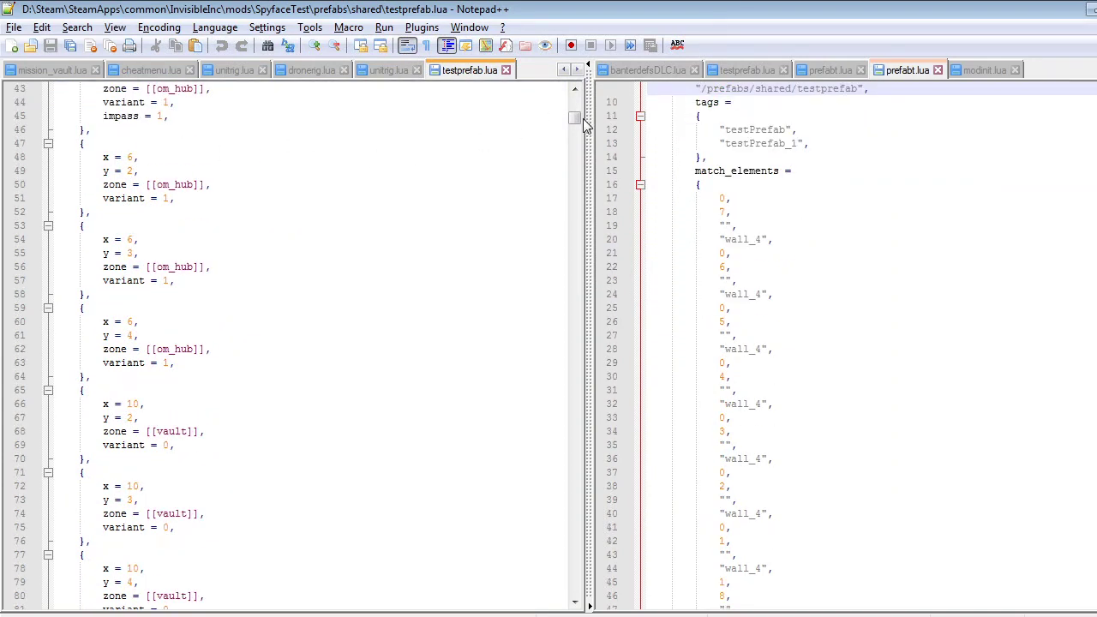
scroll(483, 123, up, 14)
mouse_move(573, 103)
mouse_down()
mouse_move(585, 558)
mouse_move(575, 588)
mouse_move(571, 93)
mouse_up()
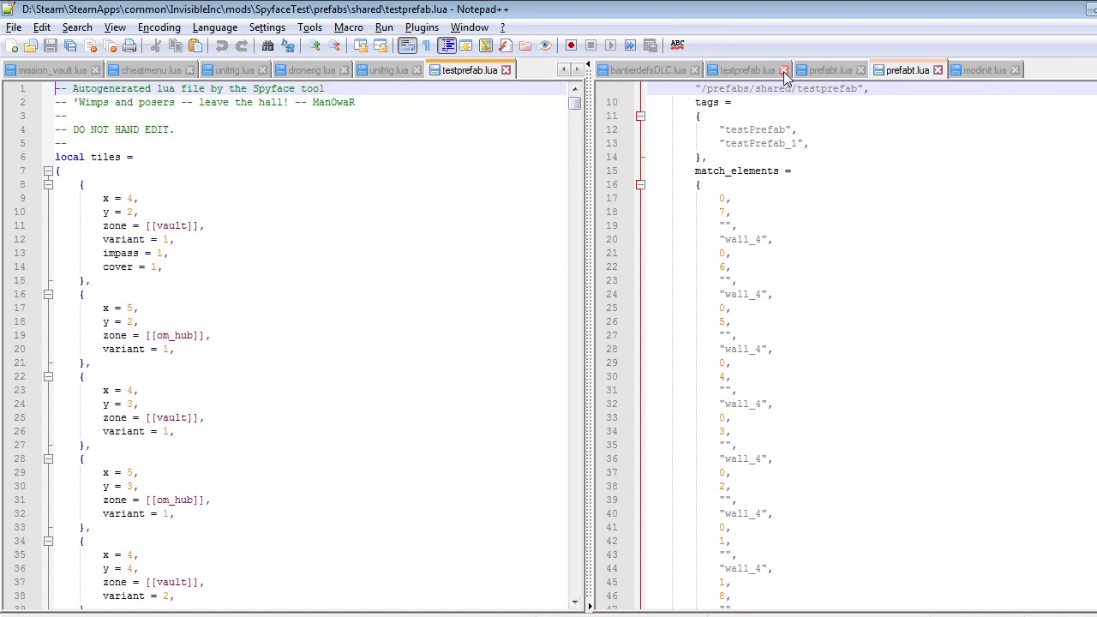
scroll(963, 72, up, 1)
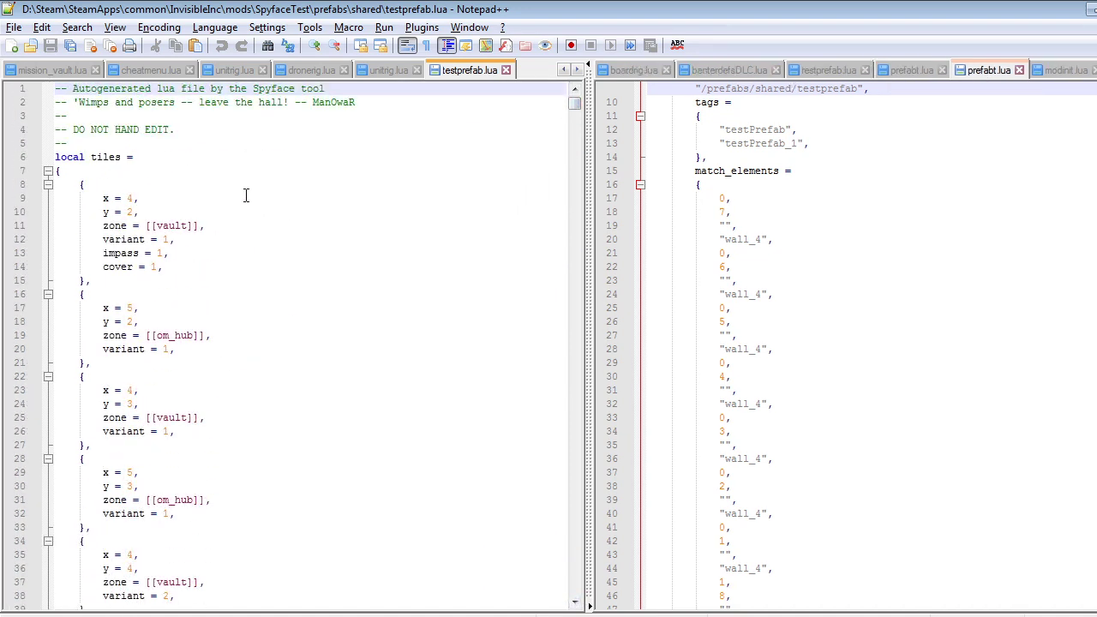
scroll(849, 176, up, 3)
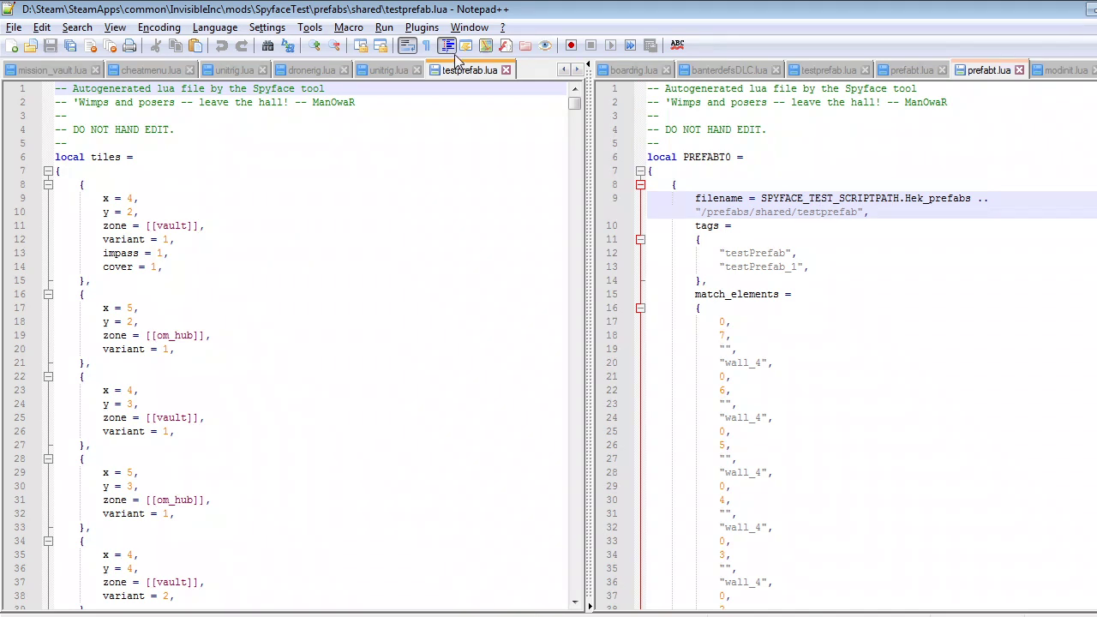
click(506, 70)
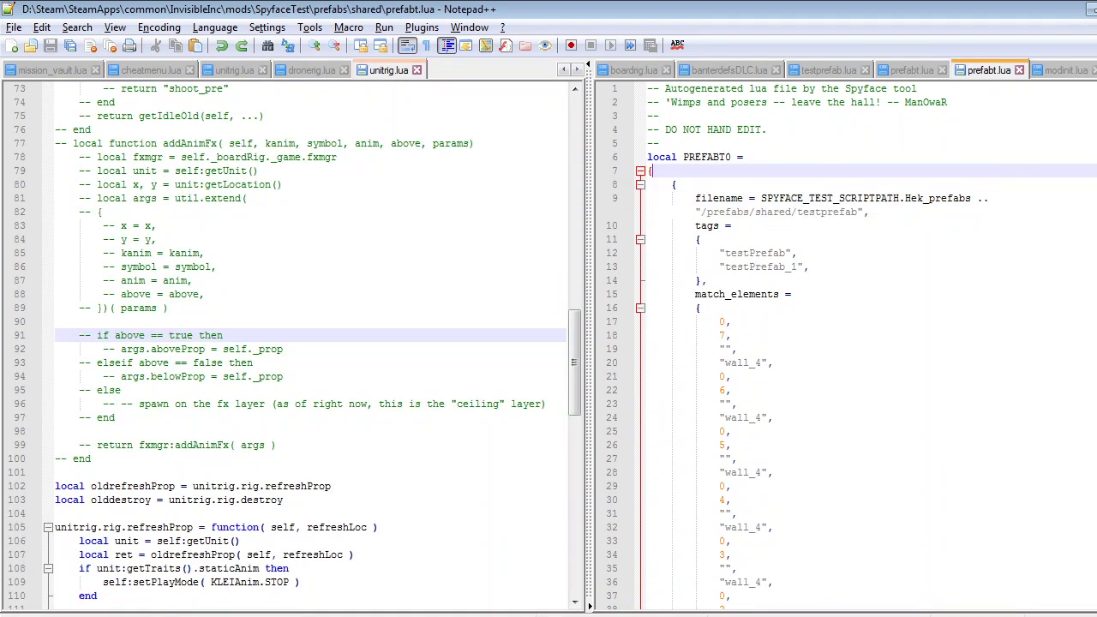
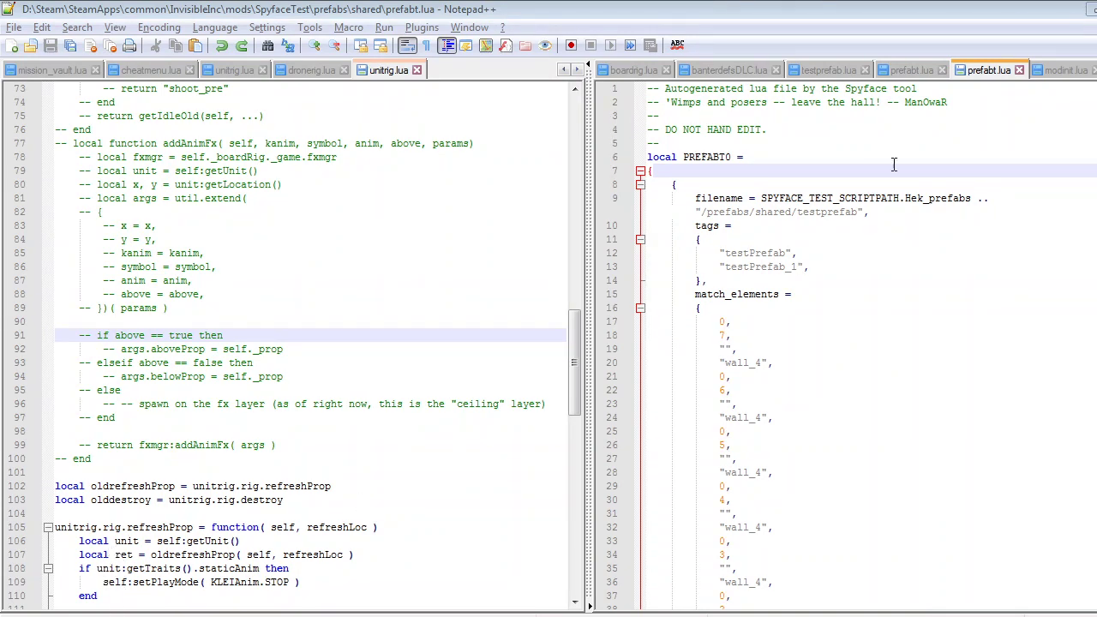
Review the lines in modinit.lua that include "/escape_mission" and pass escape_mission to modApi:addEscapeScripts
click(1063, 70)
scroll(943, 377, up, 7)
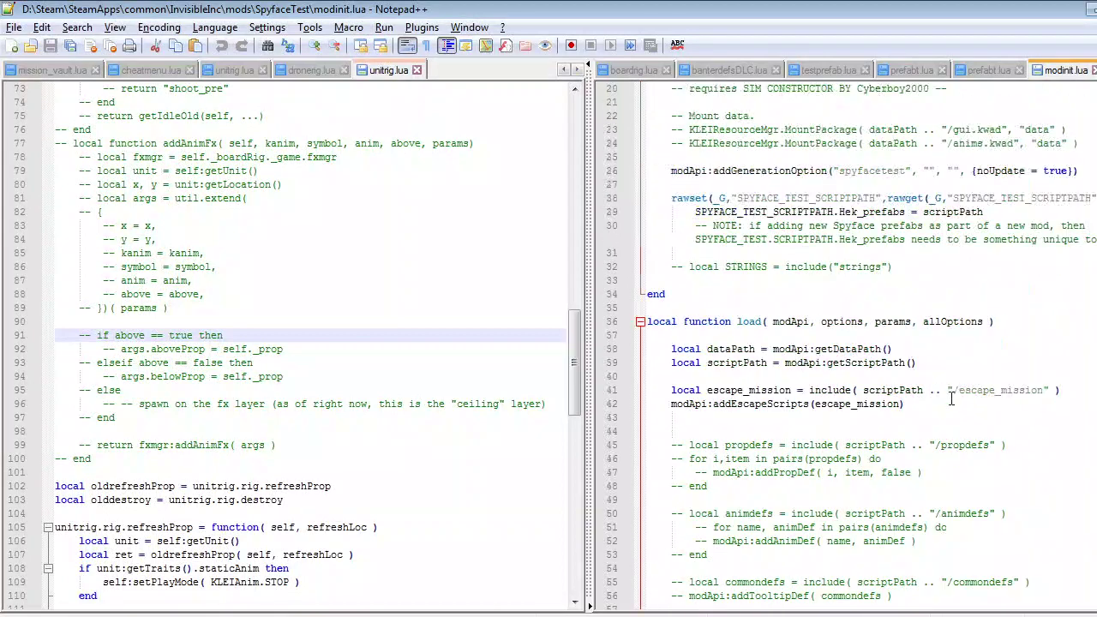
drag(924, 404, 631, 401)
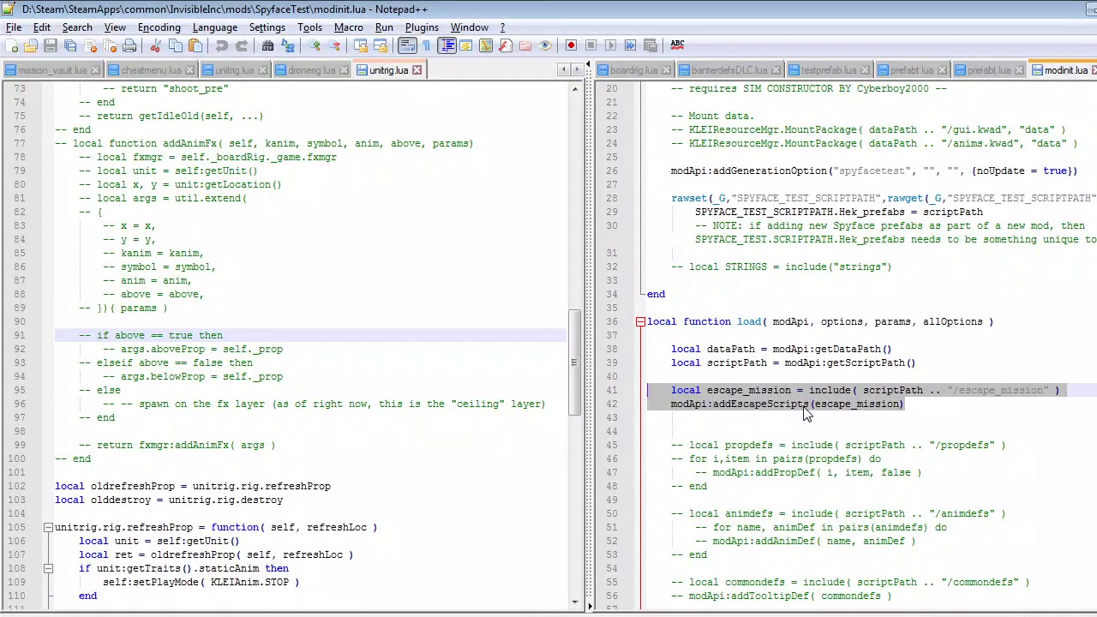
click(728, 379)
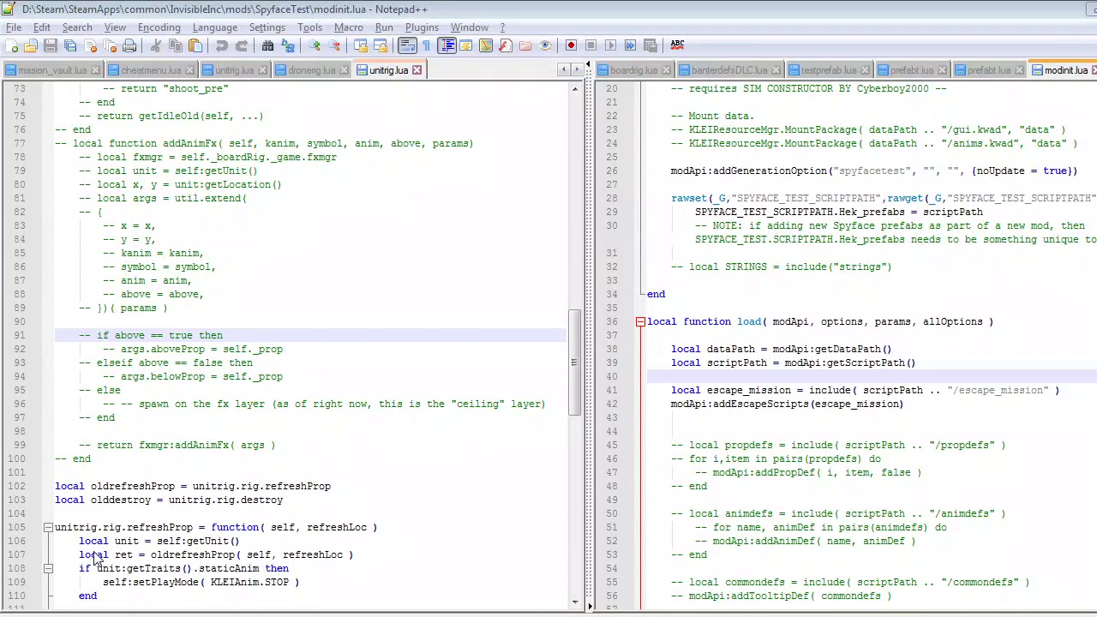
Open escape_mission.lua from the SpyfaceTest mod folder in Notepad++
click(99, 616)
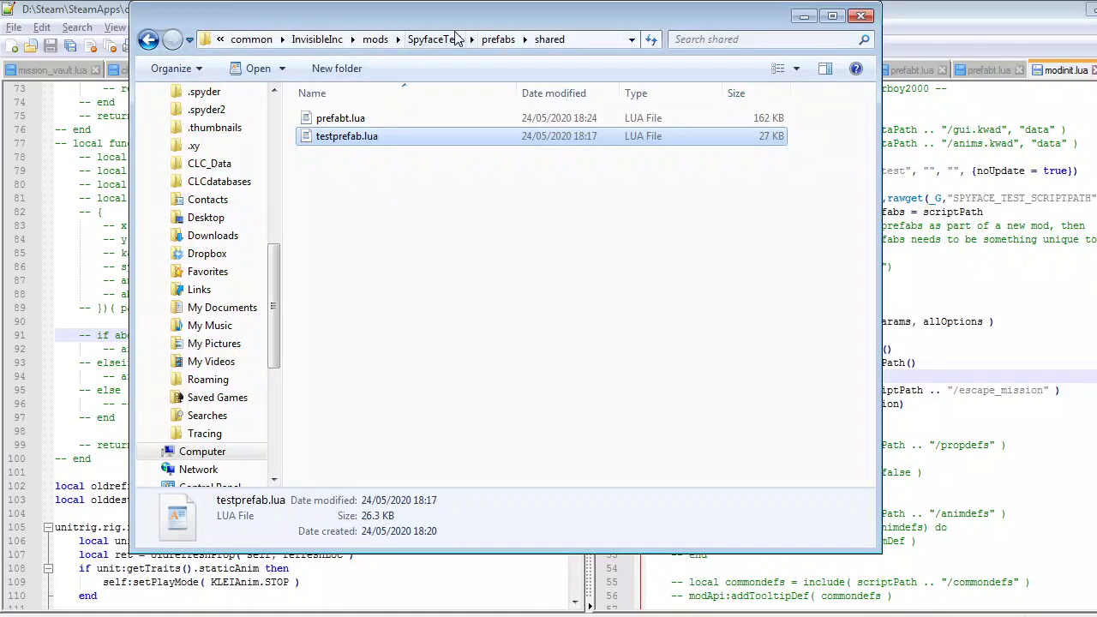
click(426, 41)
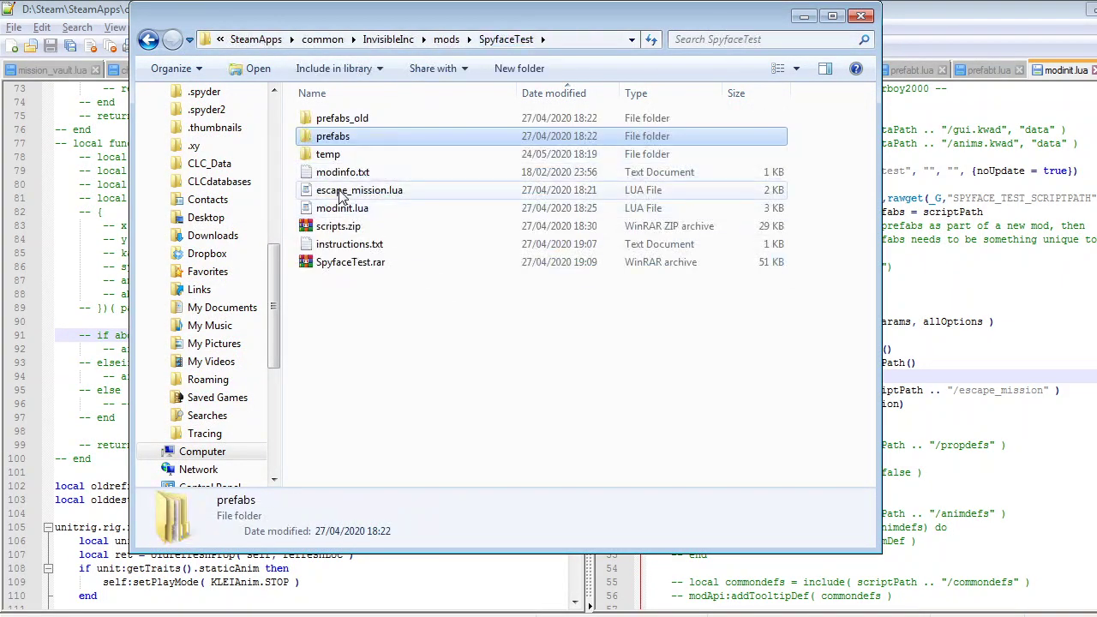
click(343, 190)
right_click(343, 191)
click(401, 222)
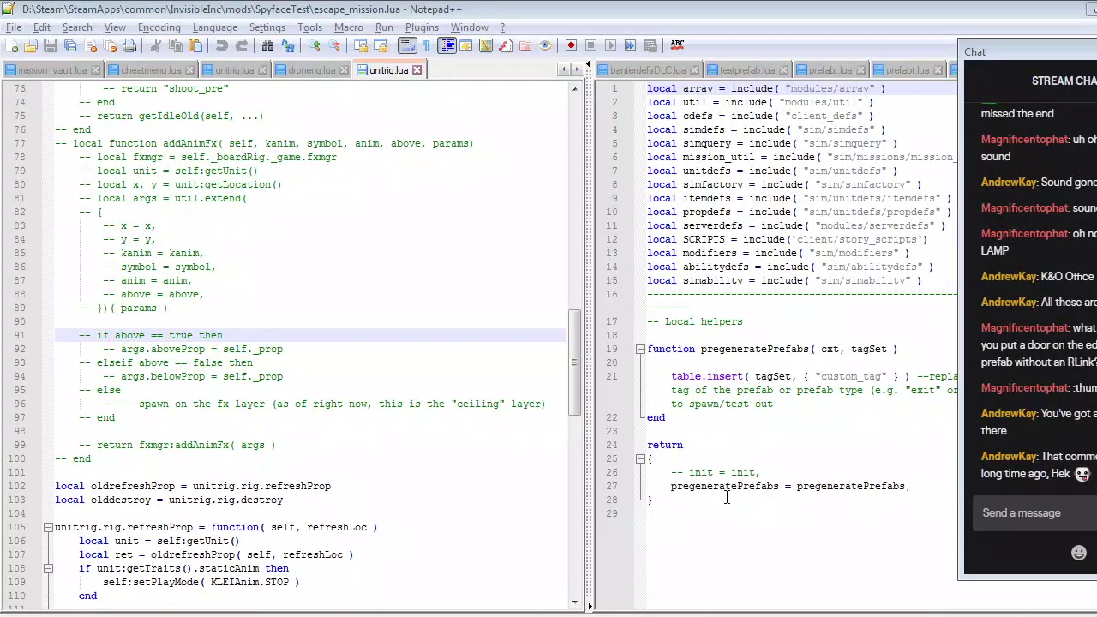
Examine the pregeneratePrefabs function in escape_mission.lua, including its tagSet argument and the table.insert line with "custom_tag"
click(815, 405)
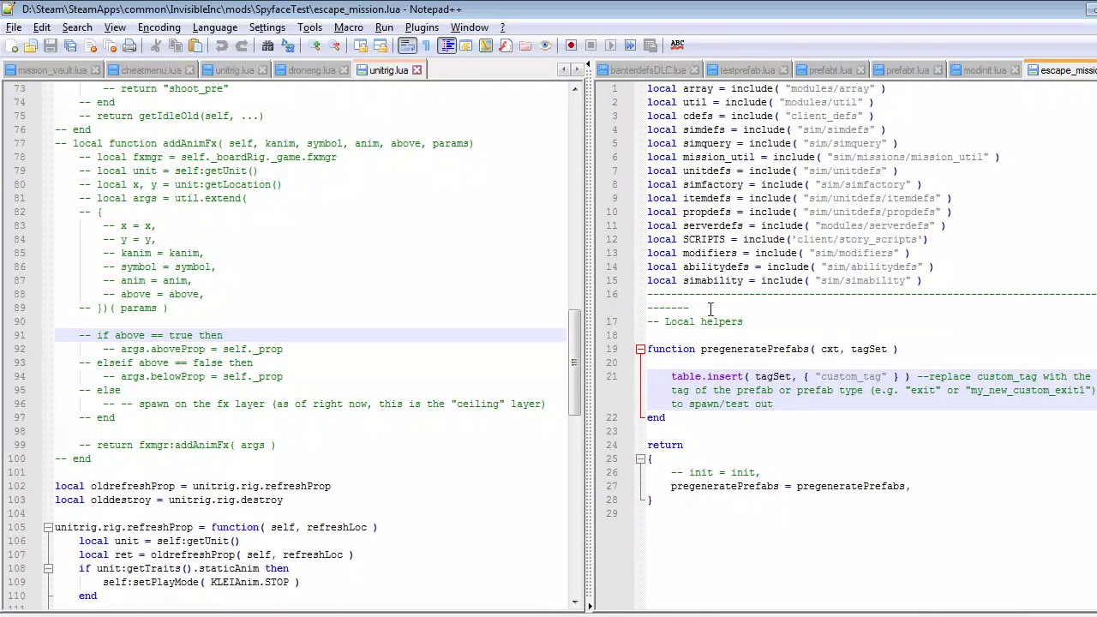
double_click(776, 351)
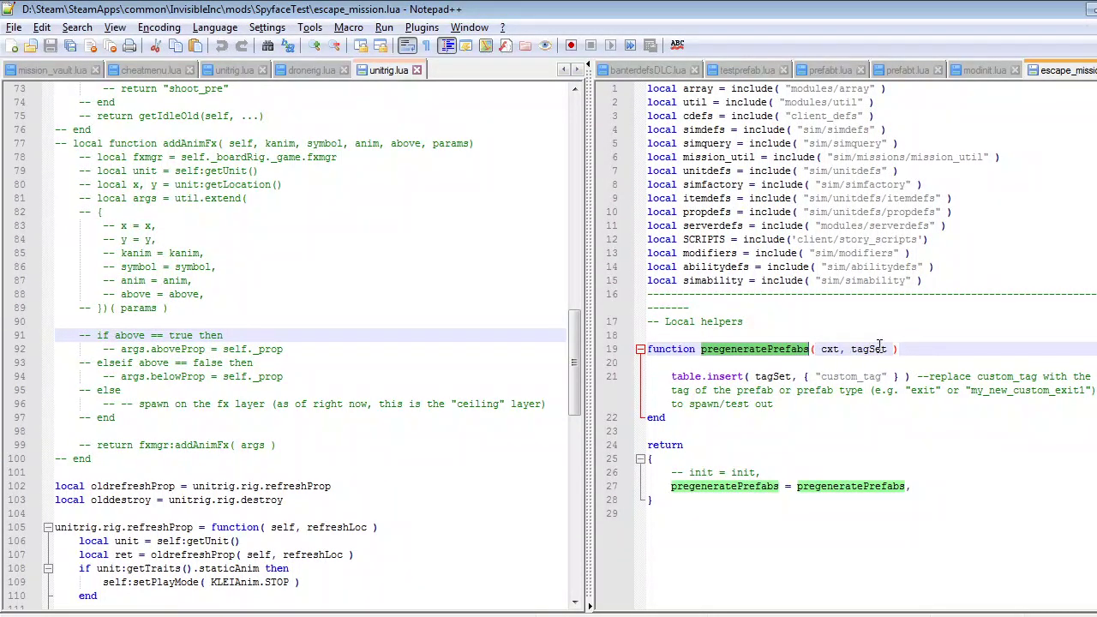
click(872, 351)
double_click(860, 351)
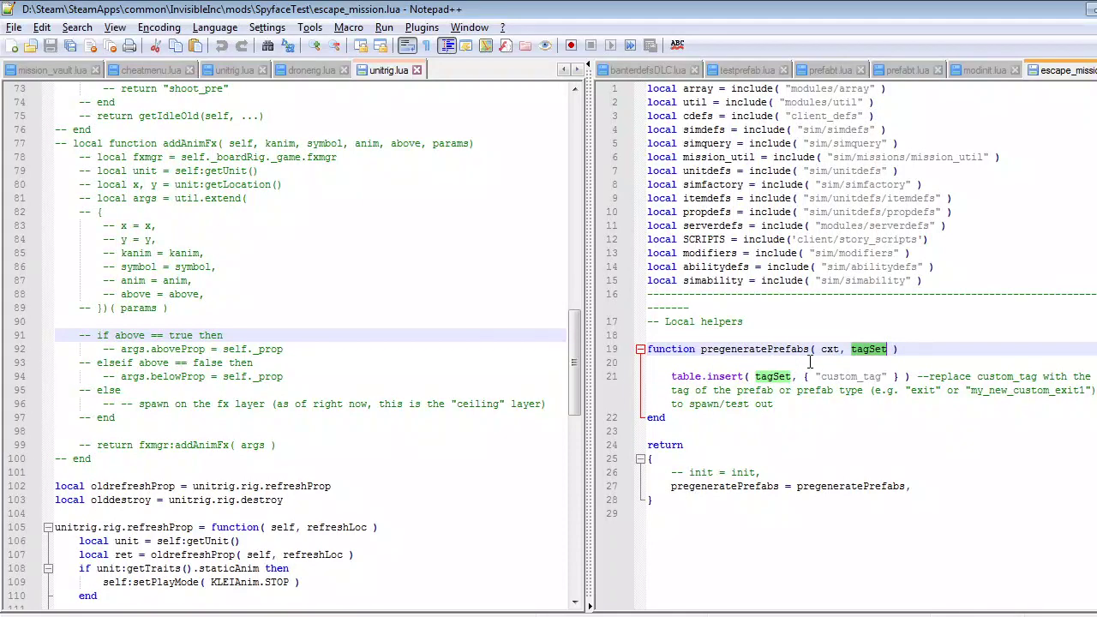
Copy the tag name testPrefab from the first prefab's tags in the shared prefabt.lua
click(981, 72)
click(917, 72)
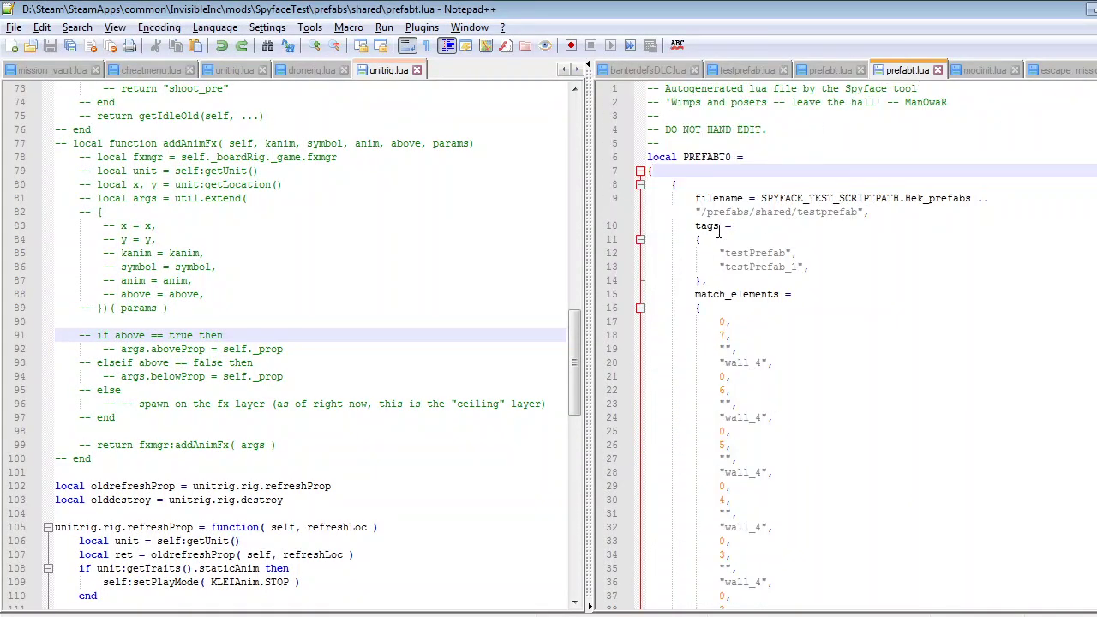
double_click(775, 253)
key(ctrl+c)
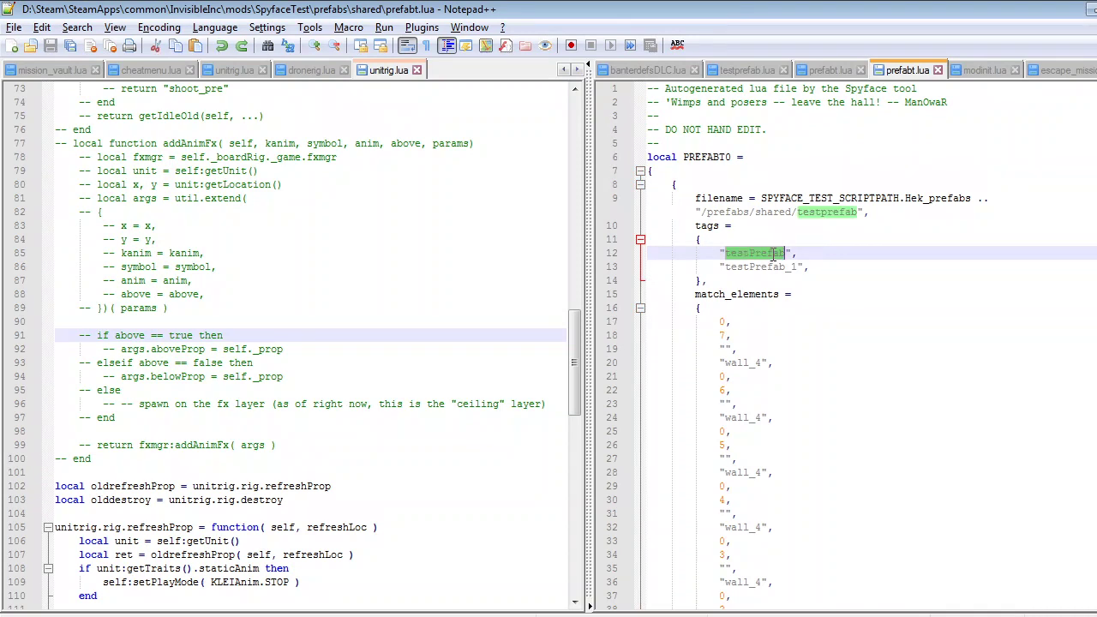
Replace custom_tag with "testPrefab" in the table.insert call of pregeneratePrefabs in escape_mission.lua
click(1084, 75)
double_click(857, 377)
key(ctrl+v)
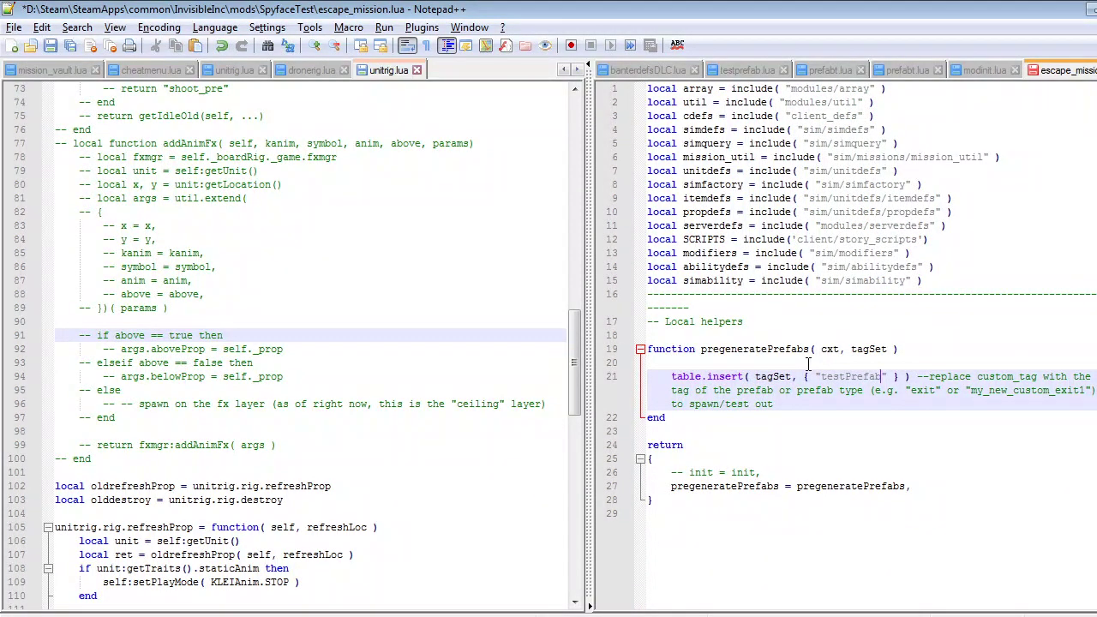
double_click(876, 377)
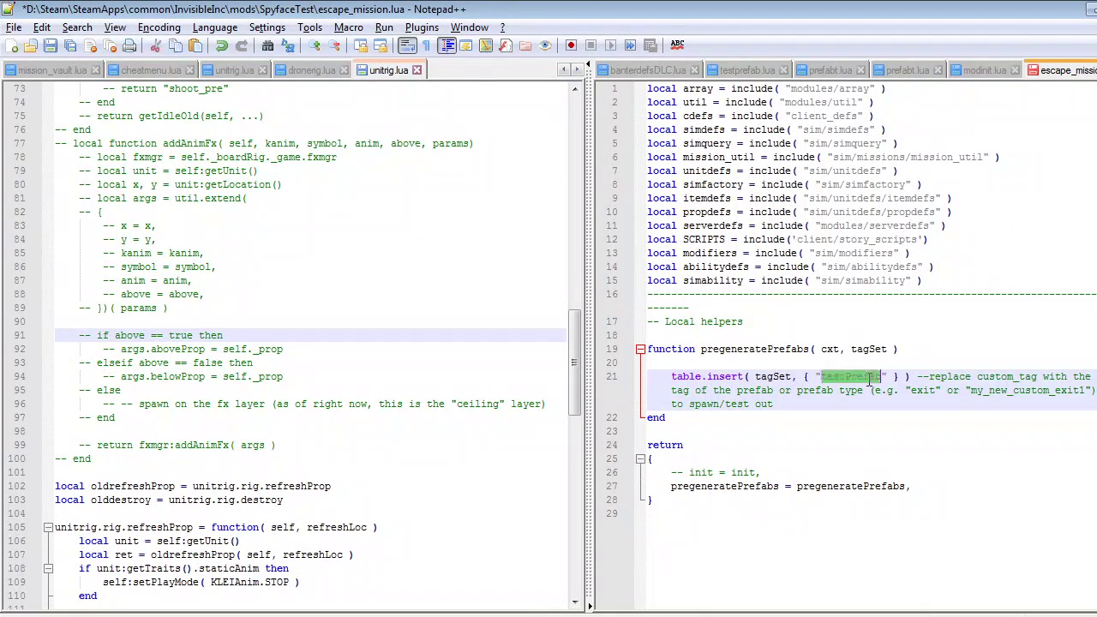
click(830, 381)
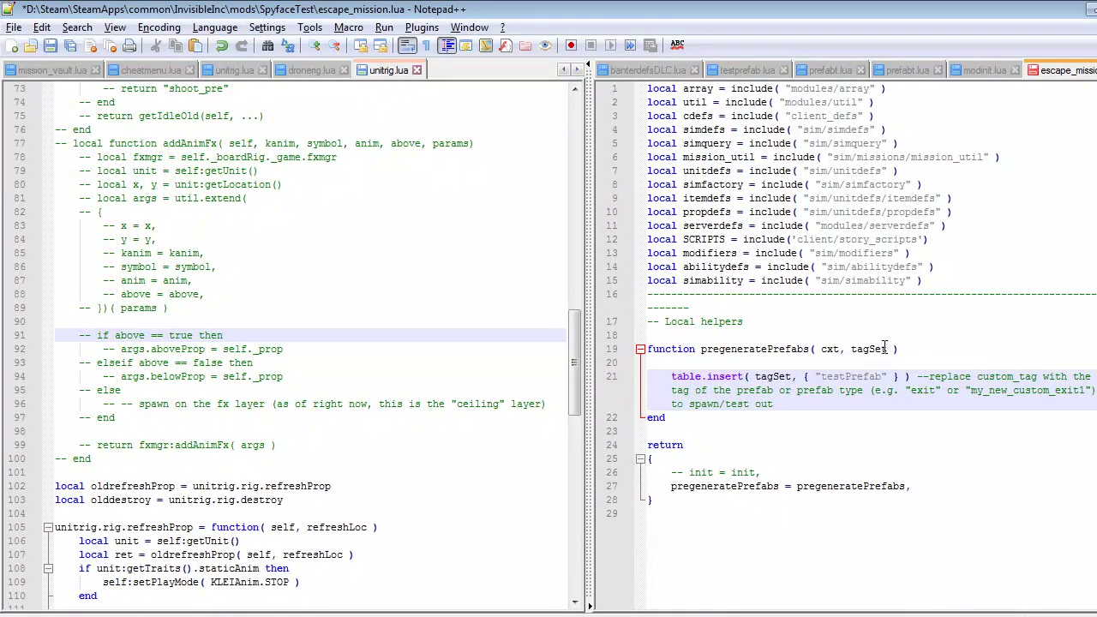
Compare the testPrefab and testPrefab_1 tags of the first prefab in the shared prefabt.lua
click(911, 72)
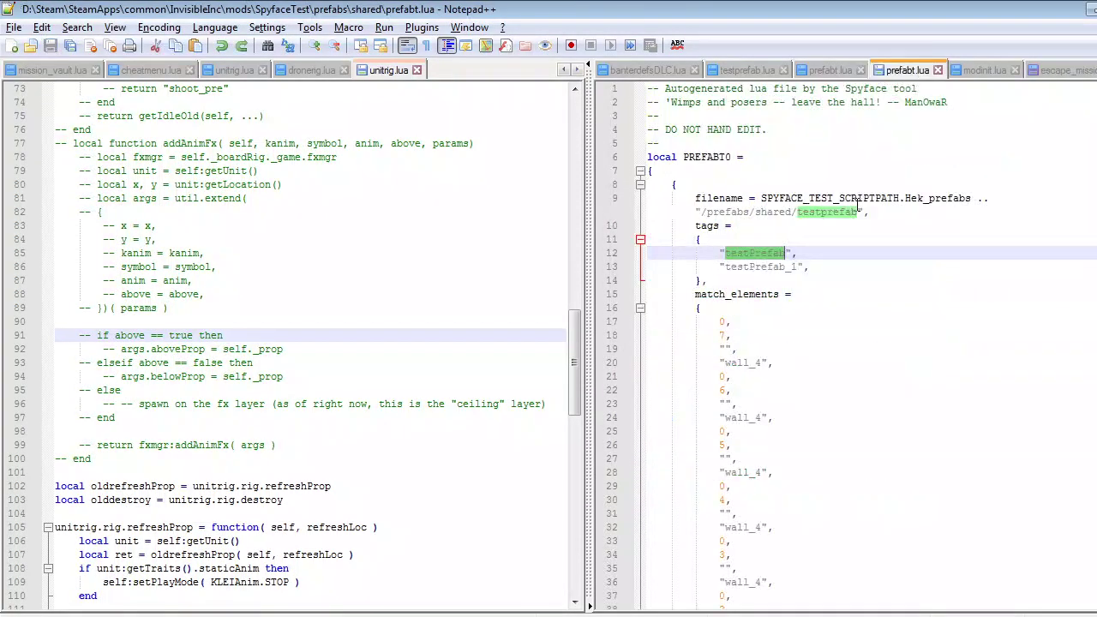
drag(808, 268, 655, 250)
click(786, 267)
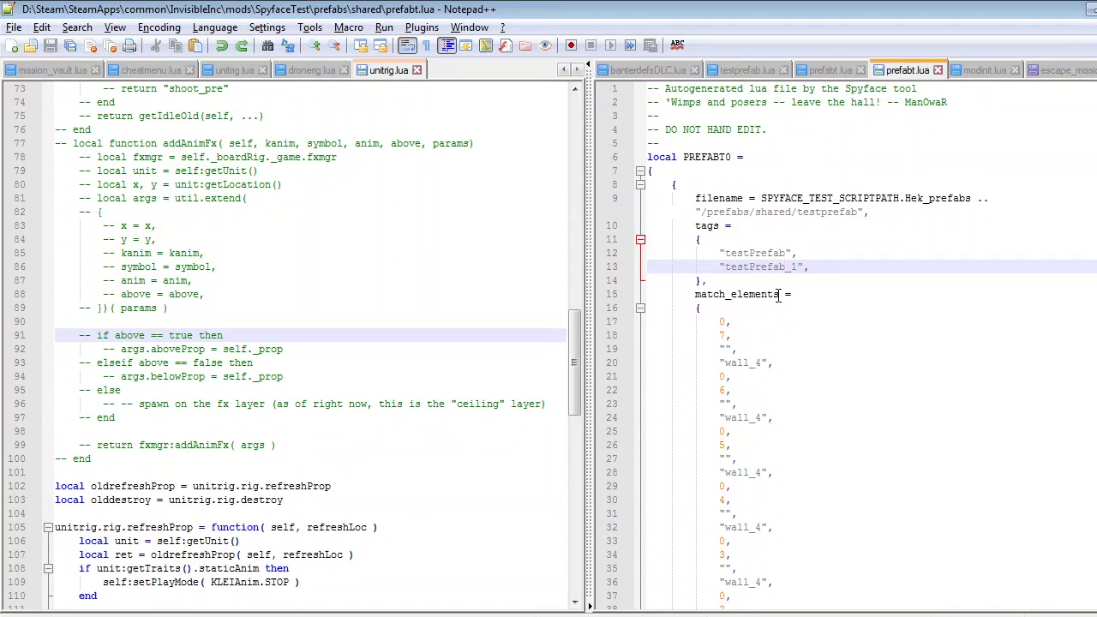
drag(812, 266, 628, 271)
click(750, 255)
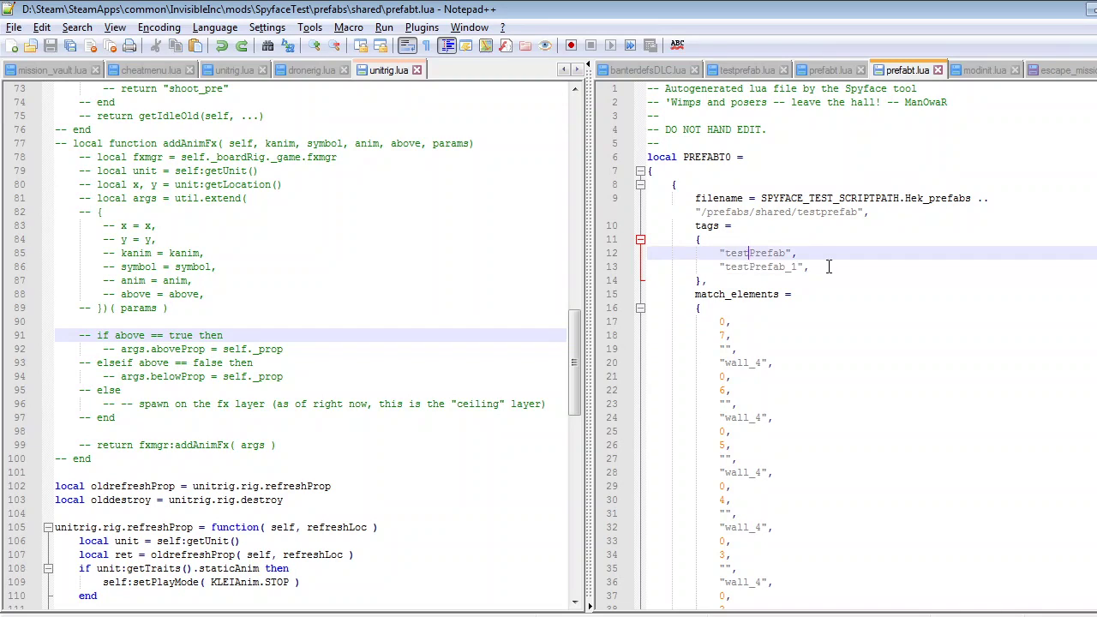
double_click(742, 252)
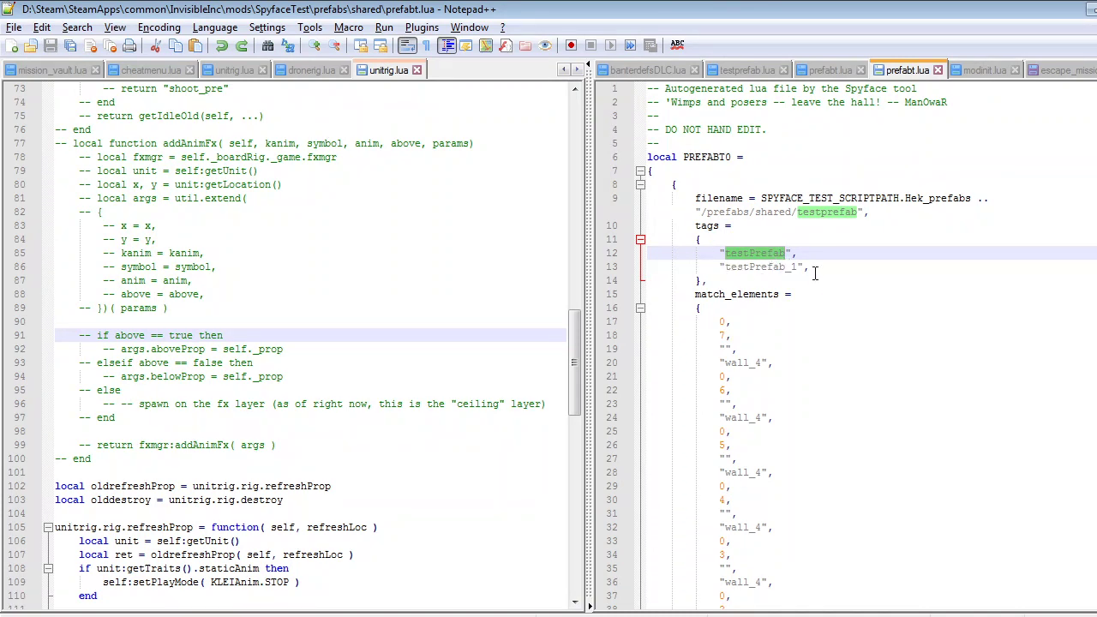
click(874, 243)
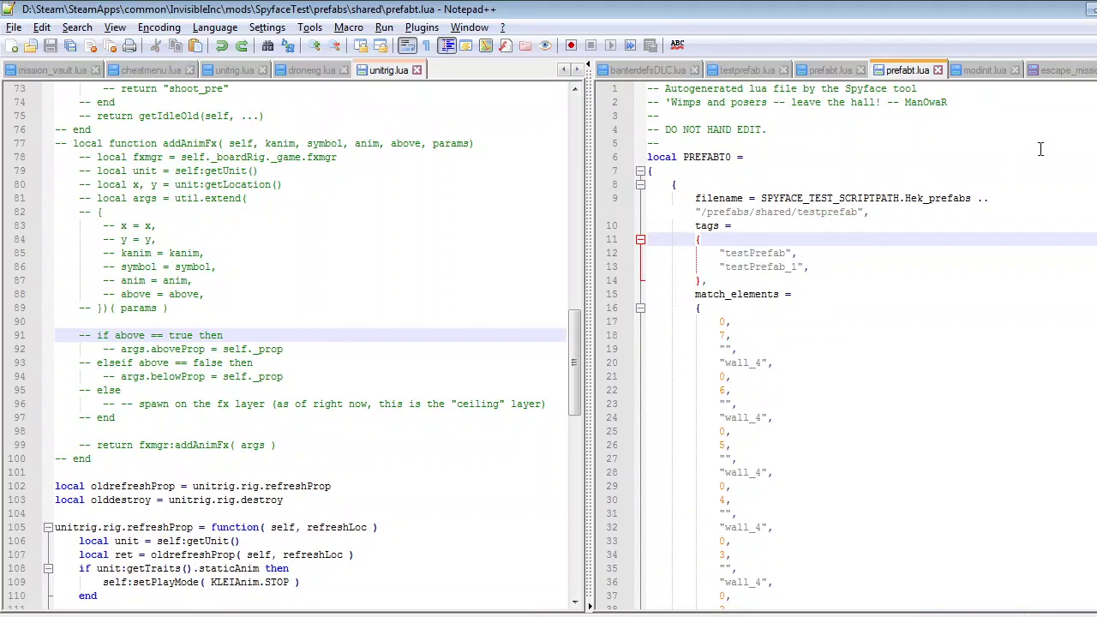
Return to escape_mission.lua and save the edited file
click(1059, 72)
key(ctrl+s)
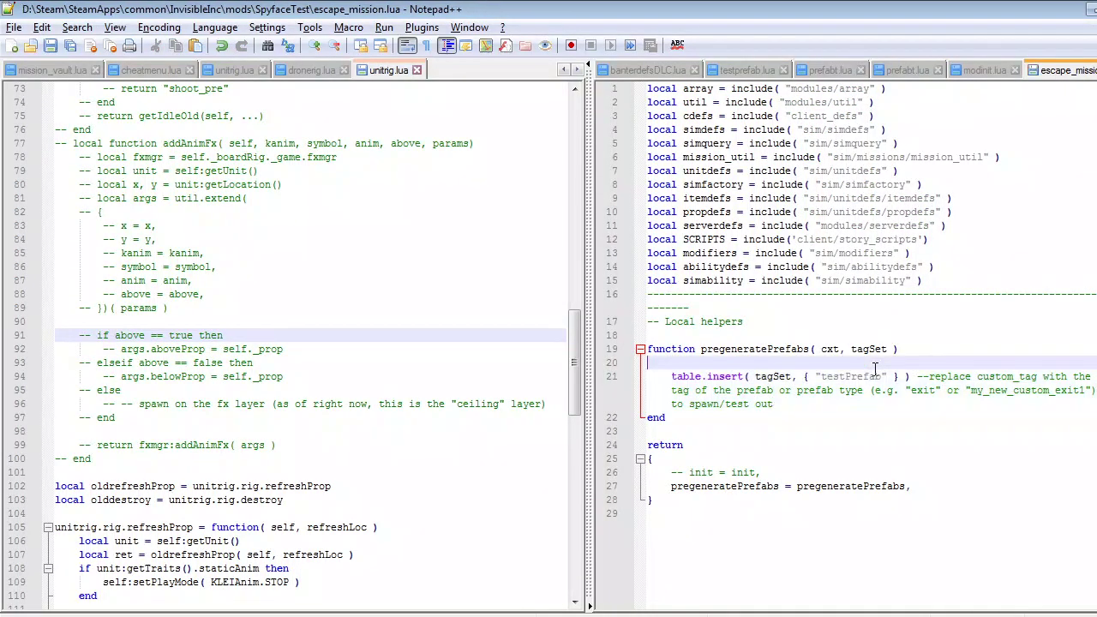
Review the escape script and prefab loading lines in modinit.lua, including modApi:addPrefabt(Prefabs), and return to escape_mission.lua
click(975, 69)
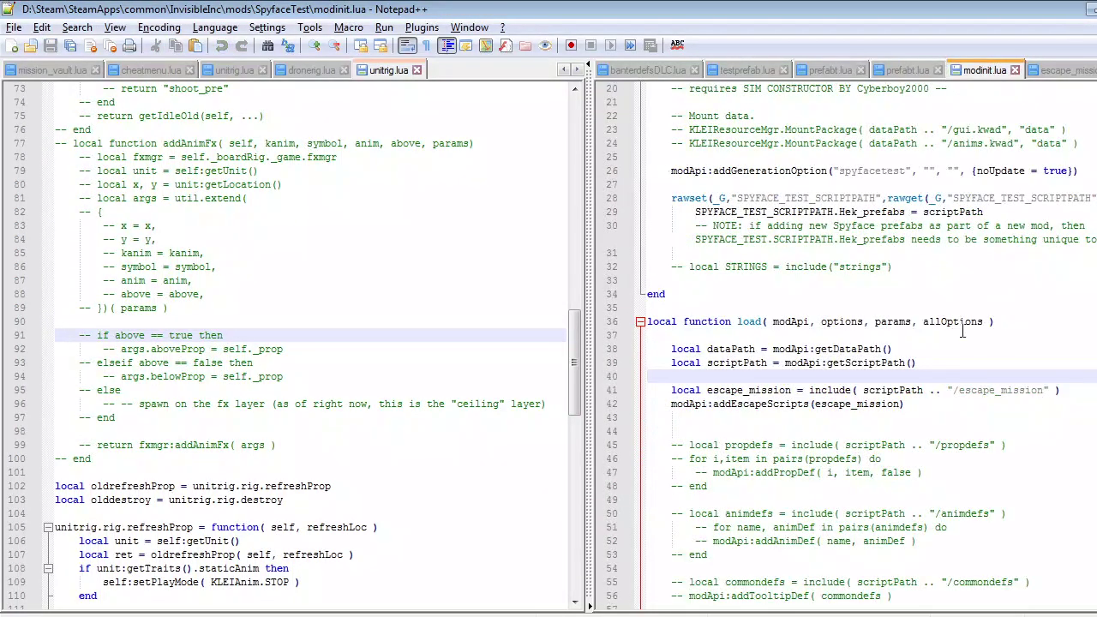
scroll(962, 332, down, 6)
scroll(900, 283, up, 12)
scroll(866, 225, down, 9)
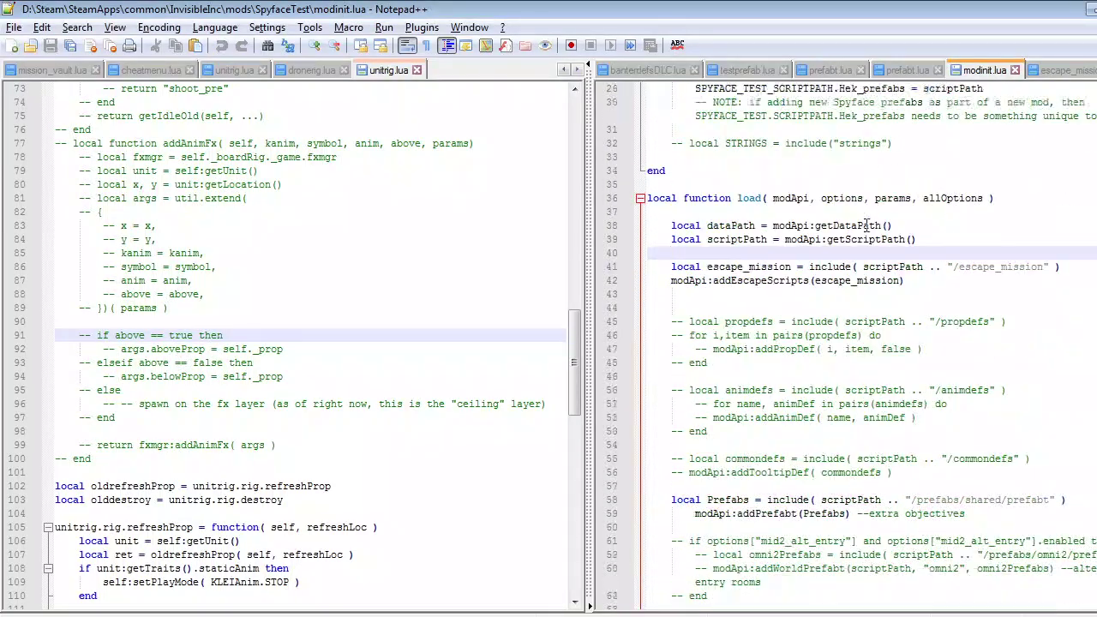
scroll(866, 225, down, 9)
scroll(866, 411, up, 12)
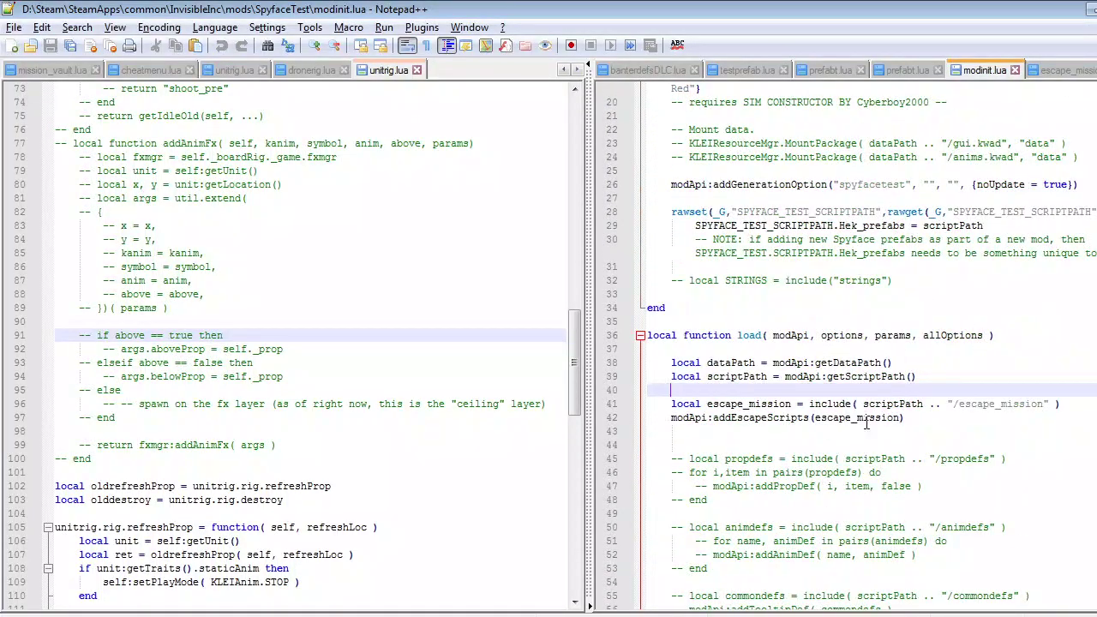
scroll(866, 424, up, 6)
scroll(699, 285, down, 4)
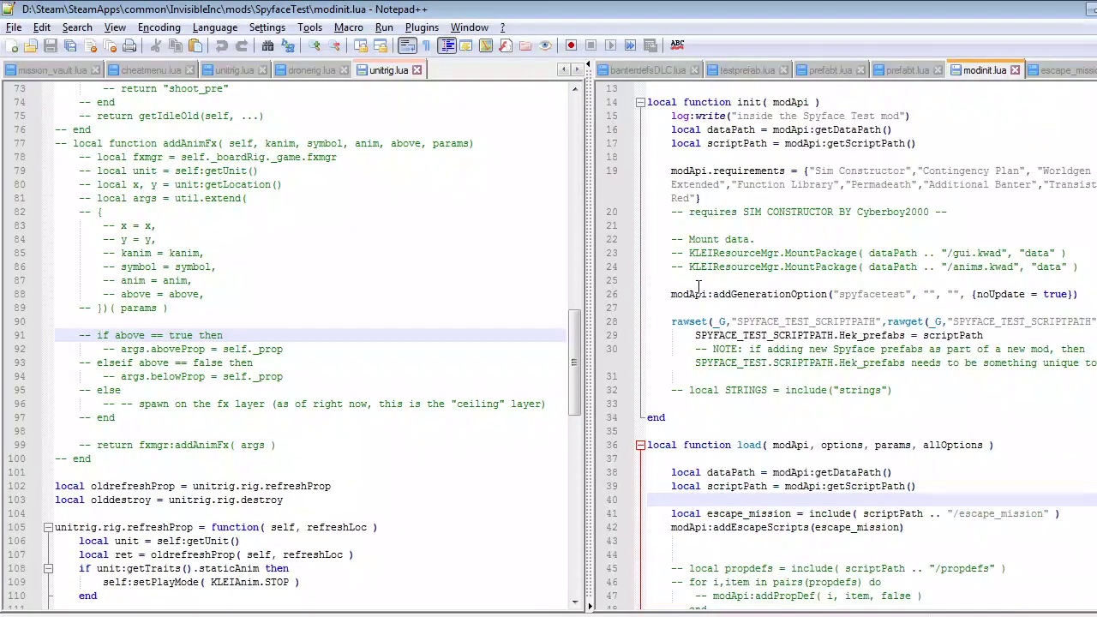
scroll(668, 343, down, 2)
drag(671, 390, 940, 408)
scroll(926, 383, down, 8)
drag(669, 284, 1002, 311)
click(986, 281)
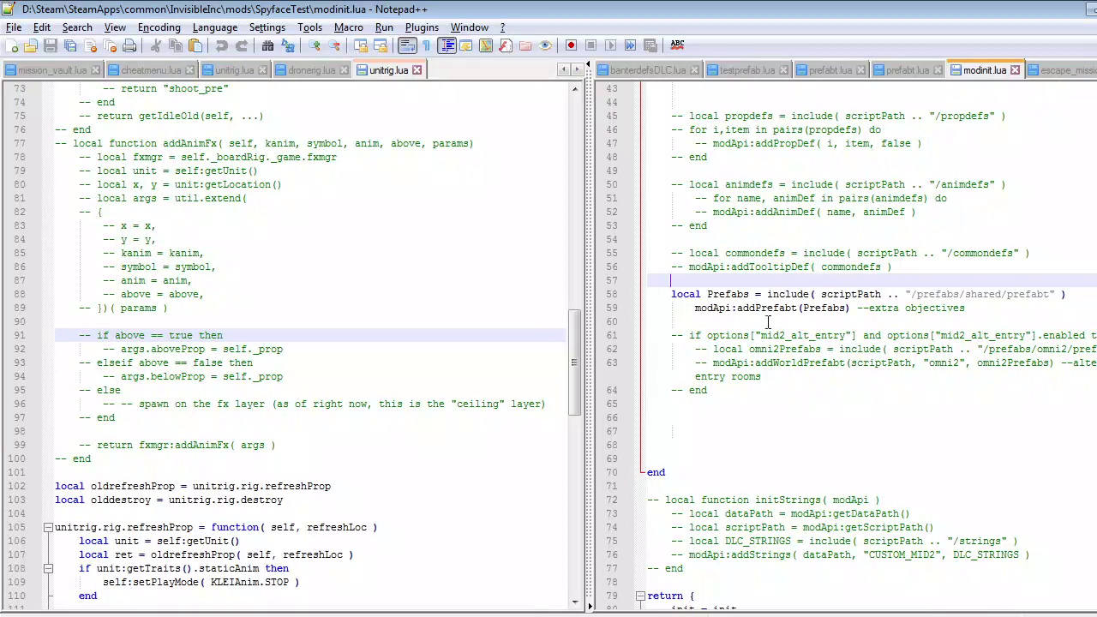
click(1067, 70)
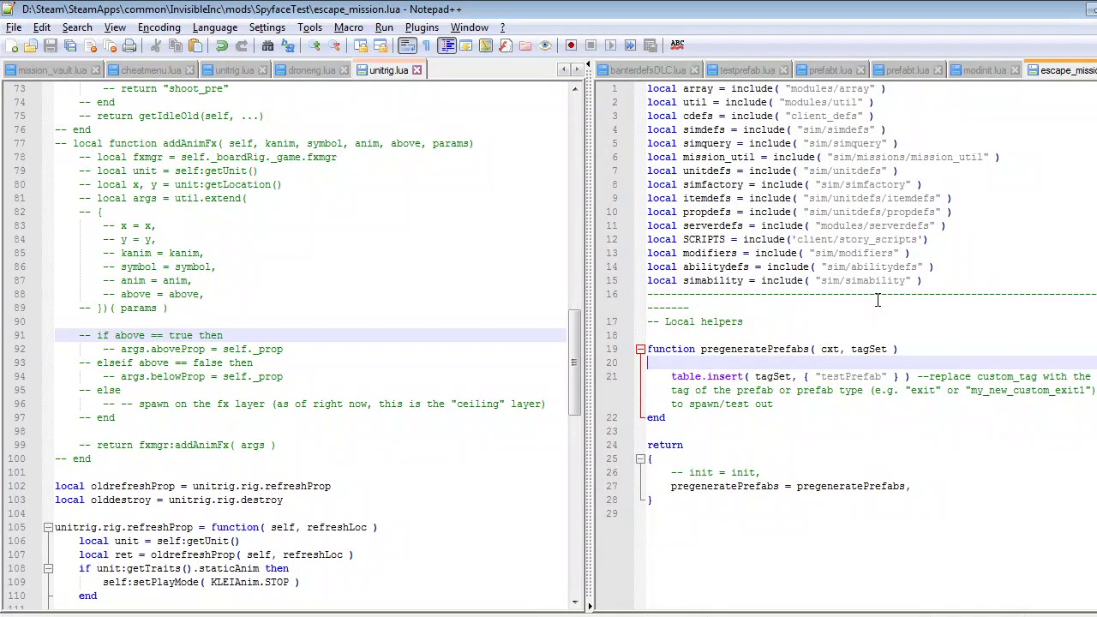
click(739, 369)
Switch to the SpyfaceTest mod folder in Windows Explorer and delete SpyfaceTest.rar
click(111, 616)
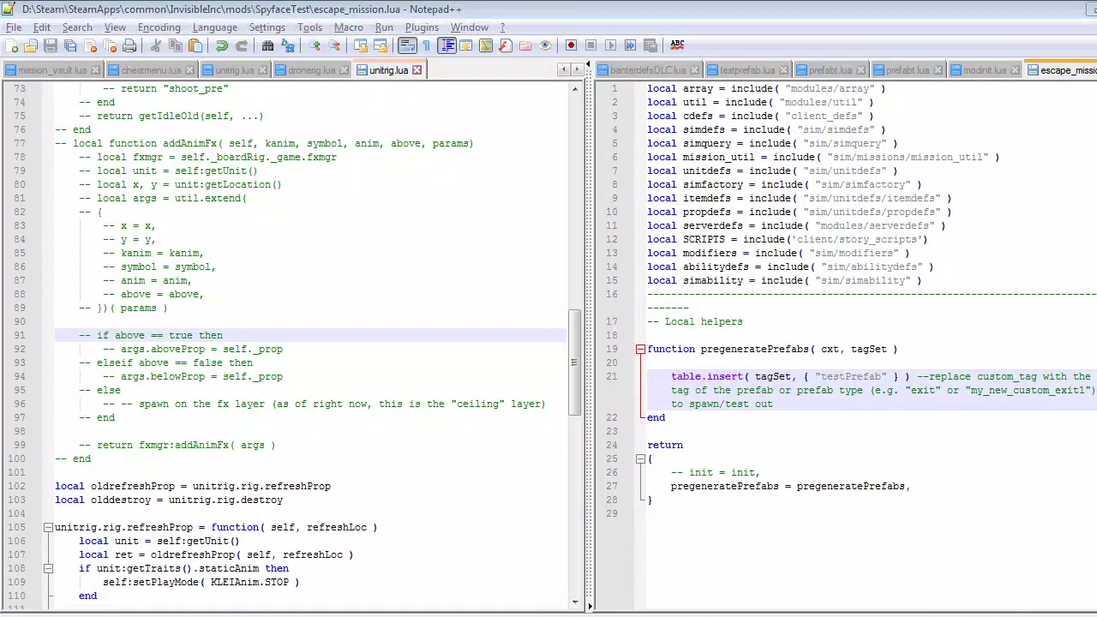
click(115, 610)
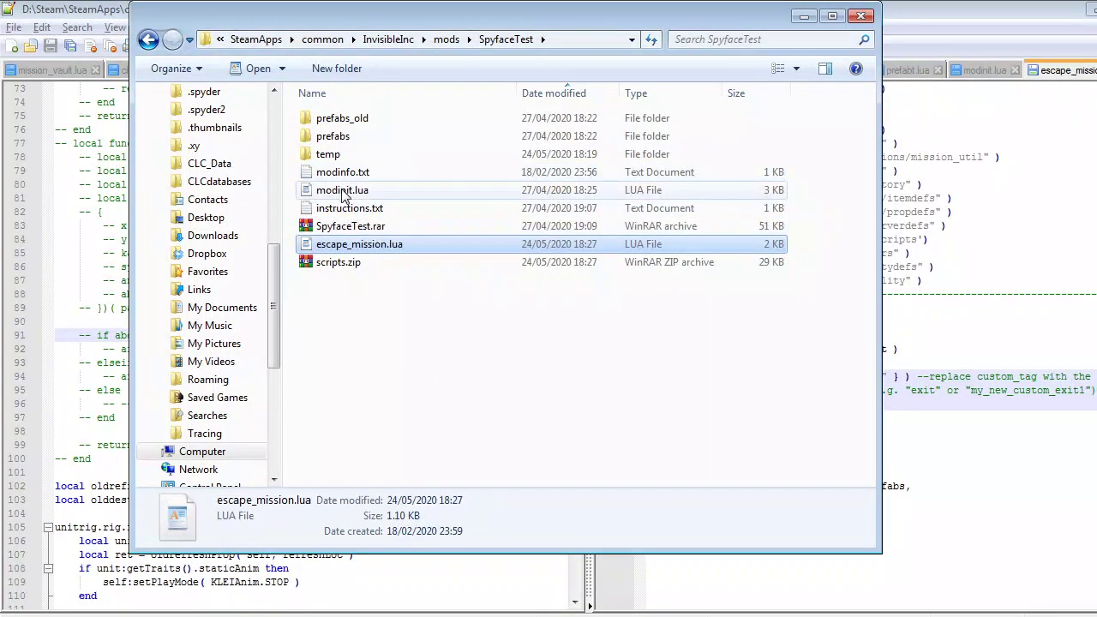
click(342, 192)
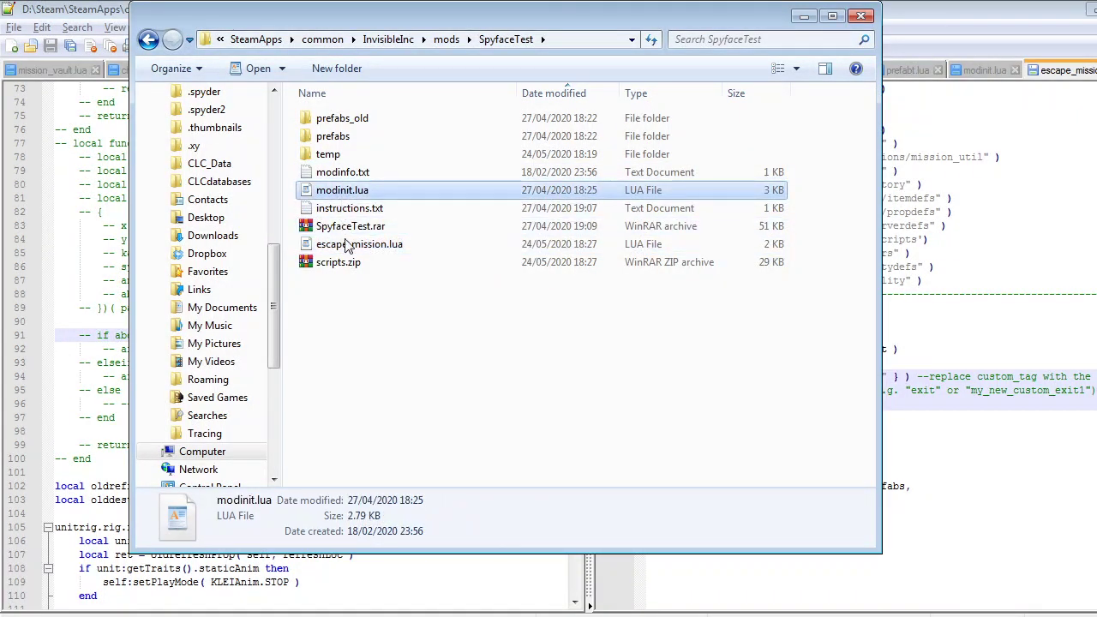
click(350, 228)
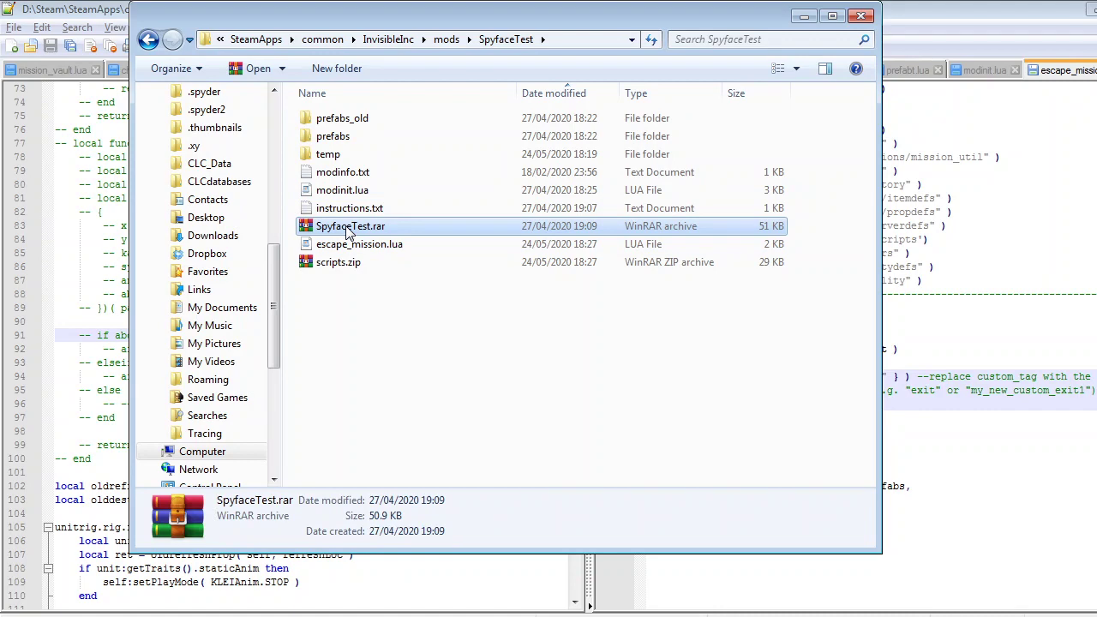
key(Delete)
key(Return)
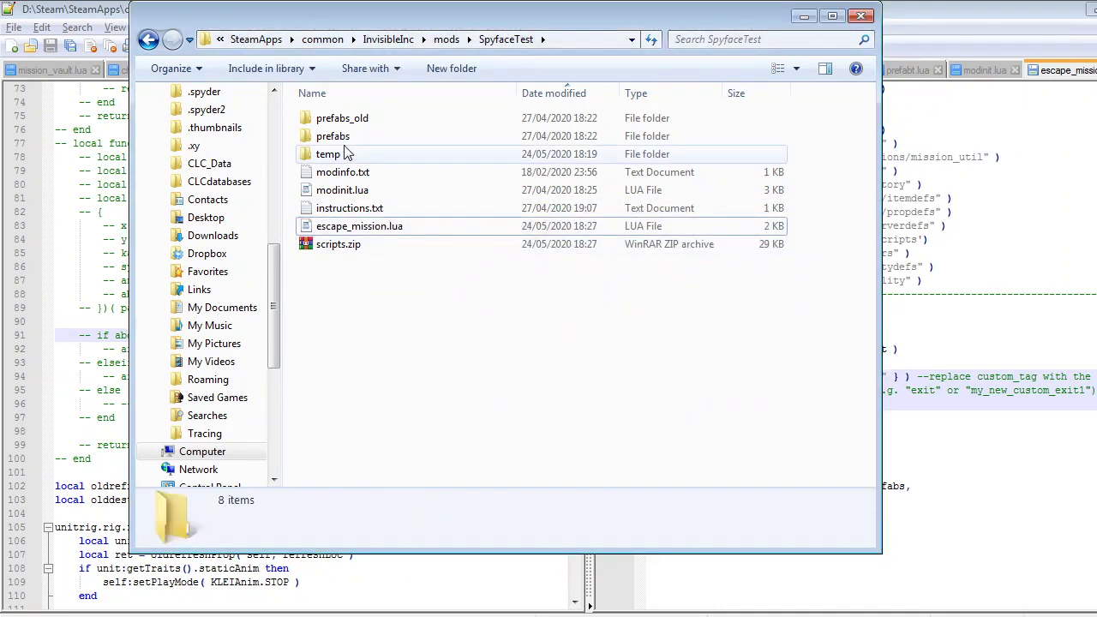
Delete the outdated scripts.zip archive from the SpyfaceTest folder
click(339, 138)
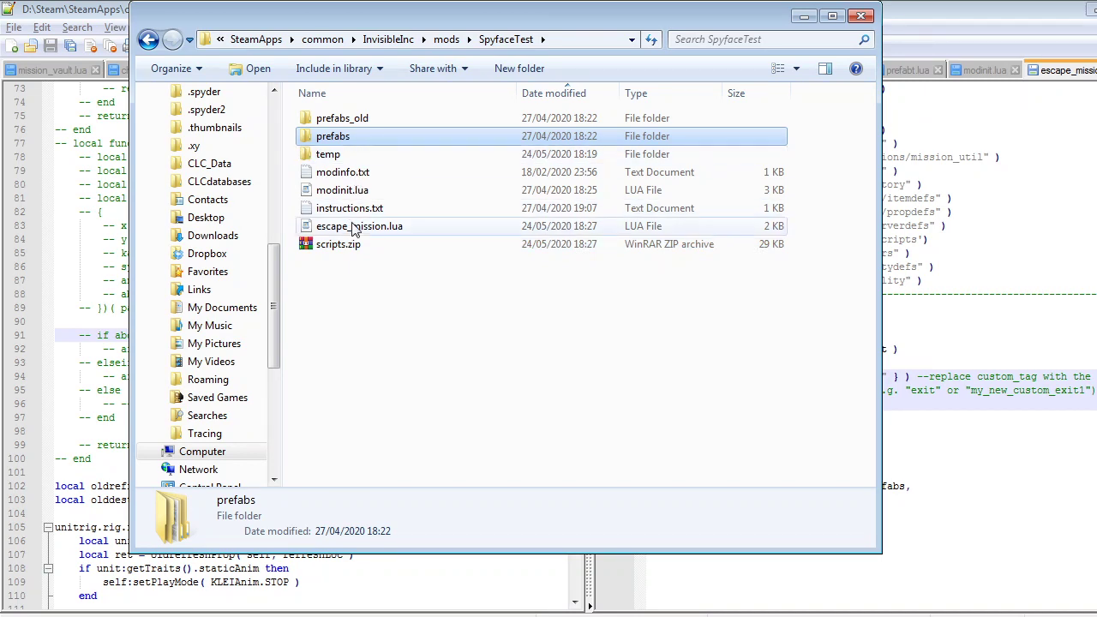
click(342, 245)
key(Delete)
key(Return)
Pack the prefabs folder, modinit.lua and escape_mission.lua into a new ZIP archive named scripts
click(343, 137)
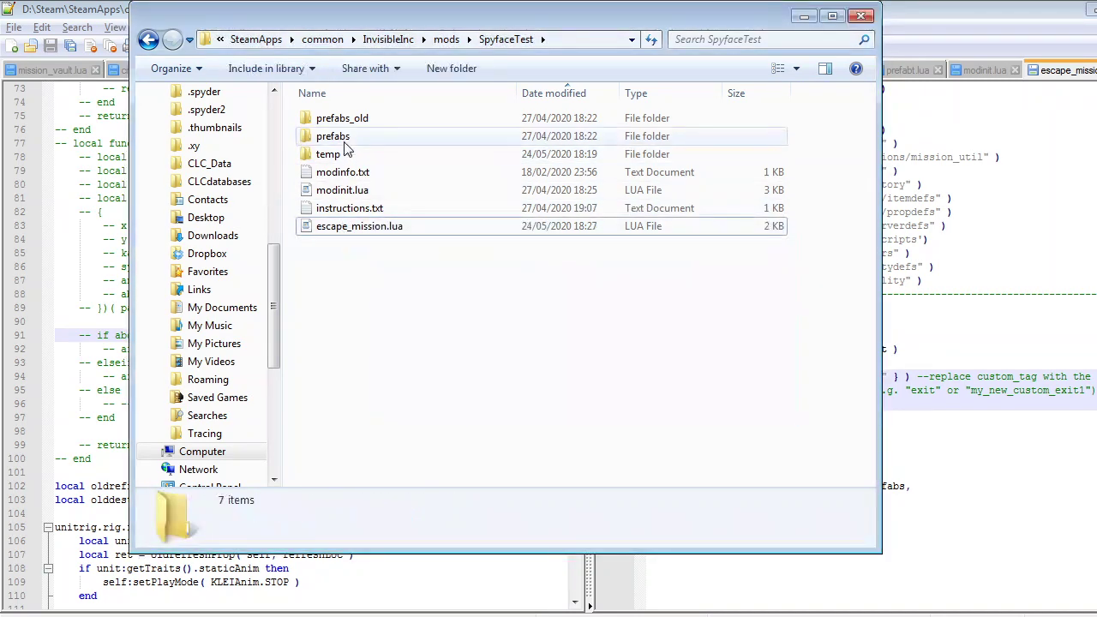
ctrl+click(351, 190)
ctrl+click(356, 226)
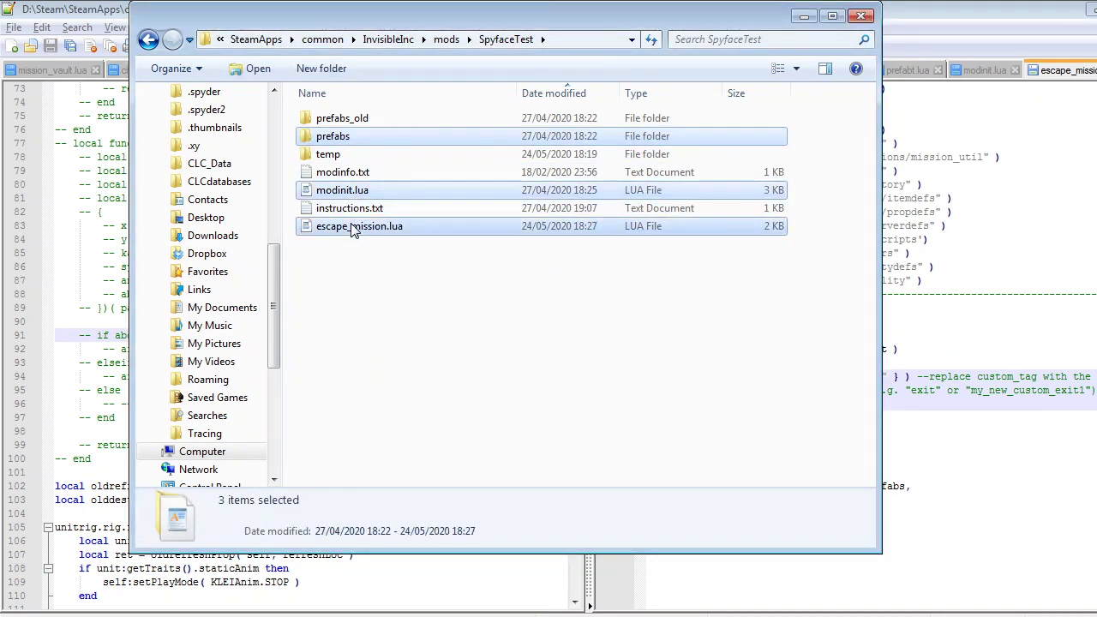
right_click(351, 226)
click(416, 336)
click(518, 303)
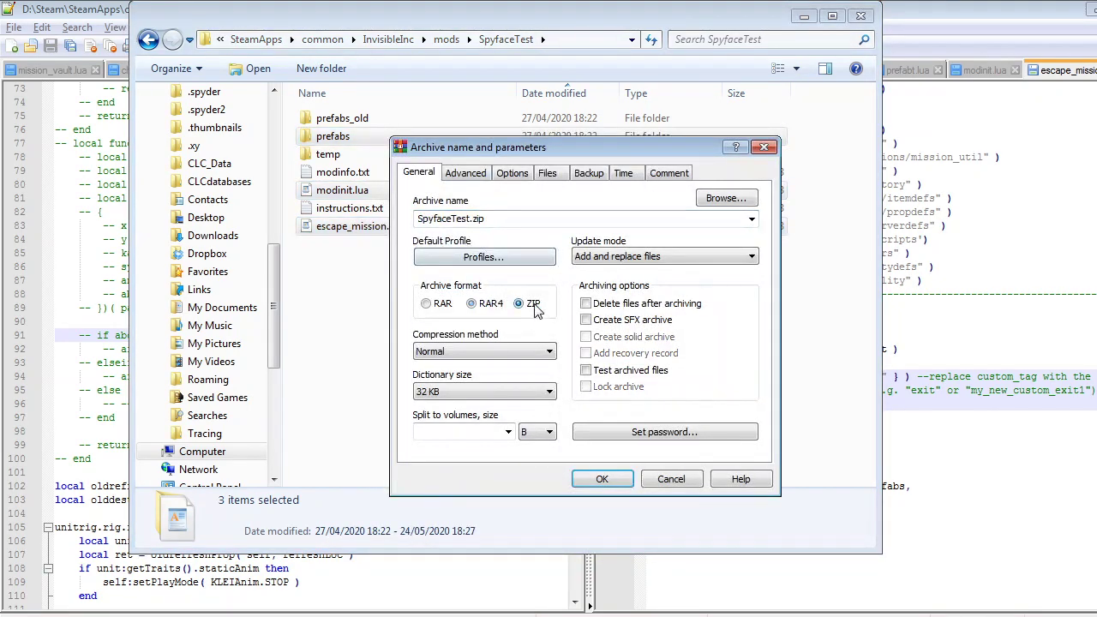
double_click(529, 222)
text(scripts)
key(Return)
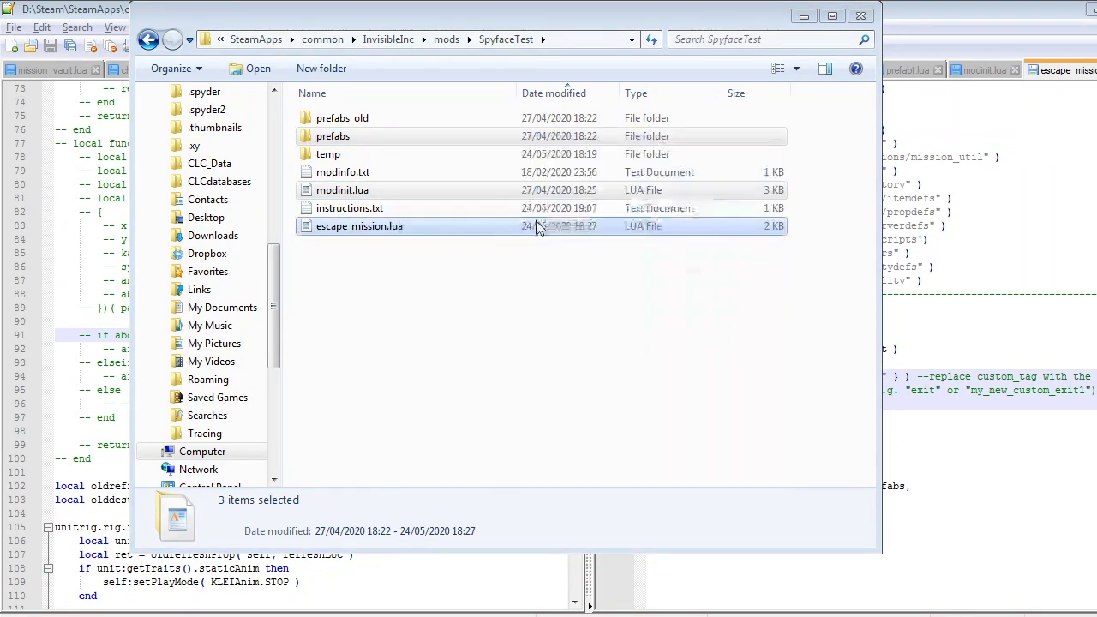
Open the new scripts.zip and check its contents down to the prefabs\shared folder, and close the archive
click(348, 244)
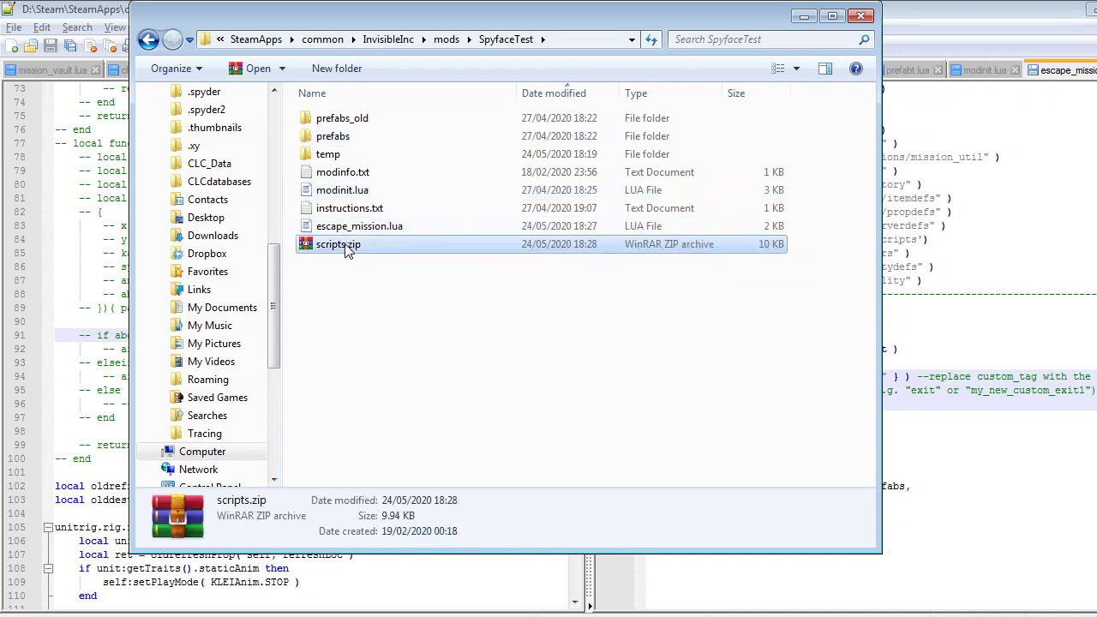
double_click(426, 246)
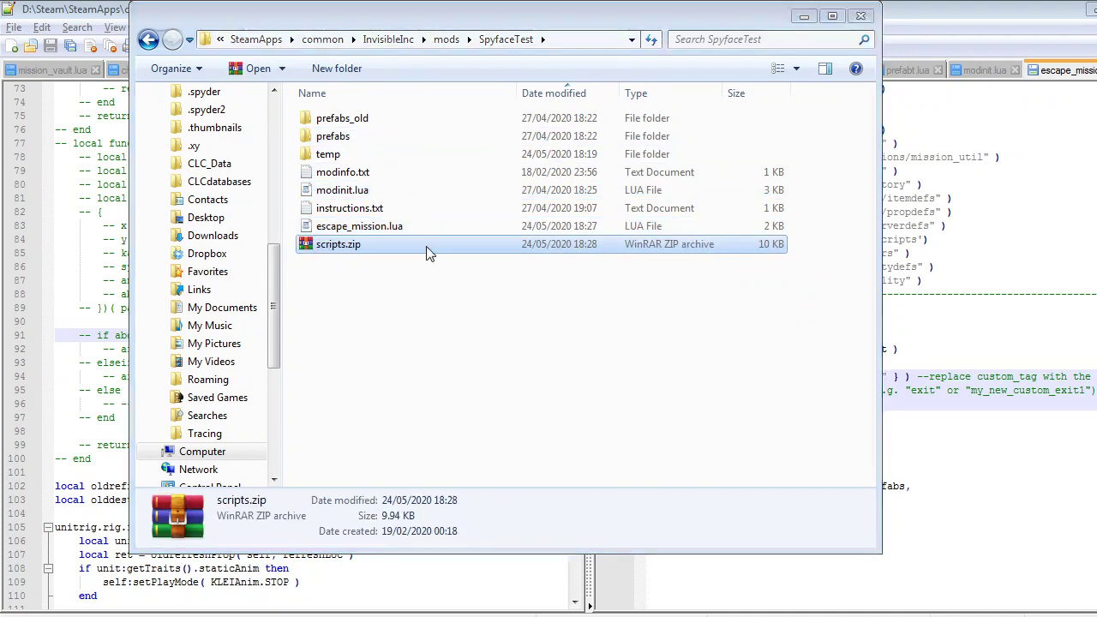
click(912, 46)
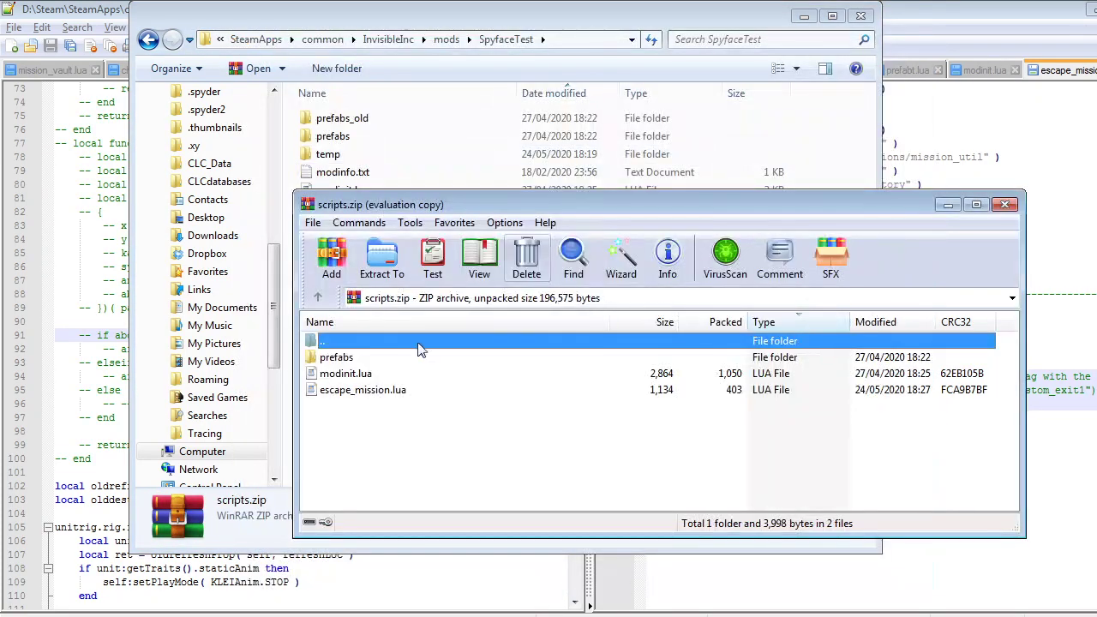
double_click(351, 358)
double_click(359, 358)
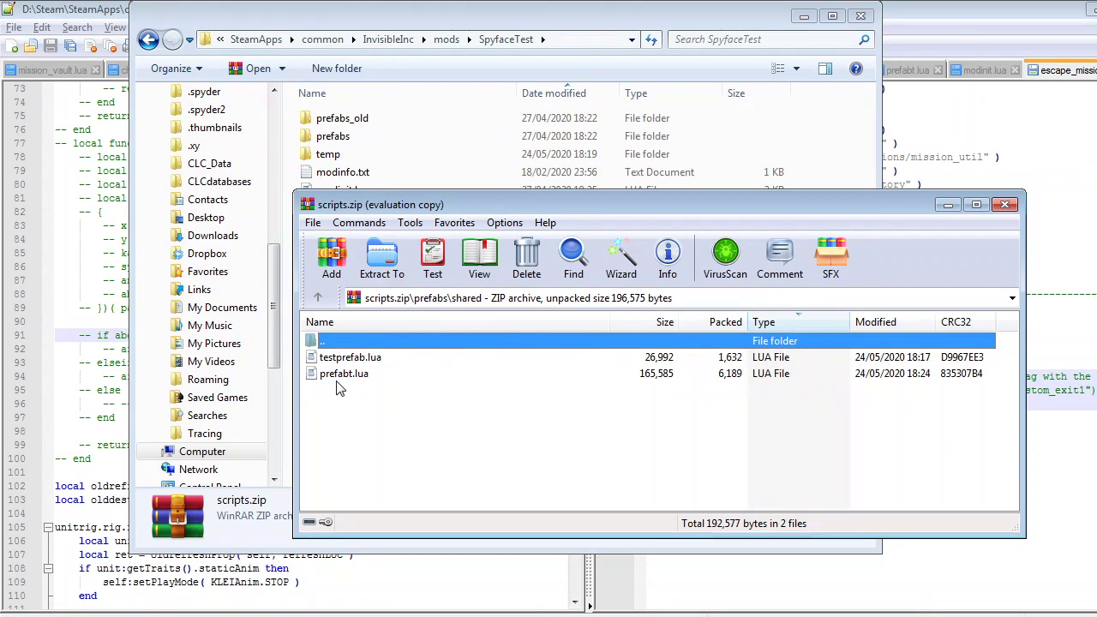
click(1004, 204)
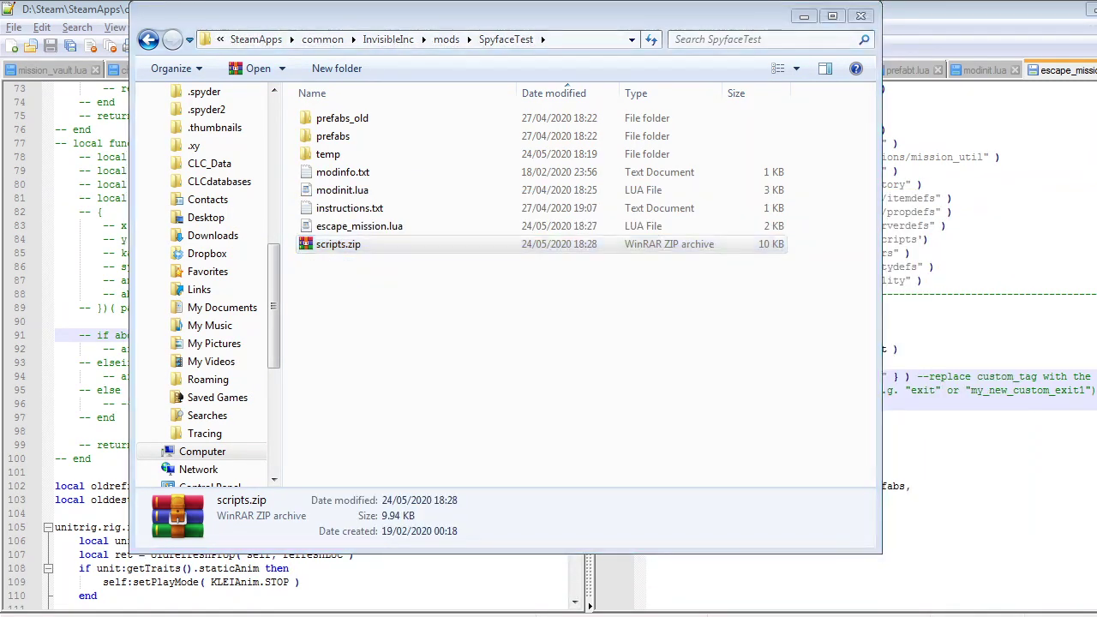
Switch to Invisible Inc and set both Music Volume and Sound Effect Volume to 0 in the sound options
key(alt+Tab)
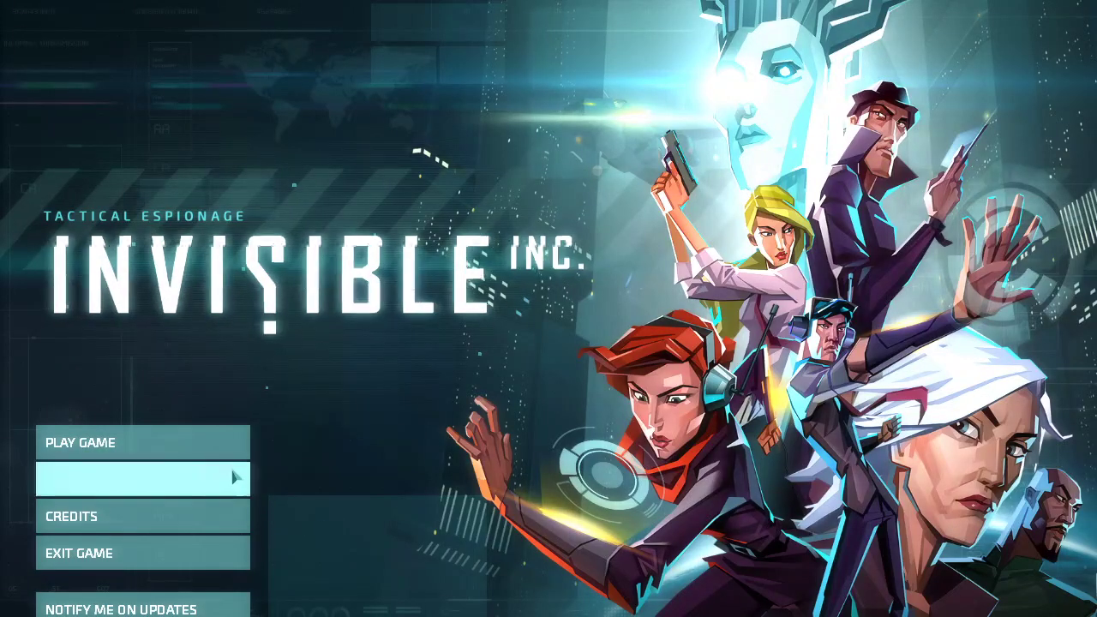
click(218, 480)
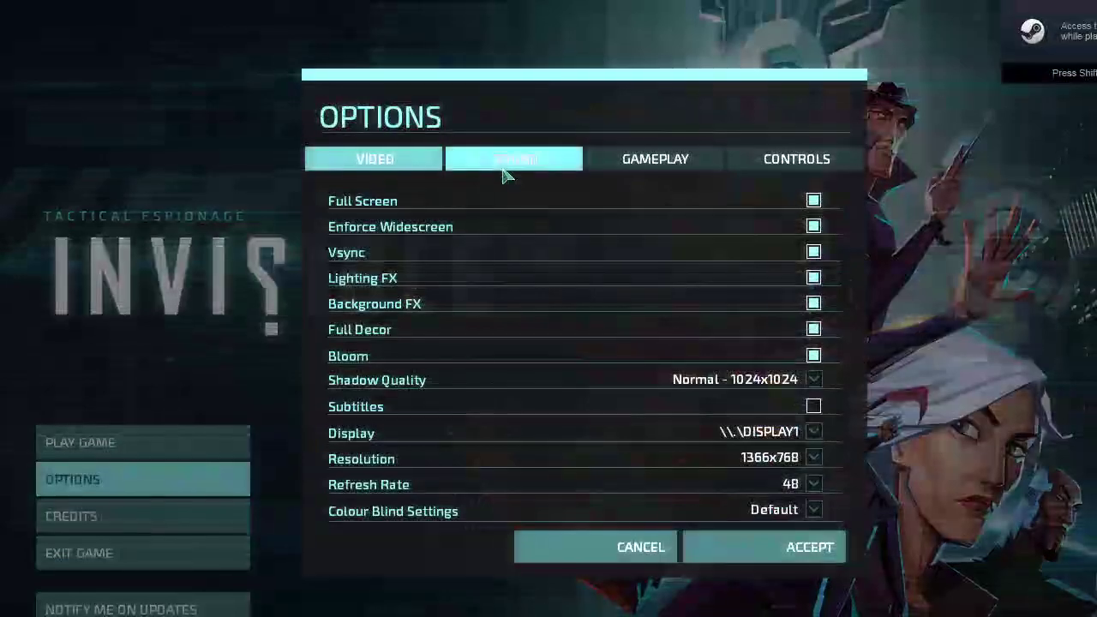
click(503, 168)
drag(759, 202, 643, 222)
drag(747, 229, 681, 224)
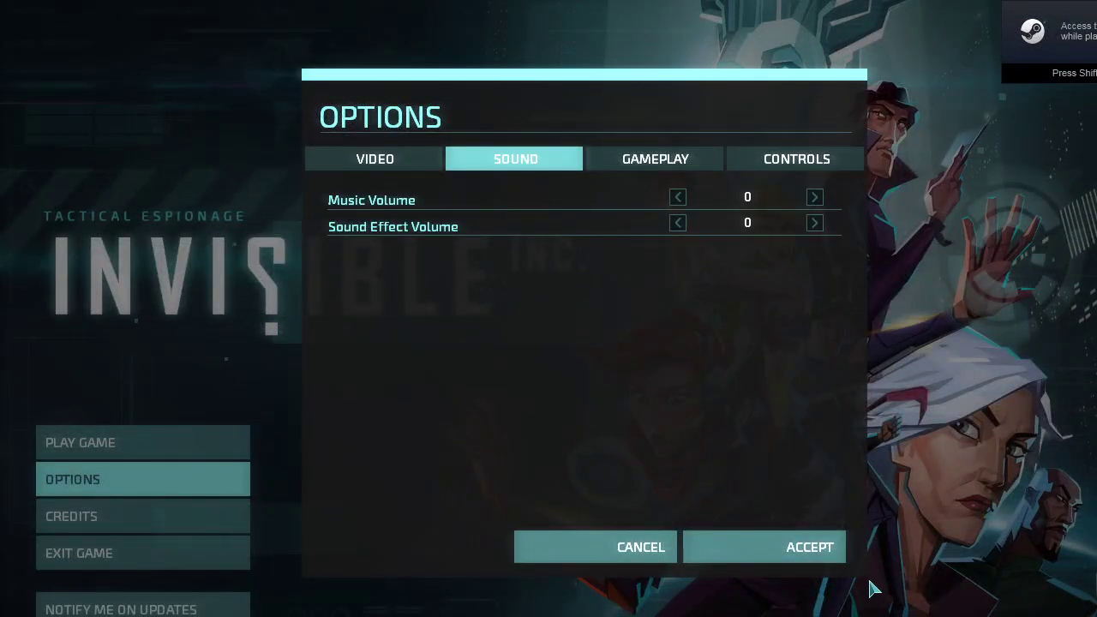
click(763, 547)
click(620, 311)
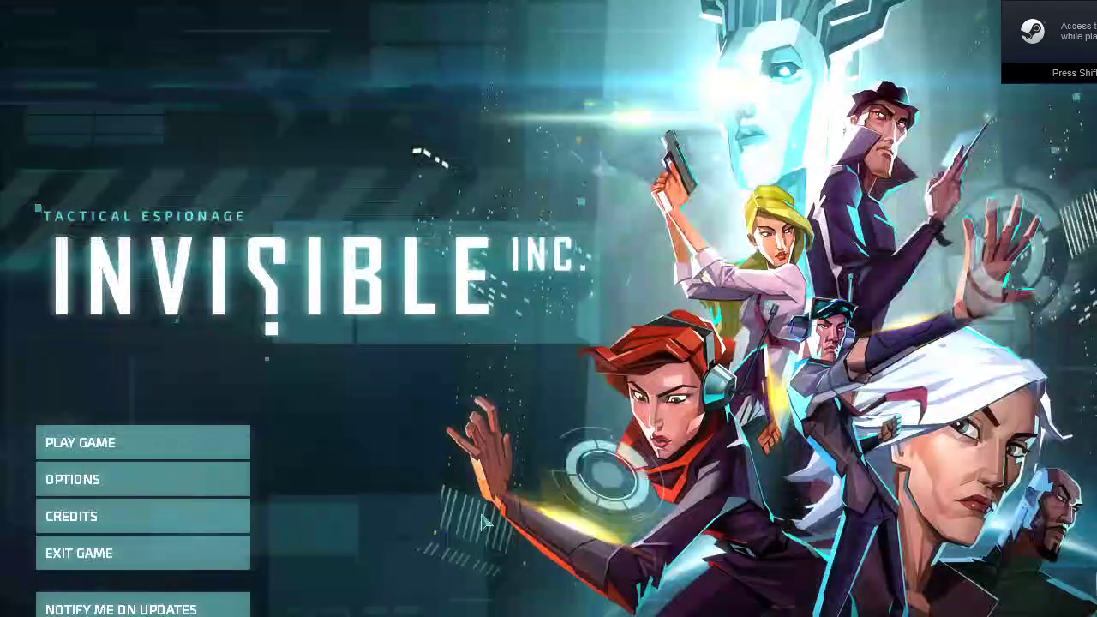
Delete the saved campaign in the third save slot and start a new campaign in that slot
click(208, 443)
click(535, 341)
click(536, 319)
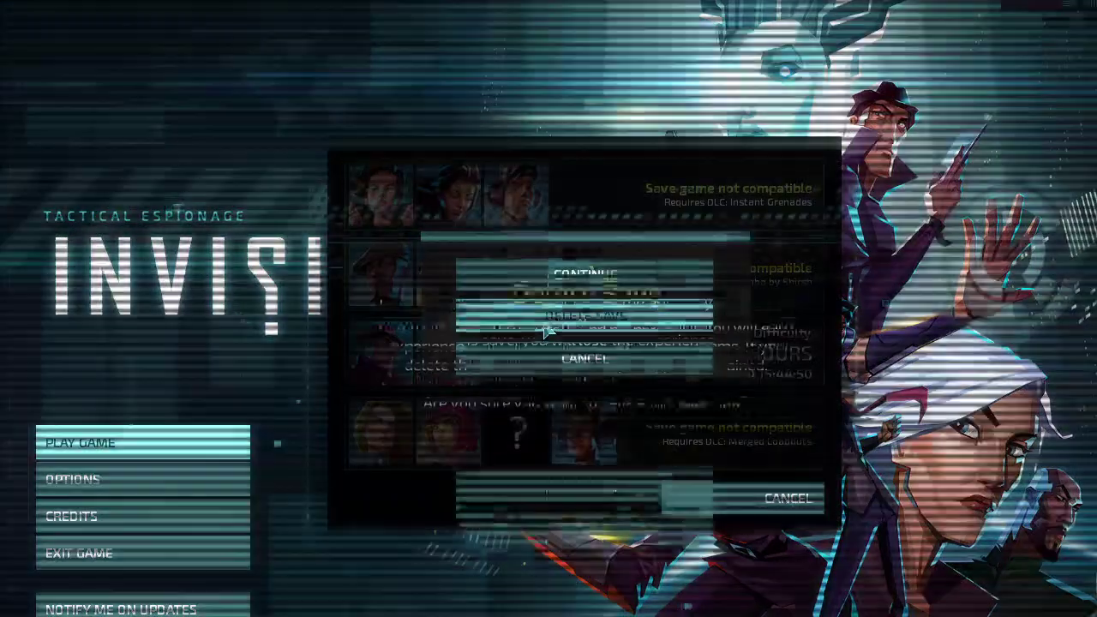
click(556, 442)
click(515, 355)
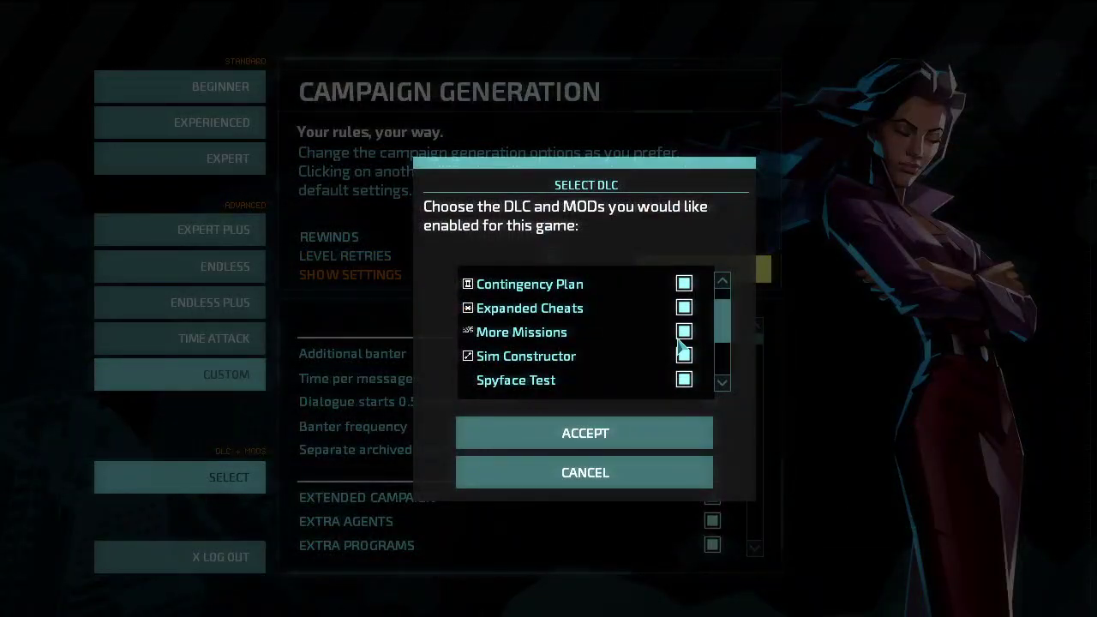
Toggle More Missions in the DLC and mod selection, accept the selection, and start the Custom campaign
click(683, 332)
scroll(544, 315, down, 3)
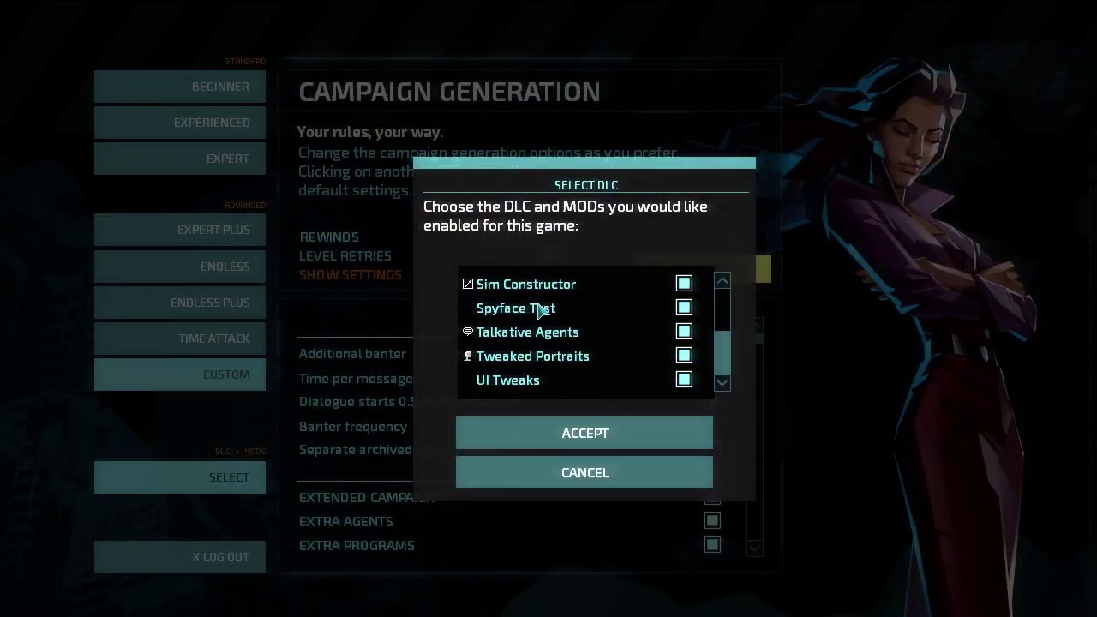
click(569, 440)
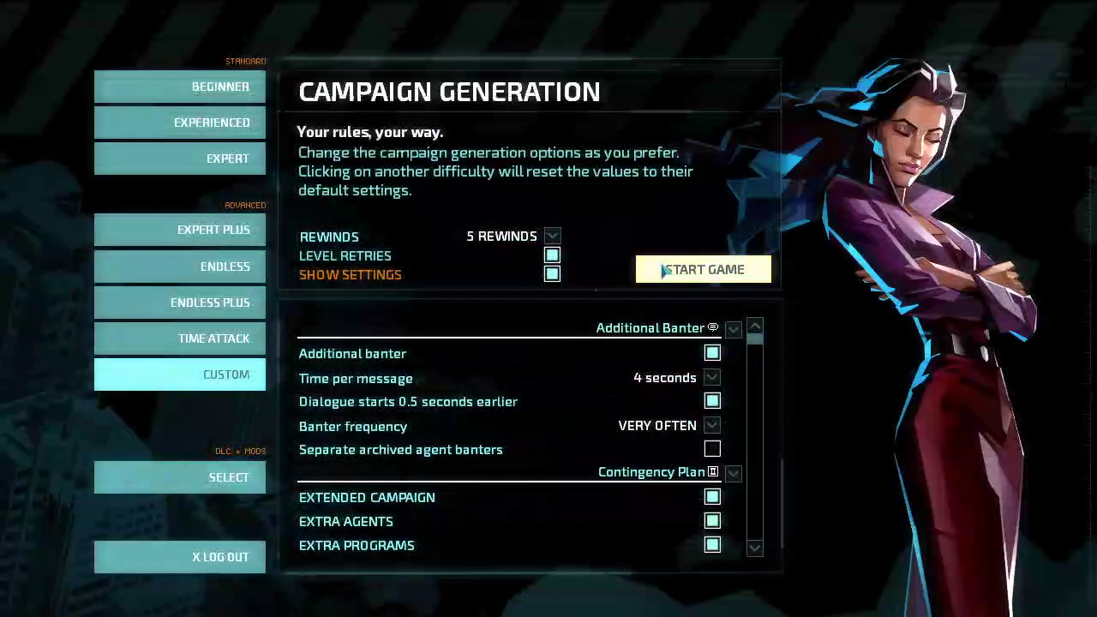
click(691, 269)
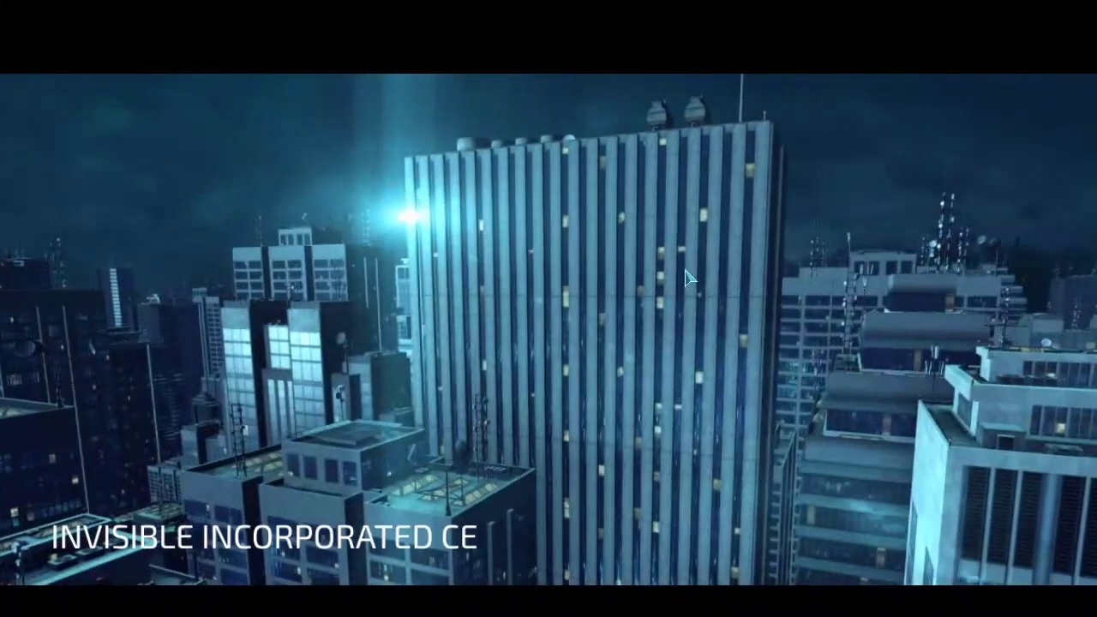
click(691, 270)
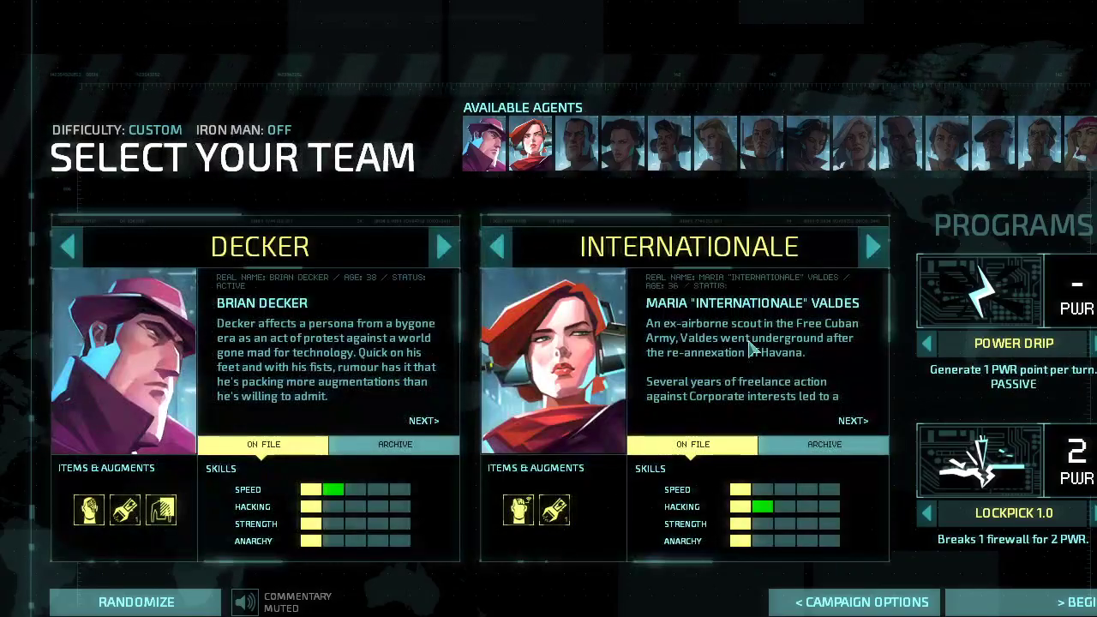
Begin the campaign with Decker, Internationale, Power Drip and Lockpick 1.0, and continue past the agency loadout
click(1018, 601)
click(623, 463)
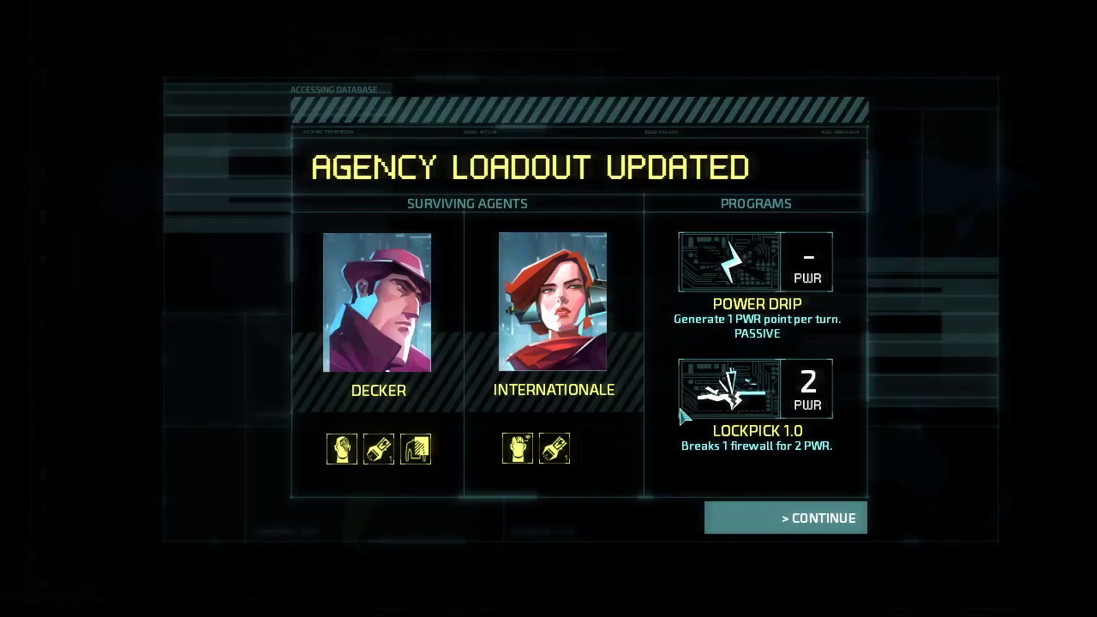
click(818, 515)
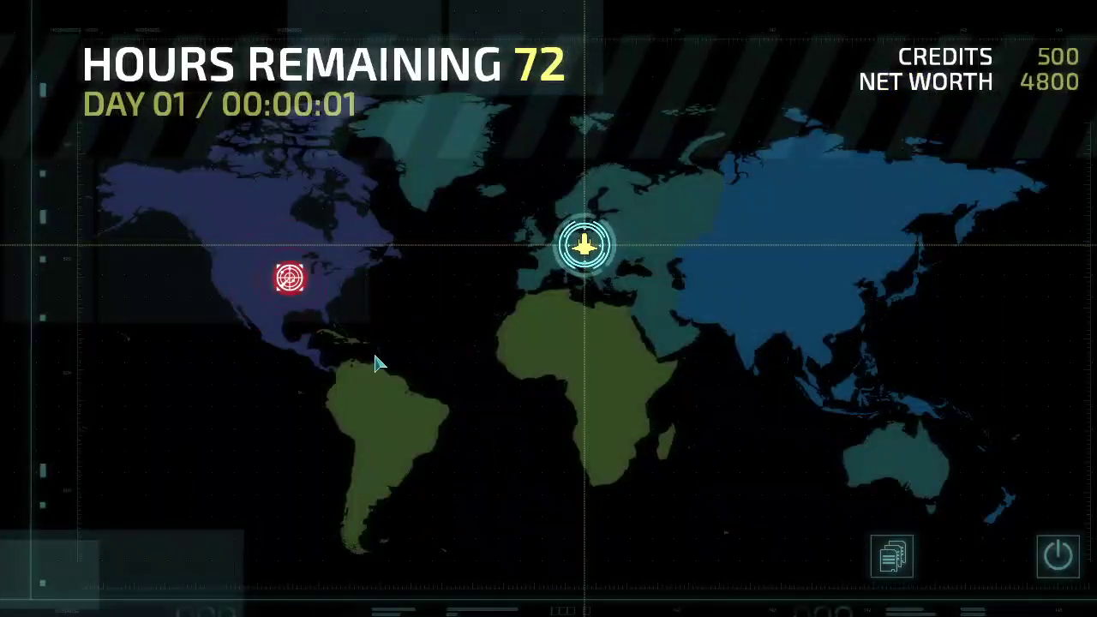
Enter the mission marked in North America on the world map and end Central's opening transmission
click(288, 287)
click(766, 529)
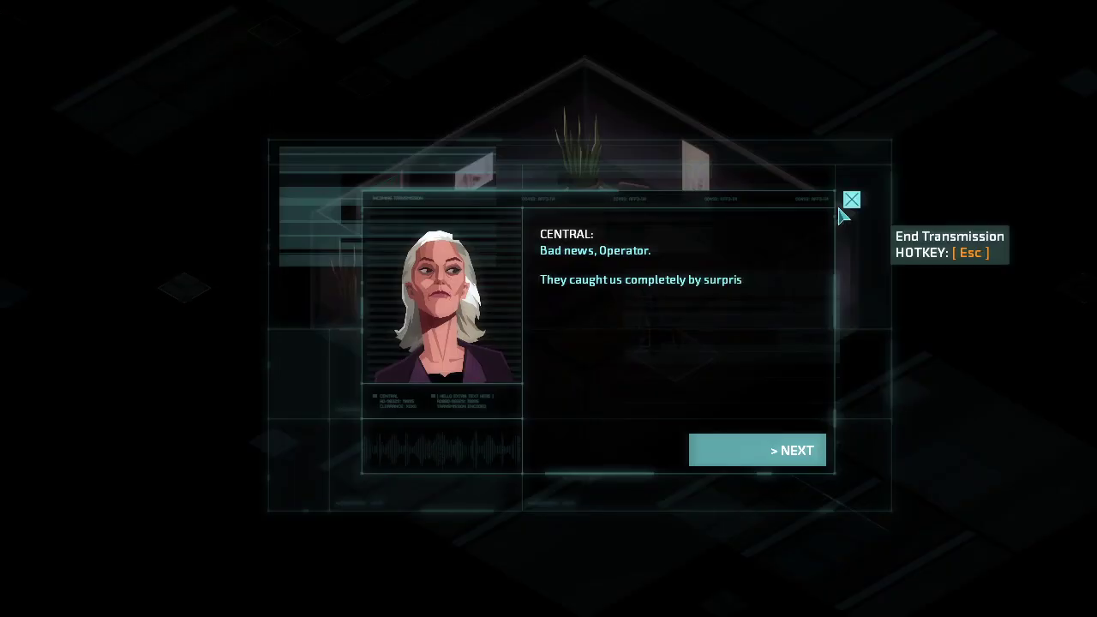
click(842, 208)
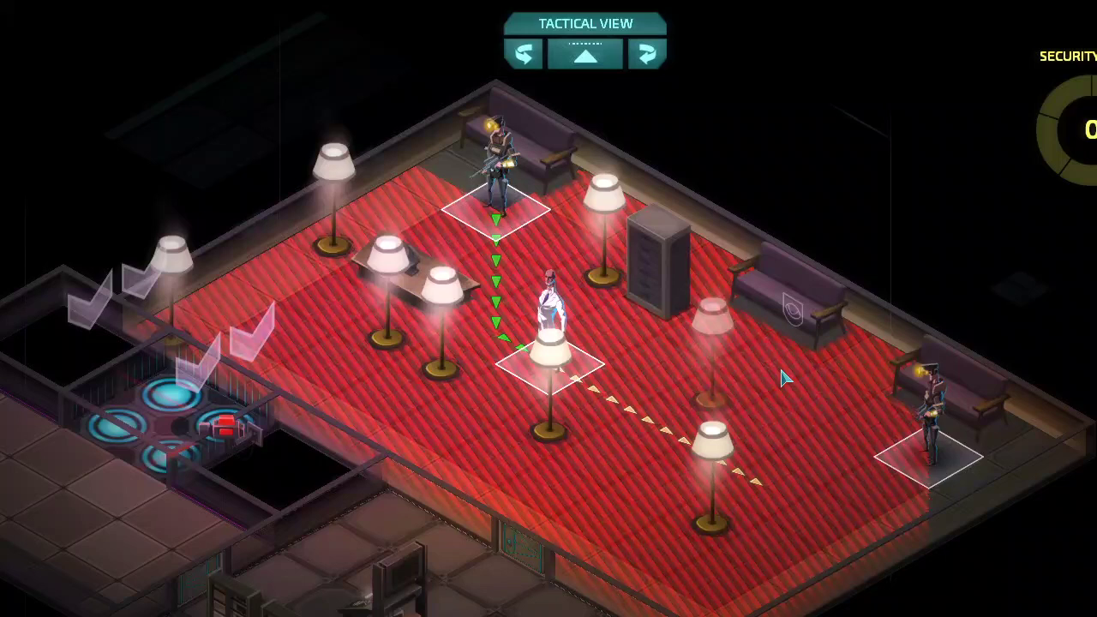
Examine the spawned lamp-filled prefab room with walls raised and lowered, including in tactical view
scroll(403, 274, down, 2)
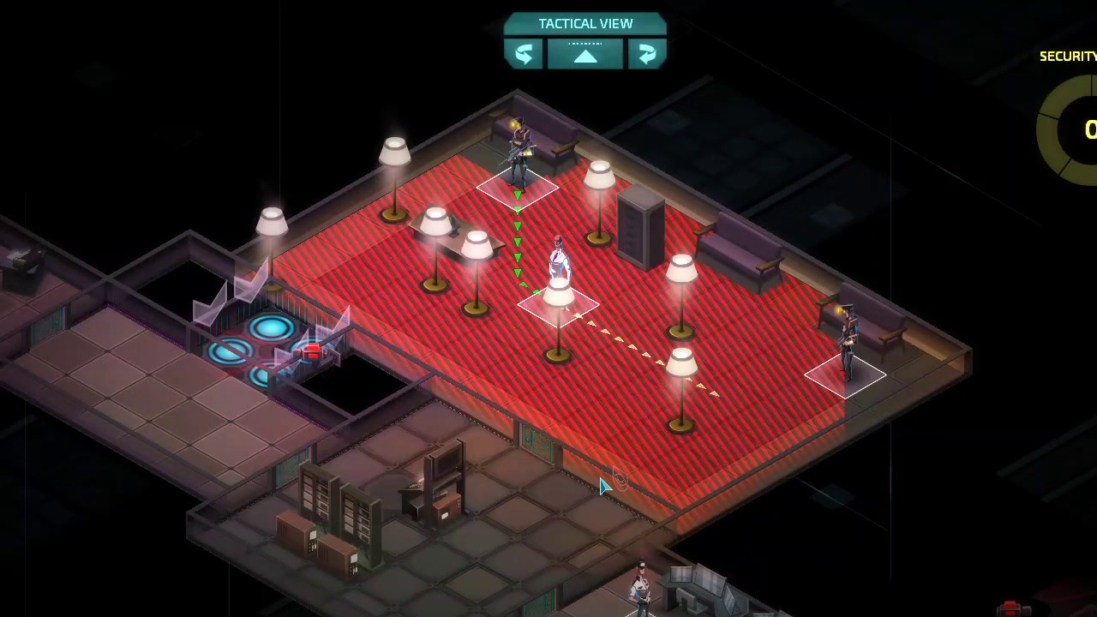
key(t)
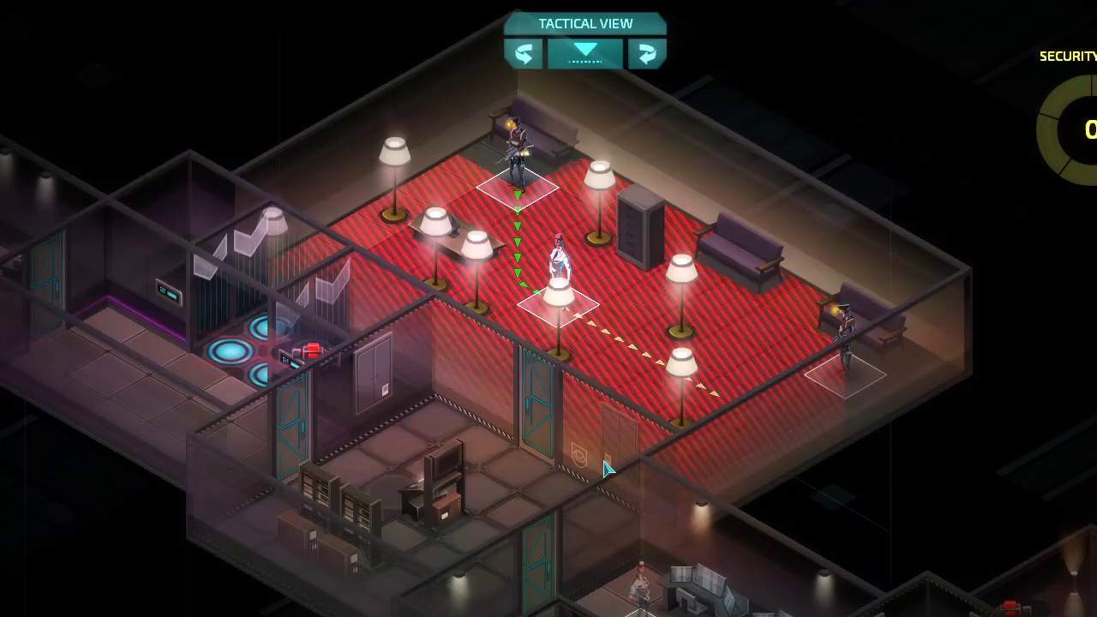
key(t)
middle_drag(609, 470, 566, 395)
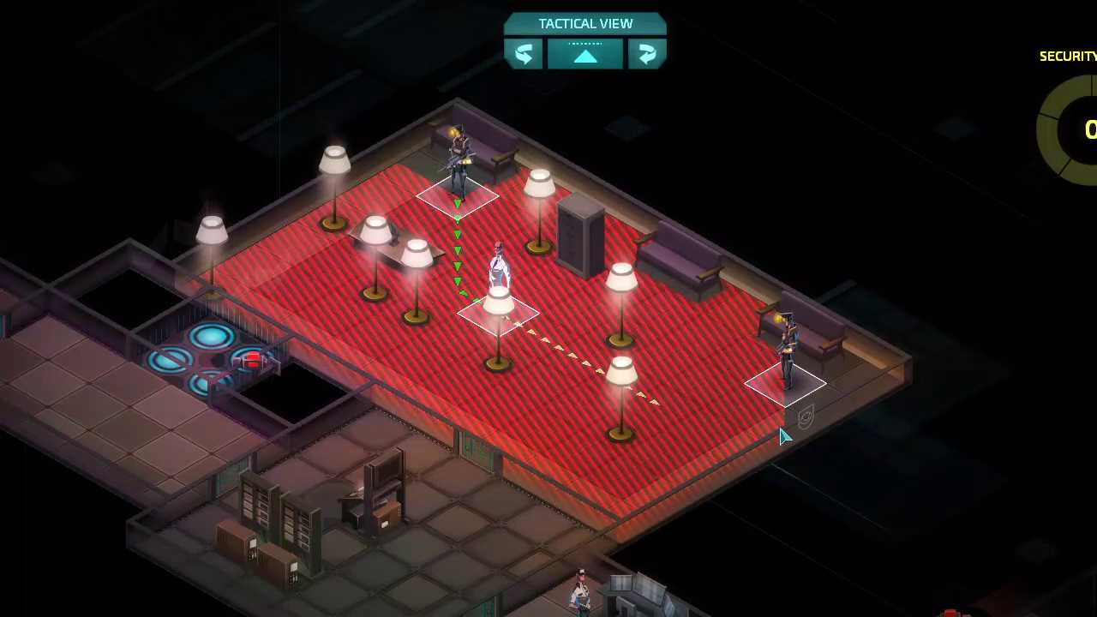
key(space)
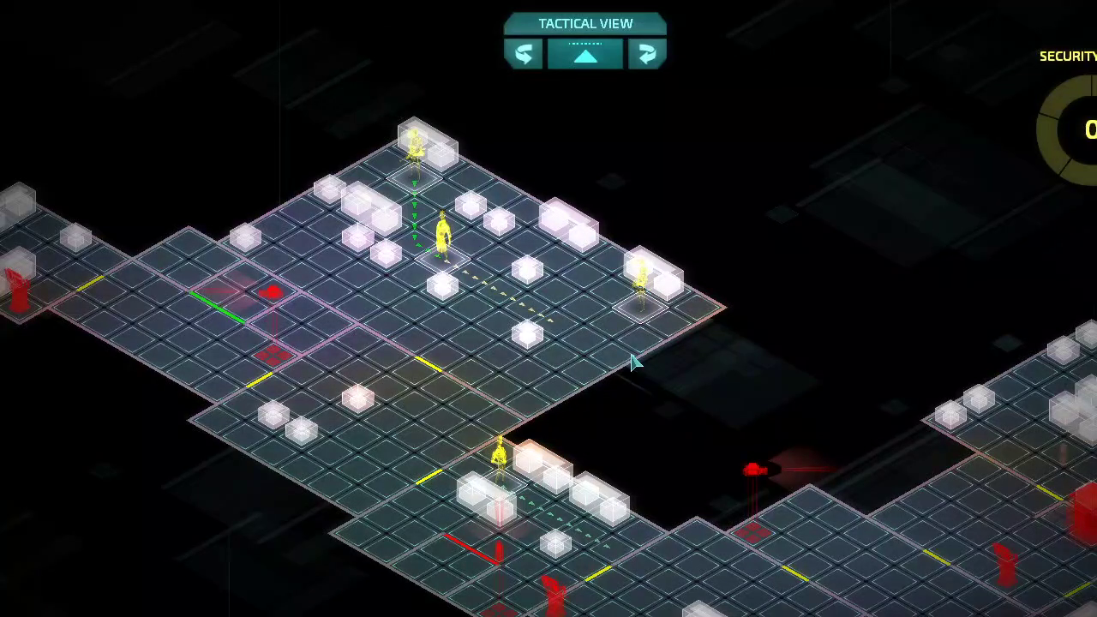
Save and exit the current campaign, and quit Invisible Inc
key(alt+Tab)
key(alt+Tab)
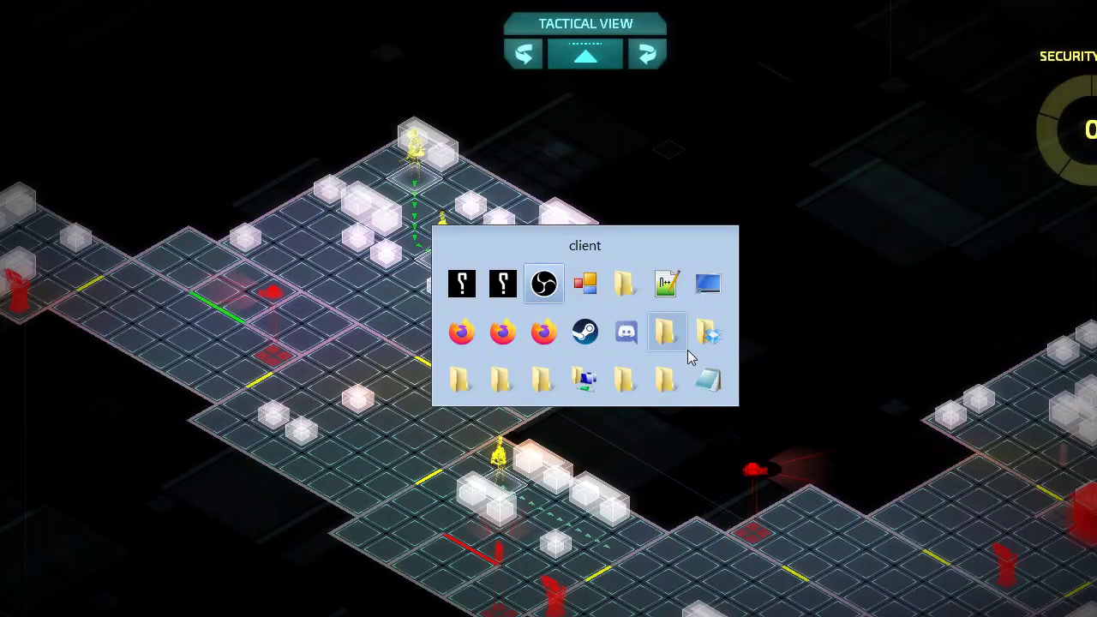
key(Escape)
click(553, 380)
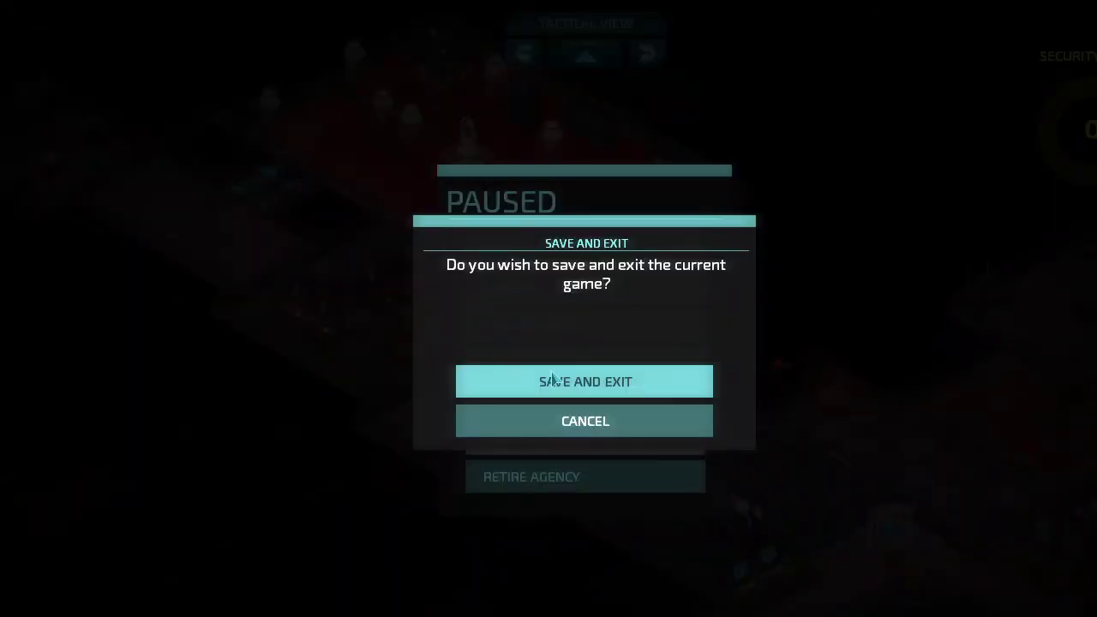
click(553, 379)
click(215, 554)
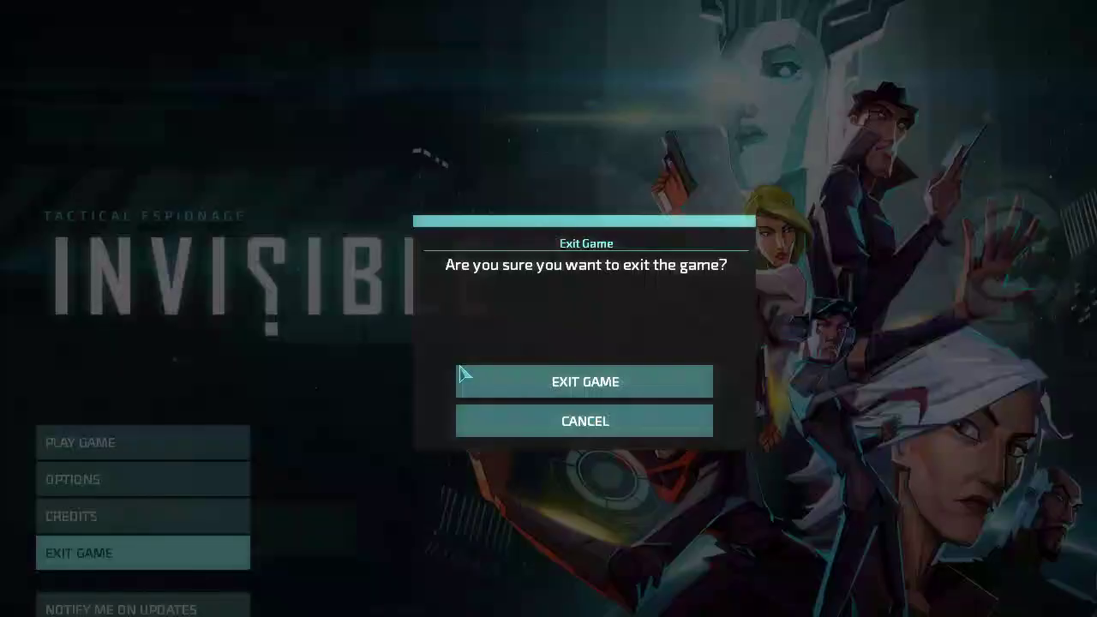
click(463, 375)
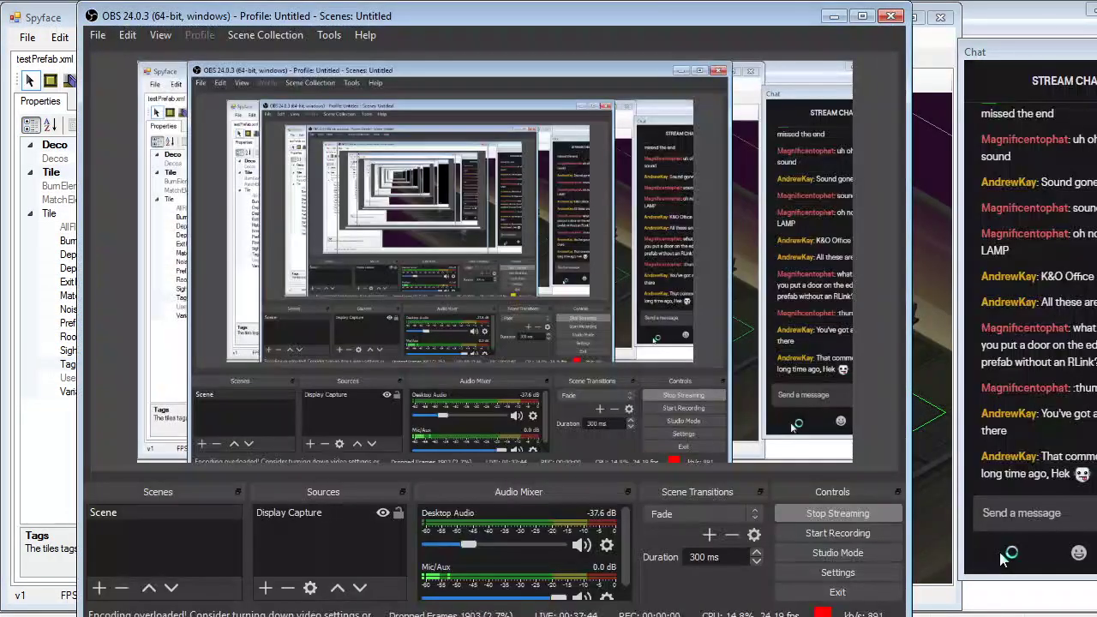
Minimize OBS to return to the Spyface editor, and inspect testPrefab's wall brushes and prefab link settings
click(833, 16)
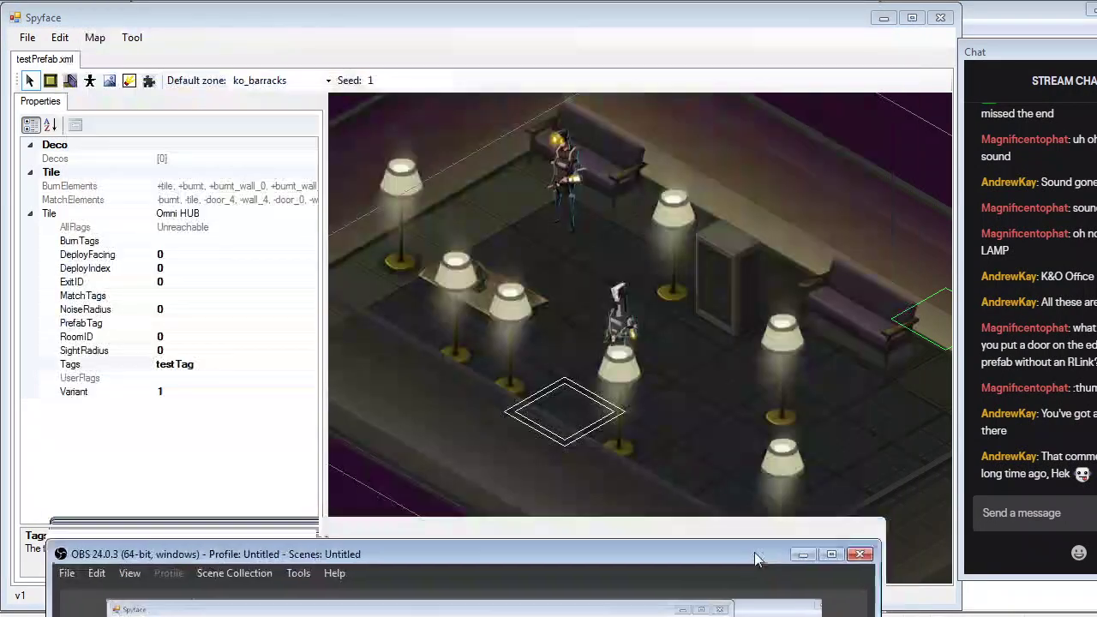
scroll(667, 375, down, 4)
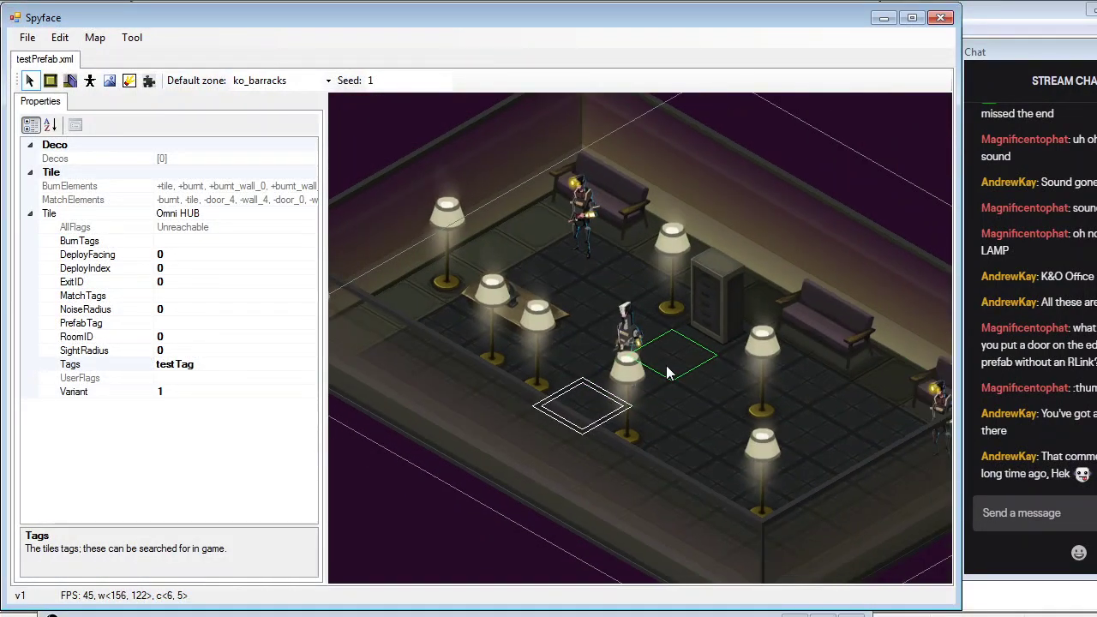
click(70, 79)
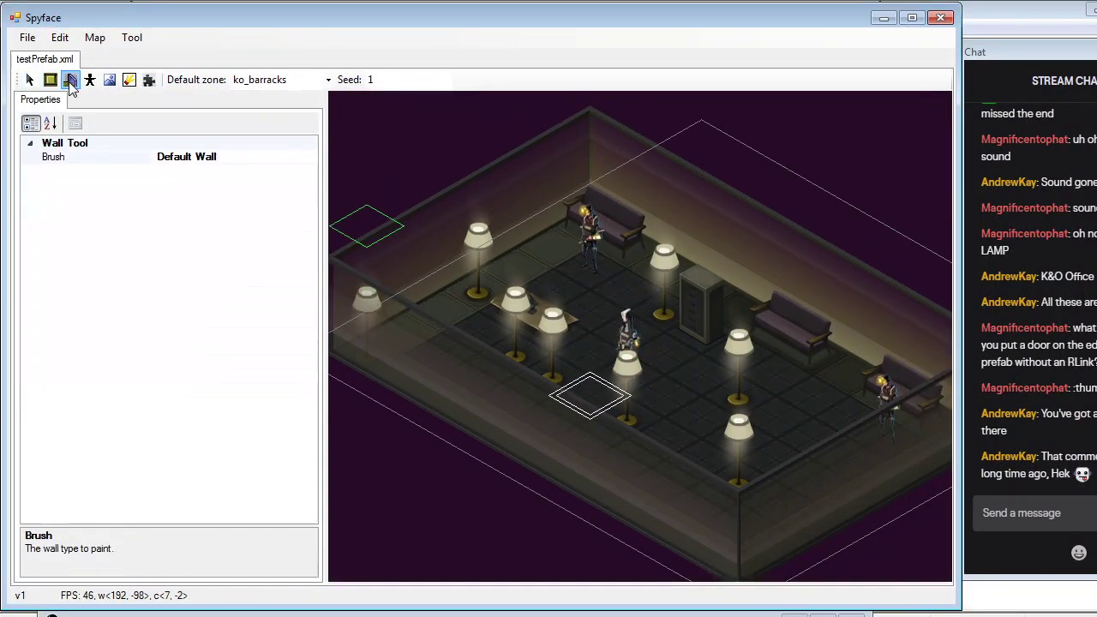
click(309, 157)
click(310, 157)
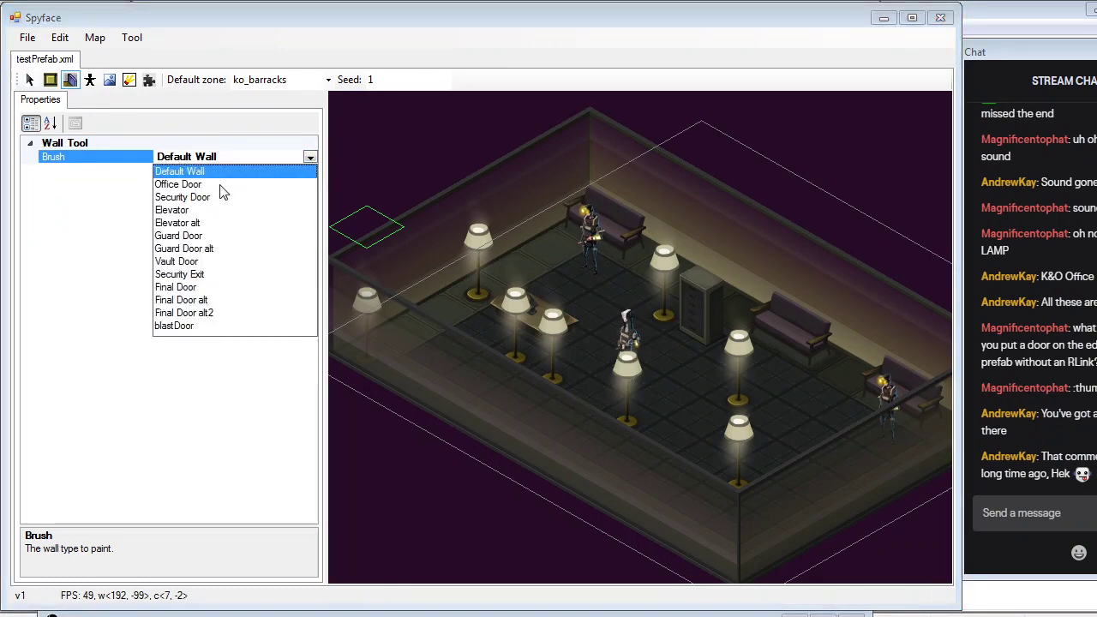
click(128, 103)
click(148, 79)
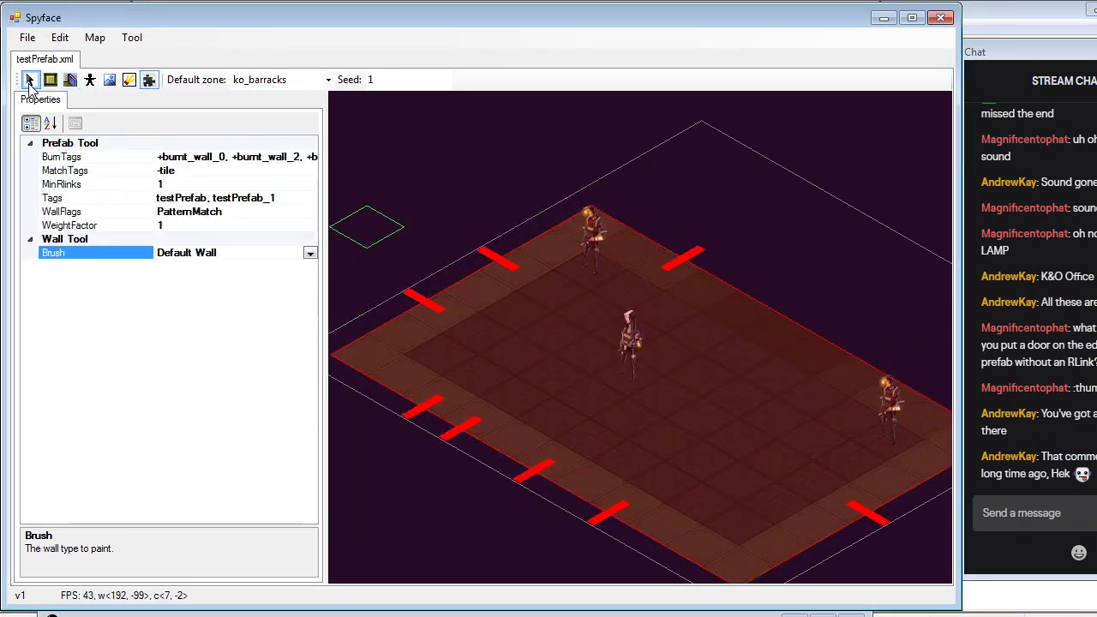
click(29, 80)
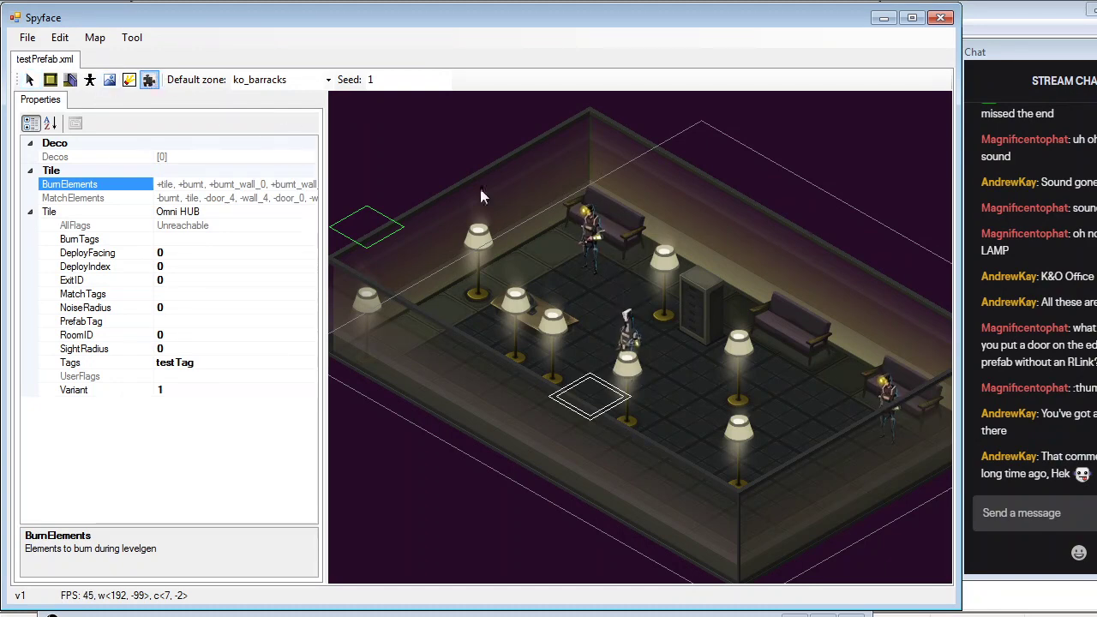
click(598, 484)
click(30, 80)
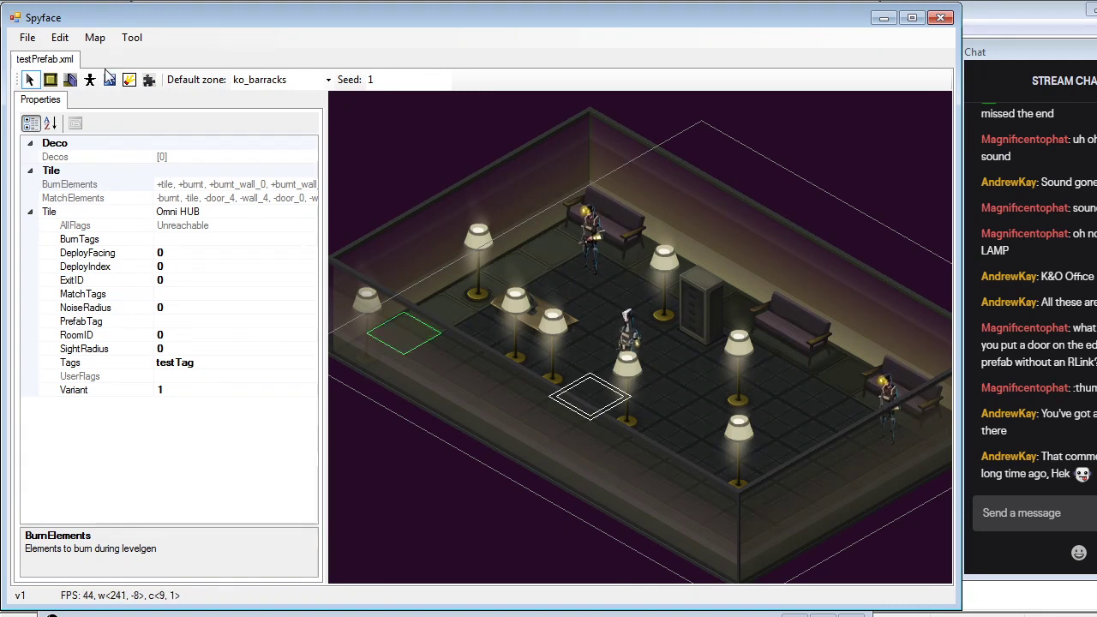
Try to place an Office Door in the prefab room's front-left wall with the Wall Tool, and undo the edit
click(70, 79)
click(309, 160)
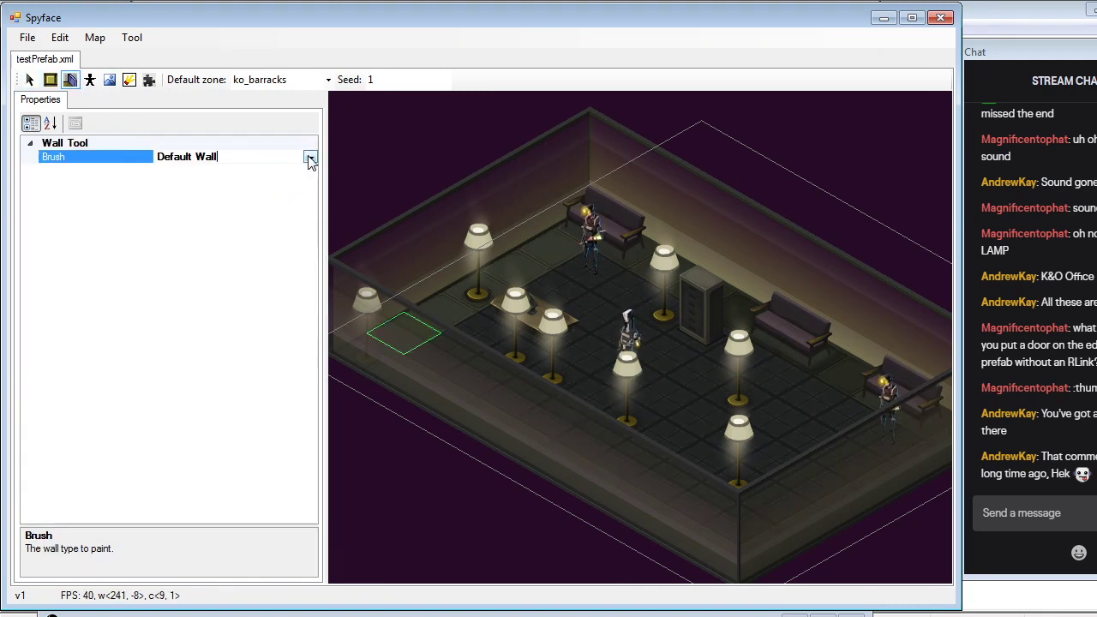
click(309, 160)
click(220, 184)
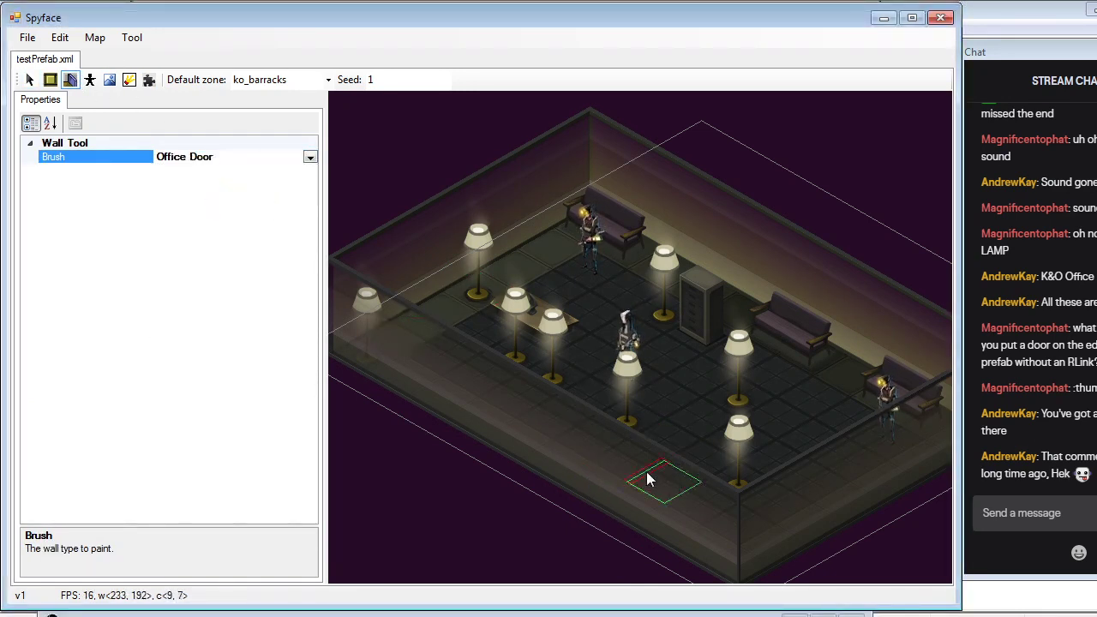
click(576, 489)
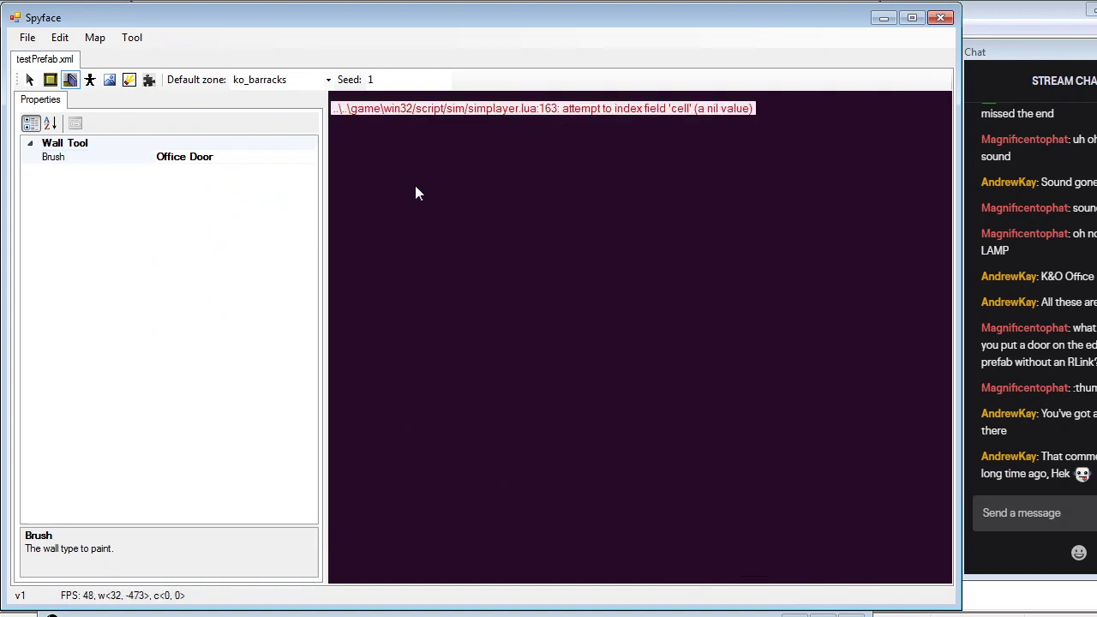
click(59, 38)
click(71, 54)
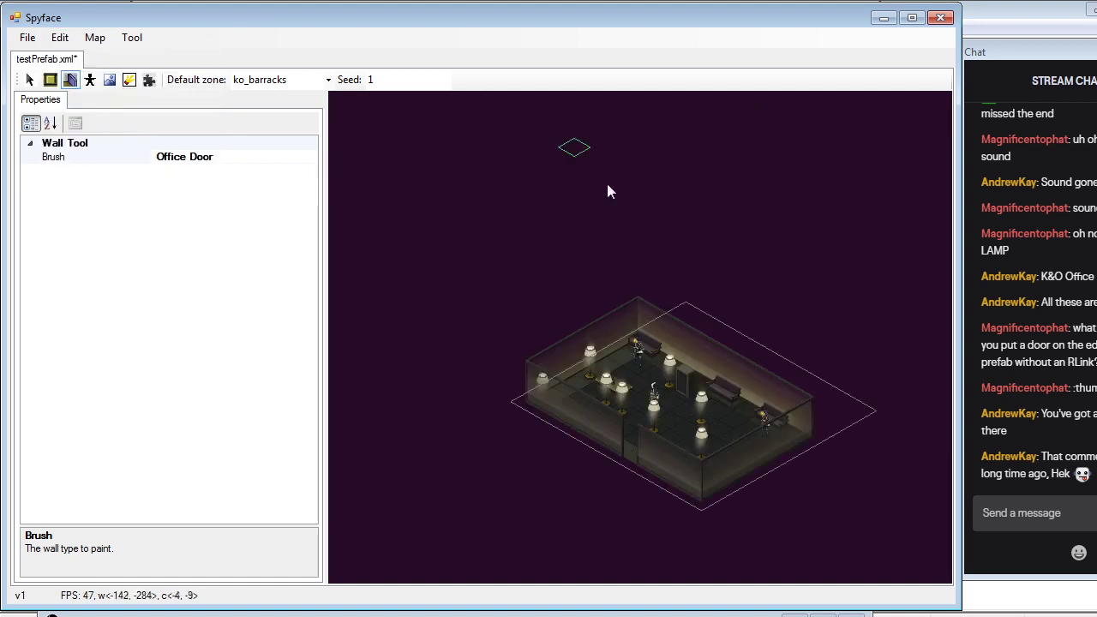
Try again to add the Office Door at the gap in the front-left wall, and undo that attempt
scroll(632, 444, up, 3)
click(631, 441)
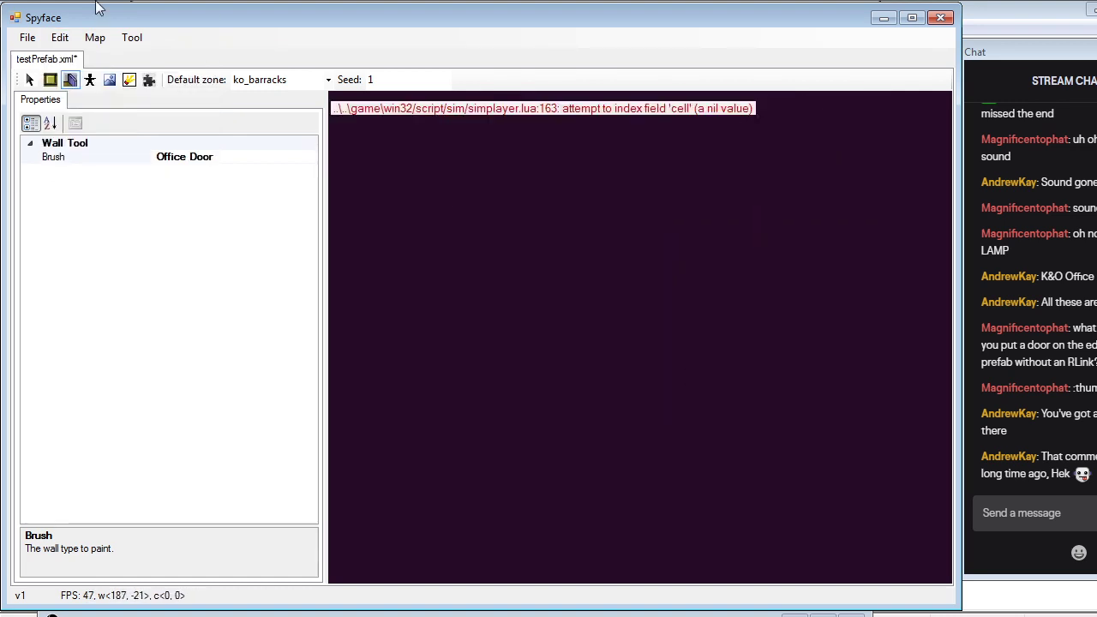
click(59, 38)
click(70, 54)
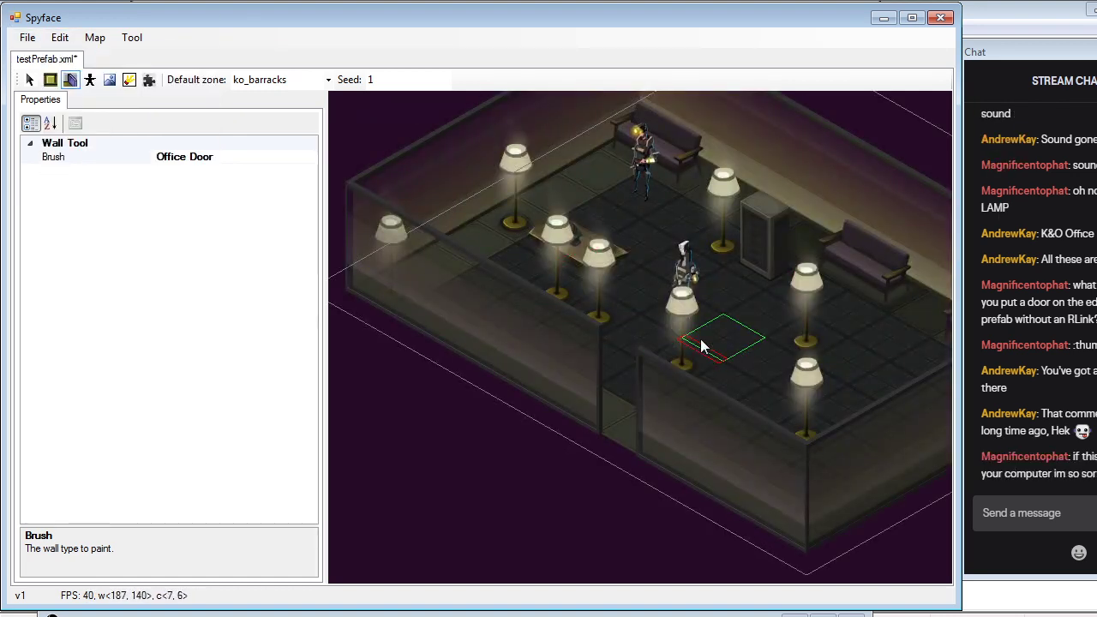
Fill the gap in the room's front-left wall with the Default Wall brush
scroll(720, 354, up, 3)
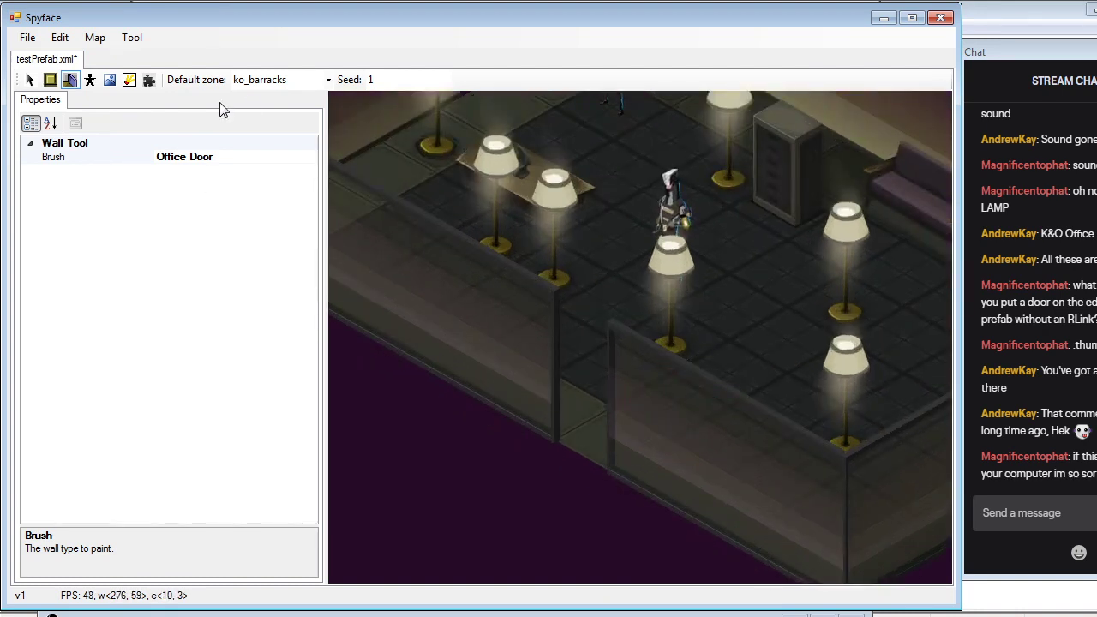
click(311, 159)
click(310, 157)
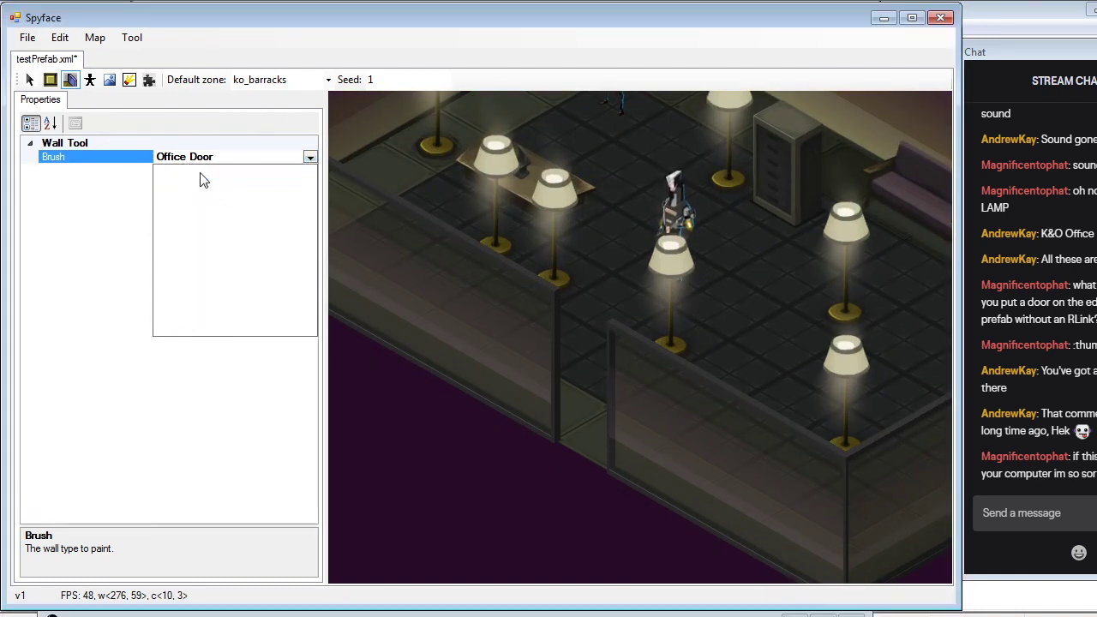
click(203, 180)
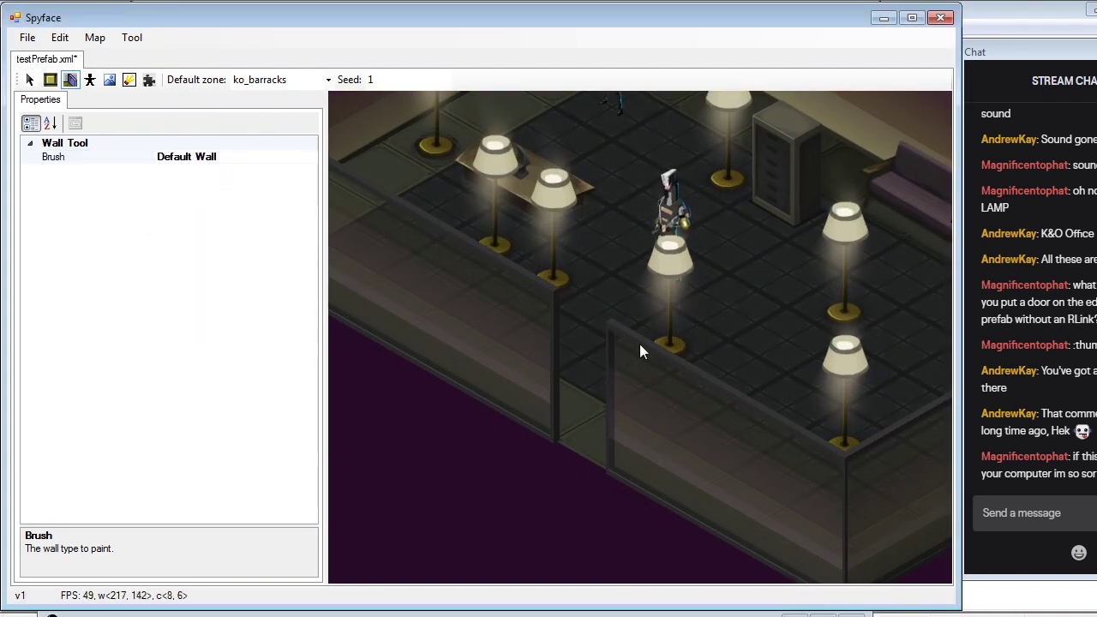
scroll(640, 344, down, 1)
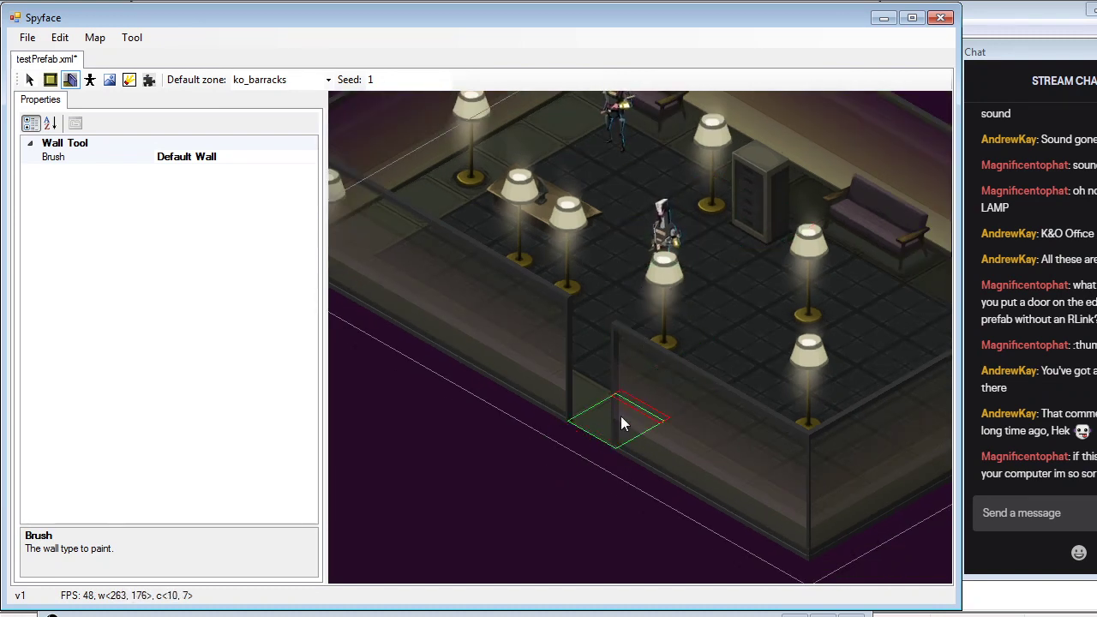
scroll(616, 421, up, 1)
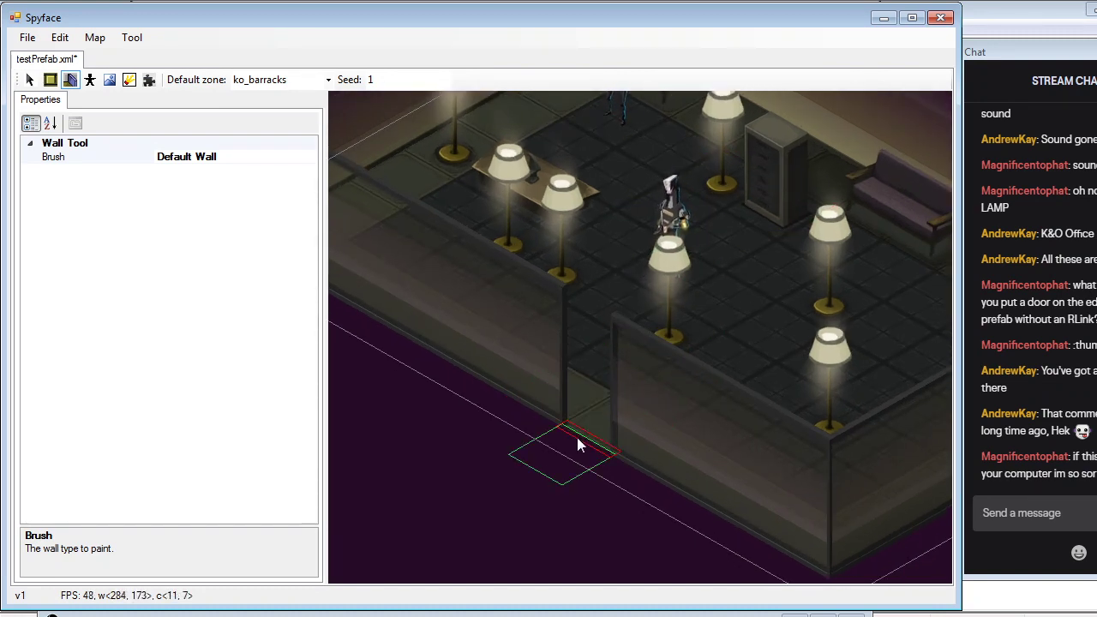
click(597, 435)
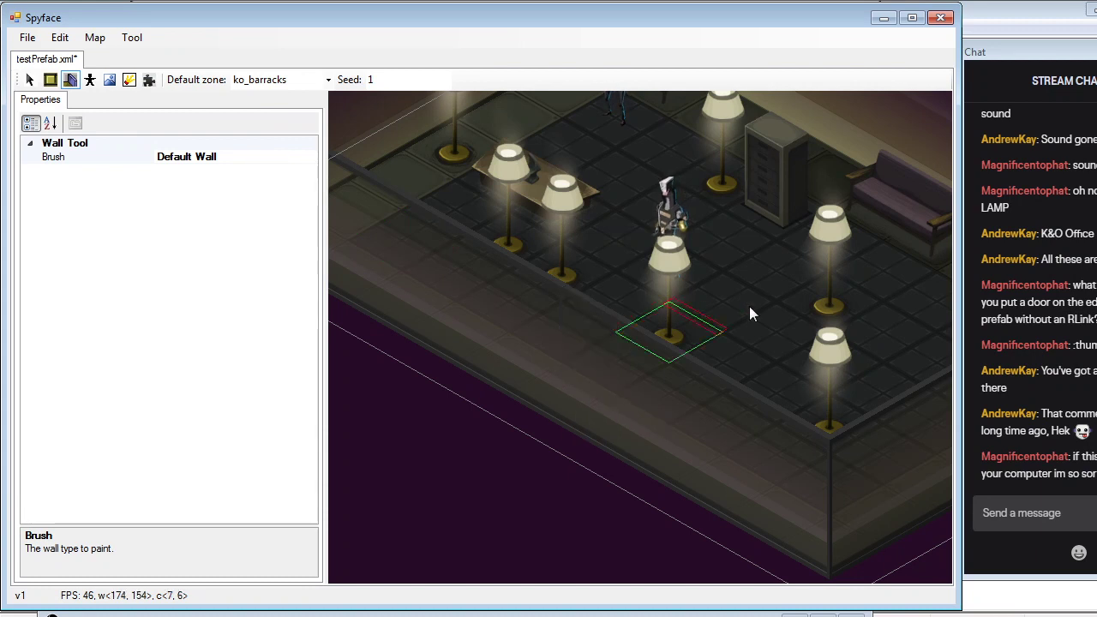
scroll(610, 396, down, 2)
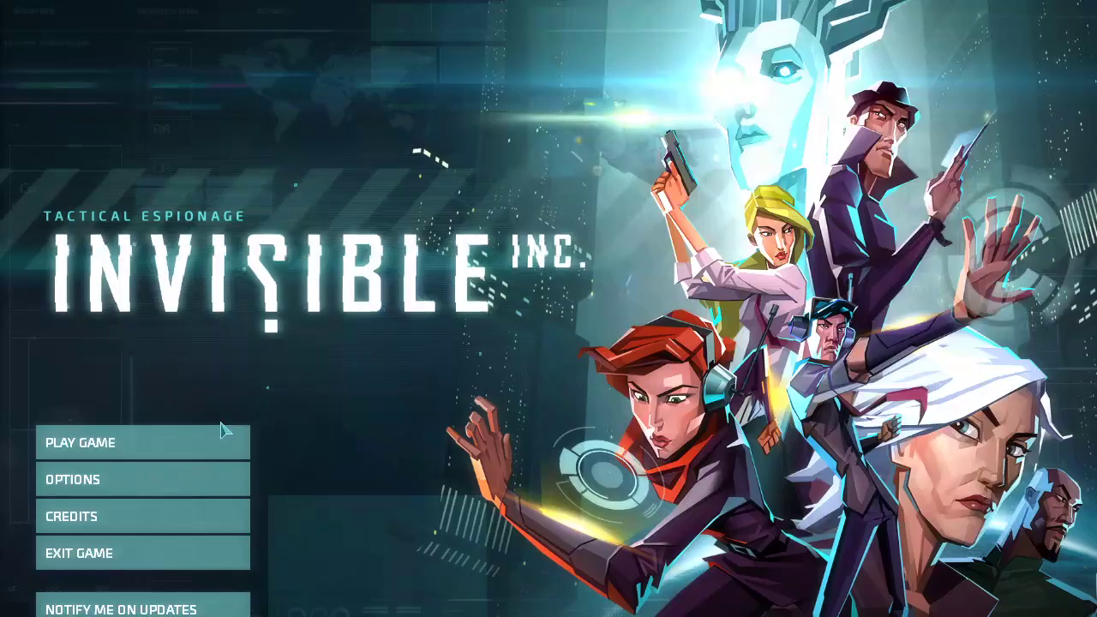
Load the saved Custom Difficulty campaign and examine the lamp-filled prefab room and its surroundings from several angles
click(229, 453)
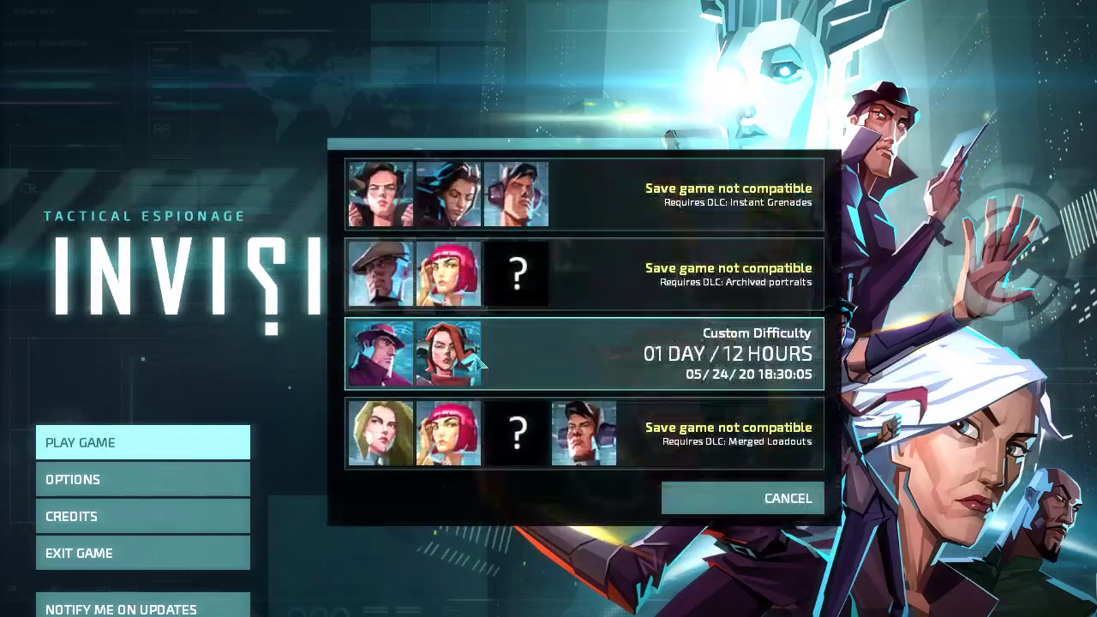
click(591, 352)
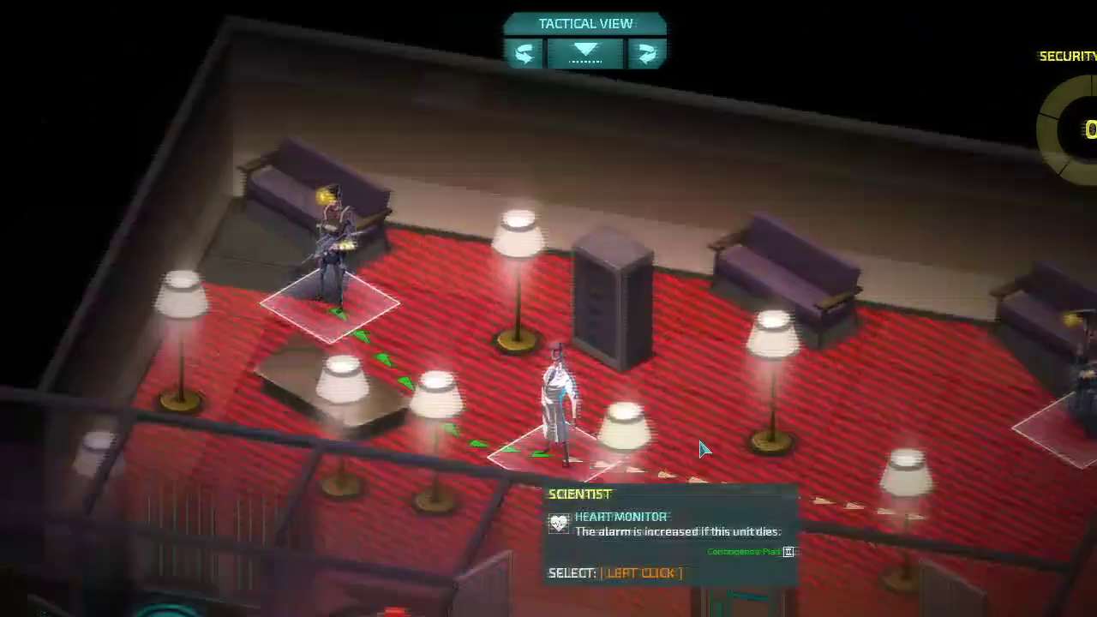
key(d)
key(s)
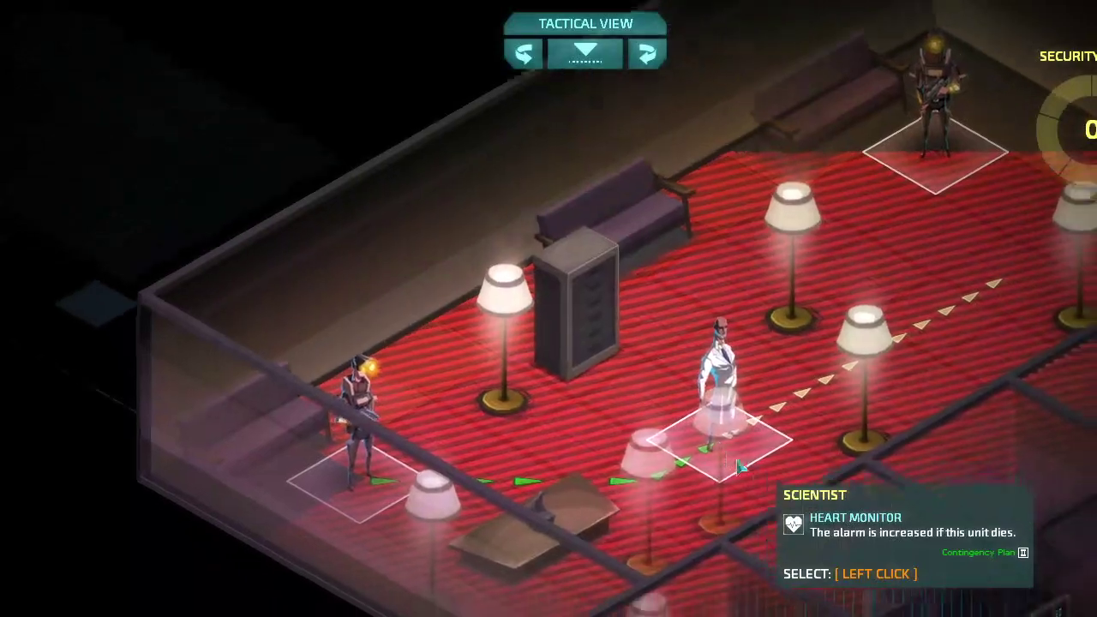
key(s)
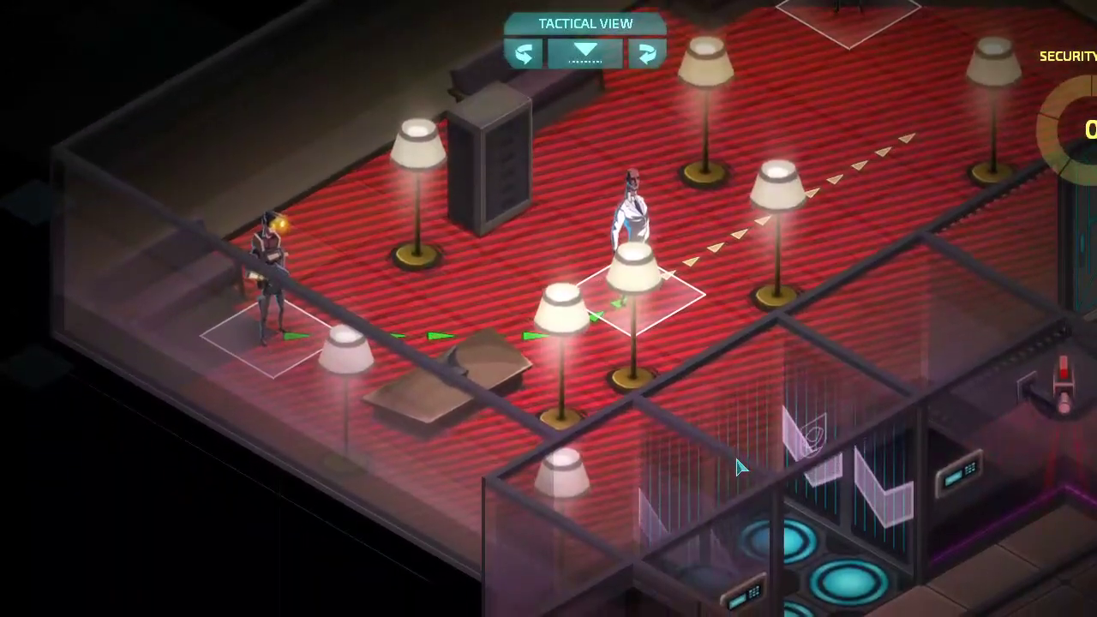
scroll(740, 466, down, 5)
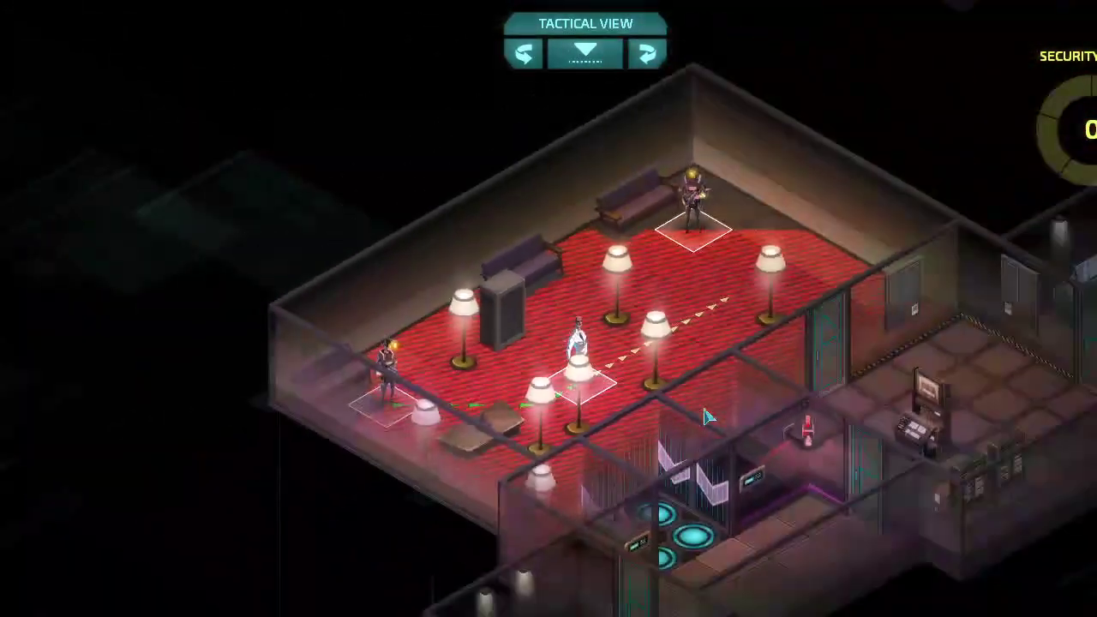
key(q)
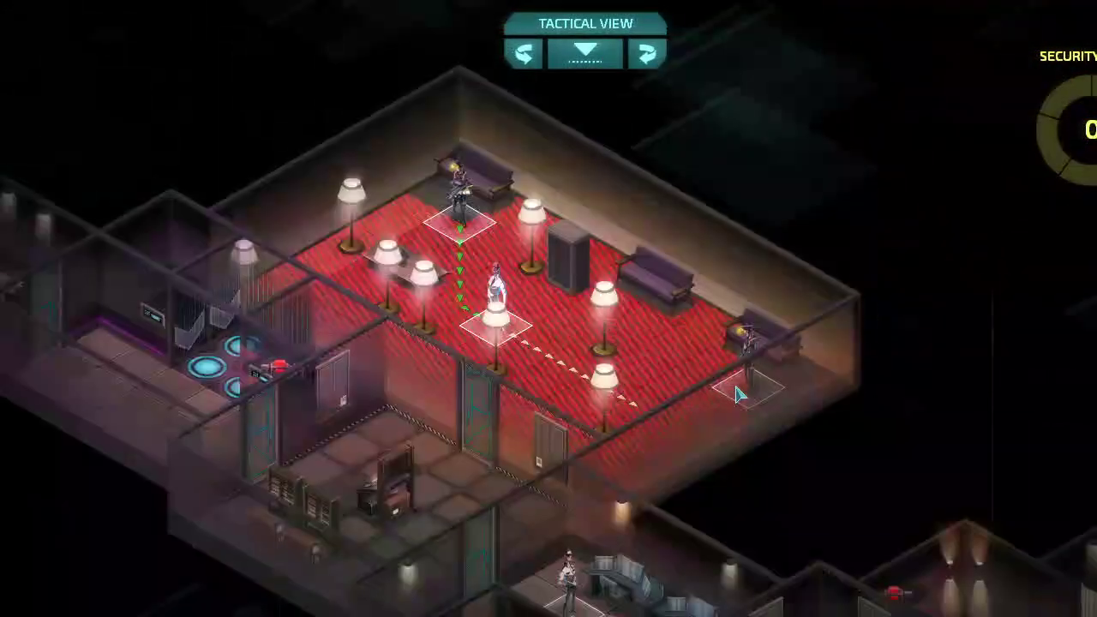
scroll(587, 341, up, 3)
scroll(581, 343, down, 3)
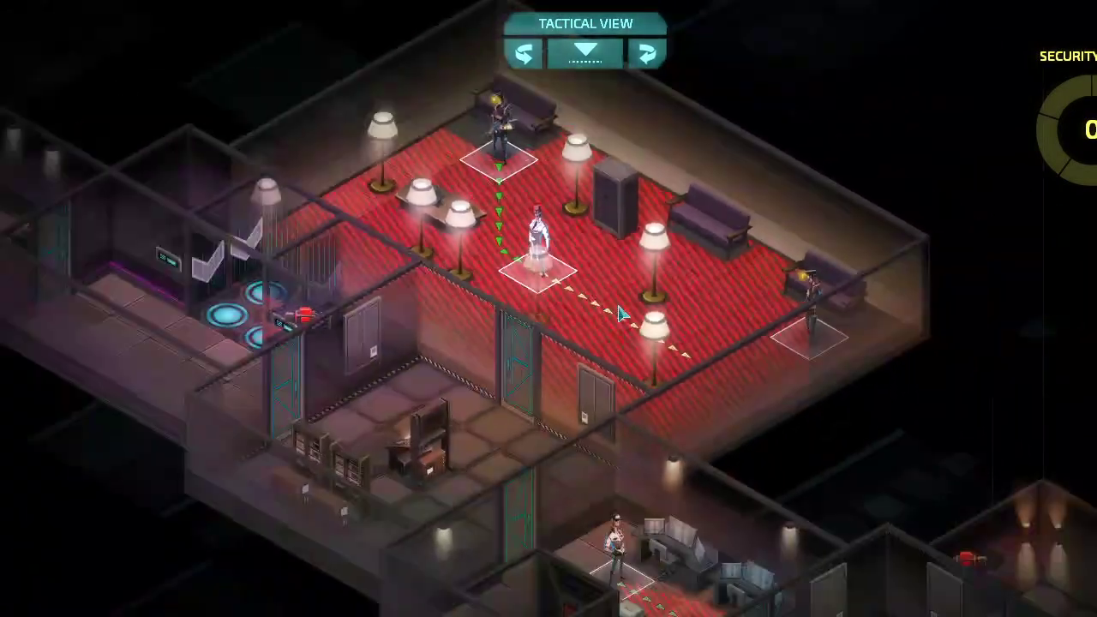
scroll(622, 314, down, 5)
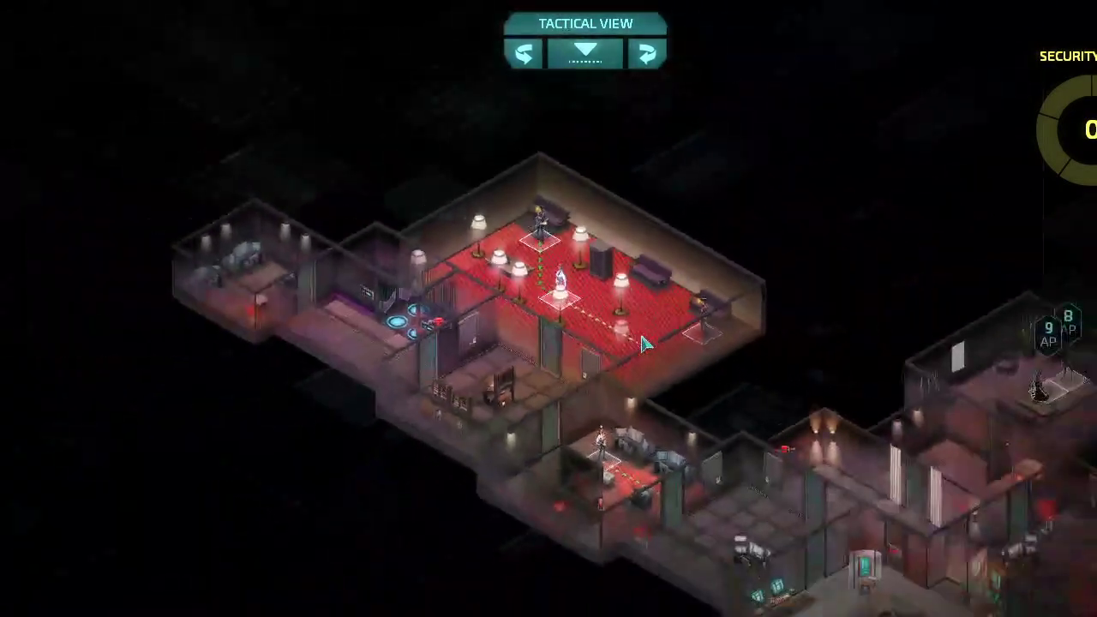
scroll(629, 349, up, 5)
Save and exit the campaign, and quit Invisible Inc. to return to Spyface
key(Escape)
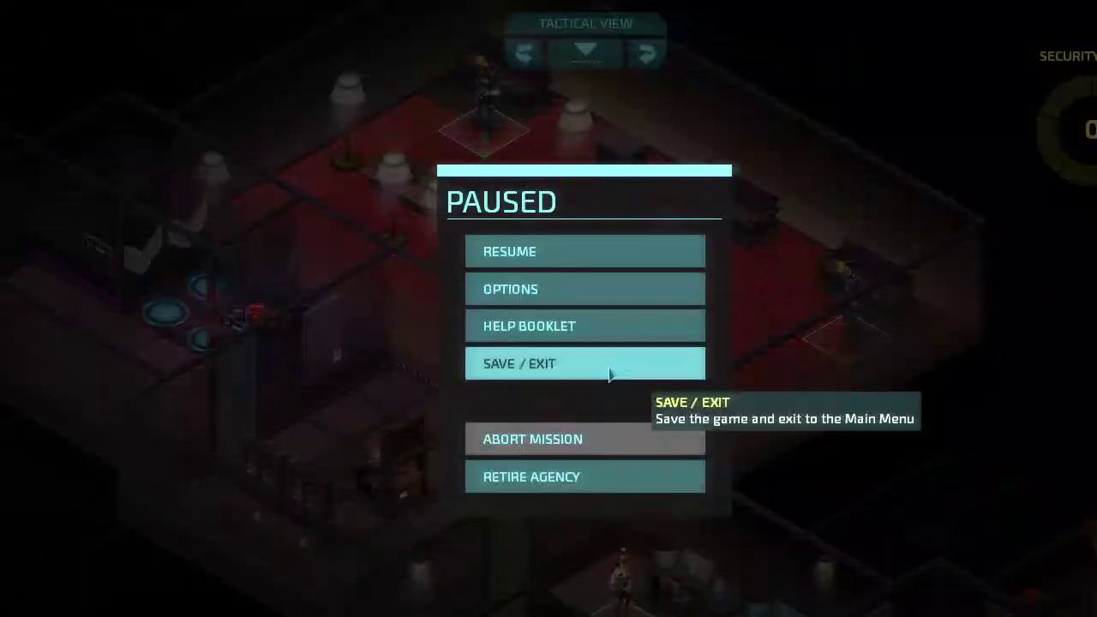
click(610, 374)
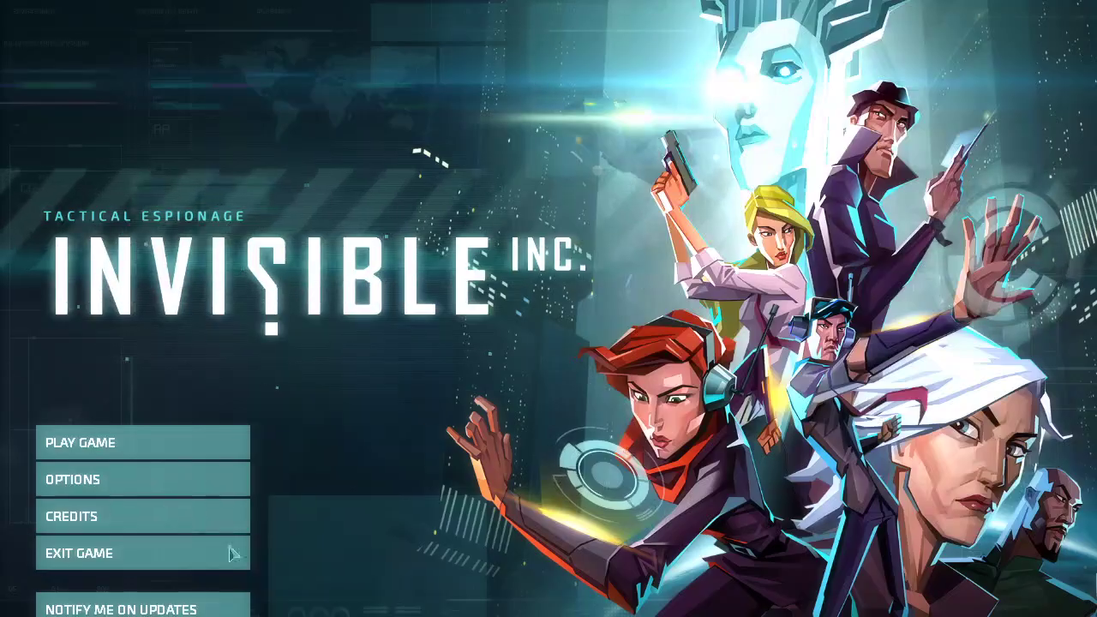
click(235, 551)
click(588, 382)
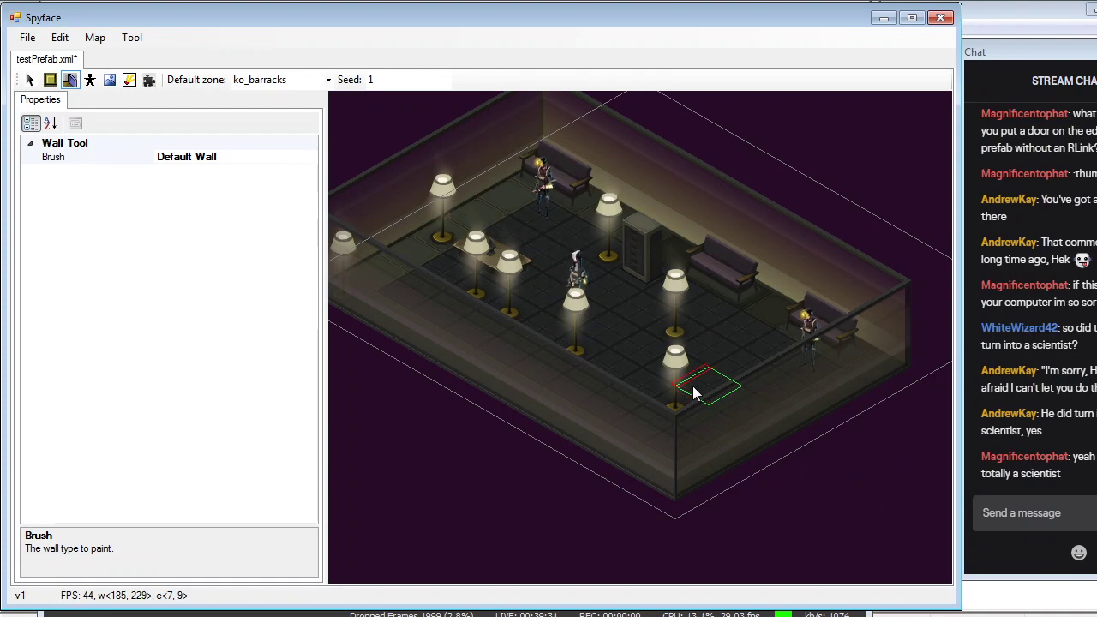
scroll(682, 382, down, 3)
scroll(668, 367, up, 3)
scroll(660, 367, down, 2)
scroll(626, 369, up, 1)
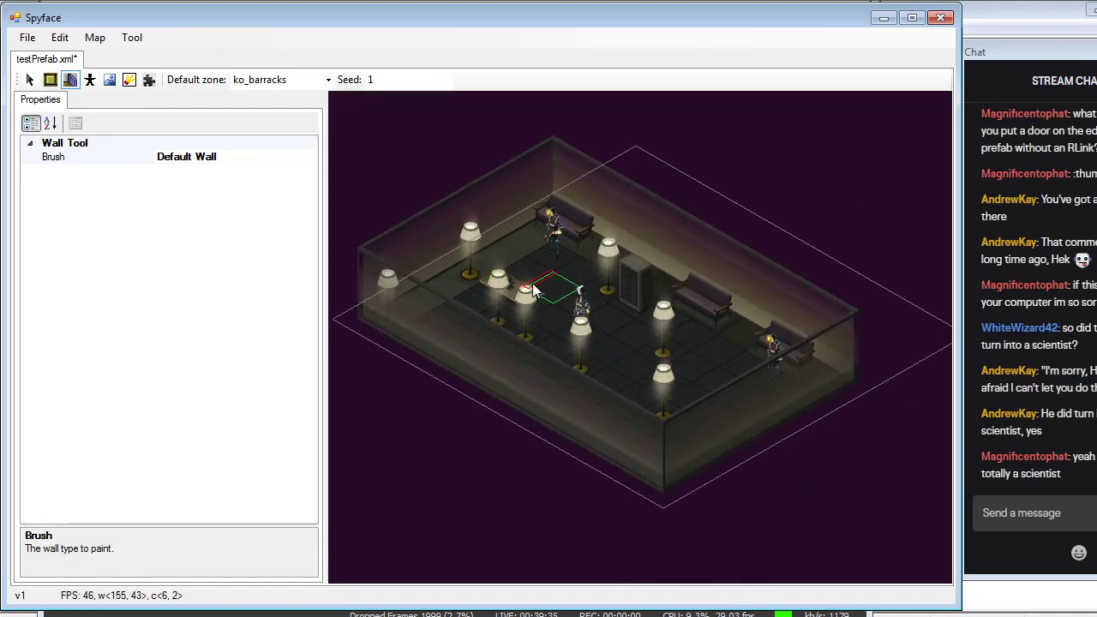
scroll(498, 296, up, 3)
scroll(477, 342, down, 2)
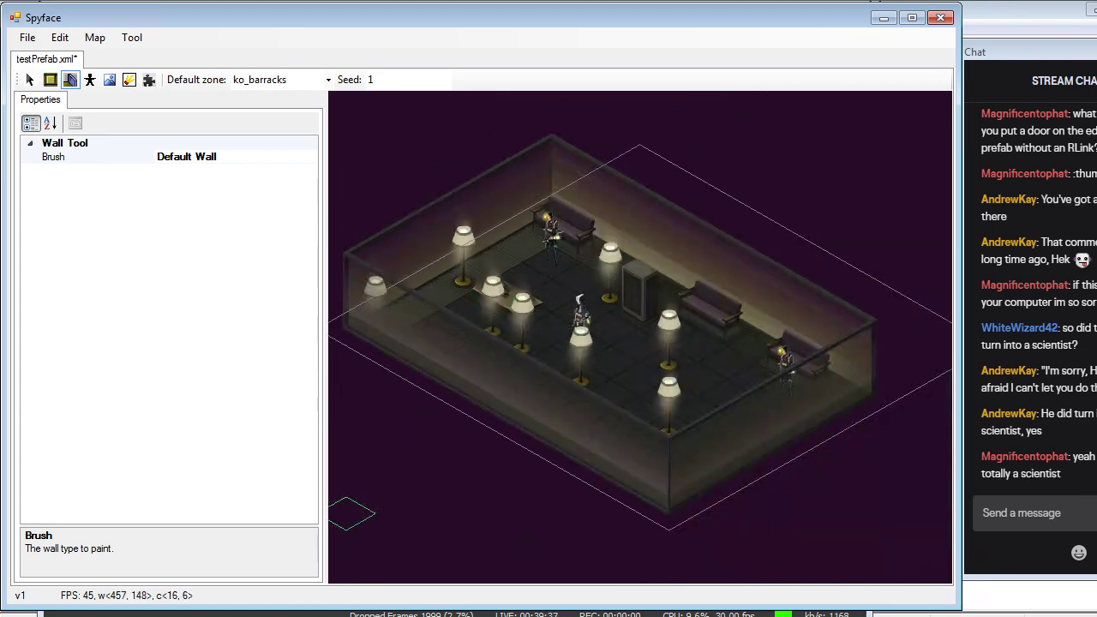
Bring up the SpyfaceTest mod folder in Windows Explorer to view its files and path, and minimize the window
click(114, 615)
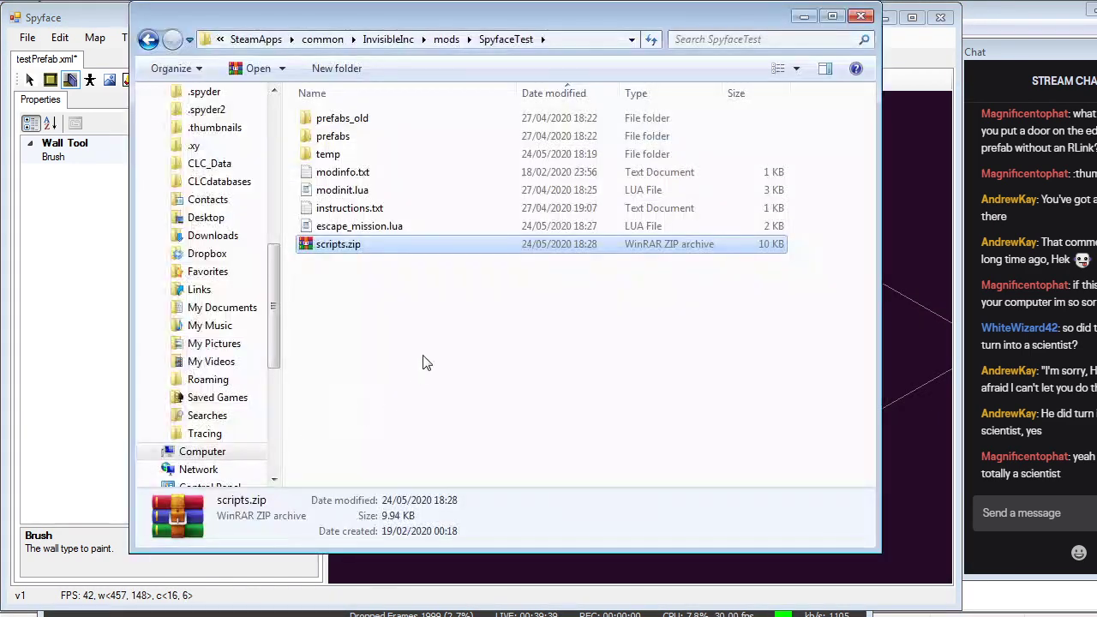
drag(496, 29, 577, 63)
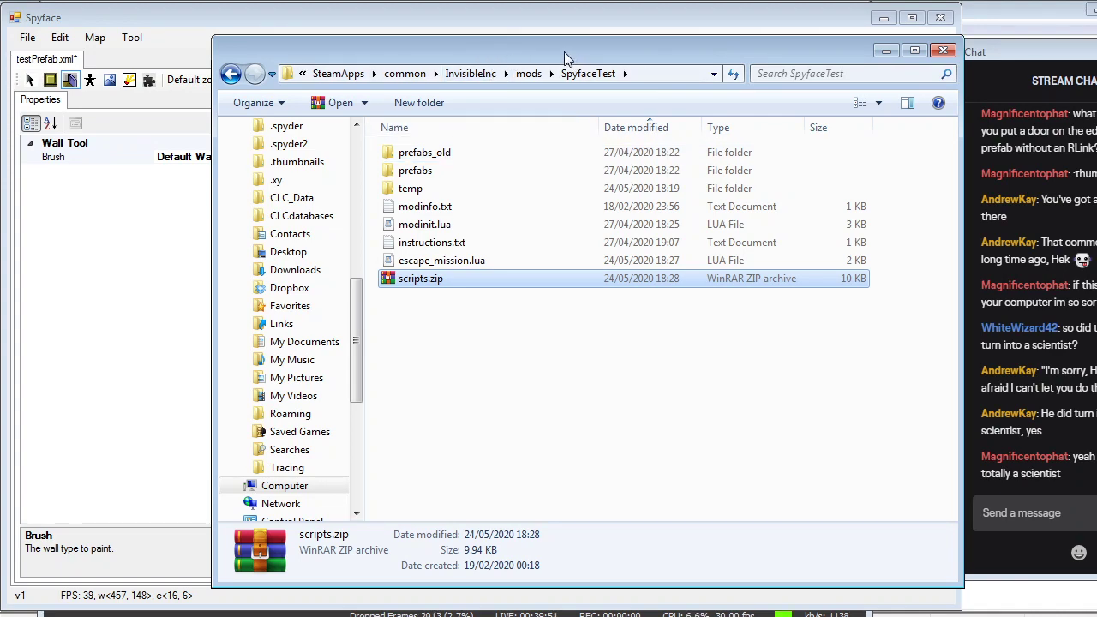
mouse_move(563, 52)
mouse_down()
mouse_move(614, 59)
mouse_move(561, 55)
mouse_up()
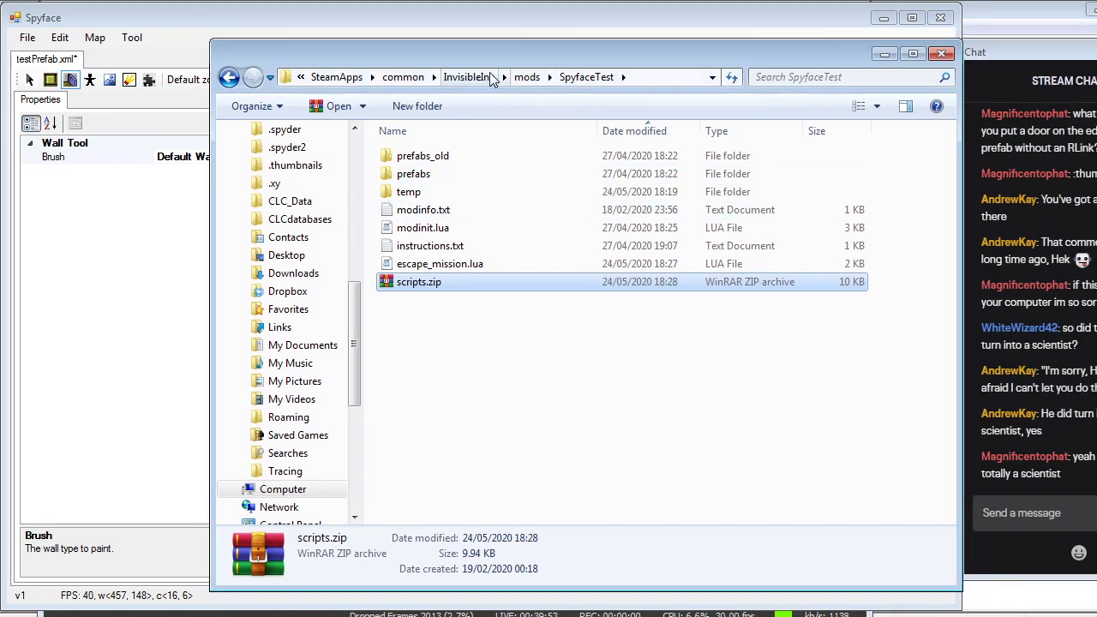
click(885, 55)
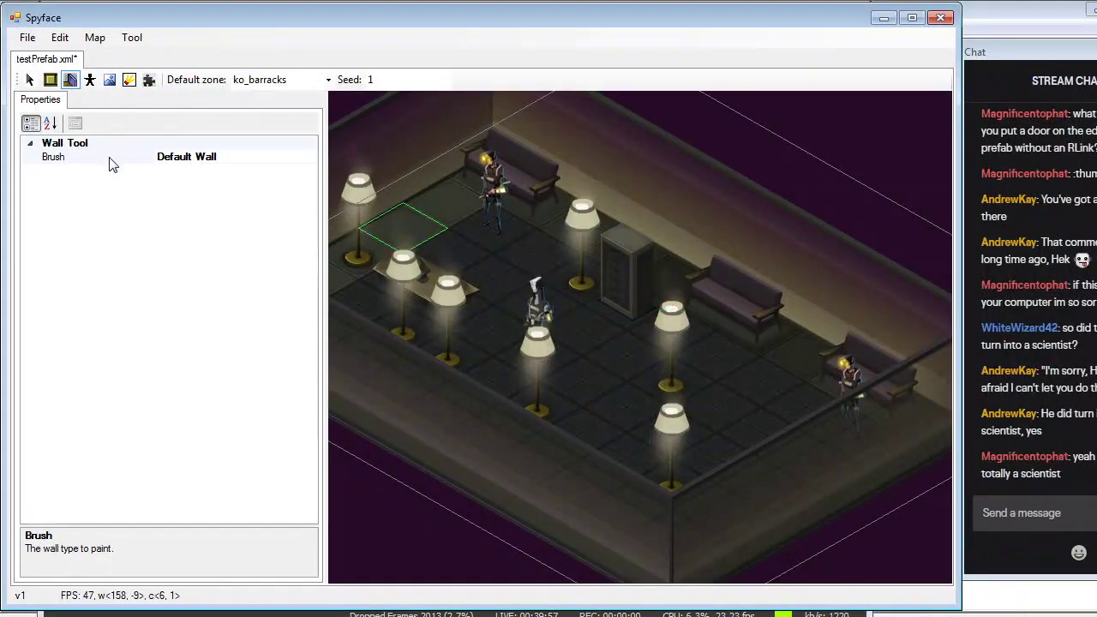
Place two "Plastek psilab bedside monitor 1 1x1" decor objects on open floor tiles on either side of the standing scientist
click(109, 79)
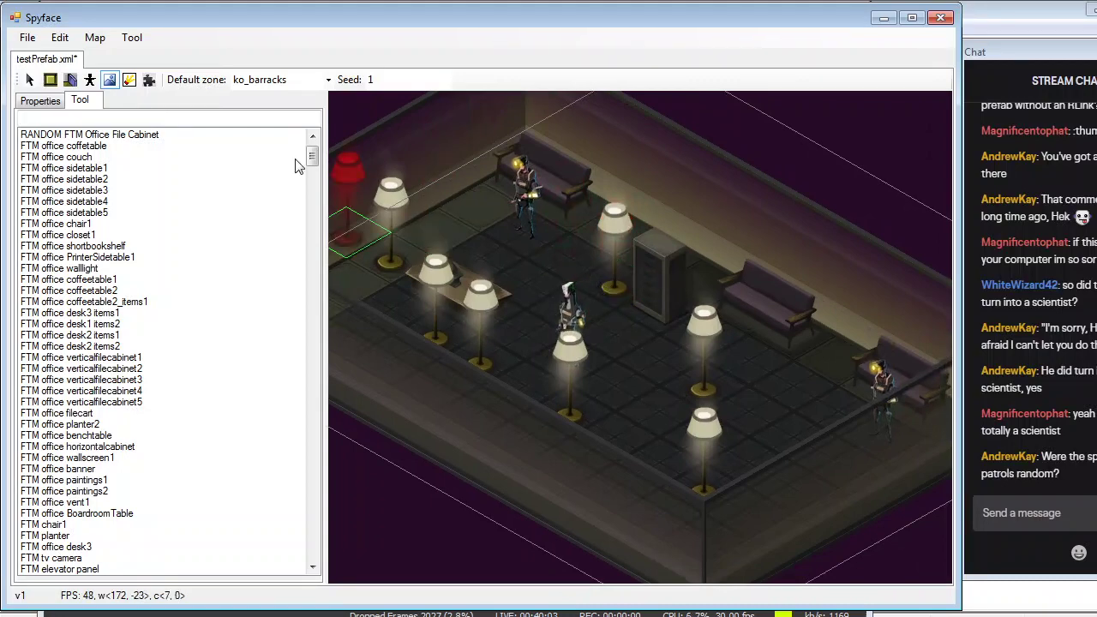
scroll(313, 168, down, 4)
scroll(314, 169, down, 8)
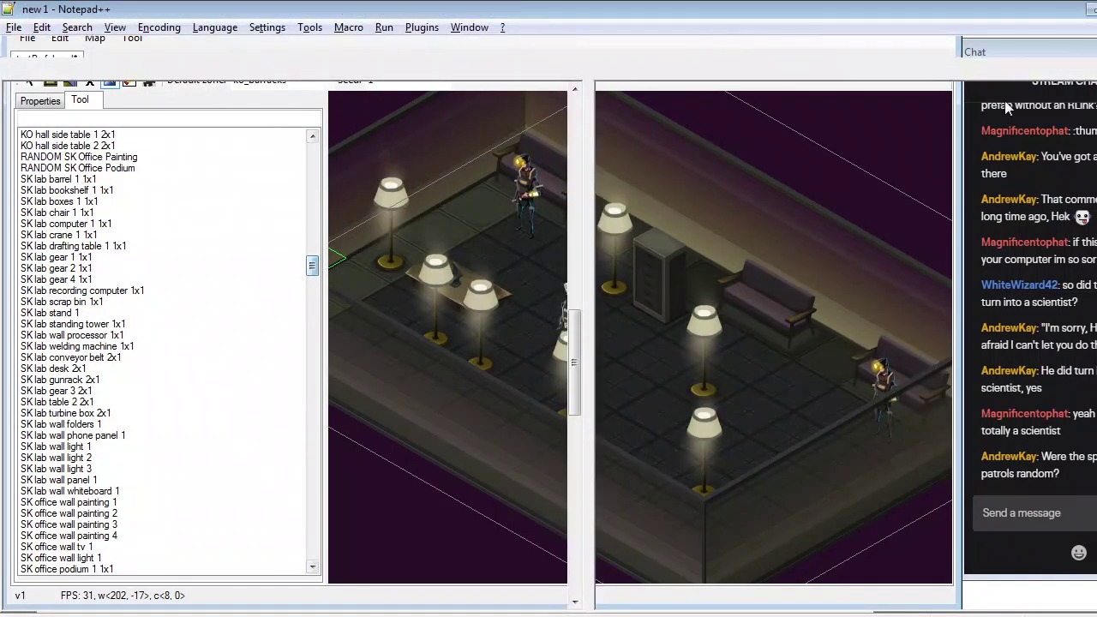
scroll(117, 339, down, 10)
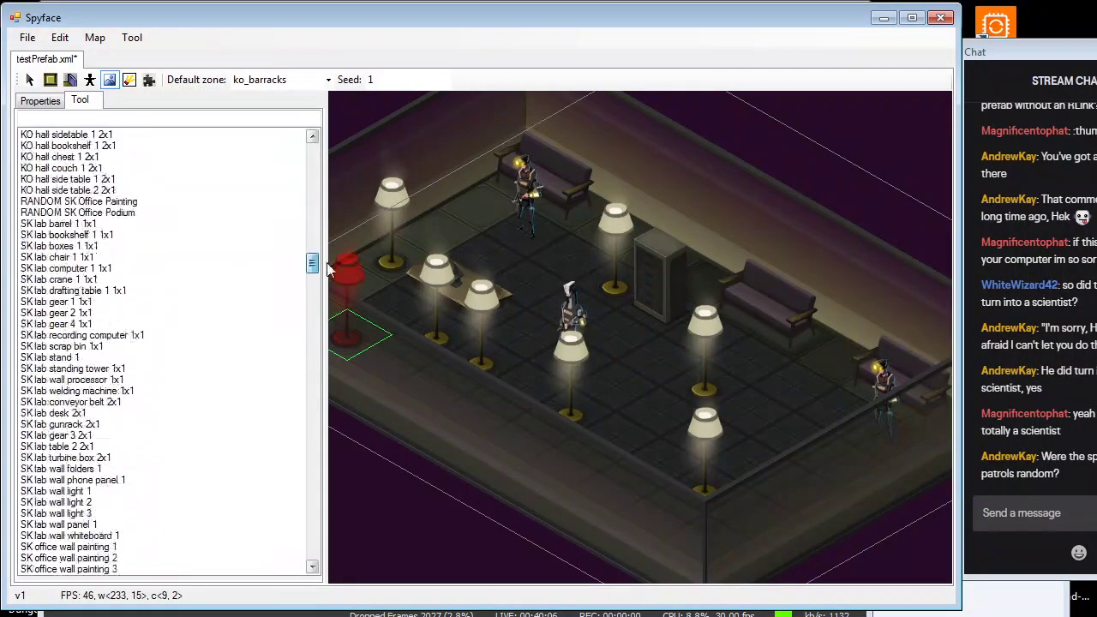
click(115, 324)
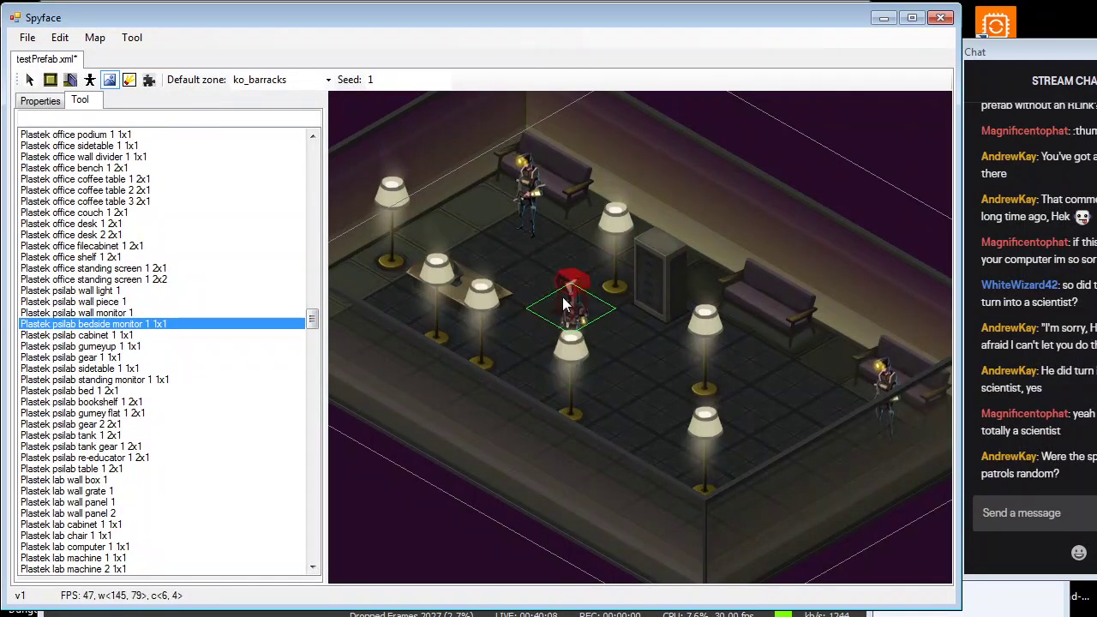
scroll(524, 283, up, 2)
click(536, 279)
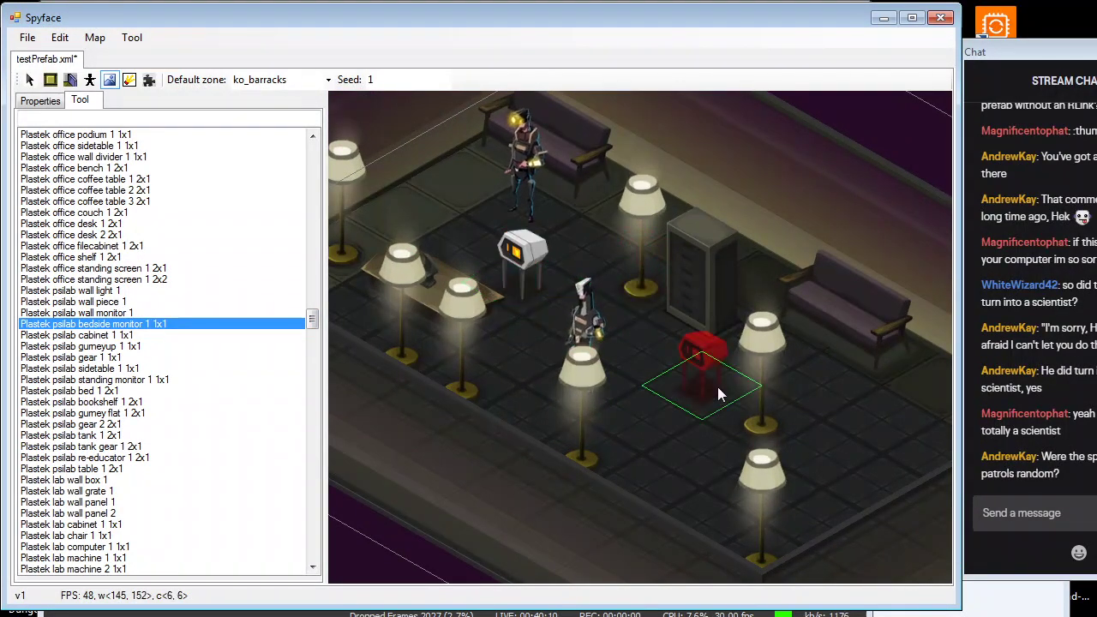
click(720, 382)
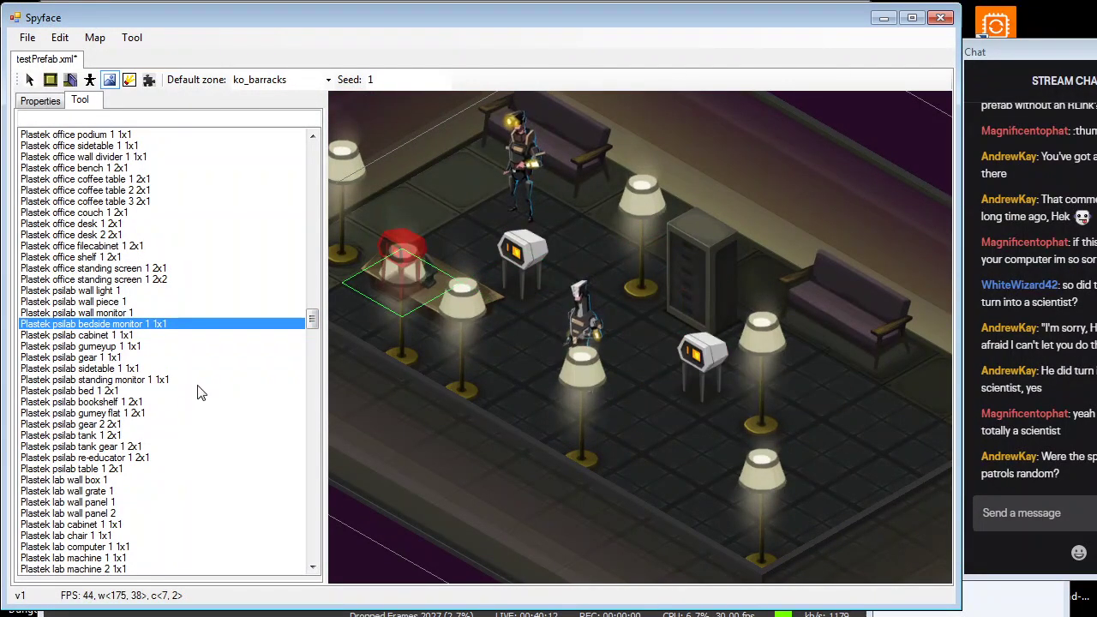
Place a row of "Unique ceooffice object walllight1" decor lights along the room's back-right wall
scroll(172, 342, down, 20)
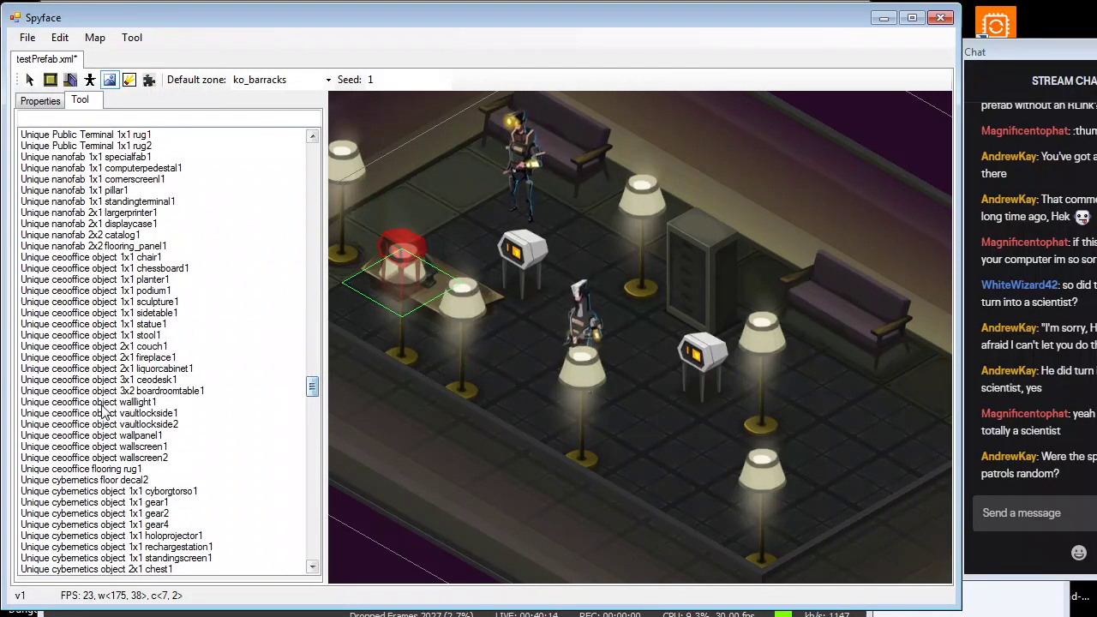
click(86, 402)
middle_drag(774, 294, 660, 345)
scroll(586, 300, down, 4)
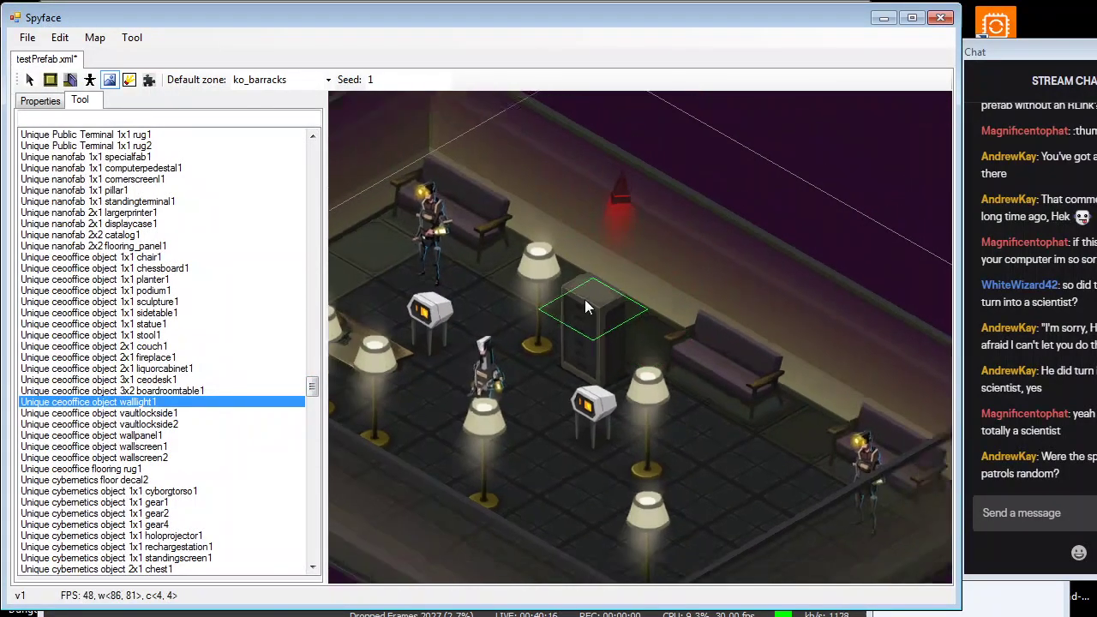
scroll(650, 351, up, 2)
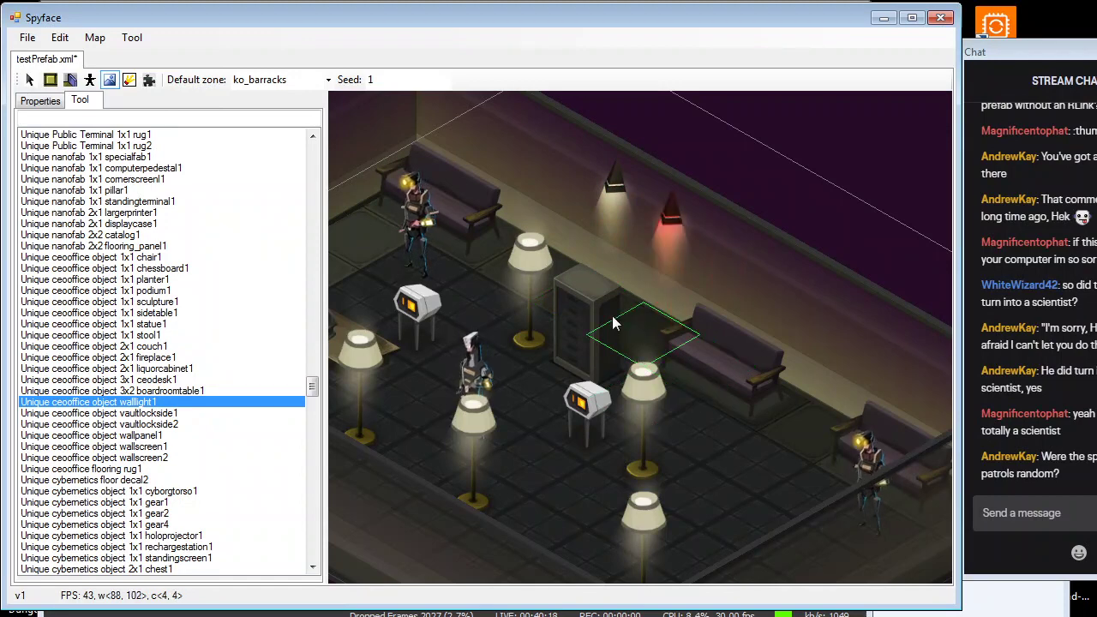
click(731, 385)
click(703, 371)
click(812, 420)
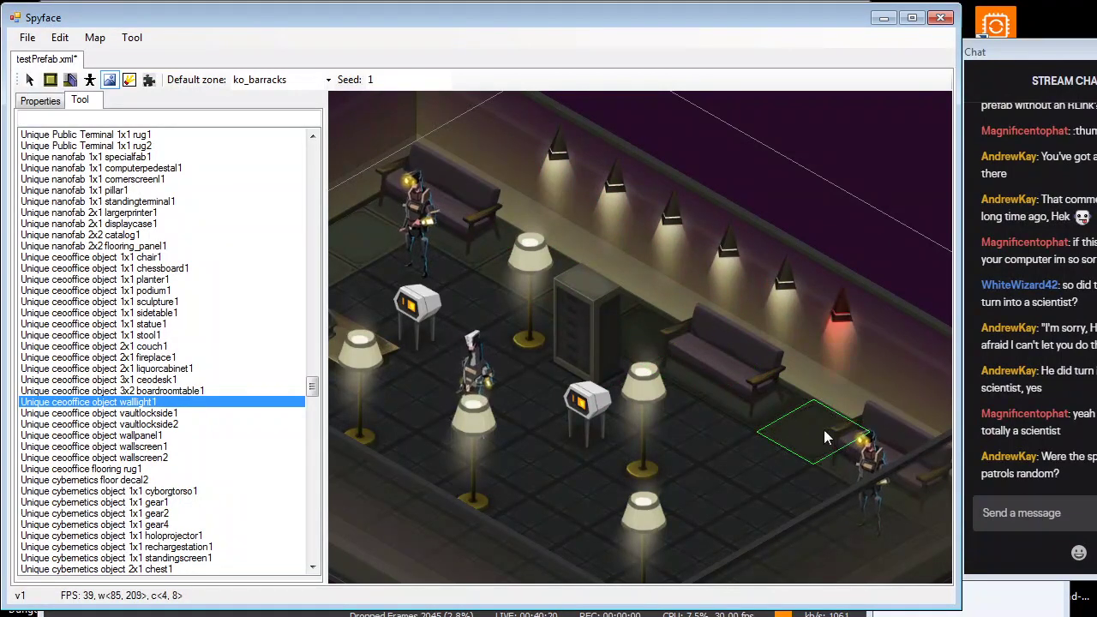
scroll(823, 430, down, 1)
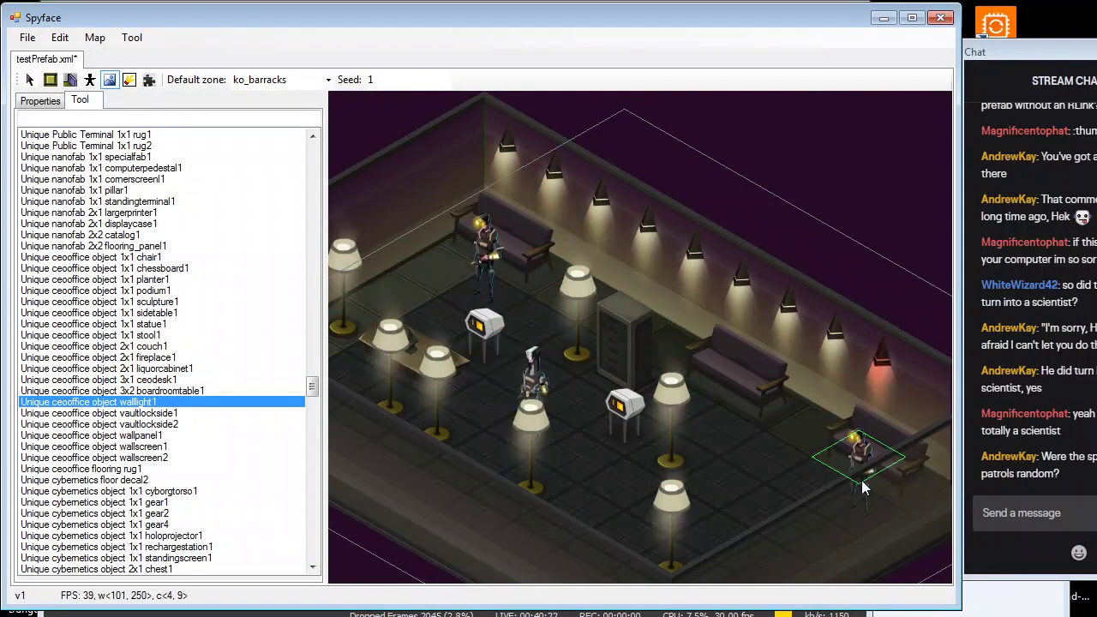
Look over the row of wall lights in the prefab room and save testPrefab.xml
middle_drag(909, 448, 762, 467)
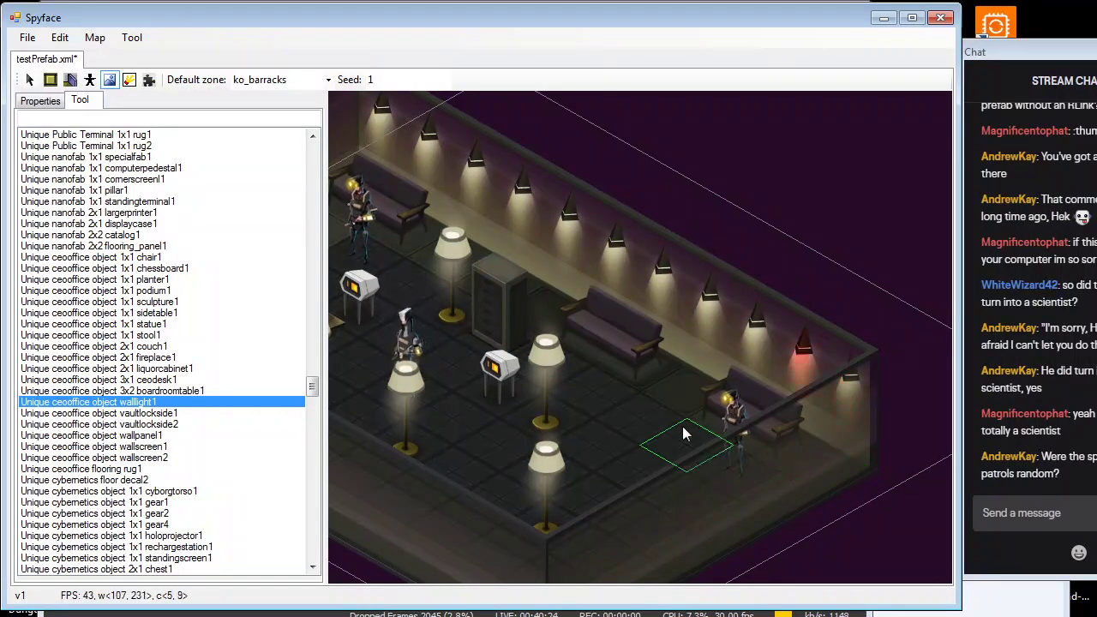
scroll(558, 409, down, 1)
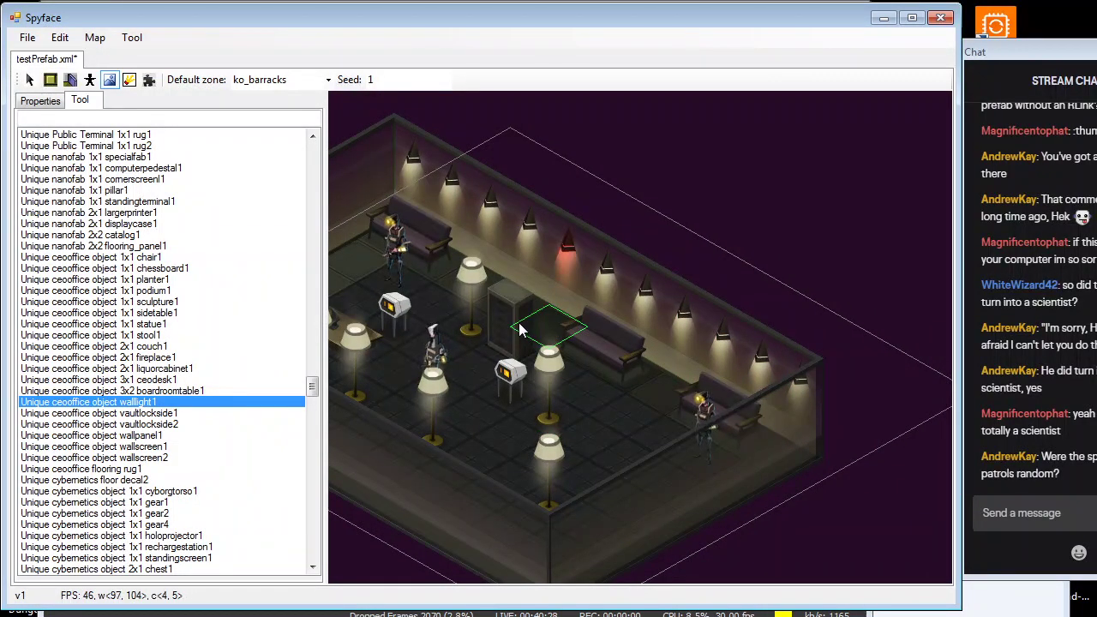
middle_drag(442, 263, 539, 243)
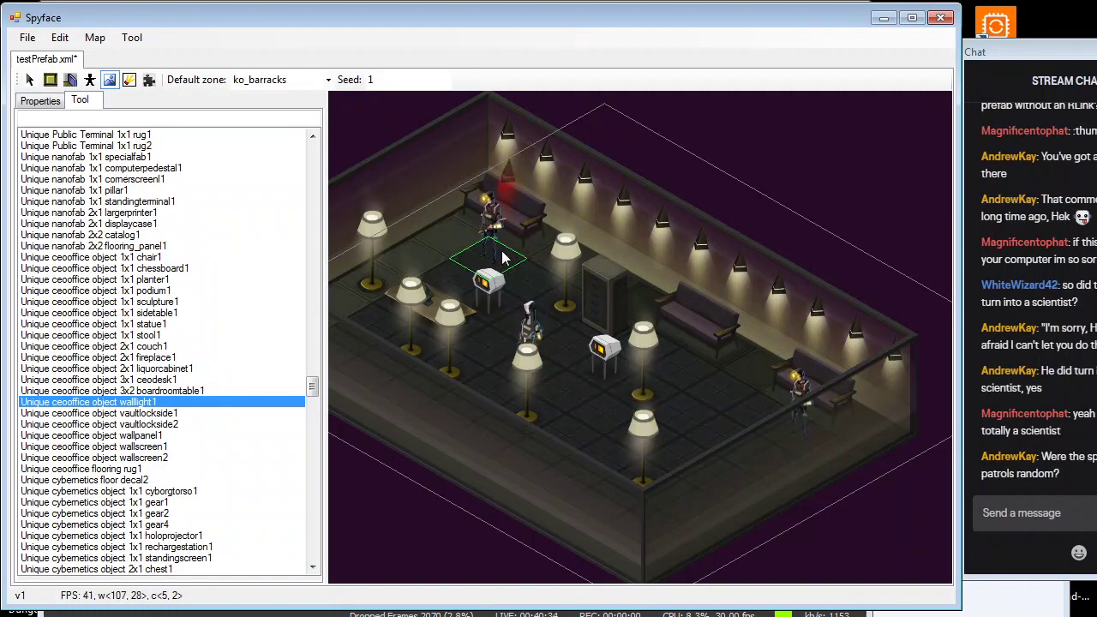
click(25, 41)
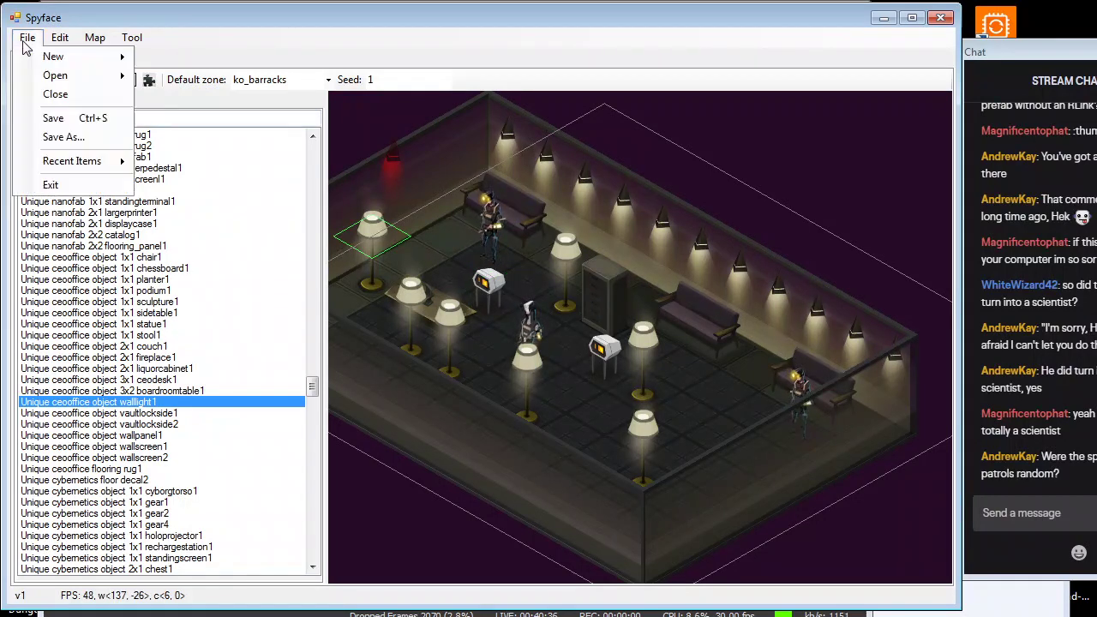
click(58, 123)
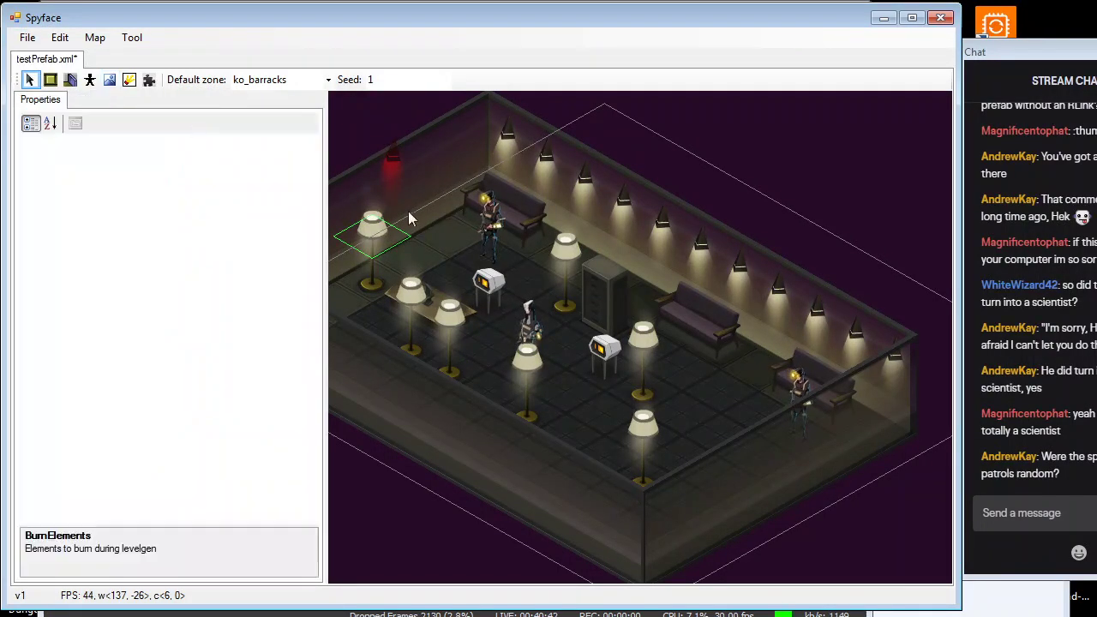
Select the ko_specops guard in front of the back couch and examine its tile and unit properties
click(497, 257)
click(497, 257)
scroll(140, 432, down, 1)
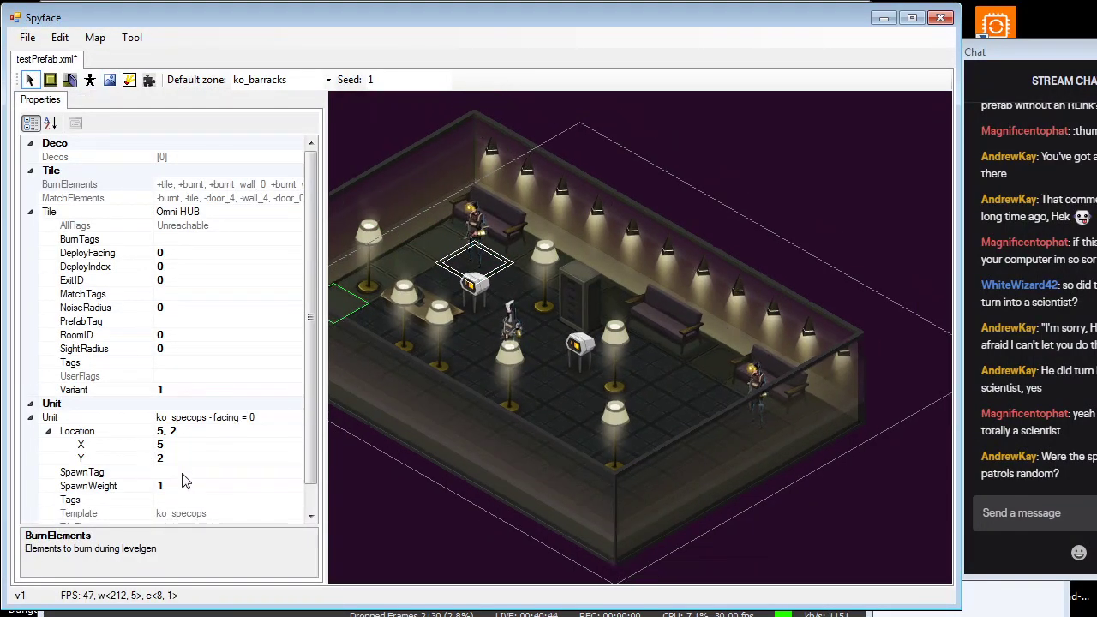
scroll(183, 475, up, 2)
drag(312, 451, 309, 507)
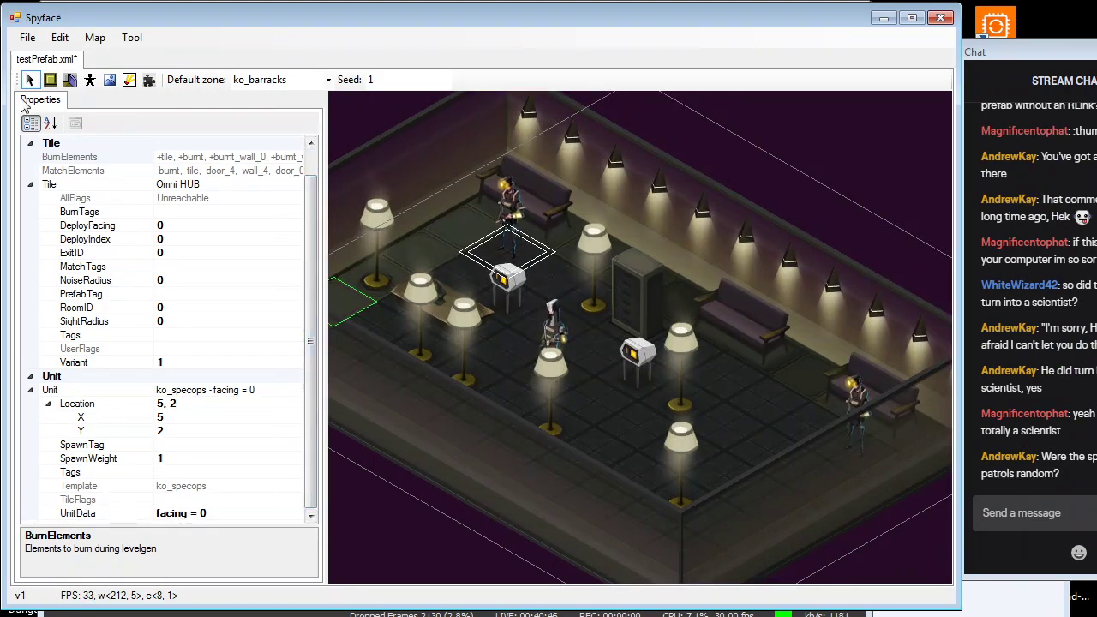
Save the prefab and open the map vault3_fix.xml from the prefabs/done_prefabs/shared folder
click(27, 37)
click(52, 116)
click(28, 37)
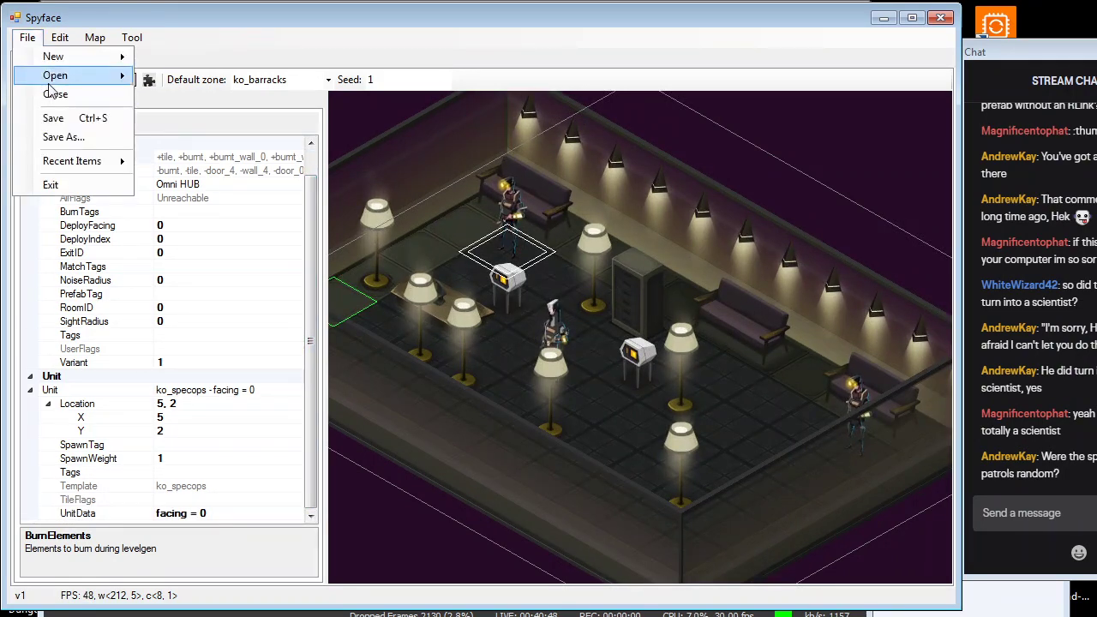
mouse_move(44, 76)
click(174, 164)
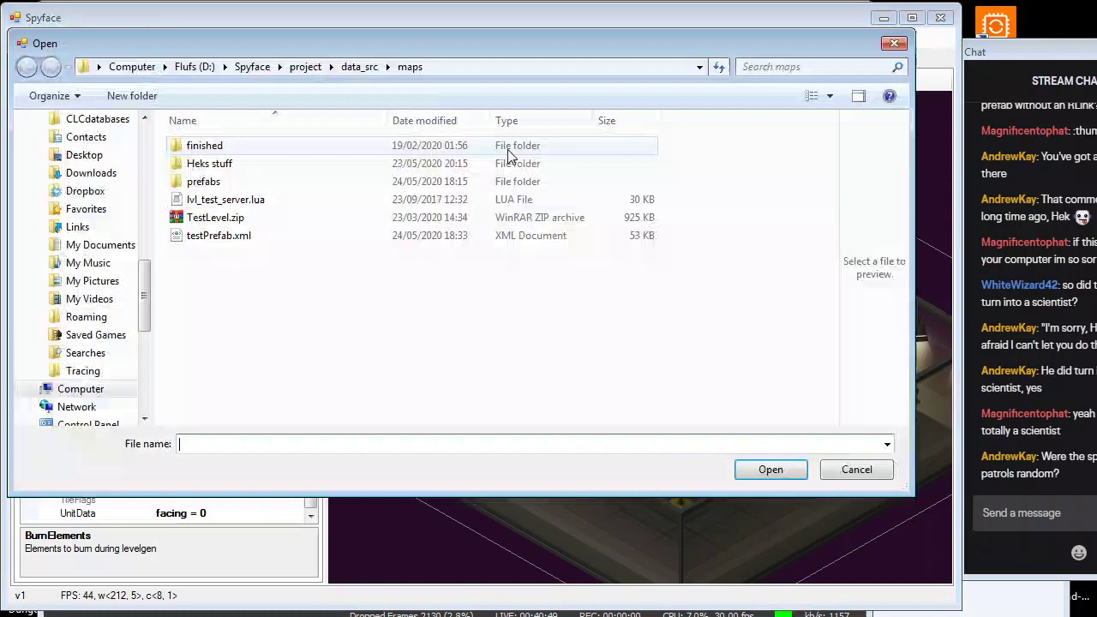
double_click(206, 180)
double_click(219, 147)
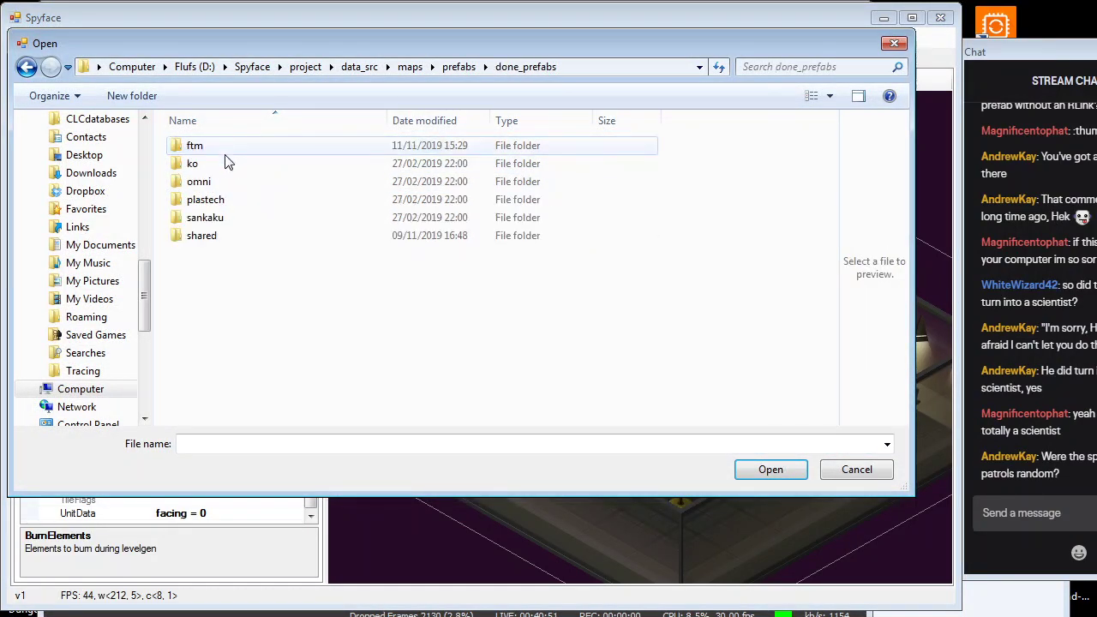
double_click(231, 235)
scroll(299, 335, down, 15)
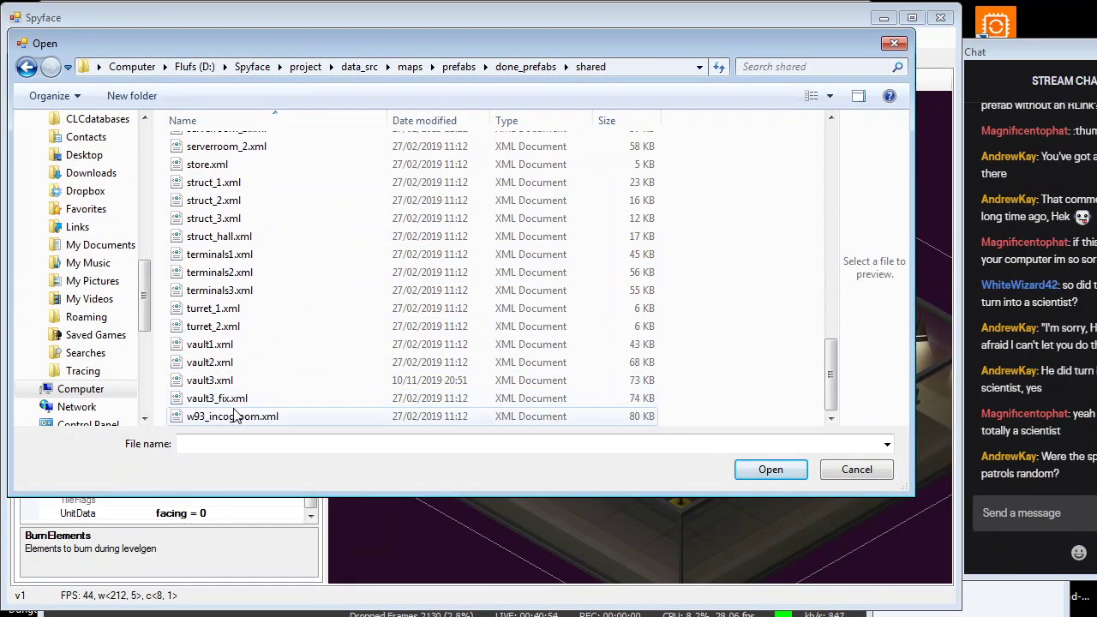
click(264, 403)
click(771, 474)
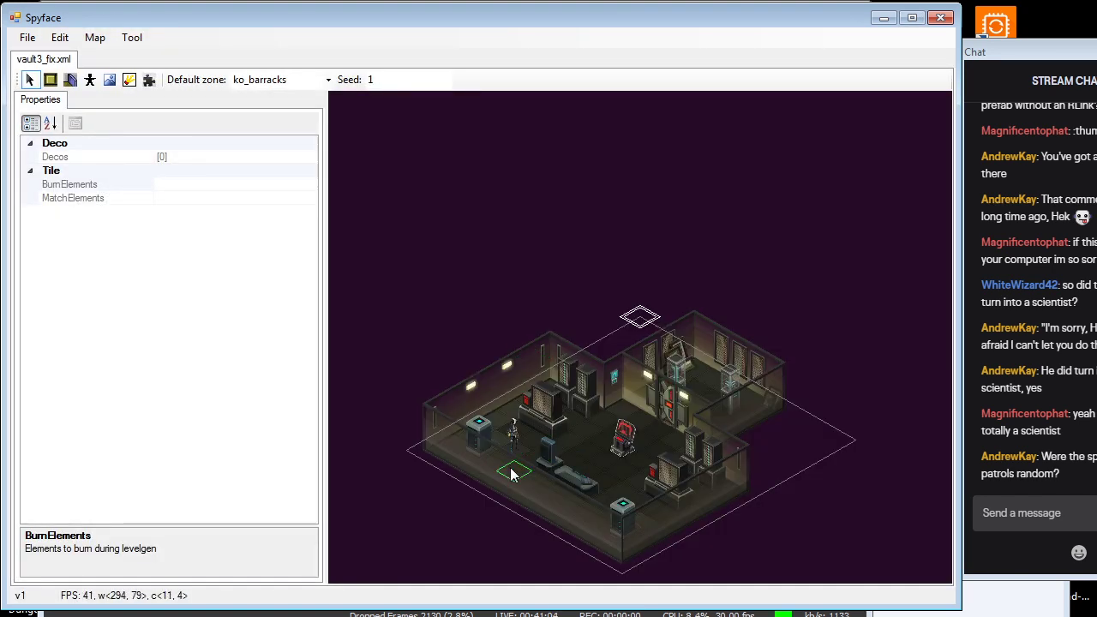
Select the important_guard unit standing in the vault room and bring its Unit and Patrol properties into view
scroll(511, 474, up, 5)
click(548, 374)
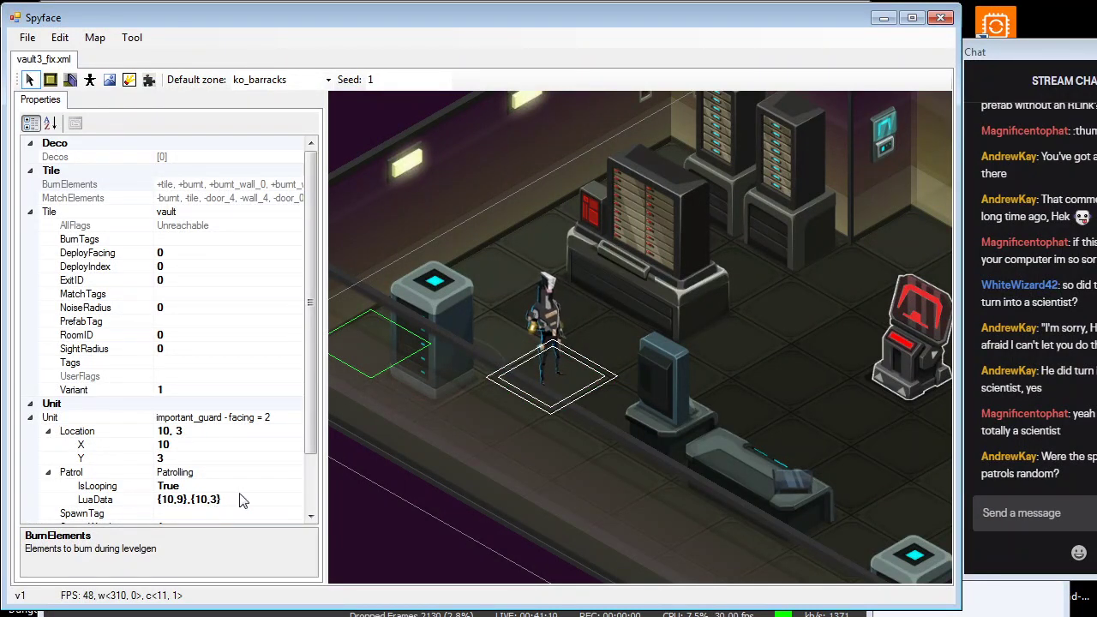
scroll(214, 492, down, 1)
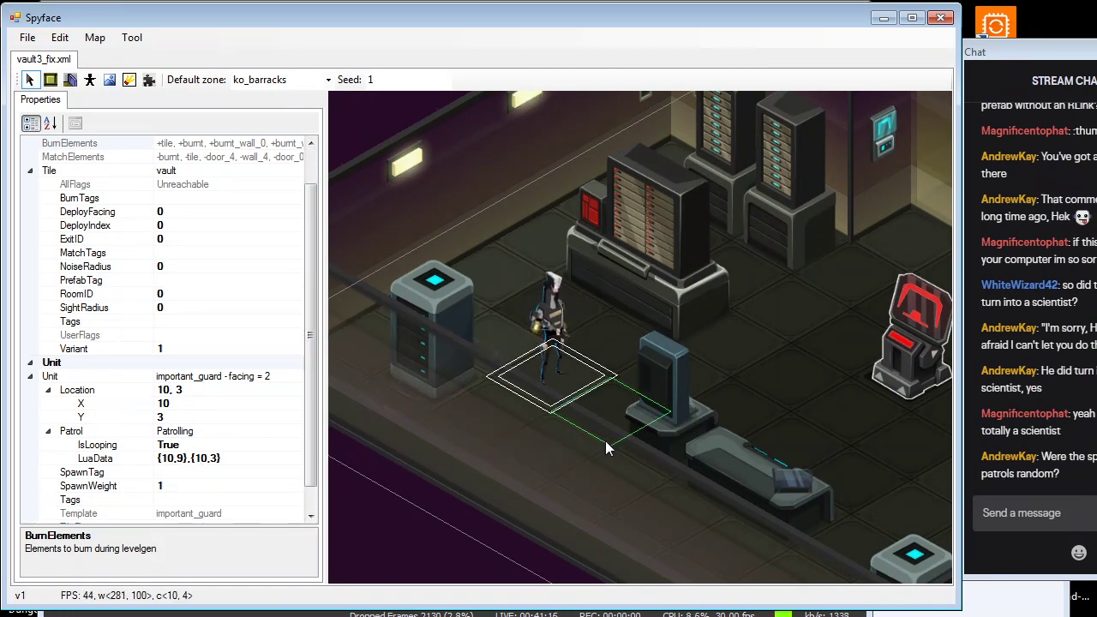
middle_drag(607, 443, 545, 381)
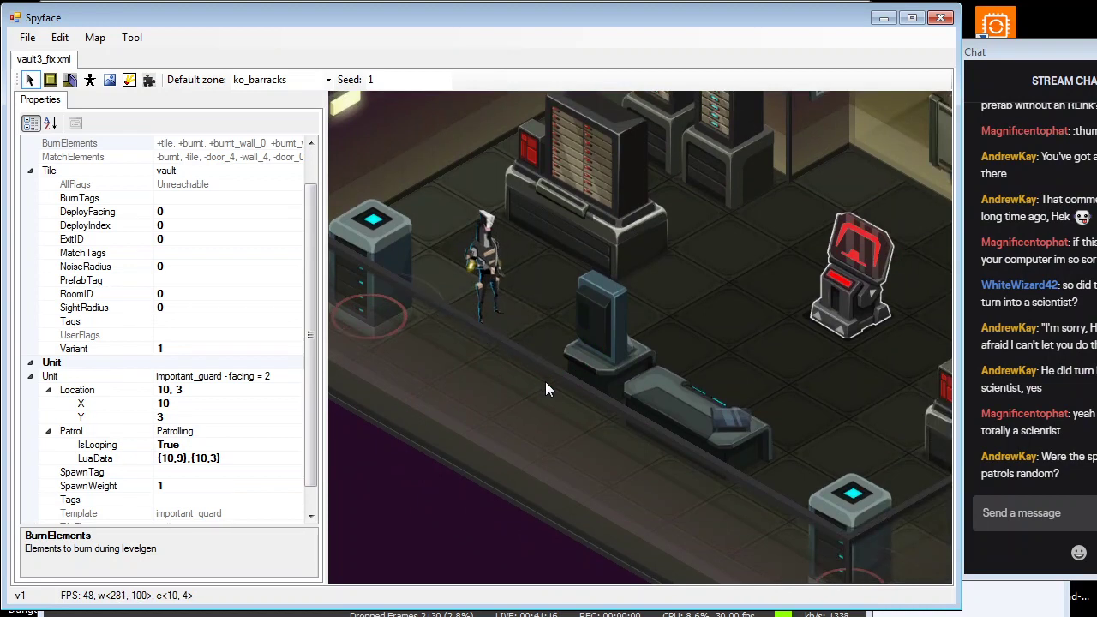
Examine the guard's patrol waypoints in LuaData against its location in the vault
click(199, 458)
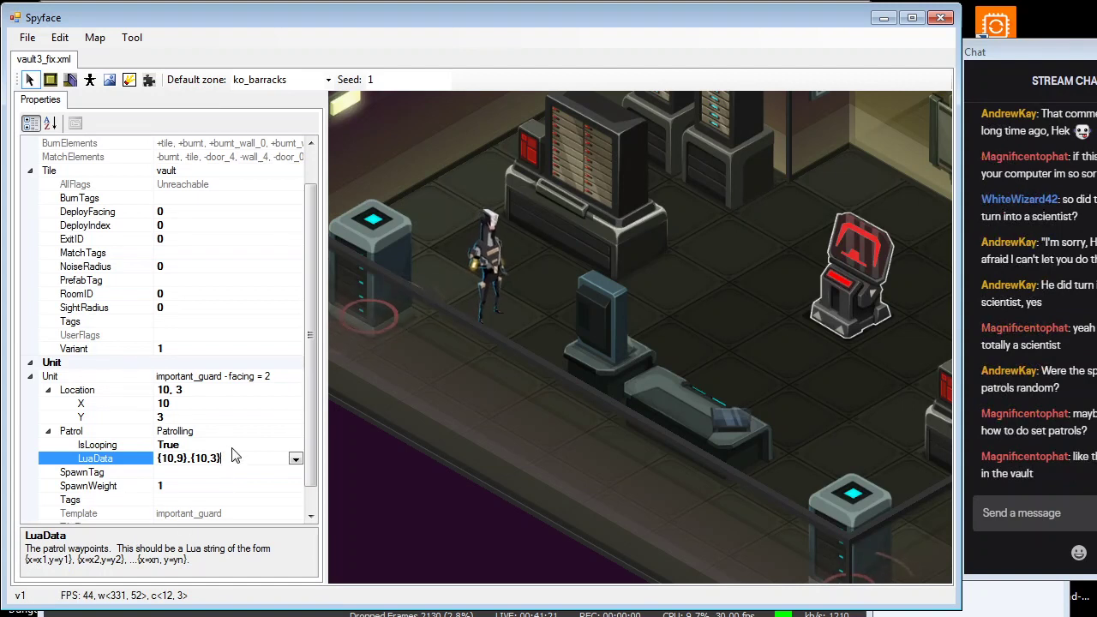
middle_drag(512, 307, 462, 270)
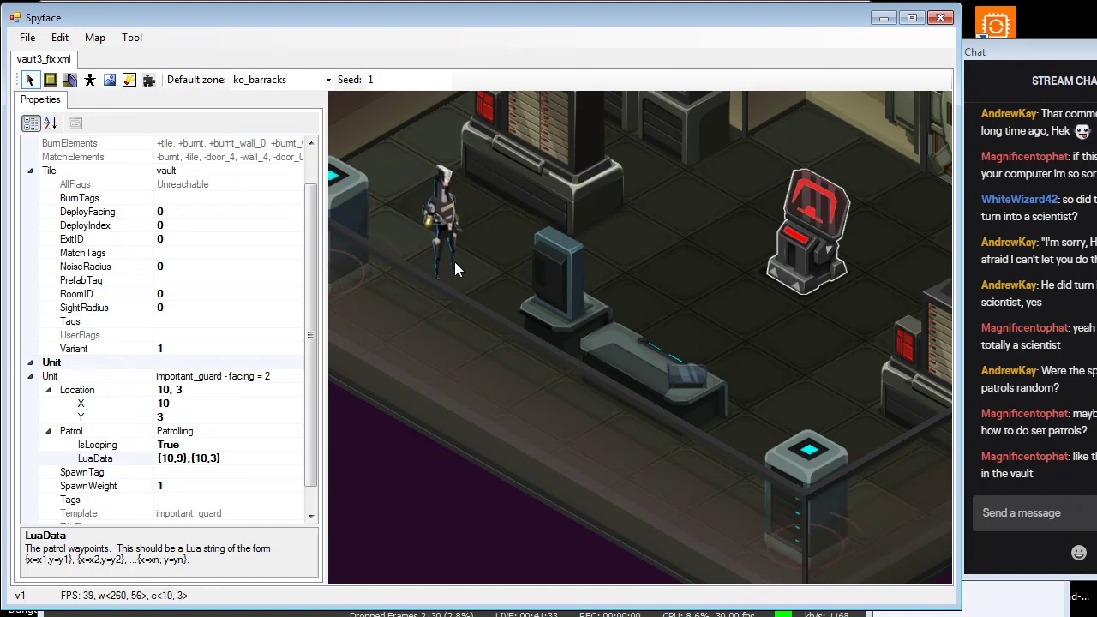
middle_drag(480, 285, 474, 278)
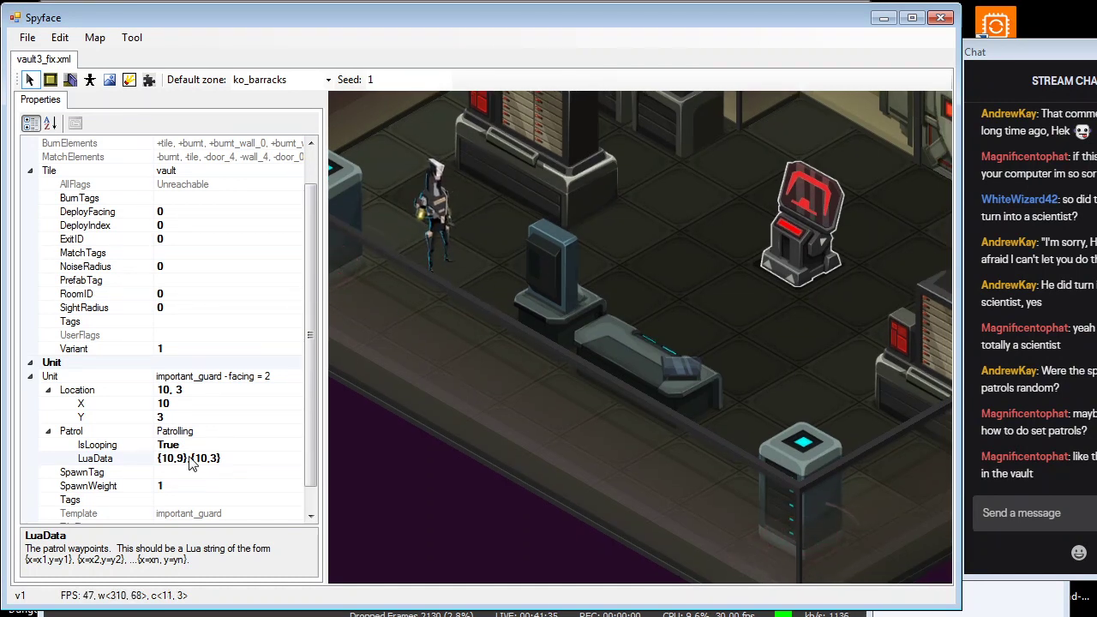
click(95, 458)
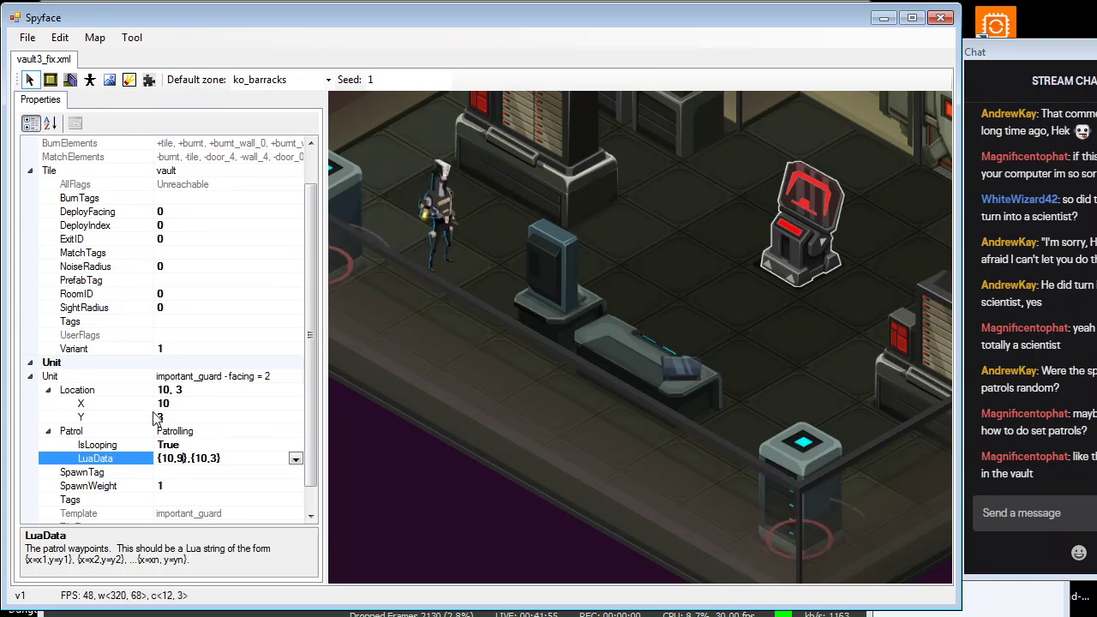
click(449, 251)
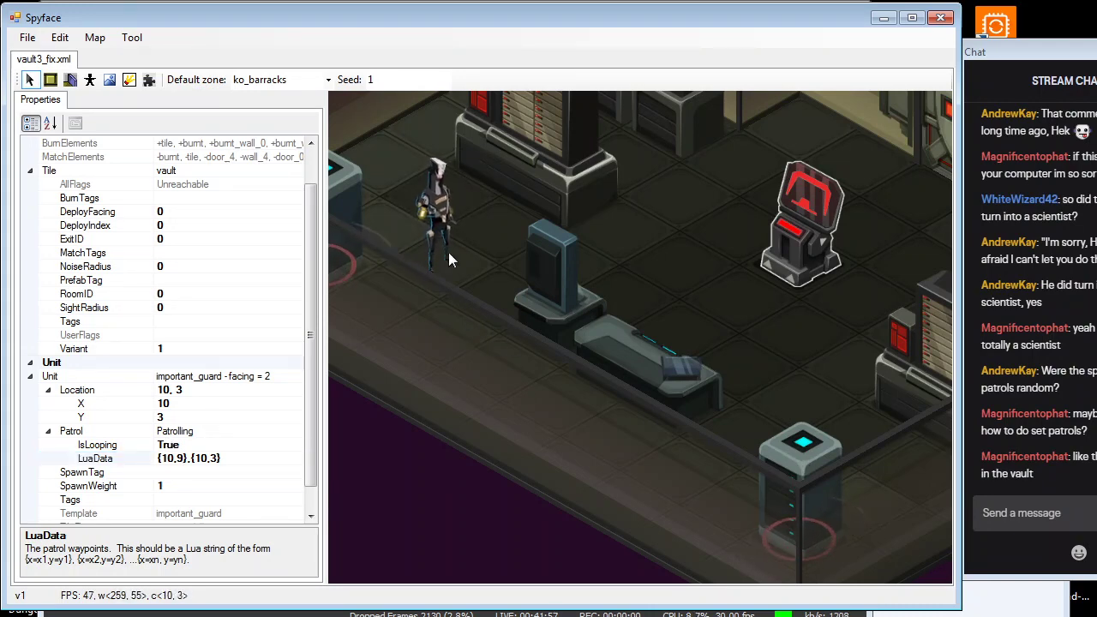
Switch to Snipping Tool and capture the guard's Unit properties, including its Location and Patrol settings
scroll(448, 252, down, 2)
click(27, 38)
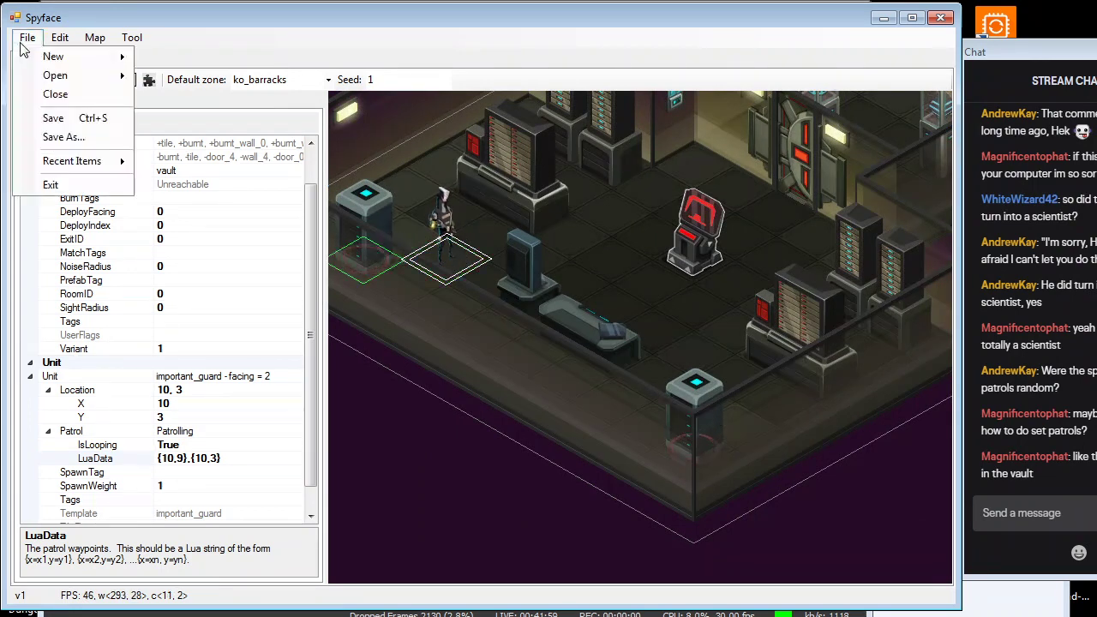
mouse_move(72, 77)
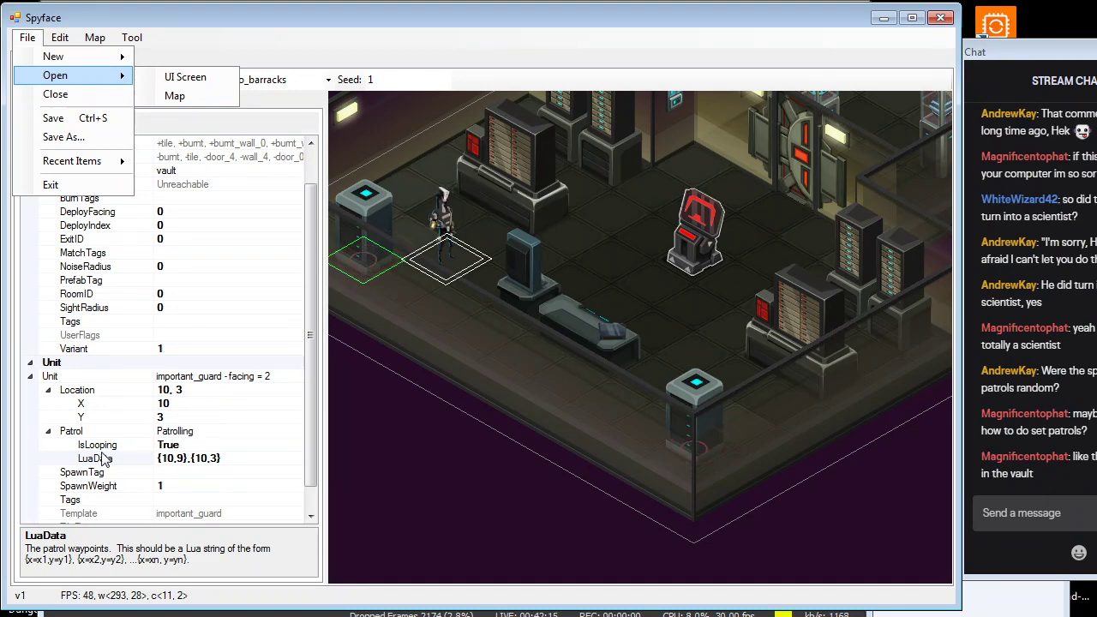
click(416, 419)
key(super)
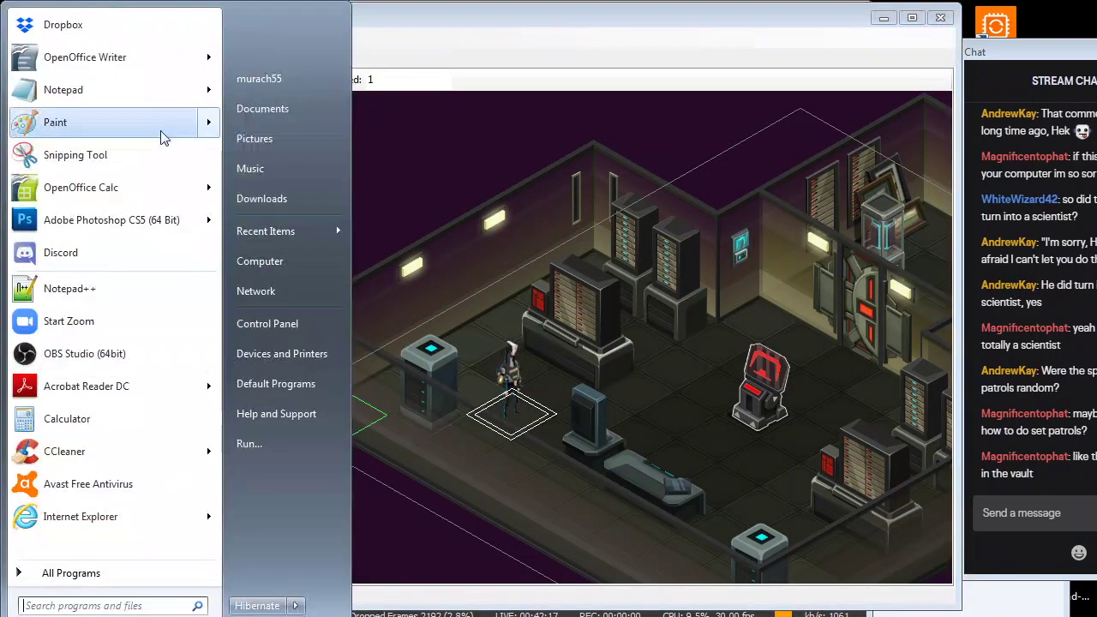
click(128, 165)
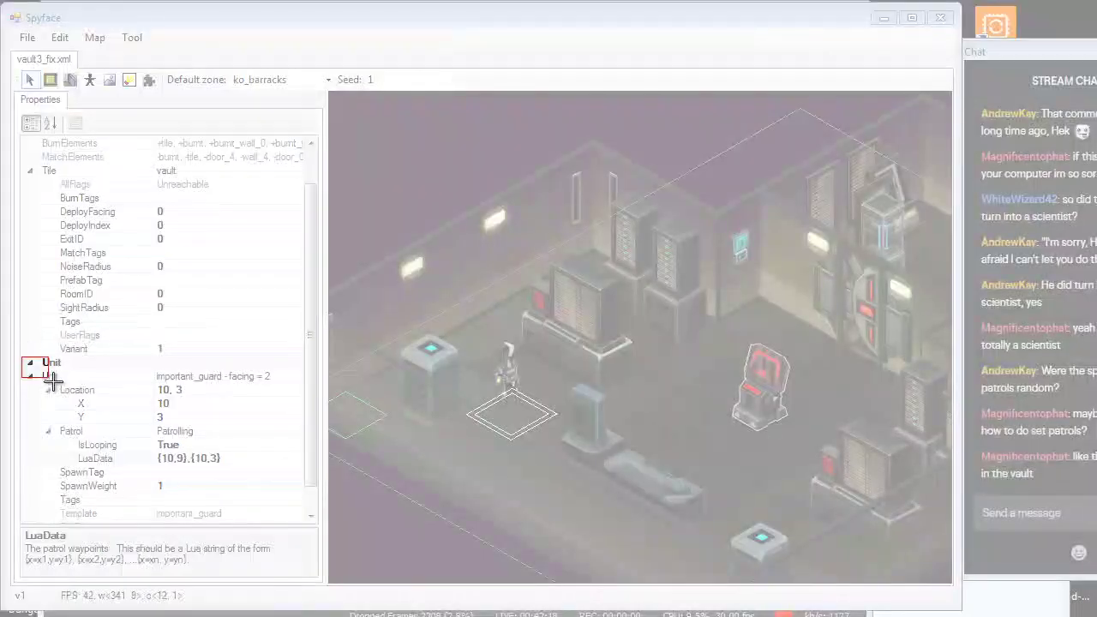
drag(21, 358, 326, 501)
click(586, 467)
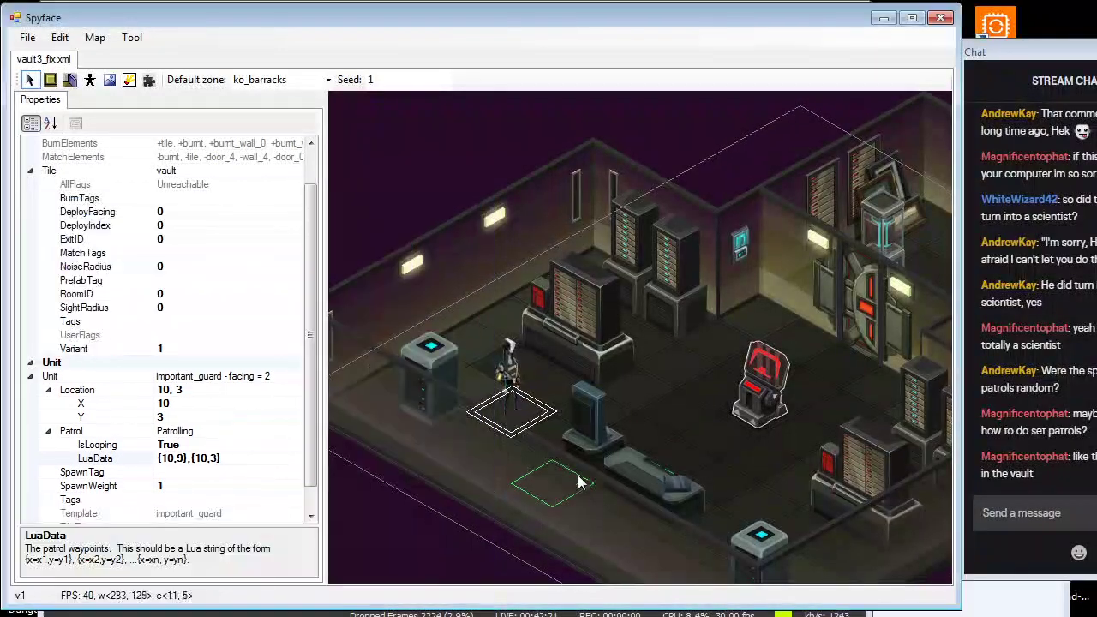
Start opening another map and browse to the prefabs/done_prefabs/shared folder
click(25, 39)
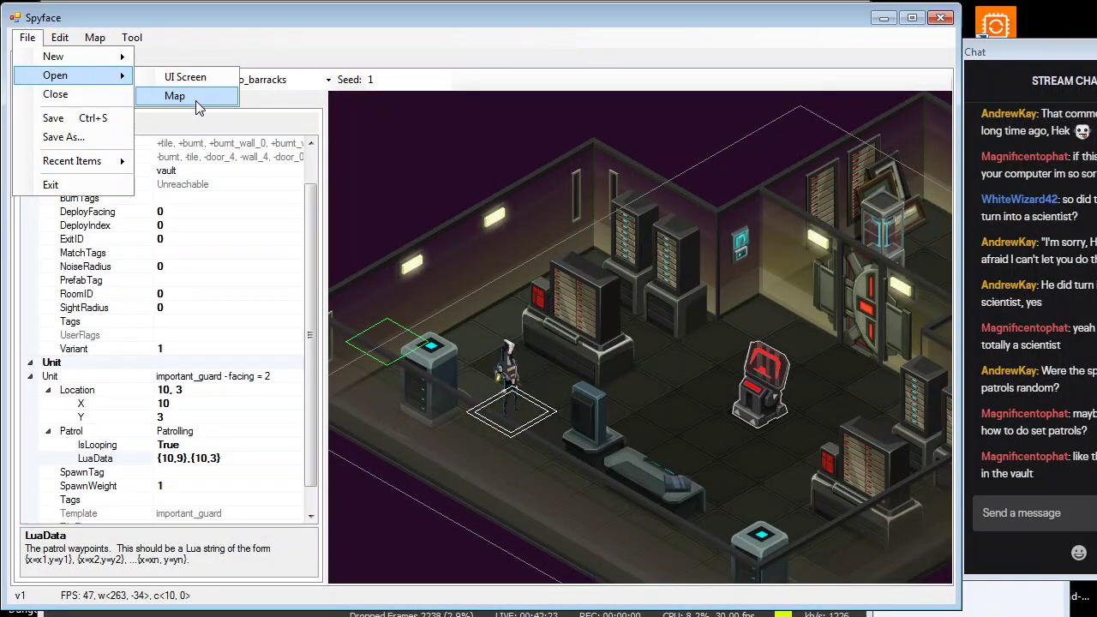
click(182, 96)
double_click(214, 180)
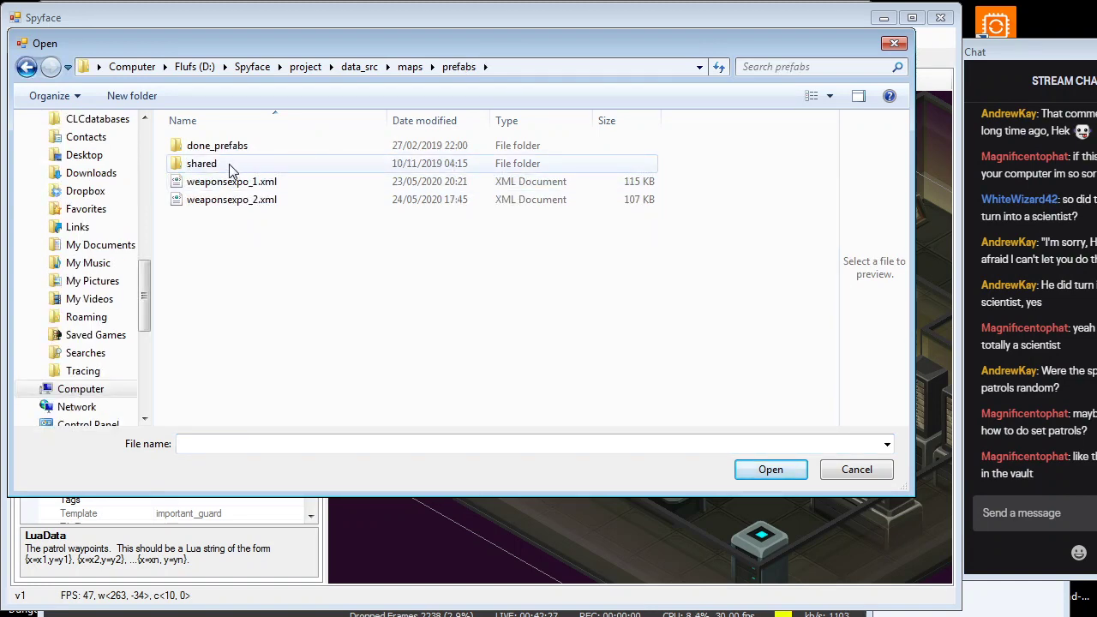
double_click(225, 164)
click(446, 73)
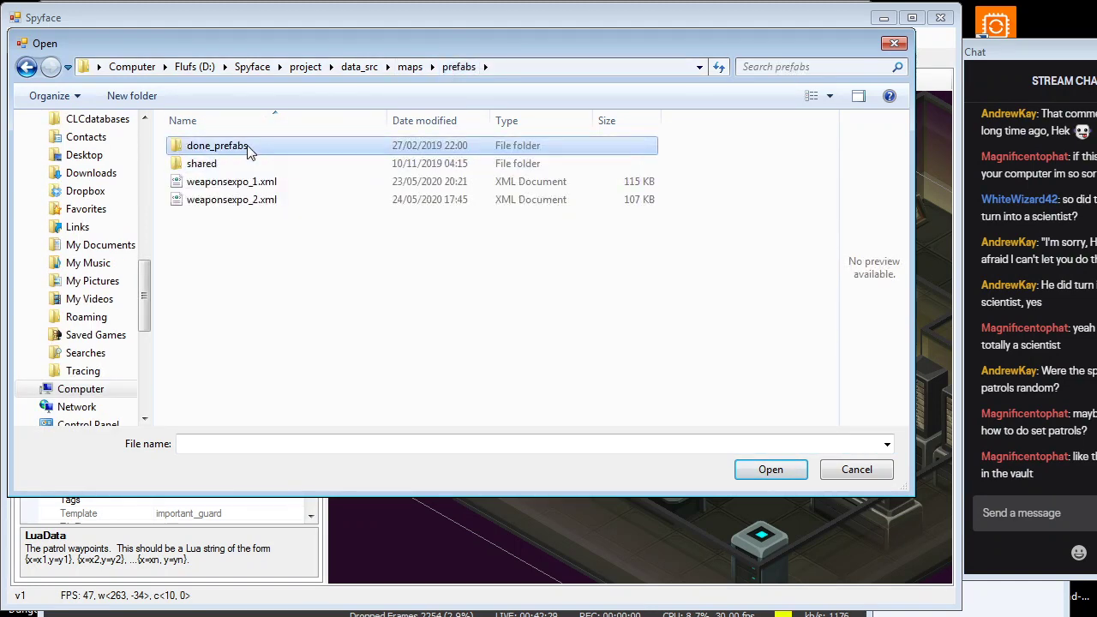
double_click(252, 147)
double_click(225, 240)
Find ceooffice3.xml among the shared done_prefabs maps and open it
scroll(266, 215, down, 10)
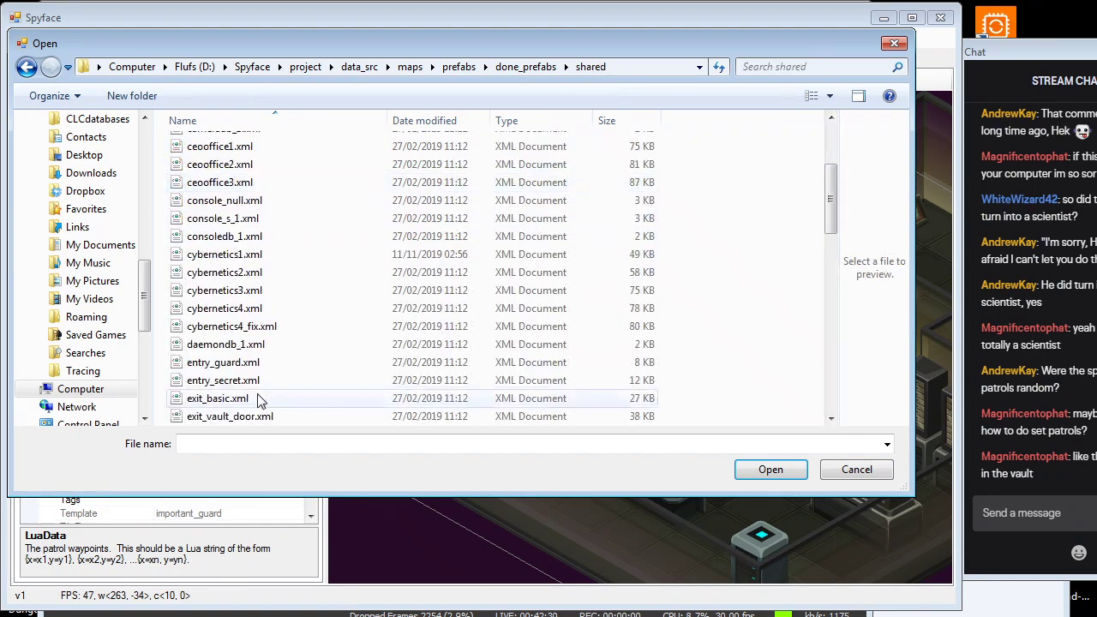
scroll(279, 306, down, 2)
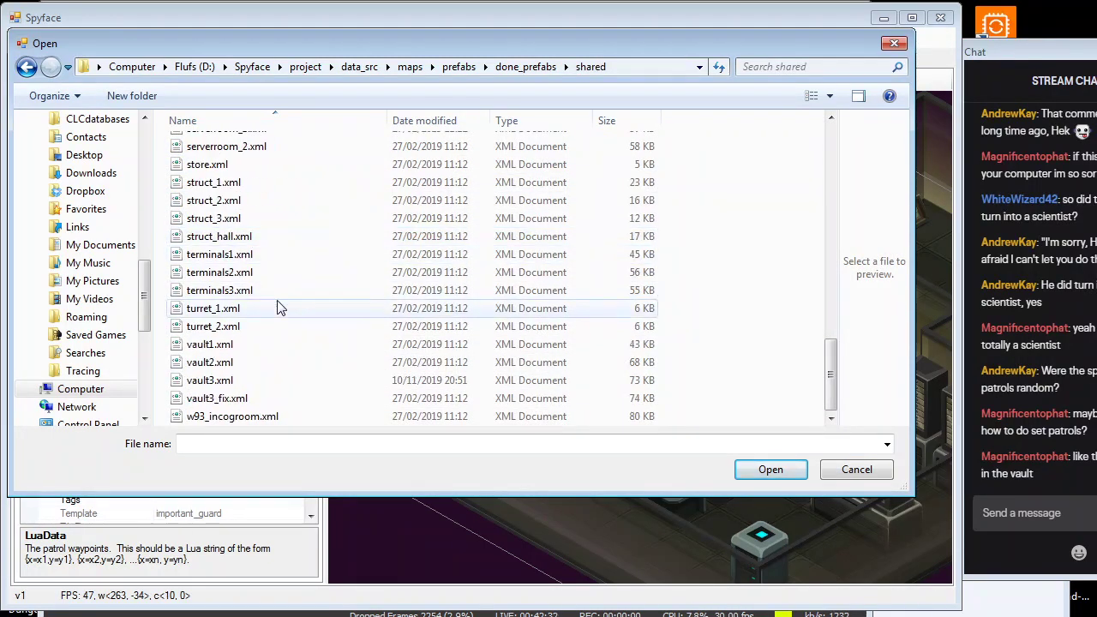
scroll(275, 331, up, 8)
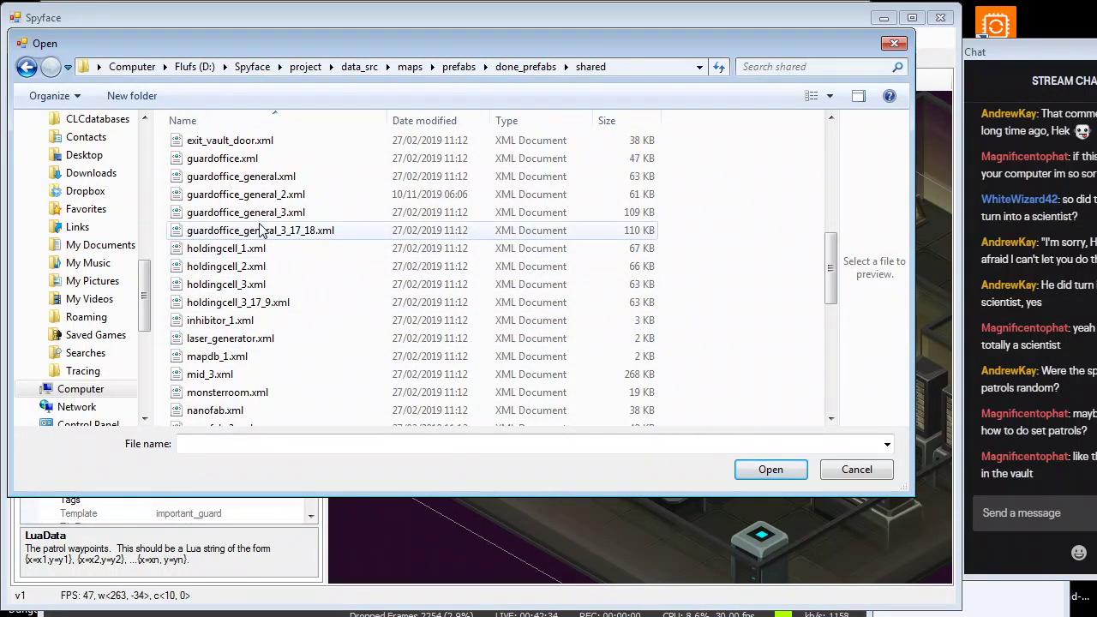
scroll(348, 206, down, 4)
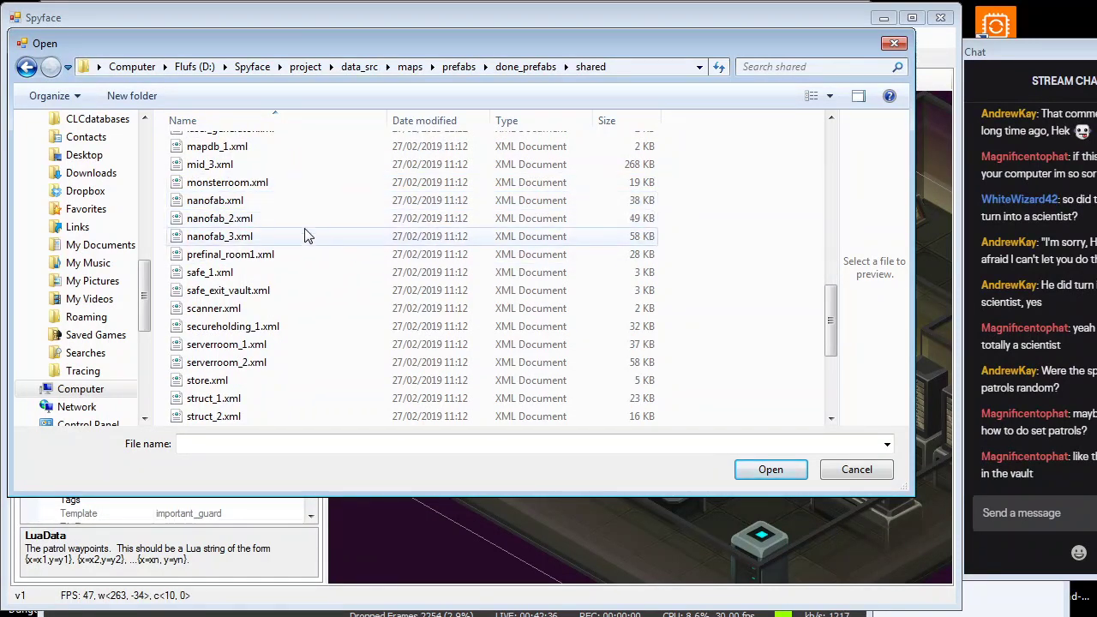
scroll(306, 232, up, 3)
scroll(294, 218, up, 5)
scroll(276, 232, up, 3)
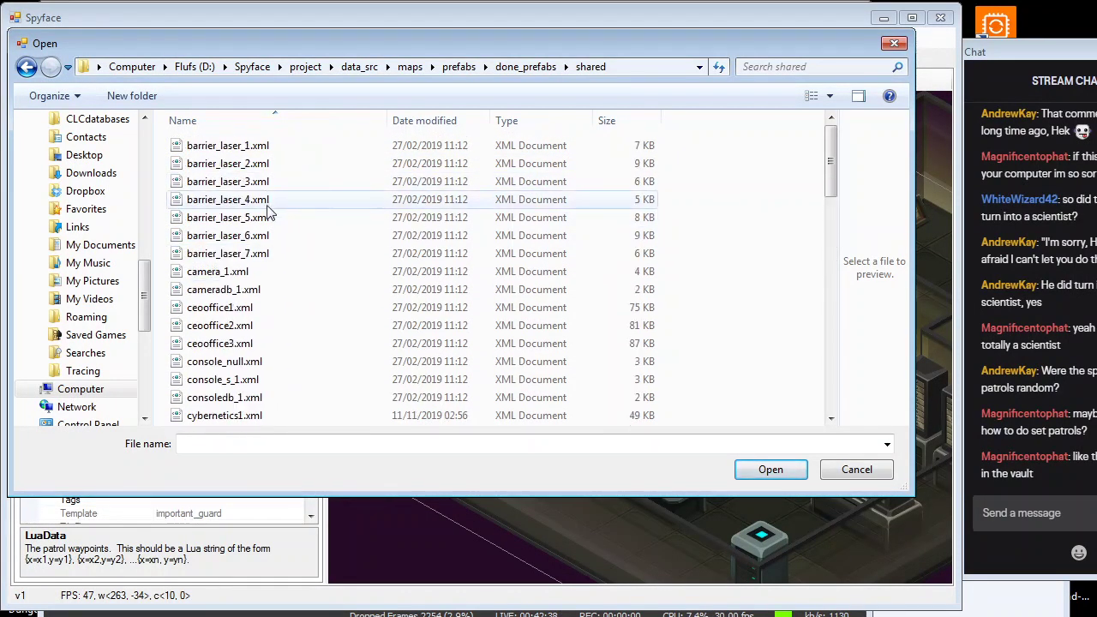
scroll(277, 218, down, 9)
scroll(274, 237, down, 6)
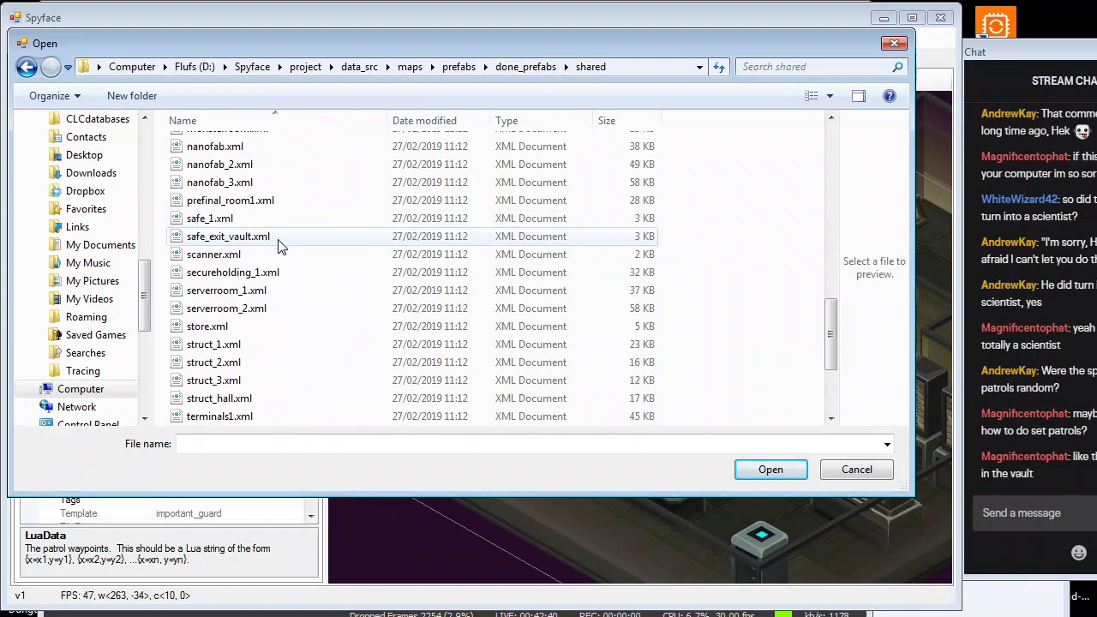
scroll(257, 258, up, 2)
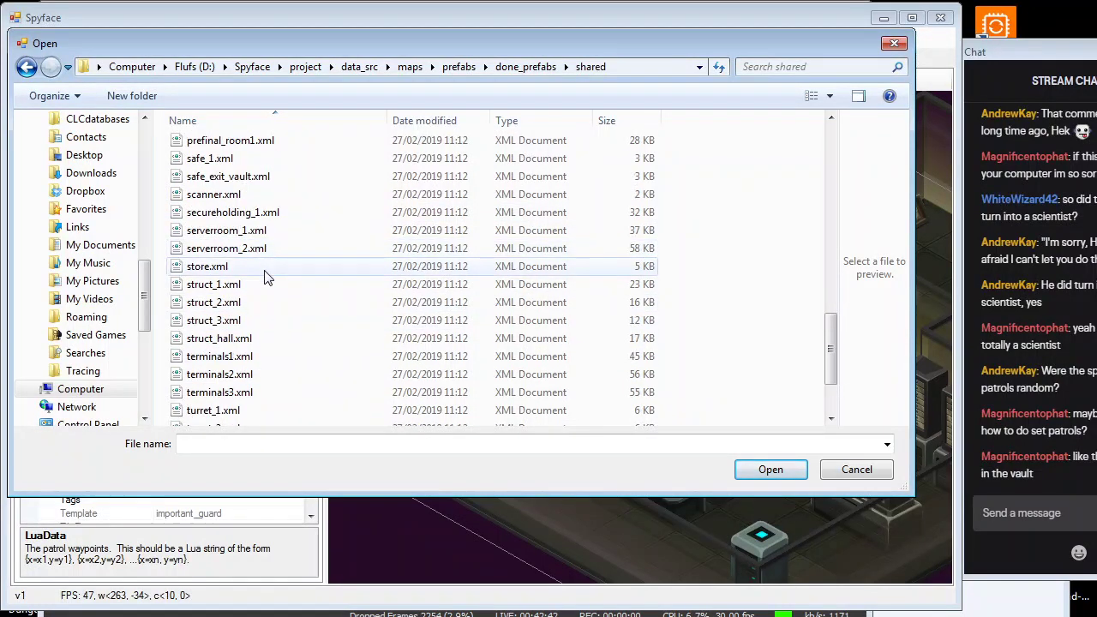
scroll(266, 279, up, 6)
scroll(276, 315, up, 7)
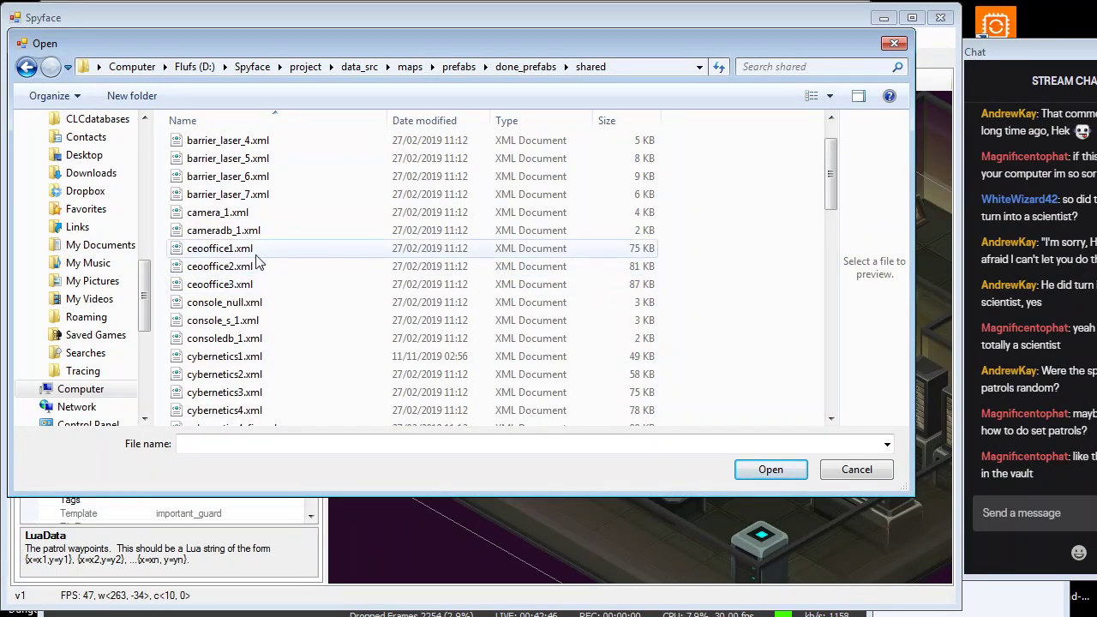
click(240, 286)
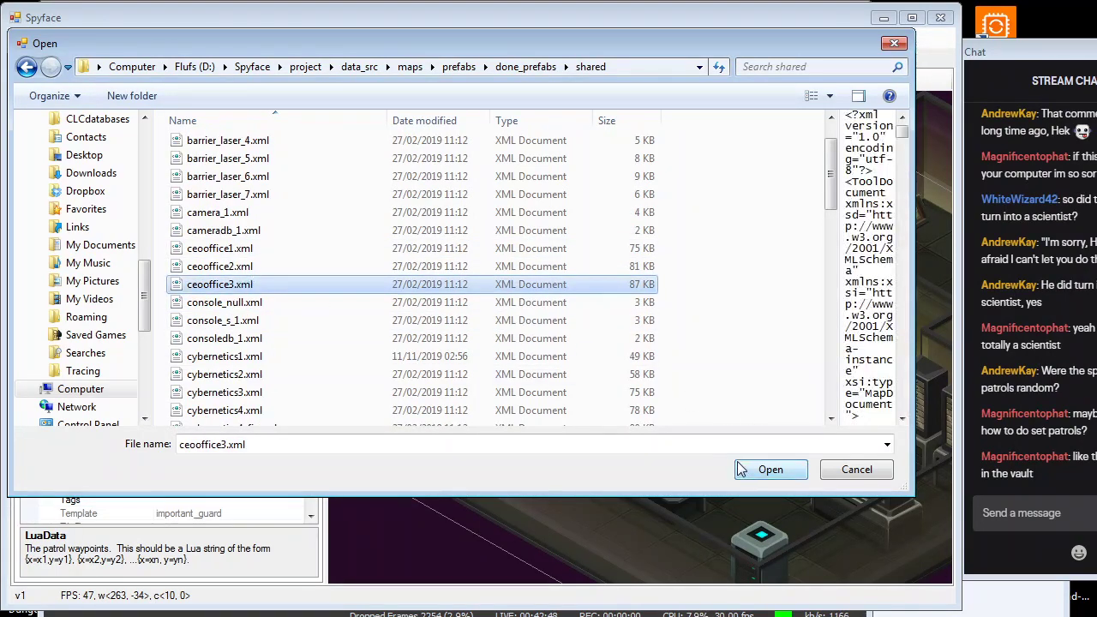
click(765, 470)
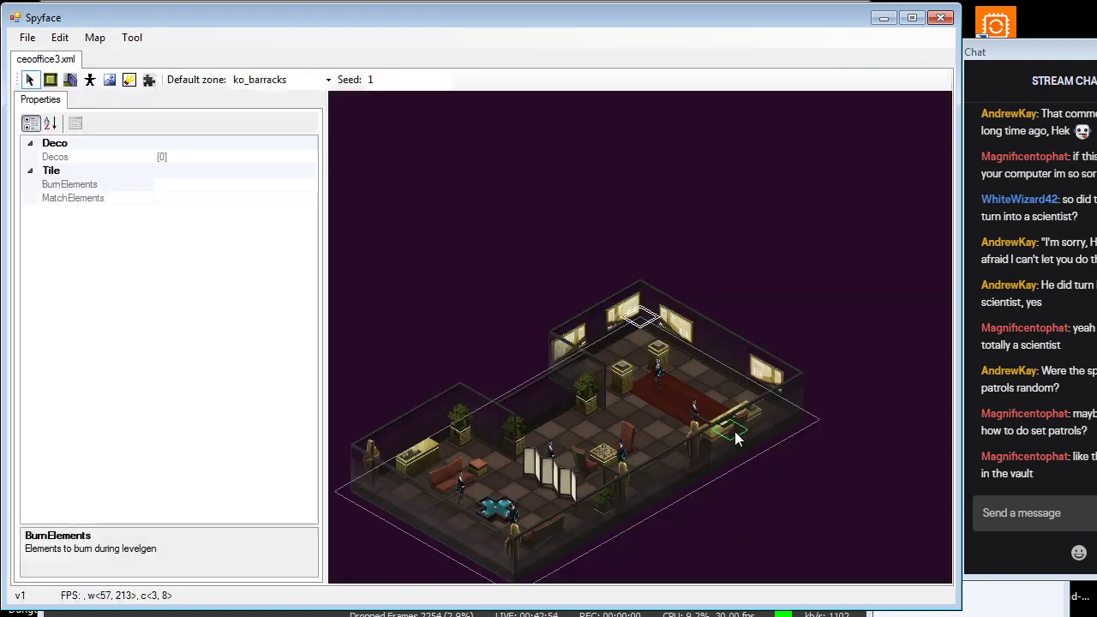
Inspect the Unit properties of the npc_business_man units on the red carpet, near the desk and beside the chess table
middle_drag(666, 392, 678, 291)
scroll(737, 274, up, 5)
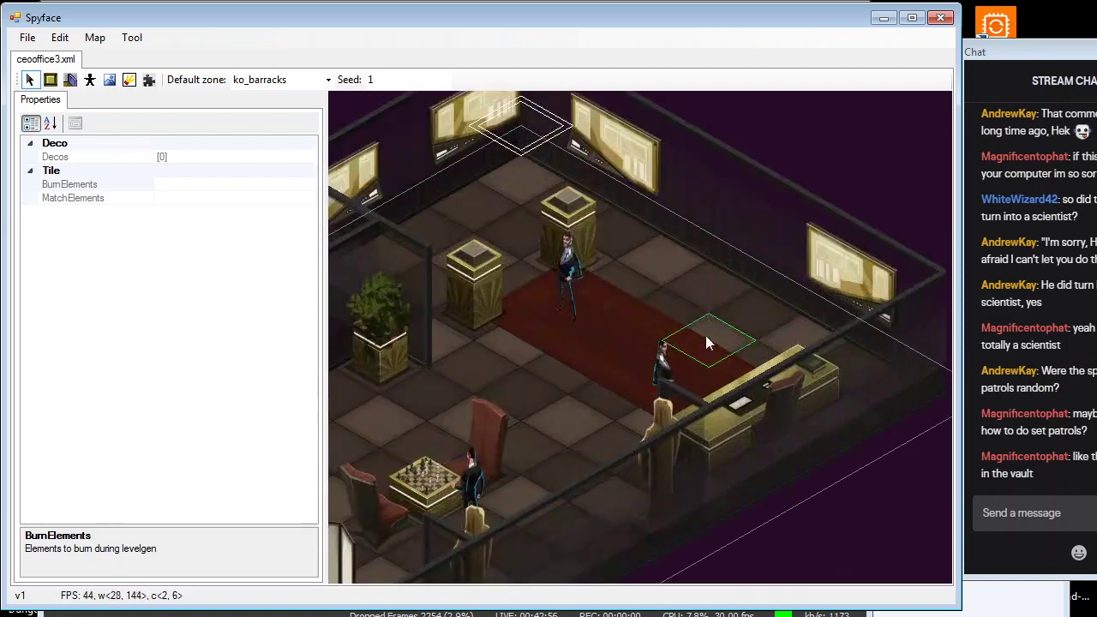
scroll(702, 331, down, 2)
middle_drag(701, 330, 830, 294)
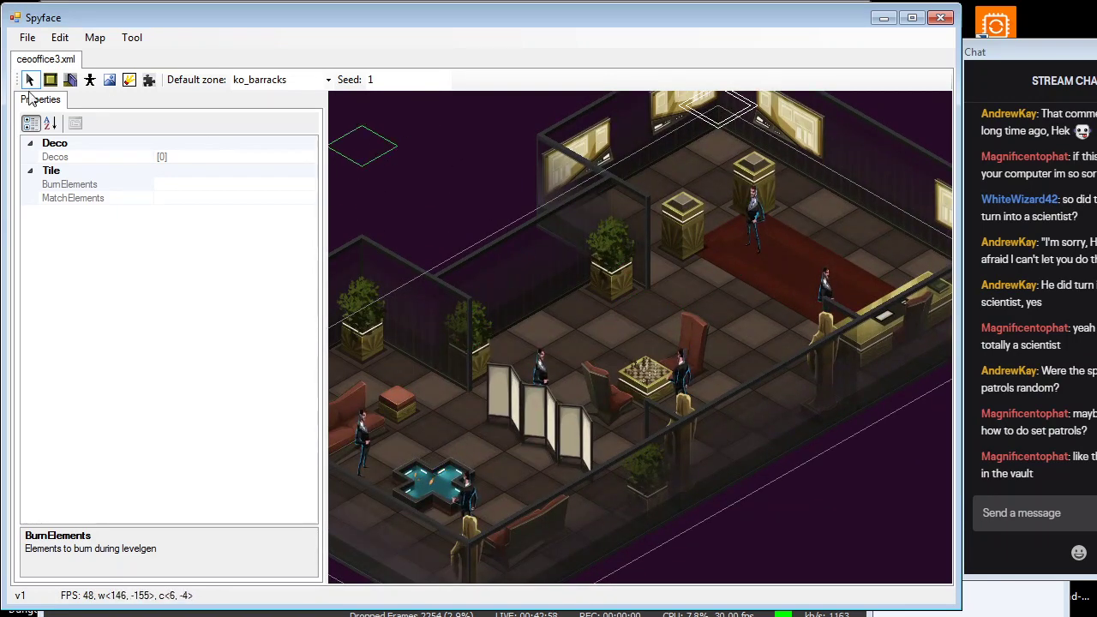
click(772, 261)
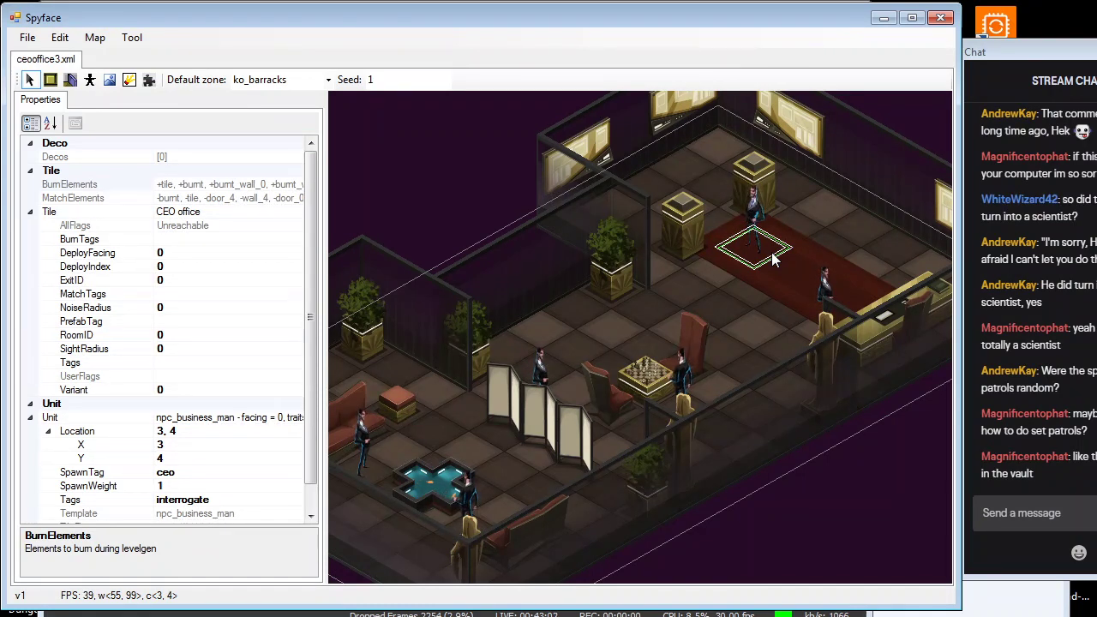
click(825, 333)
click(691, 419)
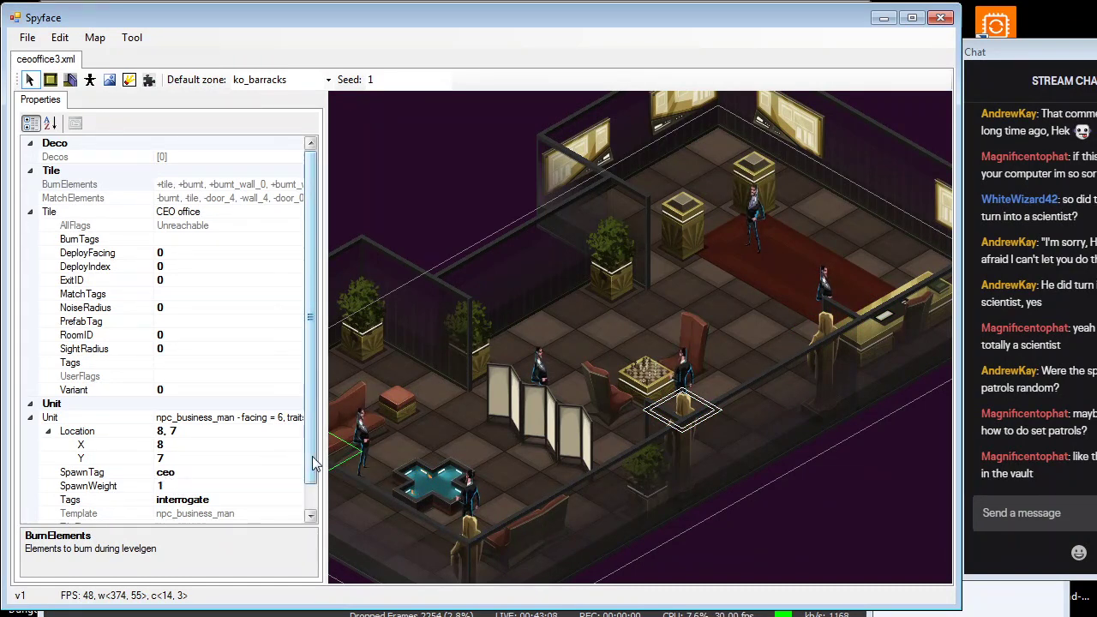
Expand the UnitData of the businessman beside the chess table and read its full facing and traits entry
scroll(314, 455, down, 1)
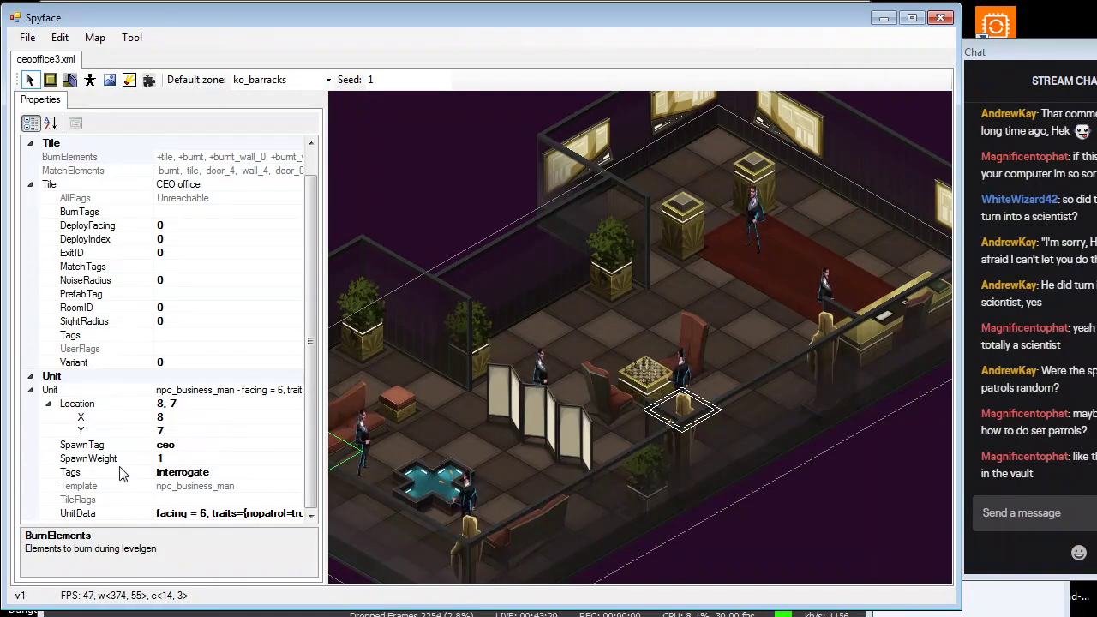
scroll(264, 522, down, 1)
click(230, 513)
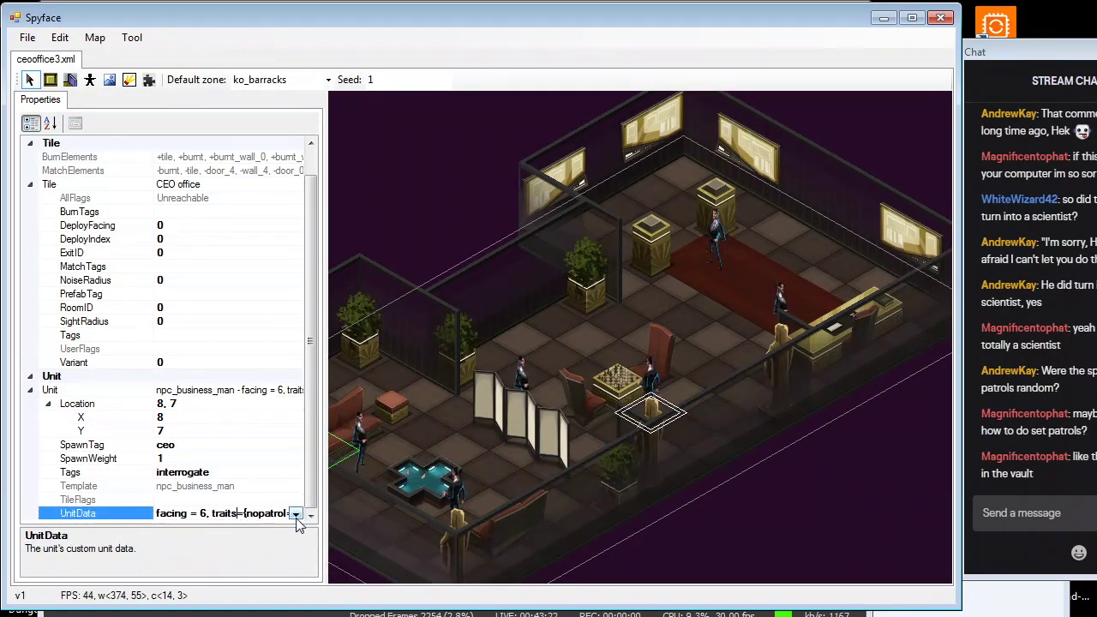
click(294, 513)
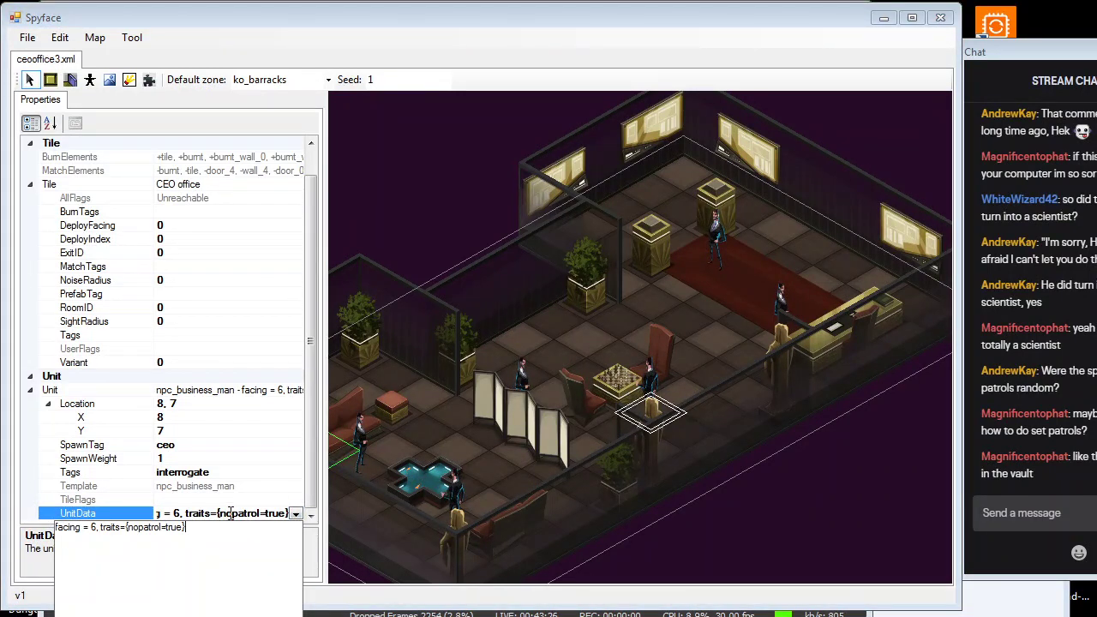
click(187, 513)
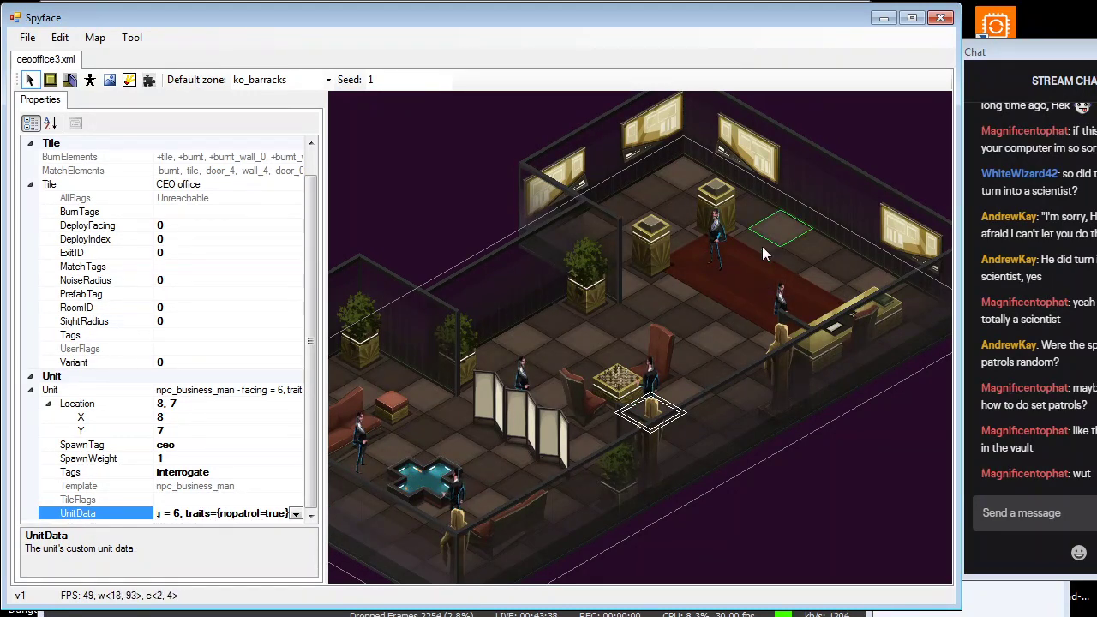
Compare the Unit location and spawn properties of the businessmen on the carpet, behind the folding screen, by the couch and by the fountain
middle_drag(730, 255, 739, 233)
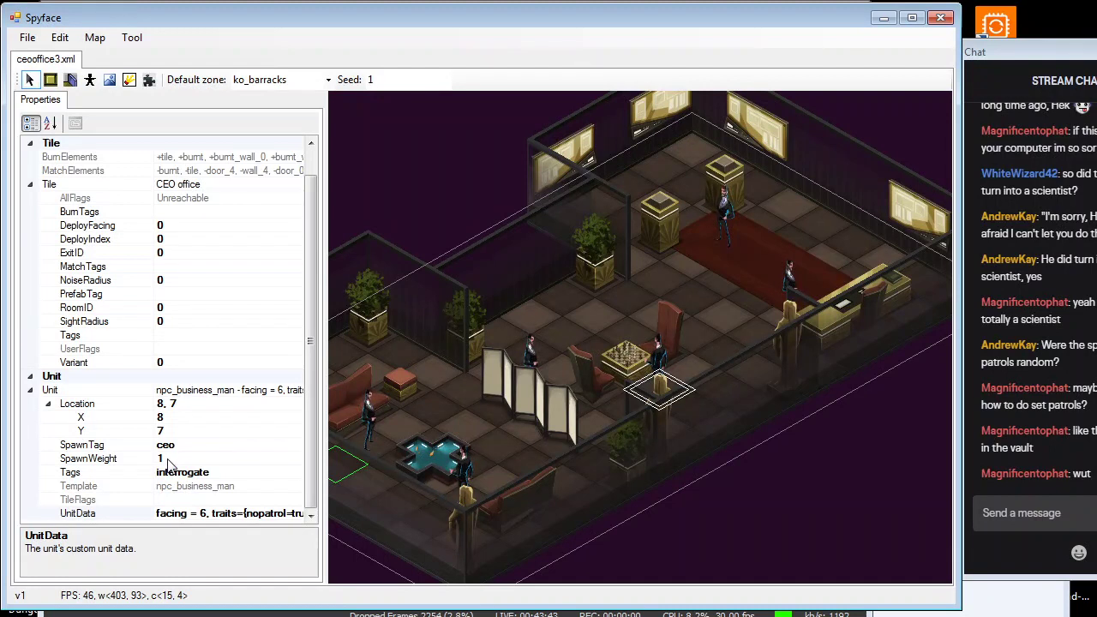
middle_drag(655, 336, 697, 260)
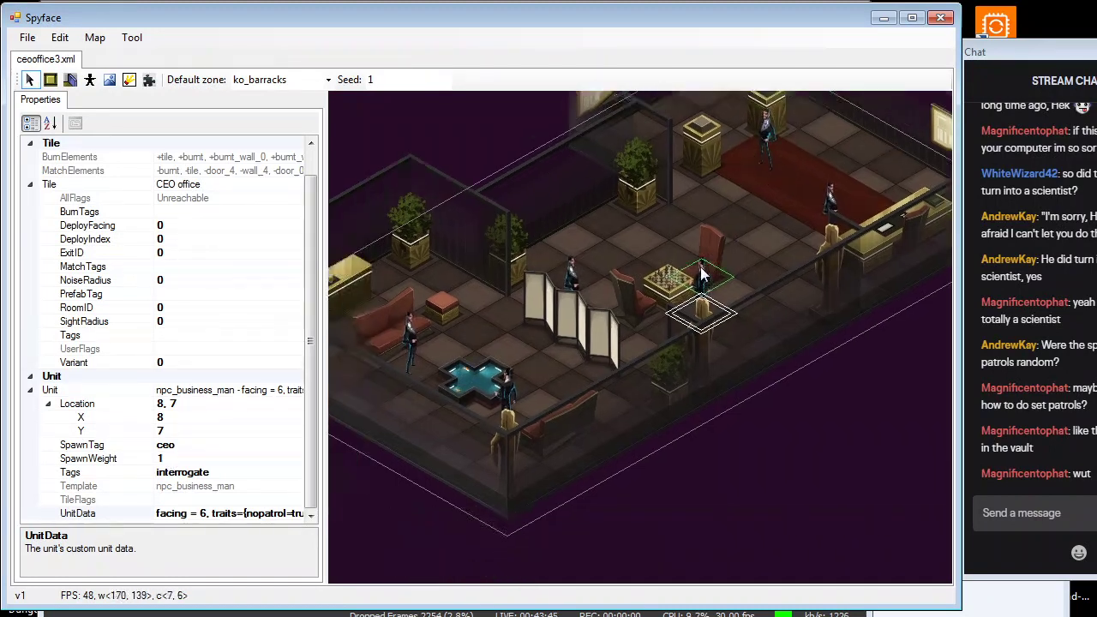
click(749, 180)
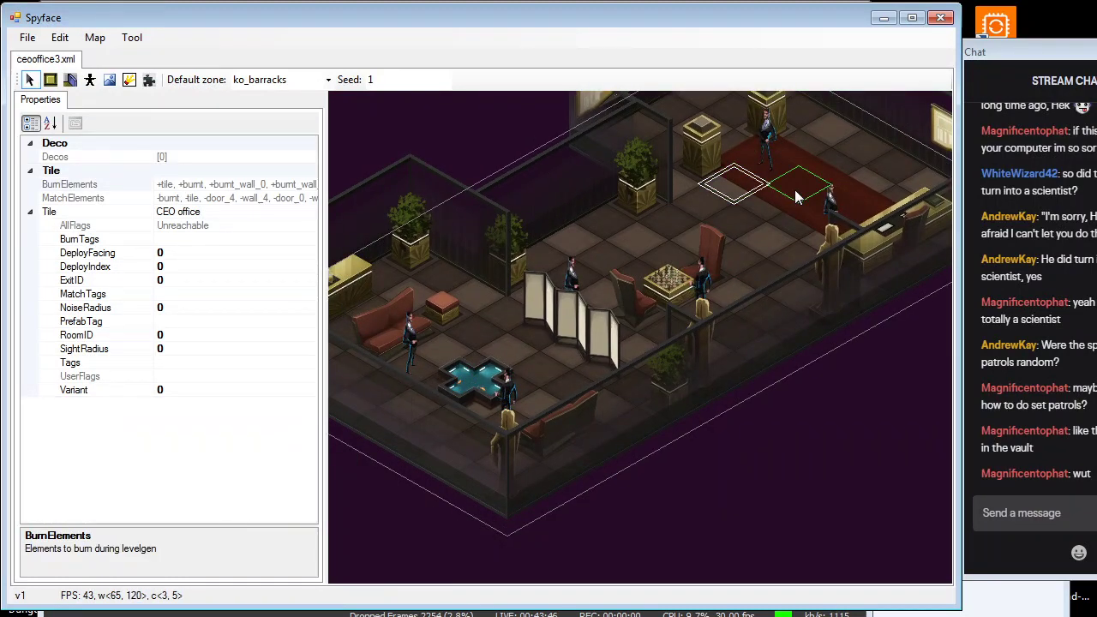
click(768, 169)
click(572, 311)
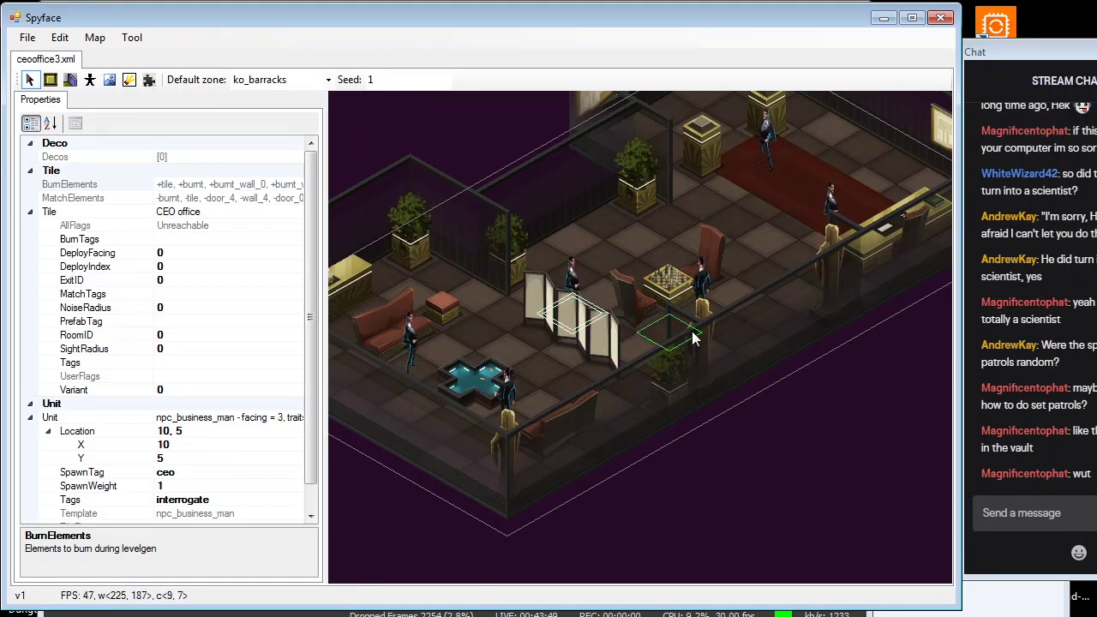
click(682, 333)
click(765, 169)
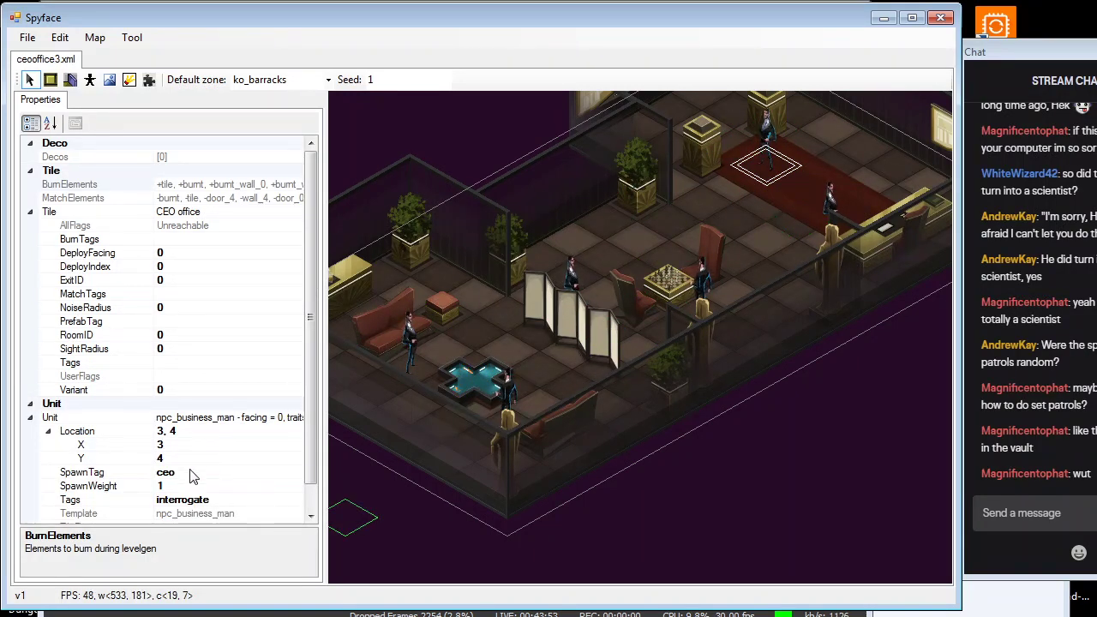
click(570, 318)
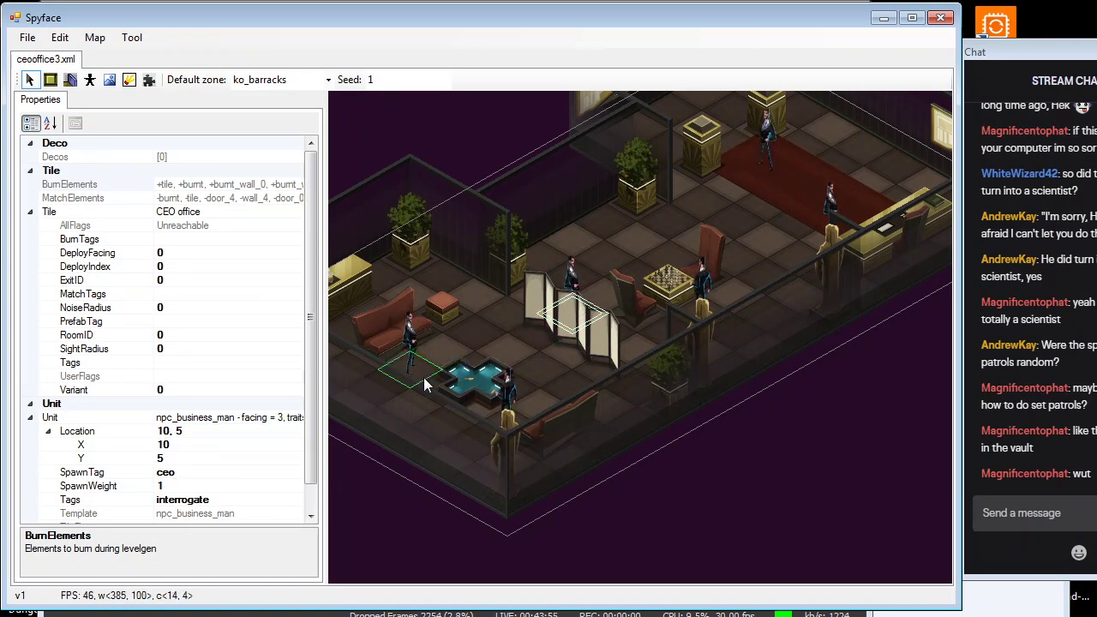
click(377, 393)
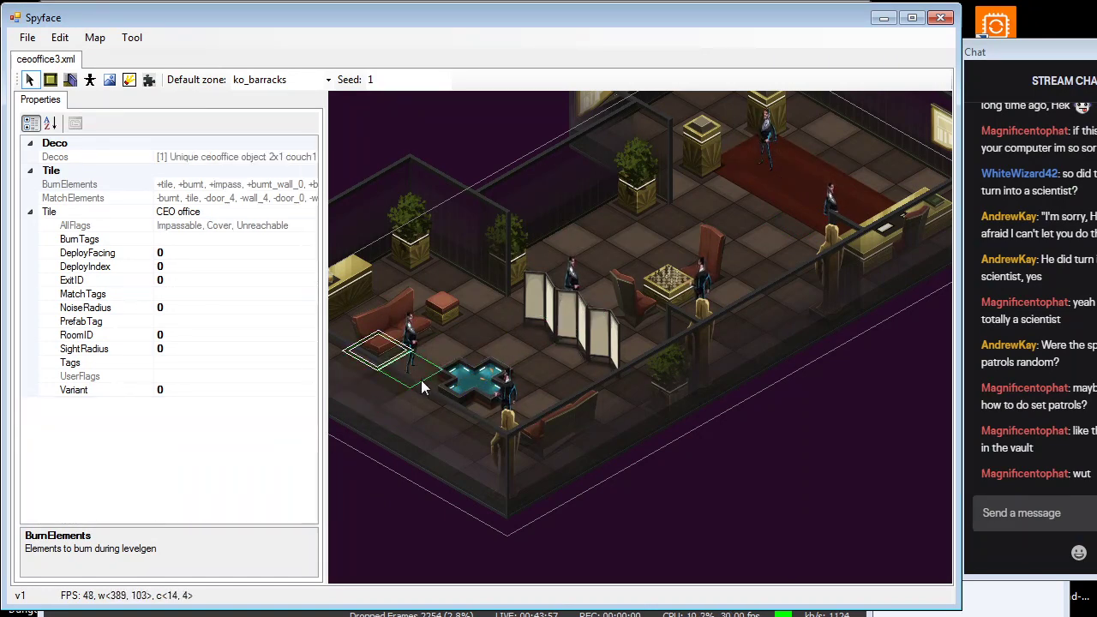
click(421, 380)
click(510, 439)
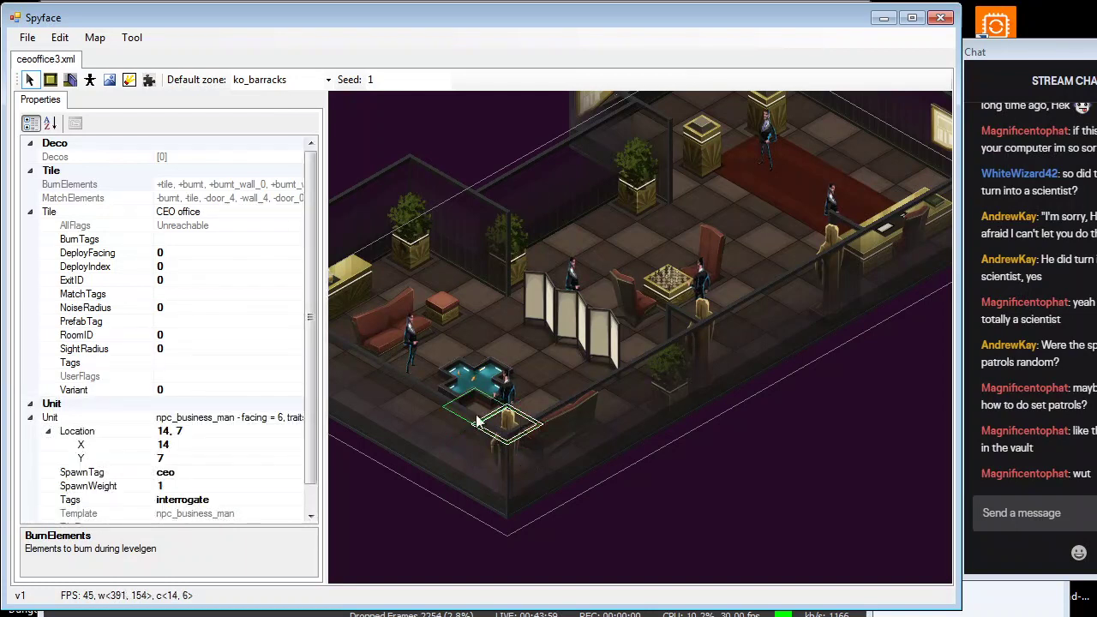
Examine the unit properties of the CEO businessmen placed around the office, including their spawn tags and locations
click(699, 317)
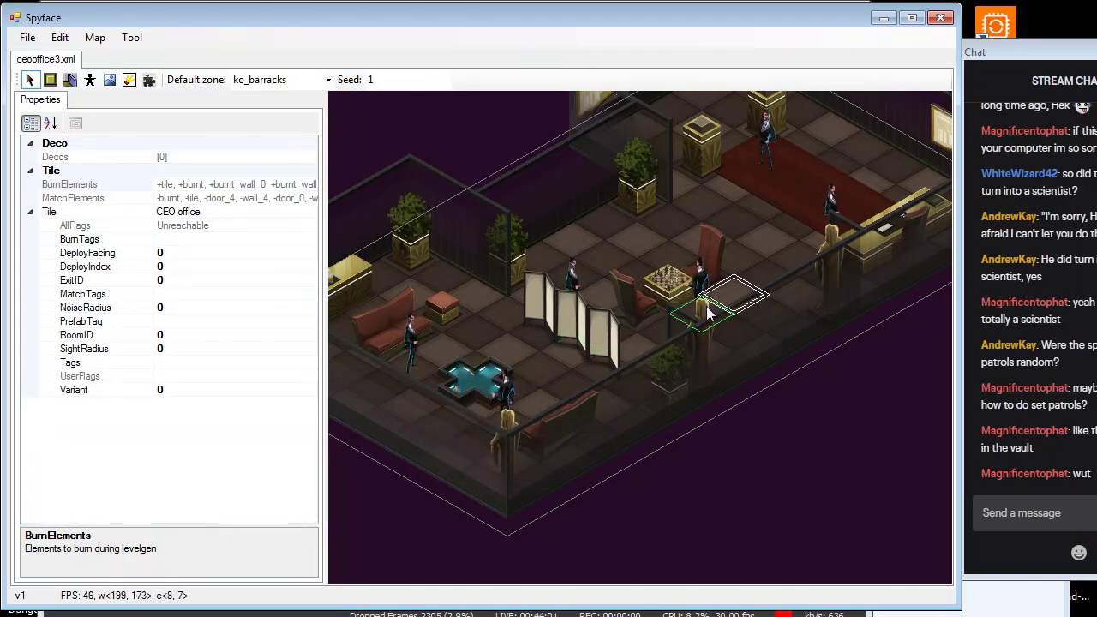
click(832, 244)
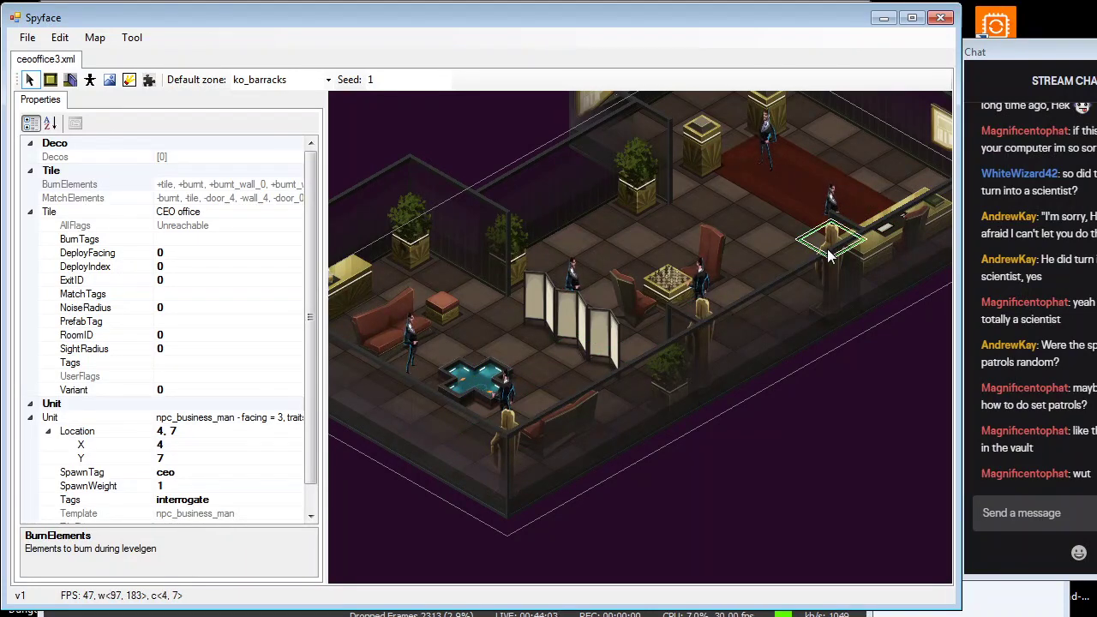
click(765, 166)
click(580, 317)
click(701, 313)
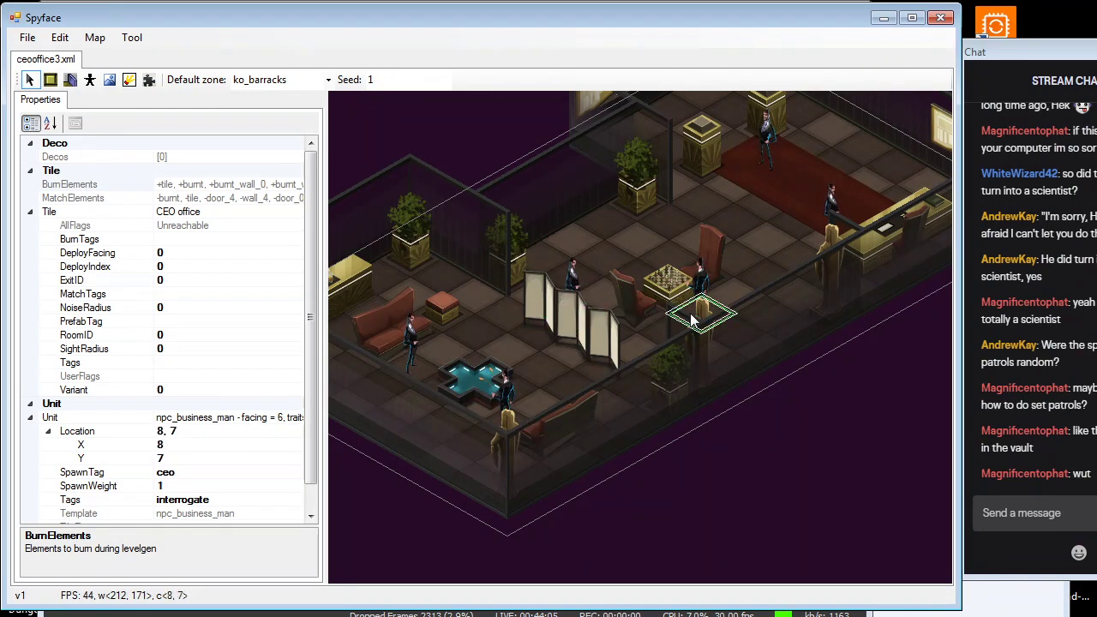
scroll(611, 306, down, 1)
scroll(611, 307, up, 2)
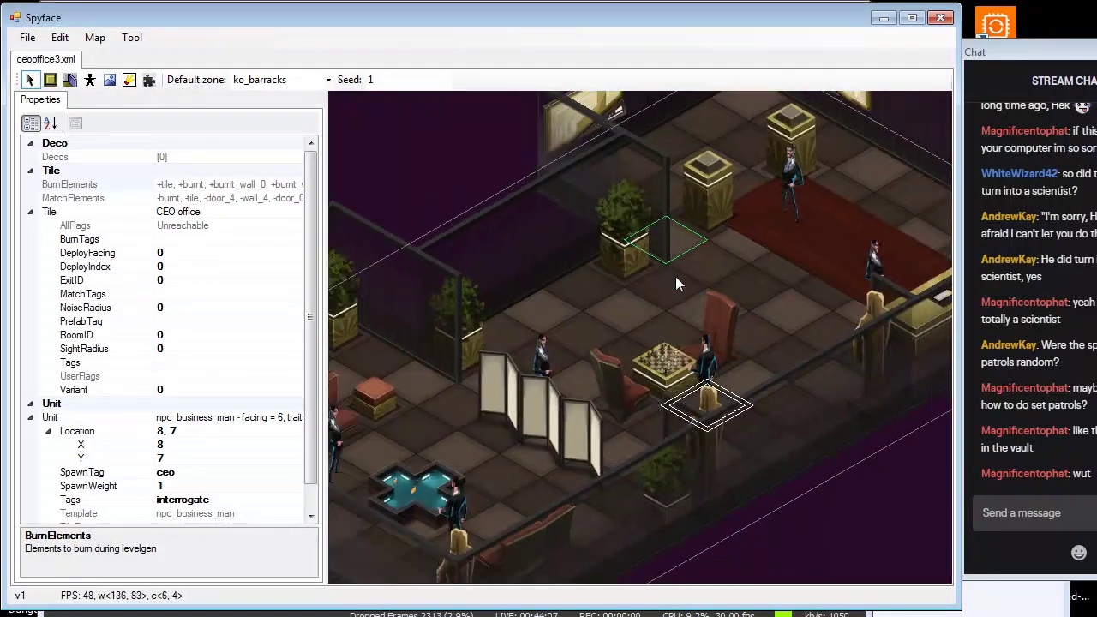
Open the map file testPrefab.xml from the maps folder
click(27, 41)
mouse_move(60, 75)
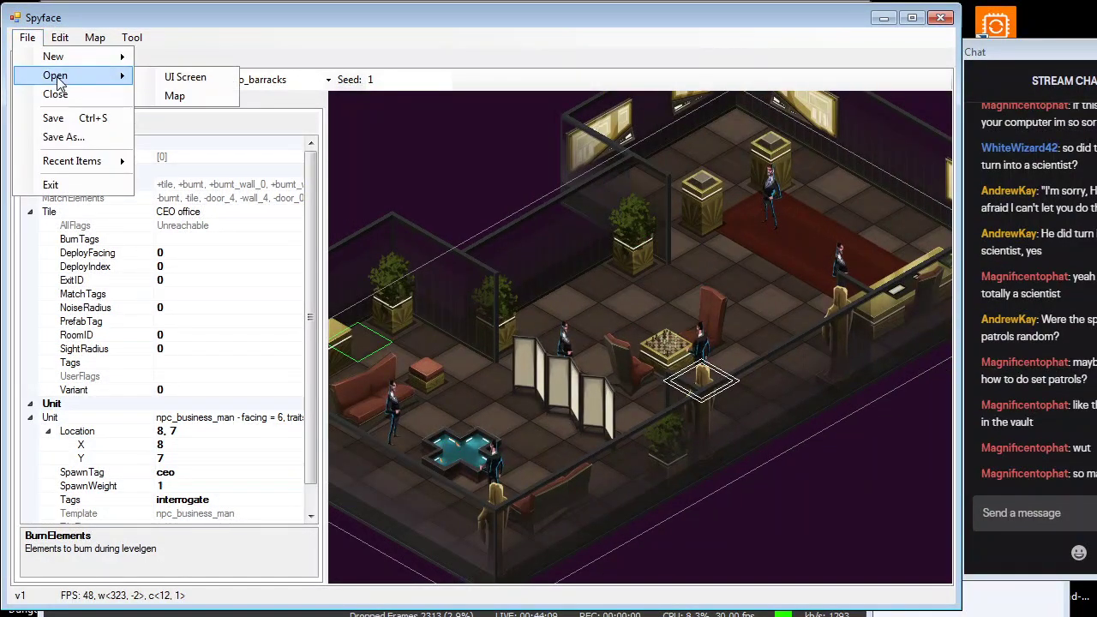
click(174, 96)
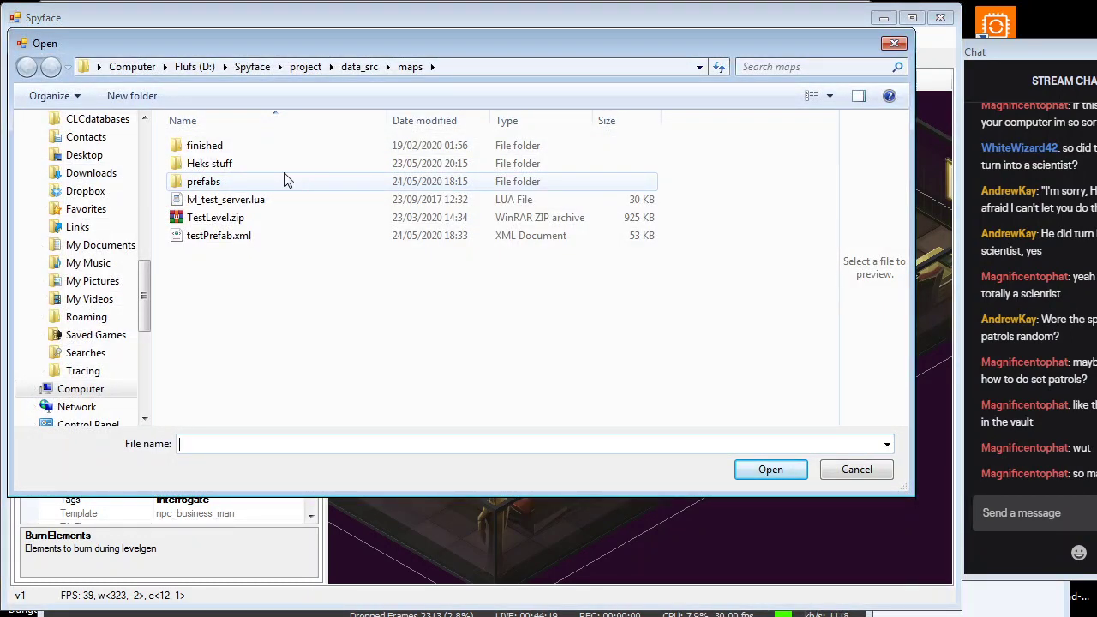
click(230, 235)
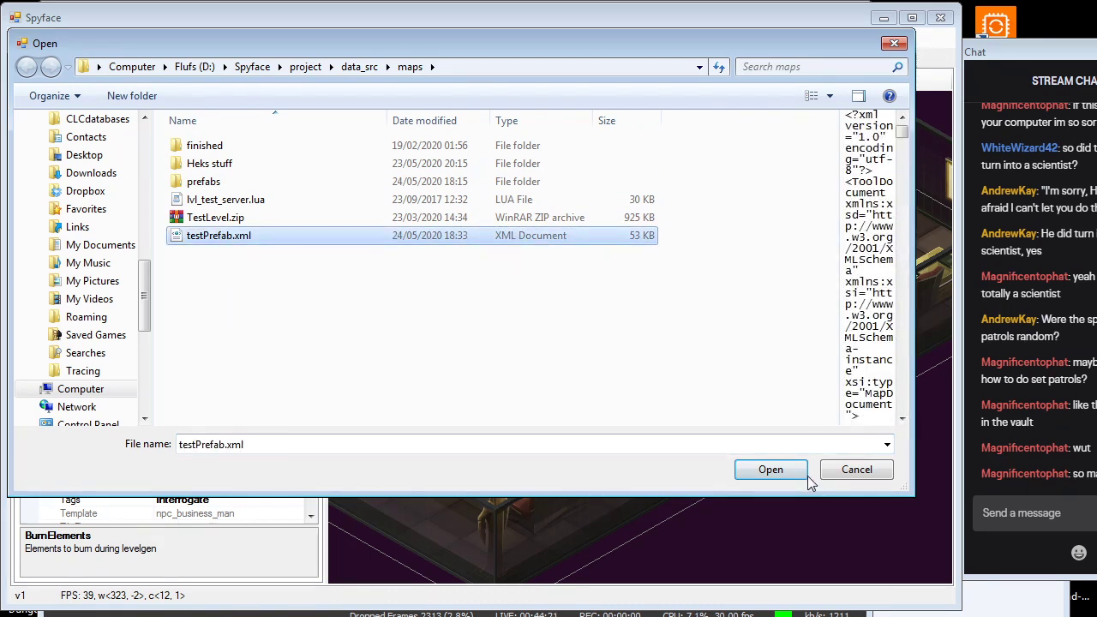
click(798, 472)
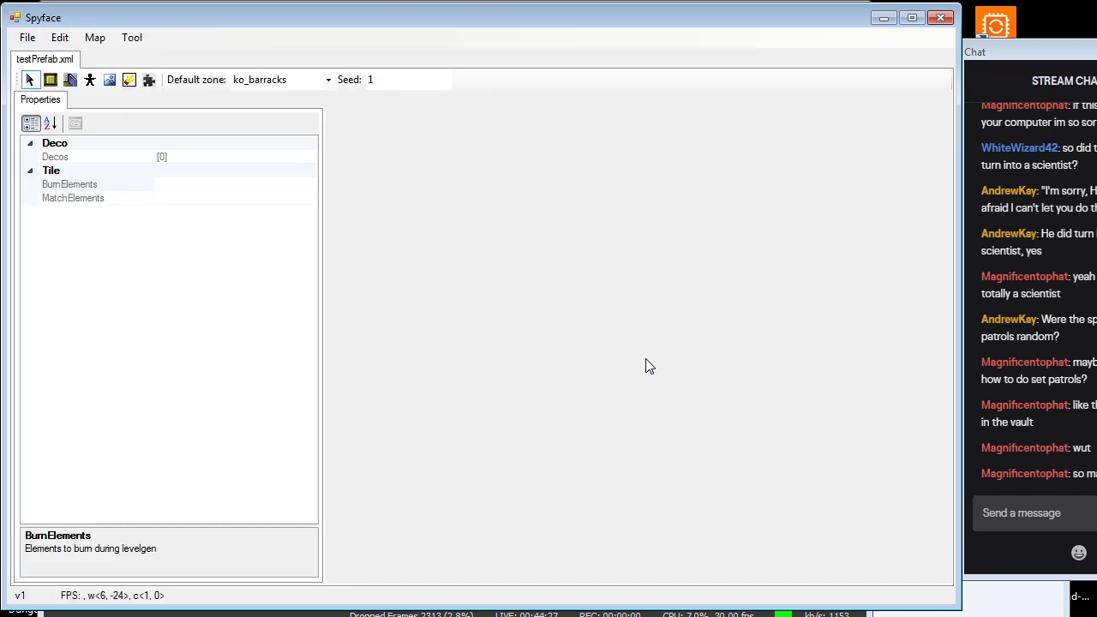
scroll(630, 377, up, 5)
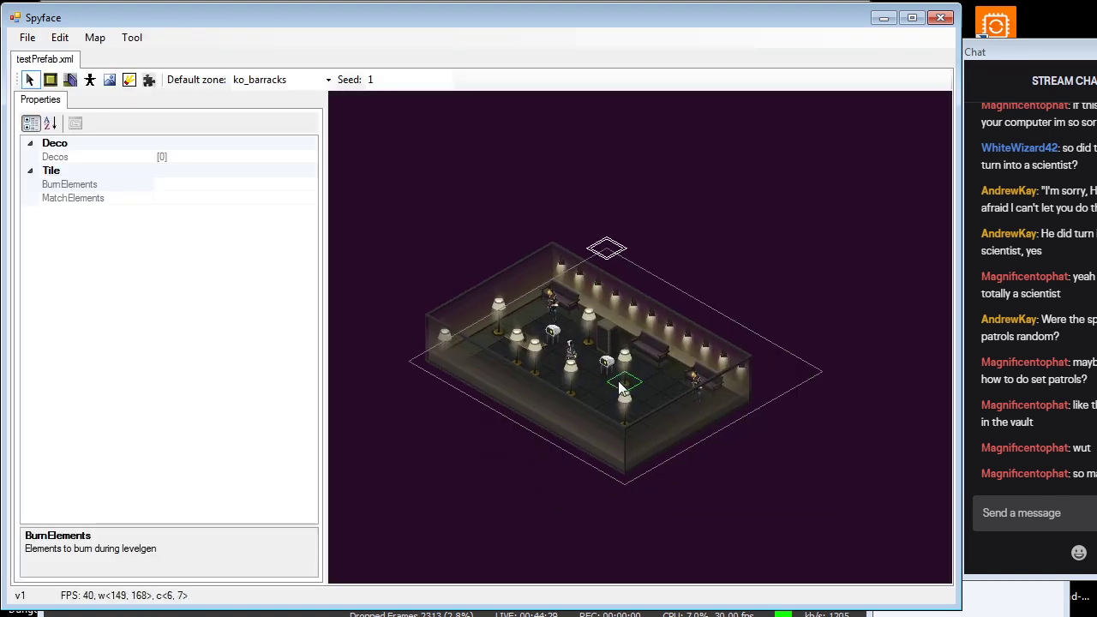
Select the important_guard unit at 7, 5 and bring up the patrol settings reference in Snipping Tool beside its properties
click(29, 79)
click(471, 356)
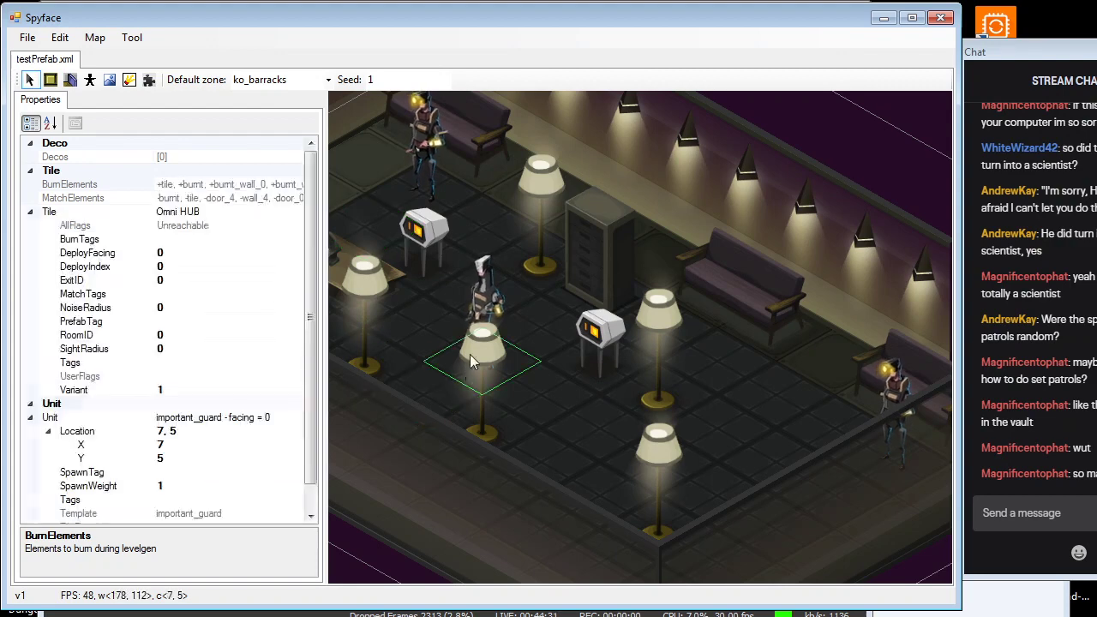
click(540, 616)
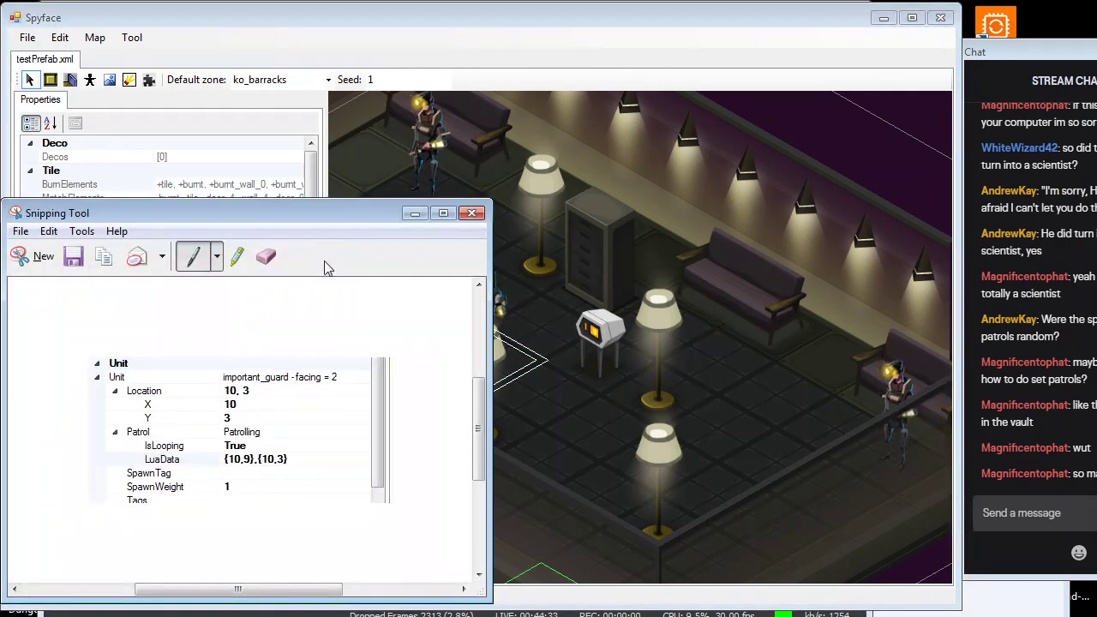
drag(334, 209, 804, 122)
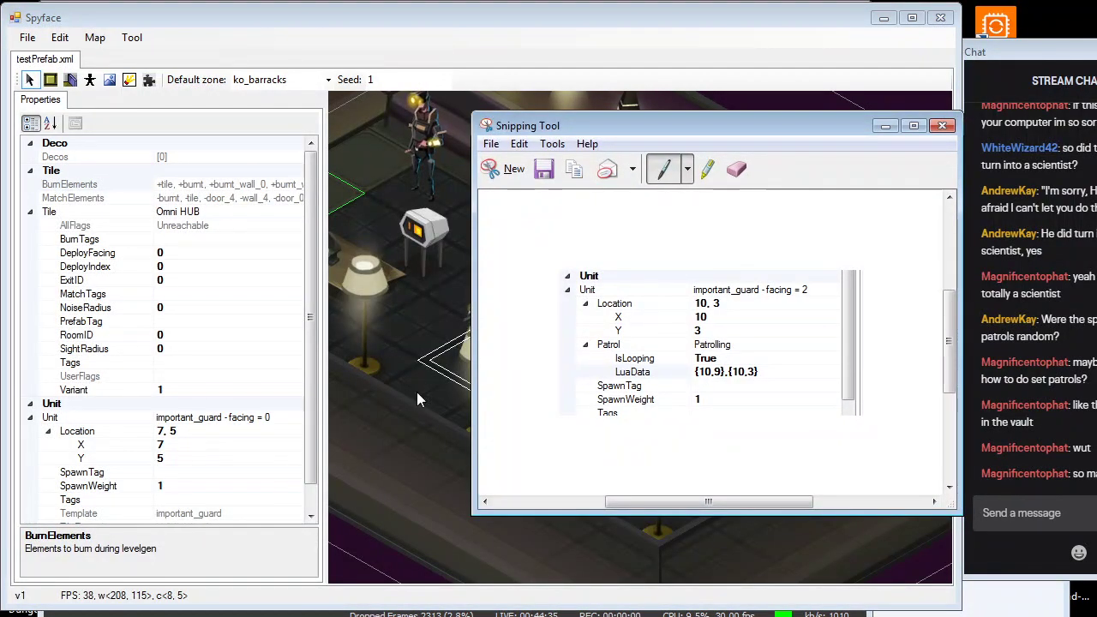
Look through the important_guard's unit and location properties for a patrol setting, comparing them with the Snipping Tool reference
drag(311, 450, 310, 484)
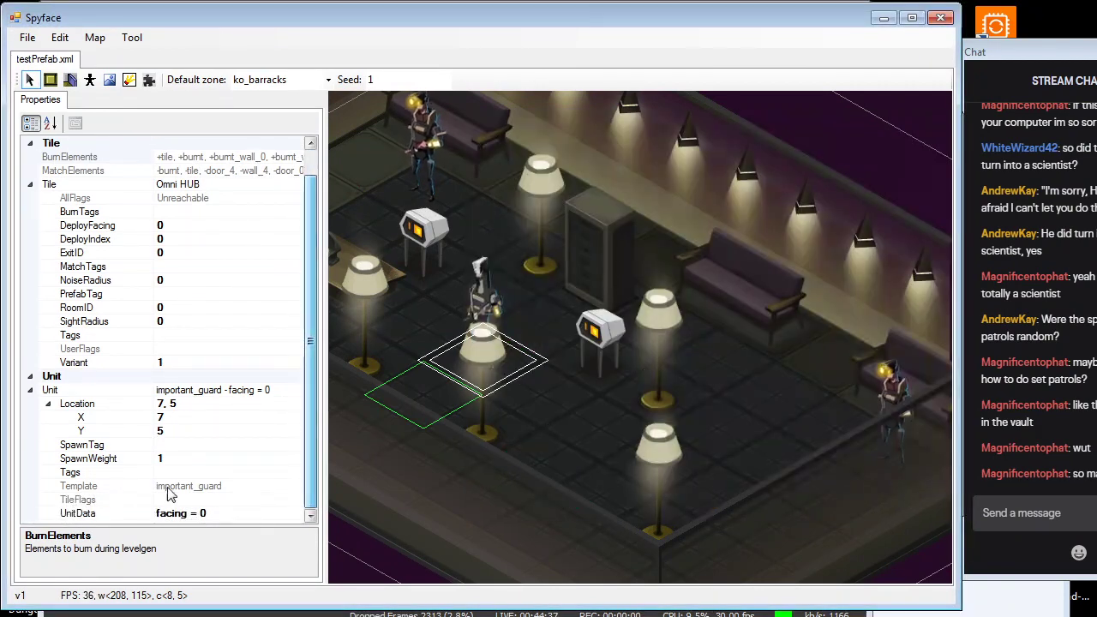
click(50, 390)
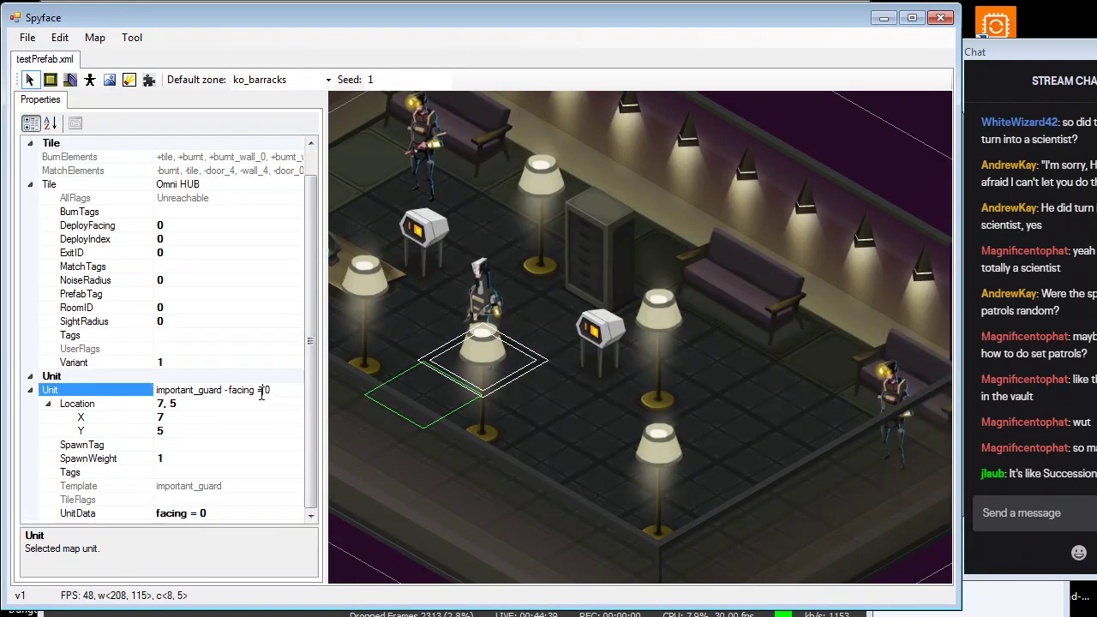
click(48, 404)
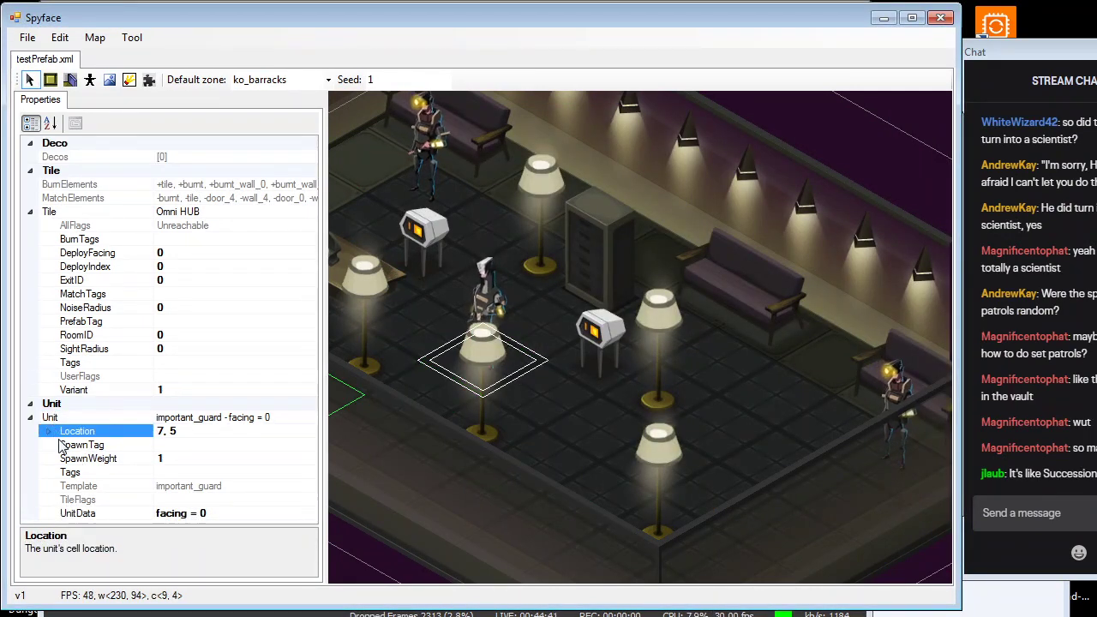
click(48, 431)
scroll(291, 513, down, 1)
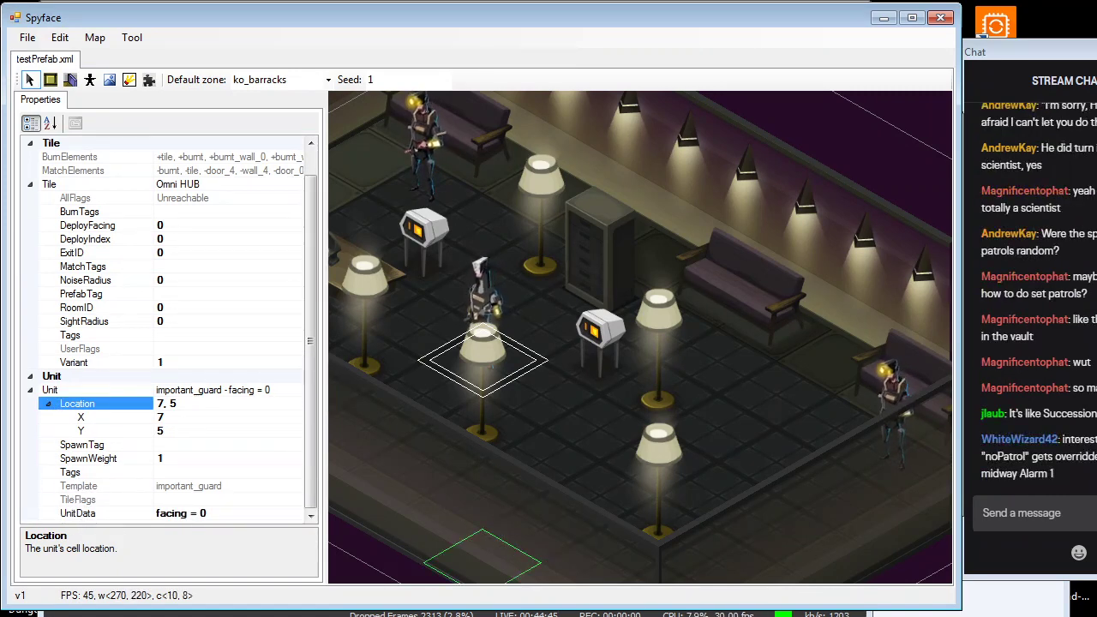
click(506, 615)
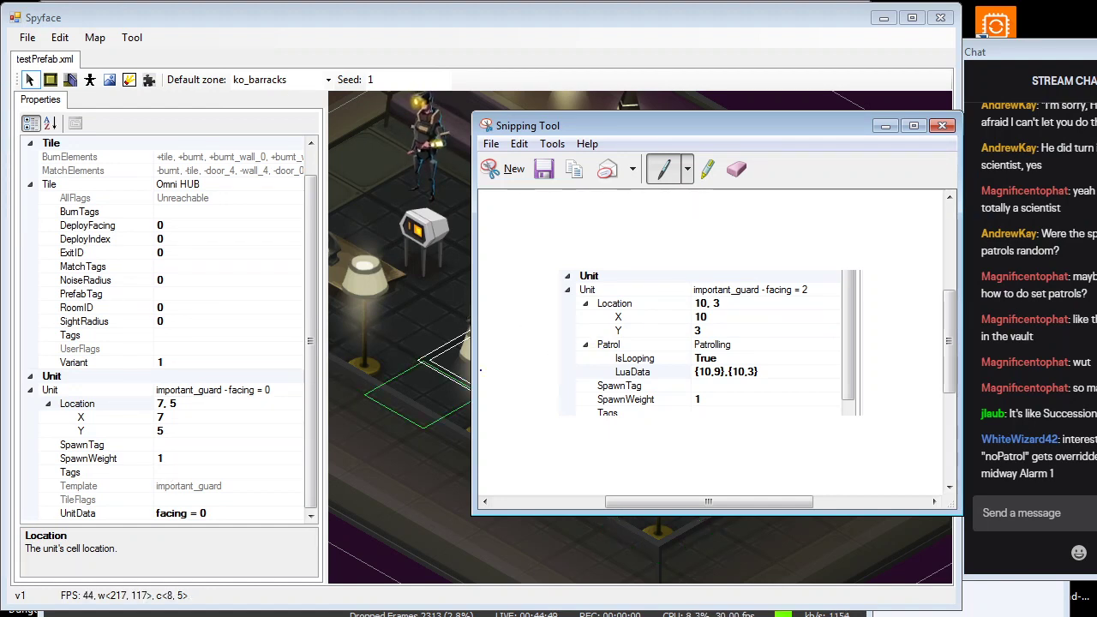
click(435, 430)
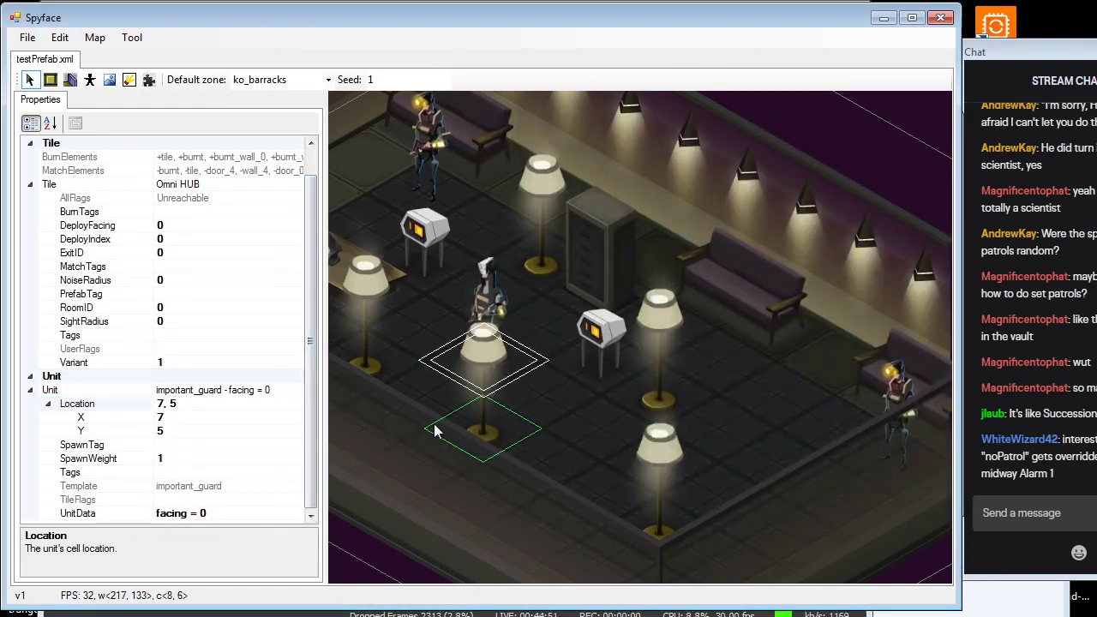
Add a new patrol state to the ko_specops unit at 5, 2
click(486, 209)
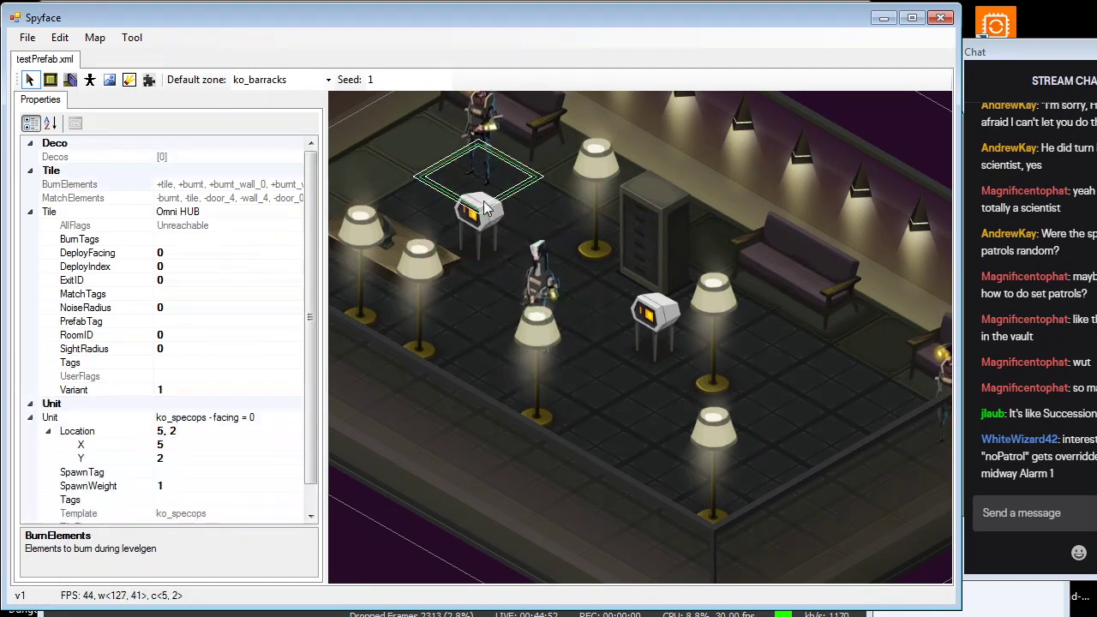
scroll(176, 461, down, 3)
scroll(198, 461, up, 3)
drag(310, 444, 306, 517)
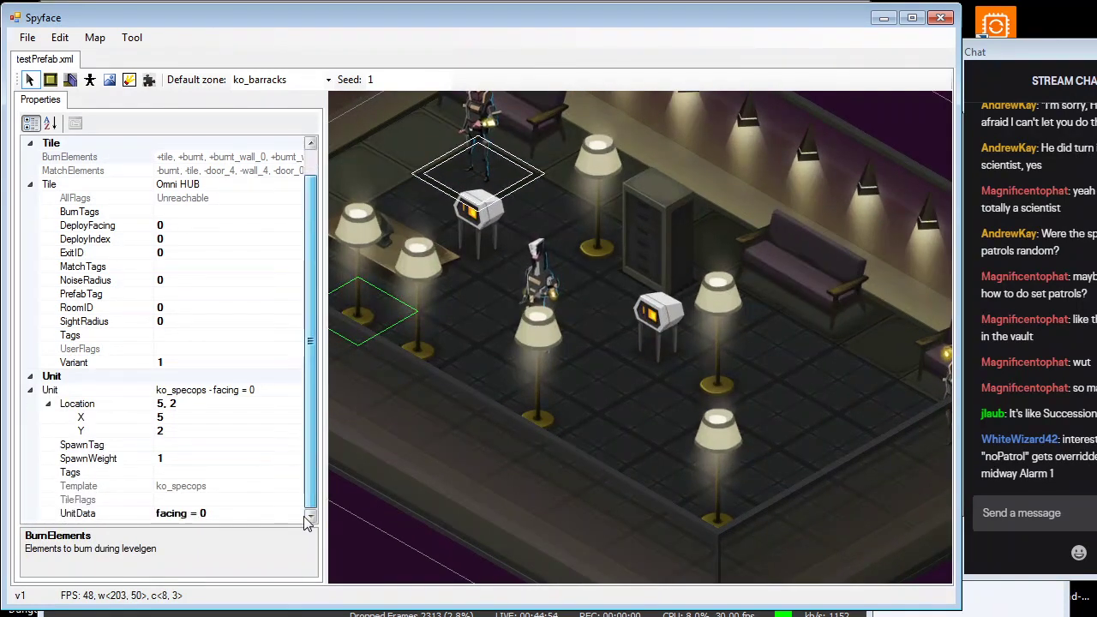
click(227, 513)
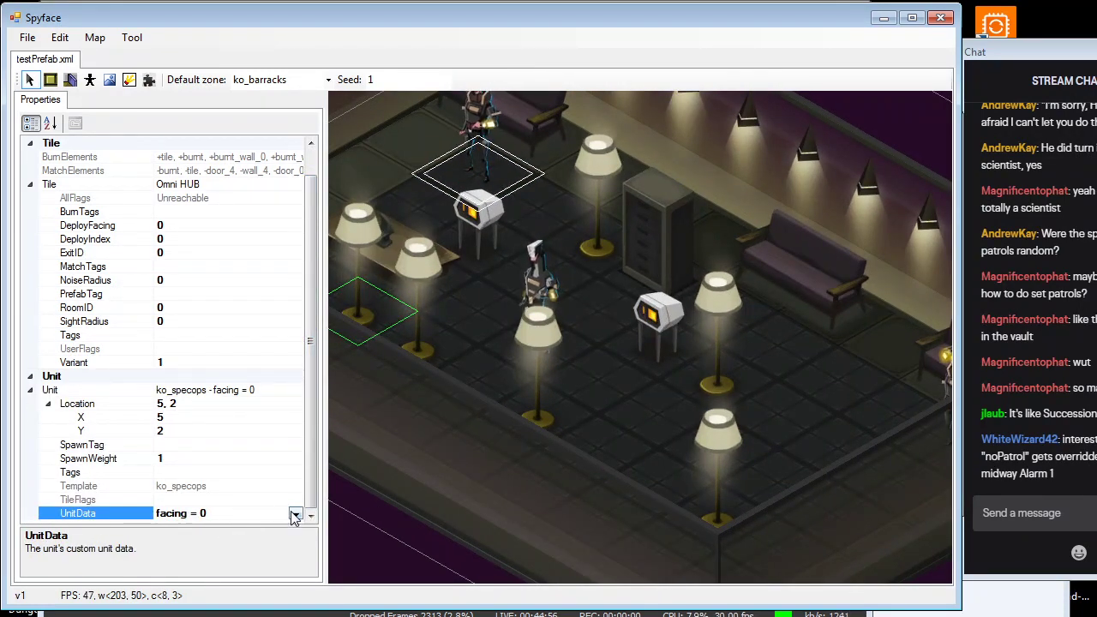
click(58, 405)
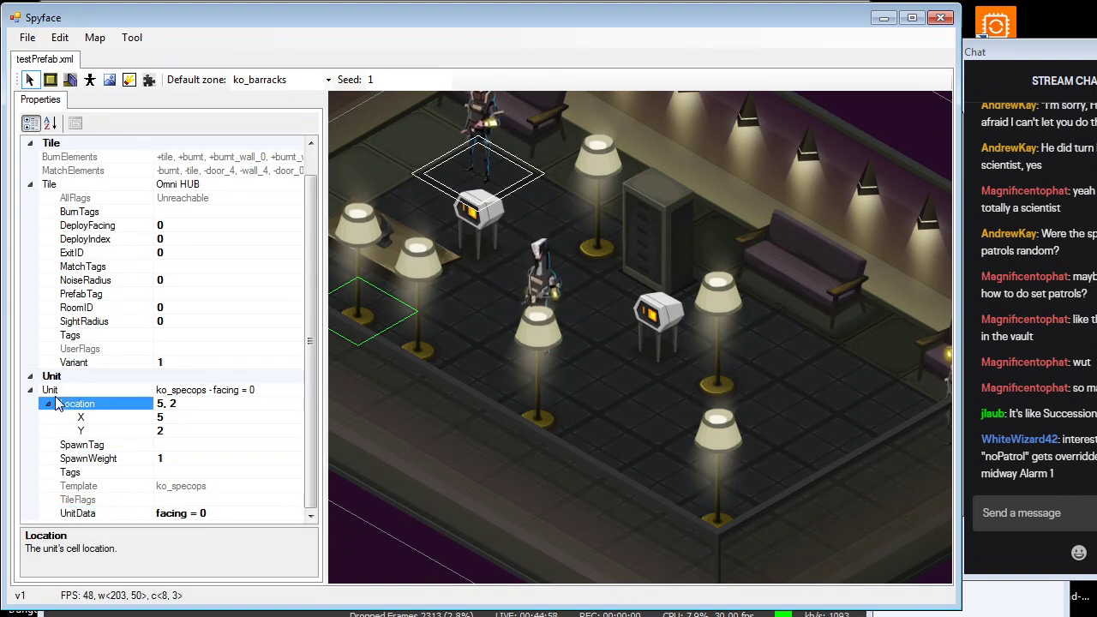
click(55, 392)
right_click(57, 393)
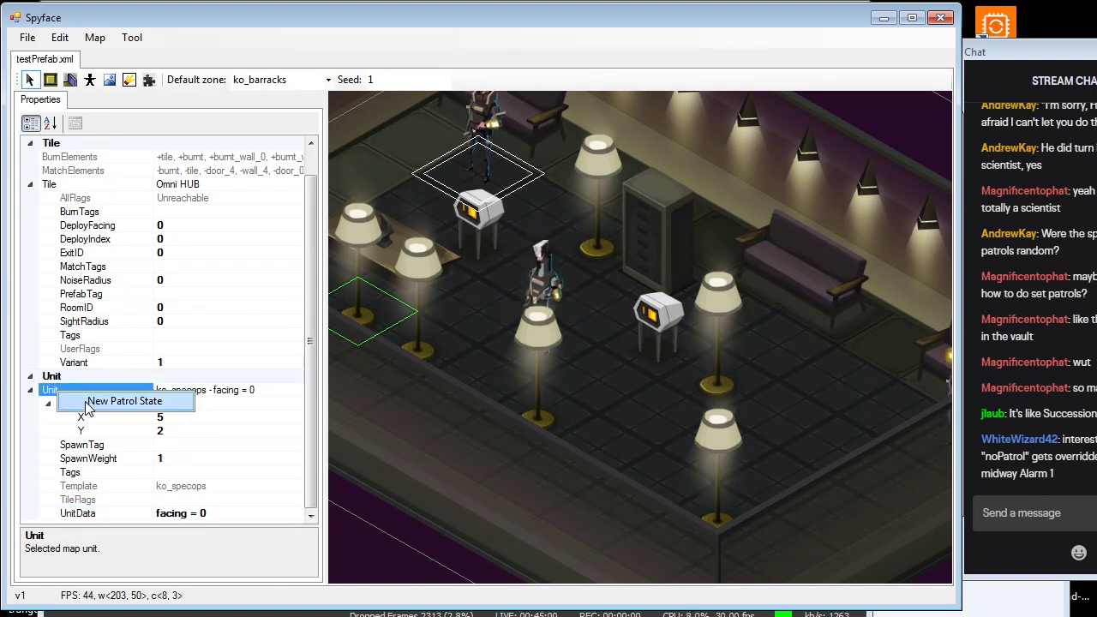
click(89, 408)
scroll(113, 437, down, 1)
click(114, 406)
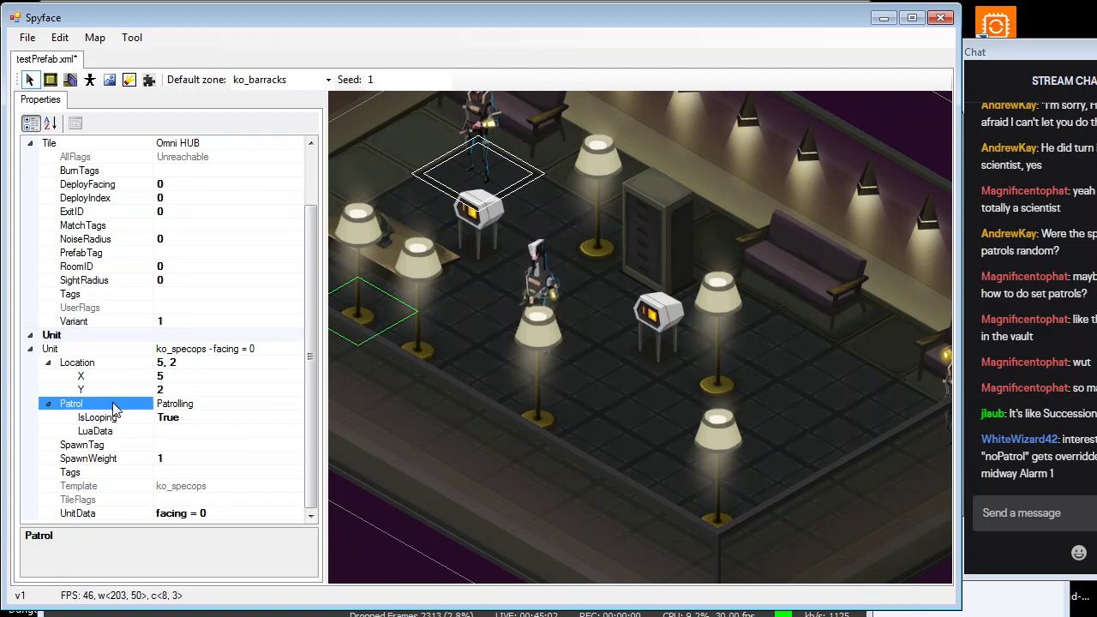
Check the patrol reference in Snipping Tool, return to the important_guard at 7, 5, and save the map
click(572, 602)
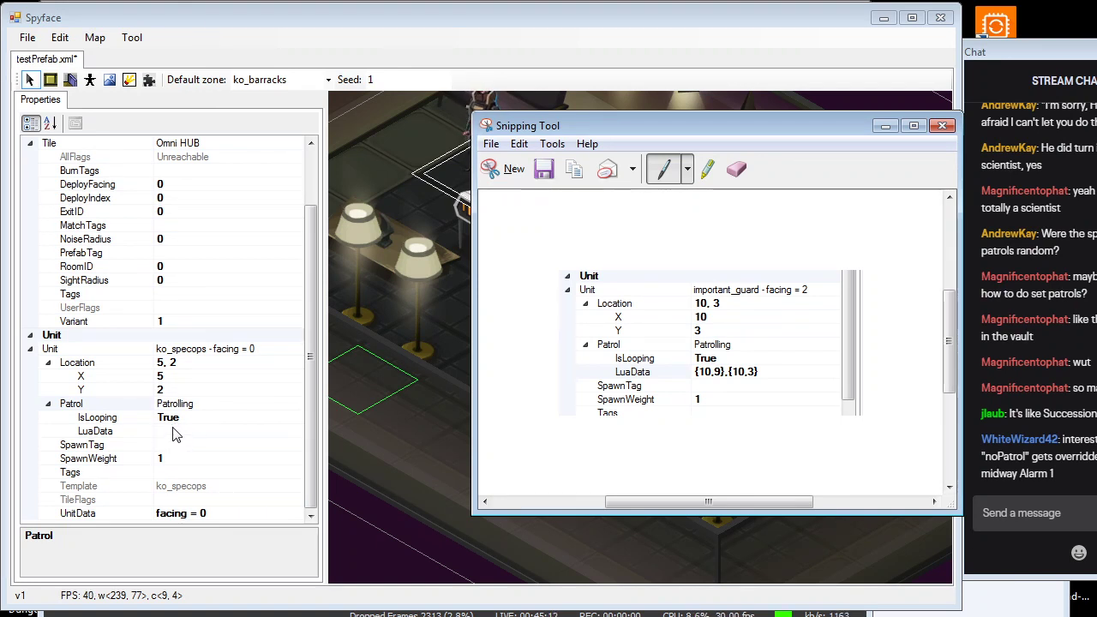
click(434, 390)
middle_drag(536, 282, 549, 296)
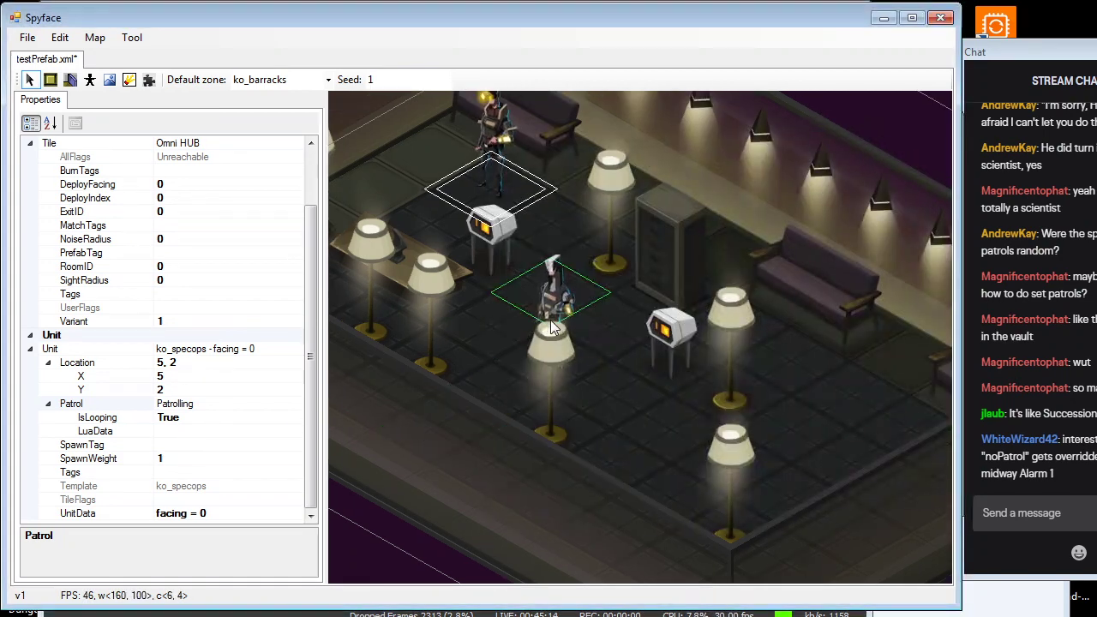
click(570, 353)
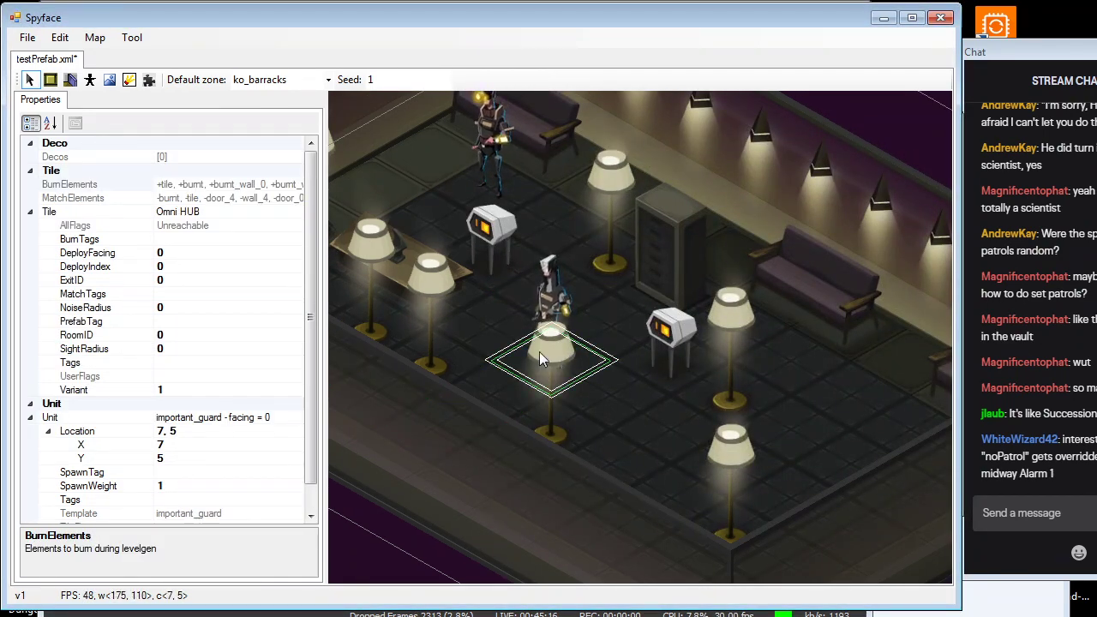
key(ctrl+s)
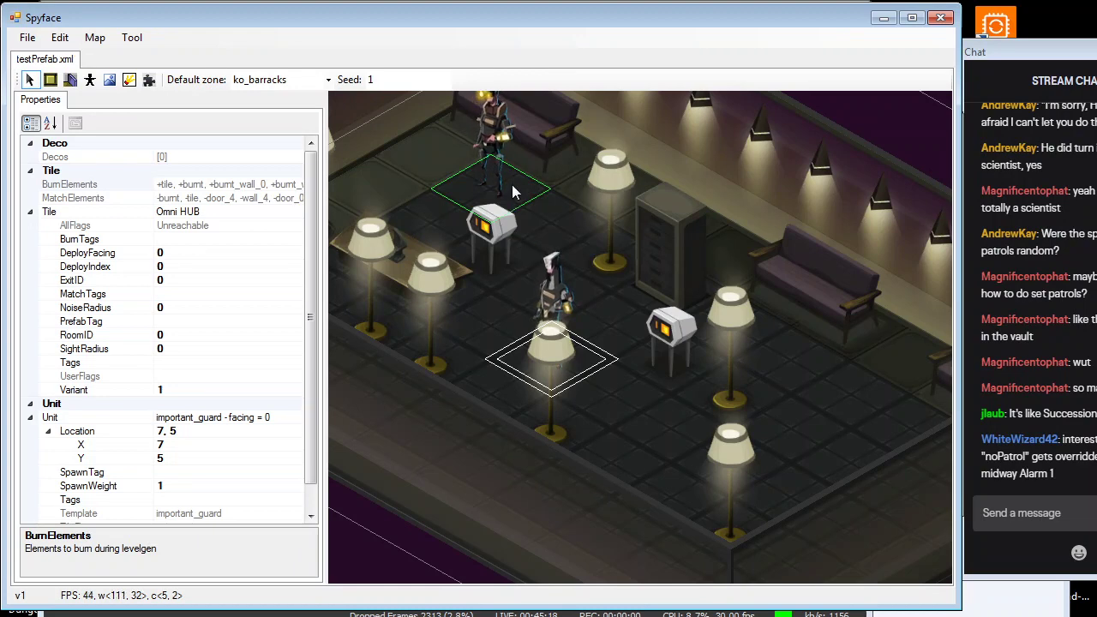
Add a new patrol state to the important_guard unit at 7, 5
click(485, 209)
click(547, 386)
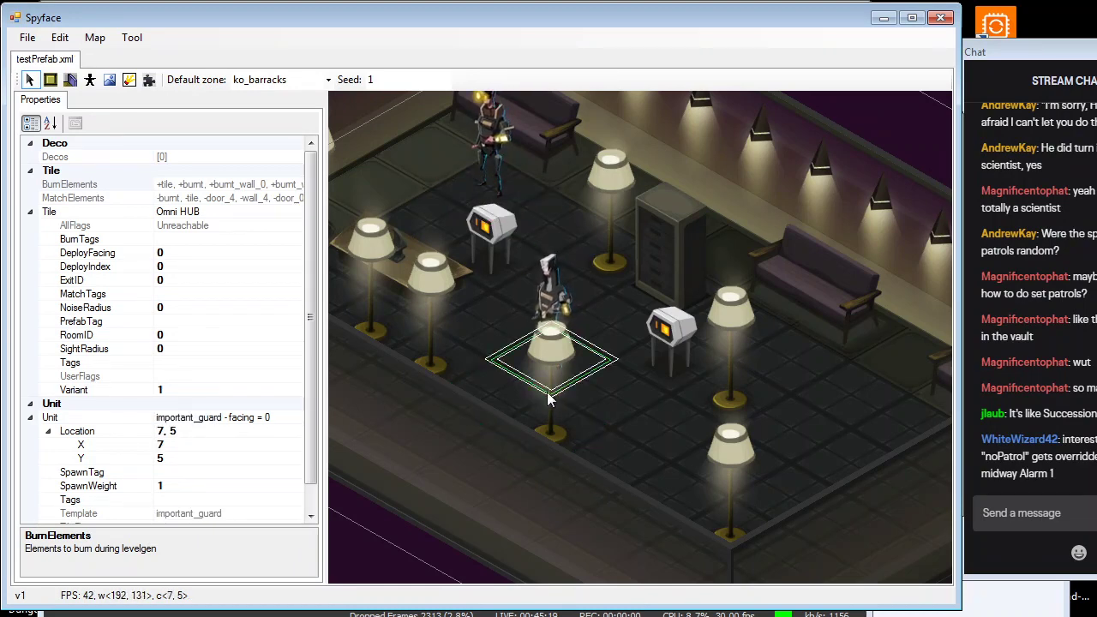
click(53, 420)
right_click(54, 423)
click(95, 432)
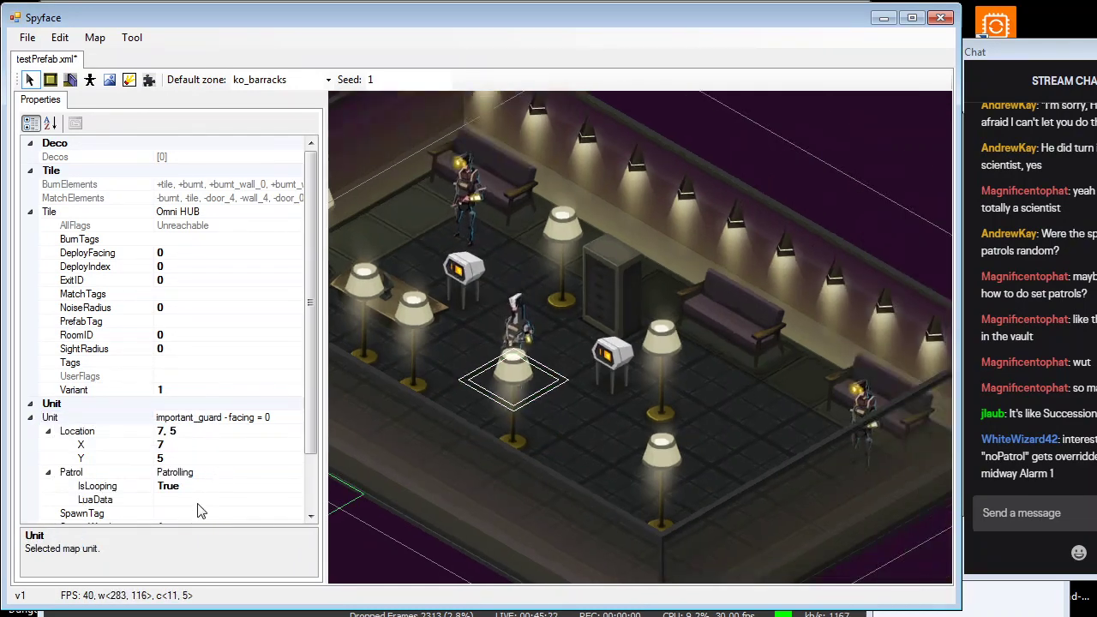
Following the waypoint format in the Snipping Tool reference, set the patrol LuaData of the important_guard at 7, 5 to {10,5},{7,5}
scroll(310, 326, down, 2)
click(188, 445)
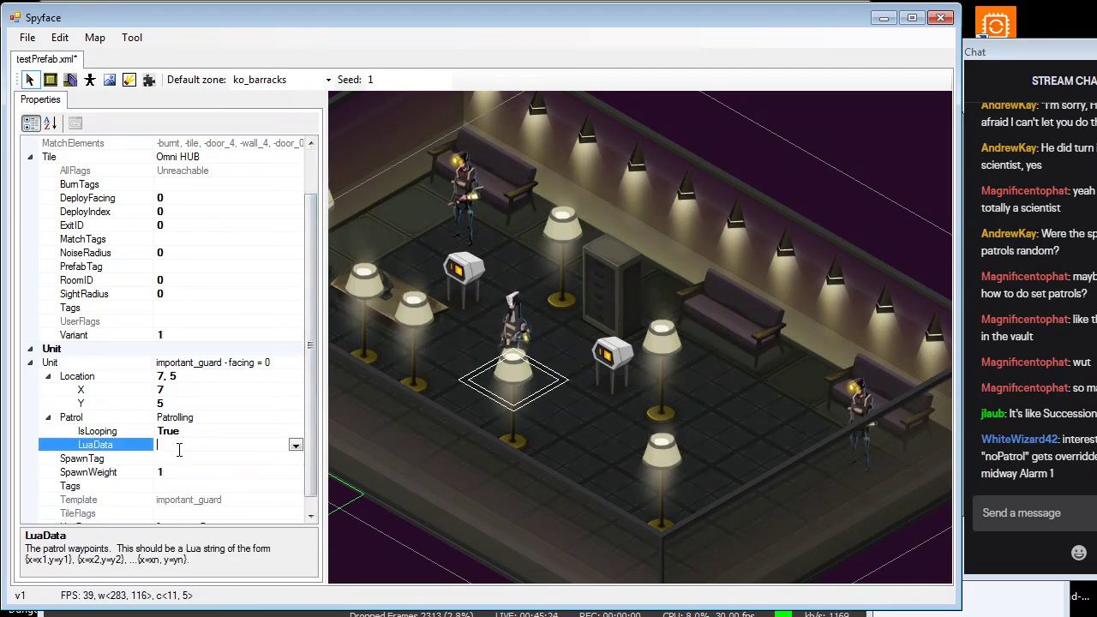
click(600, 615)
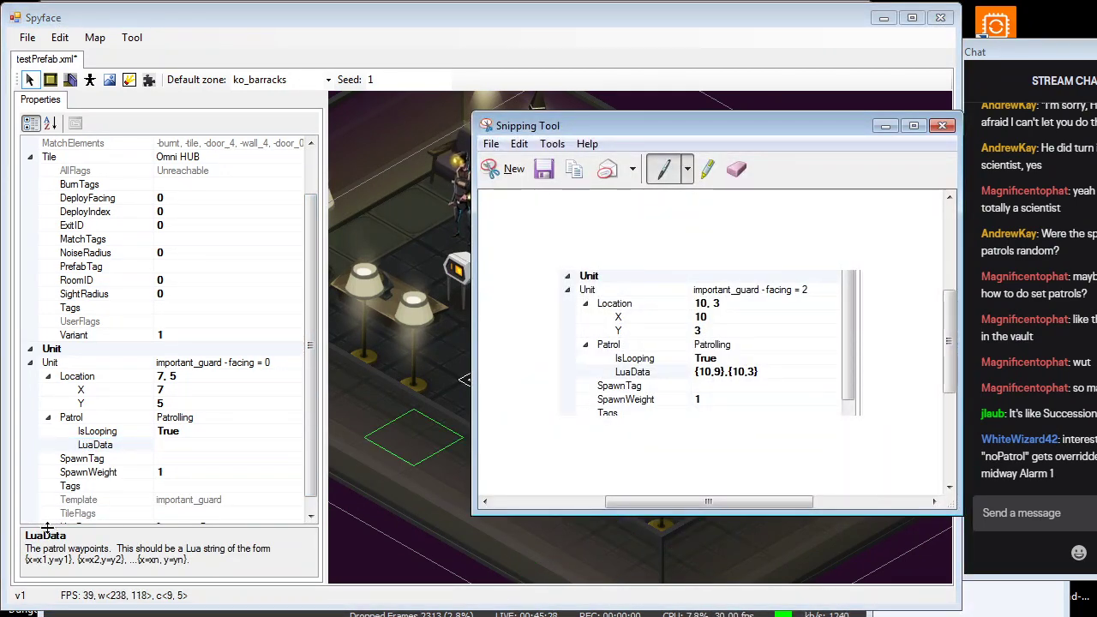
click(455, 423)
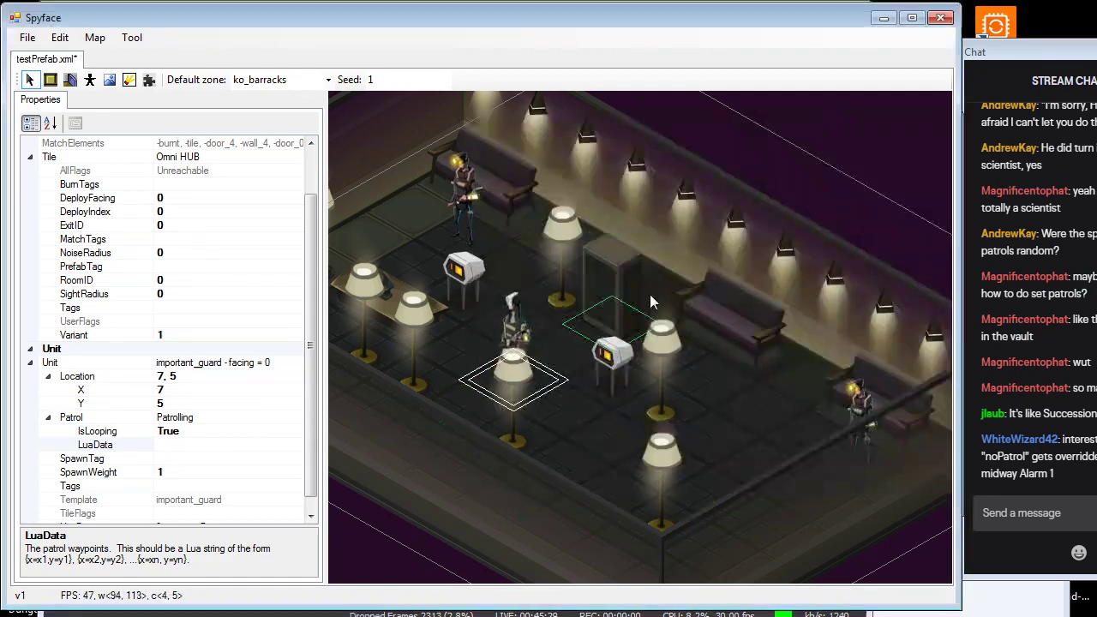
click(517, 389)
middle_drag(473, 400, 554, 376)
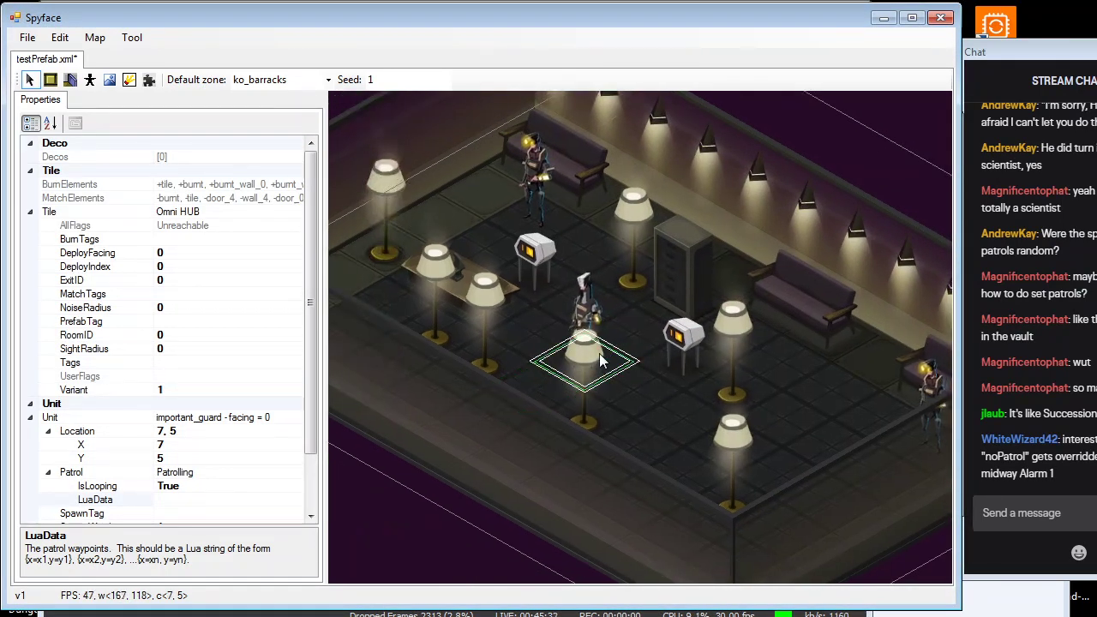
middle_drag(480, 416, 636, 361)
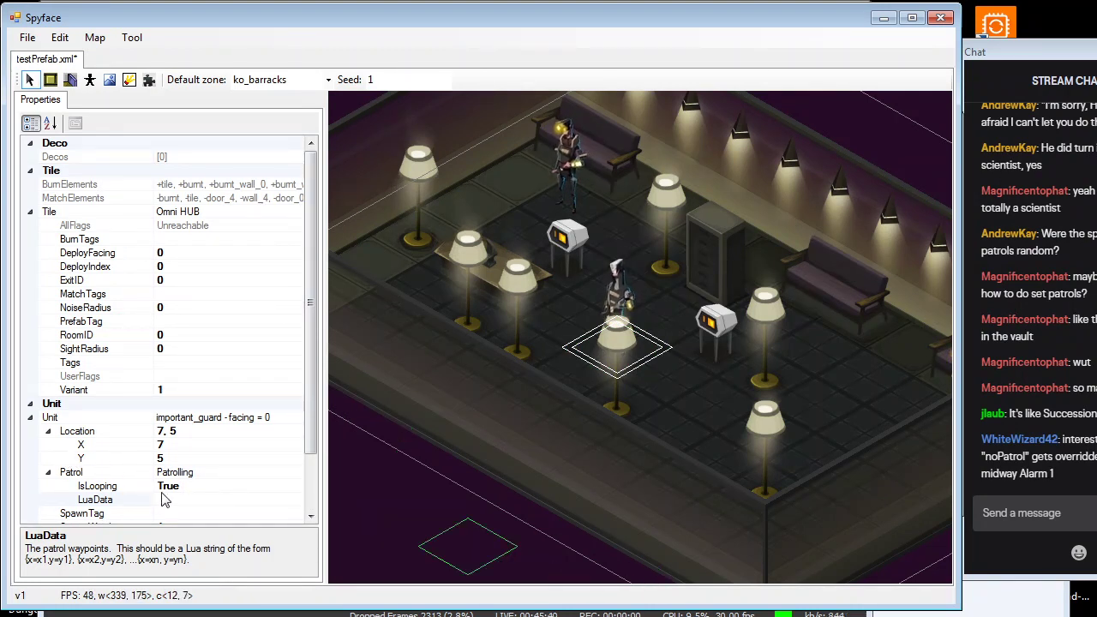
click(253, 499)
text({1)
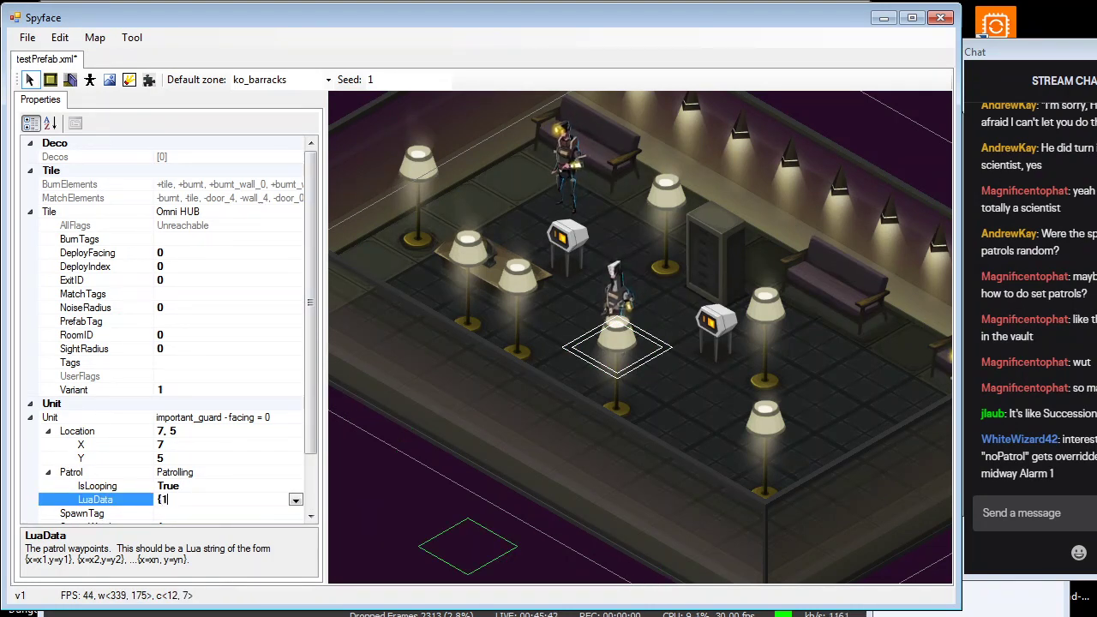
text(0,5},{)
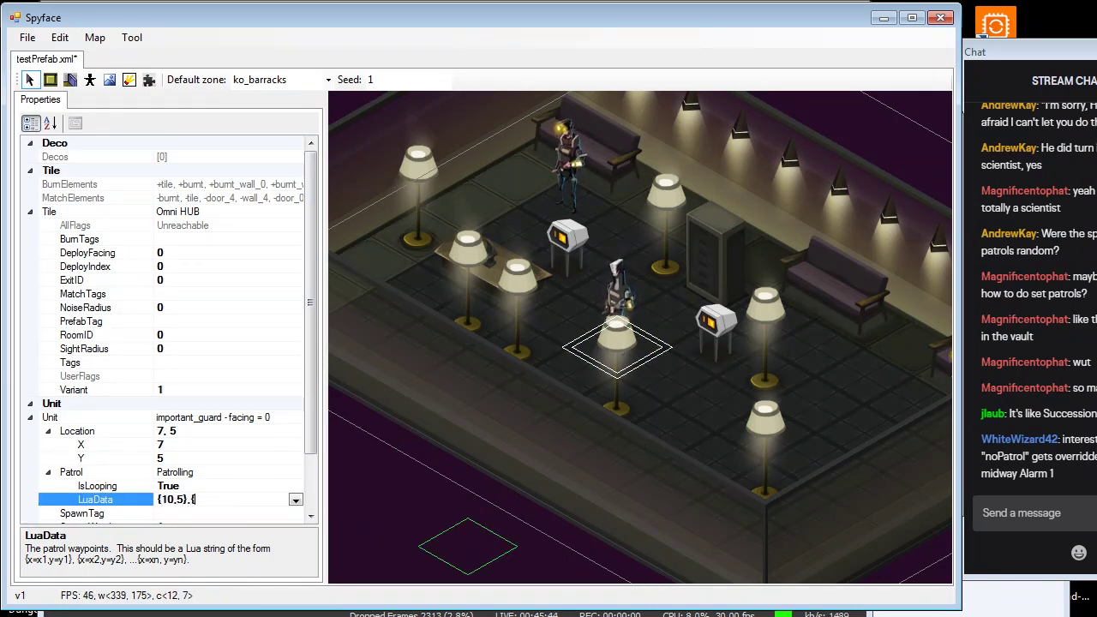
text(7,5)
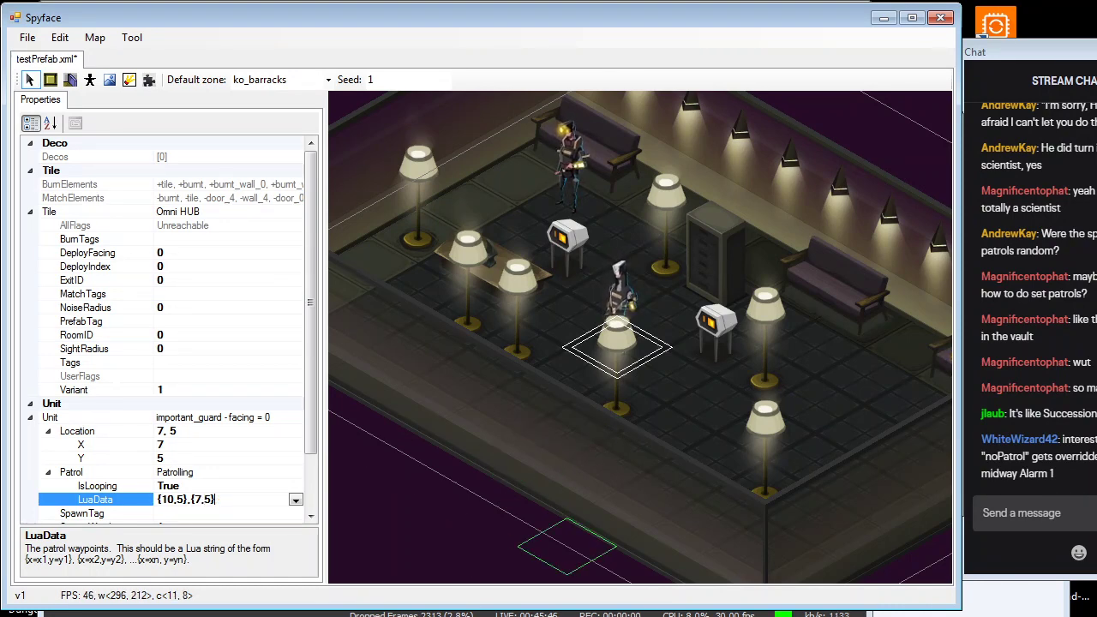
Compare the important_guard's LuaData waypoint string with the Snipping Tool reference, checking the separator between the waypoints
key(alt+Tab)
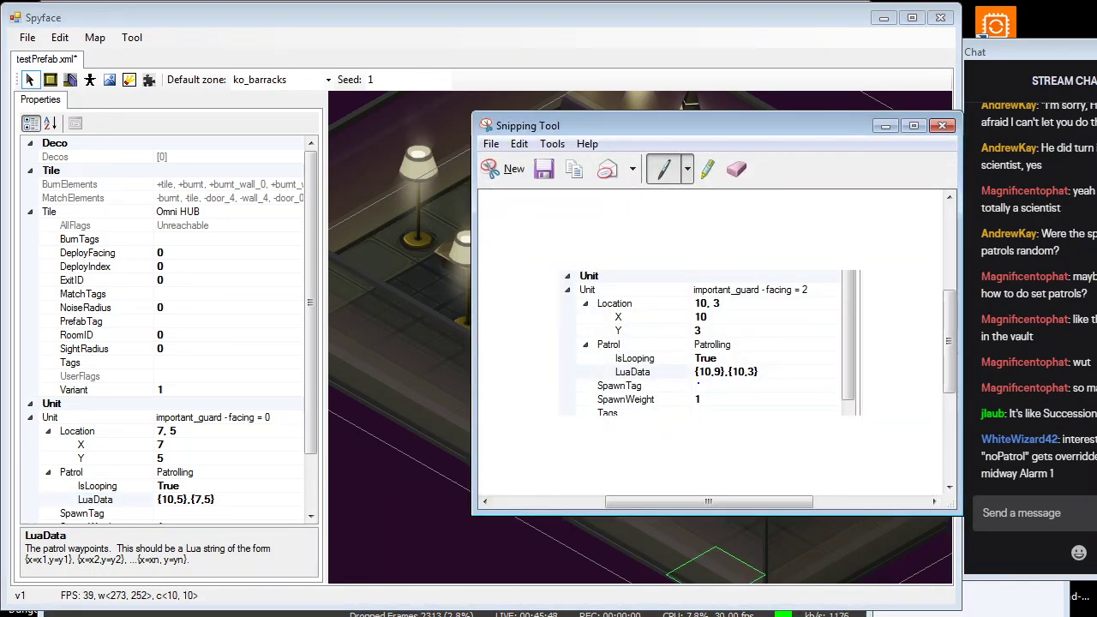
scroll(796, 342, up, 1)
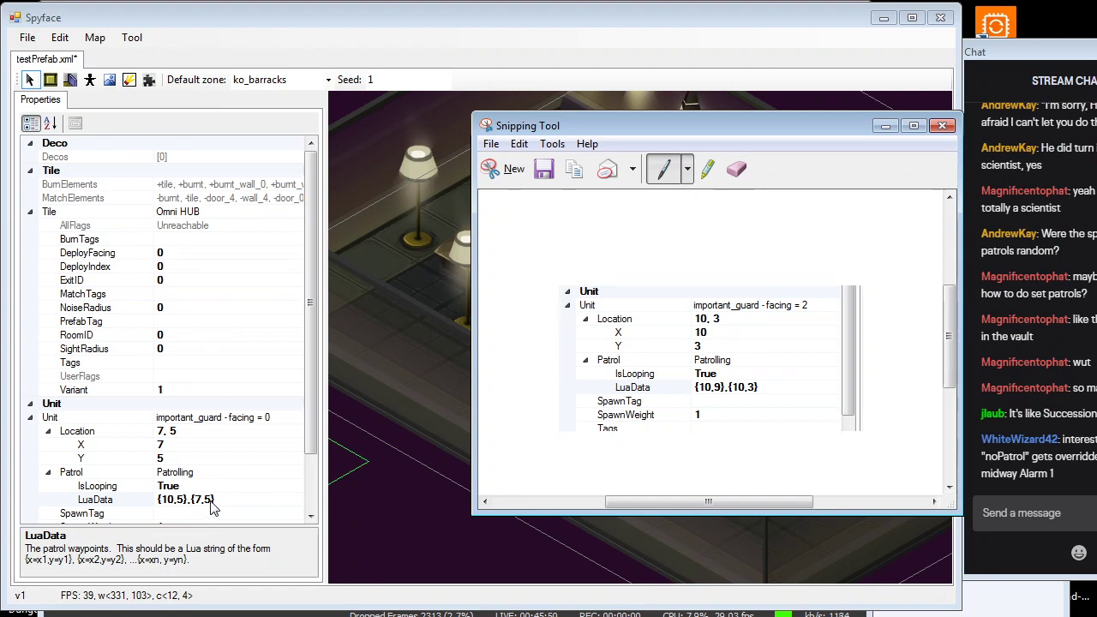
click(887, 128)
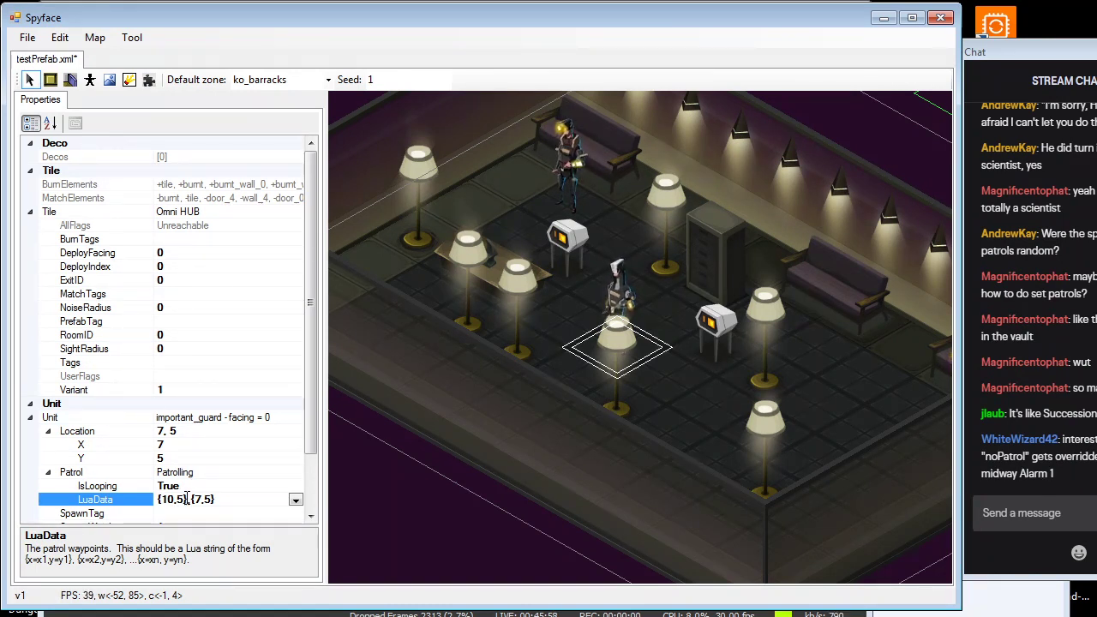
click(186, 499)
text(,)
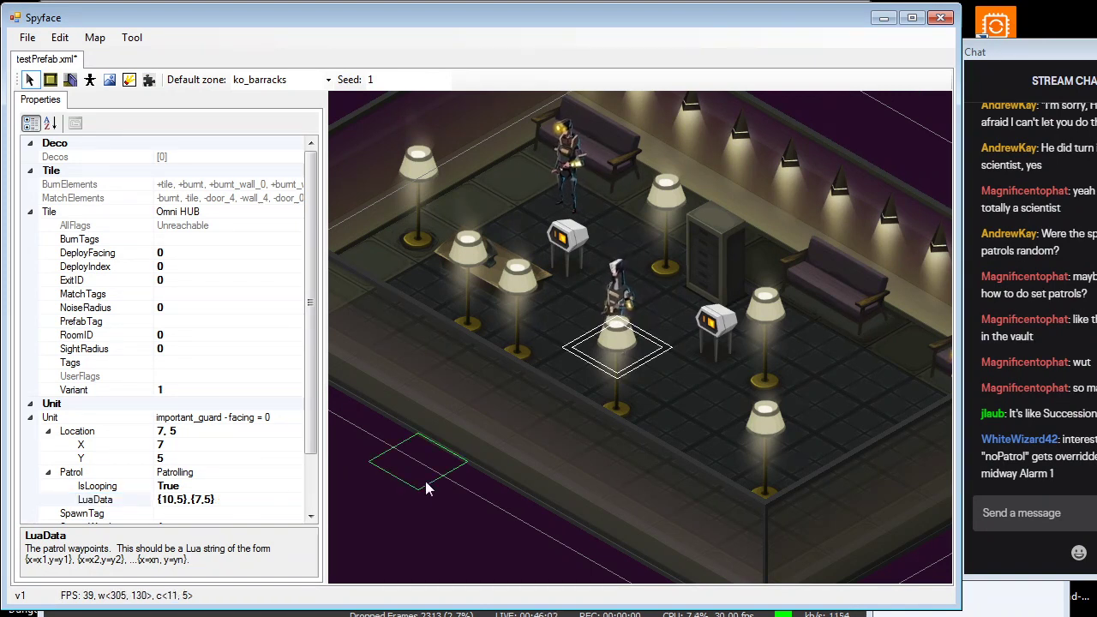
Select the ko_specops unit at 5, 2 and examine the choices available for its SpawnTag
middle_drag(574, 365, 568, 379)
click(560, 224)
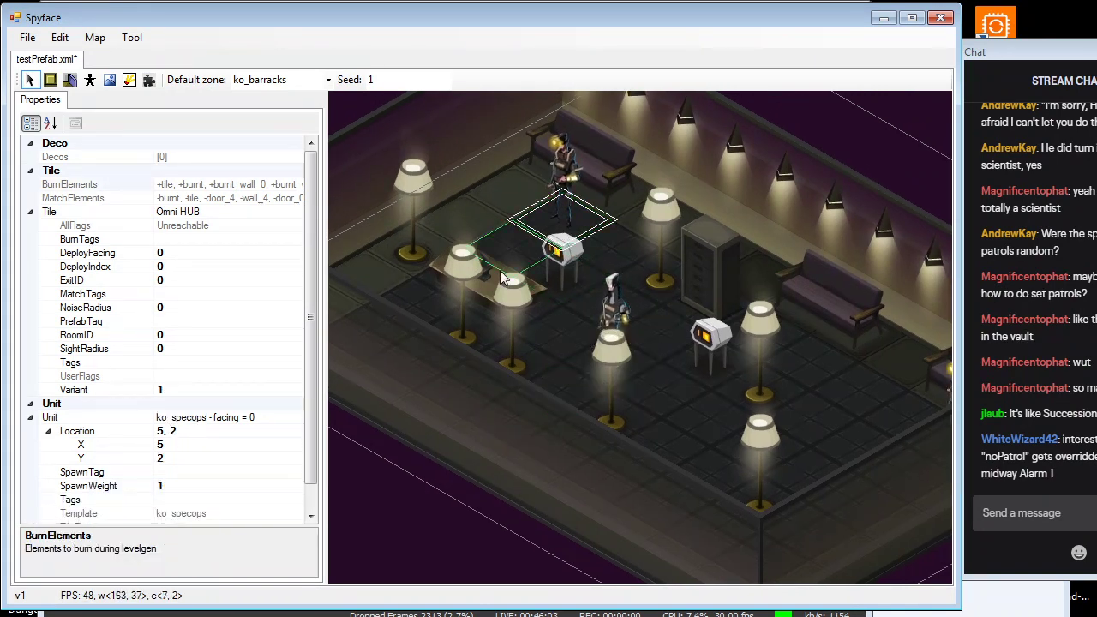
click(176, 471)
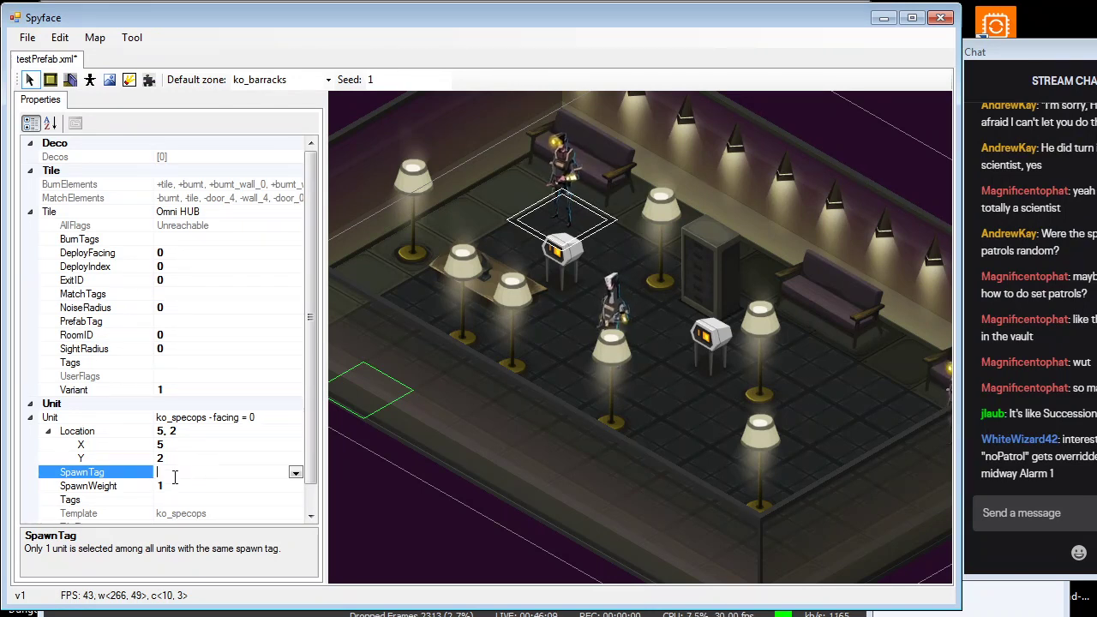
click(295, 472)
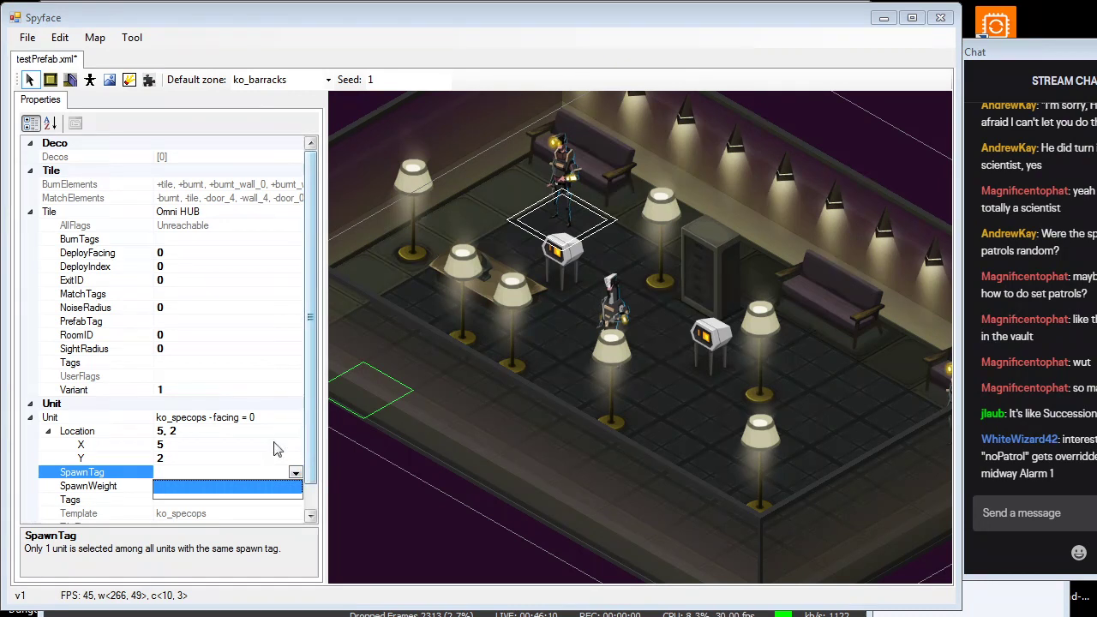
click(186, 474)
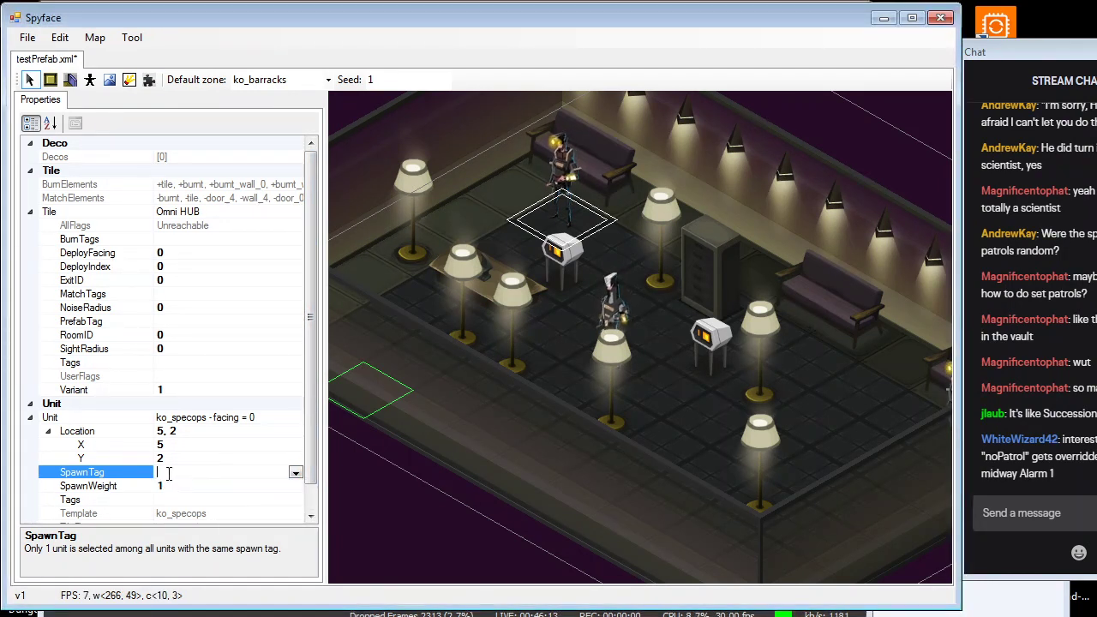
right_click(168, 477)
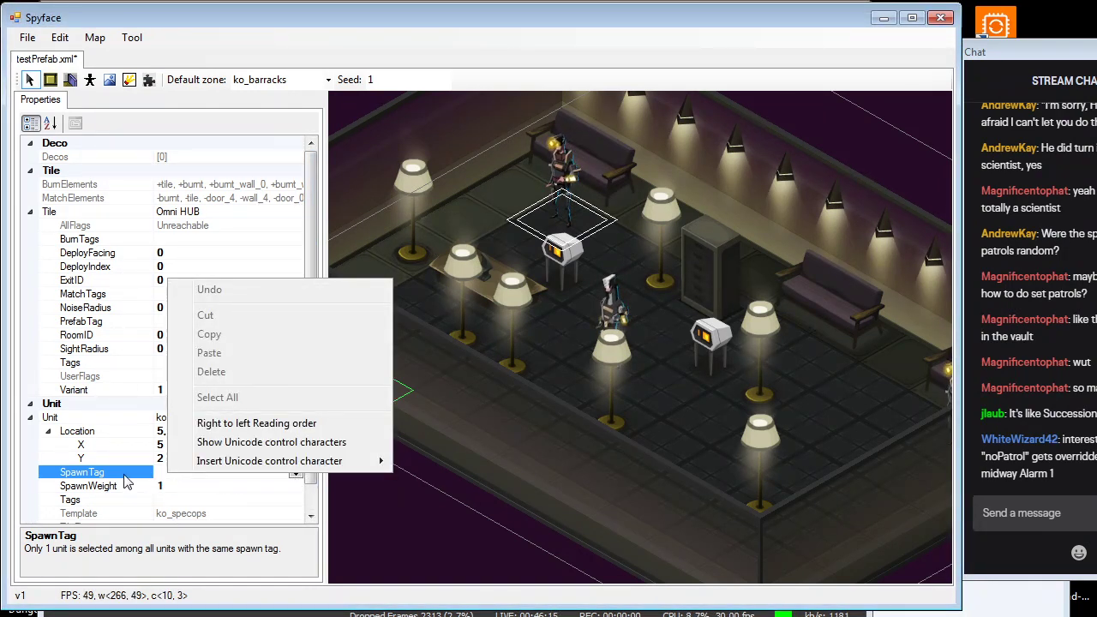
key(Escape)
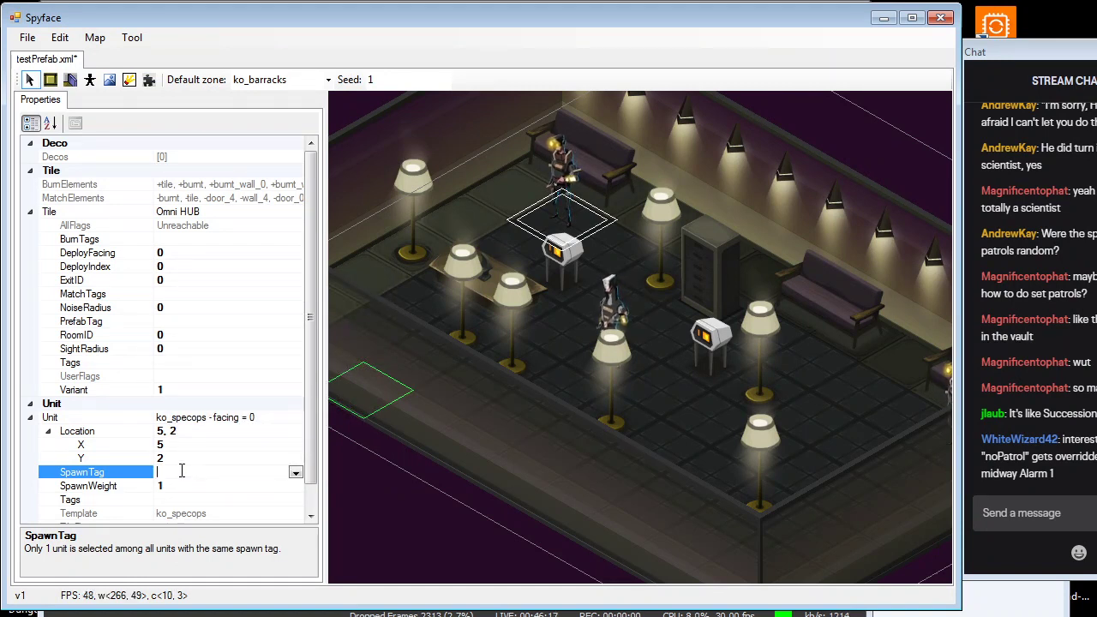
click(296, 475)
click(258, 495)
Read the descriptions of the ko_specops unit's SpawnWeight and SpawnTag properties and look over its remaining unit data
click(220, 488)
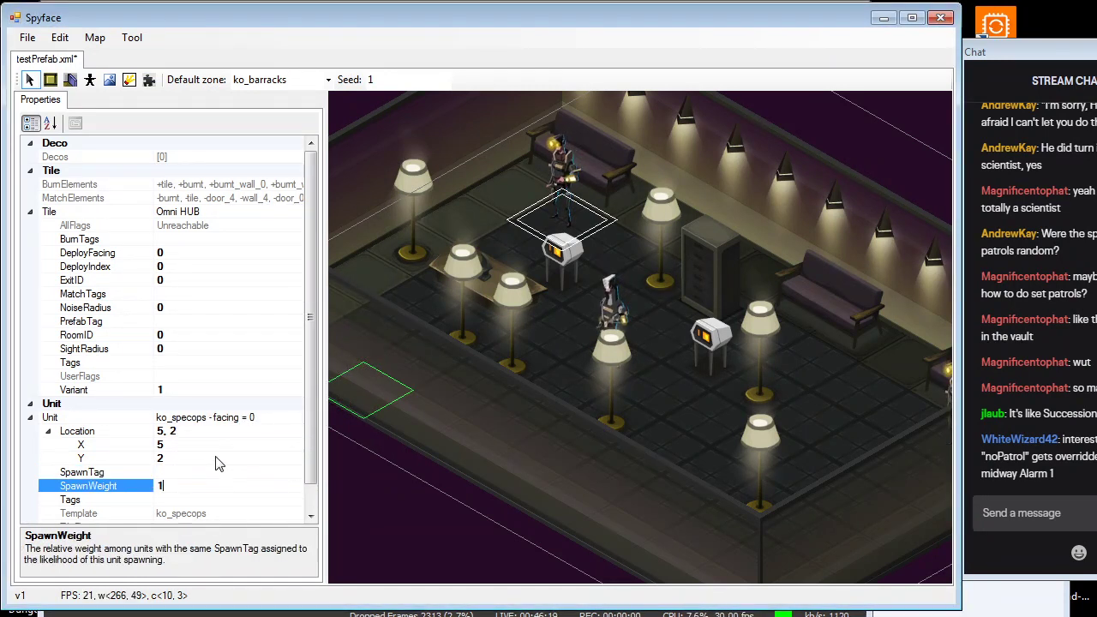
click(217, 464)
click(228, 472)
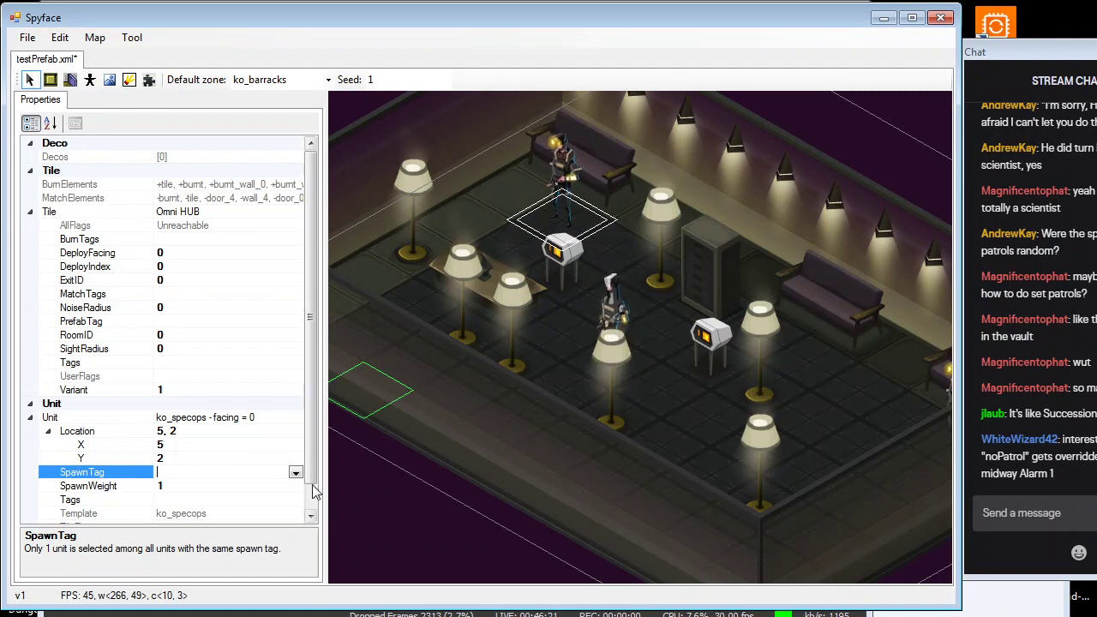
scroll(231, 469, down, 1)
click(295, 446)
click(262, 463)
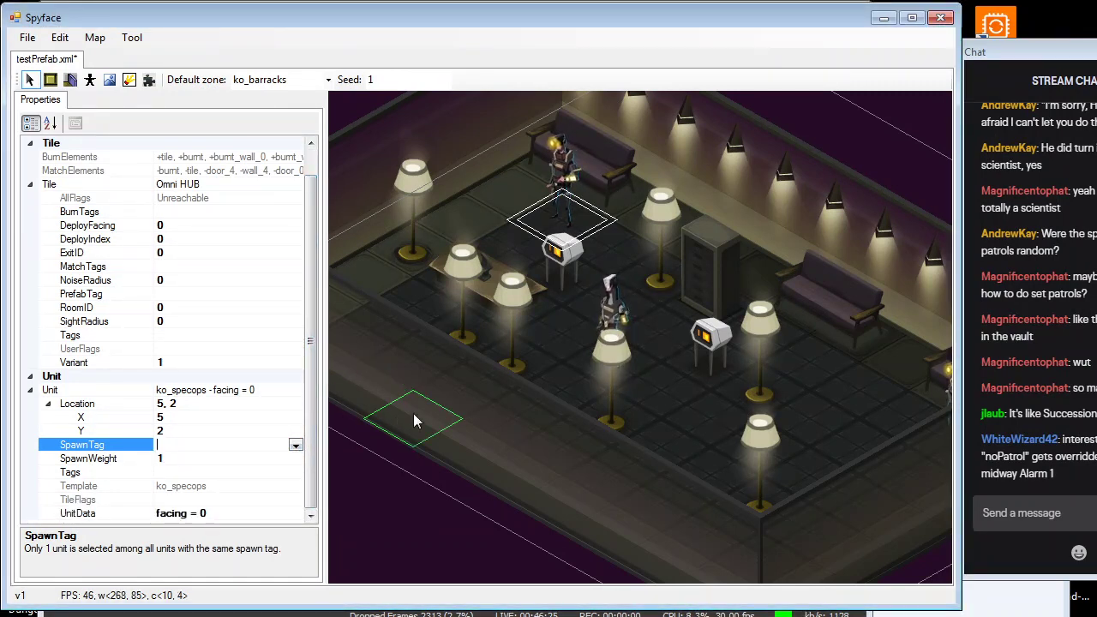
middle_drag(413, 413, 436, 405)
click(179, 447)
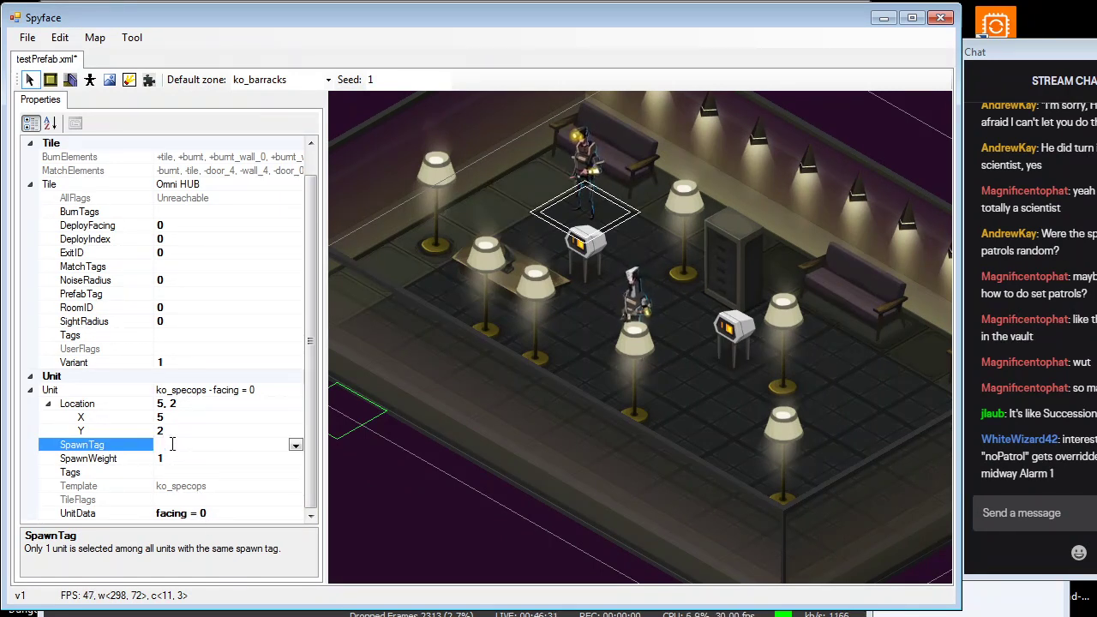
click(180, 460)
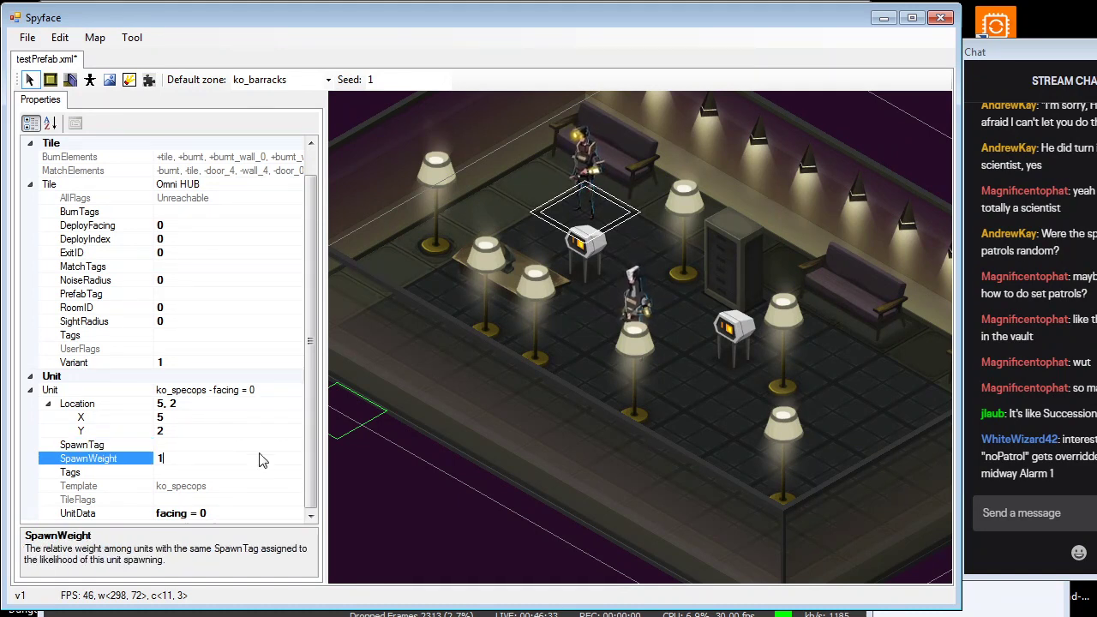
click(170, 444)
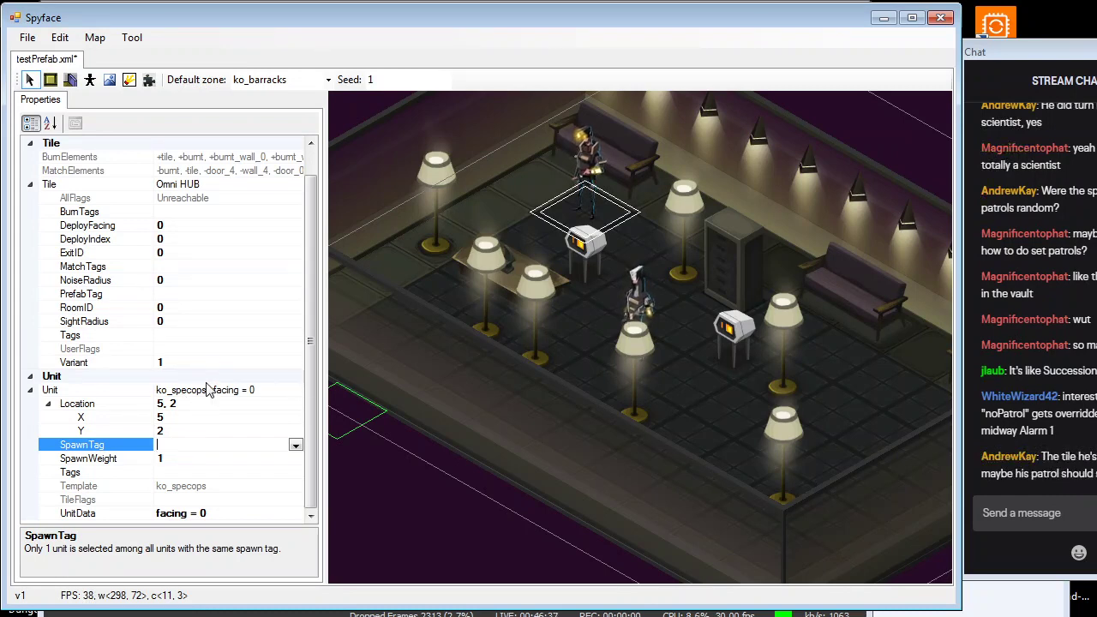
Reselect the important_guard at 7, 5 and review its patrol settings and unit data against the Snipping Tool reference
key(super)
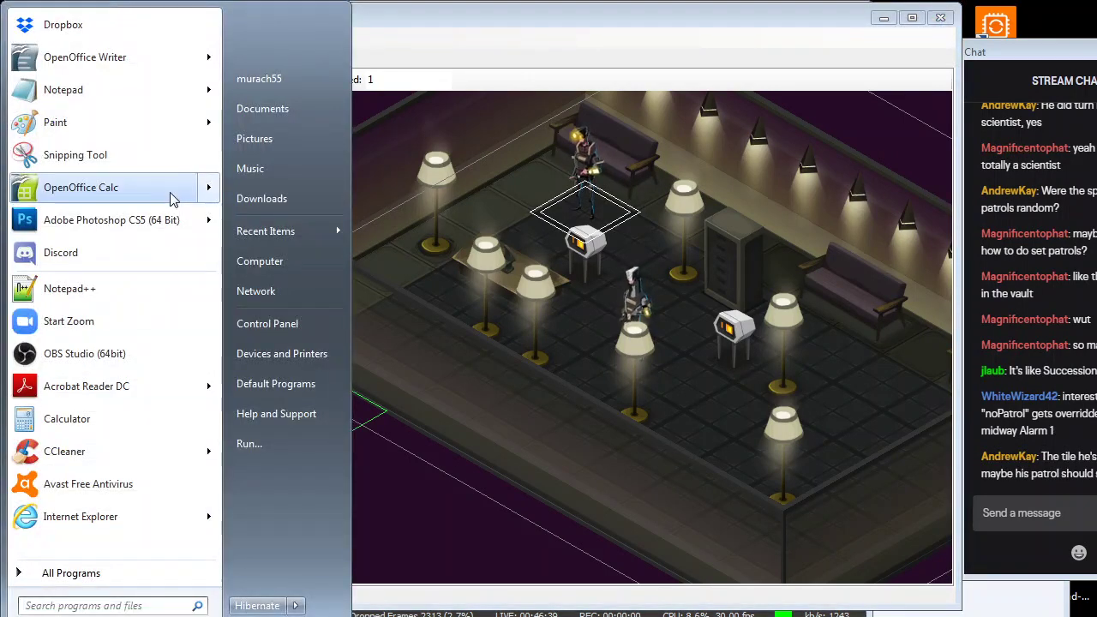
click(645, 401)
click(641, 363)
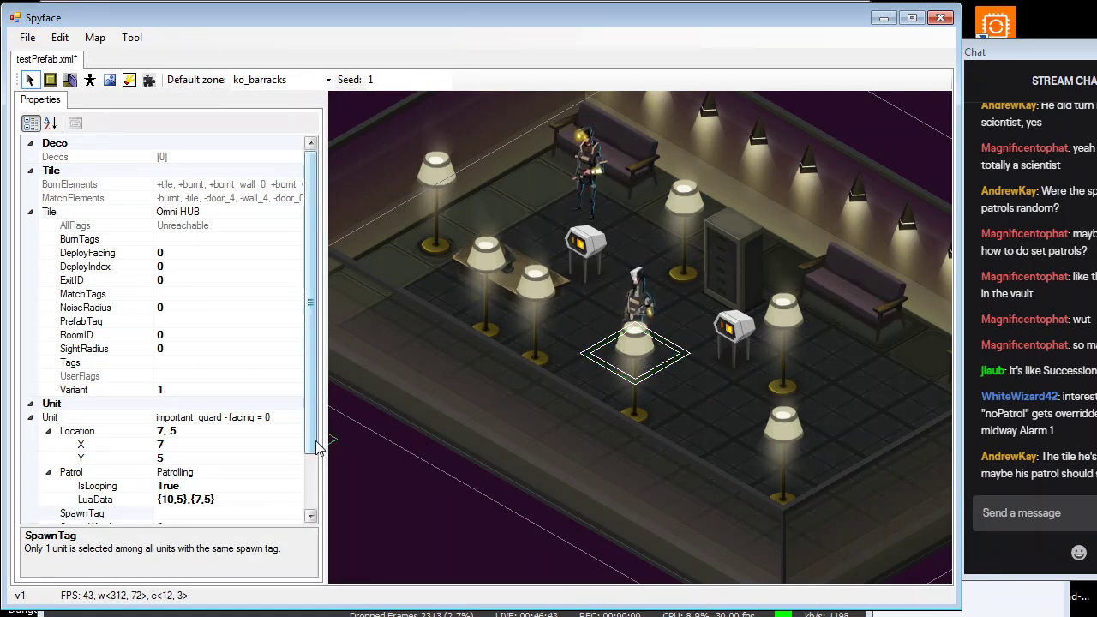
scroll(269, 488, down, 1)
key(alt+Tab)
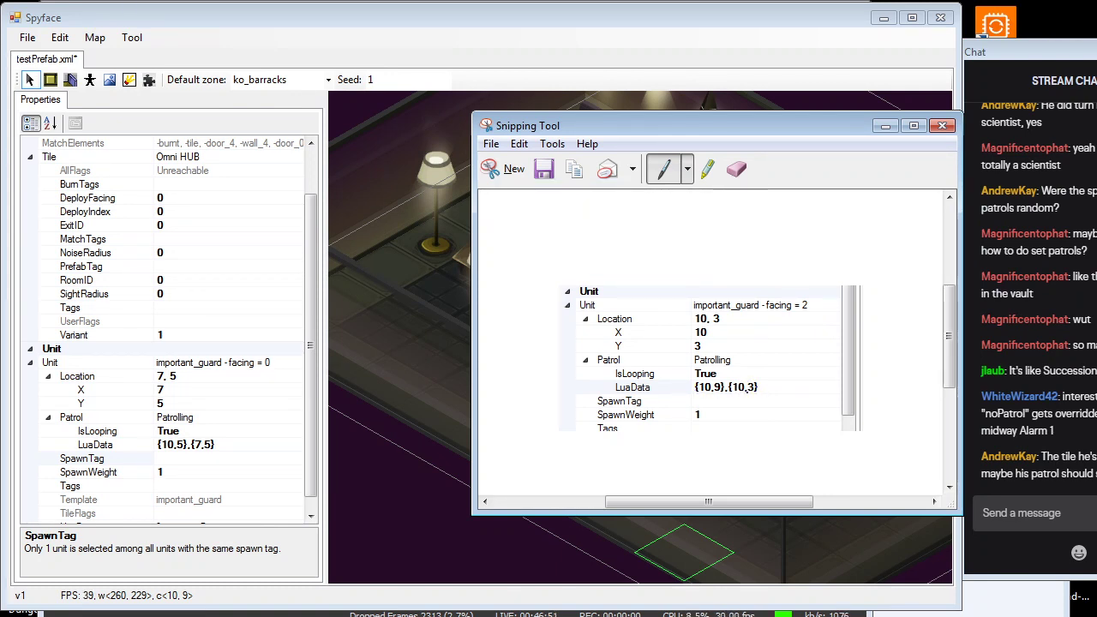
click(885, 127)
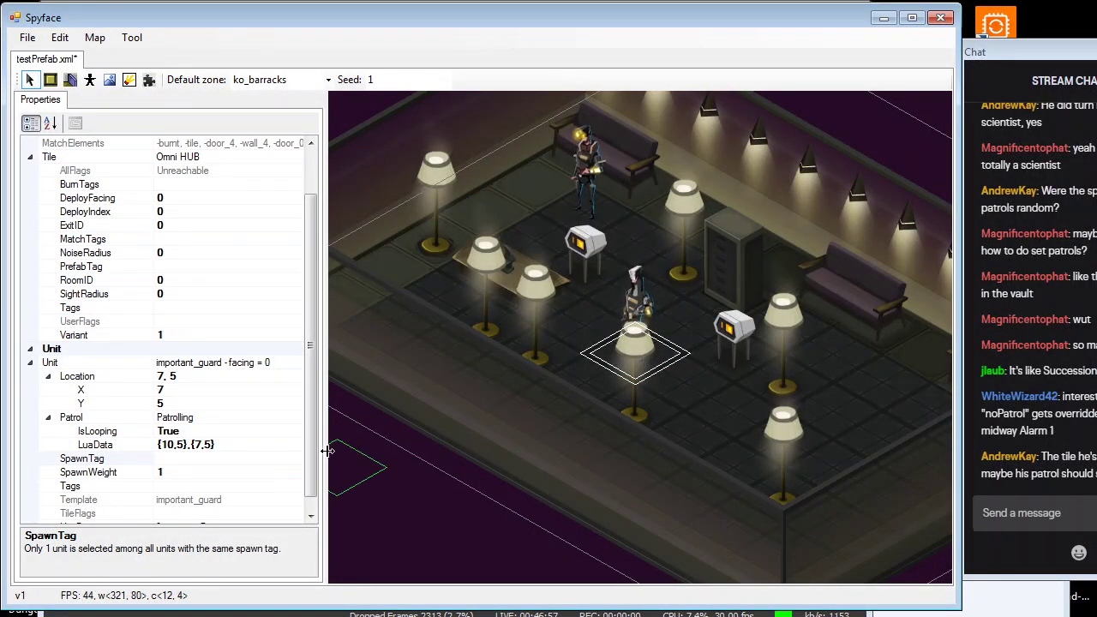
drag(313, 460, 313, 475)
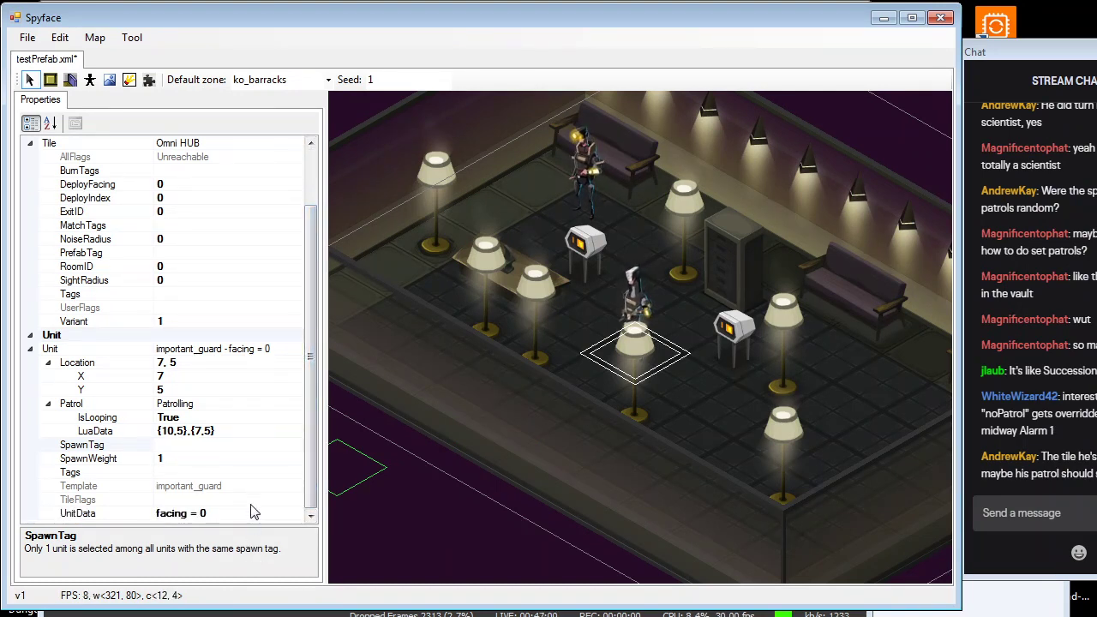
Compare the unit properties of the ko_specops at 5, 2 with those of the important_guard at 7, 5
click(584, 205)
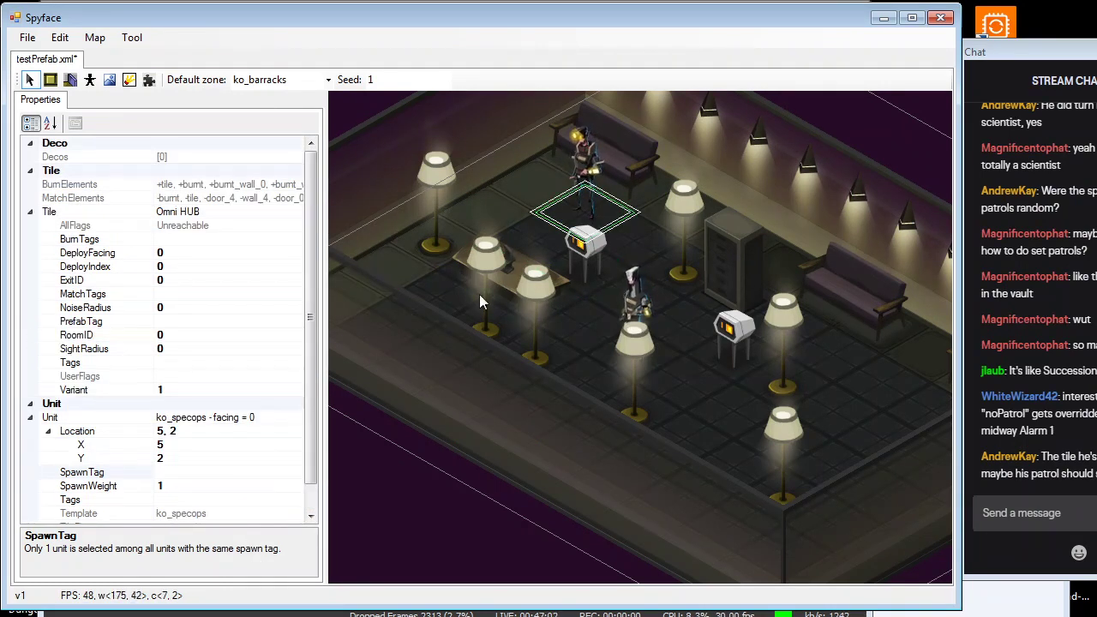
click(172, 459)
click(627, 351)
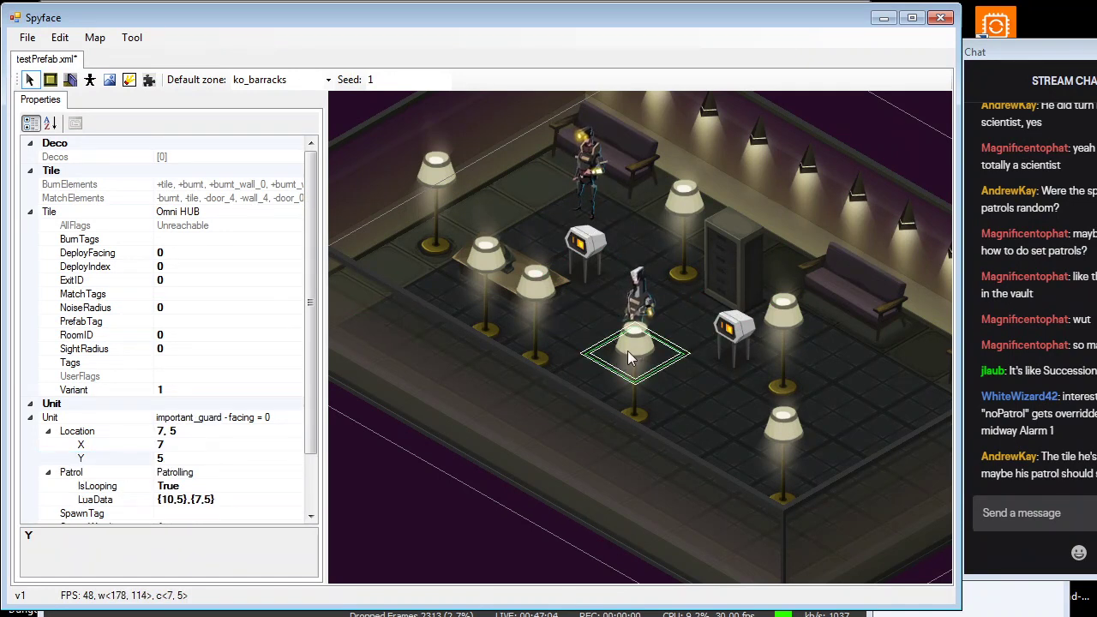
Browse the unit types available for placement, from the guards and drones through the consoles and safes to the civilian units
click(91, 81)
click(303, 171)
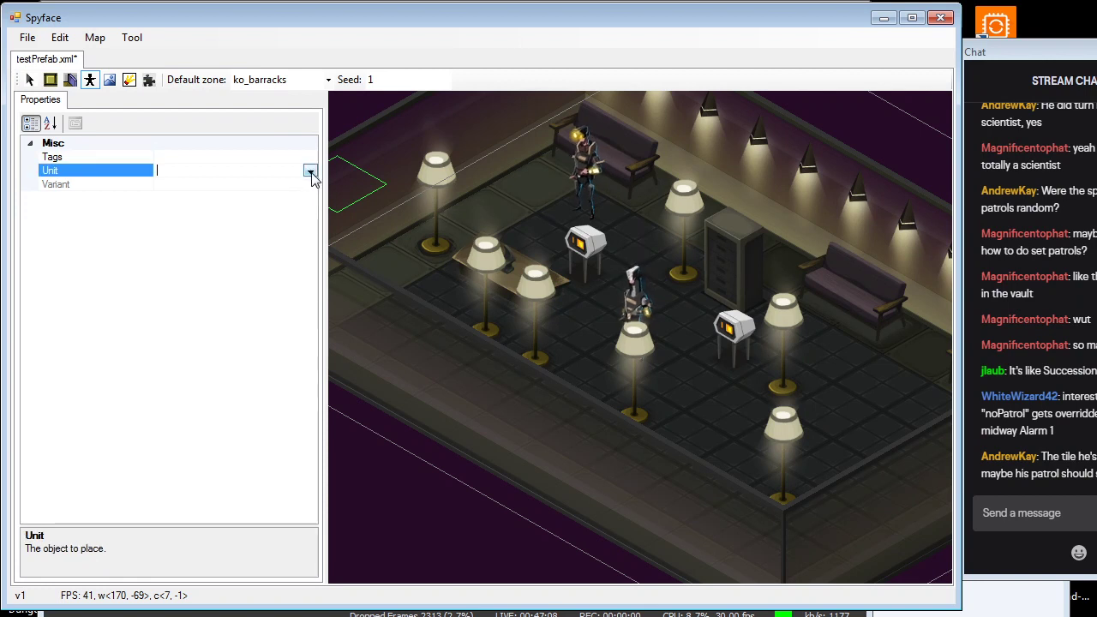
click(309, 171)
mouse_move(313, 214)
mouse_down()
mouse_move(310, 338)
mouse_move(307, 216)
mouse_up()
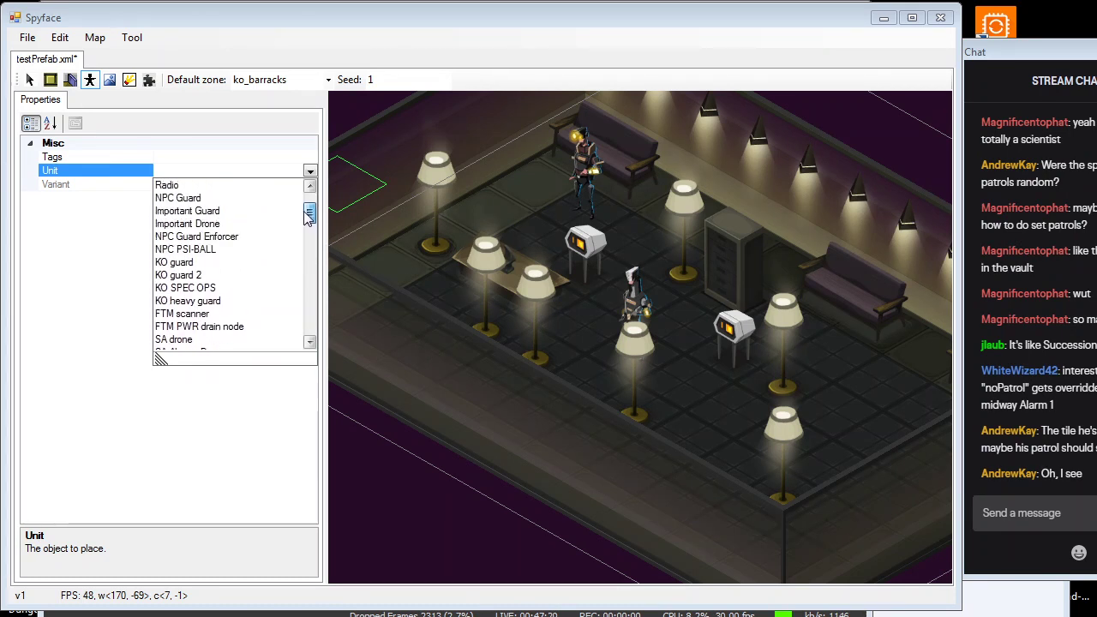
scroll(230, 225, up, 2)
scroll(232, 238, down, 2)
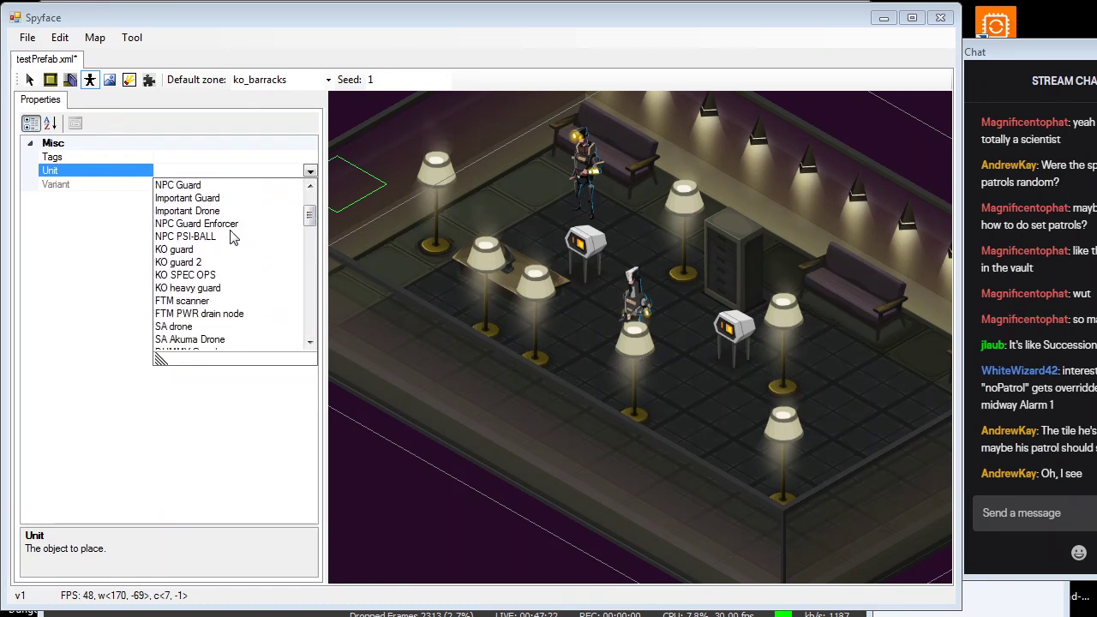
scroll(243, 224, up, 2)
scroll(250, 248, down, 2)
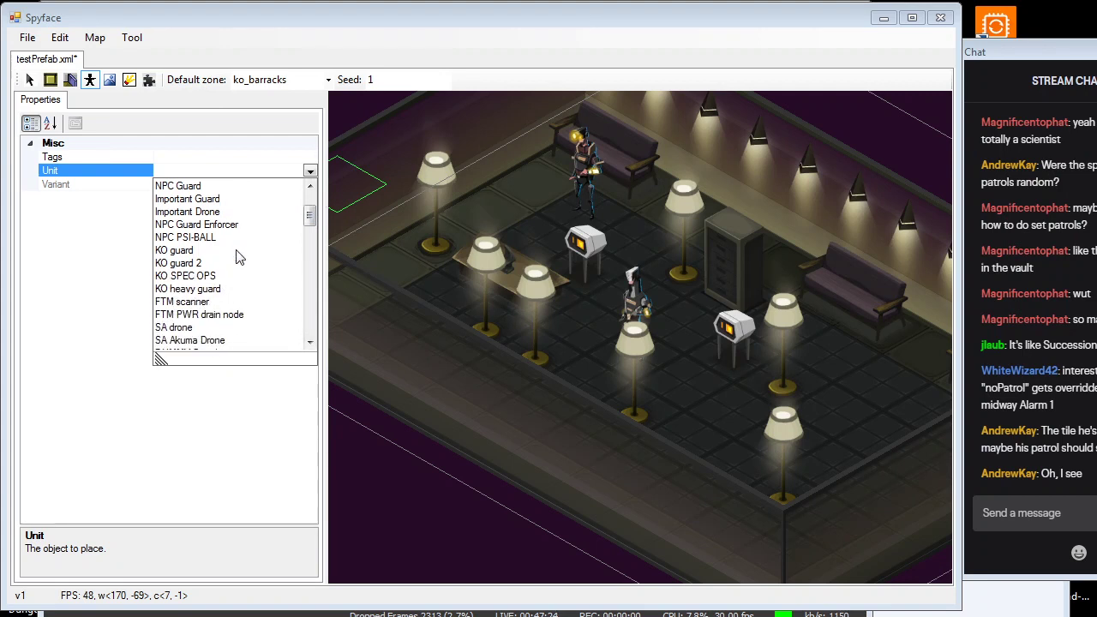
scroll(238, 257, down, 6)
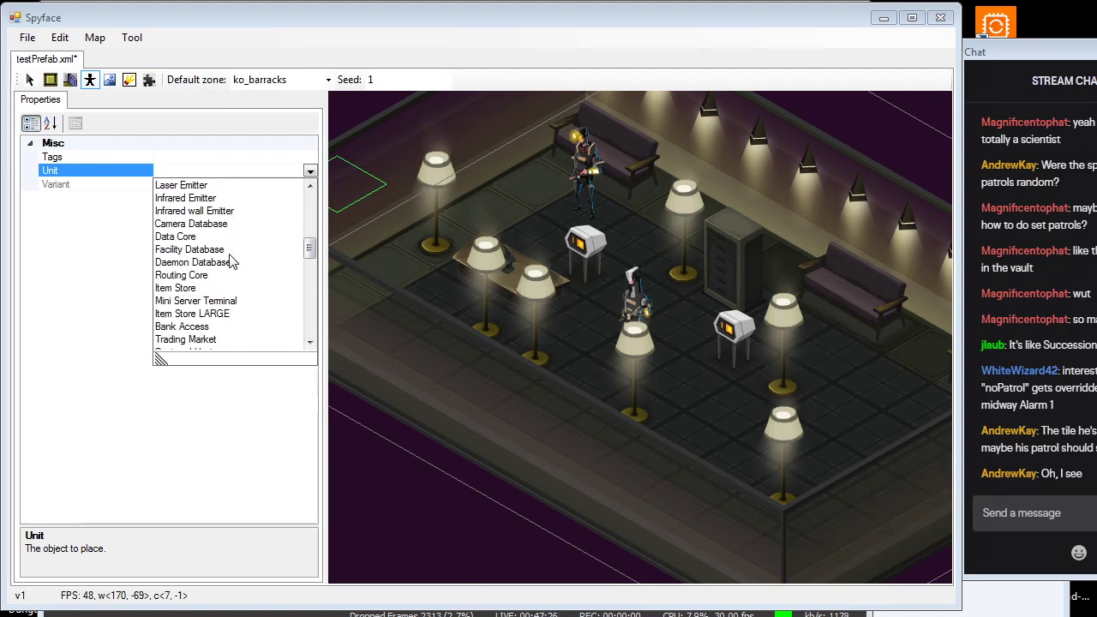
scroll(230, 262, down, 6)
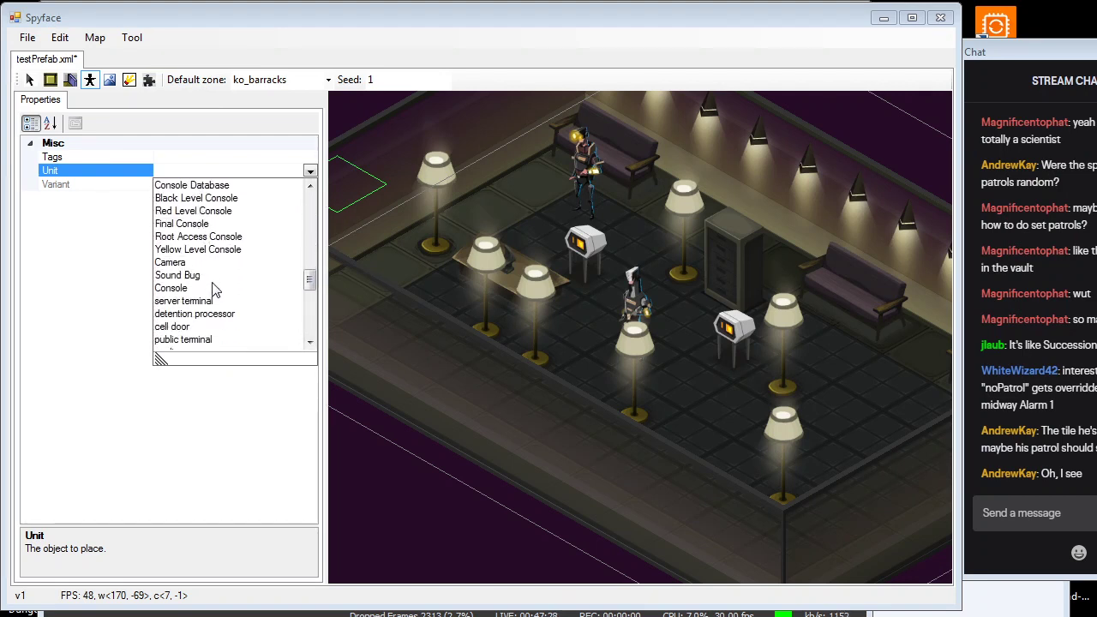
scroll(224, 298, down, 1)
scroll(220, 275, down, 4)
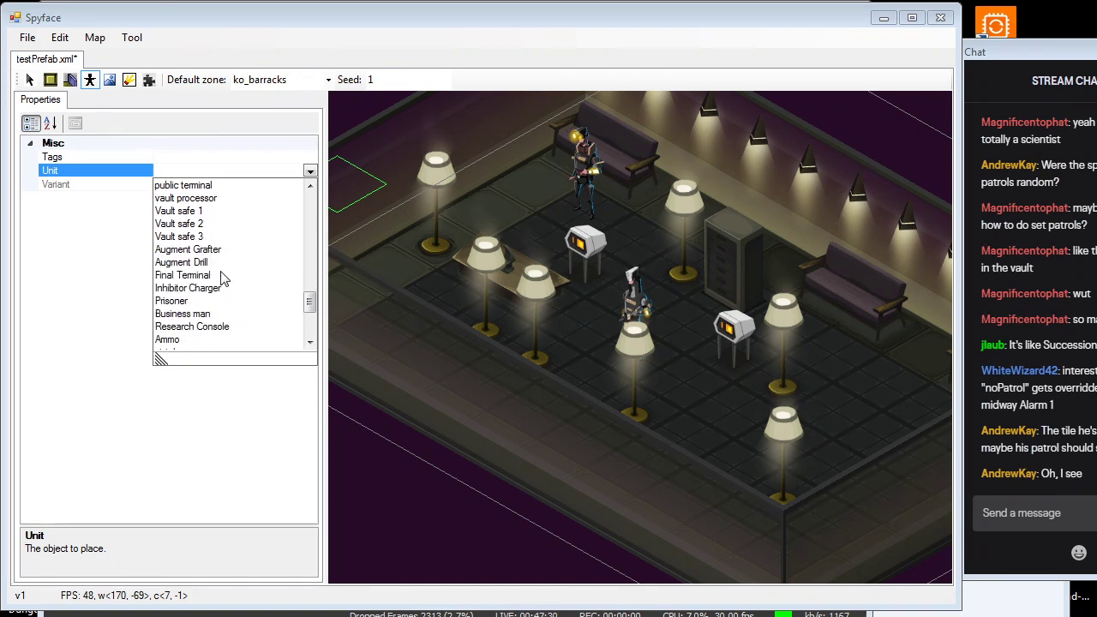
Place a Business man unit on tile 8, 2 and select it to inspect its unit properties
click(221, 275)
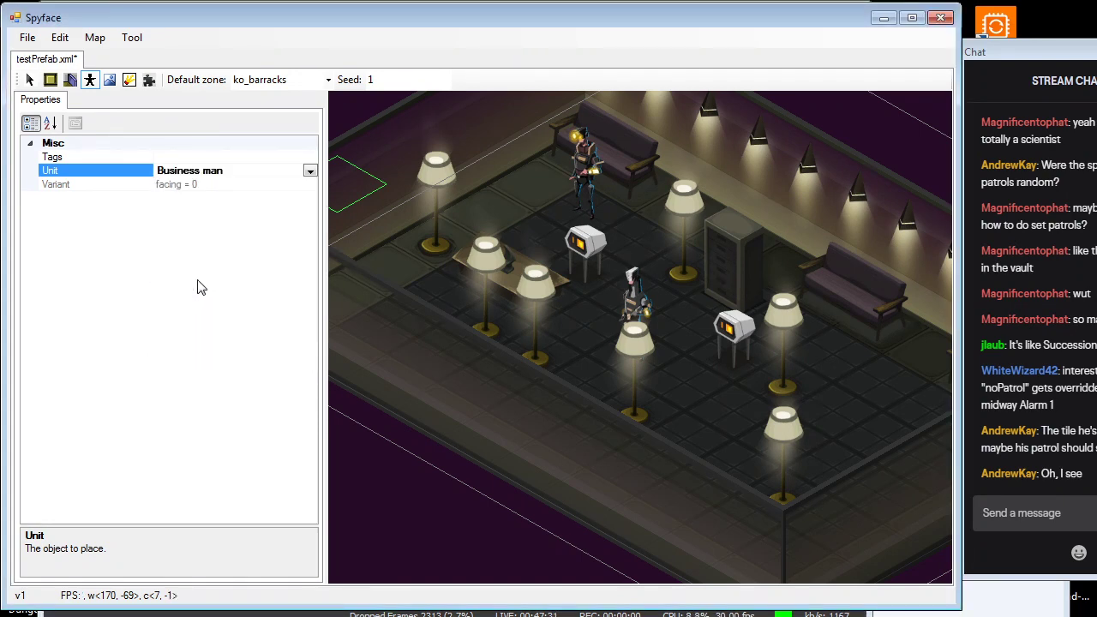
click(432, 288)
click(29, 80)
click(429, 297)
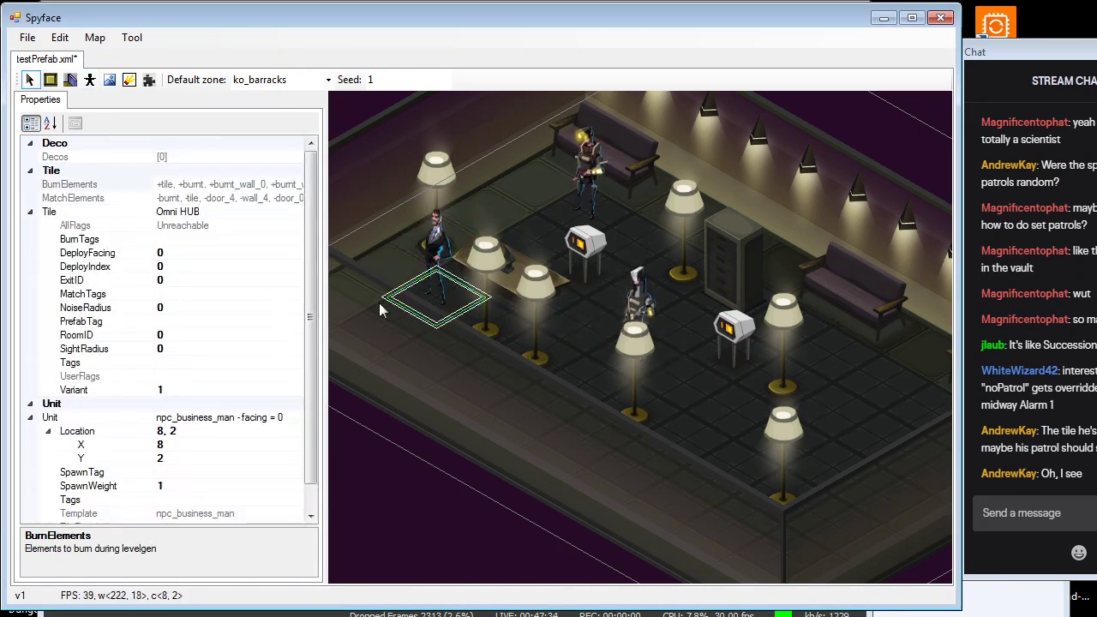
Check the business man's SpawnTag property, and delete the unit from tile 8, 2
click(173, 471)
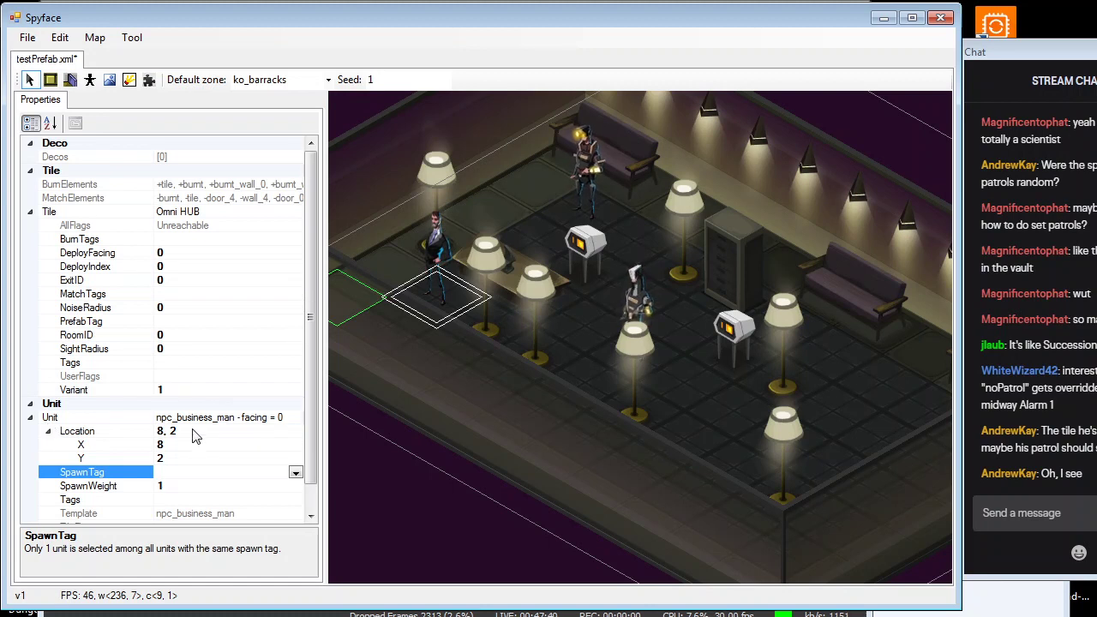
click(444, 294)
key(Delete)
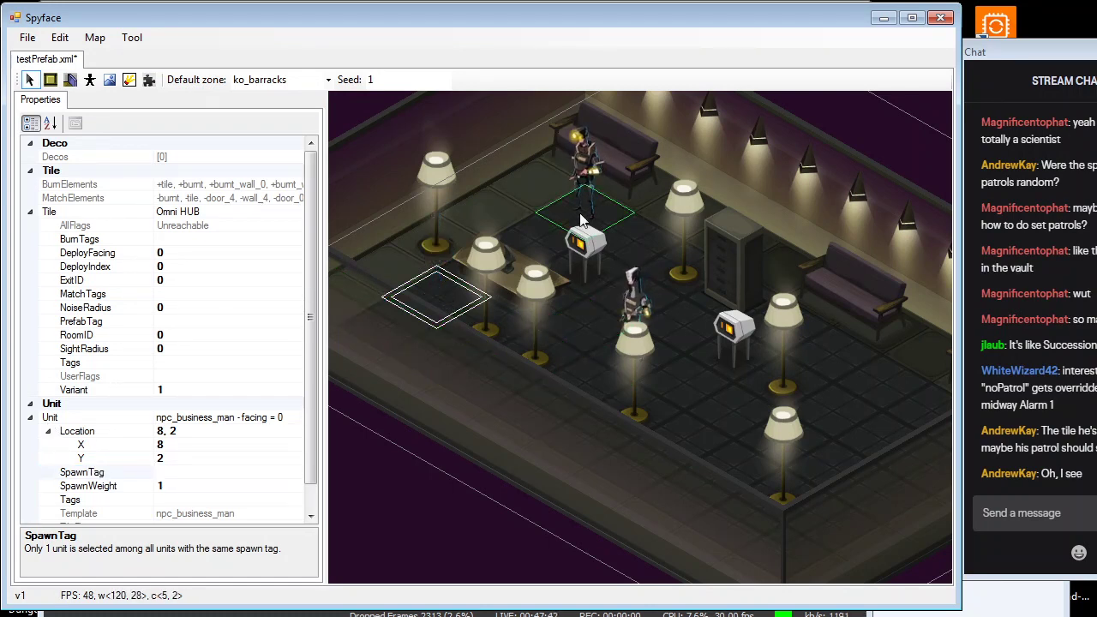
Select the ko_specops unit at 5, 2 and look over its unit properties down to UnitData
click(581, 221)
click(279, 417)
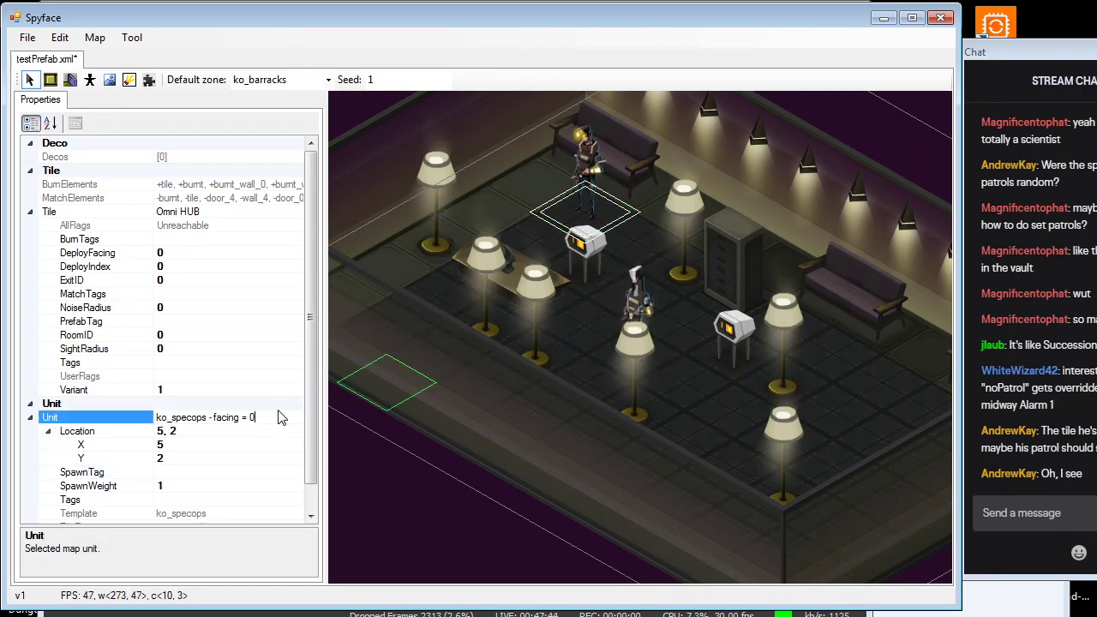
right_click(275, 415)
click(84, 395)
right_click(73, 403)
click(57, 406)
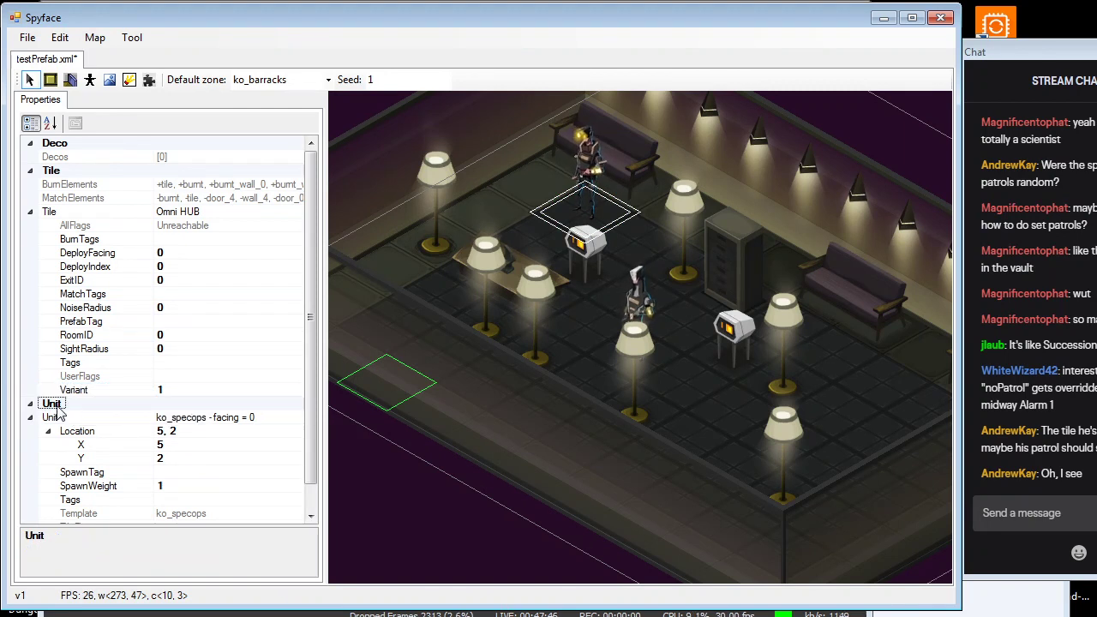
scroll(44, 420, down, 1)
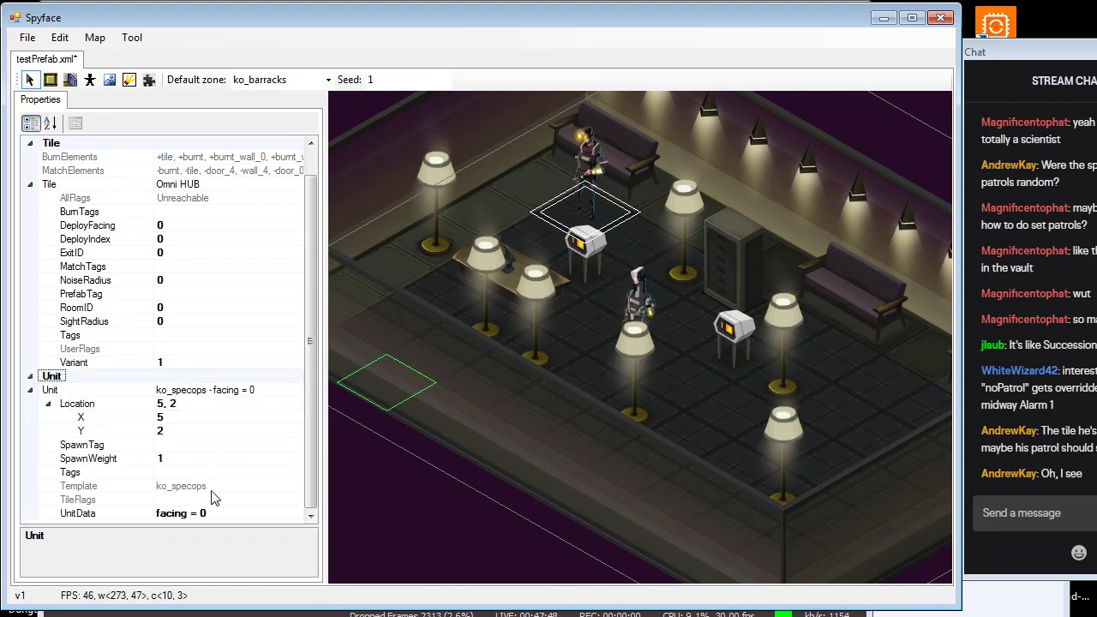
Examine which choices and editing options the ko_specops unit's SpawnTag property offers
click(171, 472)
click(182, 446)
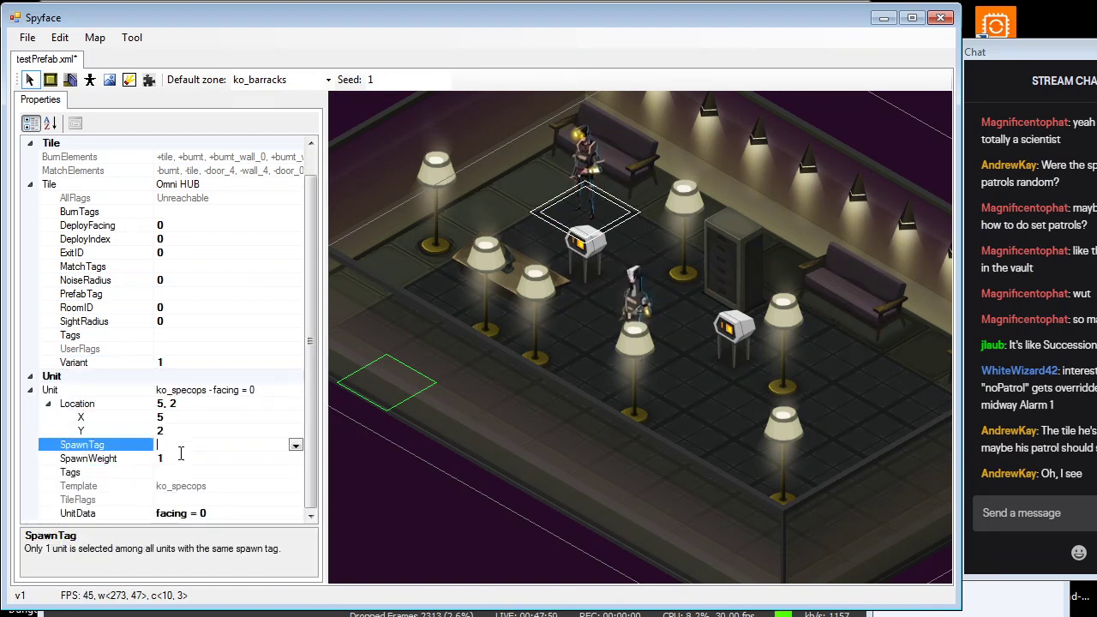
click(288, 461)
click(296, 445)
click(300, 447)
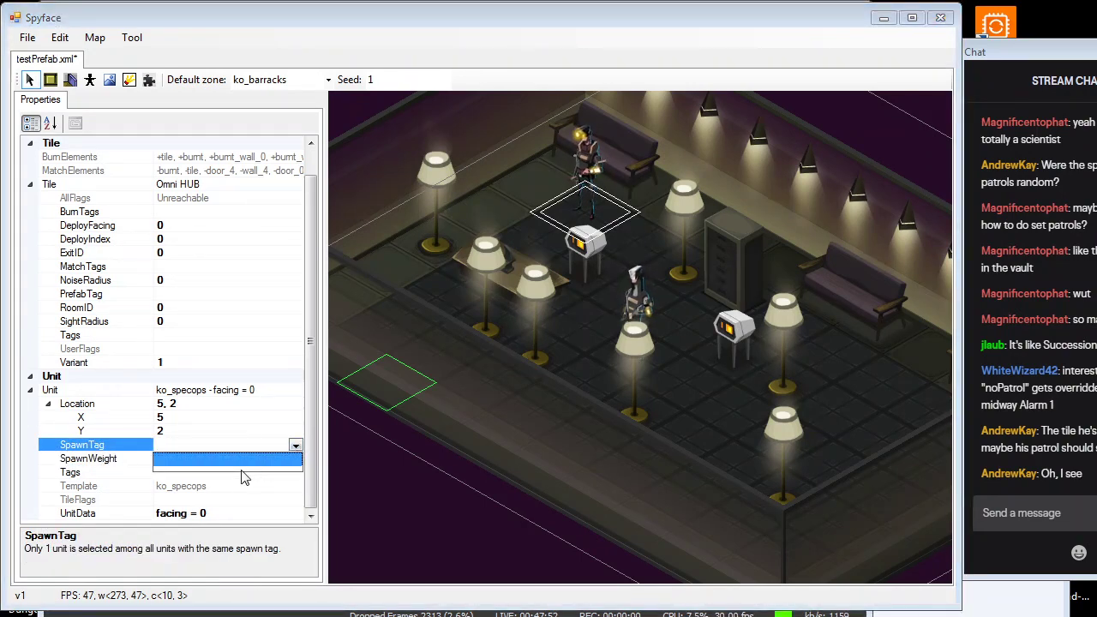
right_click(295, 456)
click(296, 443)
click(296, 444)
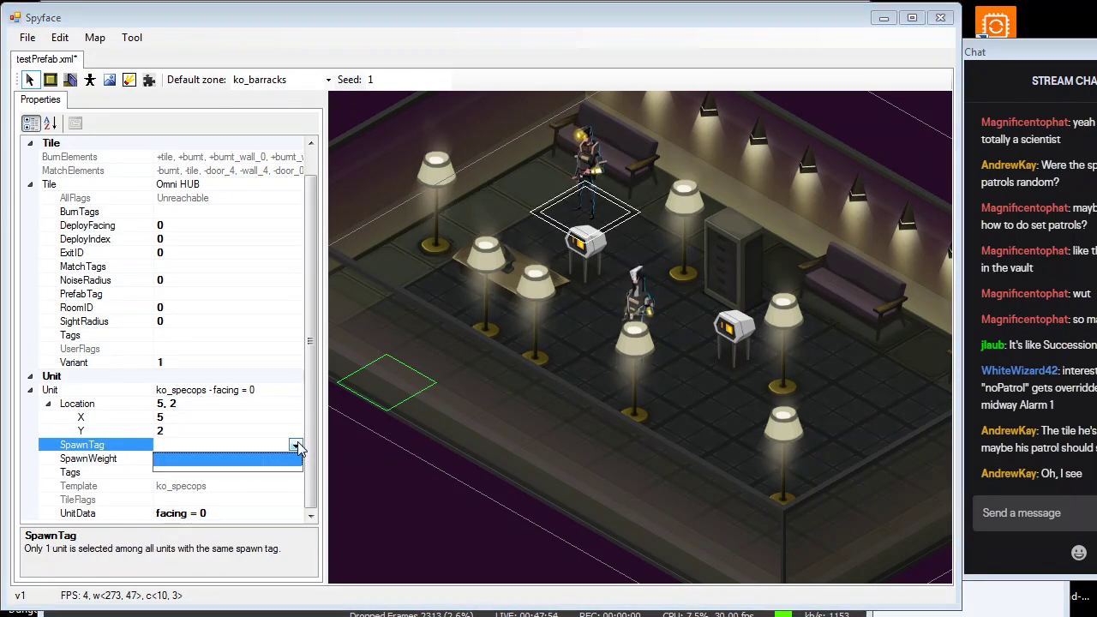
right_click(297, 442)
click(296, 445)
right_click(249, 446)
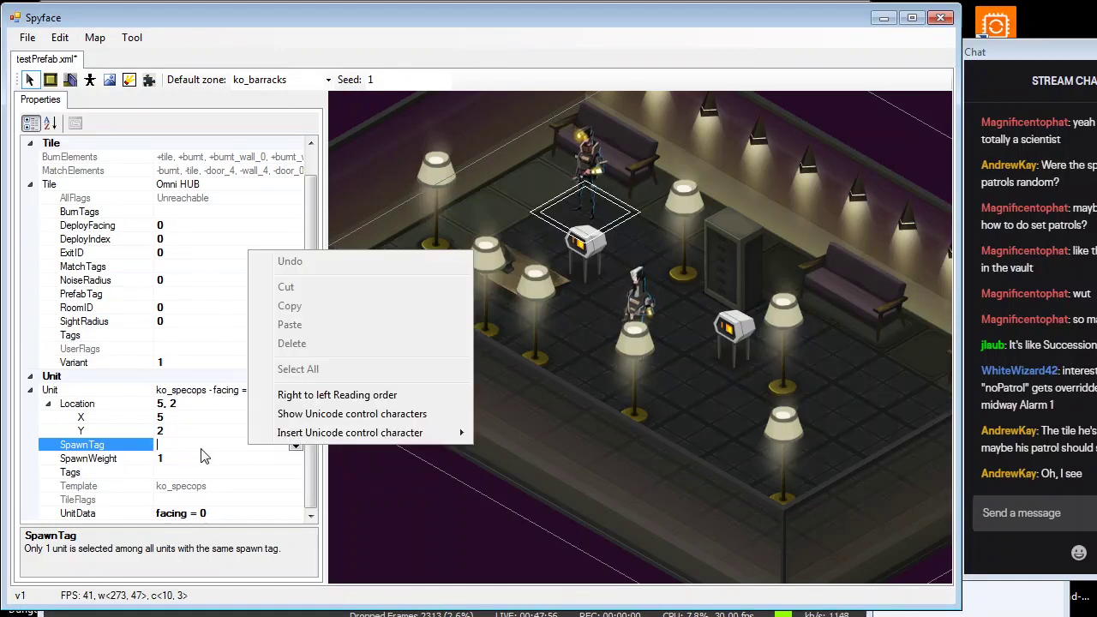
Compare the descriptions of the SpawnWeight and SpawnTag properties for the ko_specops unit
click(191, 436)
right_click(173, 435)
click(164, 457)
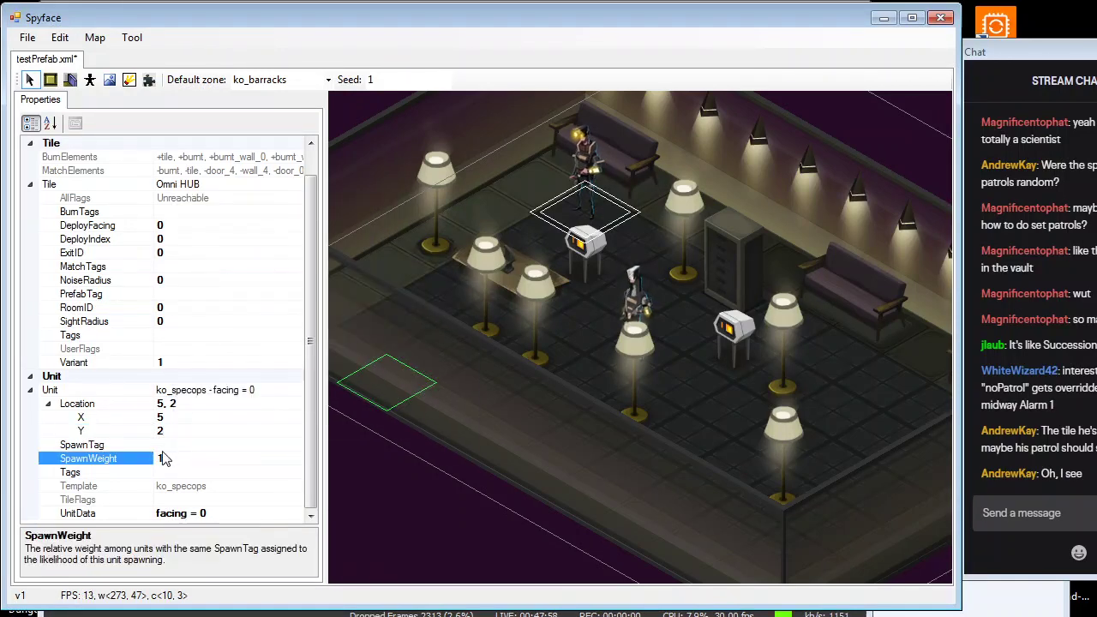
click(174, 444)
click(155, 457)
click(187, 444)
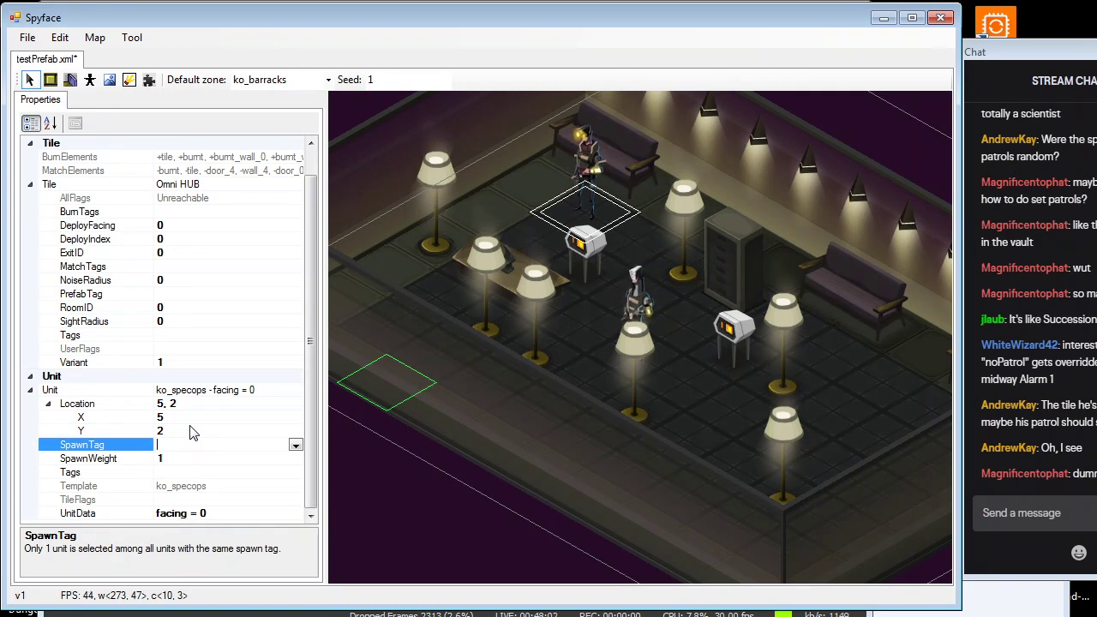
Choose DUMMY Guard as the unit type to place
click(89, 79)
click(312, 174)
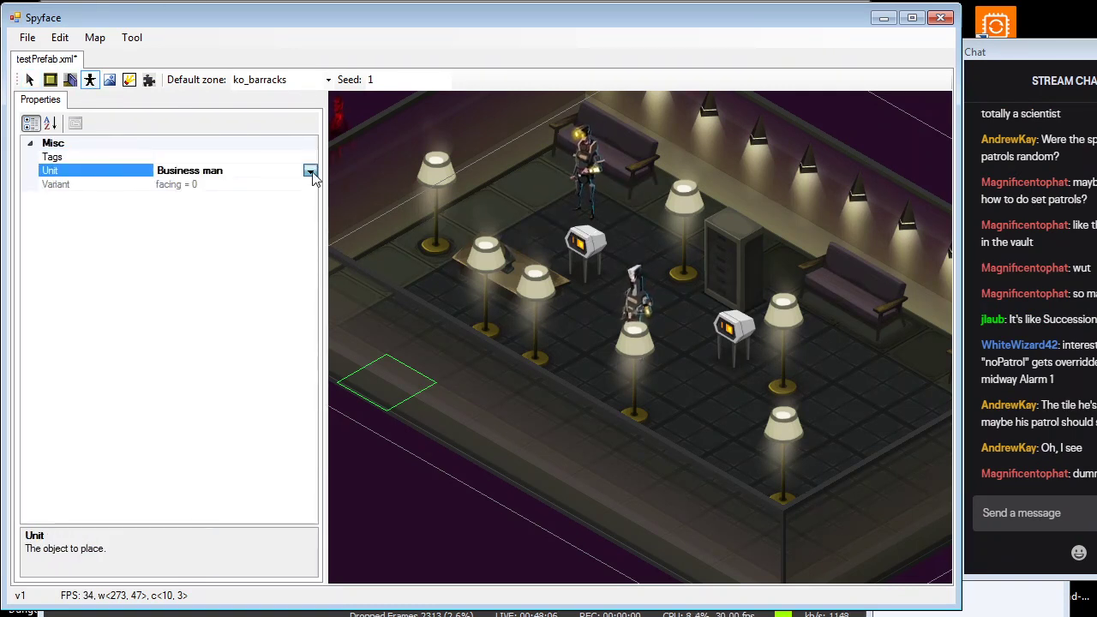
click(313, 176)
mouse_move(321, 232)
mouse_down()
mouse_move(316, 277)
mouse_move(320, 204)
mouse_move(321, 232)
mouse_up()
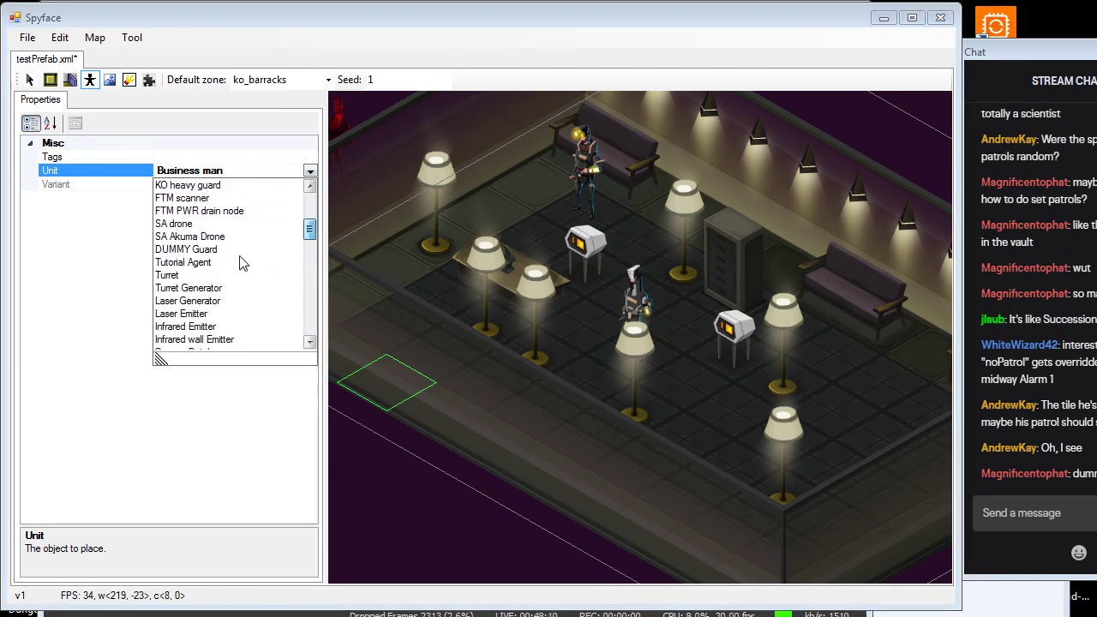
click(202, 251)
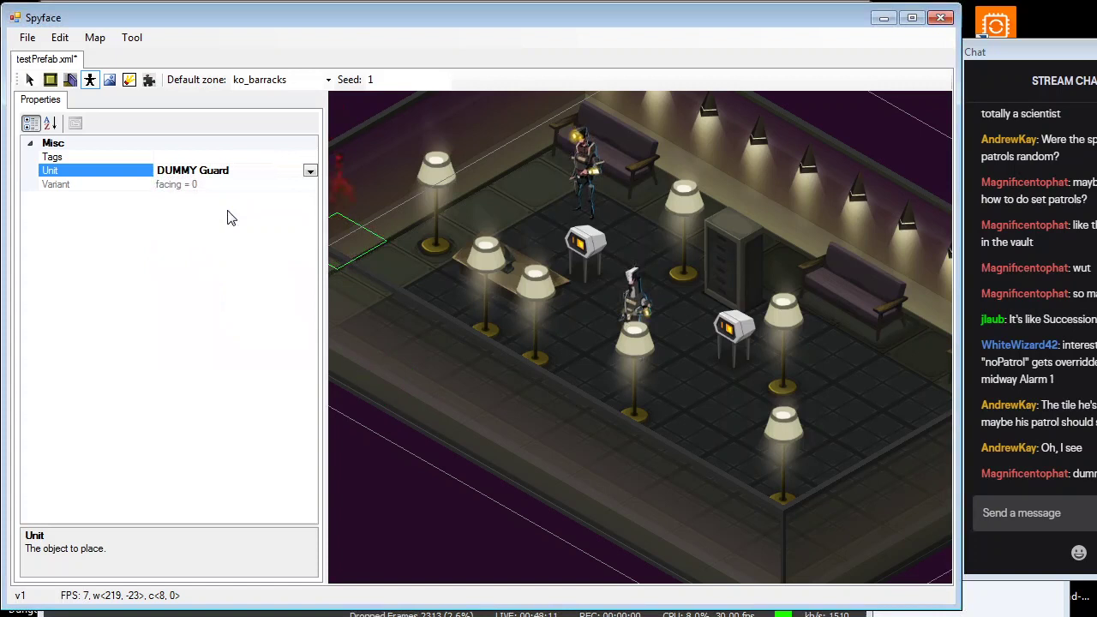
Look through the placeable unit types that follow DUMMY Guard, including turrets, emitters, databases and consoles
click(310, 171)
scroll(268, 262, down, 1)
scroll(269, 261, down, 9)
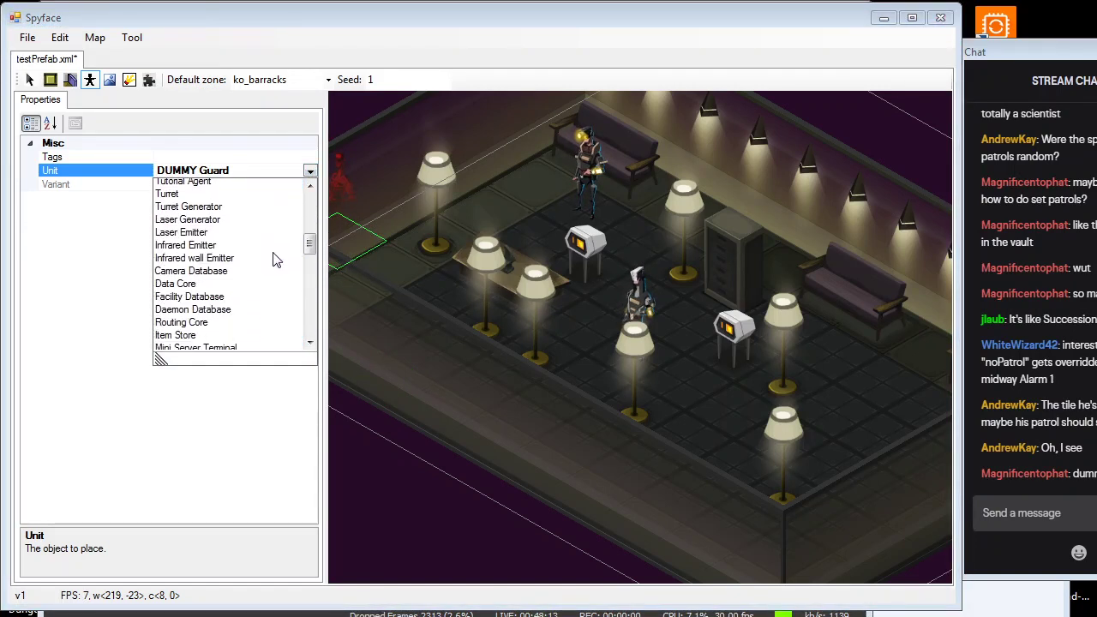
scroll(287, 273, down, 2)
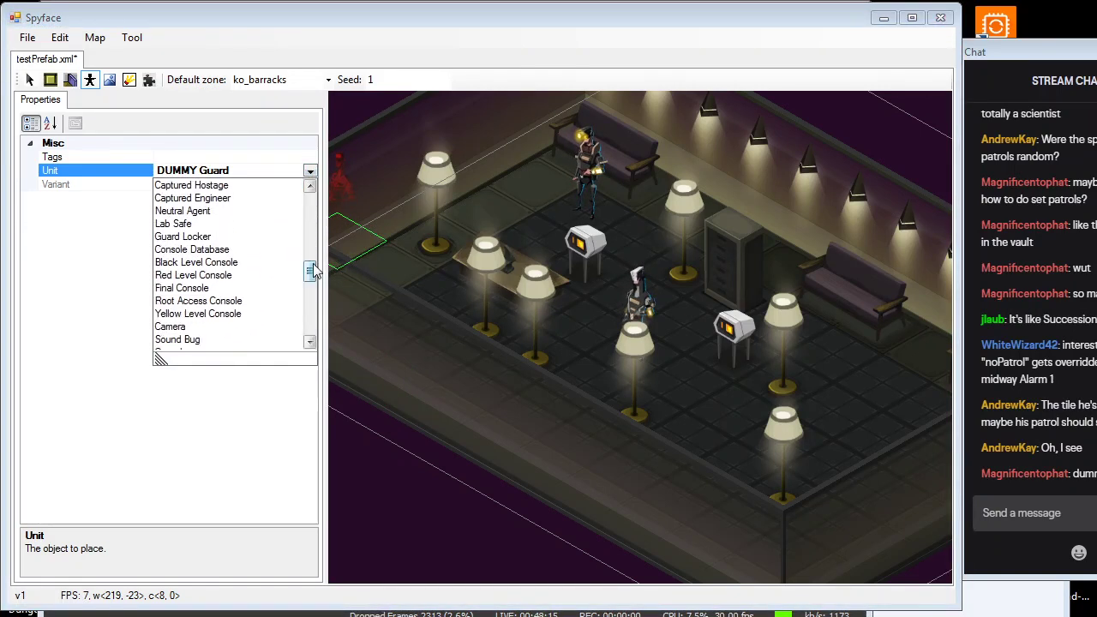
drag(314, 271, 316, 247)
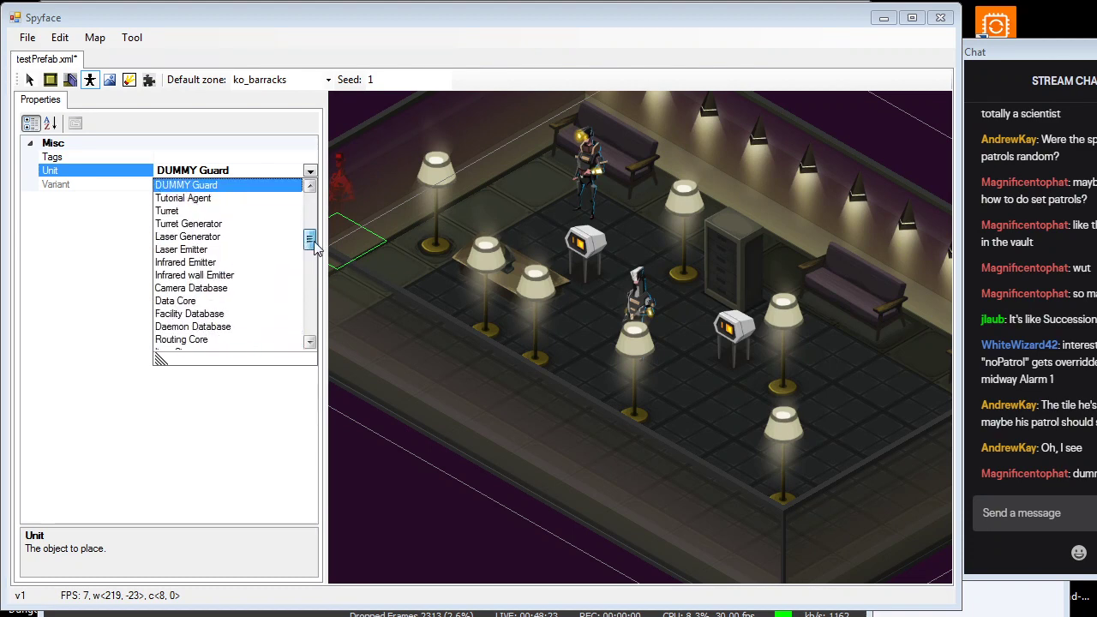
scroll(294, 239, down, 1)
Return to selecting map objects and review the SpawnTag property of the ko_specops unit at 5, 2
click(36, 82)
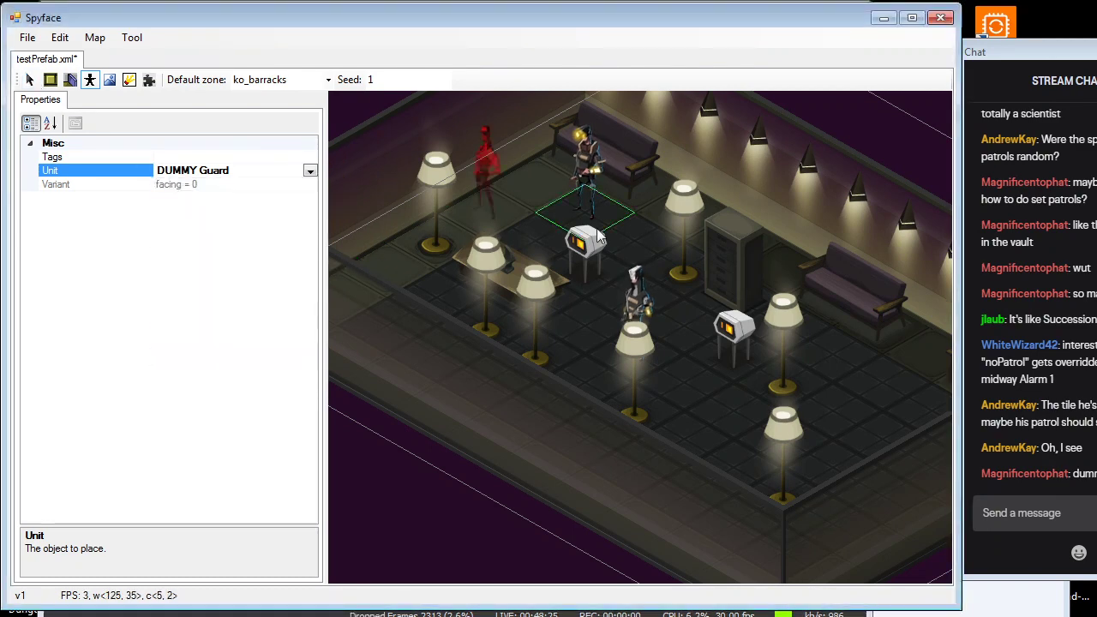
click(34, 80)
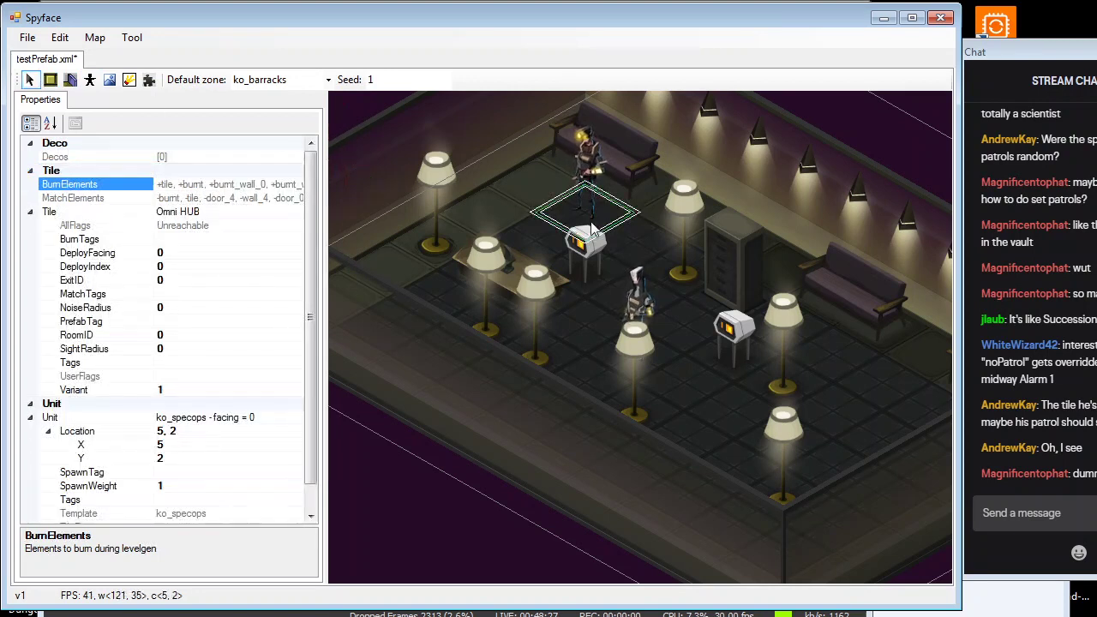
click(185, 472)
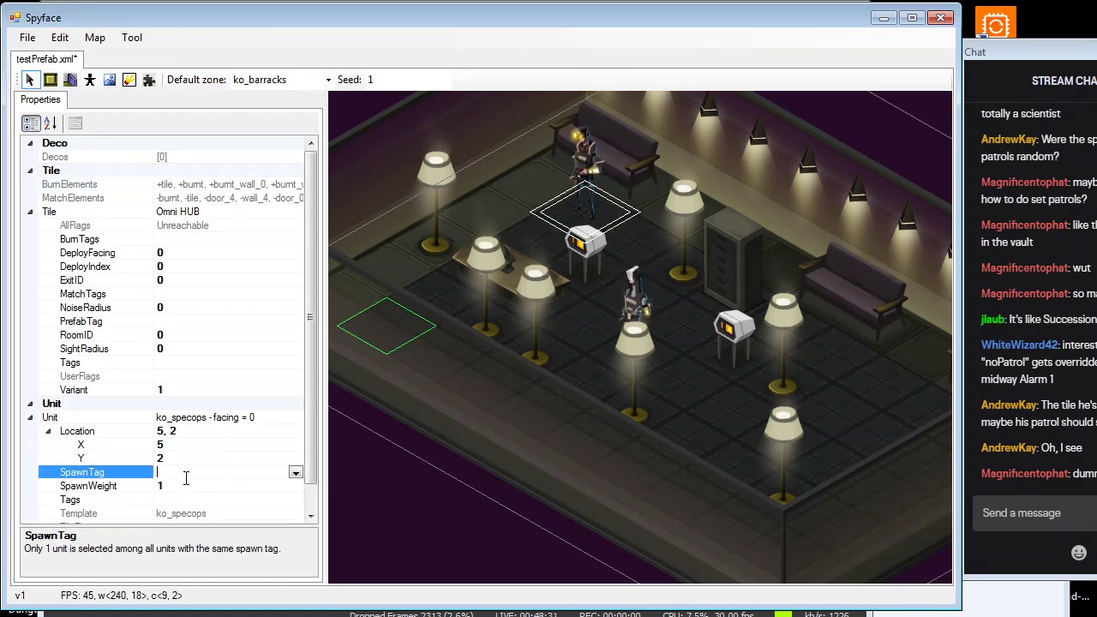
key(alt+Tab)
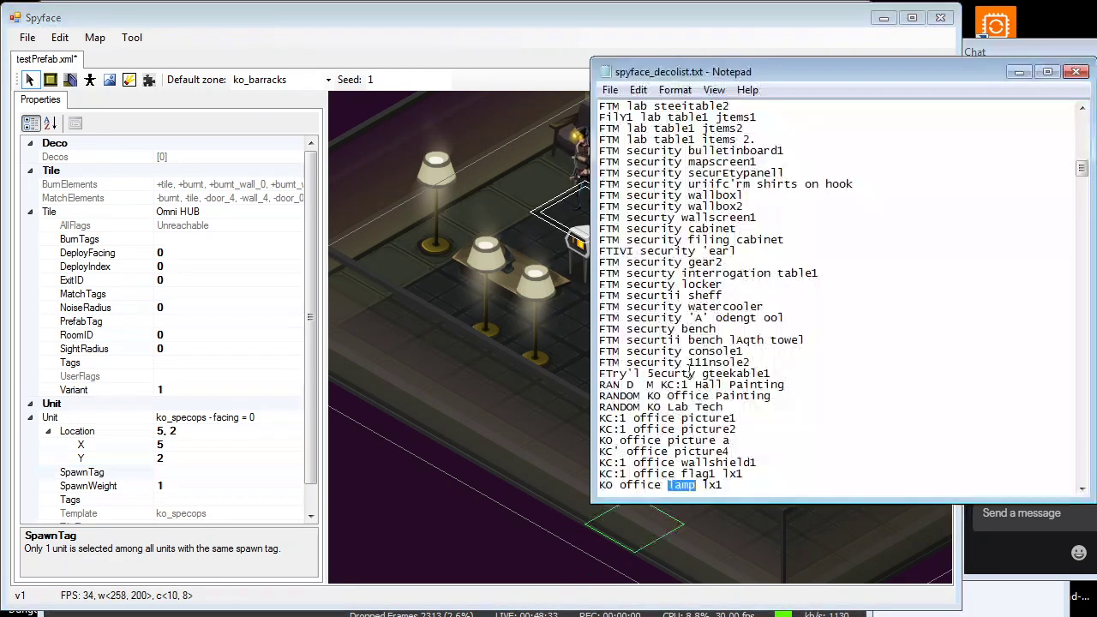
drag(731, 107, 695, 107)
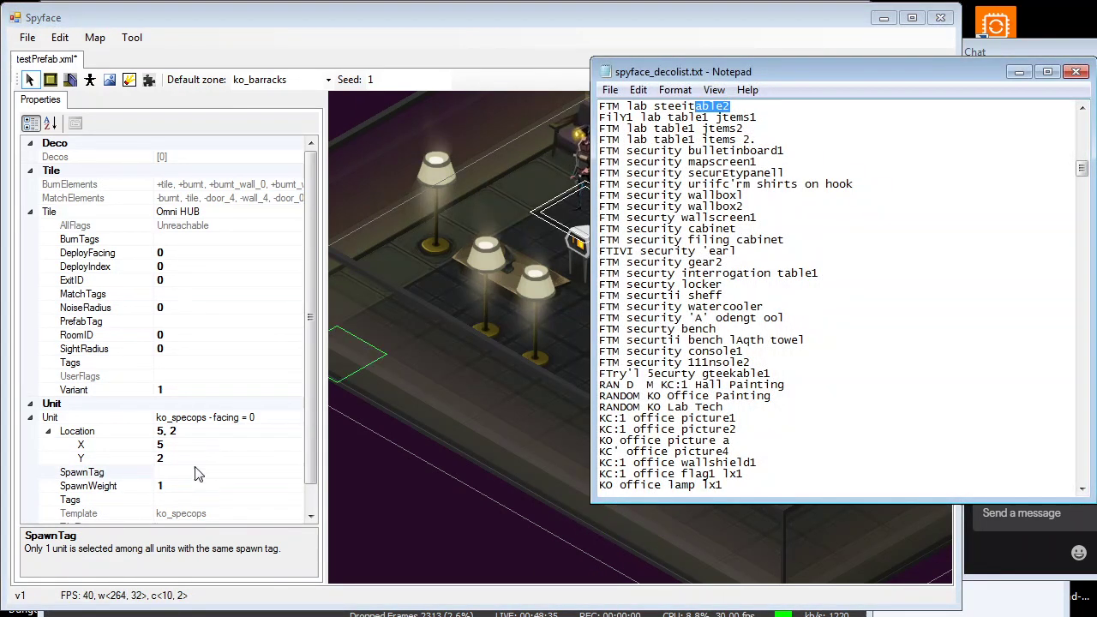
click(168, 473)
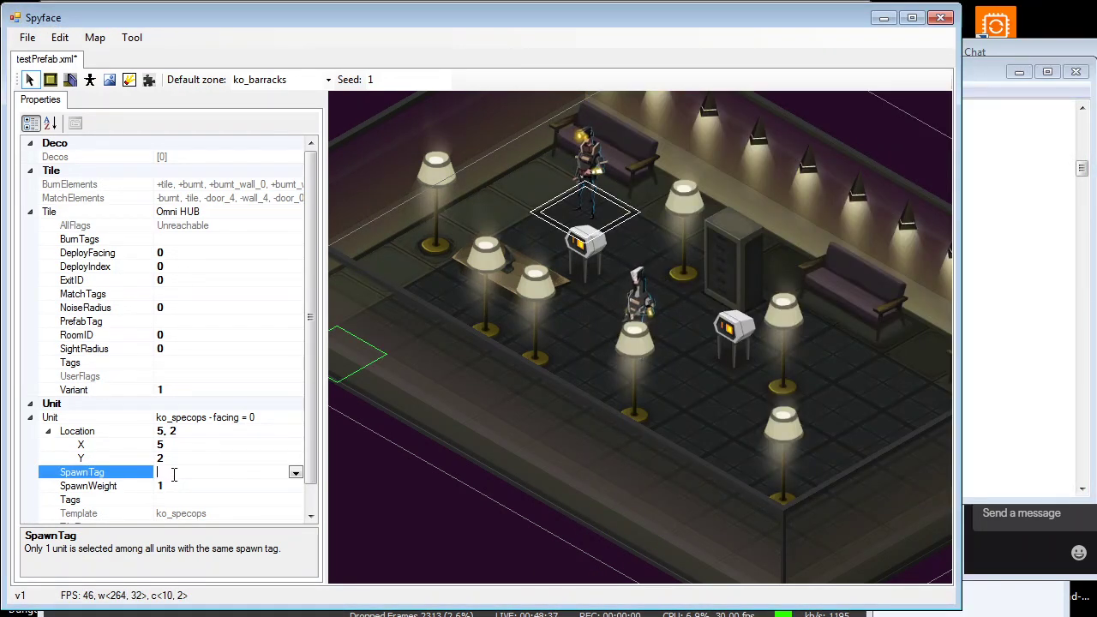
right_click(173, 474)
click(701, 614)
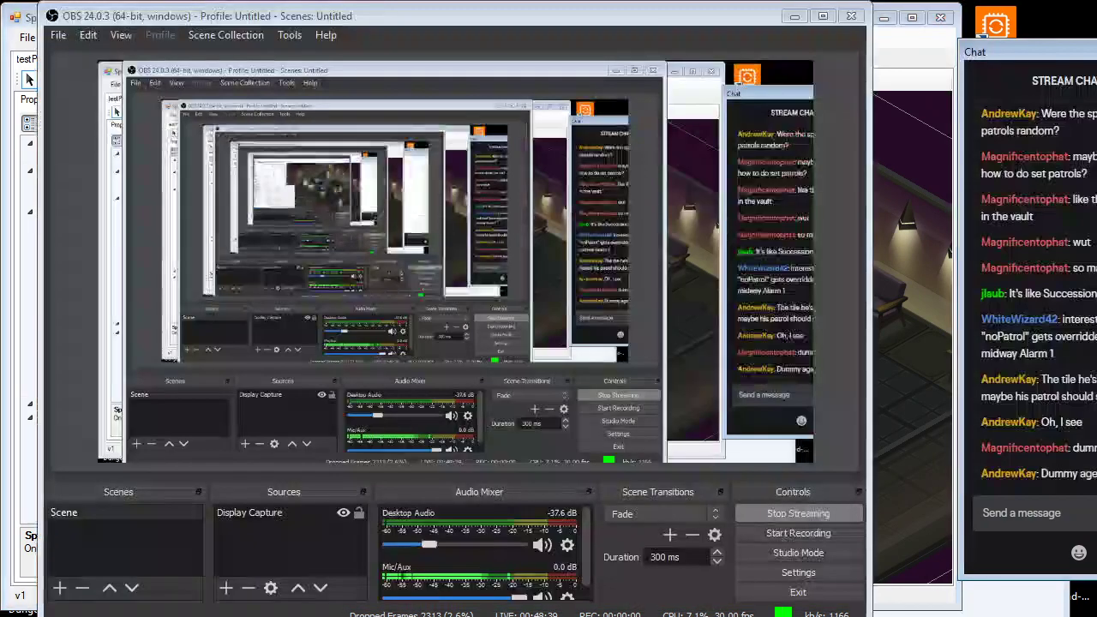
drag(757, 31, 801, 616)
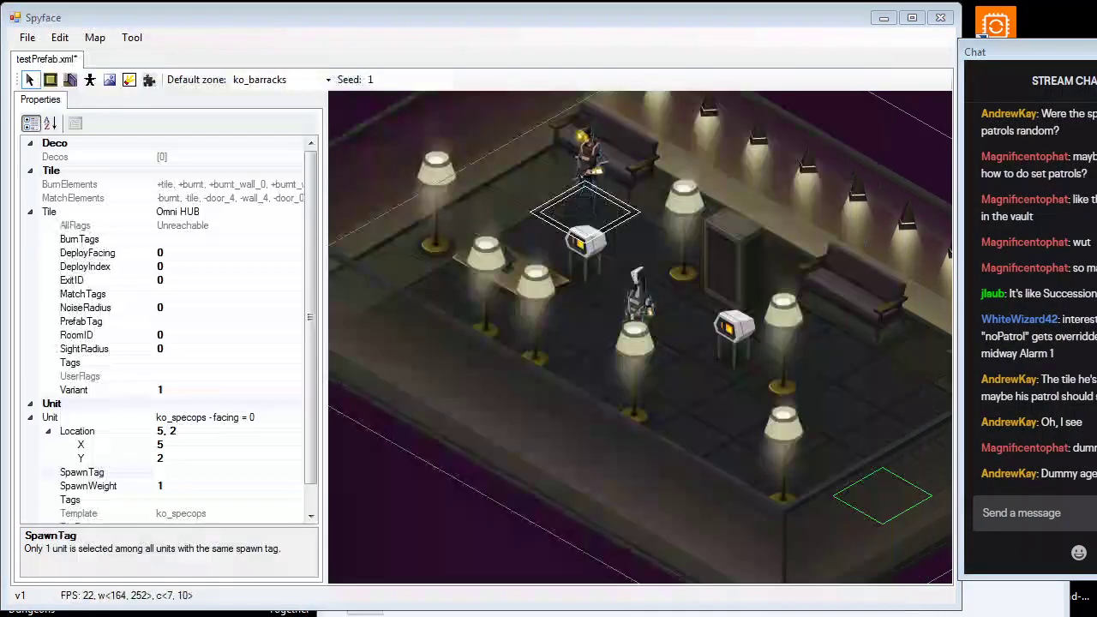
click(311, 418)
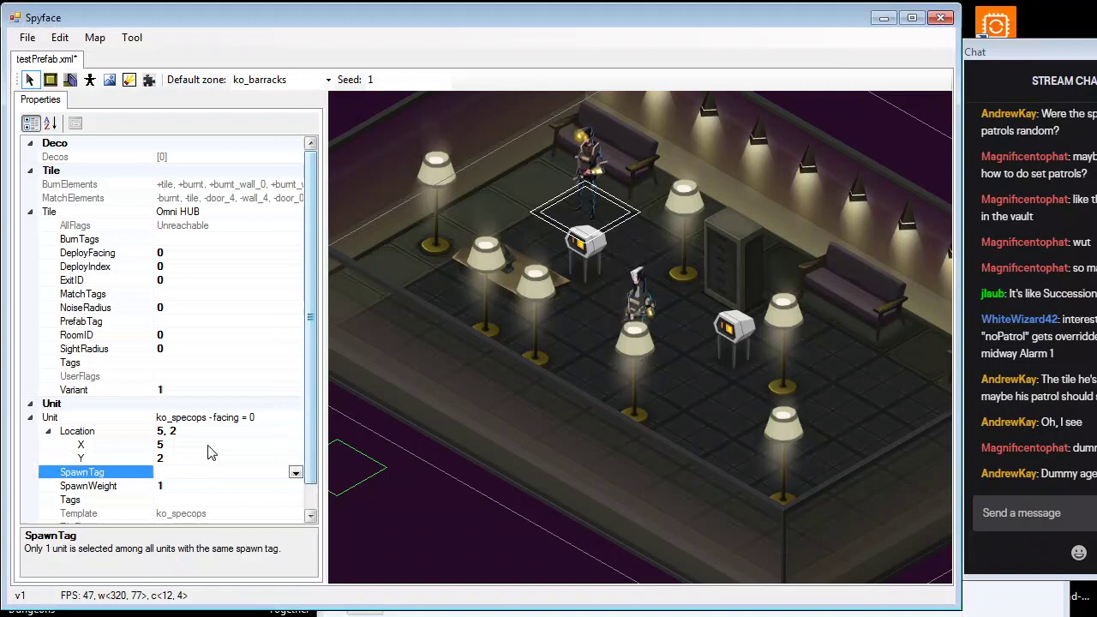
Review the SpawnTag and SpawnWeight properties of the ko_specops unit, including the available spawn tag choices
right_click(172, 472)
click(289, 486)
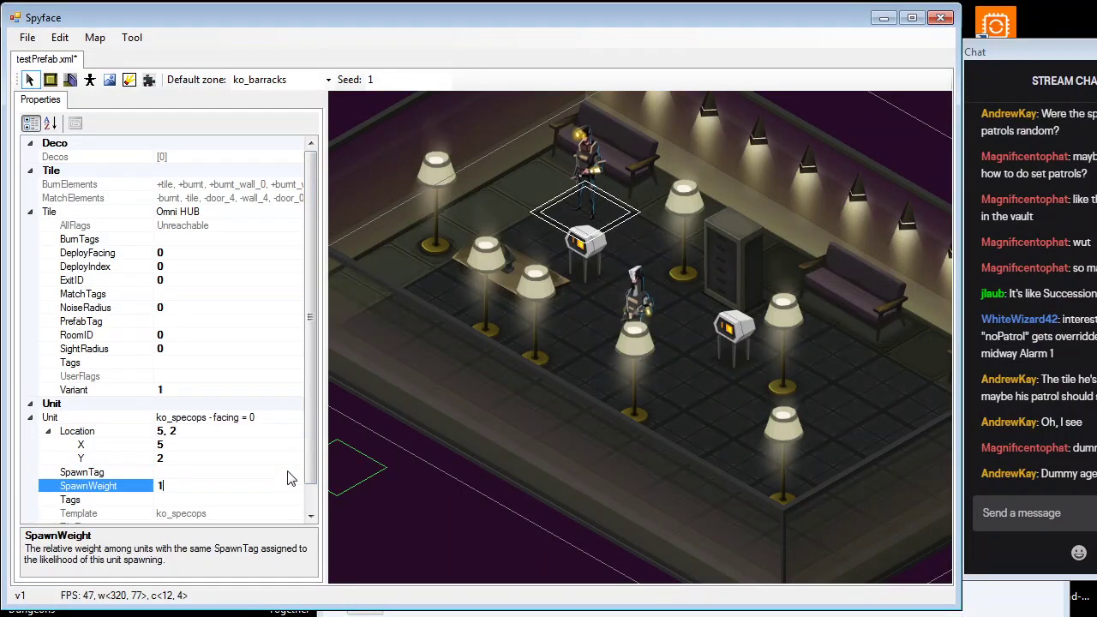
click(282, 472)
click(295, 472)
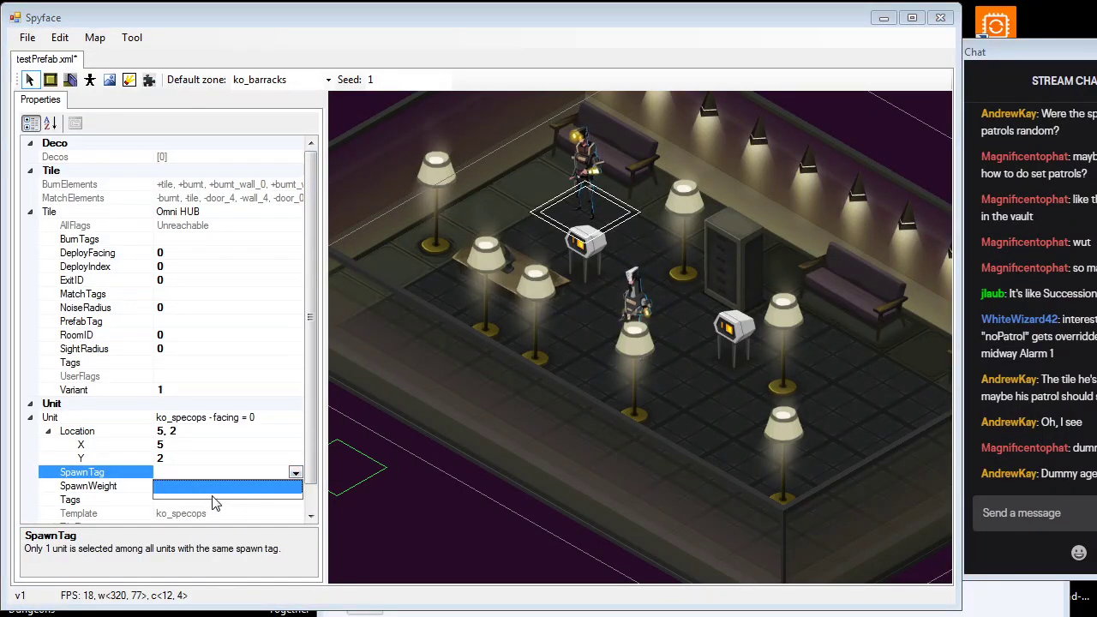
click(218, 470)
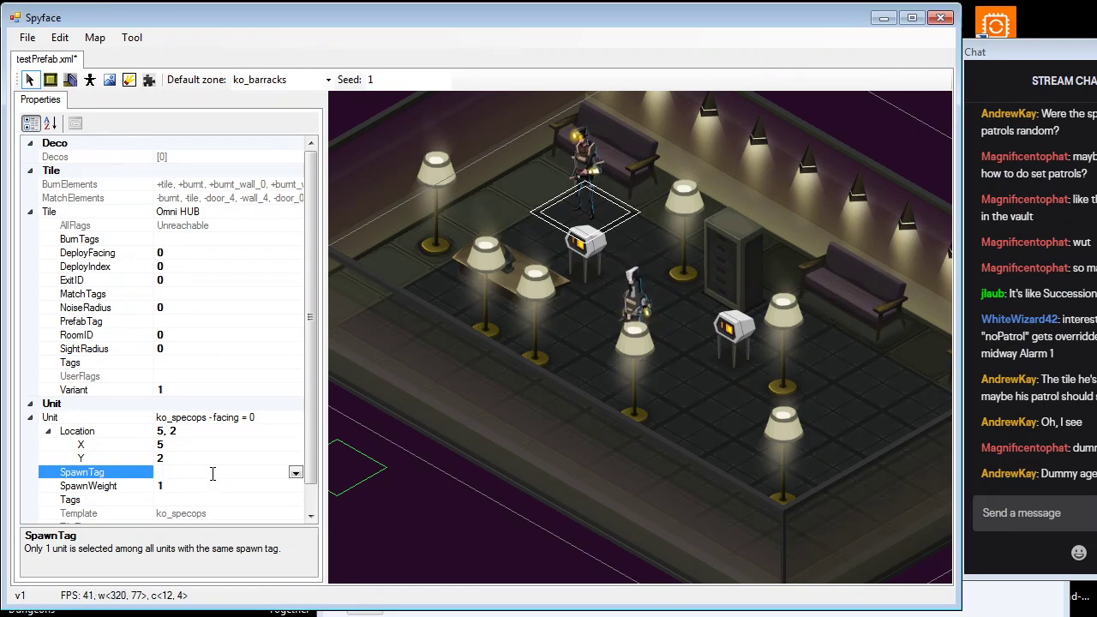
key(Tab)
click(199, 468)
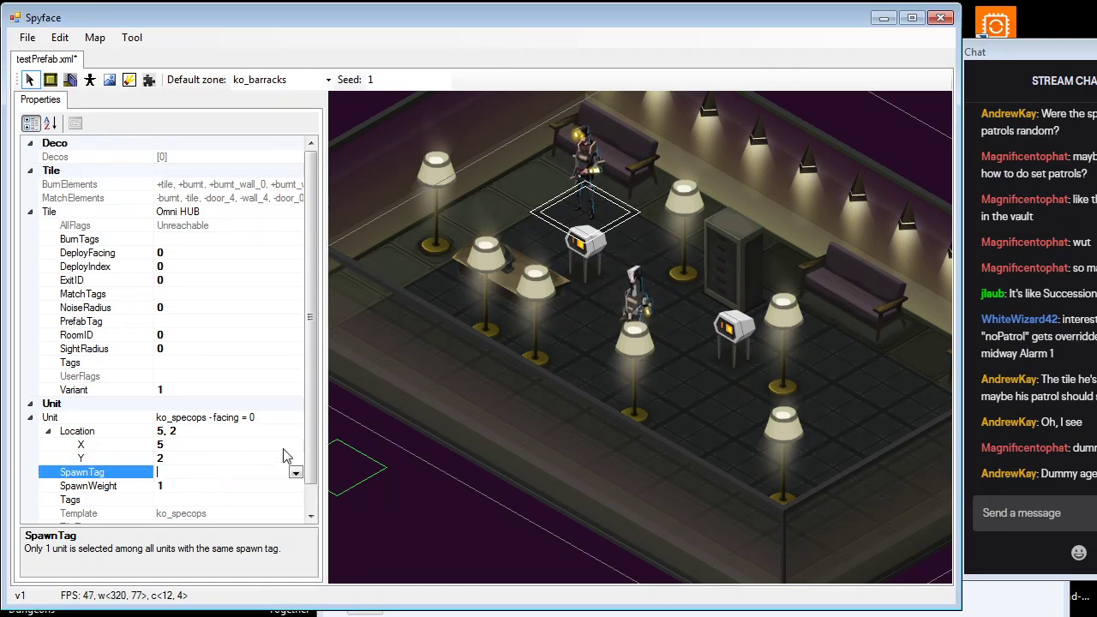
scroll(287, 455, down, 2)
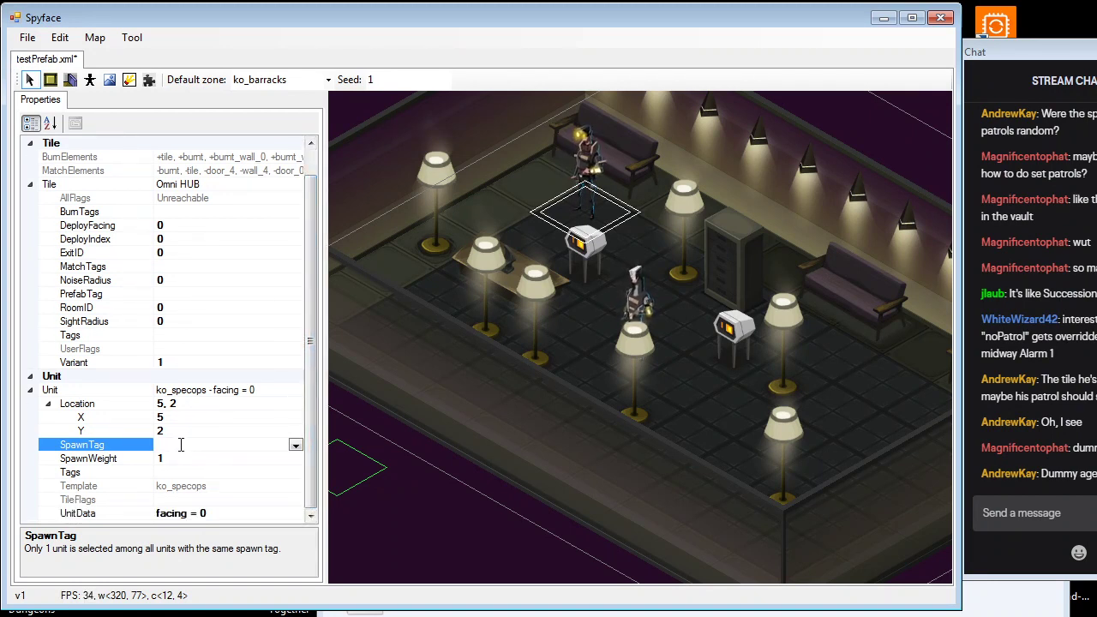
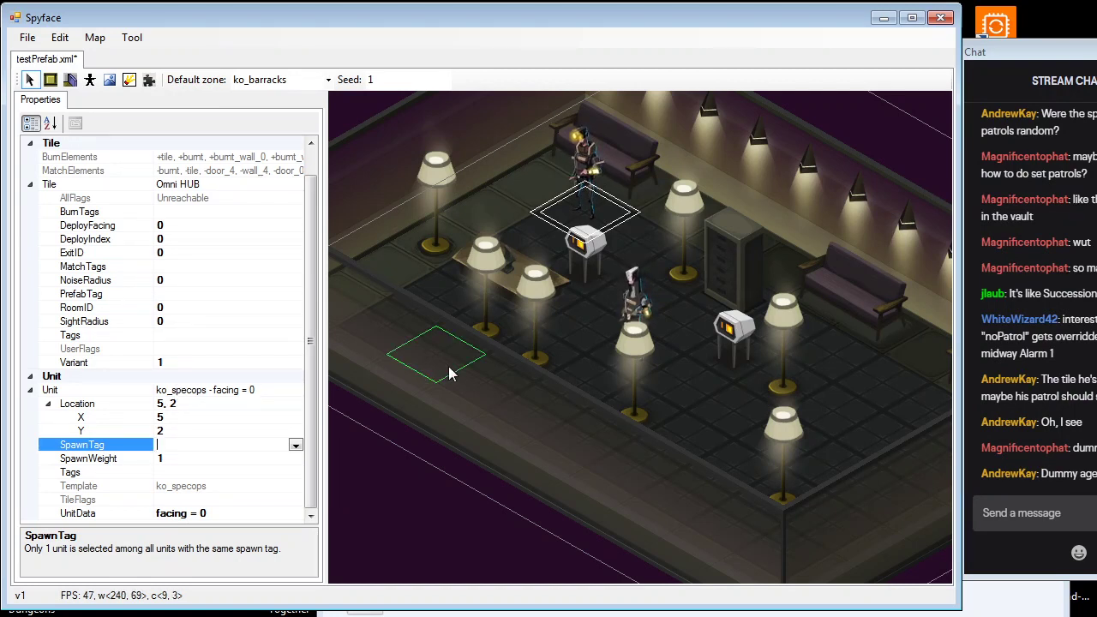
click(454, 408)
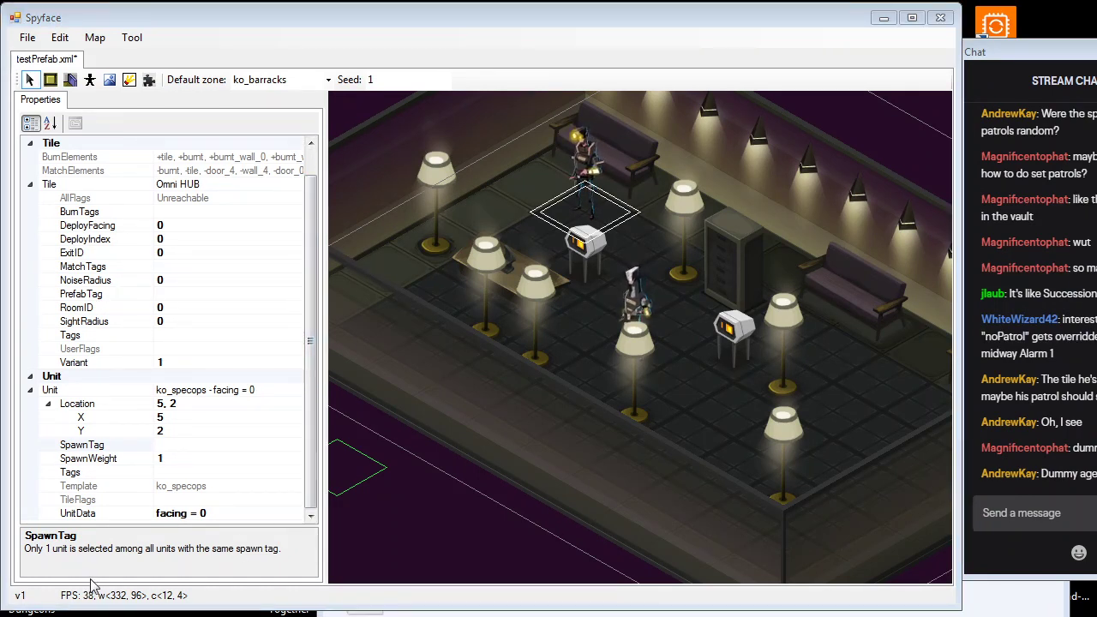
Switch to the file browser, look through the shared prefabs folder, and open ceooffice5.lua for editing in Notepad++
key(alt+Tab)
double_click(536, 216)
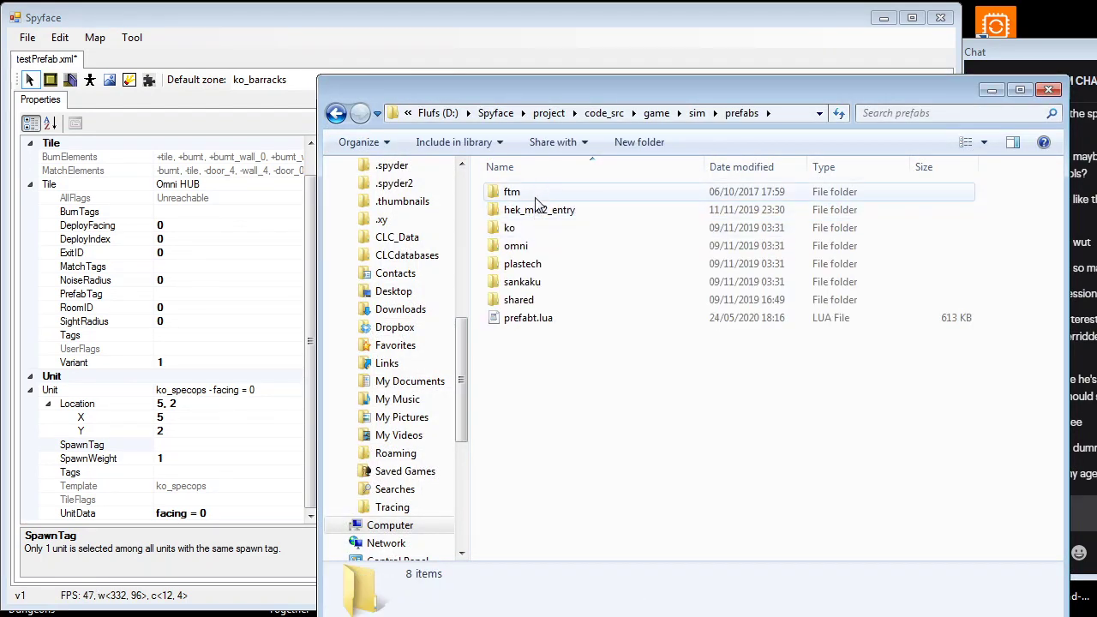
double_click(519, 300)
scroll(574, 267, down, 3)
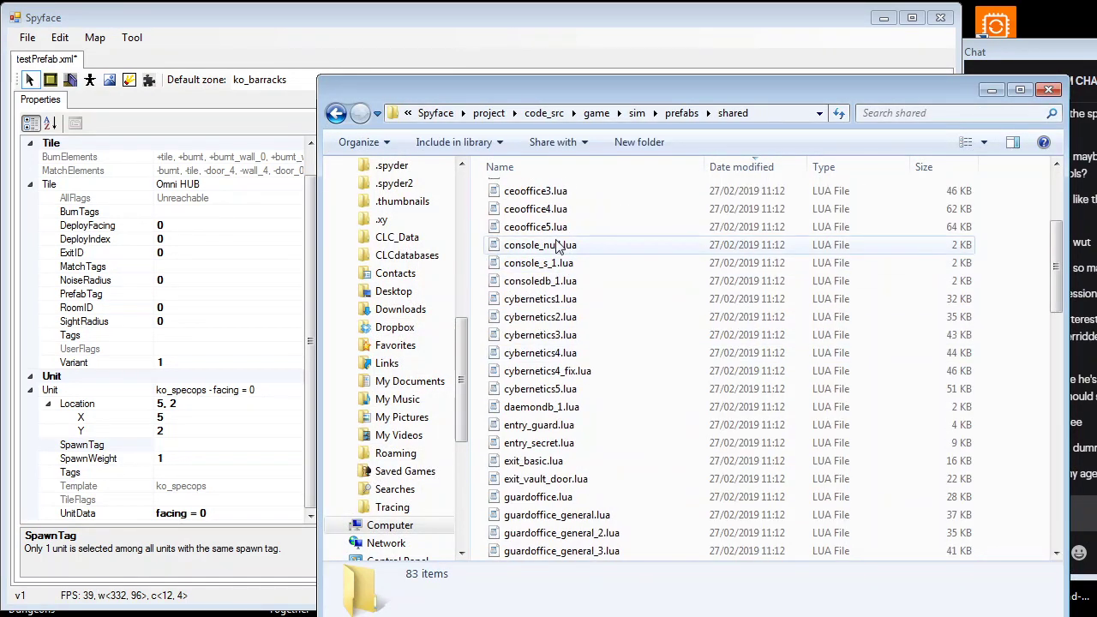
scroll(613, 463, down, 3)
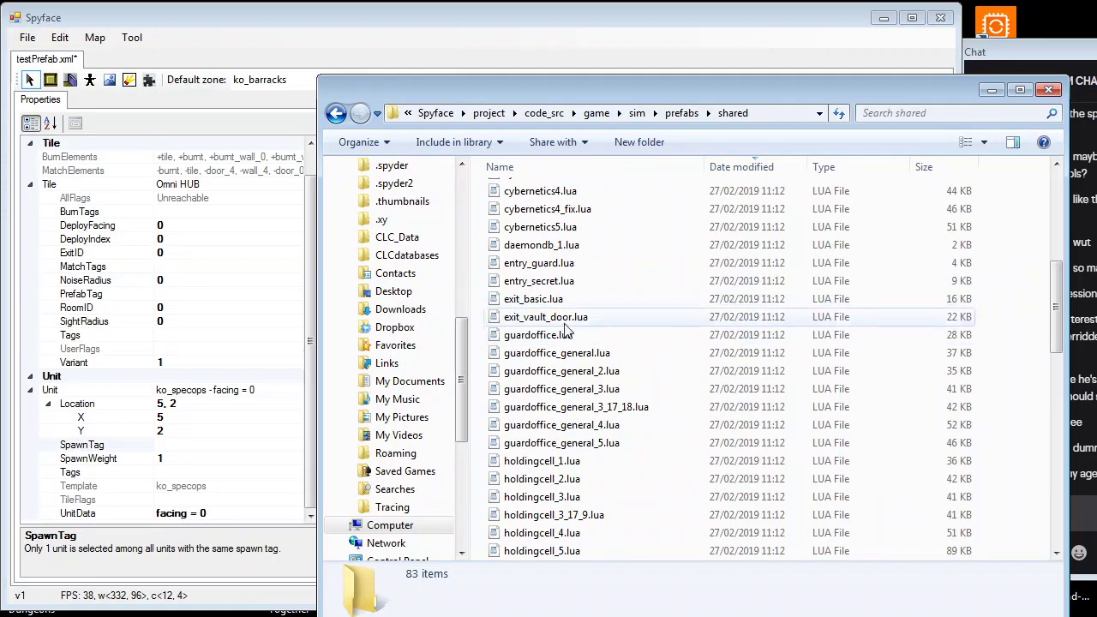
scroll(591, 402, down, 10)
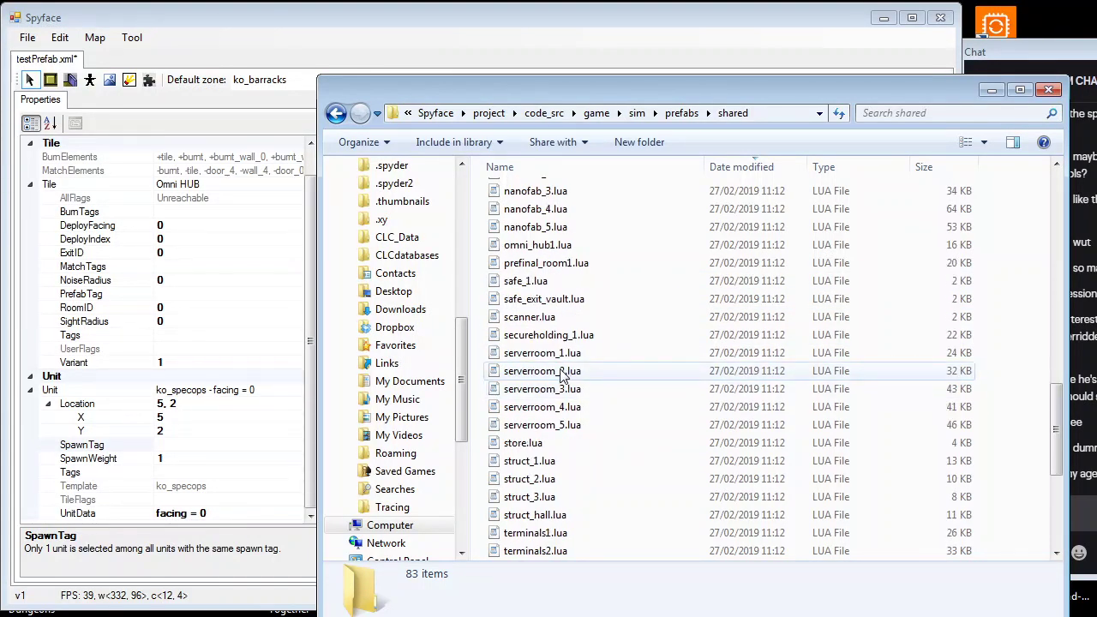
scroll(591, 385, down, 5)
scroll(574, 326, up, 17)
scroll(583, 343, up, 3)
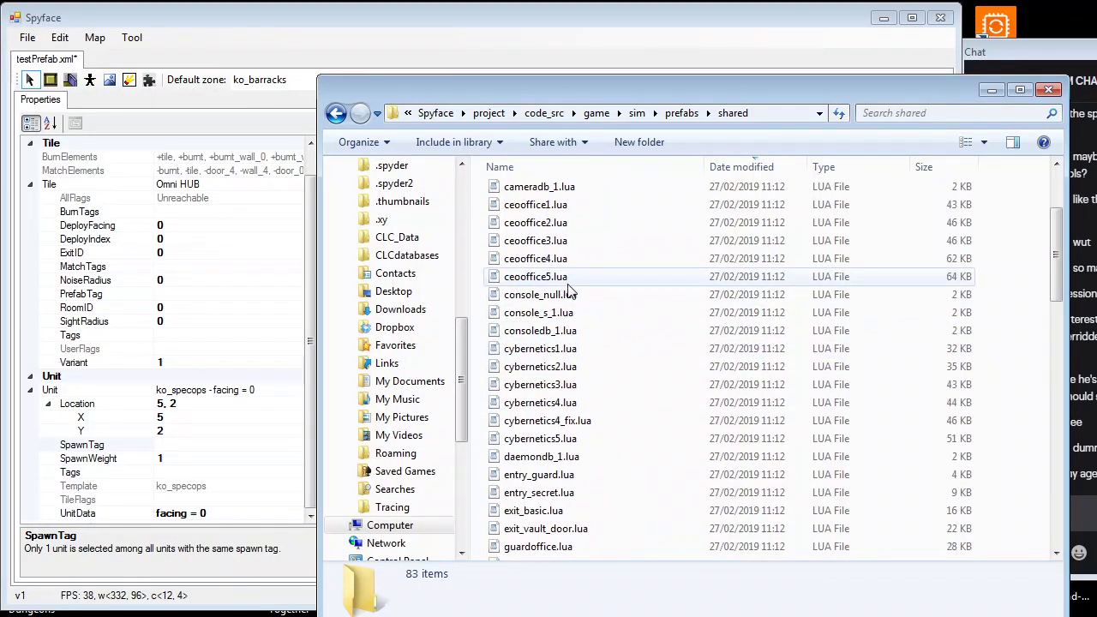
right_click(553, 330)
click(600, 284)
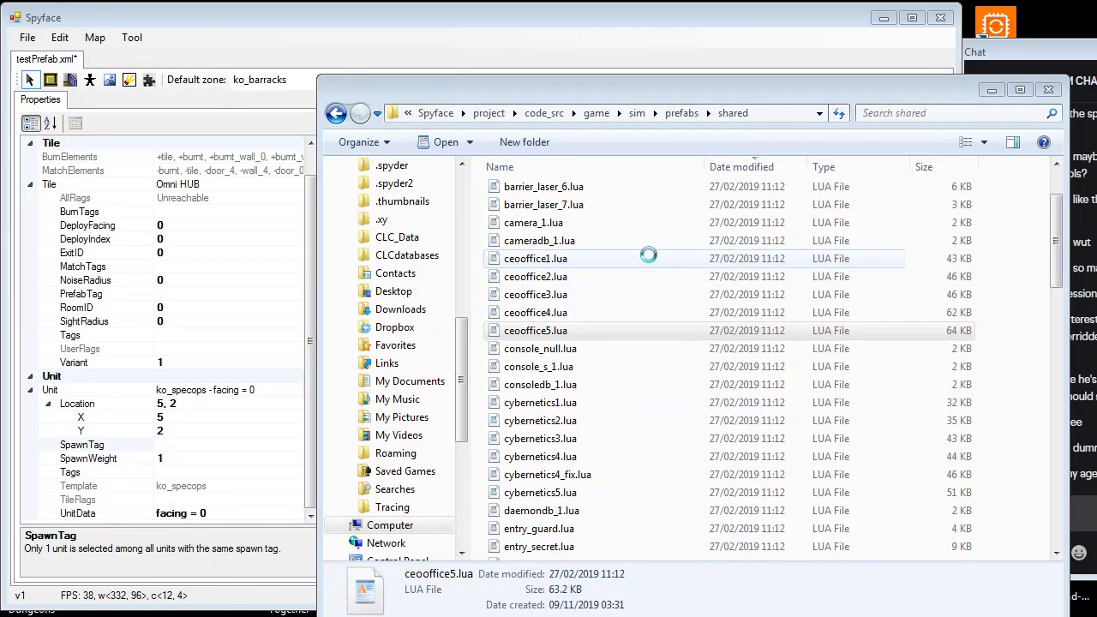
Search ceooffice5.lua for "spawnweight", close the file, and return to the shared prefabs folder
key(ctrl+f)
text(spawnweight)
key(Return)
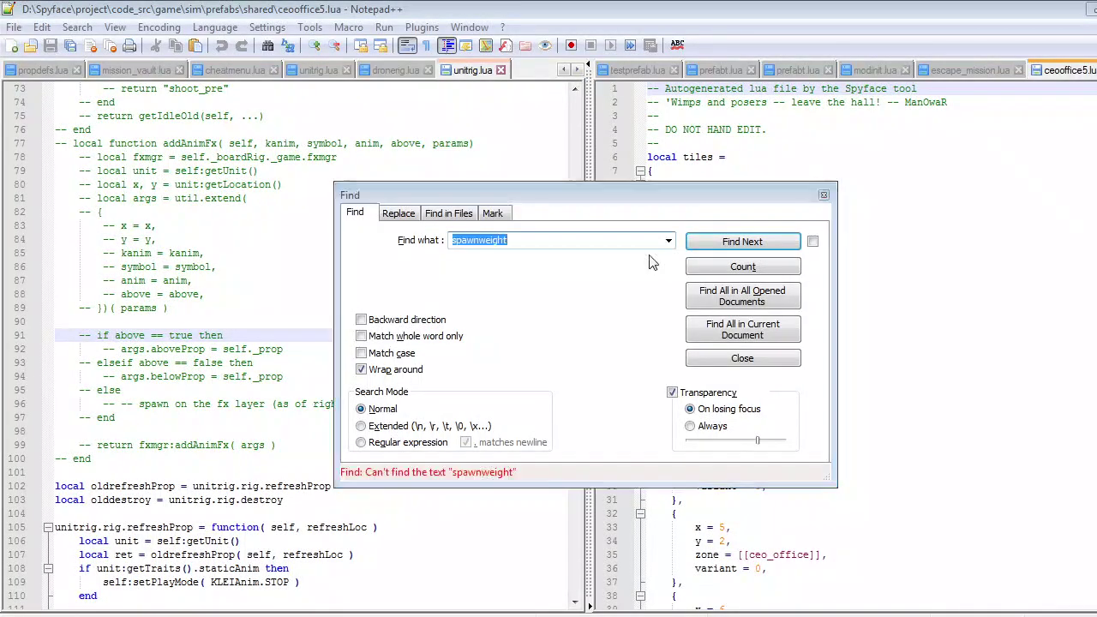
key(Escape)
click(782, 324)
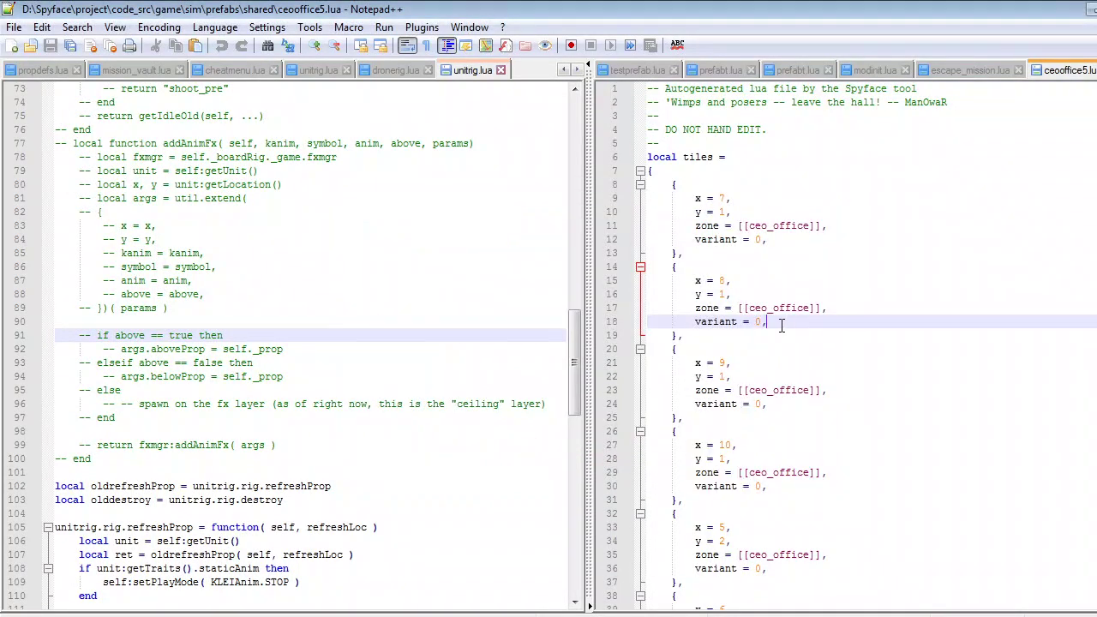
scroll(782, 325, down, 1)
click(1096, 72)
click(1093, 10)
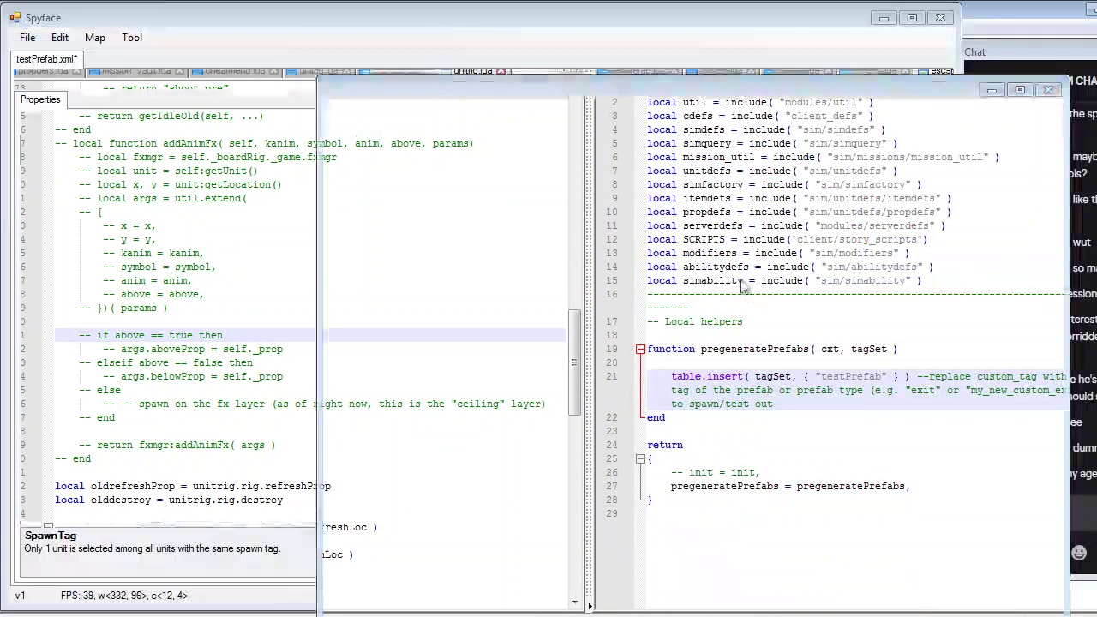
Open ceooffice3.lua in Notepad++ and search it for "spawnweight"
right_click(559, 295)
click(629, 266)
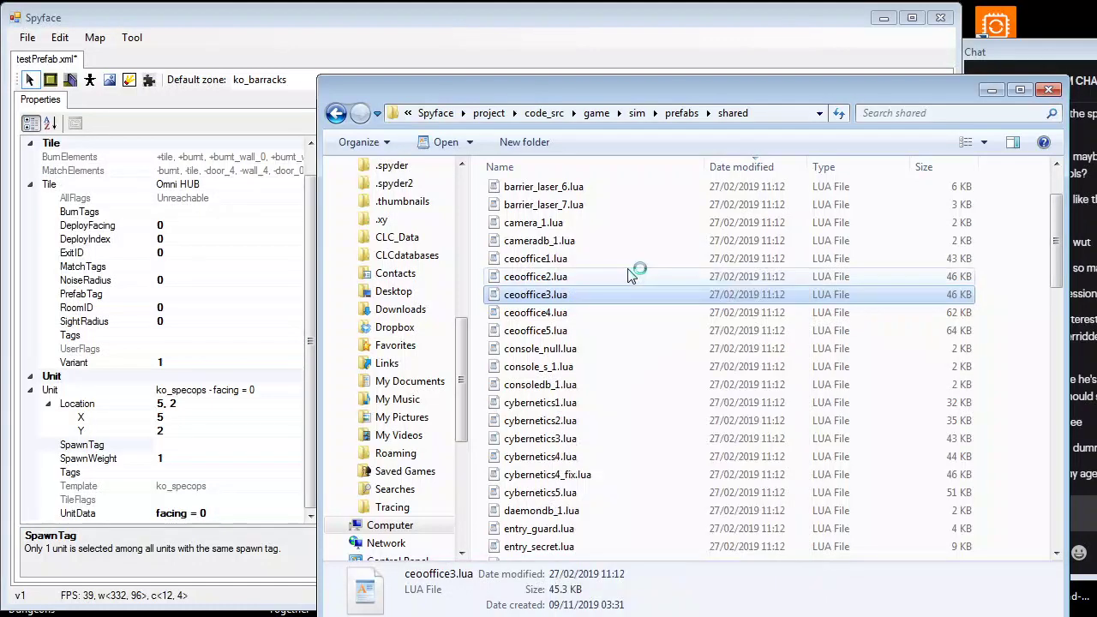
key(ctrl+f)
key(Return)
key(Escape)
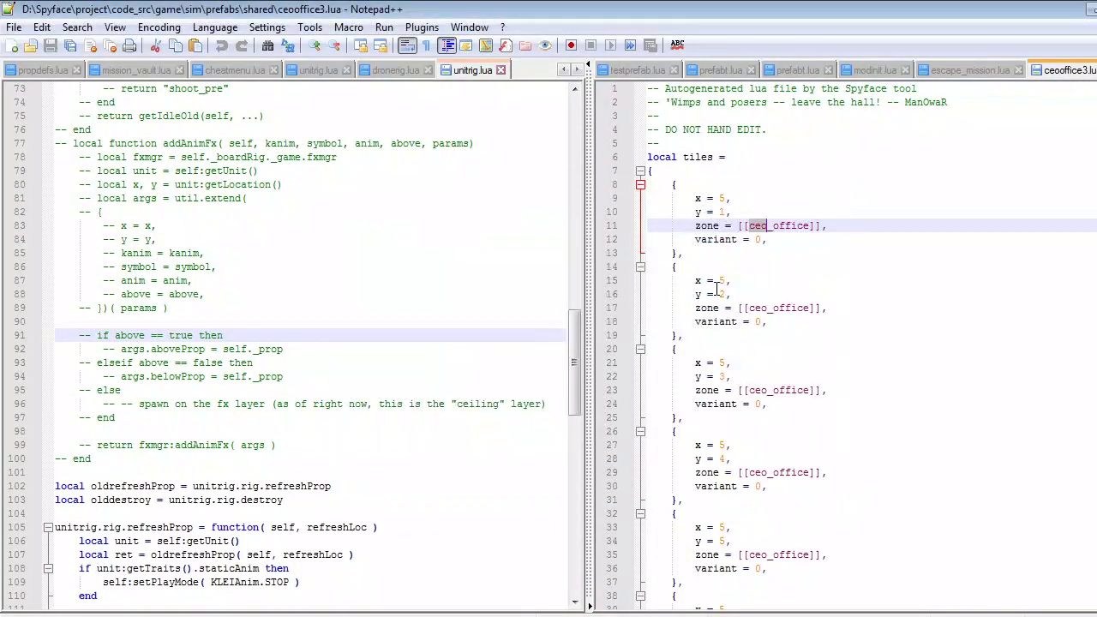
key(ctrl+f)
text(spawnsight)
key(Return)
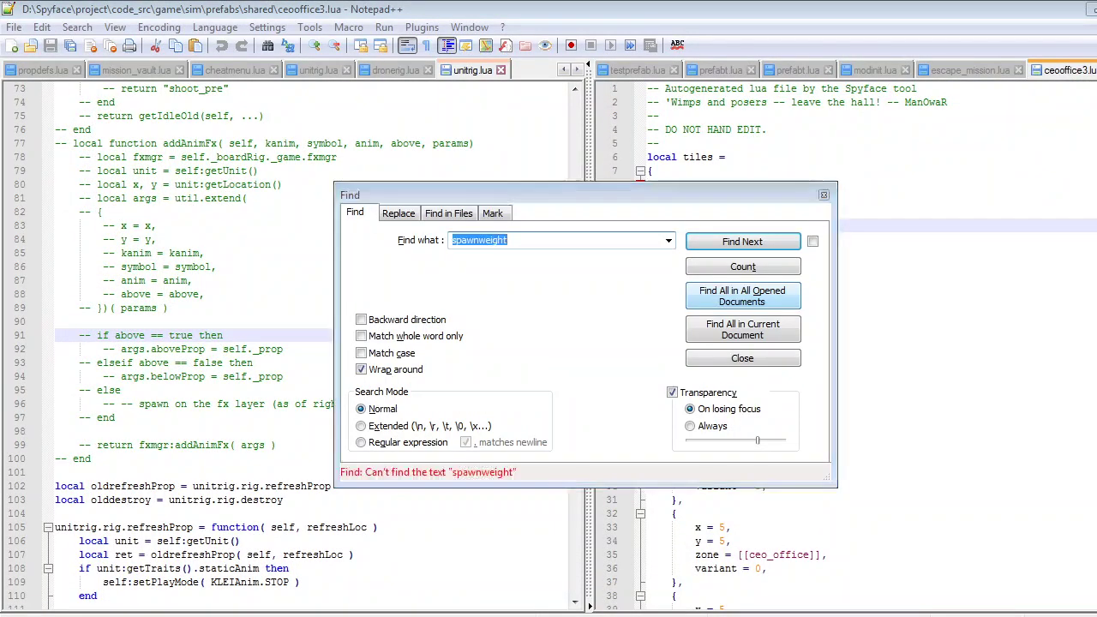
key(Escape)
Examine the npc_business_man entries in the units table of ceooffice3.lua, including their locations and unitData
scroll(855, 309, down, 12)
drag(1096, 112, 1096, 477)
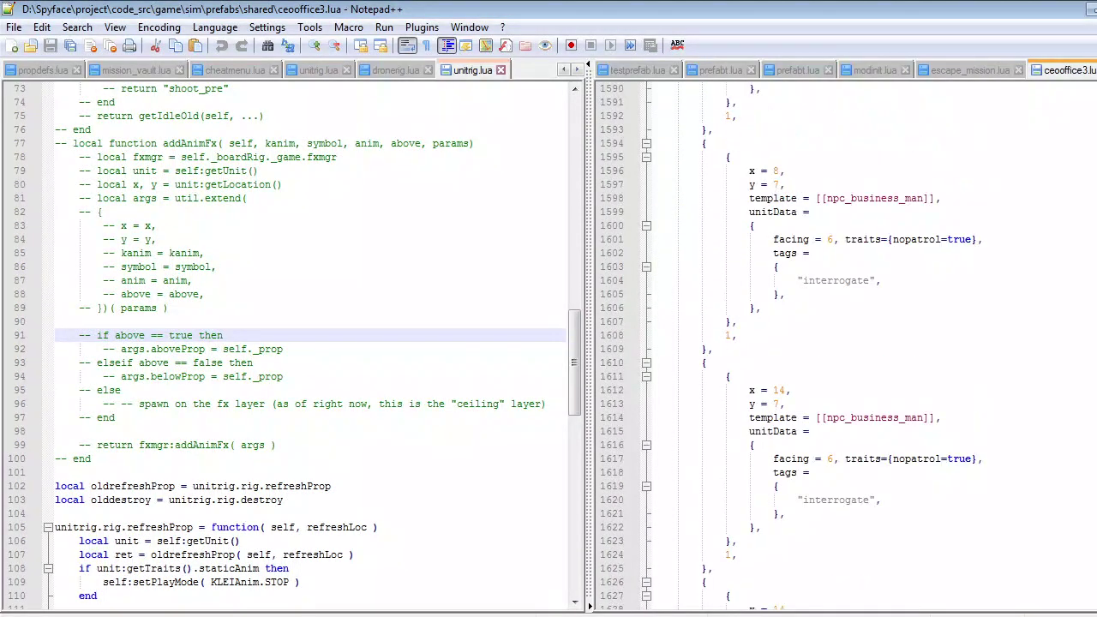
scroll(858, 455, down, 3)
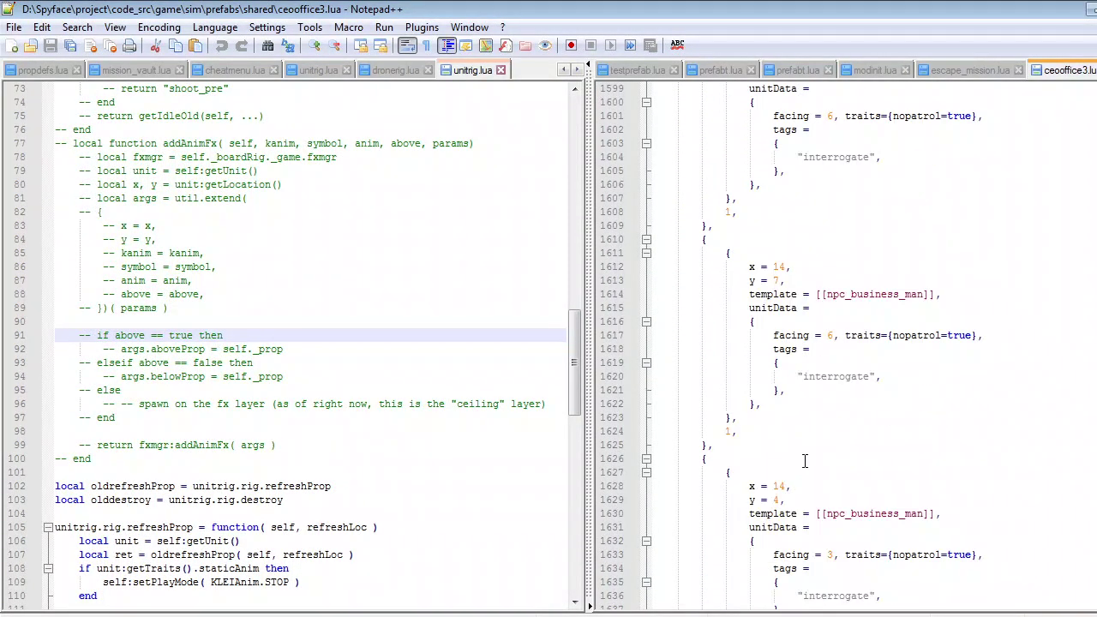
double_click(874, 294)
scroll(857, 283, down, 4)
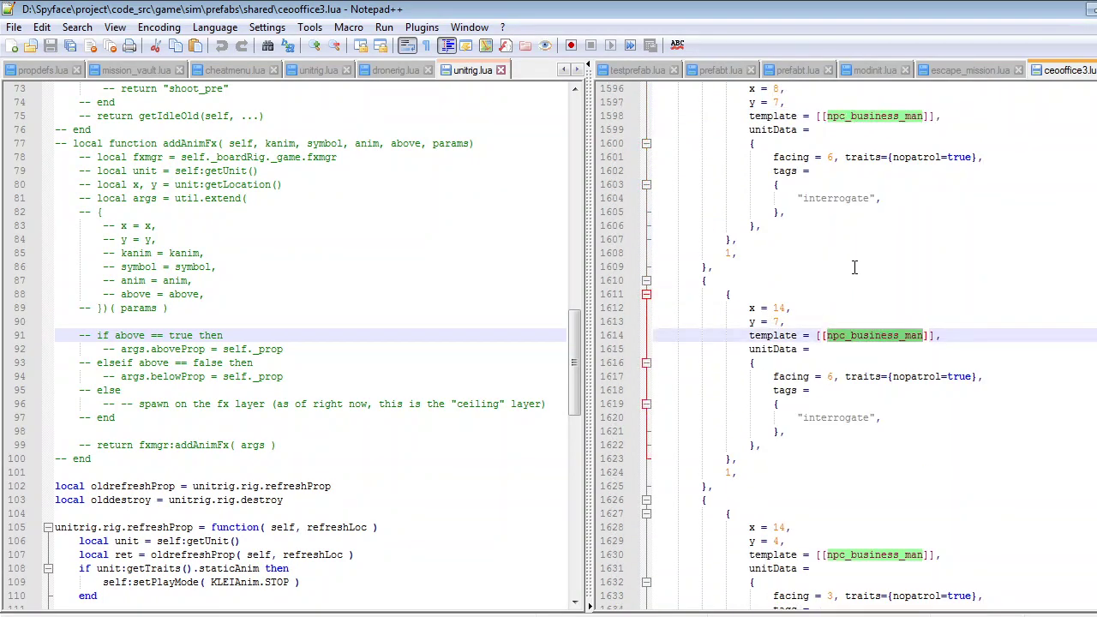
scroll(852, 265, up, 8)
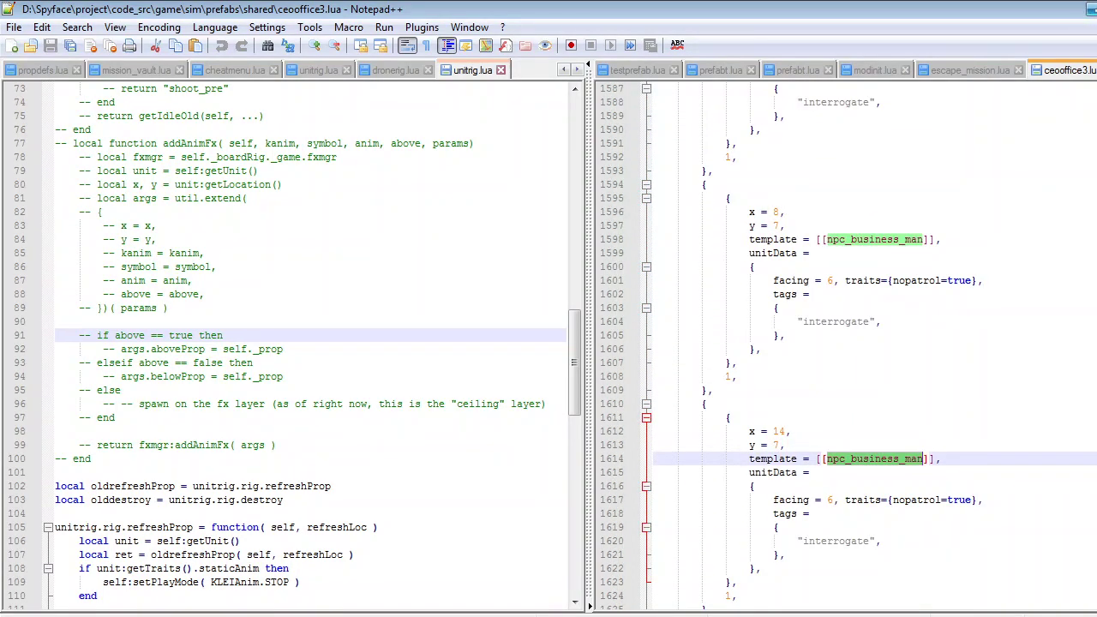
scroll(844, 342, up, 9)
scroll(844, 342, down, 6)
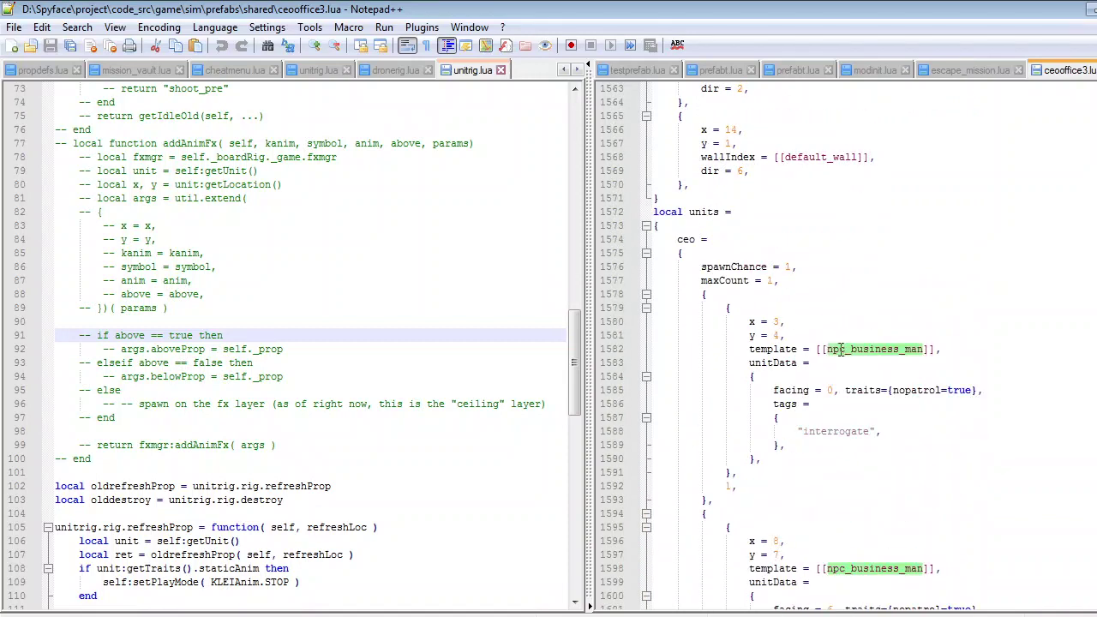
scroll(848, 244, up, 5)
scroll(815, 253, down, 10)
scroll(771, 283, up, 14)
Examine the ceo group in the units table, from its spawnChance setting through all of its unit entries
double_click(734, 349)
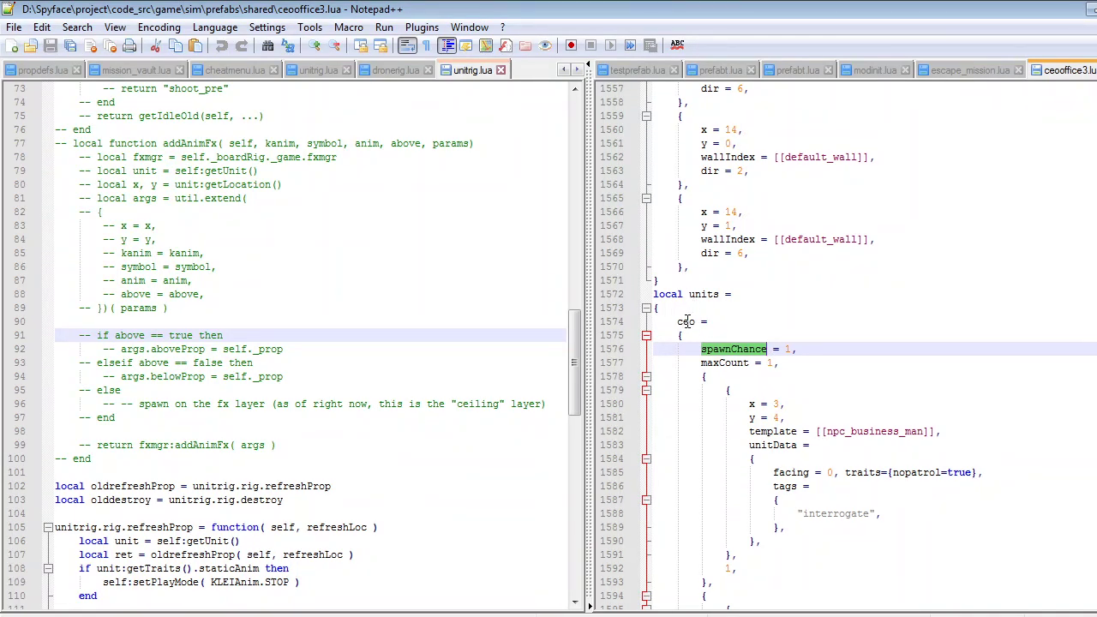
scroll(666, 294, down, 2)
click(678, 239)
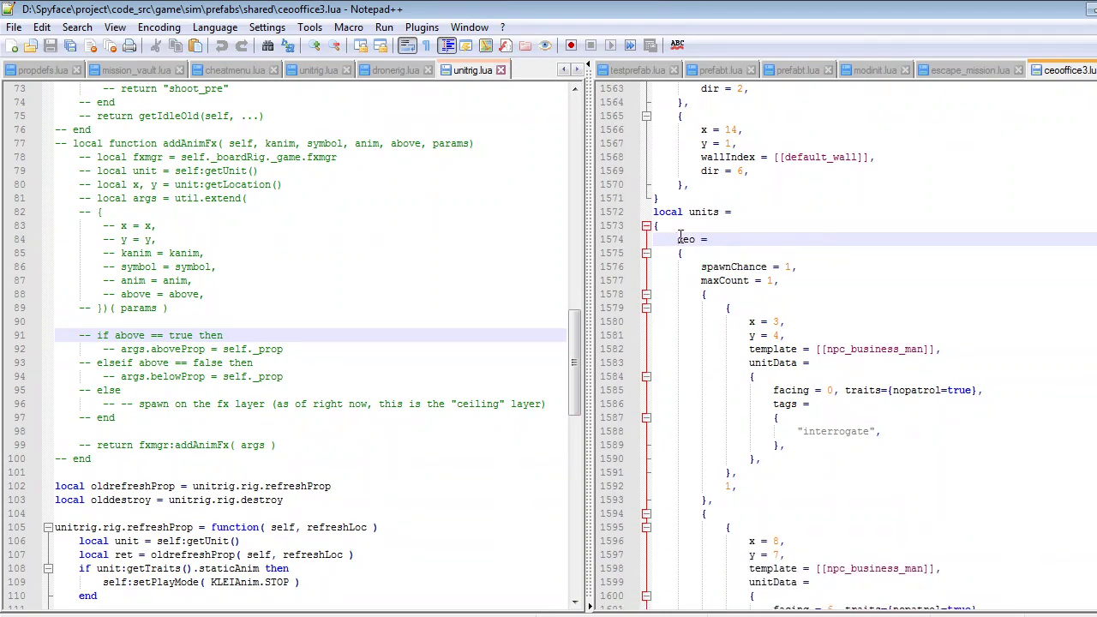
drag(681, 235, 749, 386)
scroll(680, 224, down, 2)
scroll(689, 148, down, 13)
scroll(722, 179, down, 8)
scroll(718, 335, up, 20)
scroll(749, 384, down, 6)
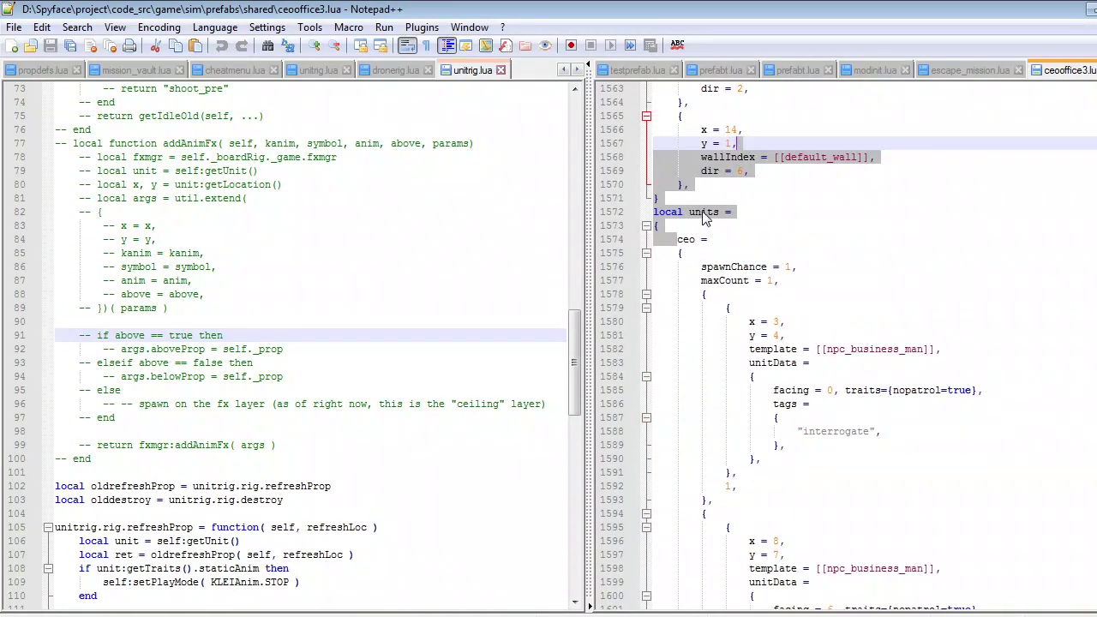
Compare the ceo tag name and its spawnChance with the candidate unit entries listed beneath them
double_click(688, 239)
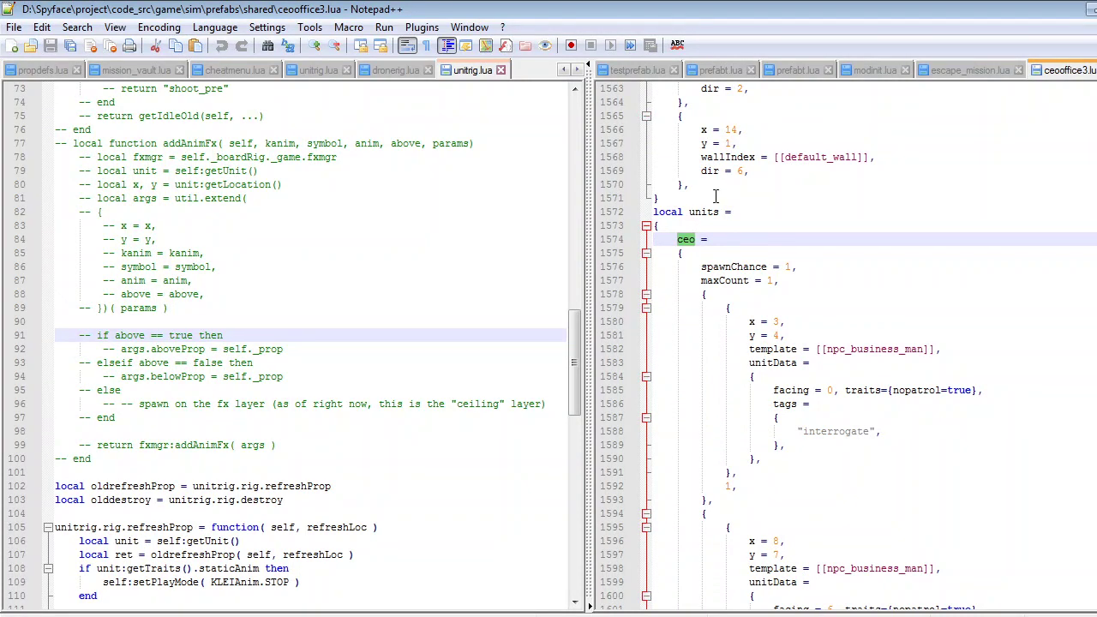
double_click(736, 267)
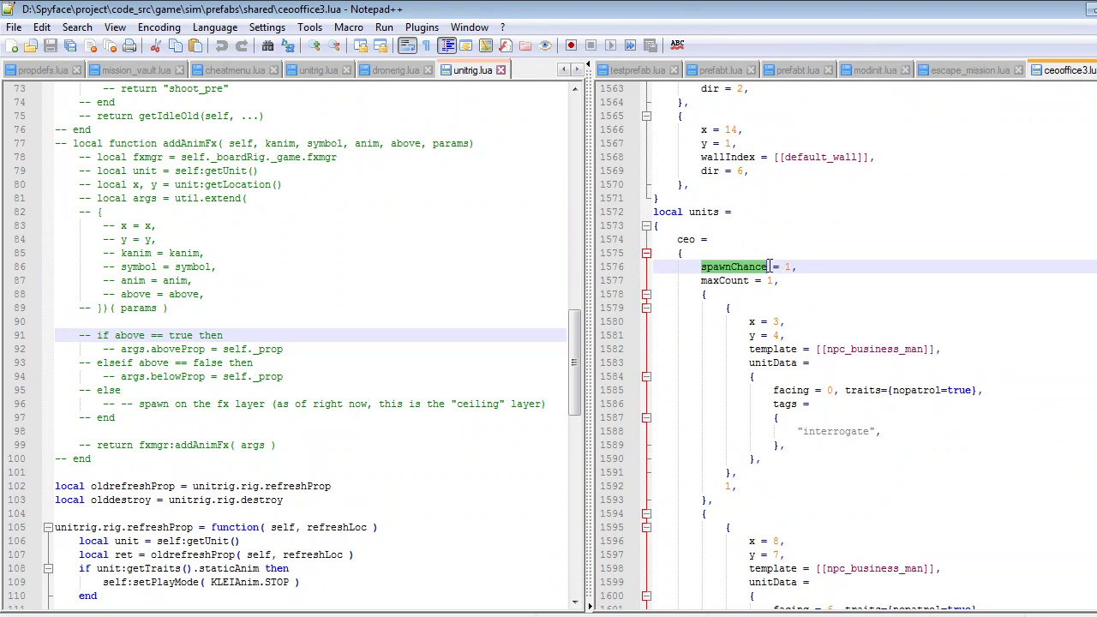
scroll(746, 289, down, 16)
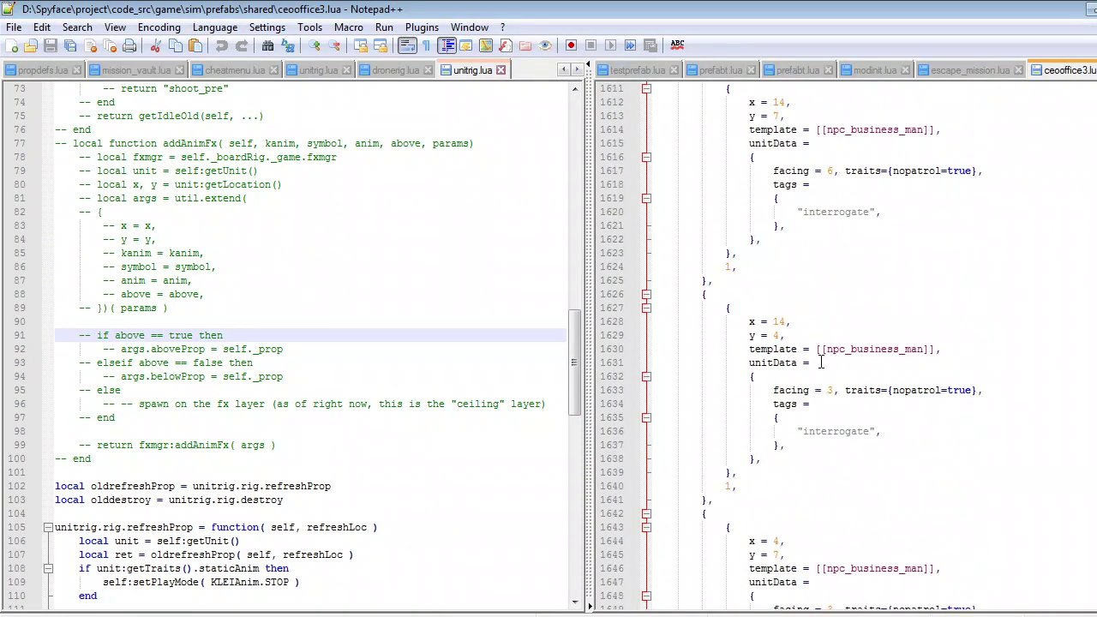
scroll(819, 362, down, 7)
scroll(783, 373, up, 20)
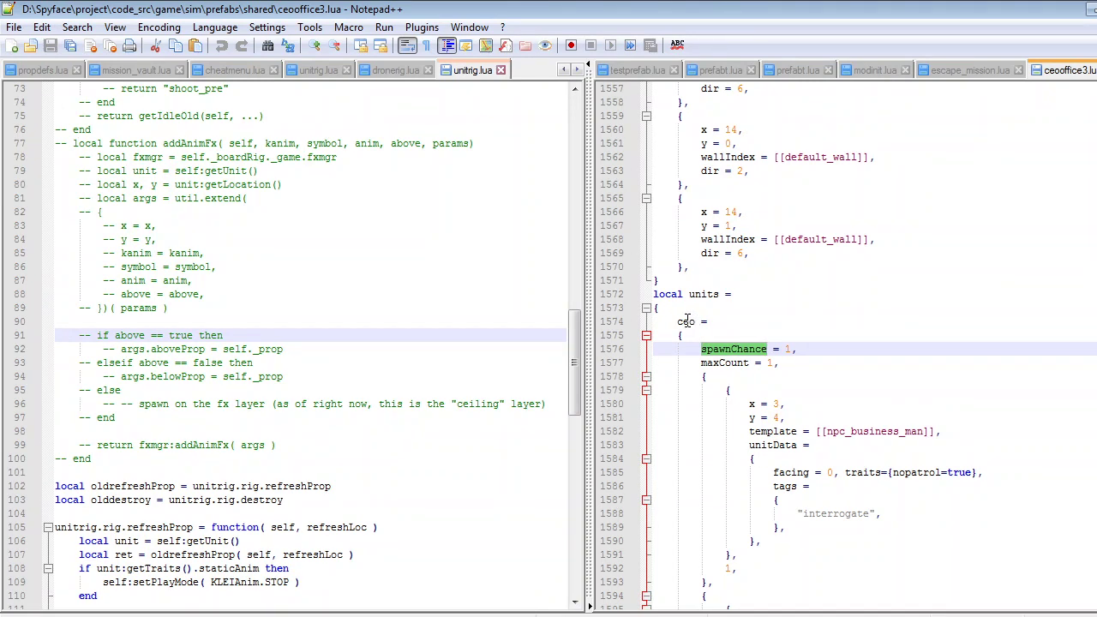
scroll(722, 322, down, 4)
click(753, 227)
scroll(729, 278, up, 3)
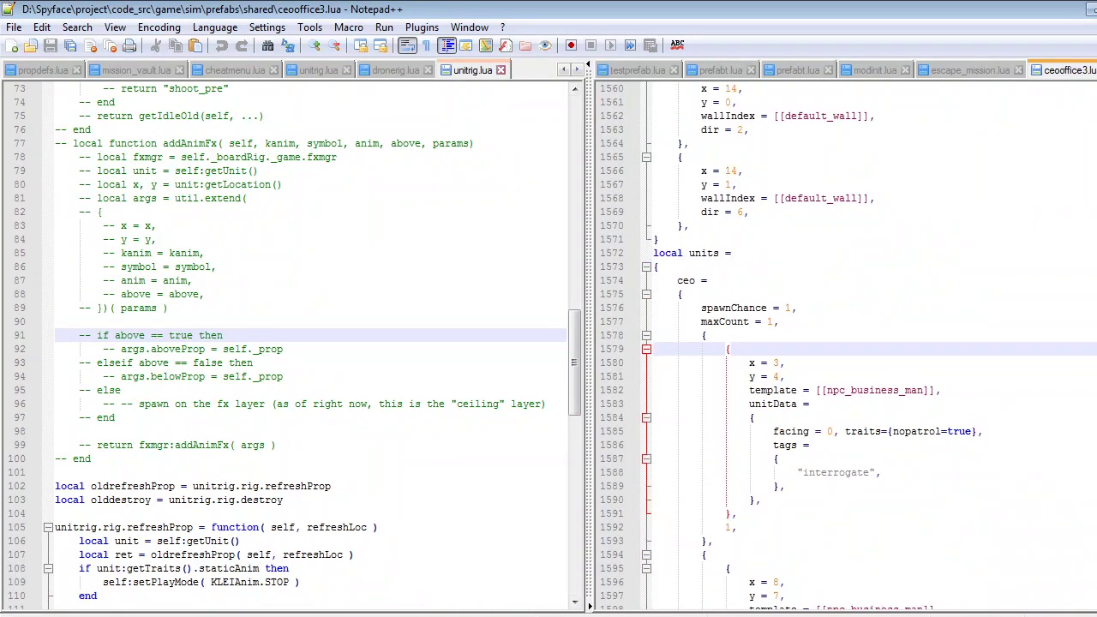
Check the stream chat and bring up the captured important_guard patrol settings in Snipping Tool
key(alt+Tab)
click(1077, 512)
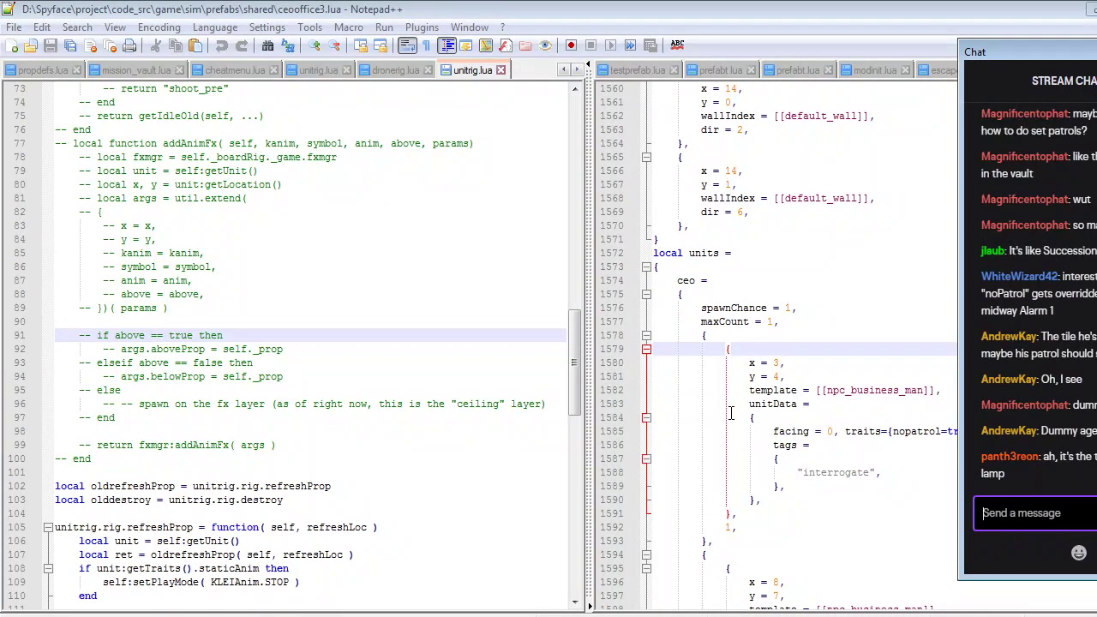
click(732, 412)
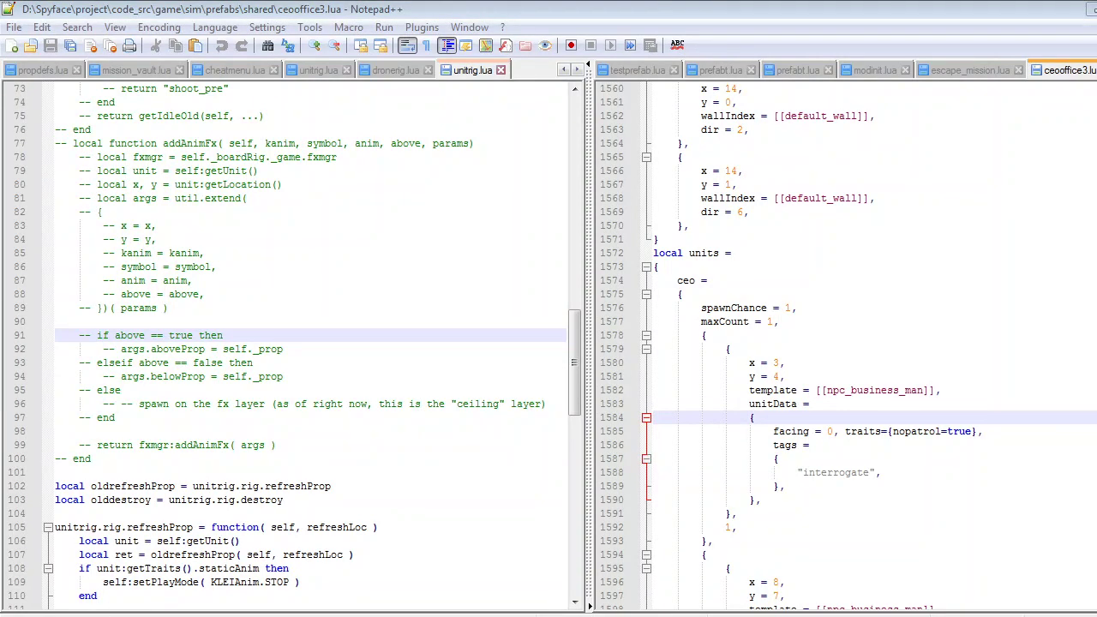
key(alt+Tab)
key(alt+Tab)
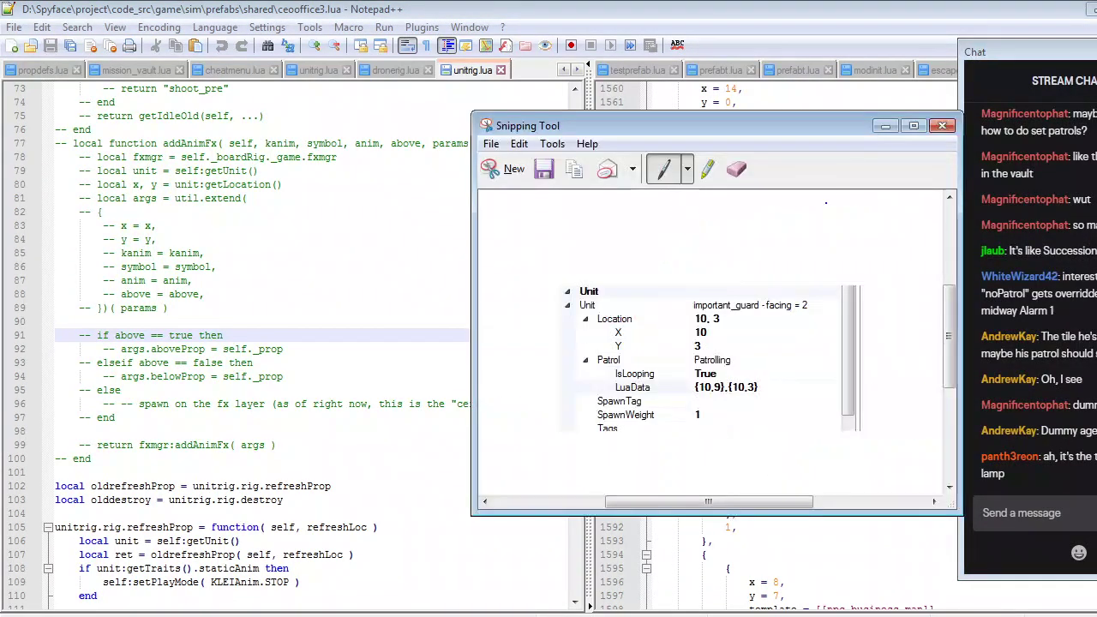
Close the captured snip without saving and select the important_guard unit in Spyface's testPrefab.xml
click(942, 126)
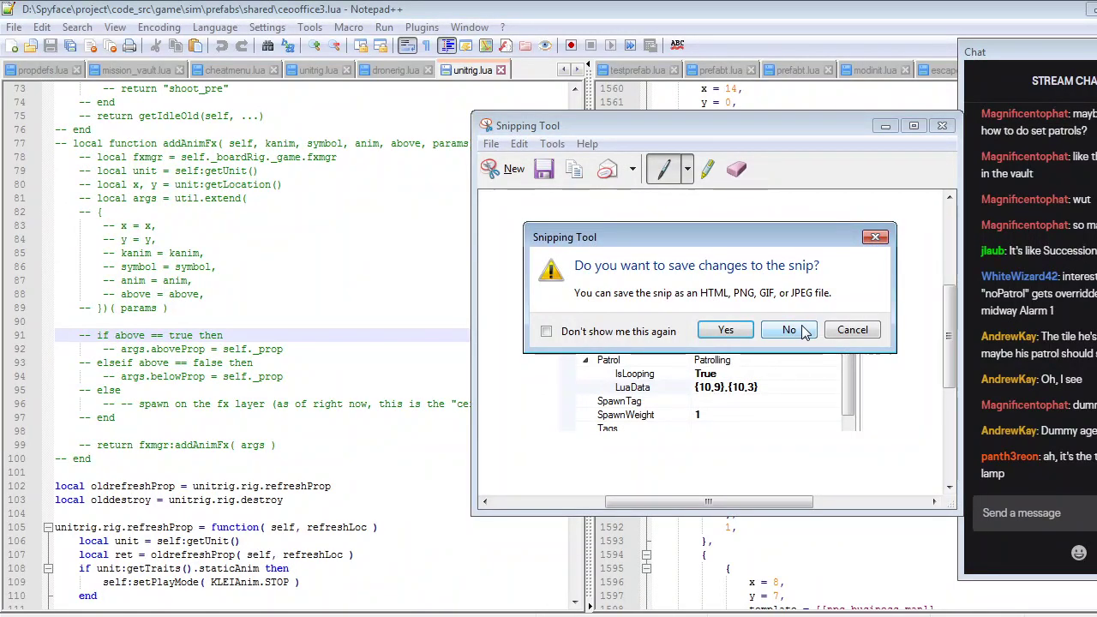
click(789, 330)
key(alt+Tab)
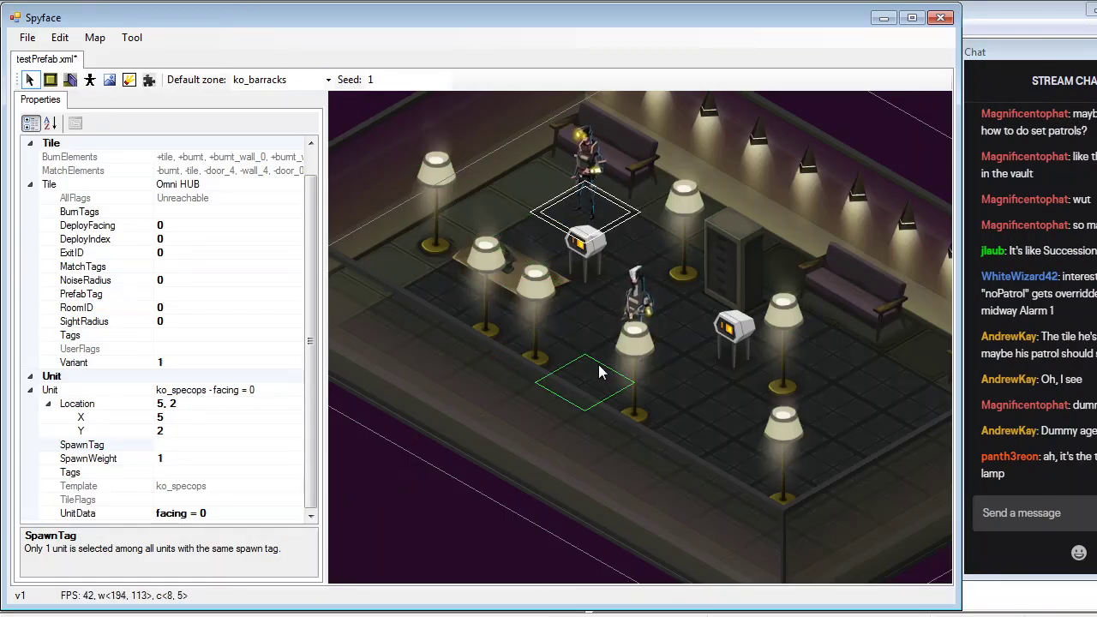
click(656, 370)
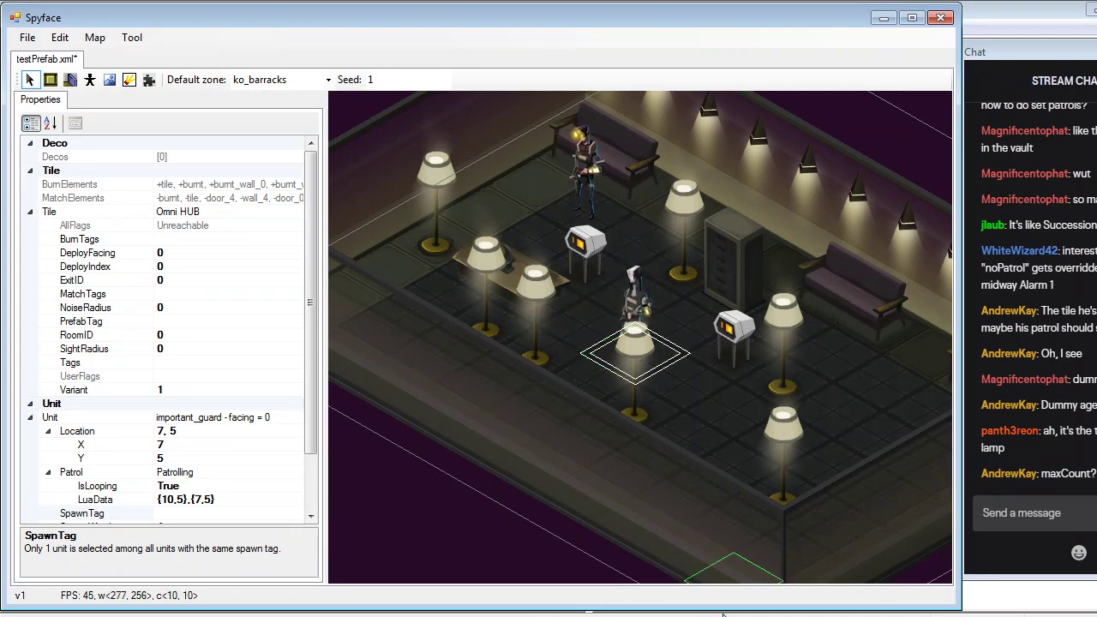
Return to ceooffice3.lua in Notepad++ and examine the ceo group's maxCount and spawnChance settings
key(alt+Tab)
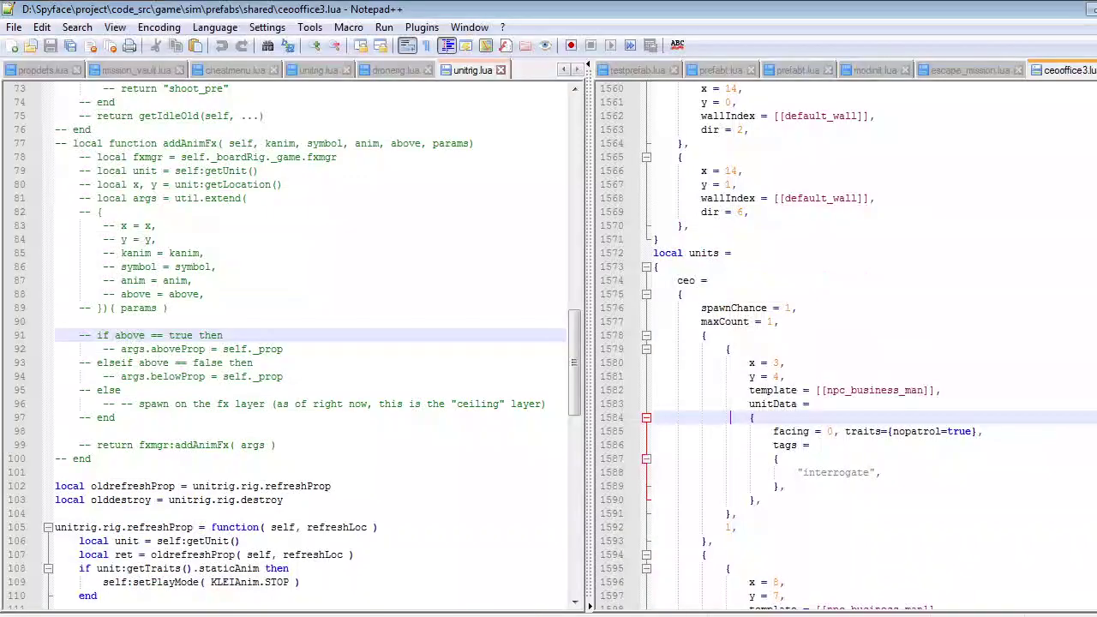
double_click(736, 325)
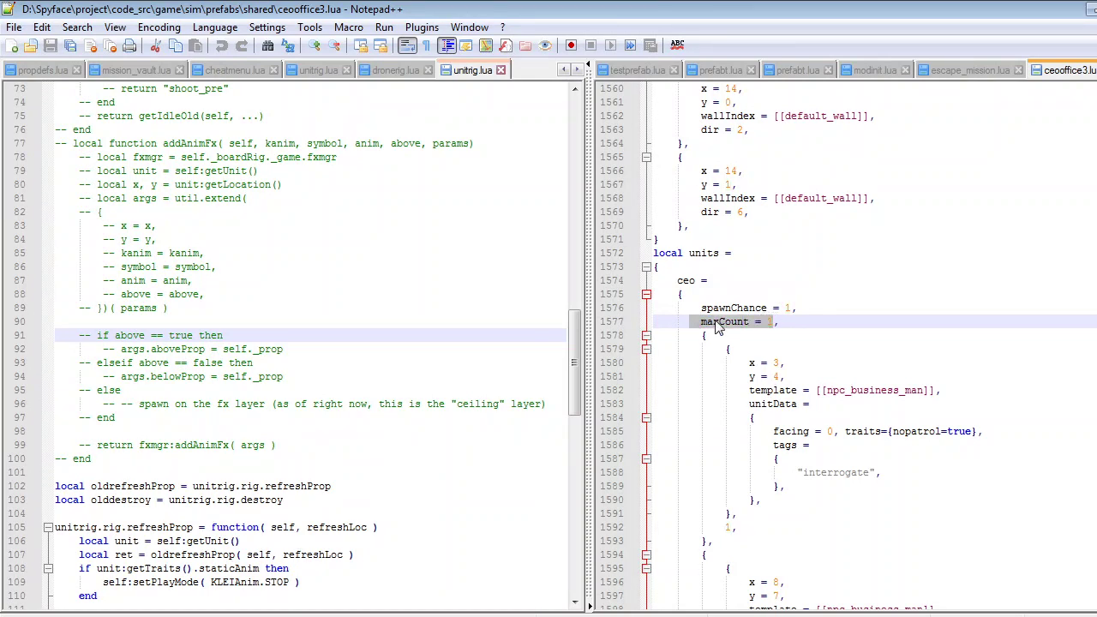
drag(777, 322, 610, 326)
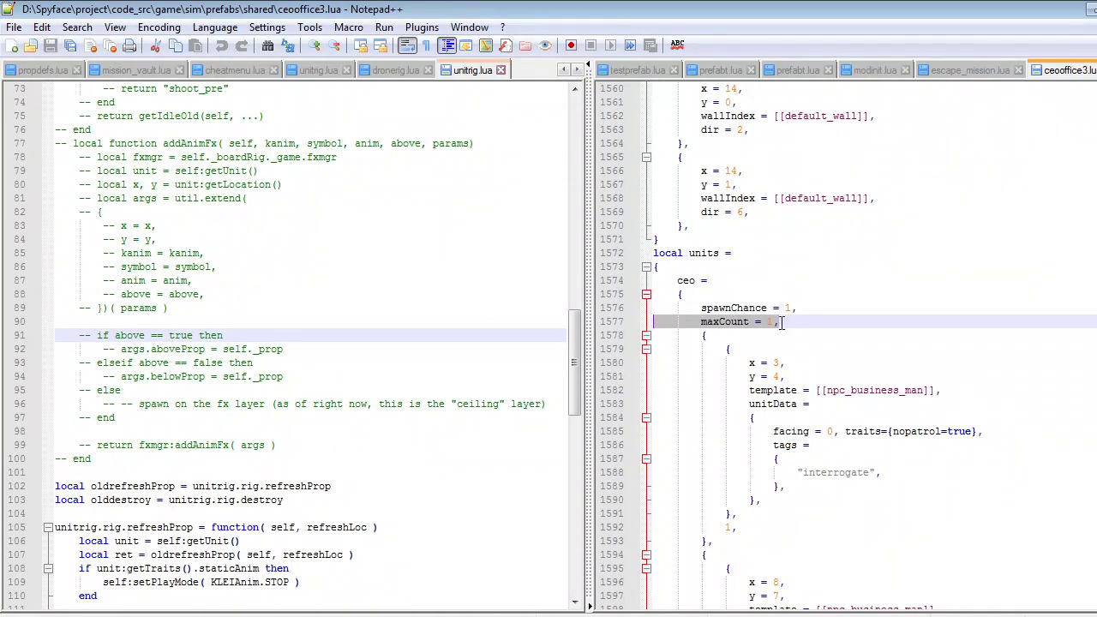
click(781, 322)
double_click(730, 308)
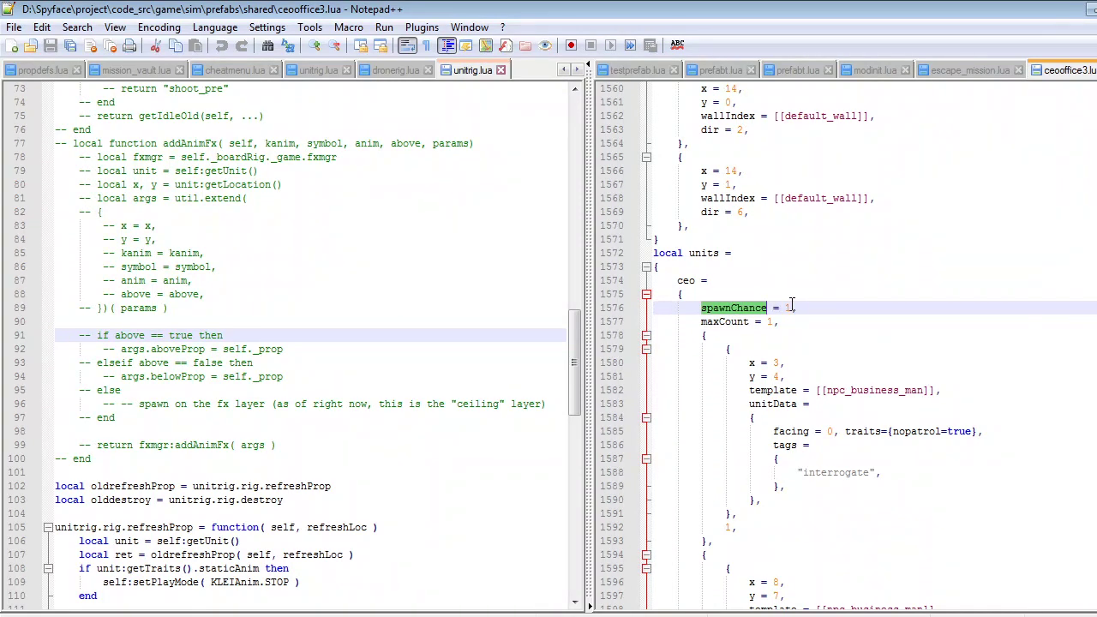
mouse_move(792, 306)
mouse_down()
mouse_move(746, 307)
mouse_move(789, 304)
mouse_up()
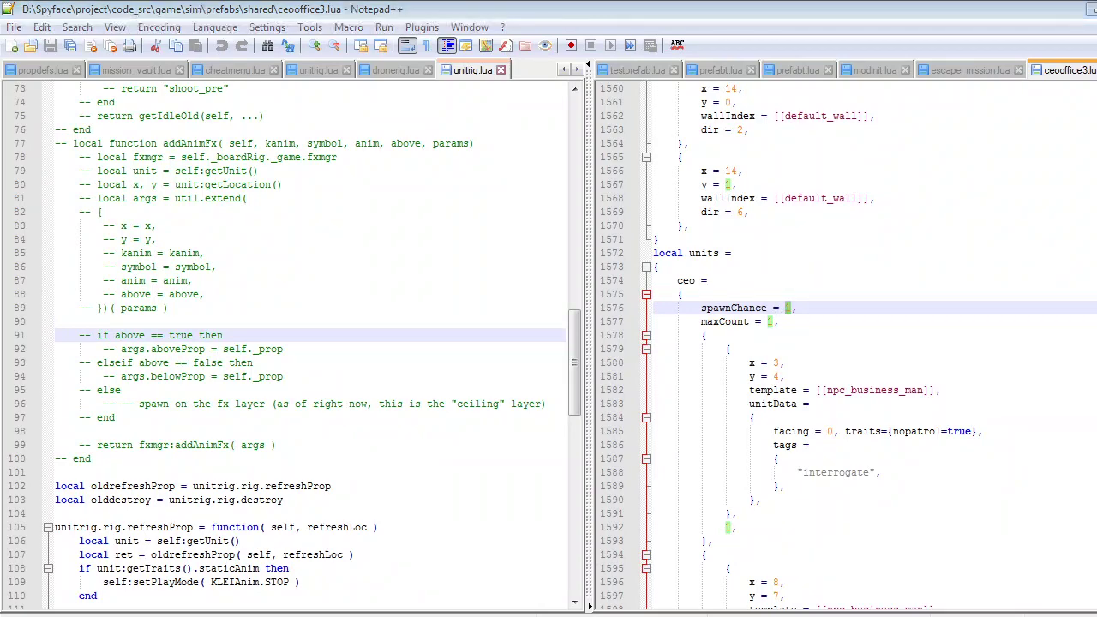
Browse the shared prefabs folder and open guardoffice_general_4.lua in Notepad++
click(100, 611)
scroll(609, 318, up, 2)
scroll(609, 318, down, 4)
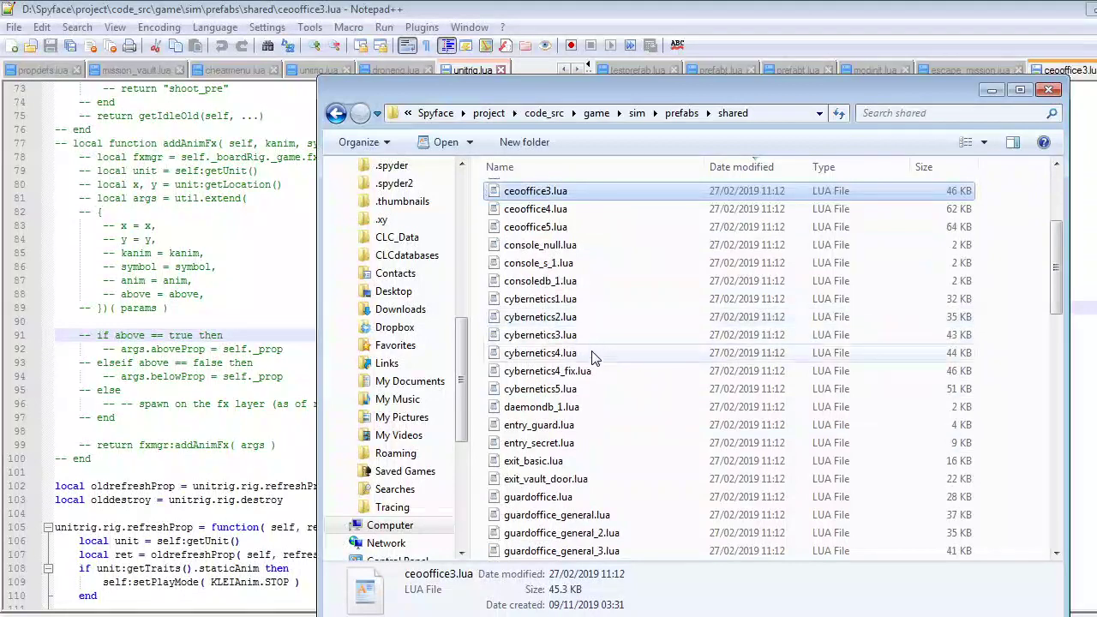
scroll(591, 292, down, 6)
scroll(583, 279, up, 2)
scroll(578, 275, down, 6)
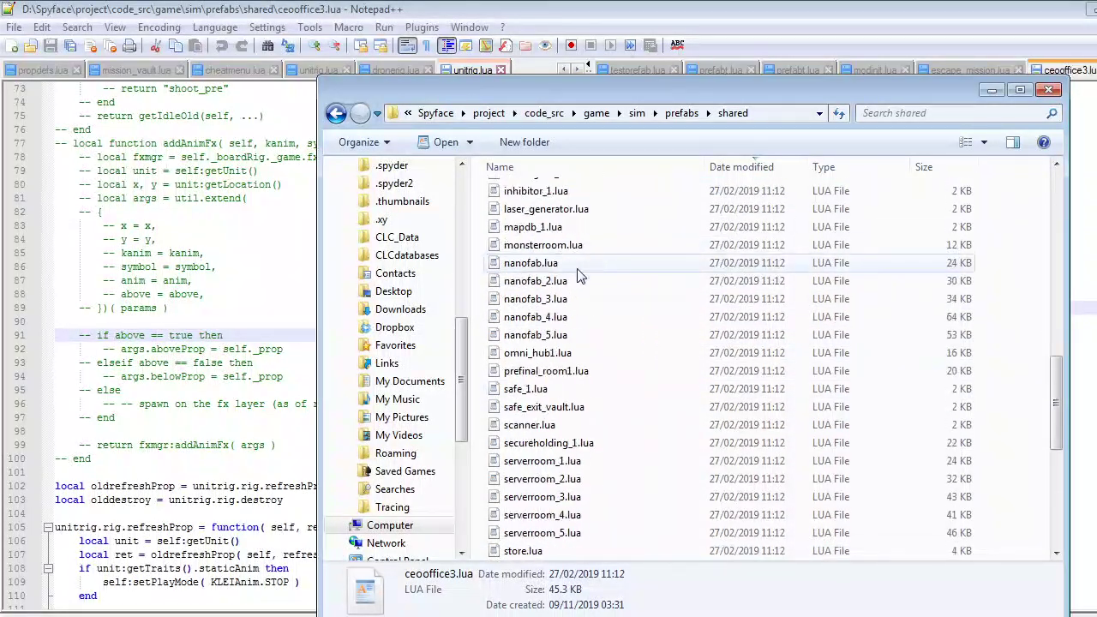
scroll(580, 326, down, 7)
scroll(570, 351, up, 5)
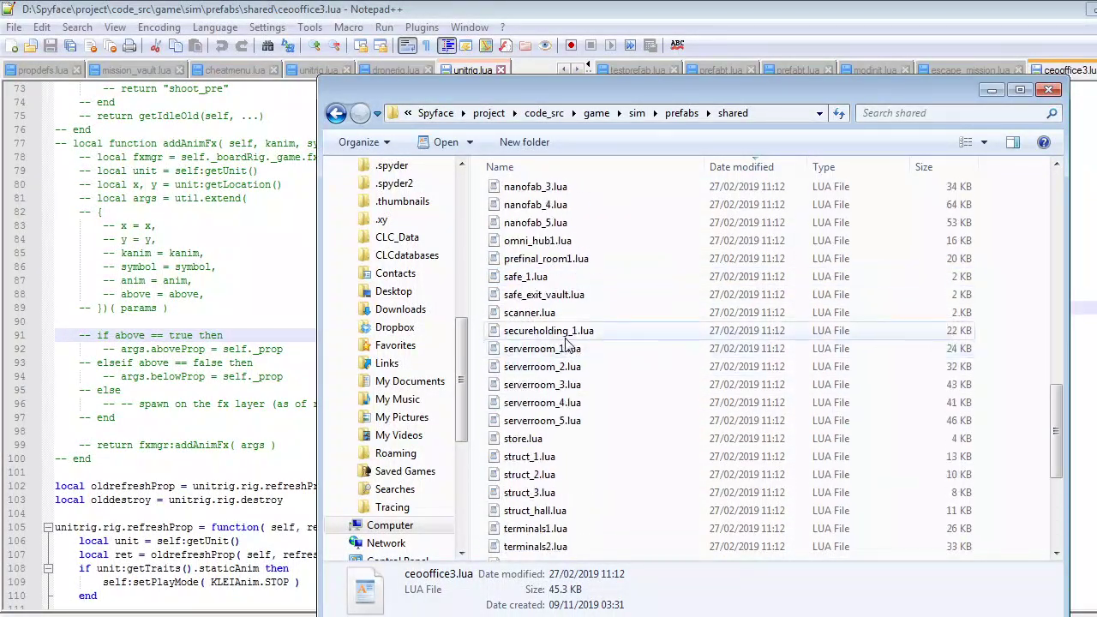
scroll(566, 343, up, 7)
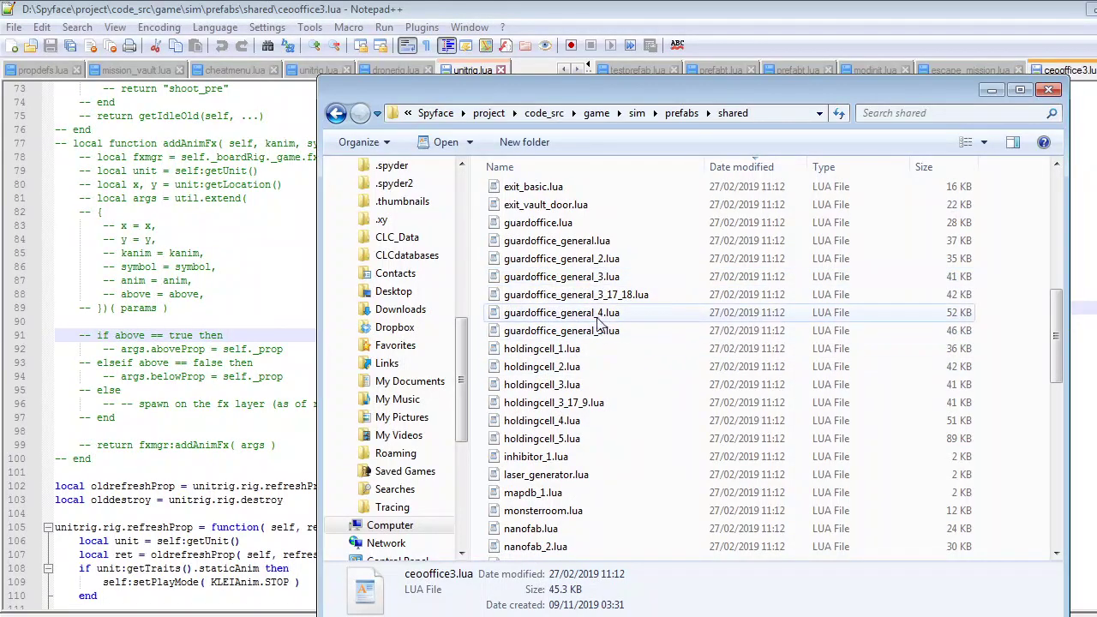
click(600, 315)
right_click(600, 316)
click(830, 262)
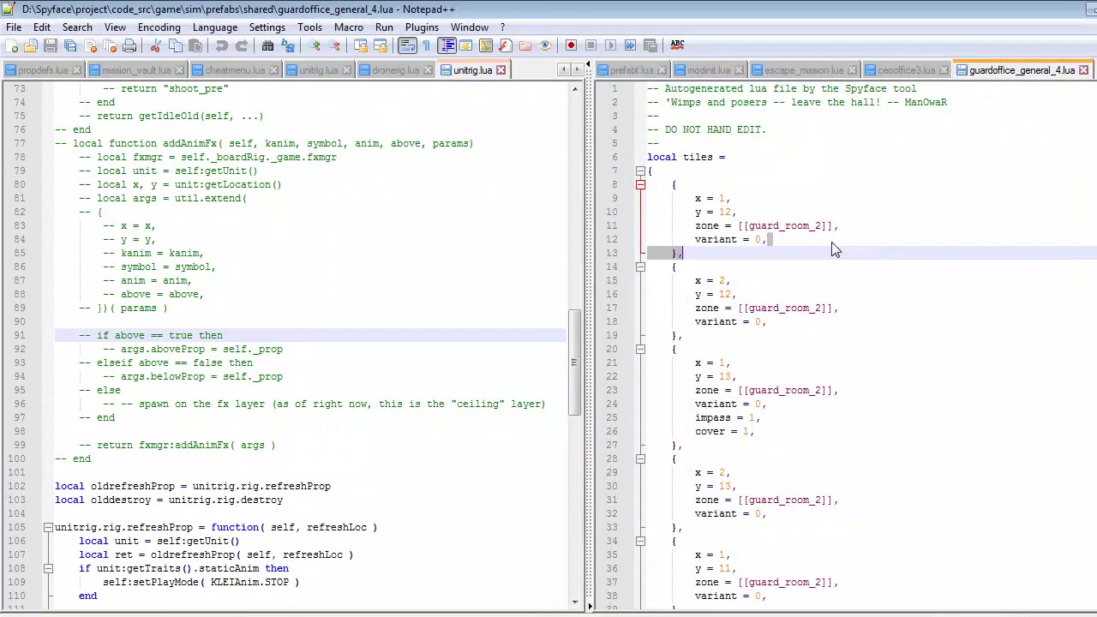
Search guardoffice_general_4.lua for "spawnchange = 0.5" and "spawnchange = 0.25"
key(ctrl+f)
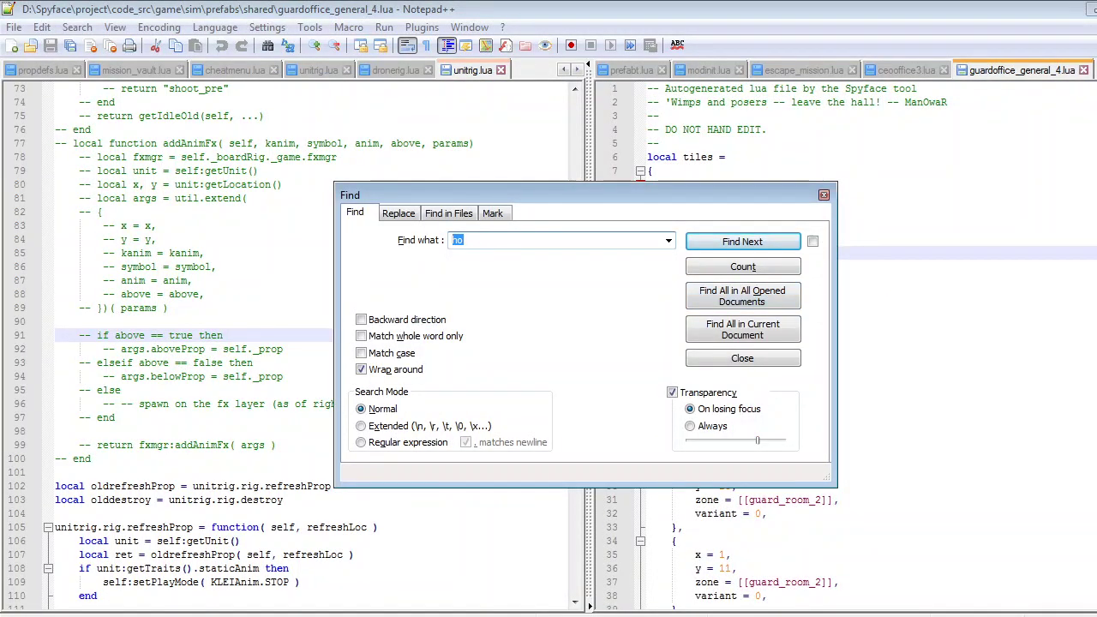
text(spawnchange = 0.5)
key(Return)
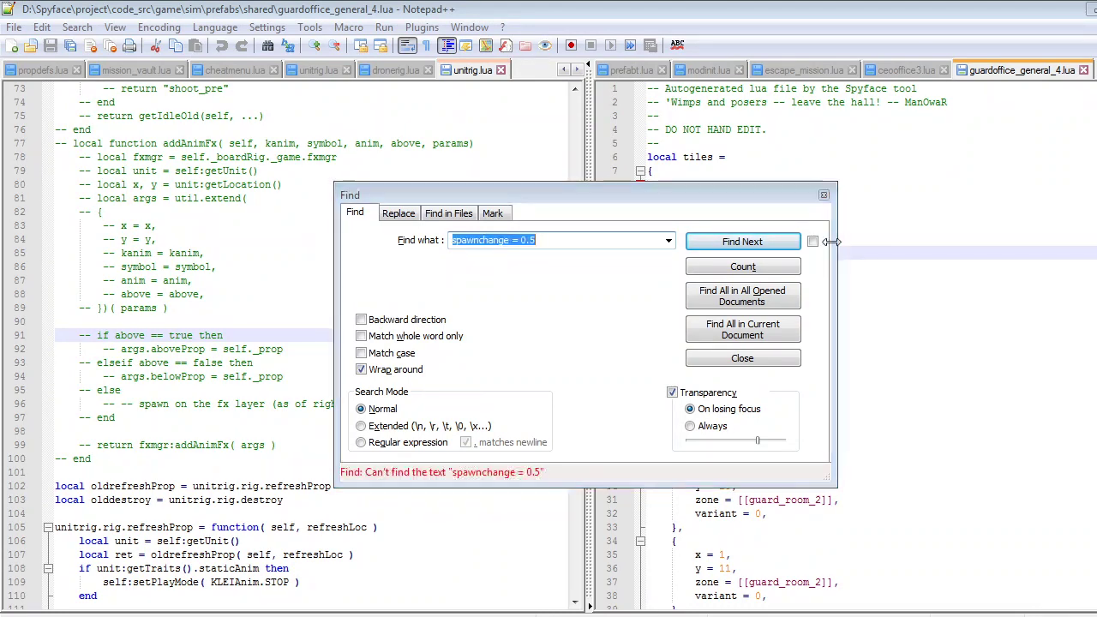
key(End)
key(Left)
text(2)
key(Return)
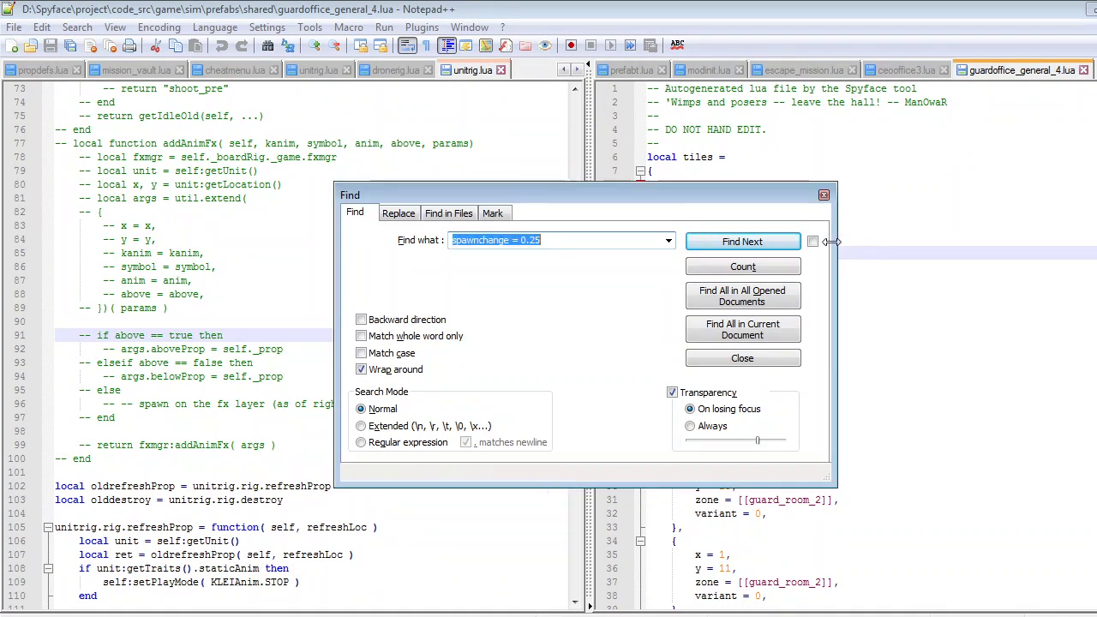
key(Escape)
Search guardoffice_general_4.lua for "hostage" and go to the start of the units table
key(ctrl+f)
text(hostage)
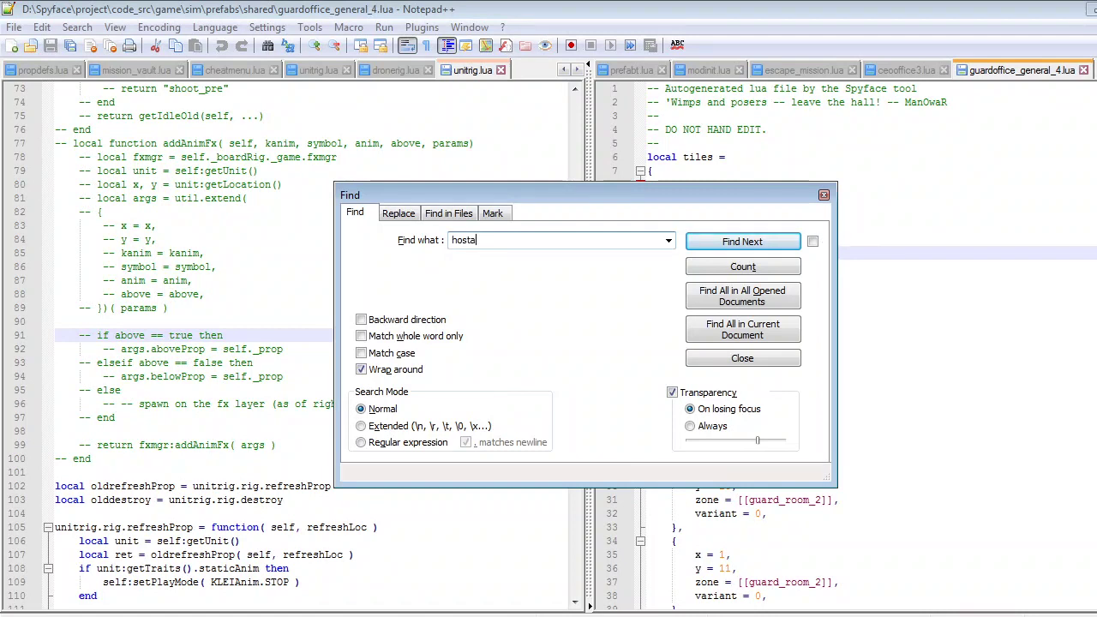
key(Return)
key(Escape)
scroll(726, 324, up, 4)
scroll(726, 324, down, 2)
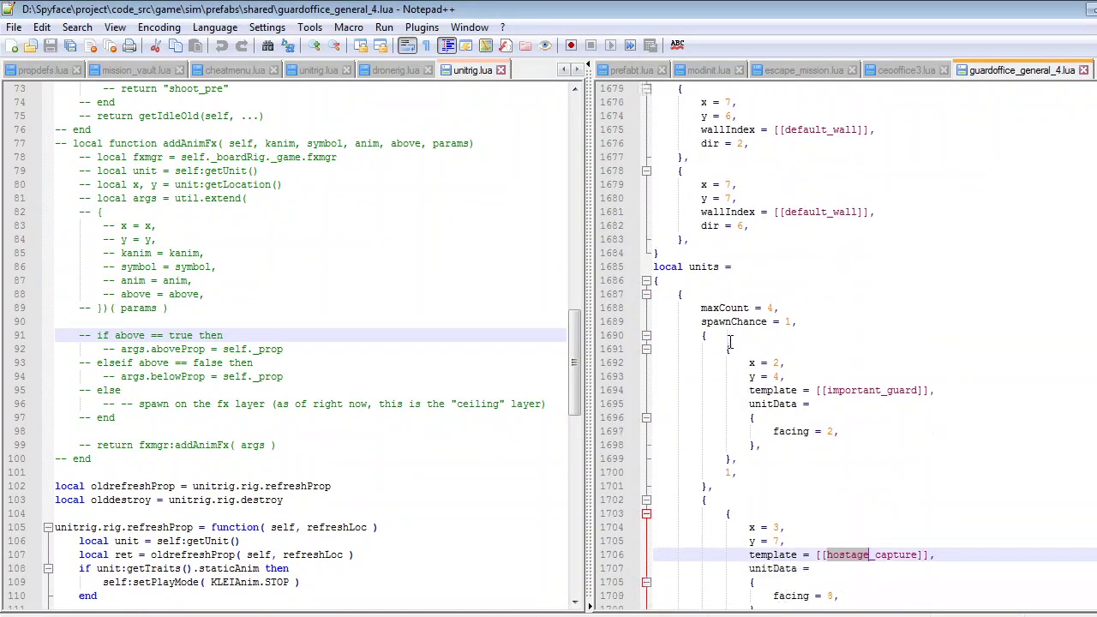
click(711, 231)
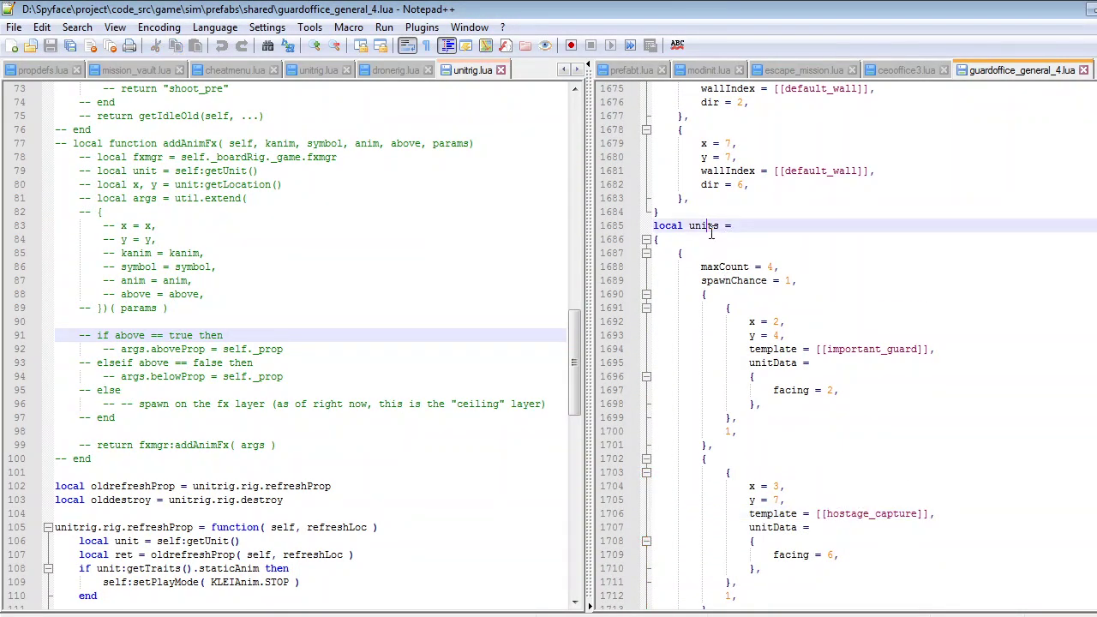
Examine the unit entries in guardoffice_general_4.lua, from the group's maxCount and spawnChance to the end of the units table
scroll(716, 244, down, 2)
scroll(798, 374, down, 8)
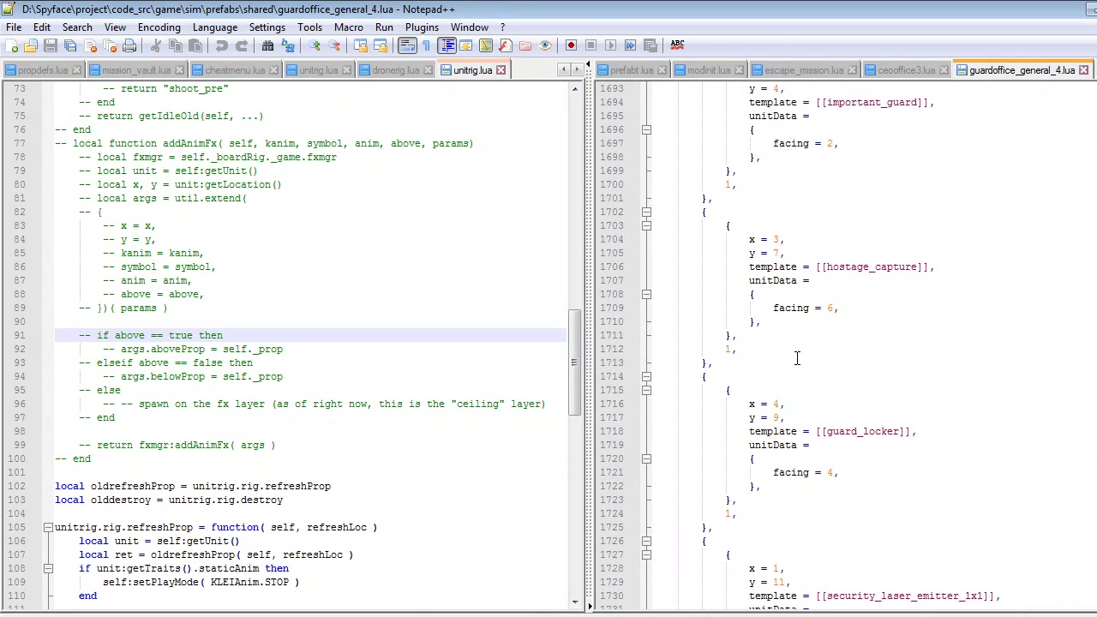
scroll(755, 382, up, 7)
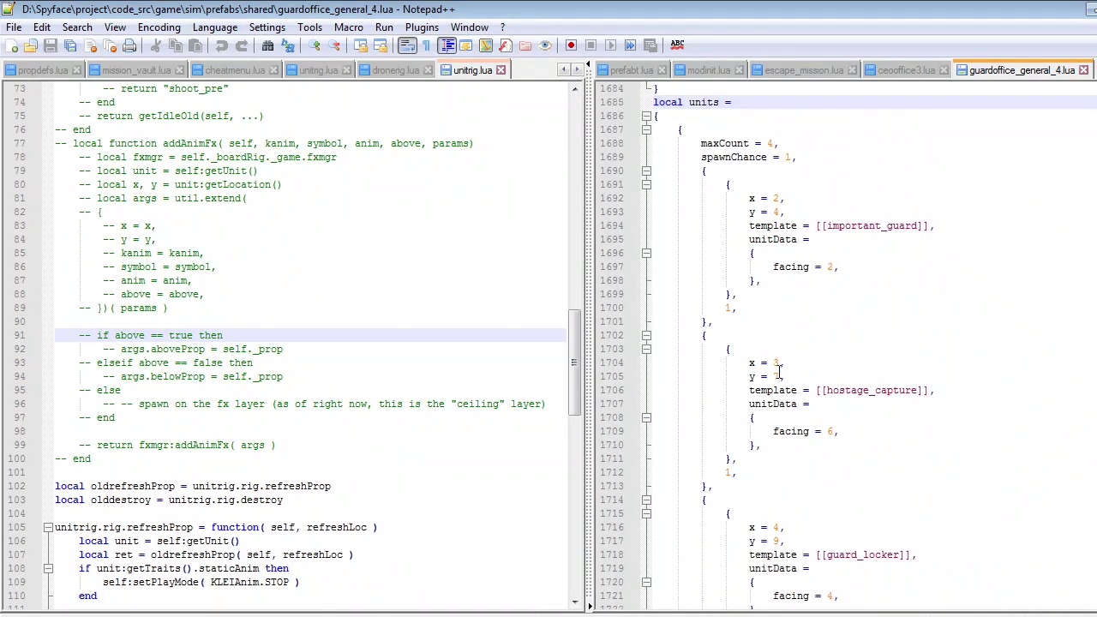
scroll(773, 317, up, 2)
scroll(771, 224, down, 12)
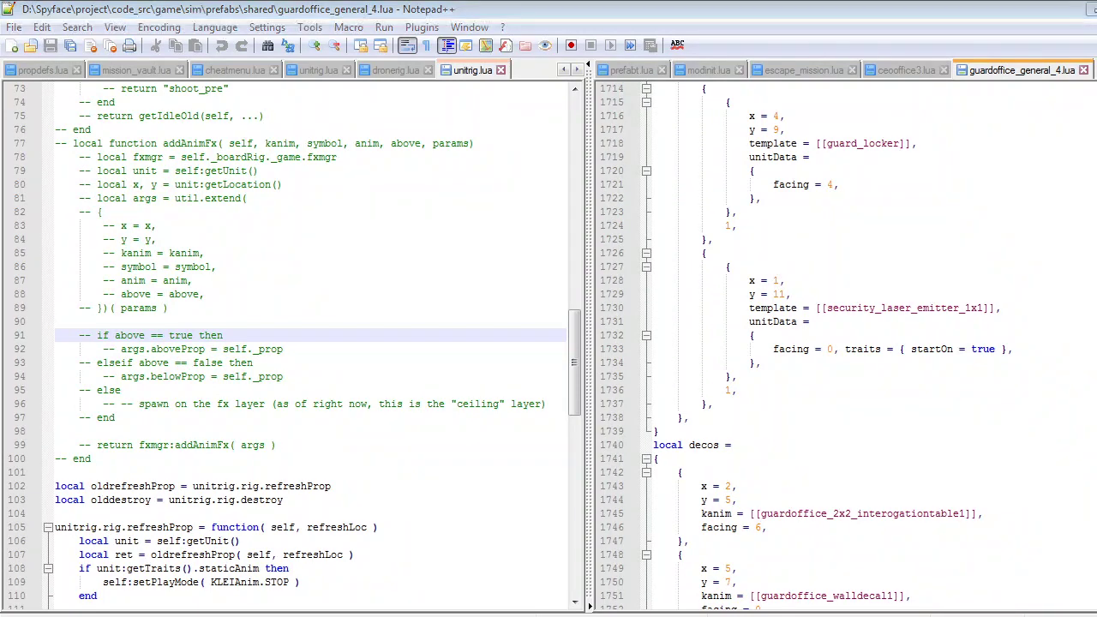
Open guardoffice_general_2.lua from the shared prefabs folder in Notepad++
key(ctrl+o)
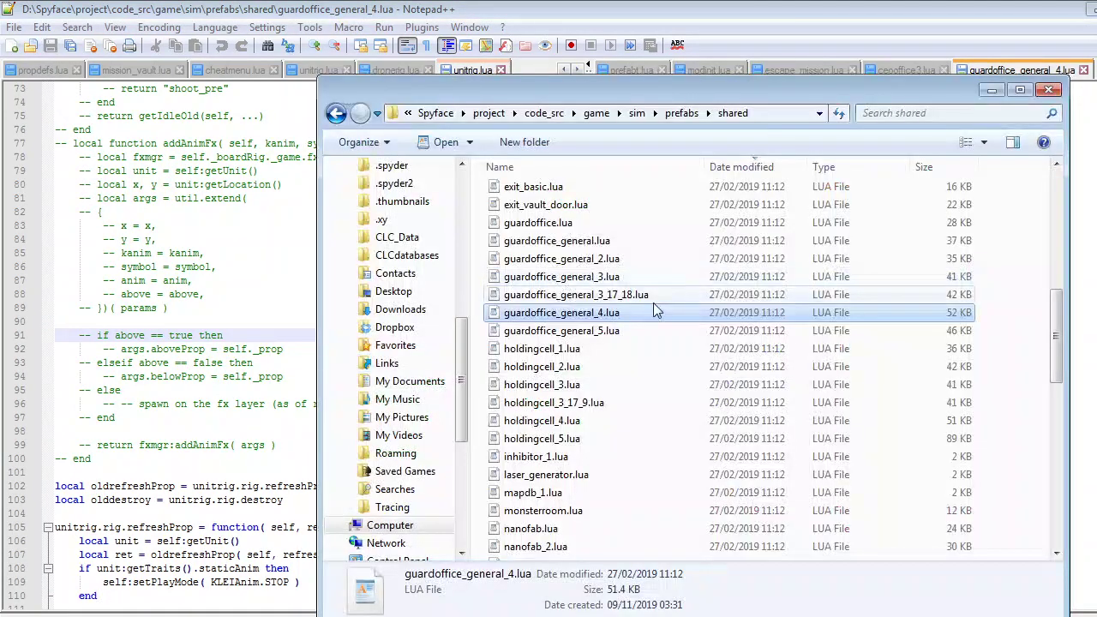
right_click(605, 258)
click(690, 265)
click(818, 226)
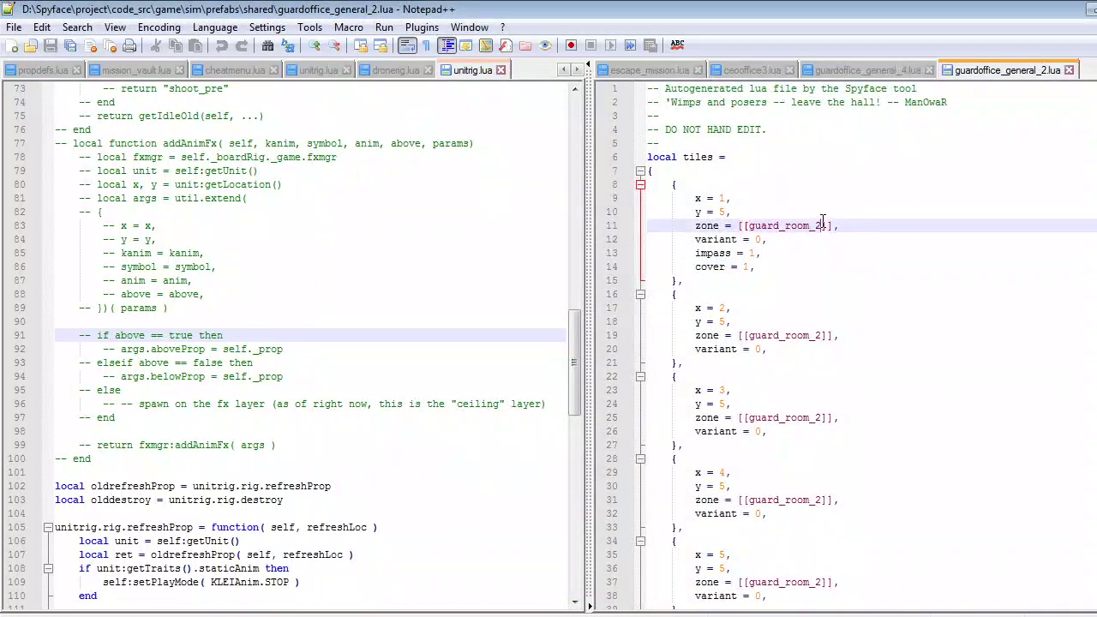
Search guardoffice_general_2.lua for "hostage" to locate the hostage group in the units table
key(ctrl+f)
text(hostage)
key(Return)
key(Escape)
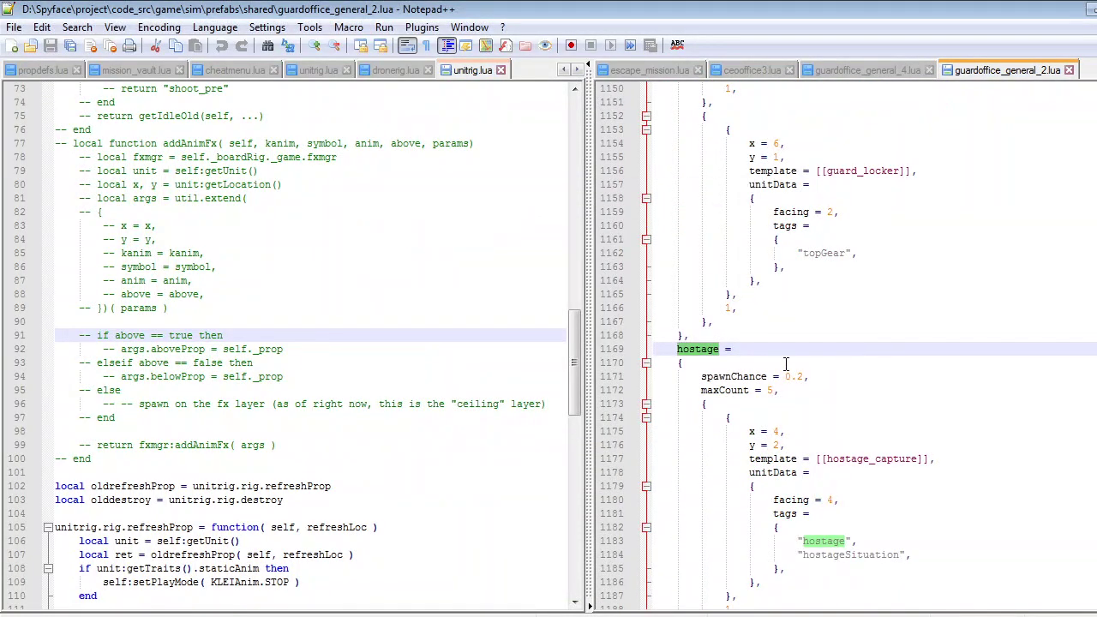
scroll(764, 343, down, 3)
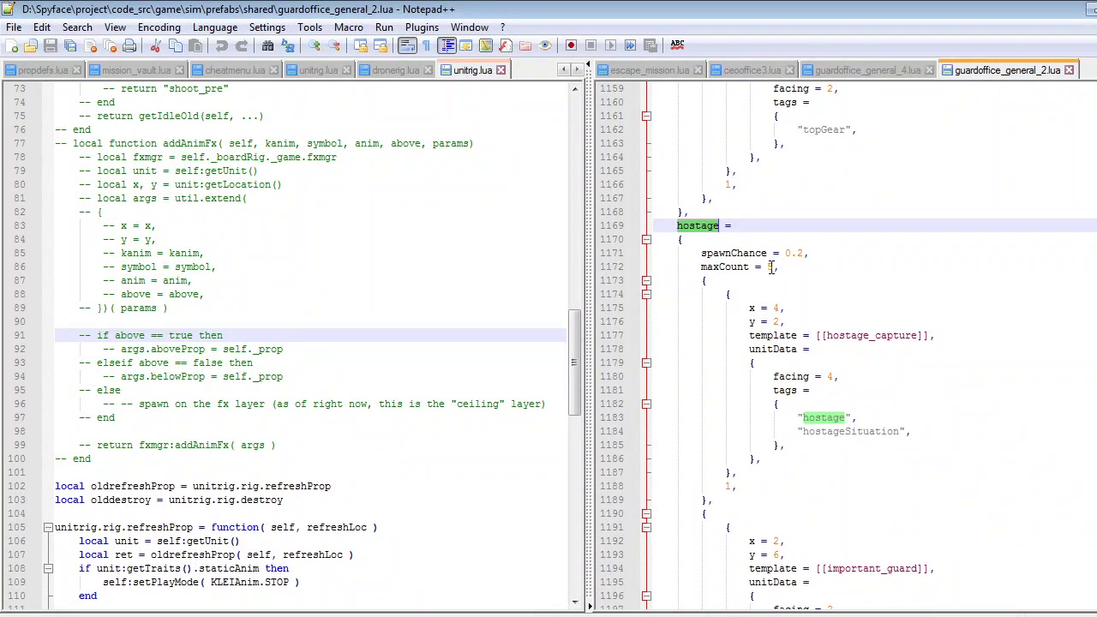
Examine the hostage group's tag name and its unit entries, including hostage_capture and important_guard
click(689, 226)
scroll(686, 240, up, 2)
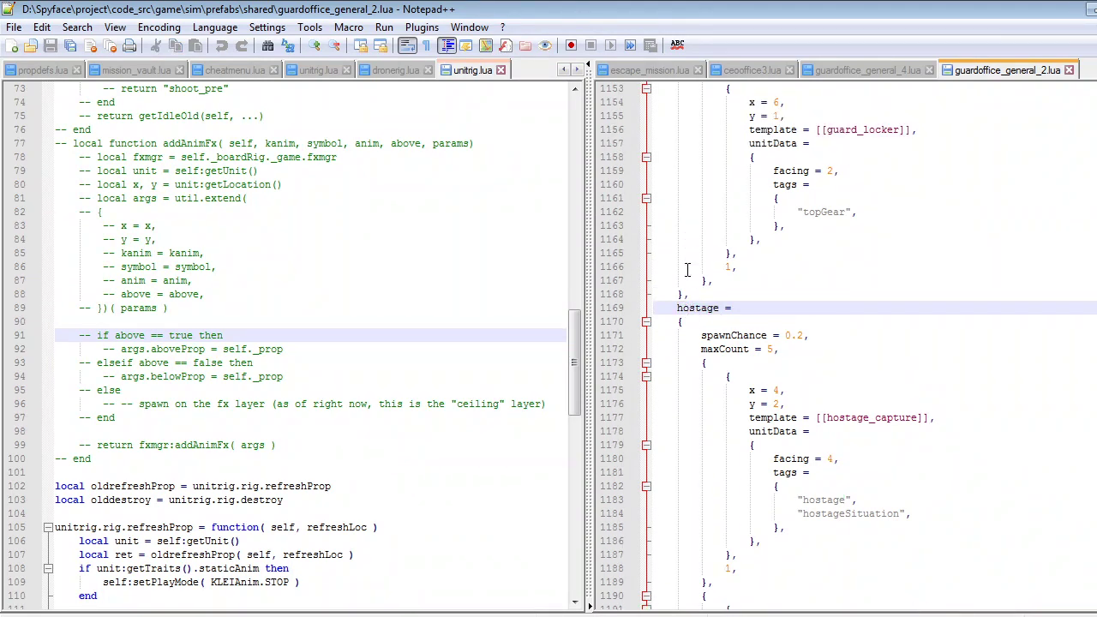
scroll(677, 251, down, 2)
scroll(686, 215, down, 1)
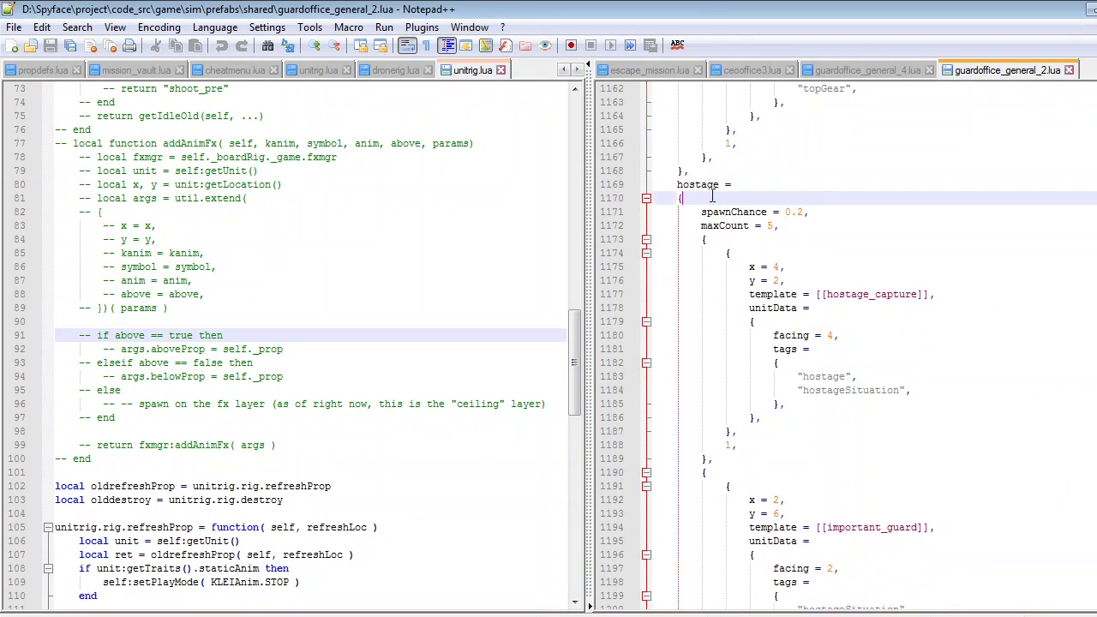
double_click(701, 185)
scroll(704, 176, down, 5)
scroll(763, 238, up, 5)
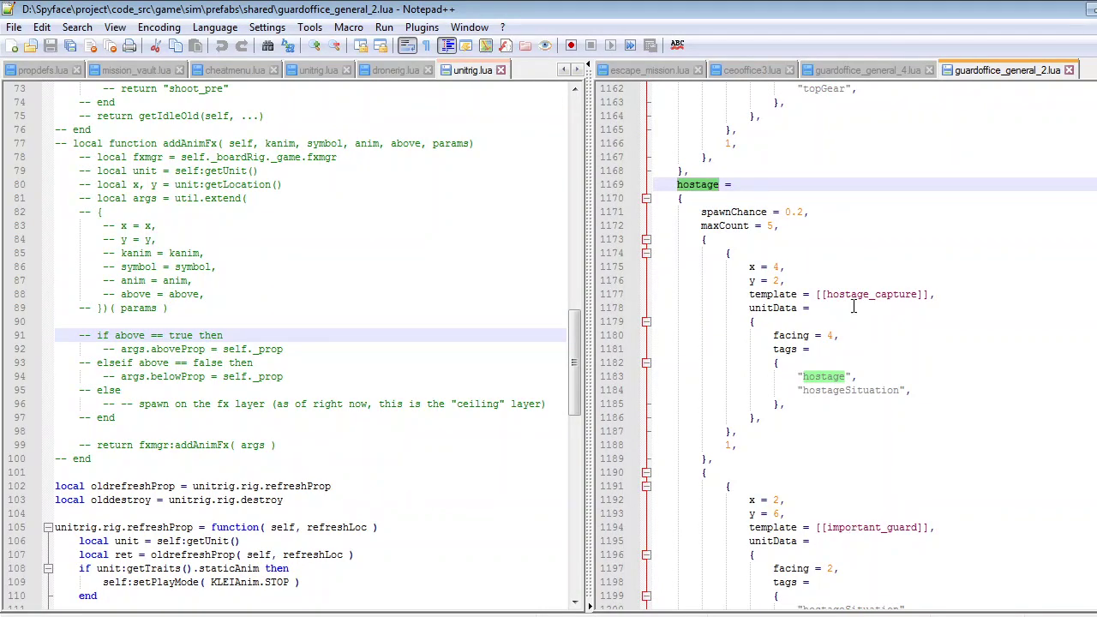
click(809, 283)
click(883, 306)
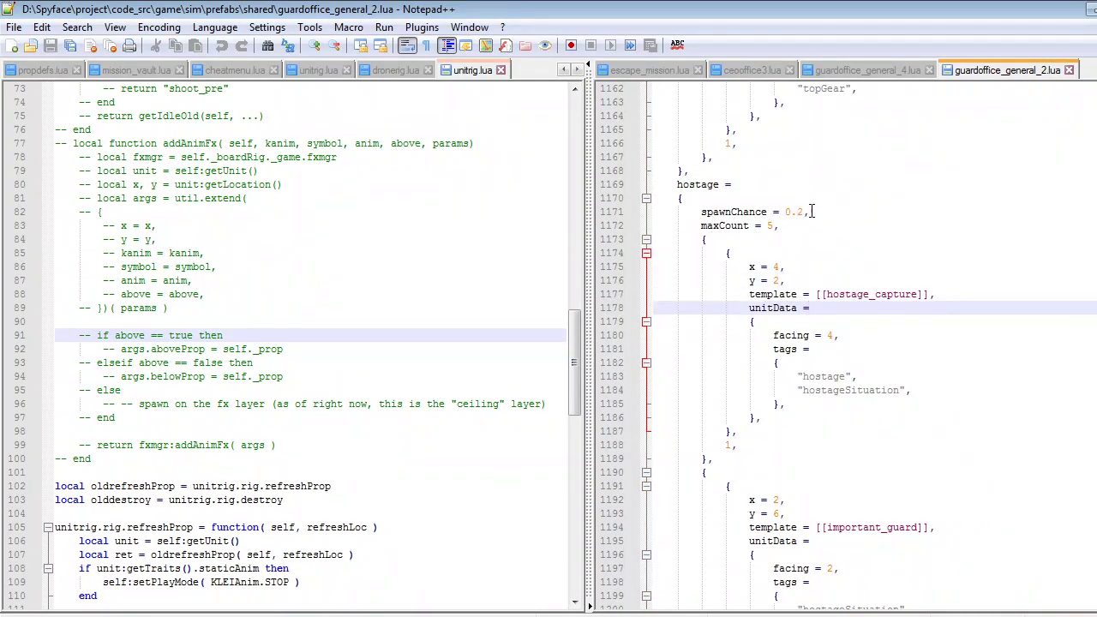
Examine the hostage group's spawnChance and maxCount settings, and check the stream chat
drag(804, 212, 786, 211)
click(792, 209)
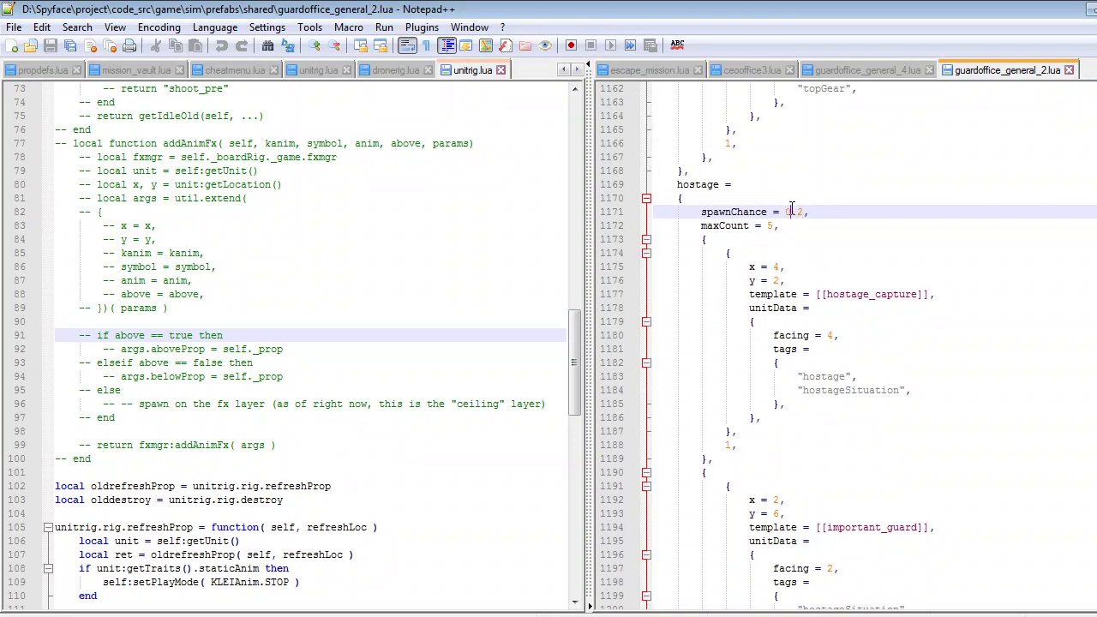
scroll(775, 238, up, 4)
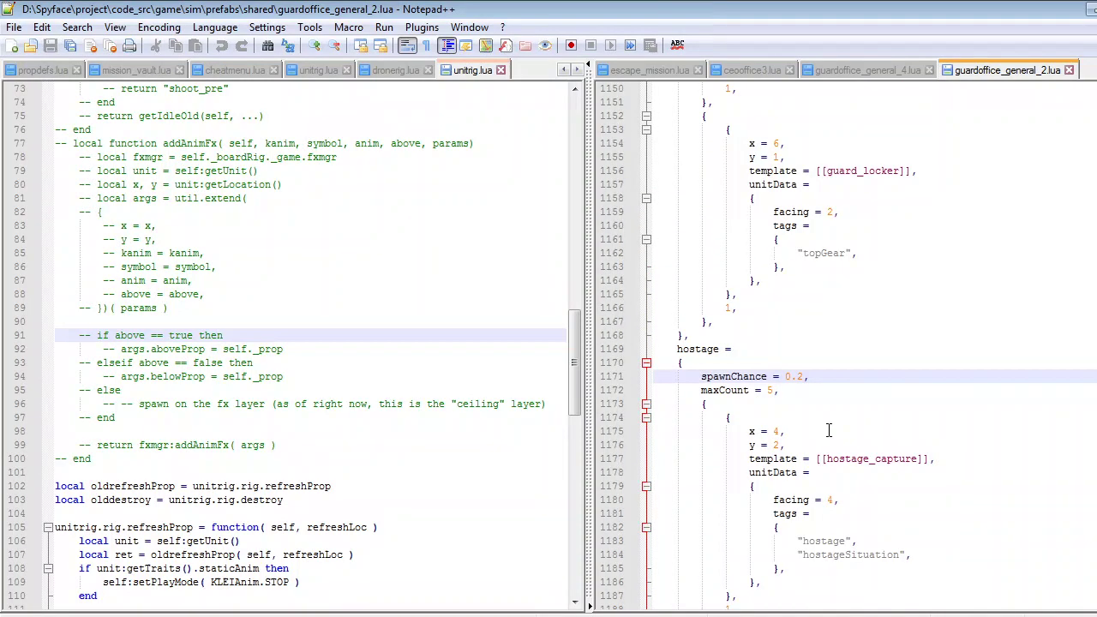
click(775, 391)
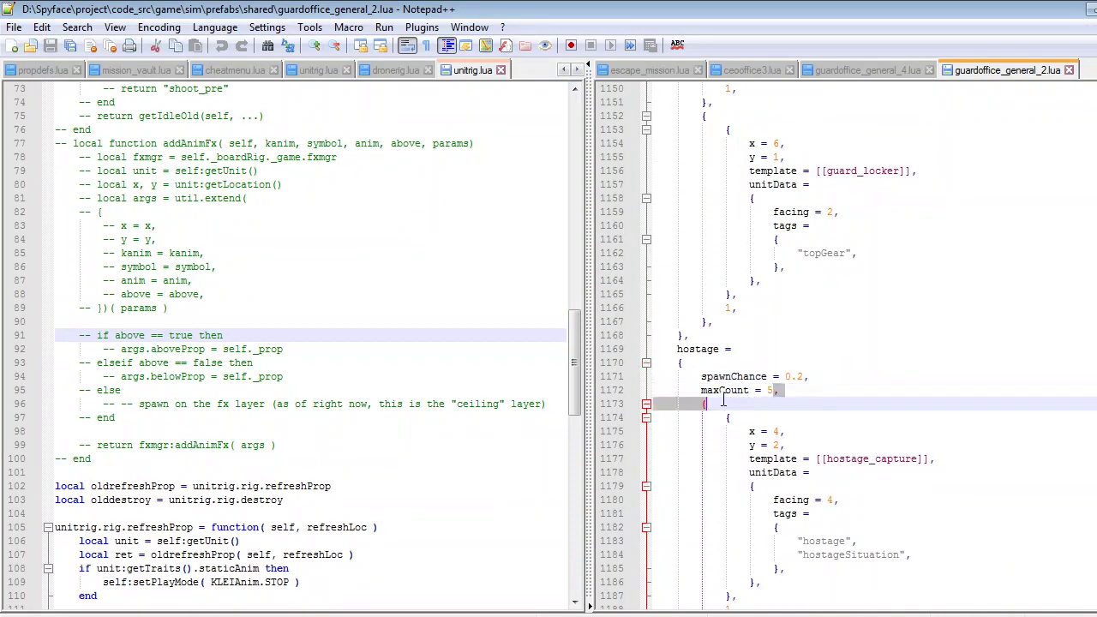
text(,)
drag(780, 390, 696, 390)
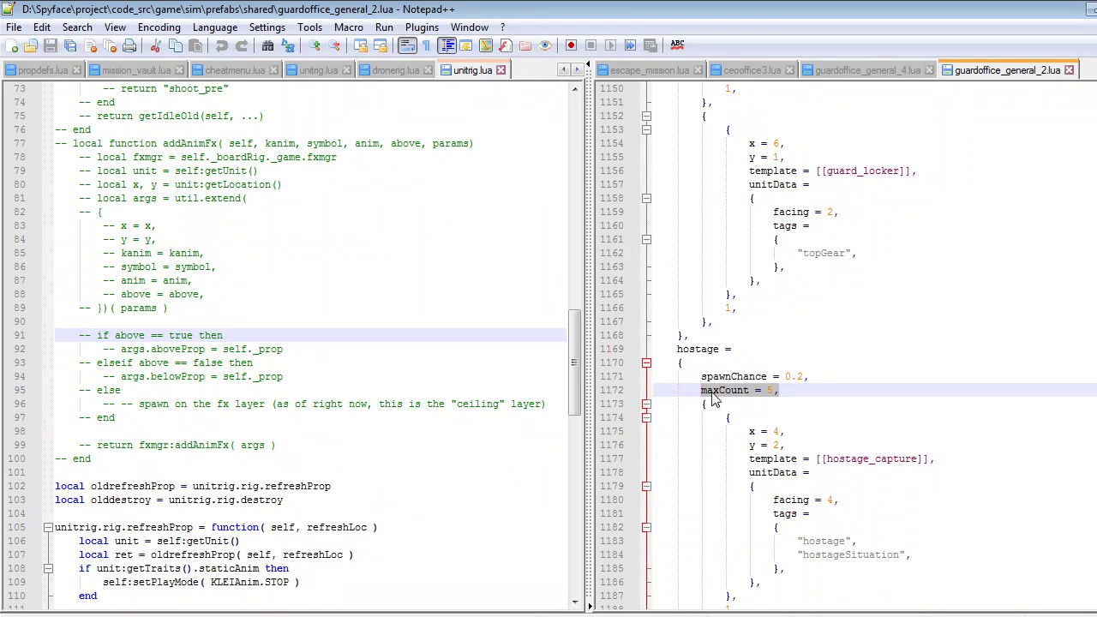
click(726, 393)
drag(781, 392, 642, 378)
click(671, 388)
click(557, 616)
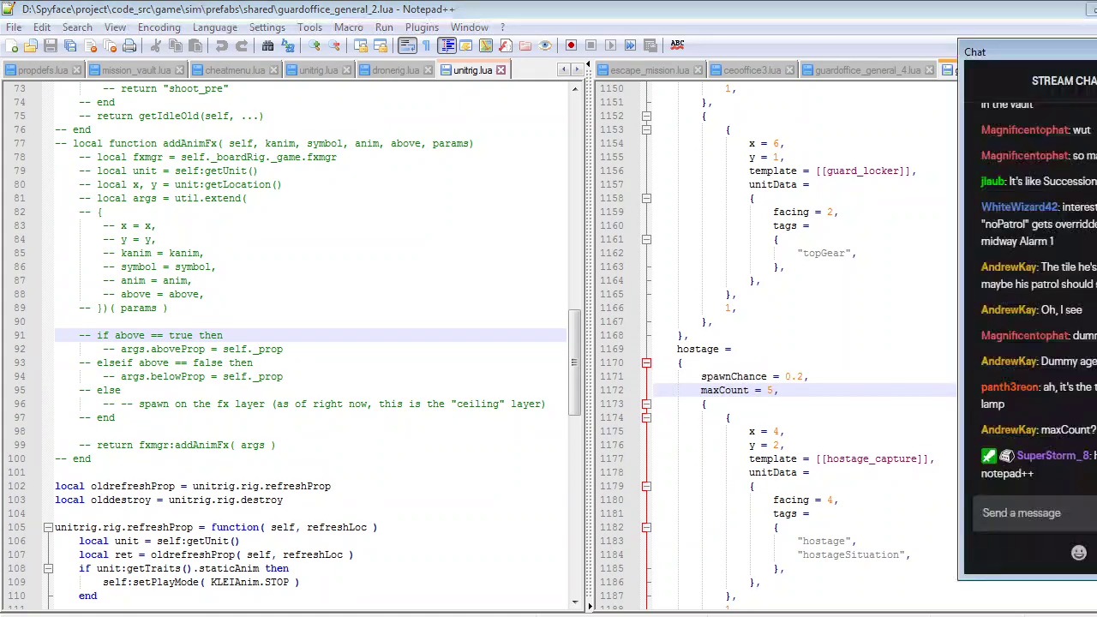
Compare the hostage group's maxCount value with its spawnChance value, and check the stream chat again
click(778, 389)
mouse_move(775, 390)
mouse_down()
mouse_move(674, 390)
mouse_move(774, 389)
mouse_up()
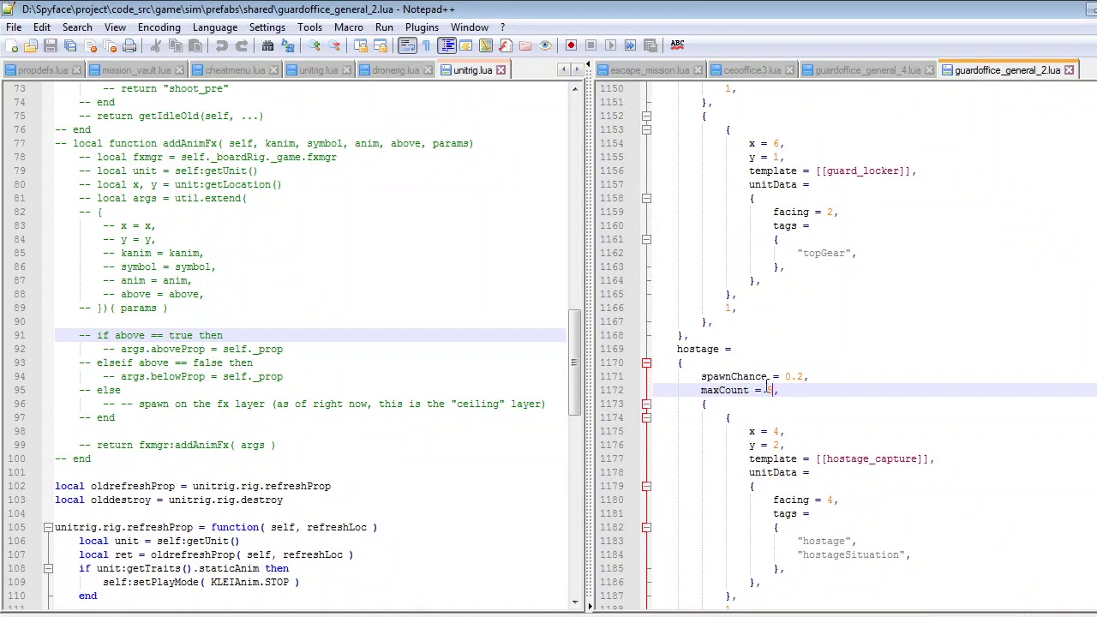
click(738, 381)
click(795, 386)
click(798, 378)
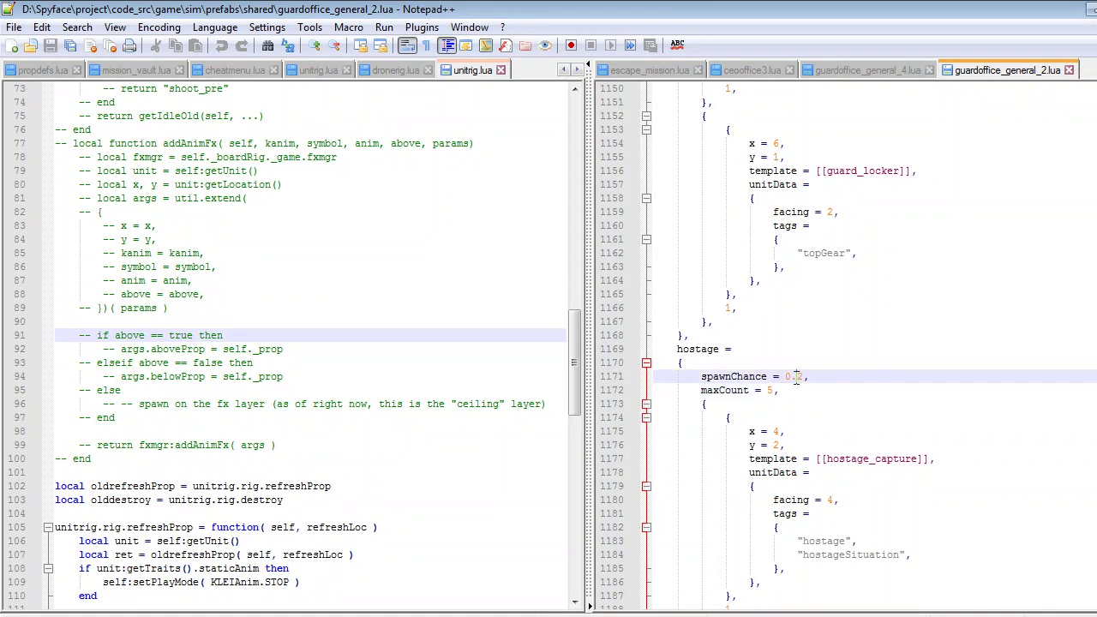
click(781, 392)
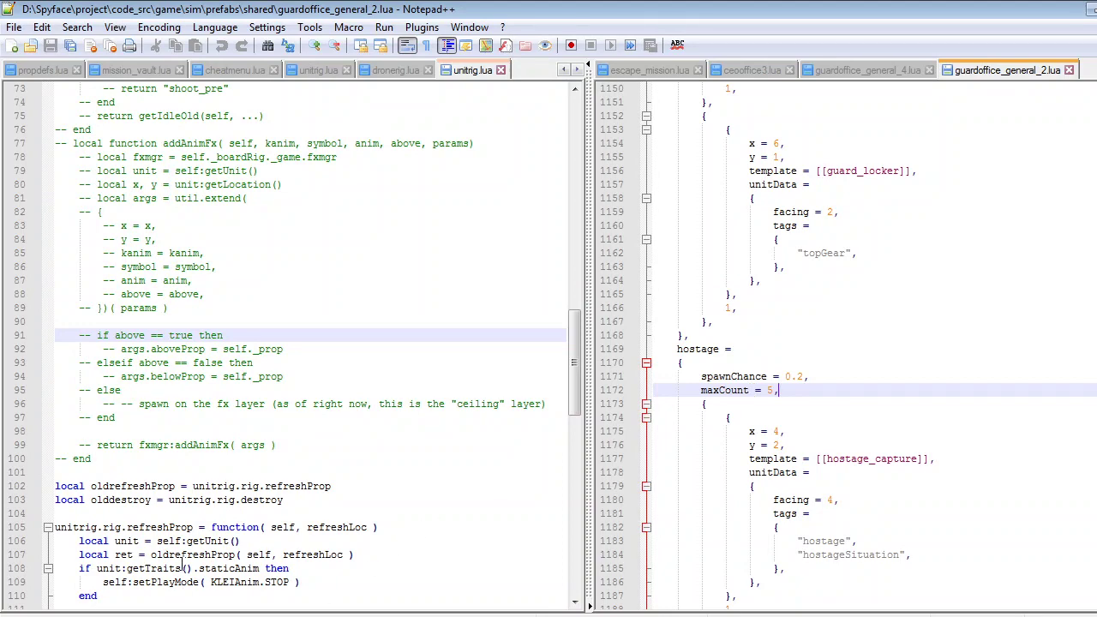
click(111, 614)
click(1040, 403)
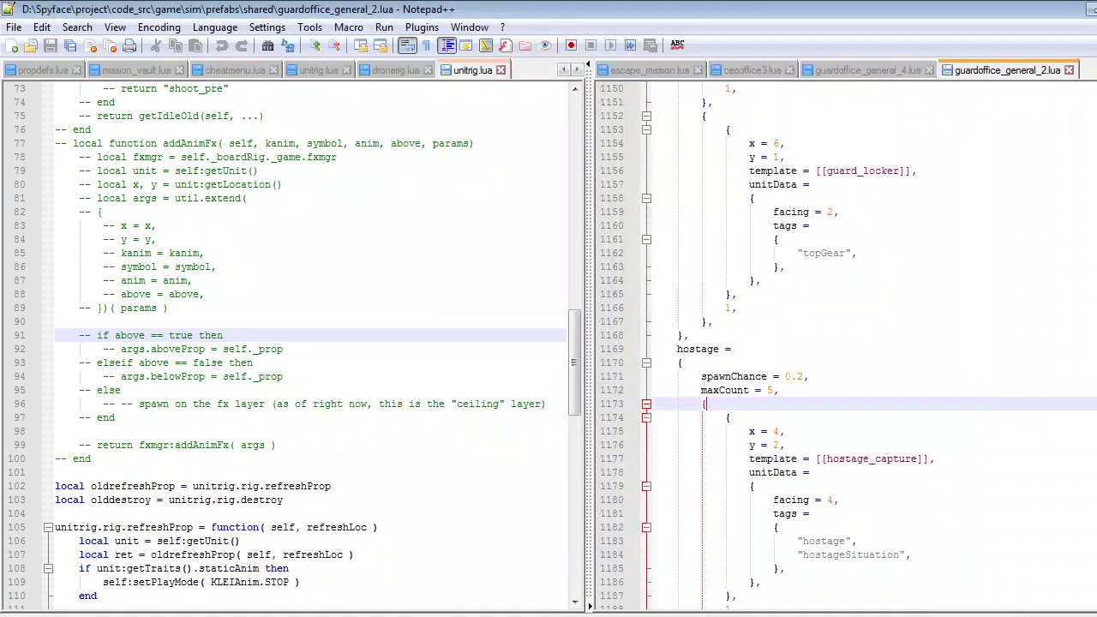
click(498, 616)
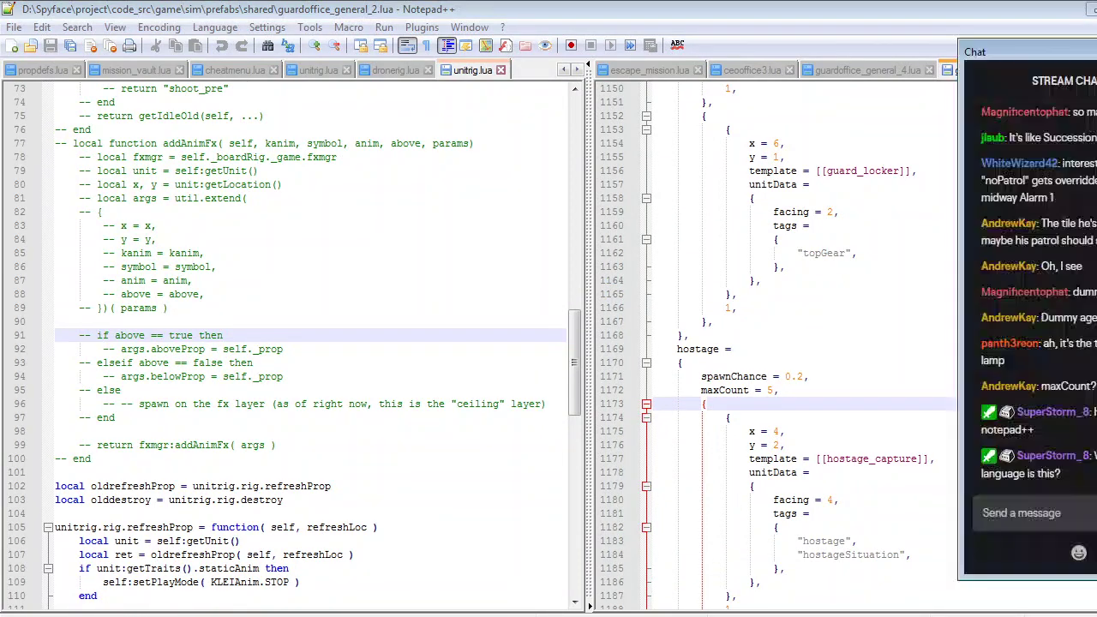
Switch to Spyface, save testPrefab.xml and export all maps
click(498, 615)
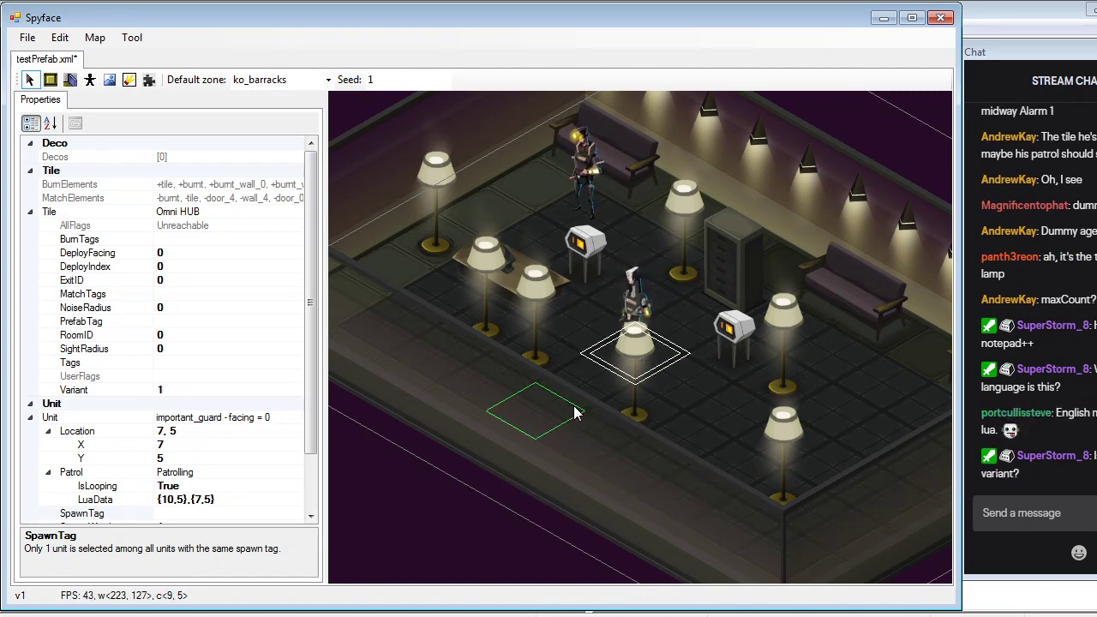
scroll(586, 427, down, 1)
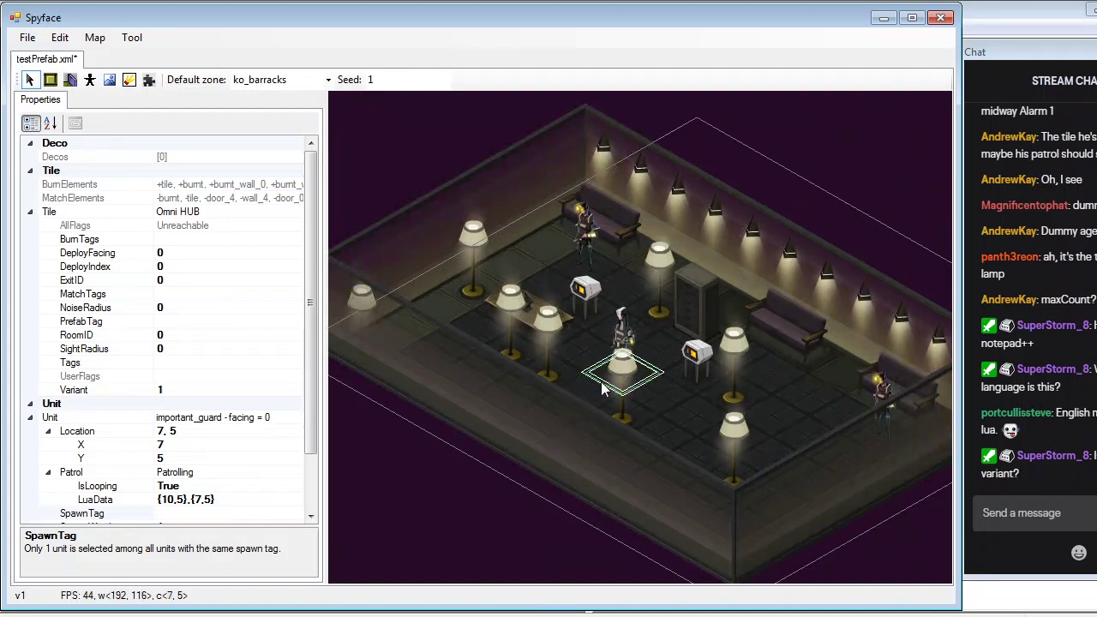
click(28, 37)
click(73, 118)
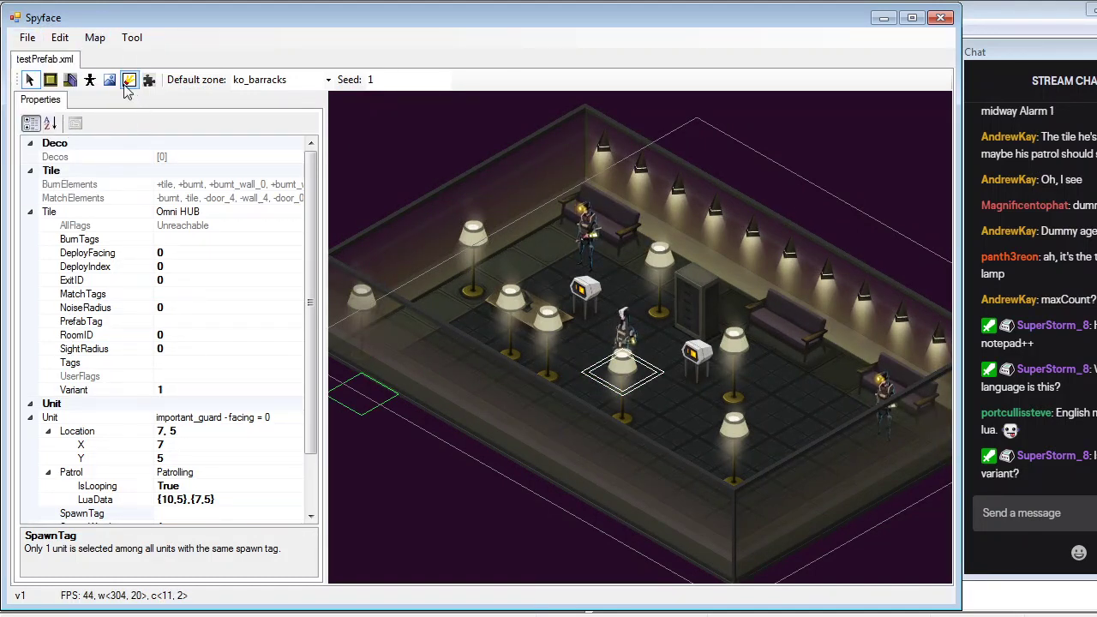
click(95, 37)
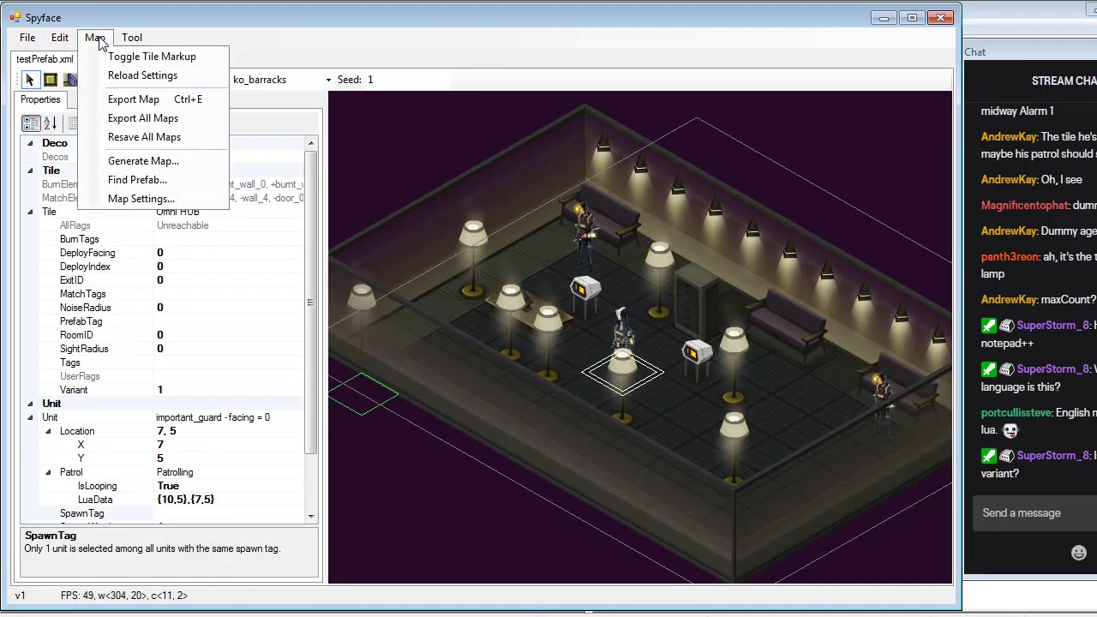
click(135, 99)
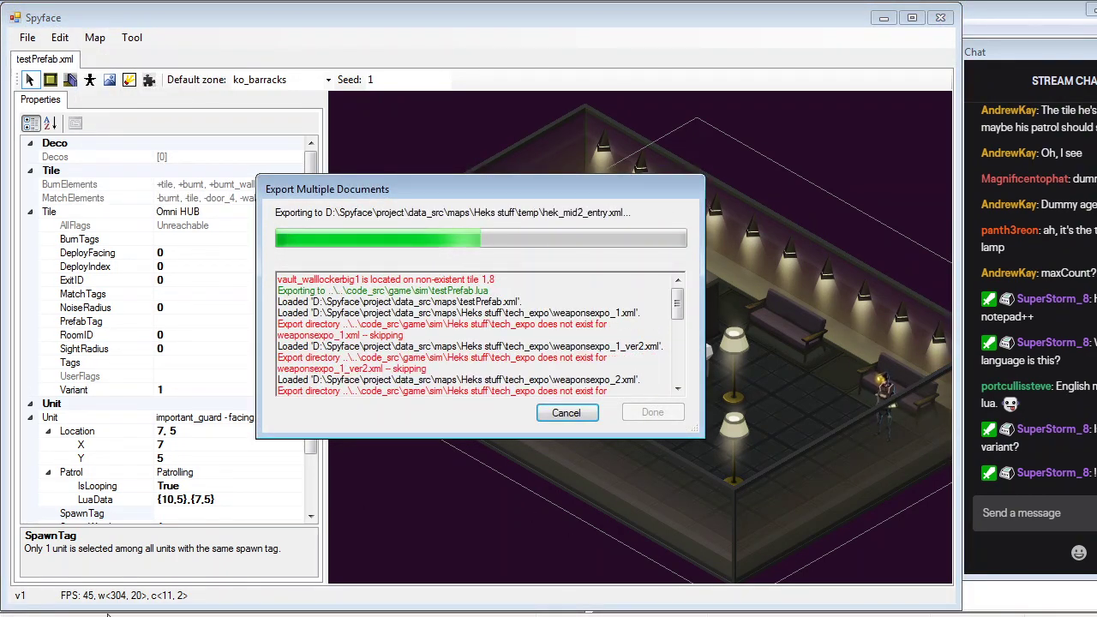
Reload the re-exported testprefab.lua in Notepad++ and close the file
click(600, 615)
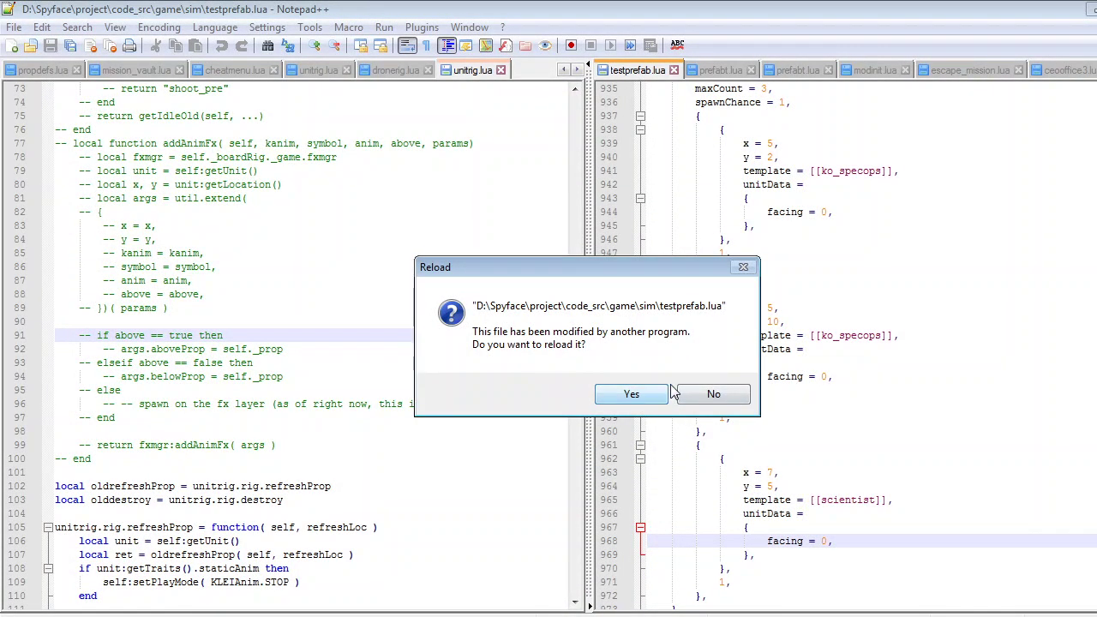
click(631, 394)
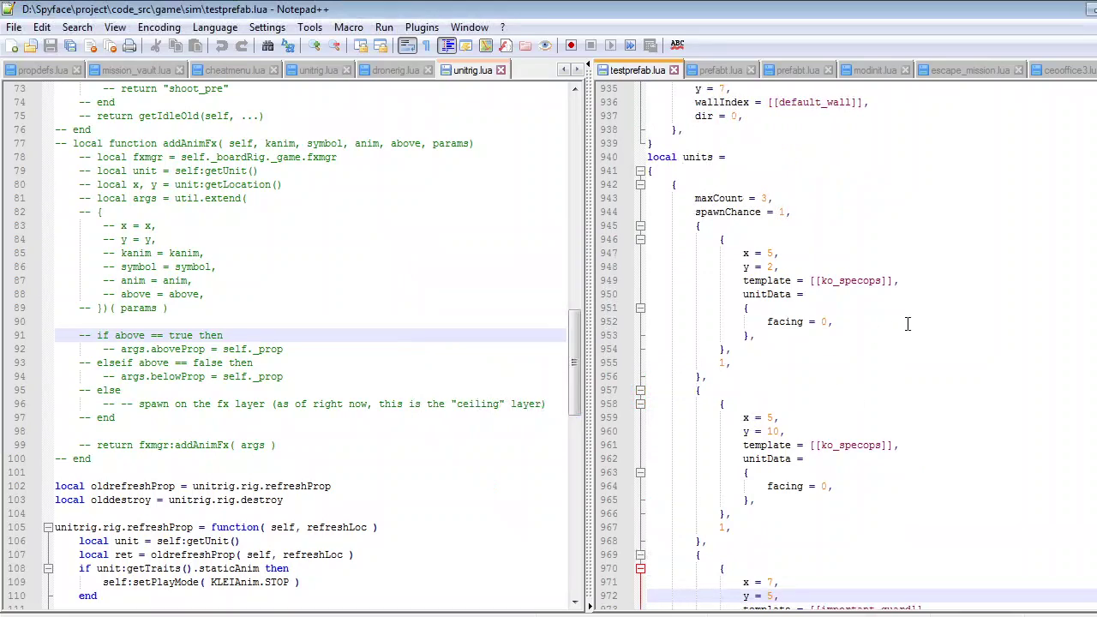
click(674, 70)
Examine the ceo group's tag name, spawnChance and maxCount in ceooffice3.lua, and check the stream chat
click(1092, 71)
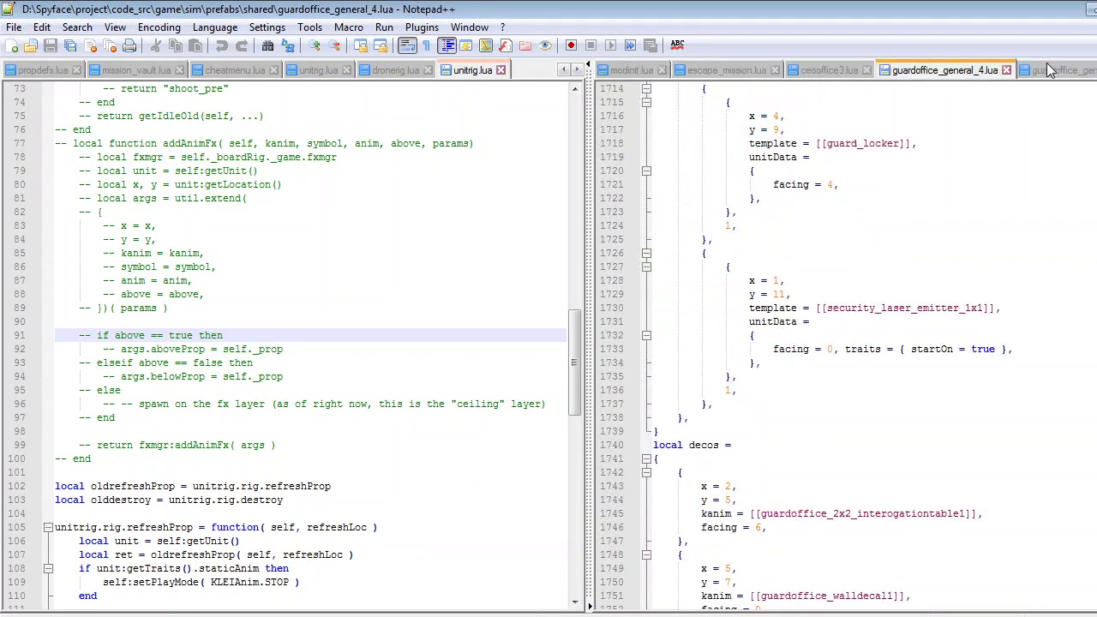
click(828, 70)
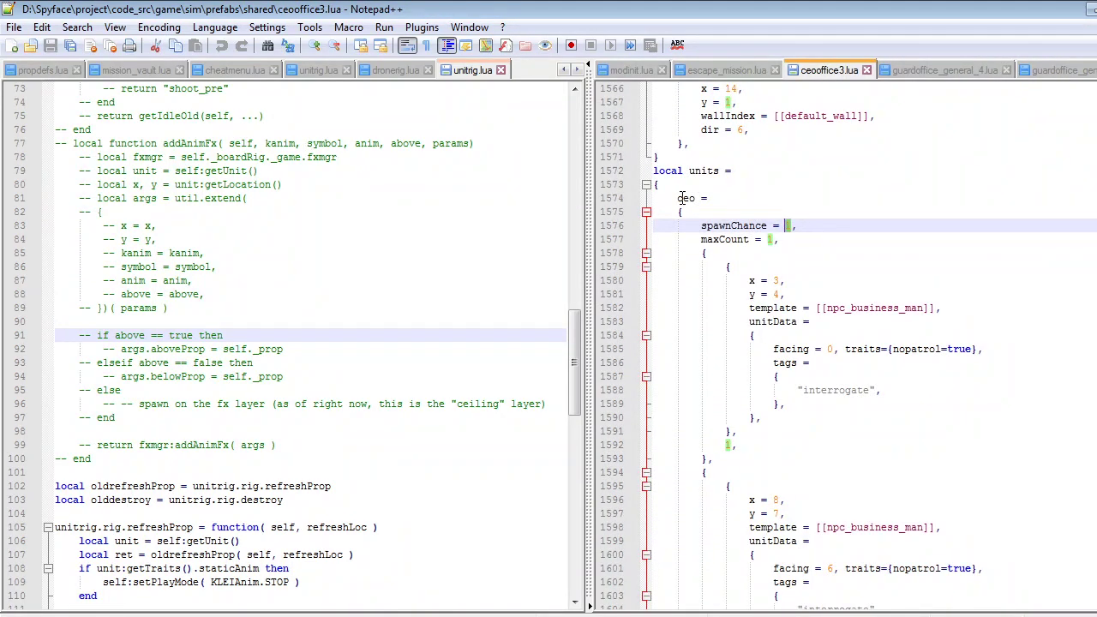
drag(682, 198, 688, 277)
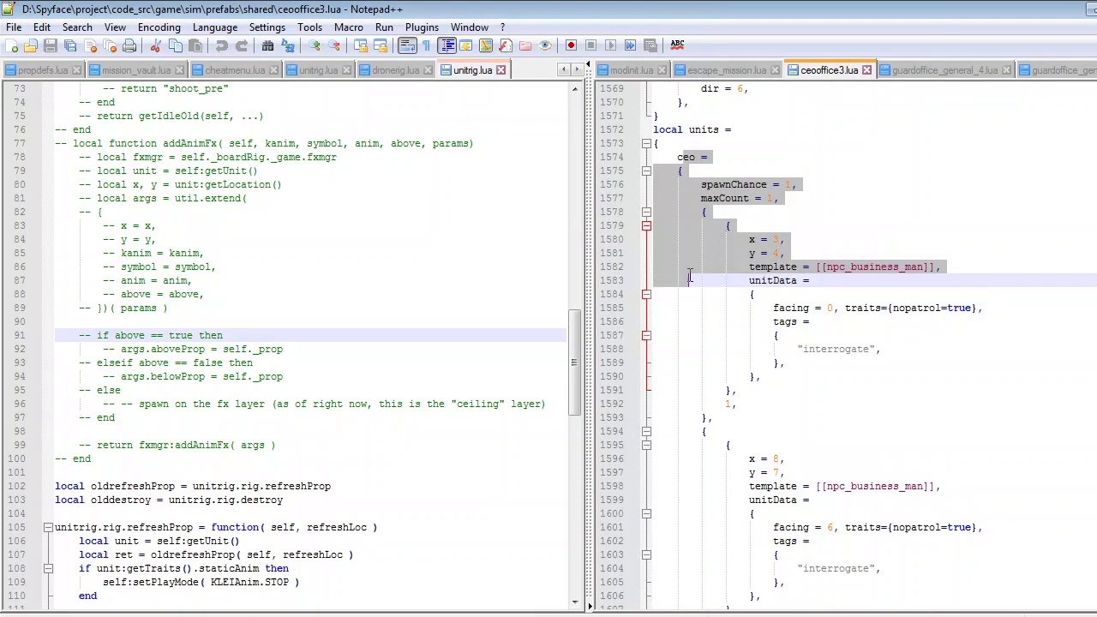
scroll(690, 277, up, 1)
click(716, 198)
key(alt+Tab)
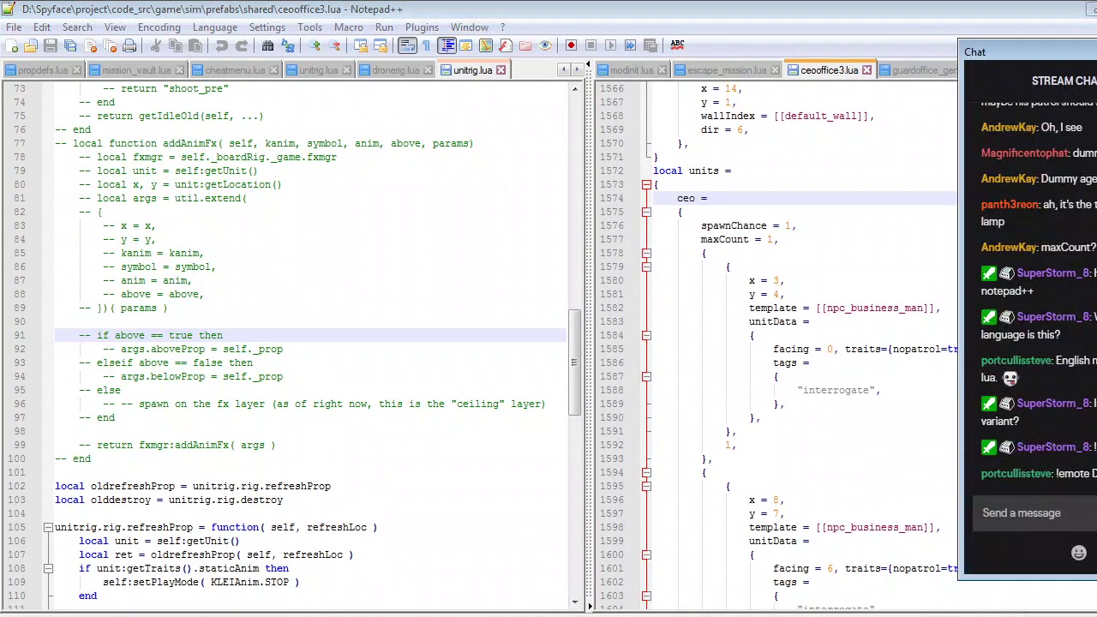
Reload the sim folder's prefabt.lua in Notepad++ and close that file
click(731, 335)
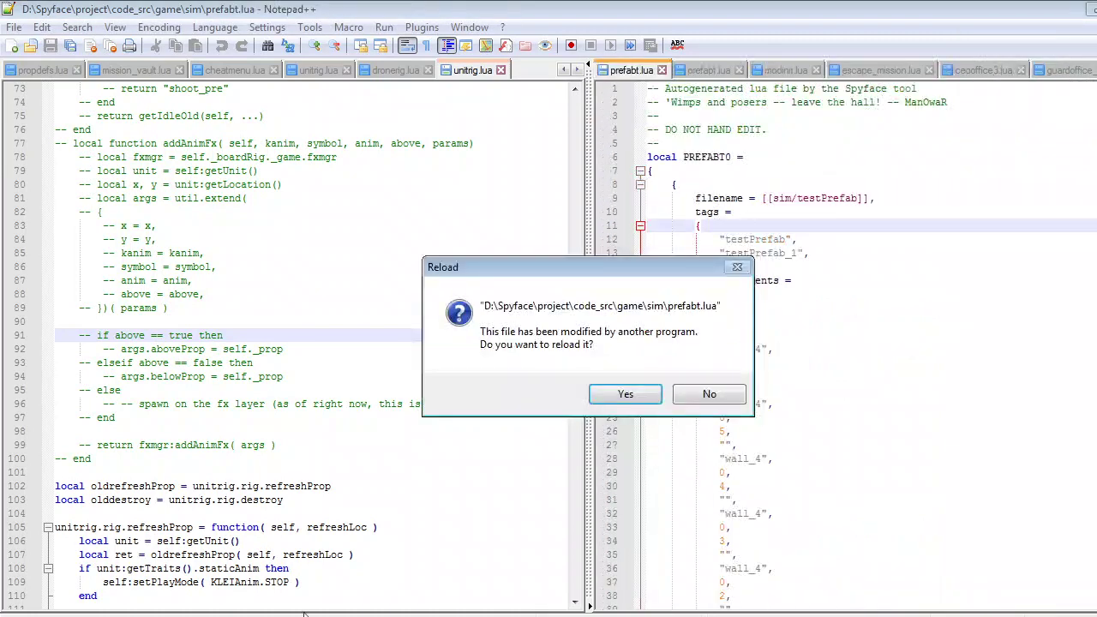
click(625, 395)
click(662, 70)
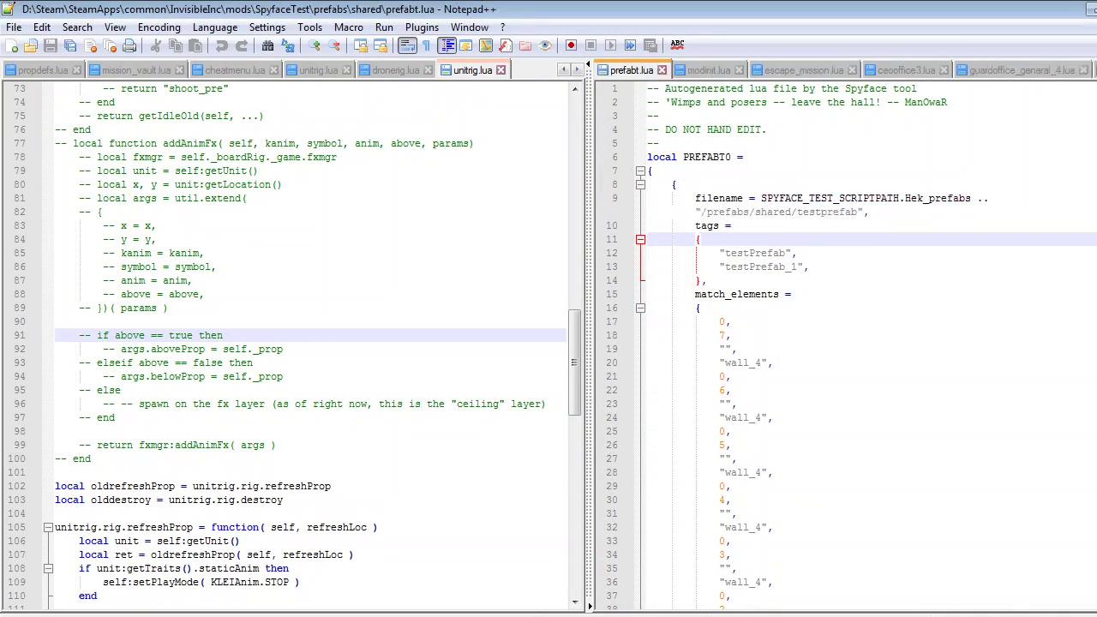
Open the code_src\game\sim folder in File Explorer, and close Spyface's completed export dialog before minimizing Spyface
scroll(906, 63, down, 2)
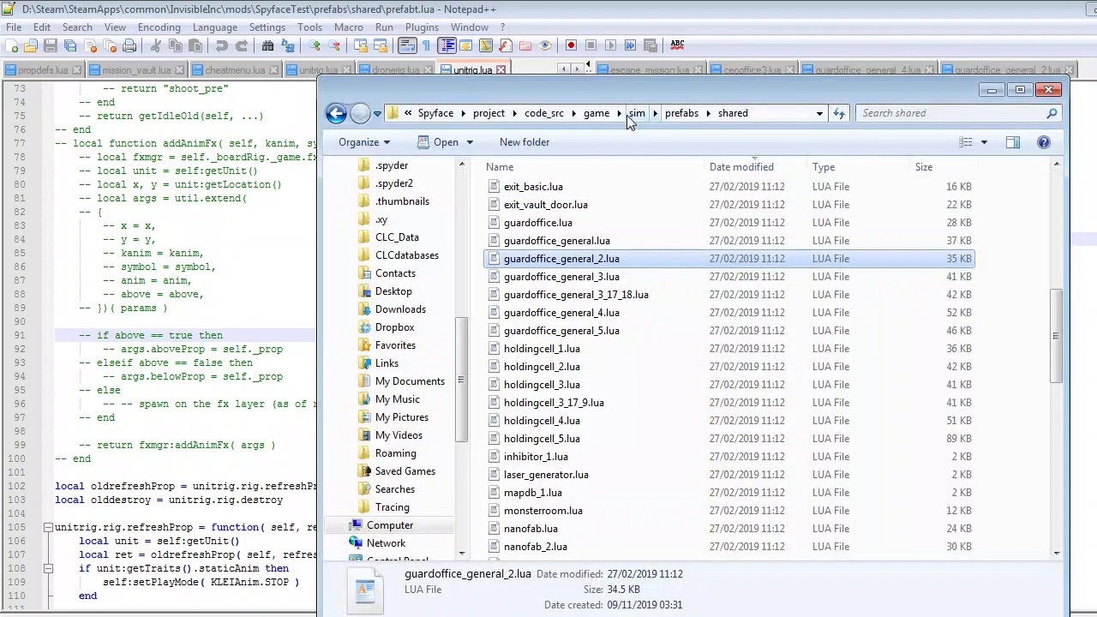
click(638, 113)
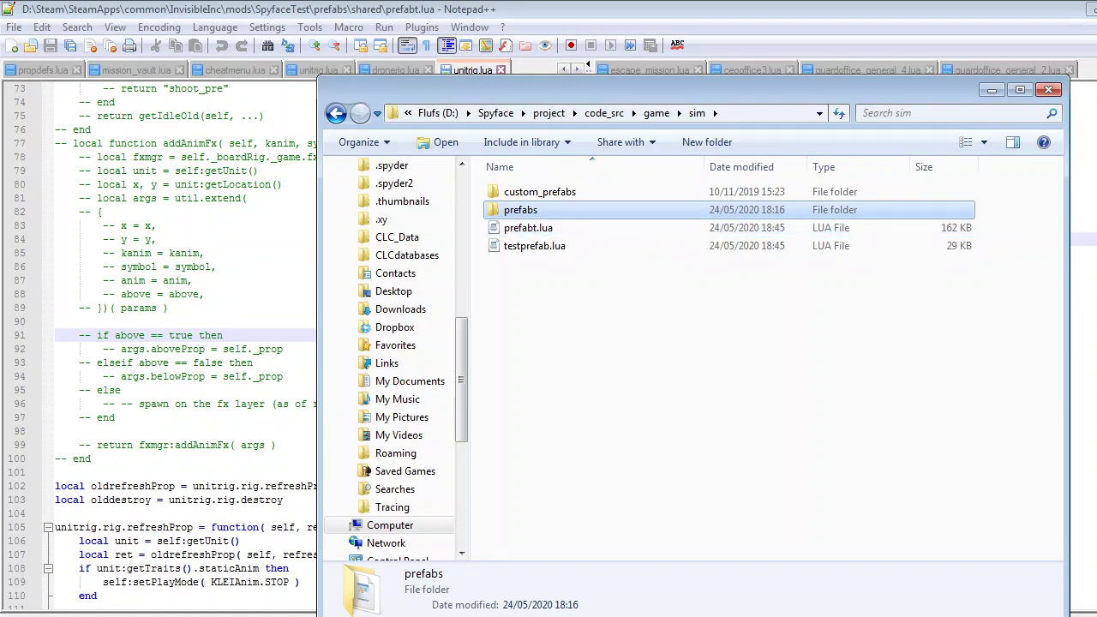
click(501, 616)
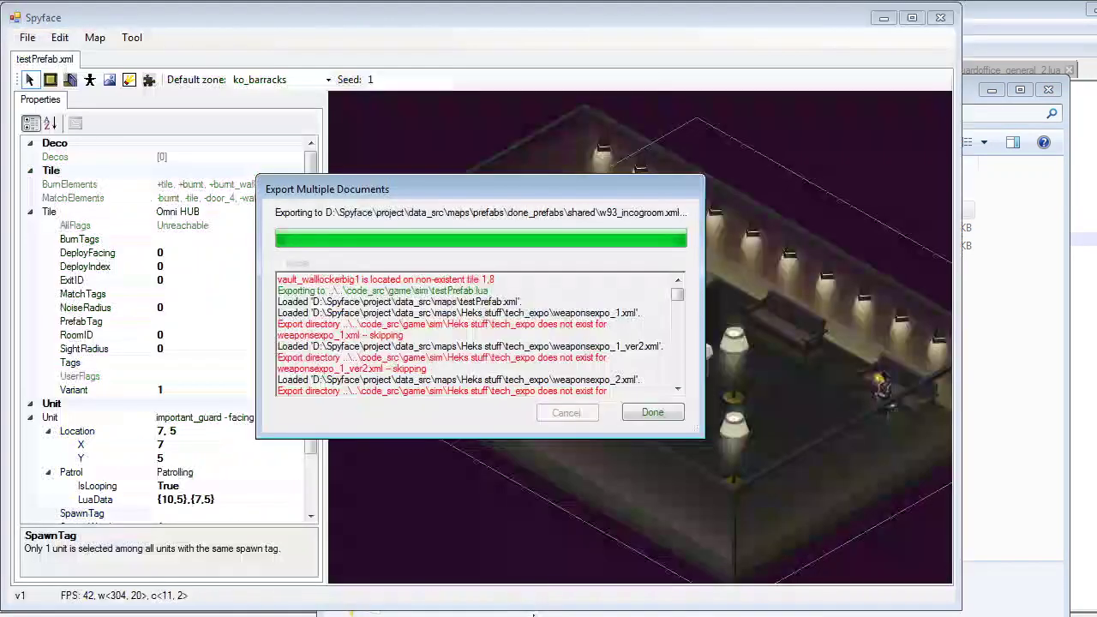
click(670, 410)
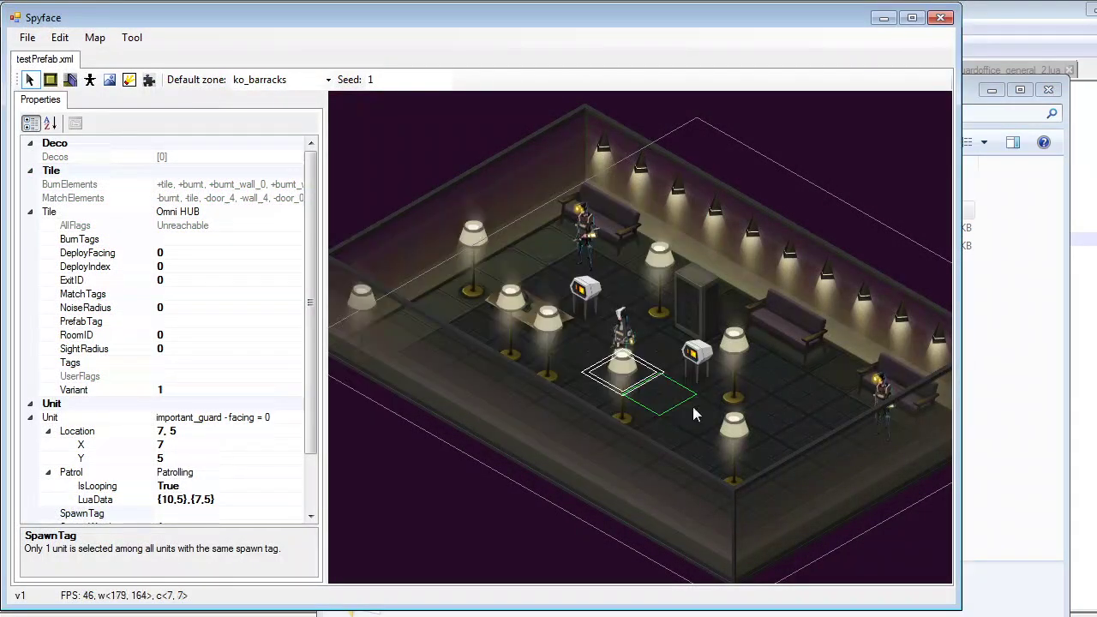
click(883, 17)
Rename testprefab.lua in the sim folder to testprefab_new.lua
click(535, 230)
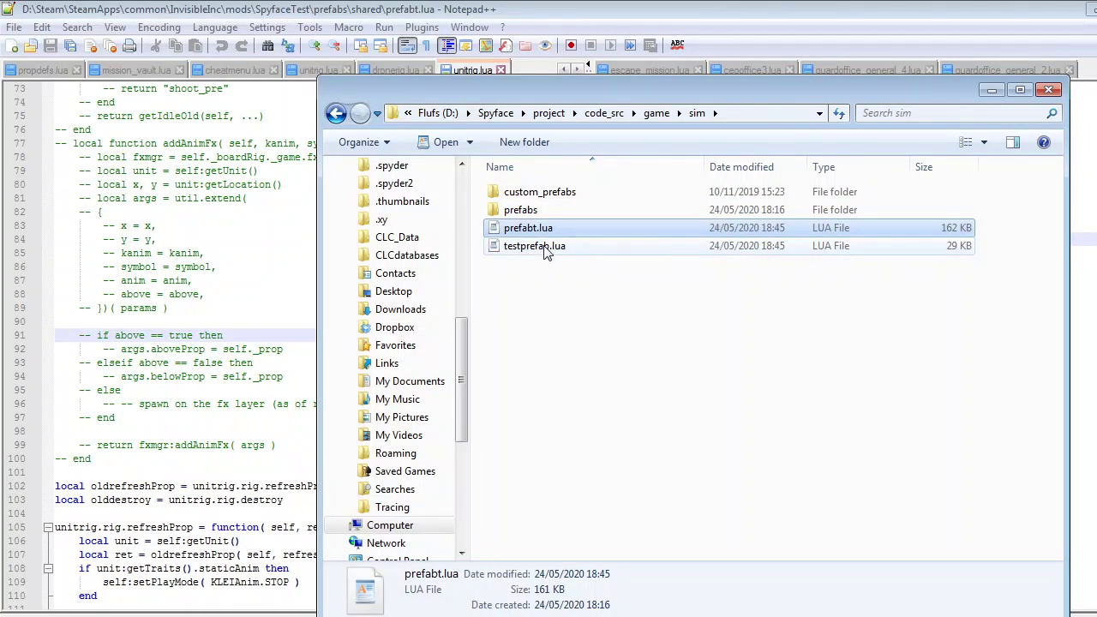
click(540, 247)
click(542, 248)
click(551, 246)
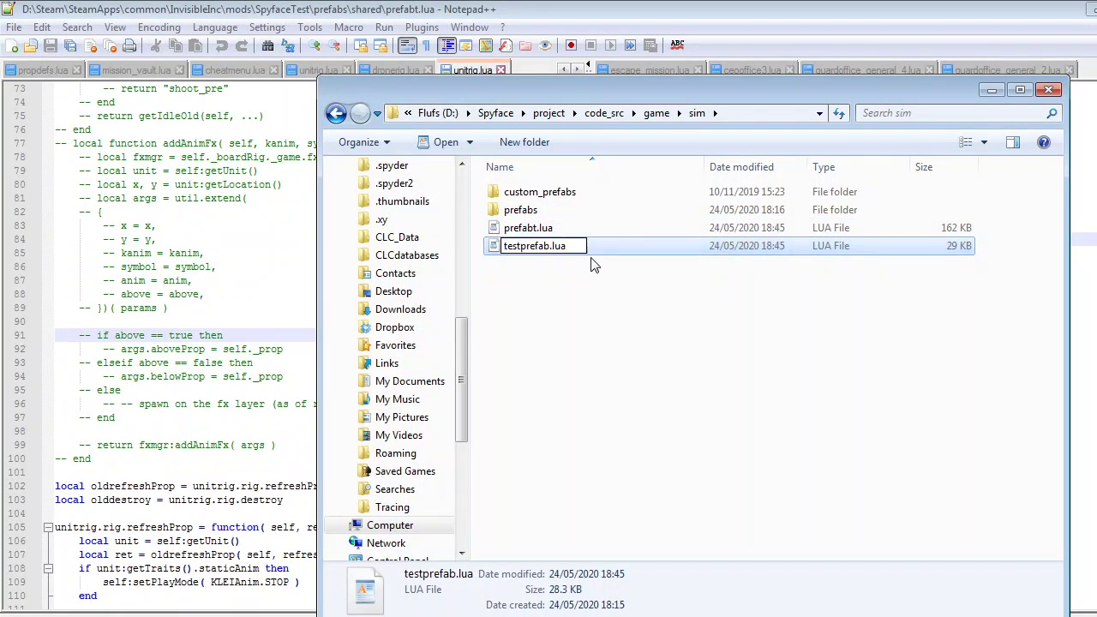
text(_new)
key(Return)
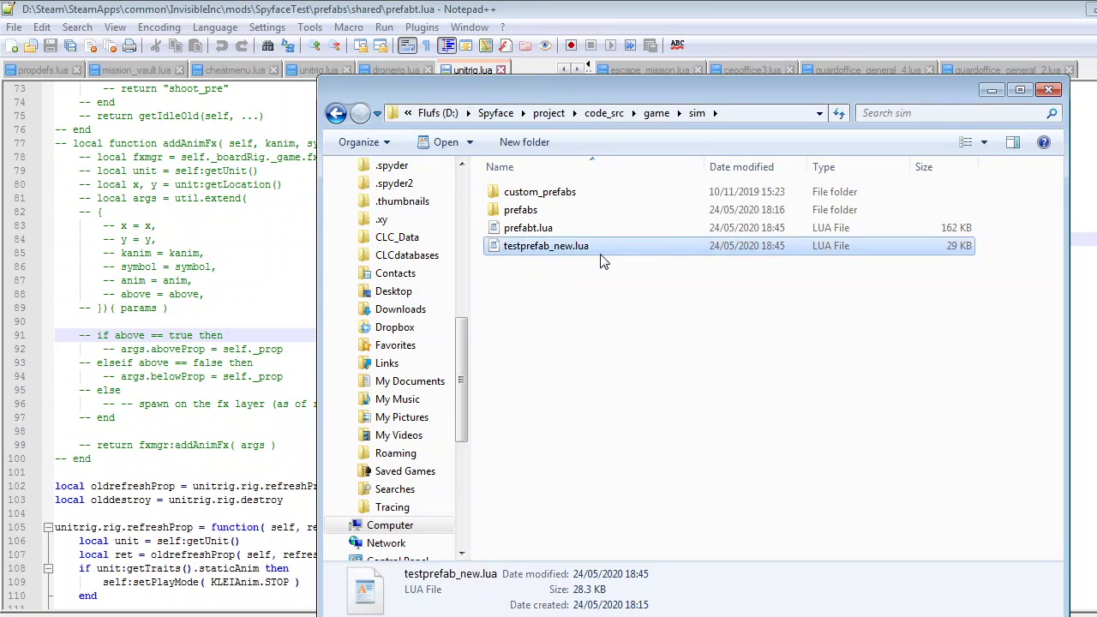
Copy prefabt.lua and testprefab_new.lua from the sim folder
ctrl+click(551, 229)
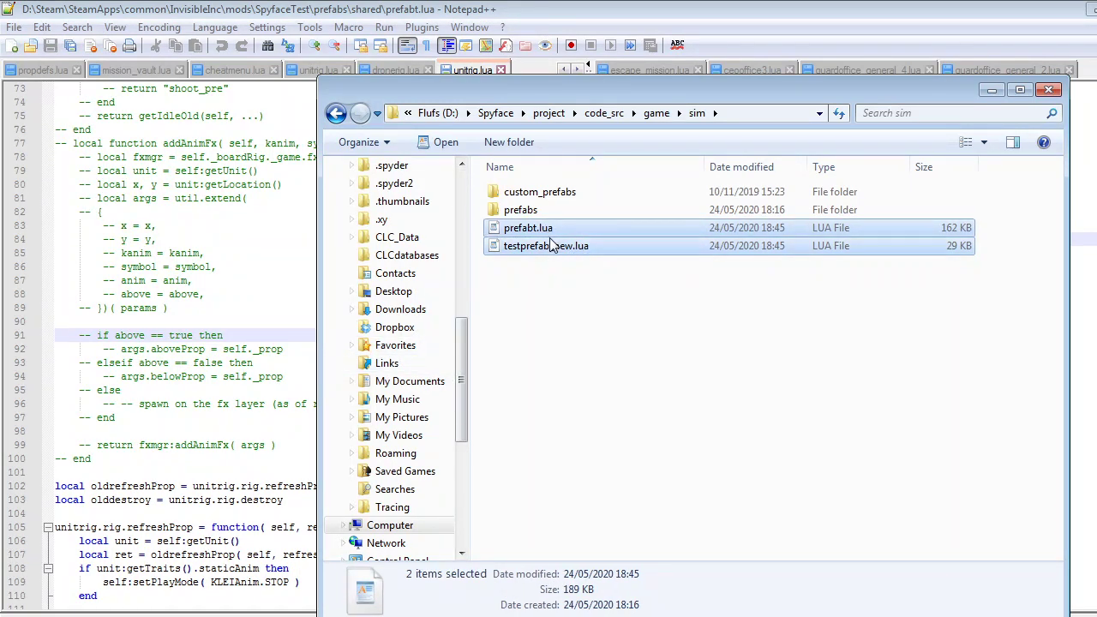
click(538, 232)
click(537, 231)
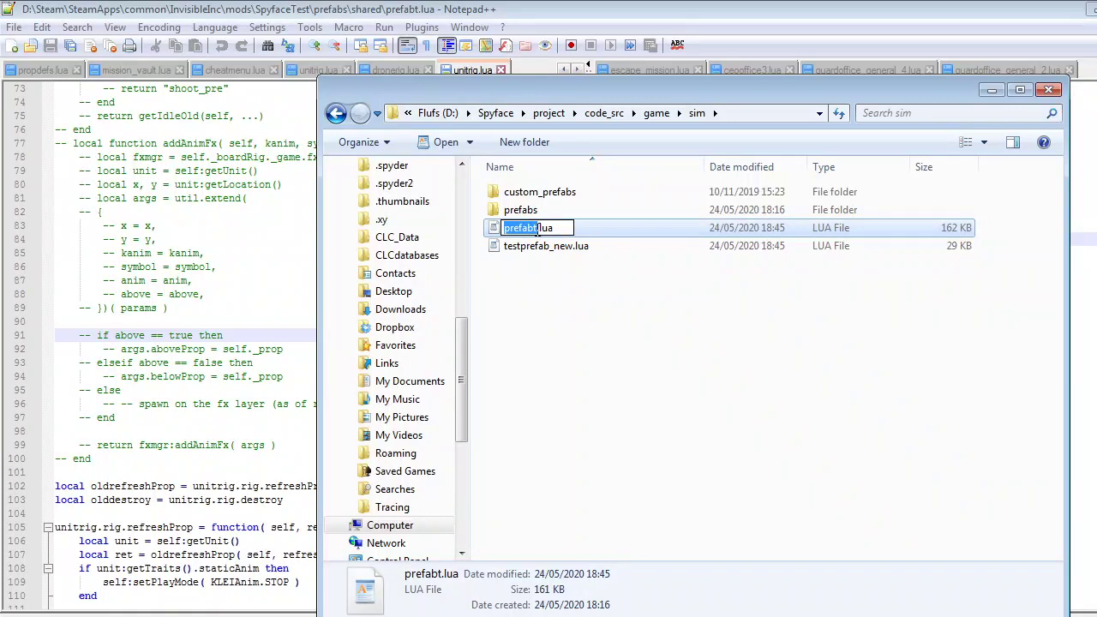
click(538, 230)
click(545, 251)
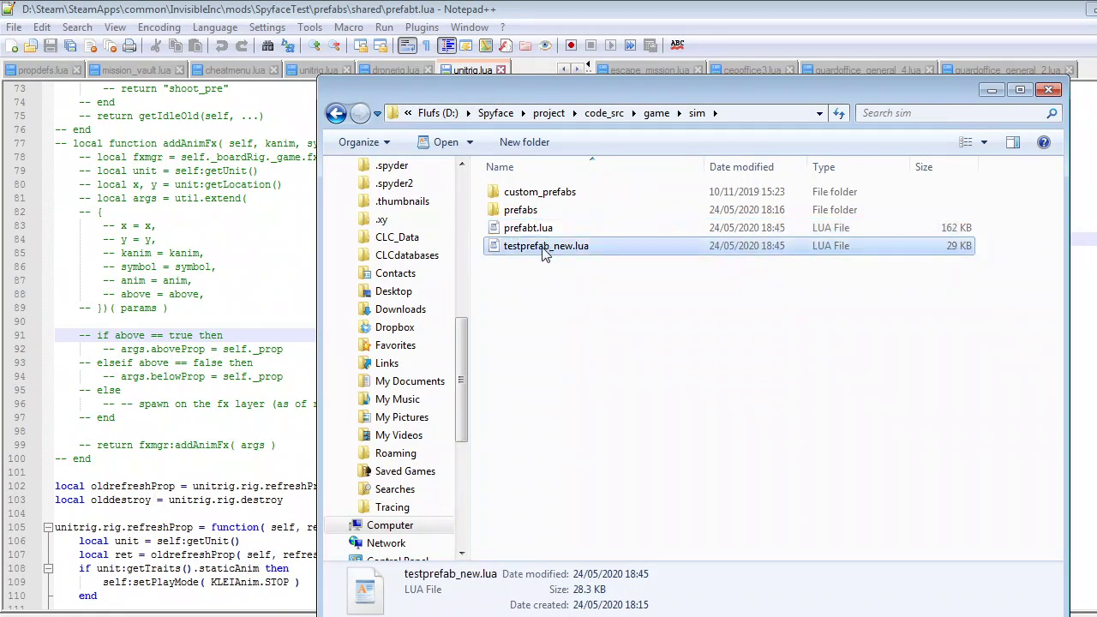
ctrl+click(531, 228)
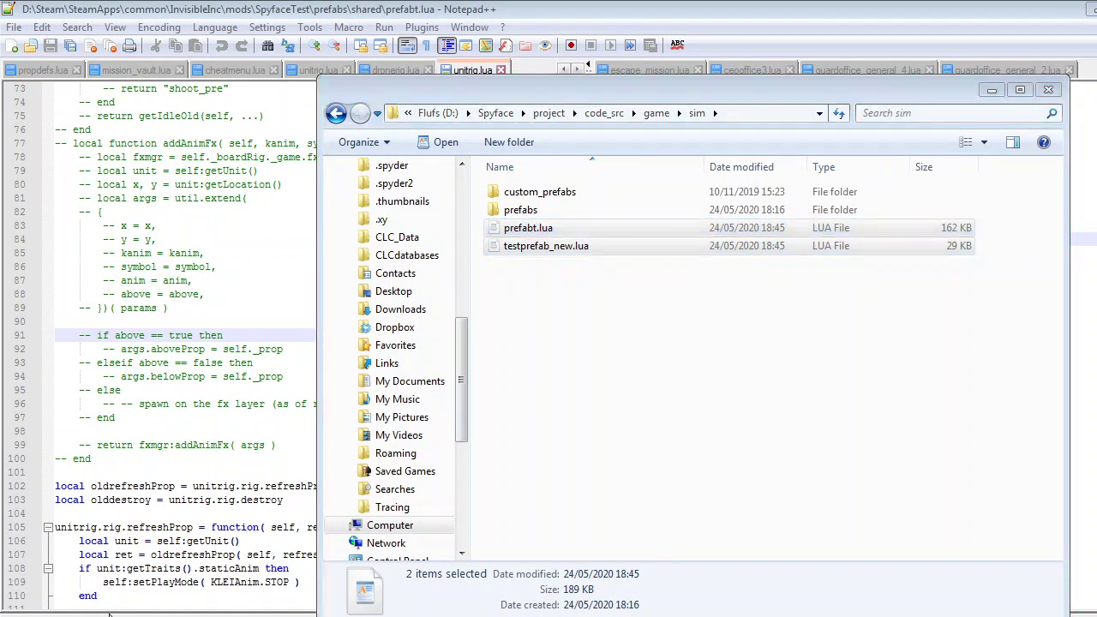
Open the prefabs\shared folder of the SpyfaceTest mod in File Explorer
click(109, 615)
click(417, 174)
click(437, 174)
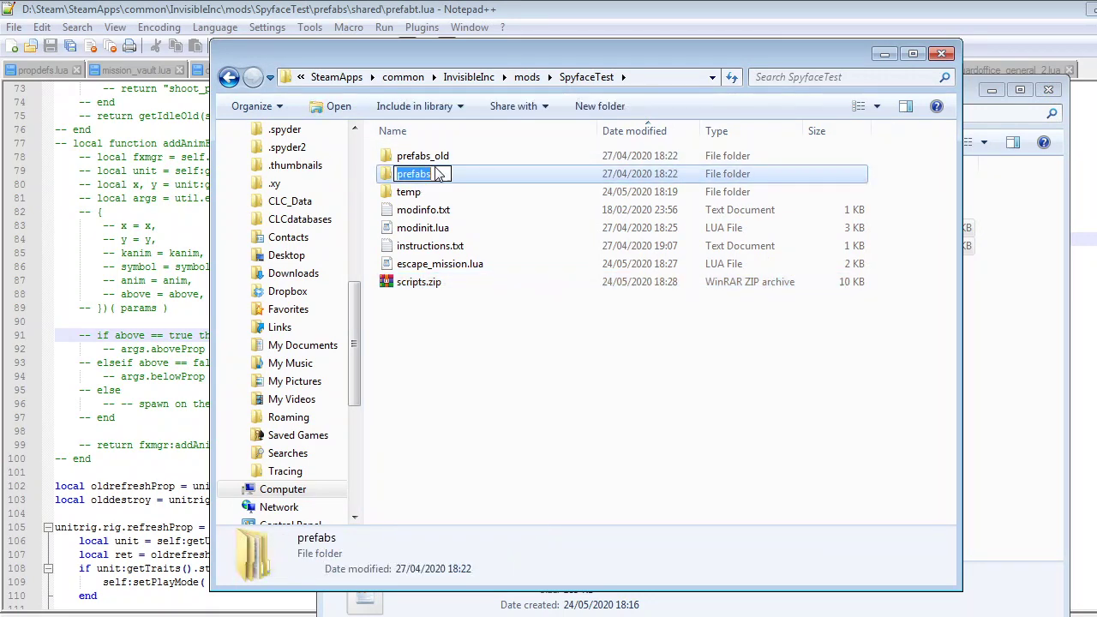
double_click(464, 172)
double_click(420, 156)
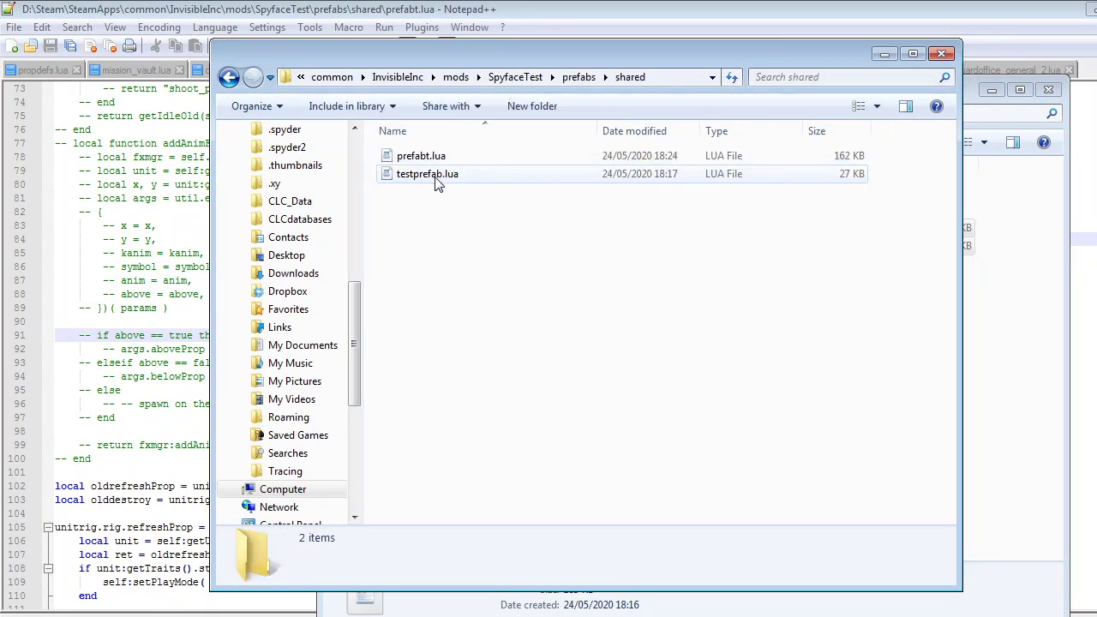
Rename the mod's existing prefabt.lua to prefabt_old.lua and paste the copied Lua files into the shared folder
click(443, 159)
click(459, 151)
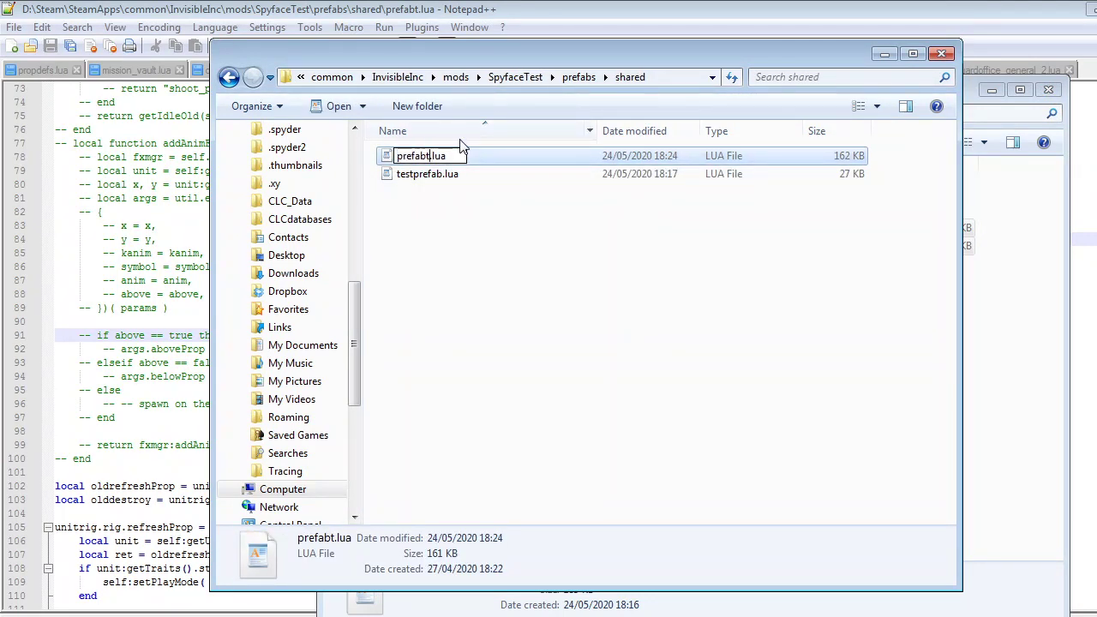
text(_old)
key(Return)
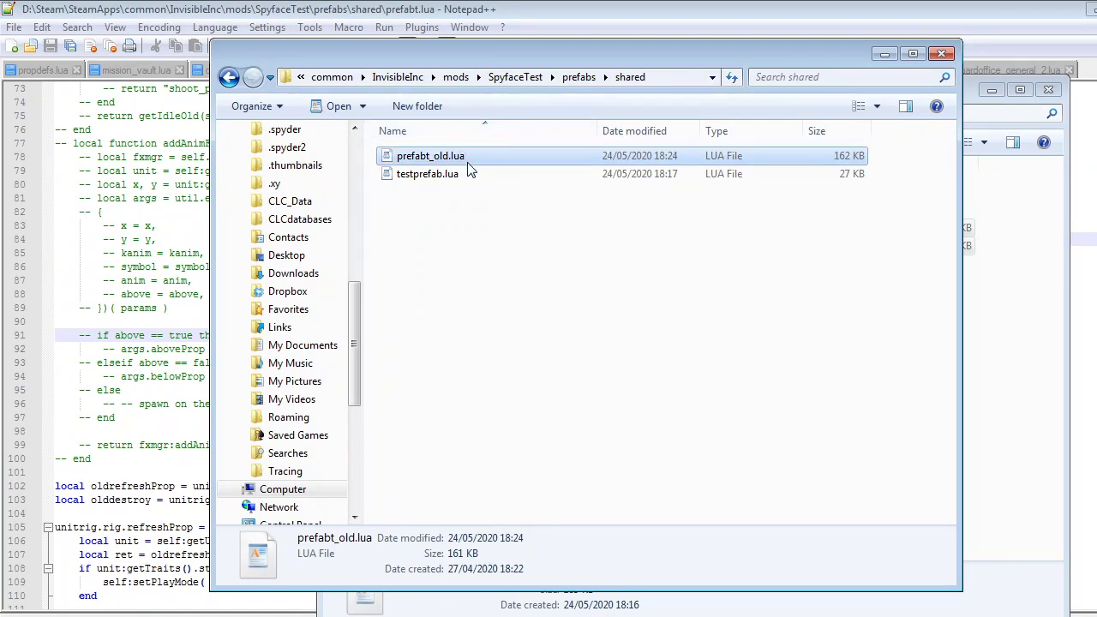
key(ctrl+v)
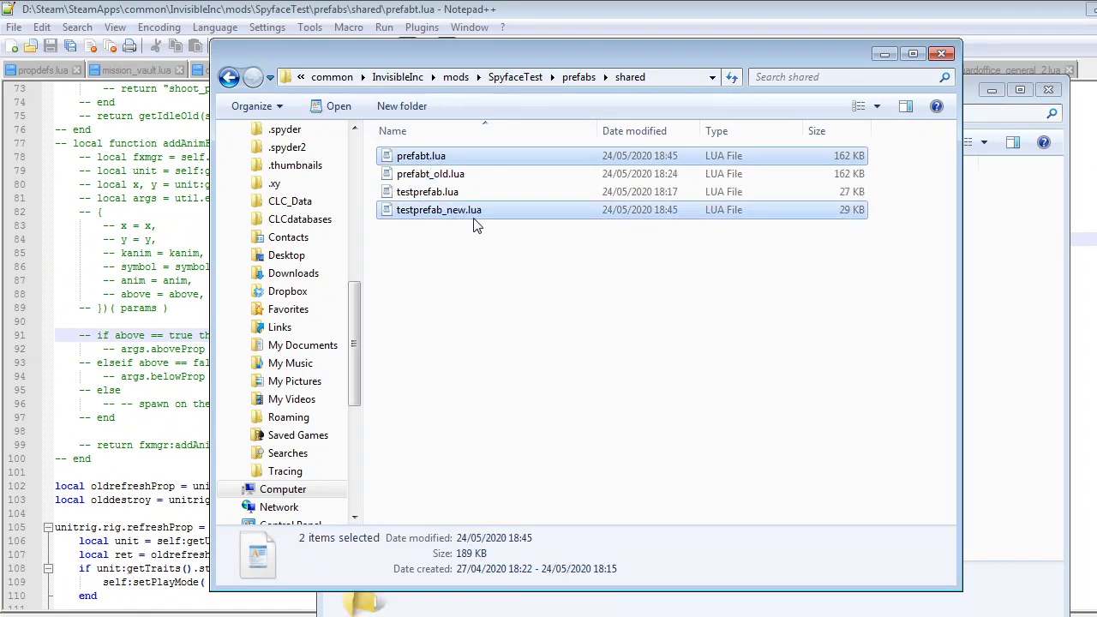
Delete the outdated testprefab.lua from the mod's shared folder
click(429, 193)
key(Delete)
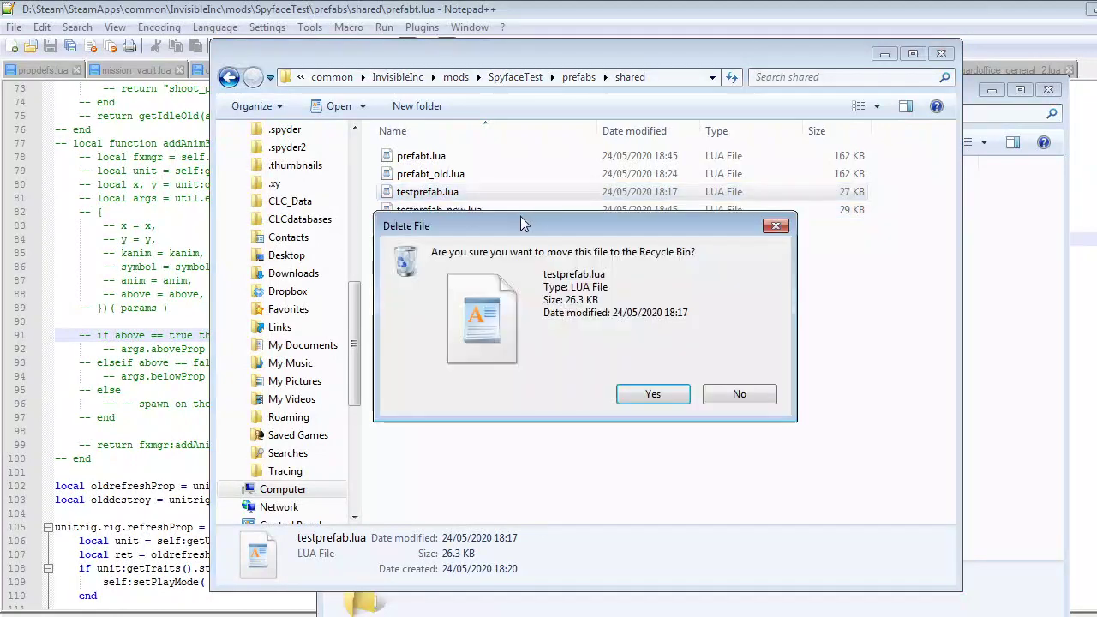
key(Return)
Open the shared folder's new prefabt.lua in Notepad++ and reload its modified contents
click(437, 174)
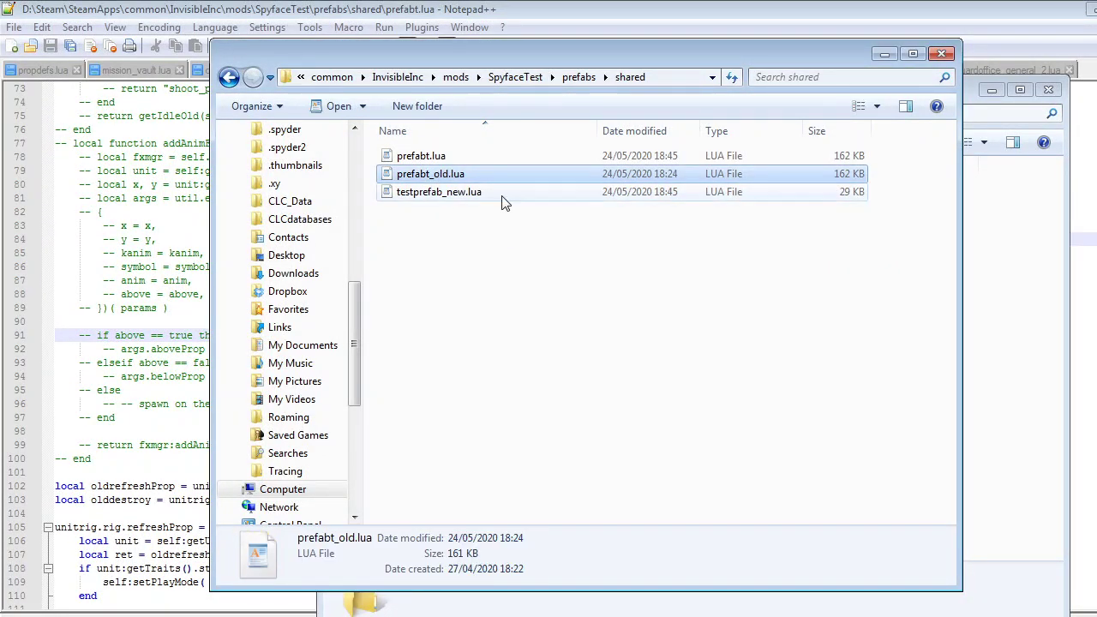
right_click(424, 156)
click(463, 172)
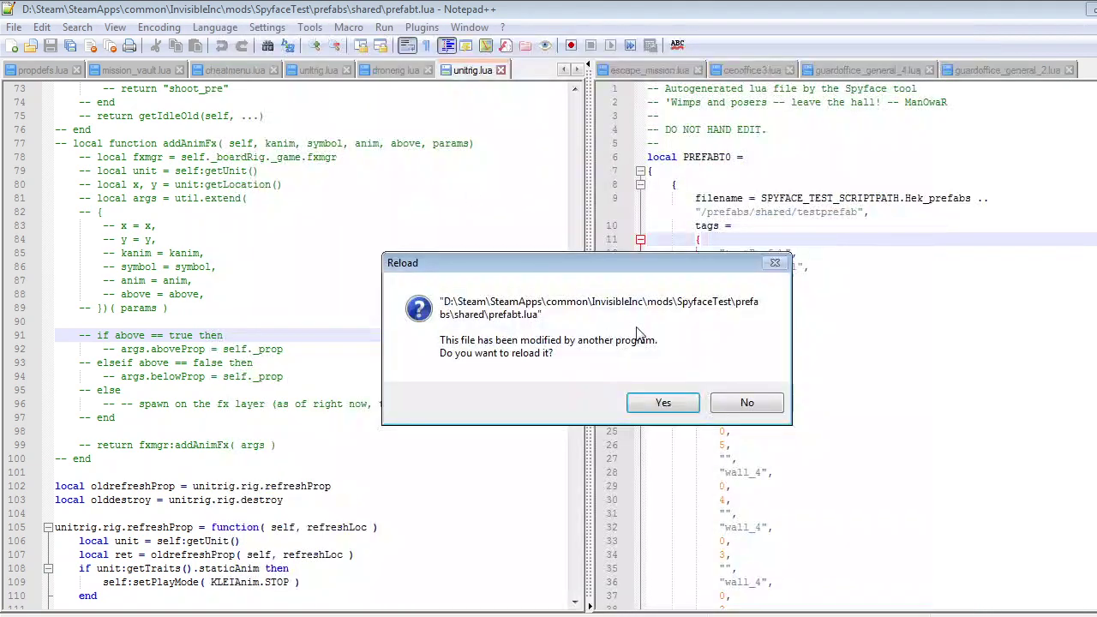
click(667, 405)
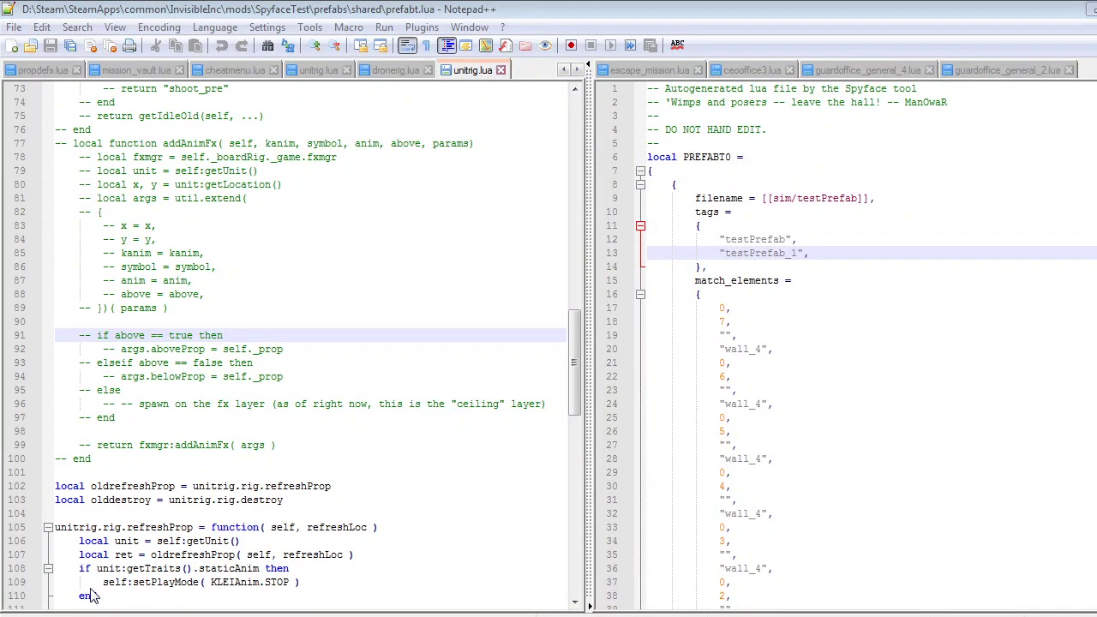
Open prefabt_old.lua in Notepad++, move it to the other view, and bring up prefabt.lua beside it
key(alt+Tab)
click(420, 173)
right_click(436, 176)
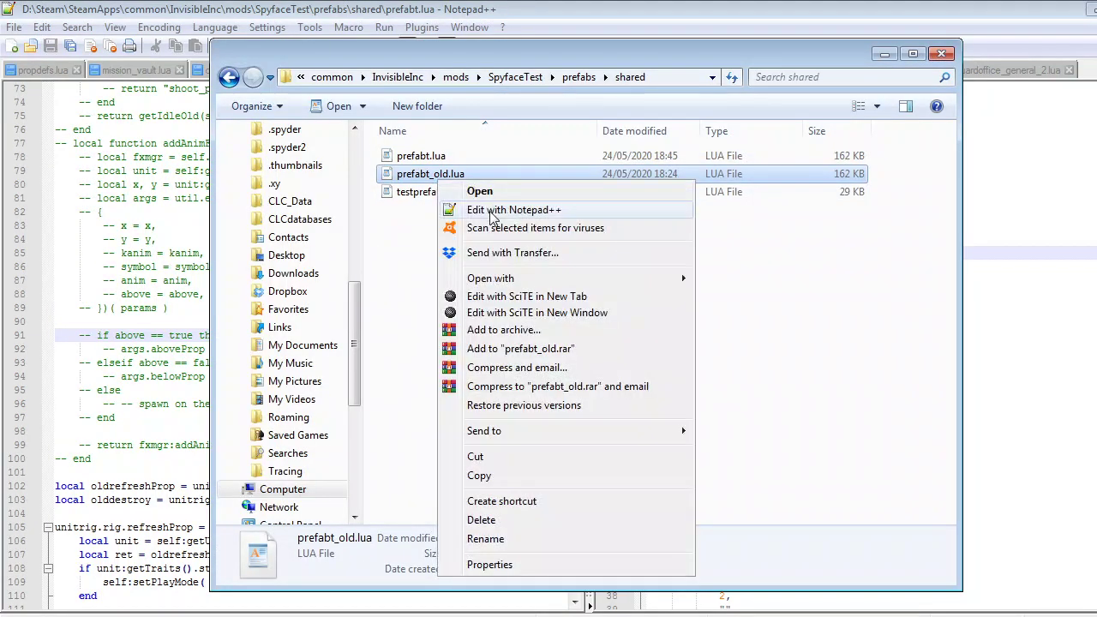
click(480, 210)
right_click(987, 78)
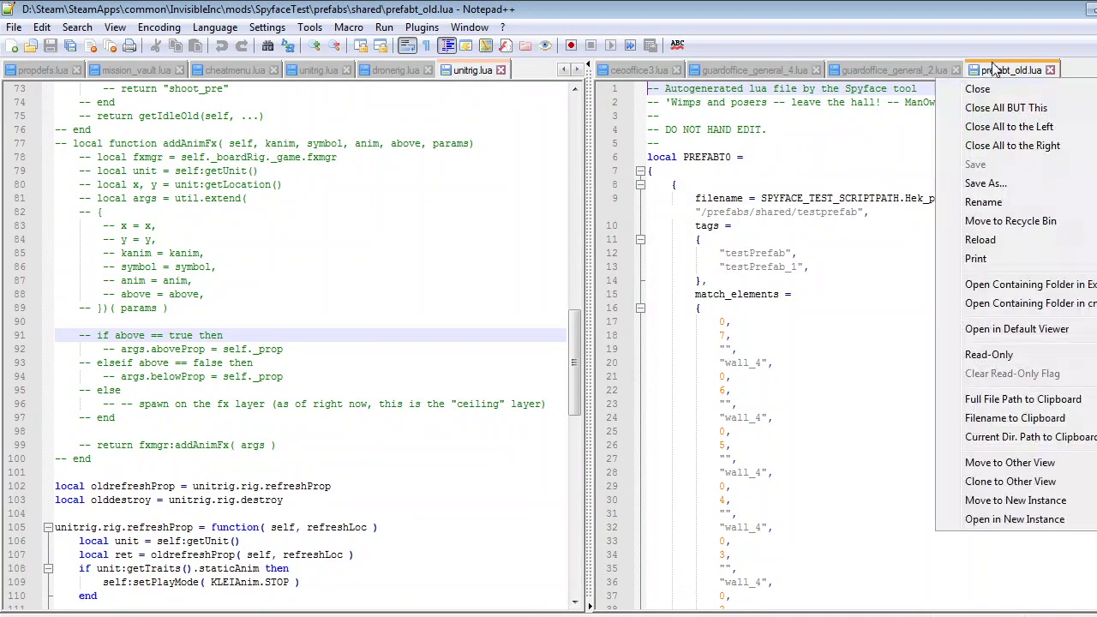
right_click(991, 63)
click(1000, 446)
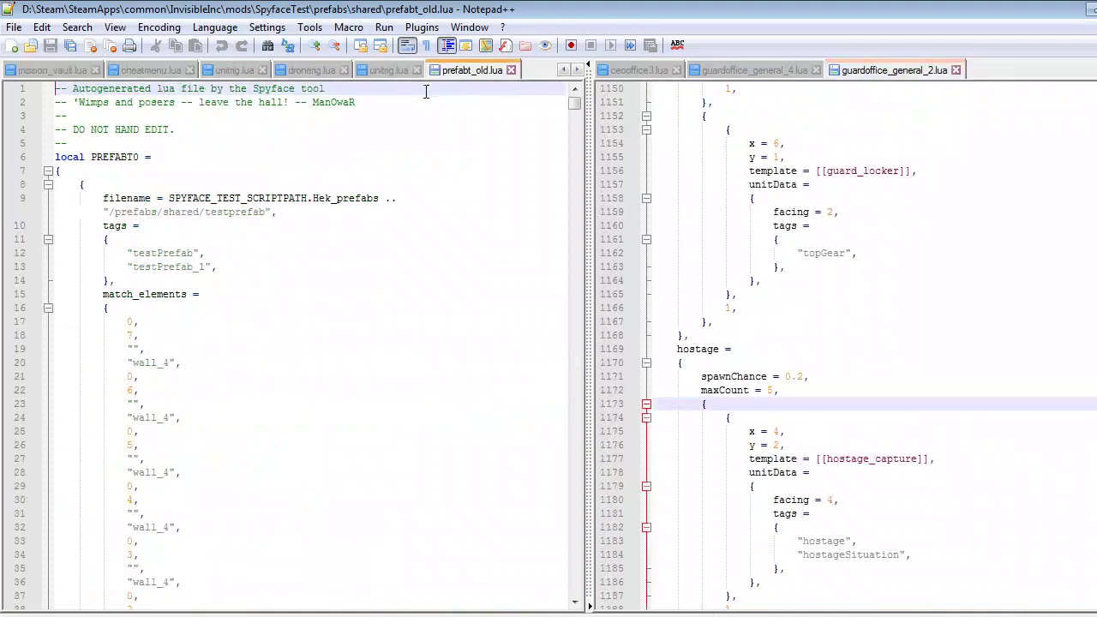
click(99, 615)
right_click(439, 162)
click(484, 190)
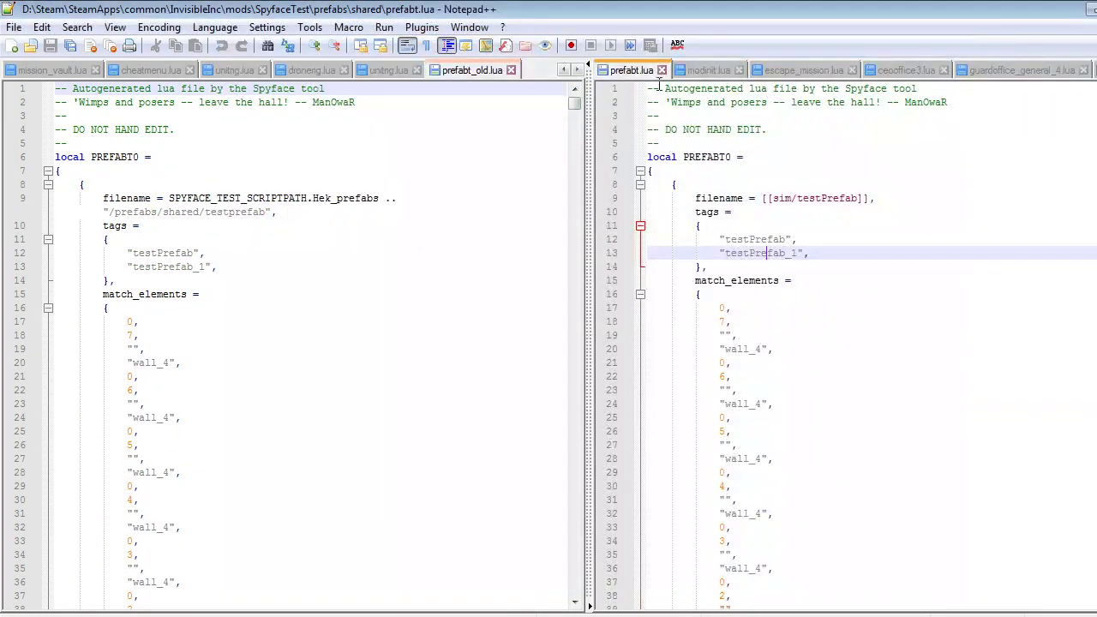
Replace the first filename line in prefabt.lua with the old file's SPYFACE_TEST_SCRIPTPATH.Hek_prefabs .. "/prefabs/shared/testprefab" line
drag(100, 201, 275, 215)
drag(897, 196, 684, 203)
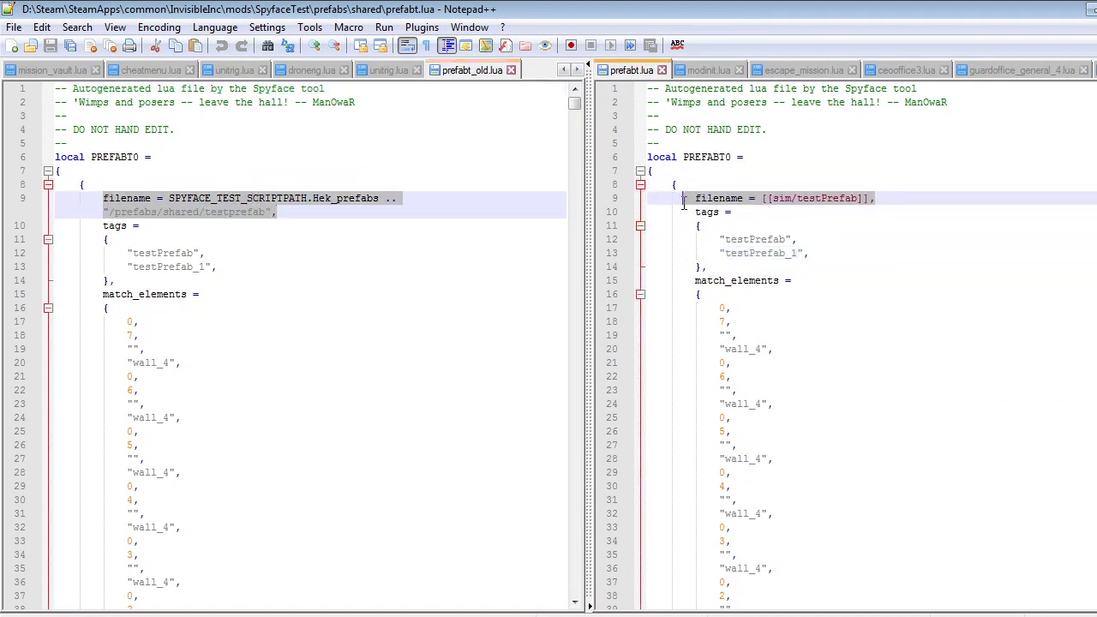
text(filename = SPYFACE_TEST_SCRIPTPATH.Hek_prefabs .. "/prefabs/shared/testprefab",)
Replace the remaining filename = [[sim/testPrefab]] lines in prefabt.lua with the SPYFACE_TEST_SCRIPTPATH.Hek_prefabs .. "/prefabs/shared/testprefab" line
key(ctrl+f)
text(filename)
key(Return)
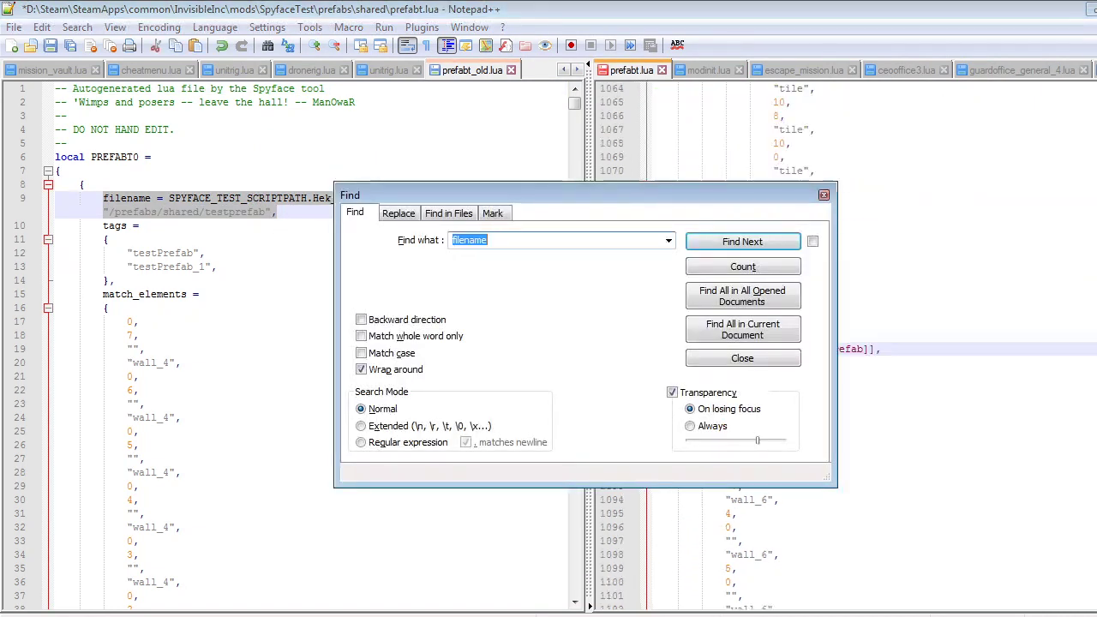
key(Escape)
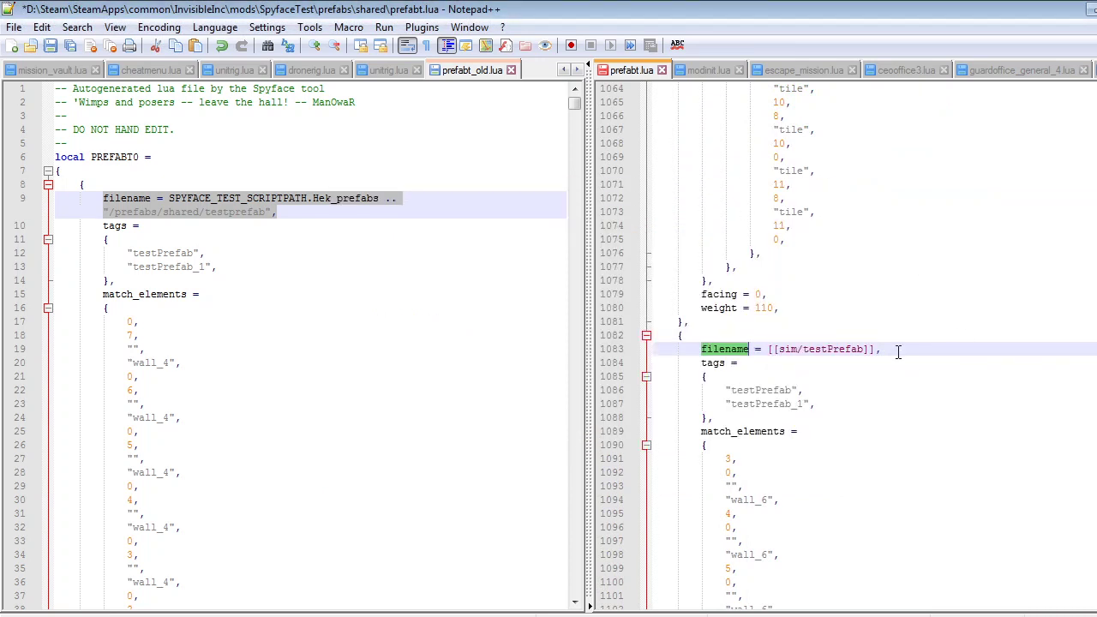
drag(898, 351, 699, 350)
key(ctrl+f)
click(398, 213)
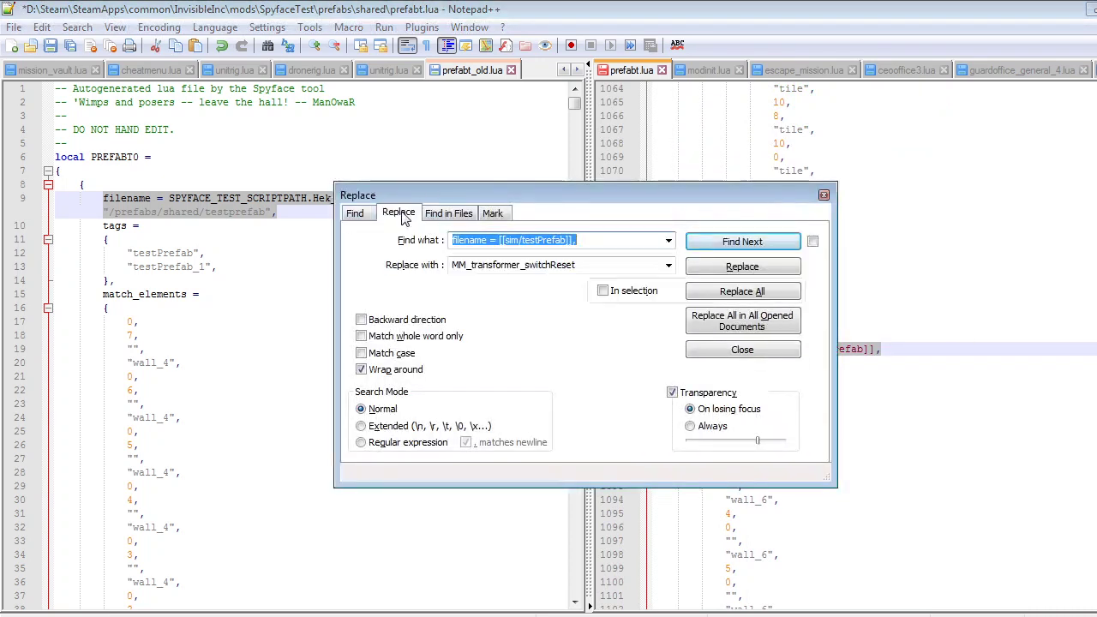
double_click(590, 266)
text(filename = SPYFACE_TEST_SCRIPTPATH.Hek_prefabs .. "/prefabs/shared/testprefab",)
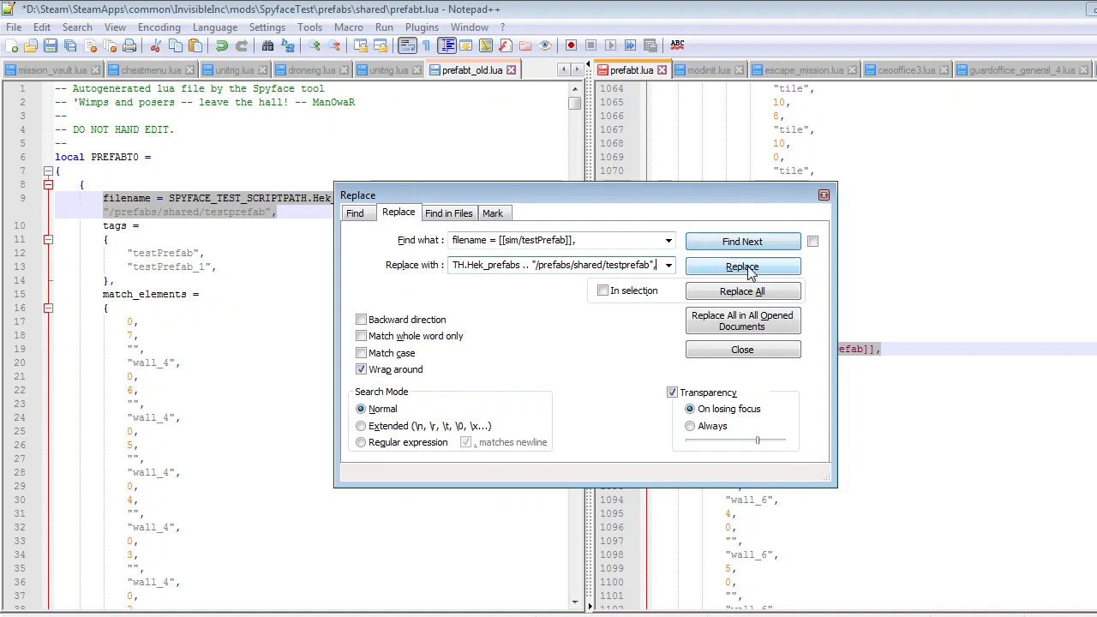
click(749, 270)
click(743, 268)
key(Escape)
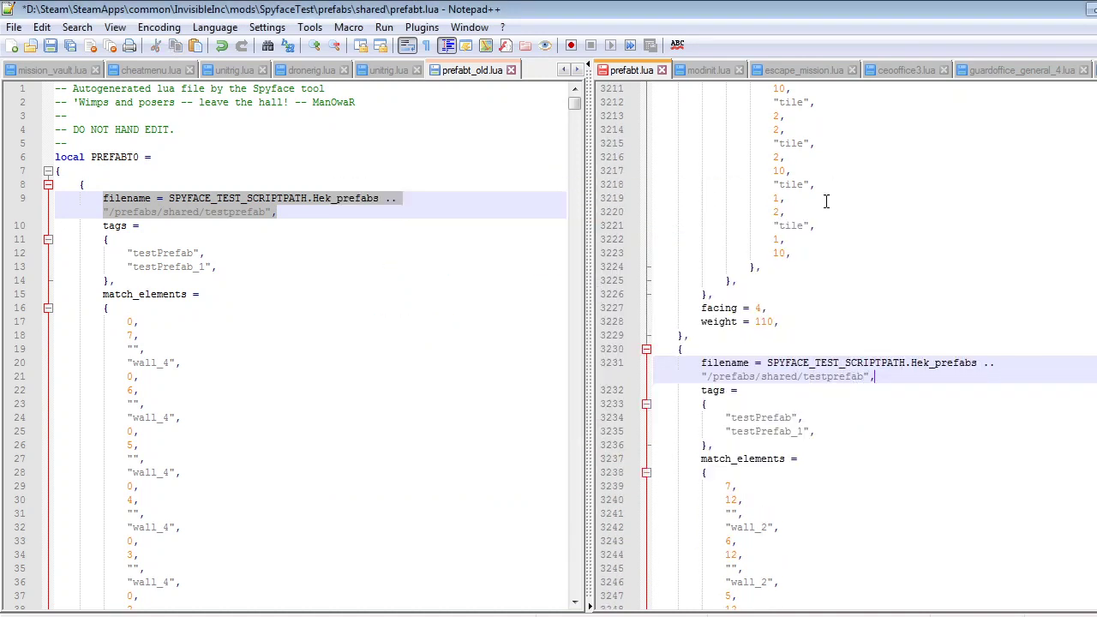
Save prefabt.lua, check its first entry, and close both prefabt_old.lua and prefabt.lua
click(874, 335)
key(ctrl+s)
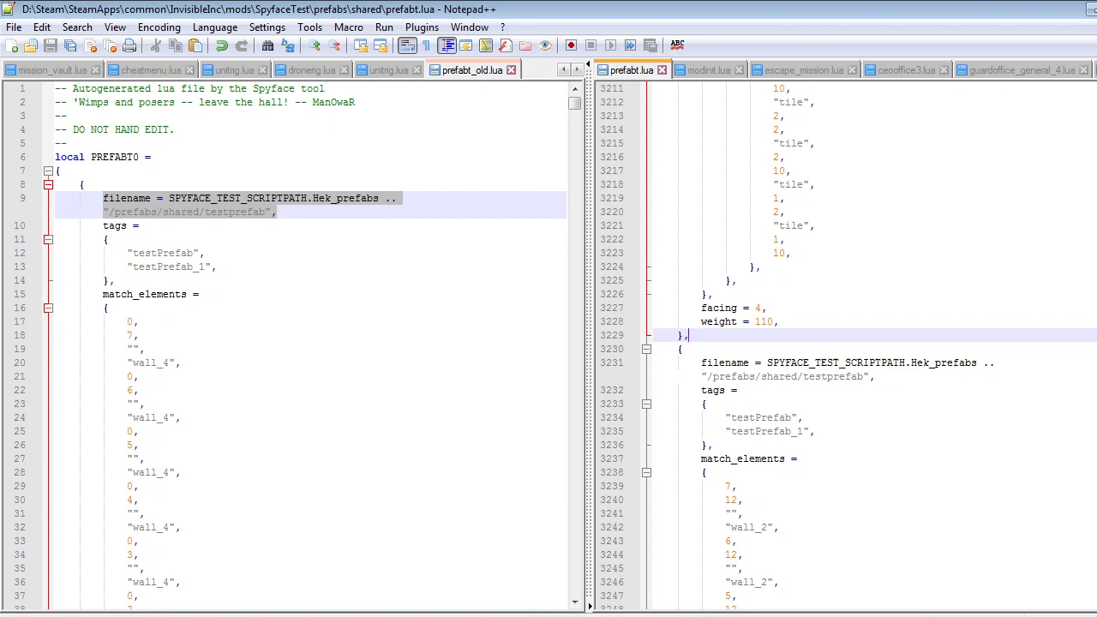
drag(1096, 467, 1096, 99)
click(820, 187)
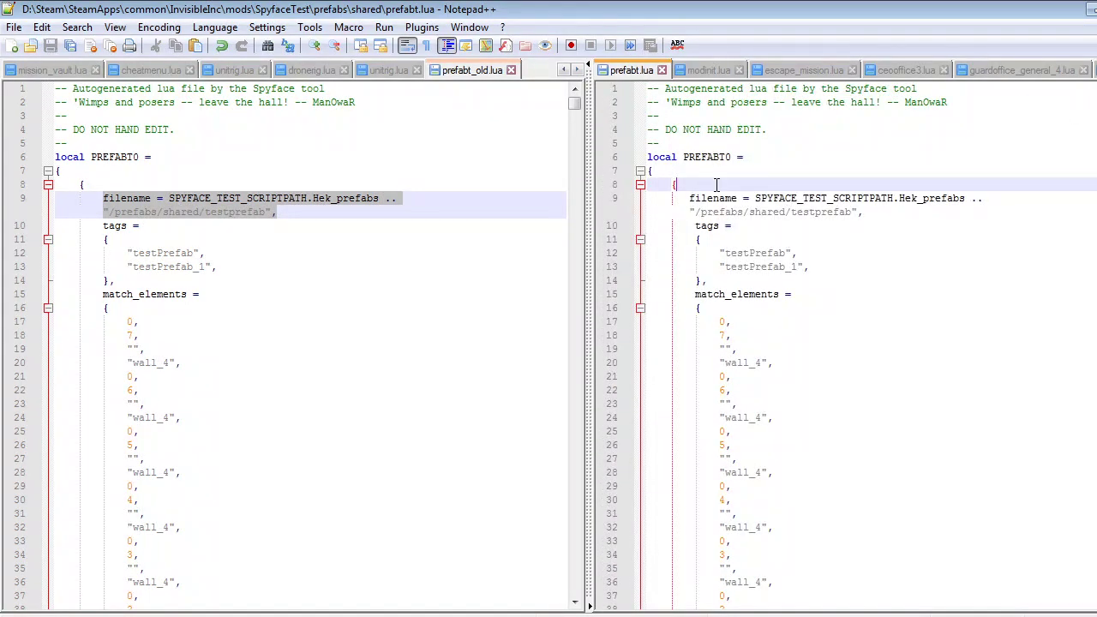
click(727, 237)
click(511, 69)
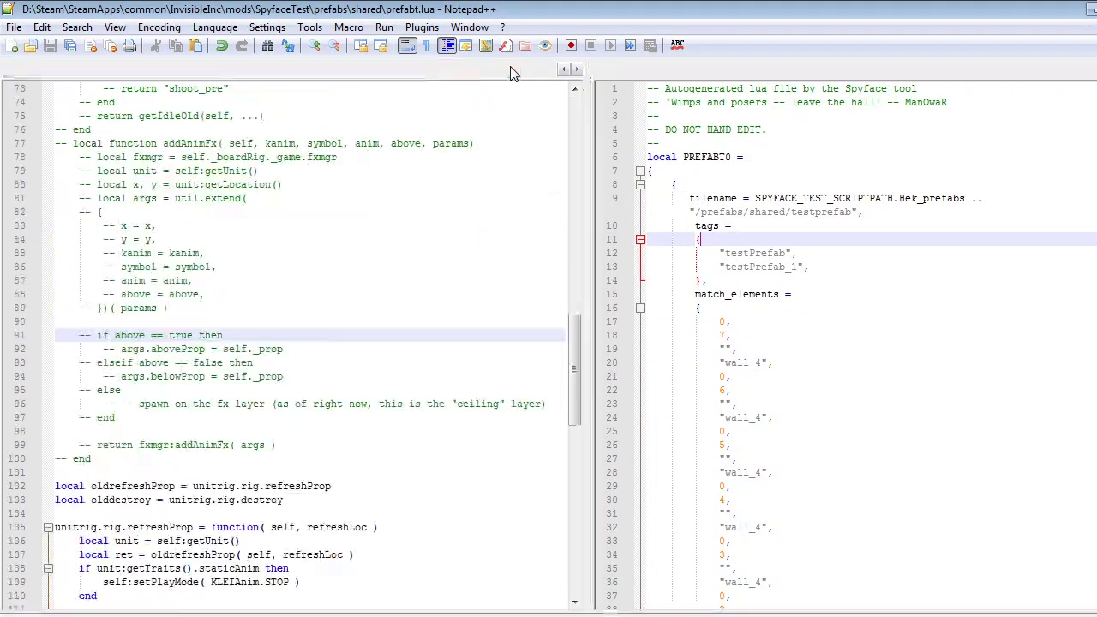
click(661, 70)
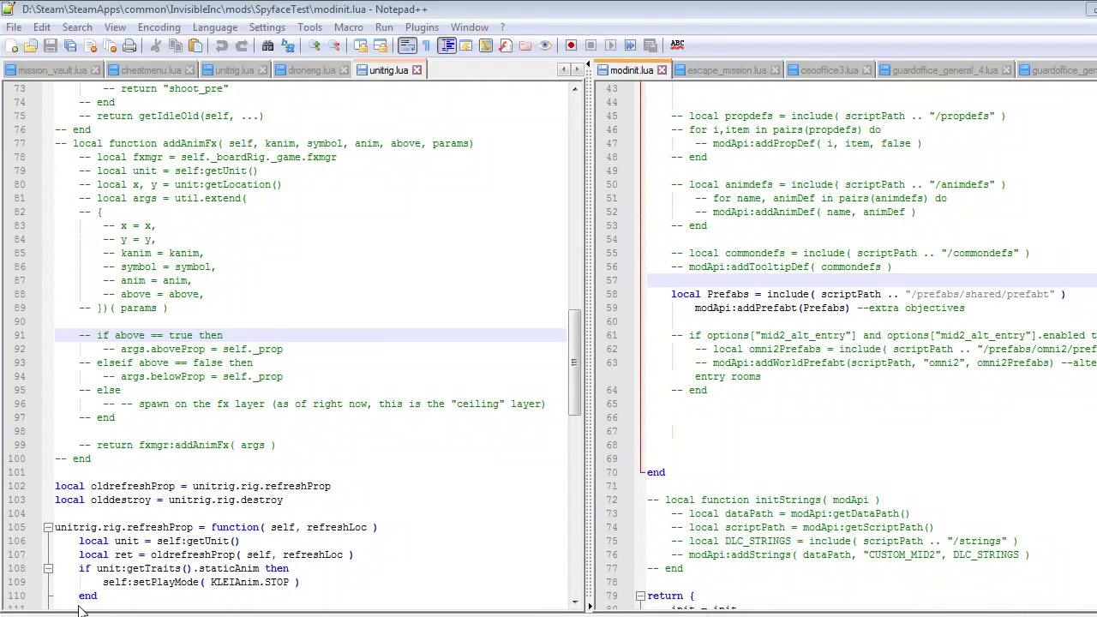
Delete prefabt_old.lua from the shared folder and rename testprefab_new.lua to testprefab.lua
key(alt+Tab)
click(433, 174)
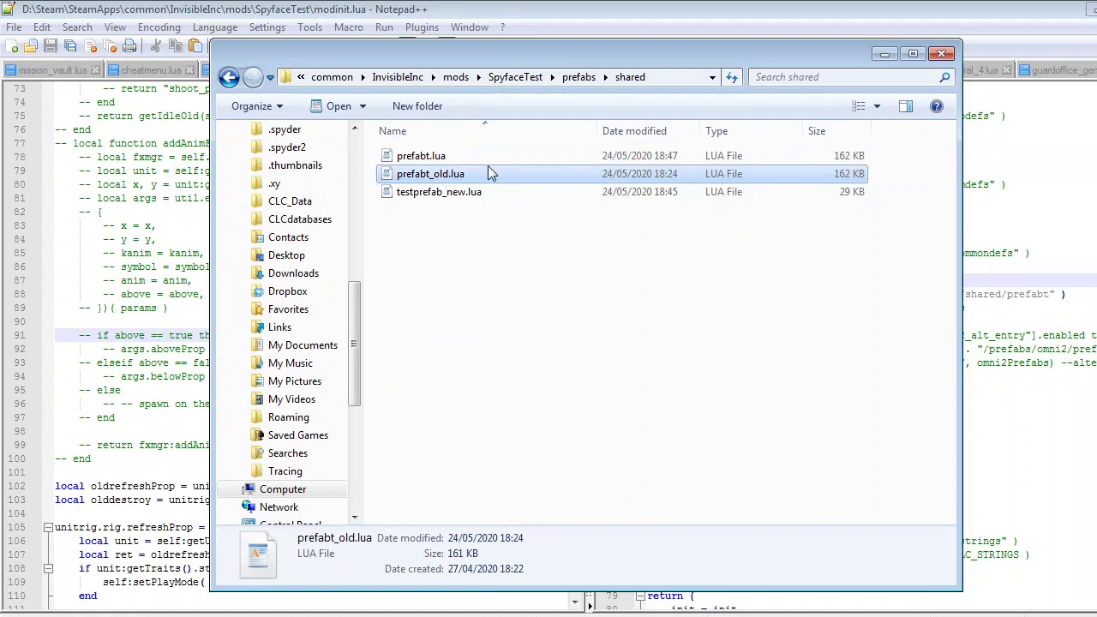
key(Delete)
key(Return)
click(435, 177)
key(F2)
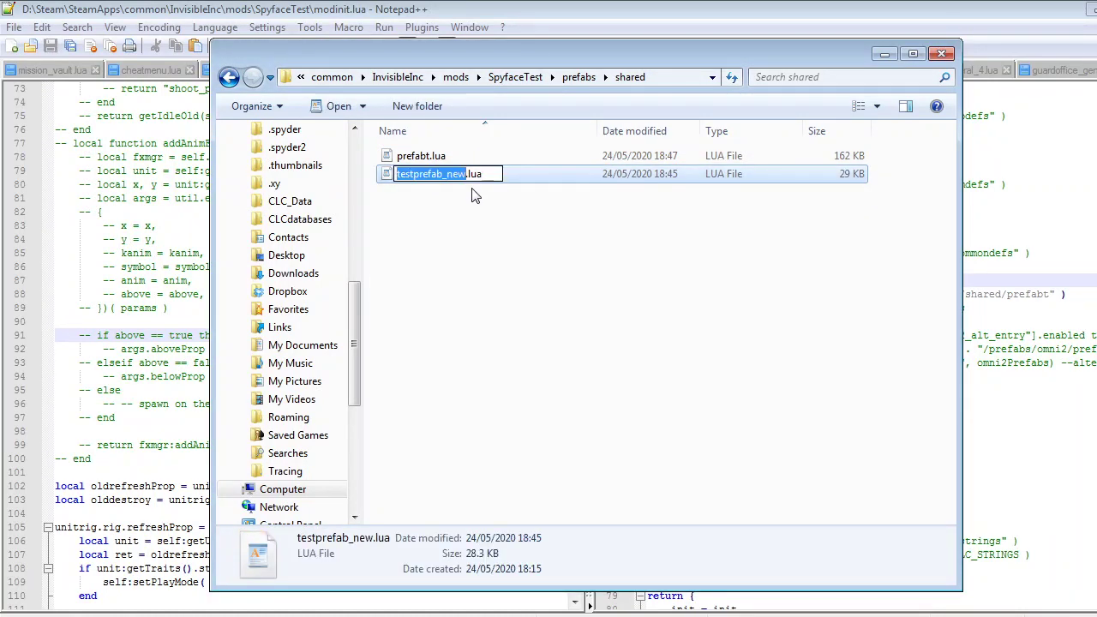
text(testprefab)
key(Return)
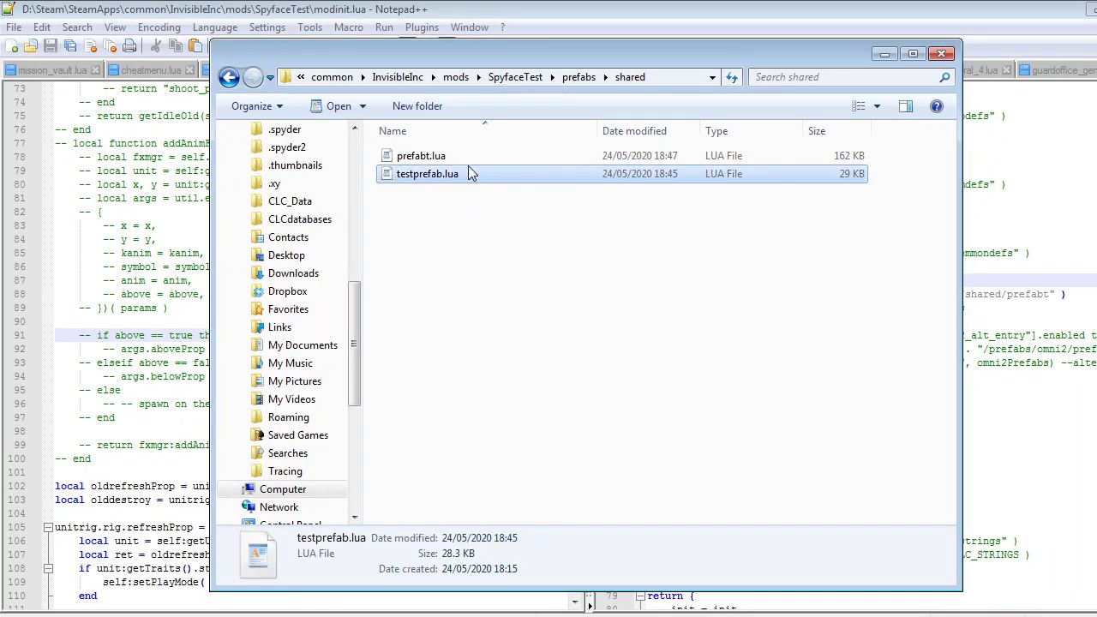
Open testprefab.lua in Notepad++, move it to the other view, and show ceooffice3.lua beside it
right_click(437, 175)
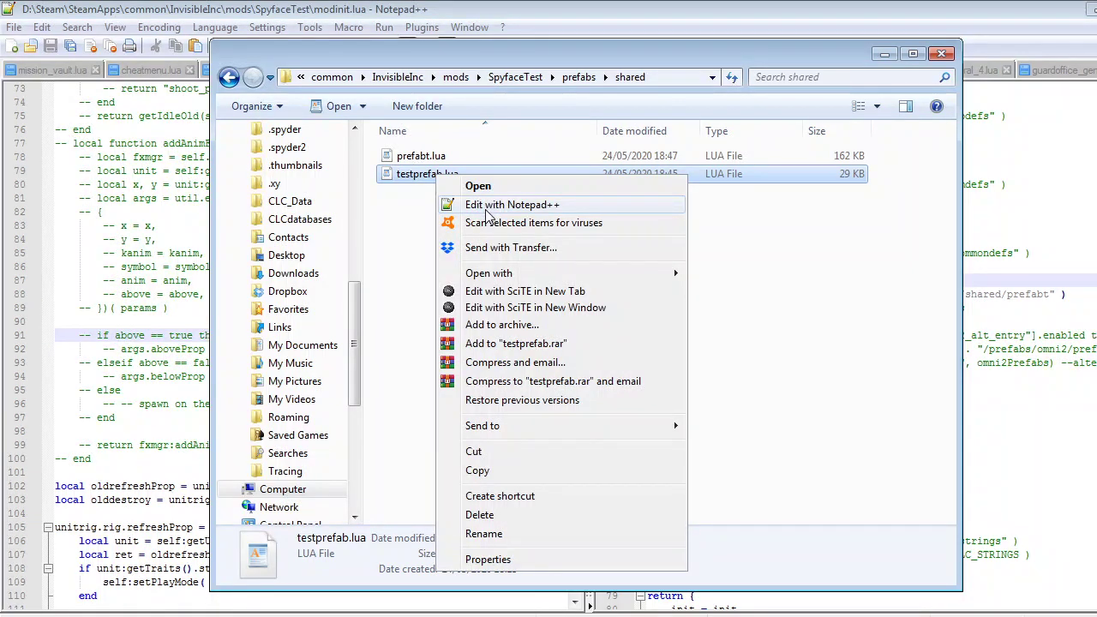
click(487, 205)
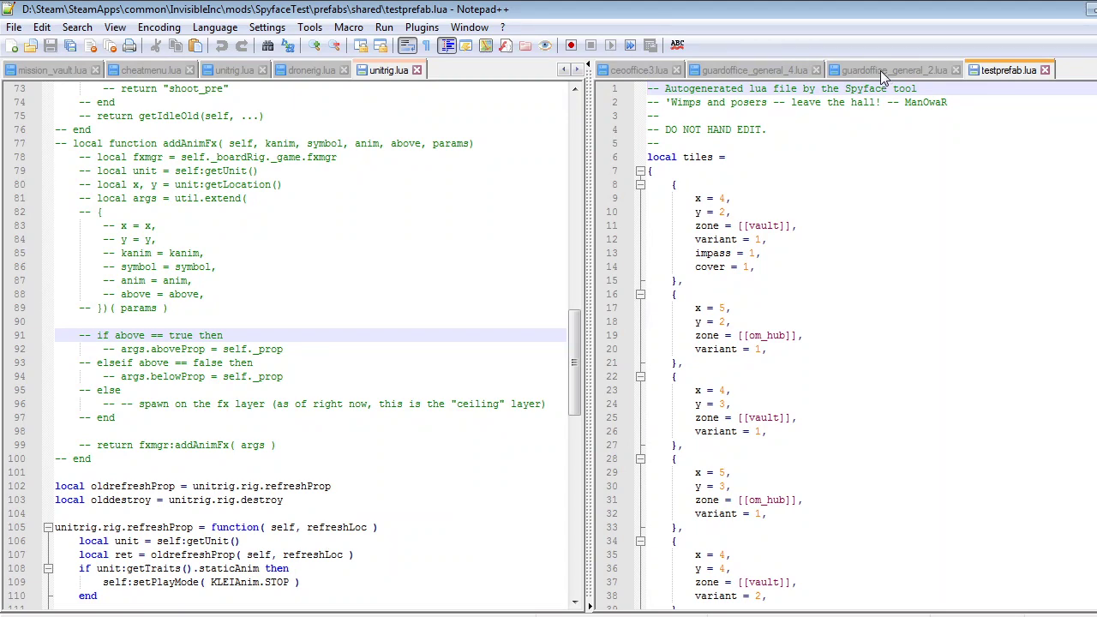
right_click(1007, 71)
click(1000, 426)
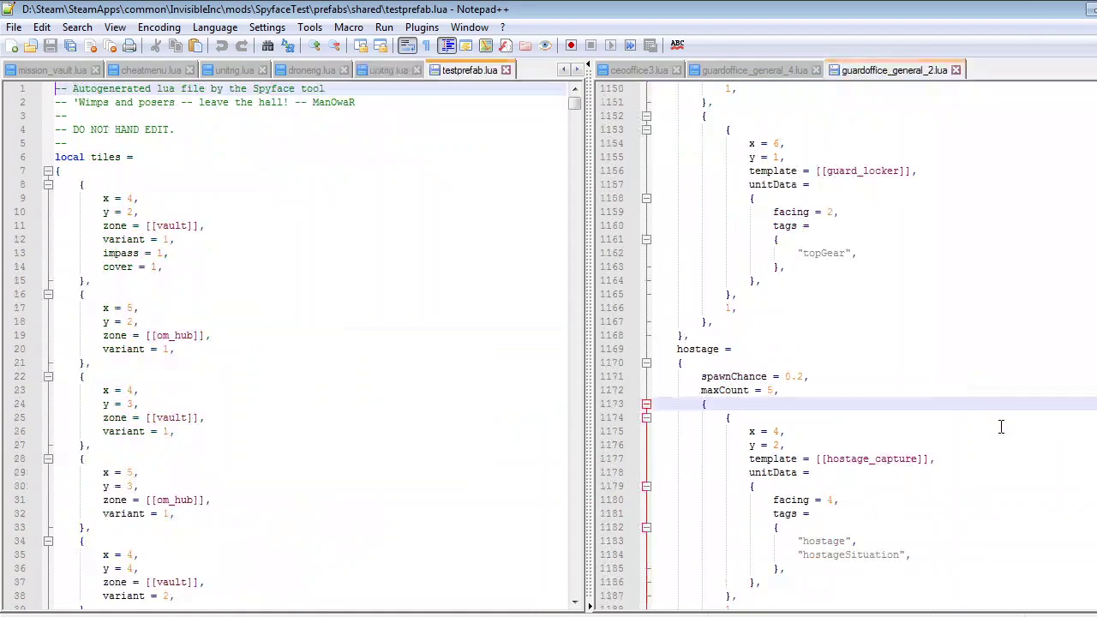
click(634, 69)
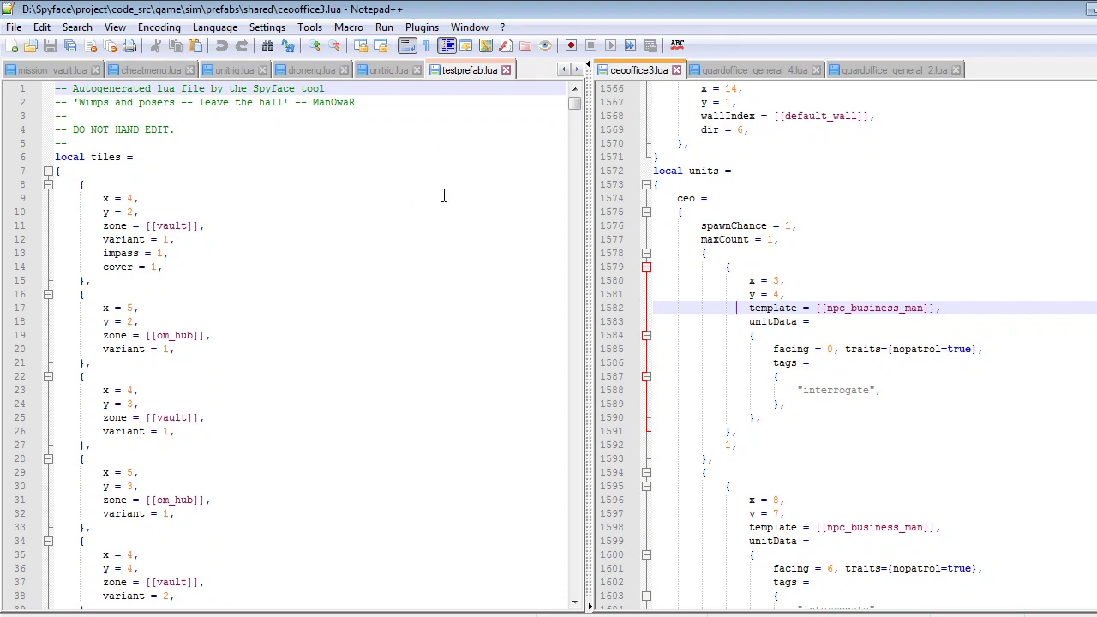
Find the important_guard unit in testprefab.lua and change its template to scientist
click(294, 239)
key(ctrl+f)
text(impor)
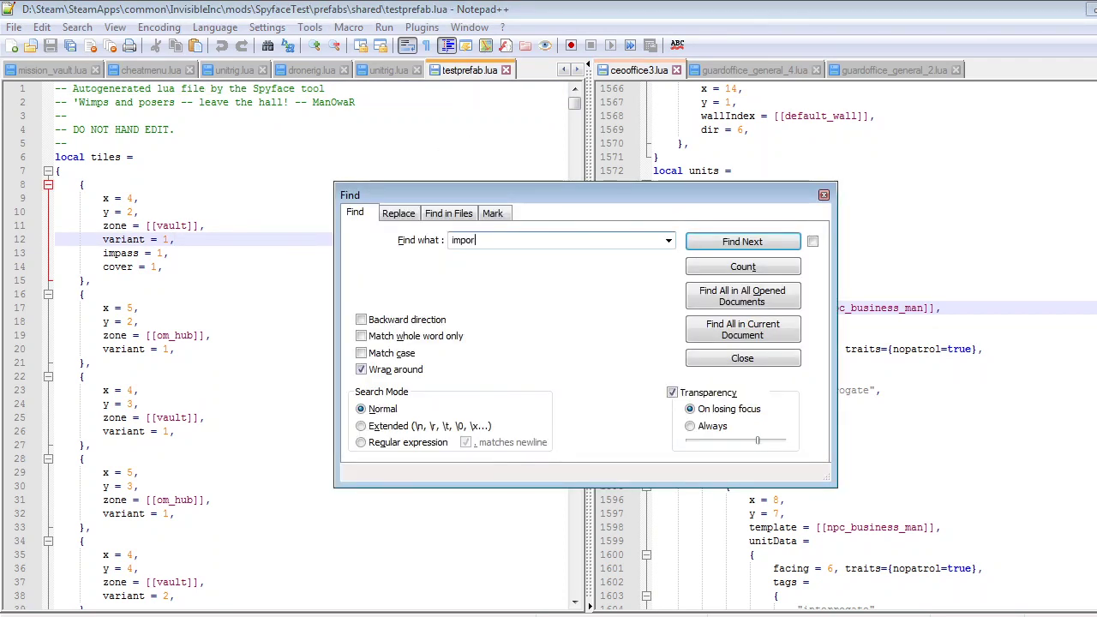
text(tant)
key(Return)
key(Escape)
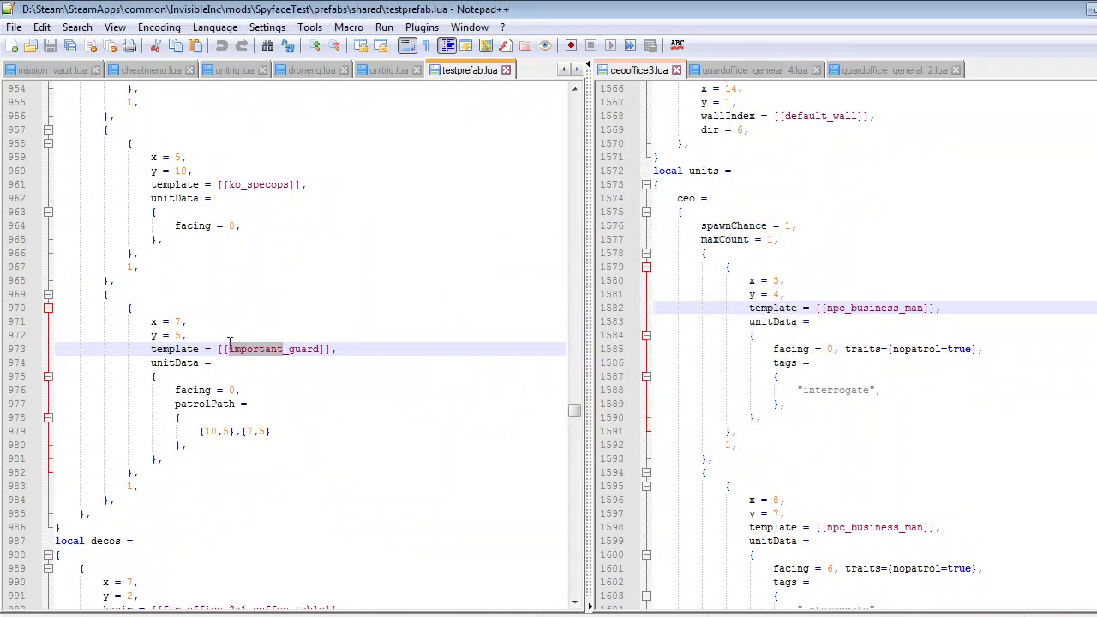
double_click(229, 346)
text(scientist)
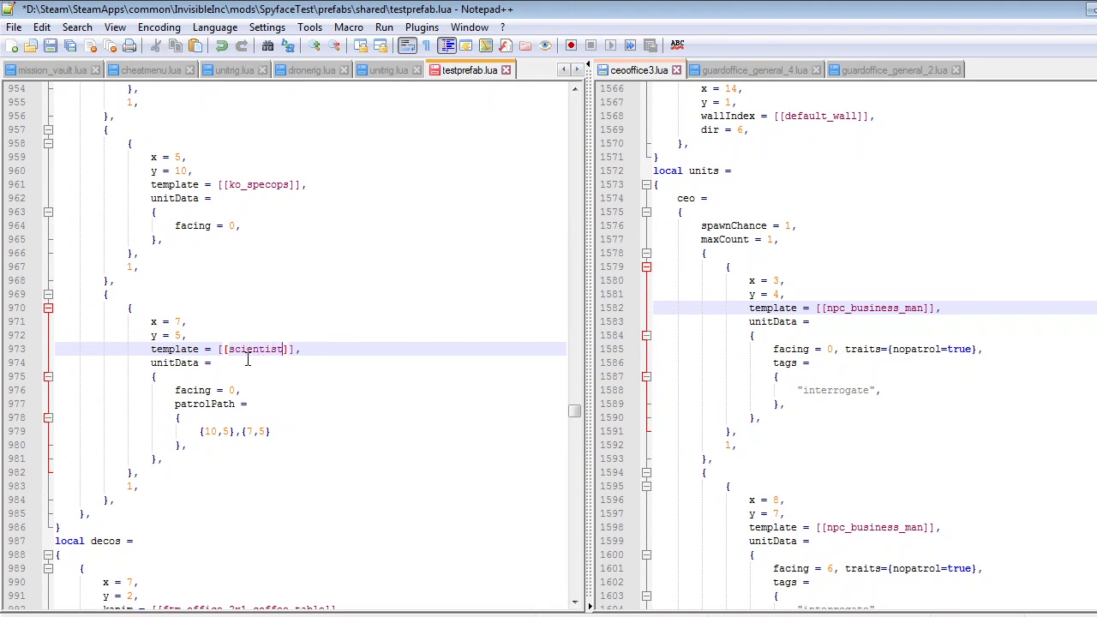
Examine the scientist unit's facing and patrolPath data and the ko_specops entries above it in the units table
click(199, 414)
click(201, 392)
double_click(212, 404)
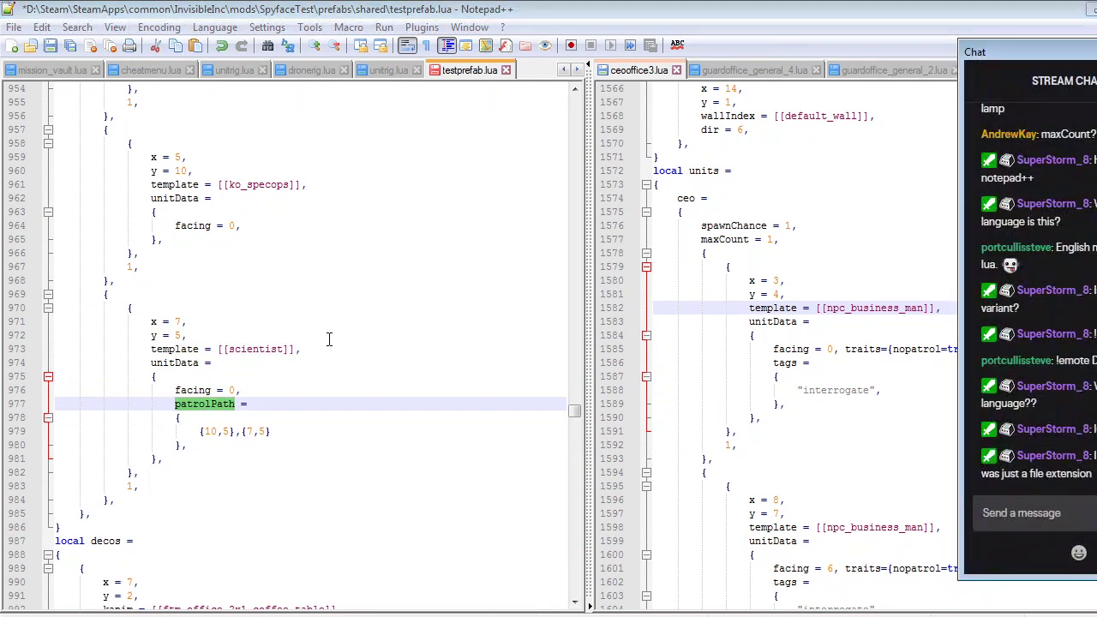
click(276, 433)
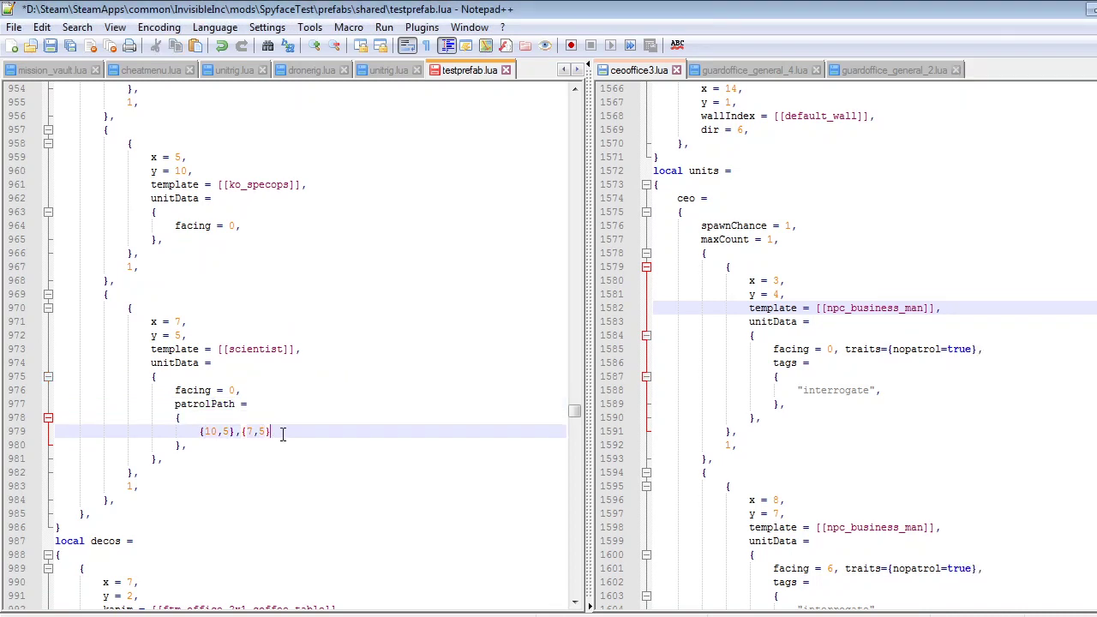
drag(301, 431, 124, 395)
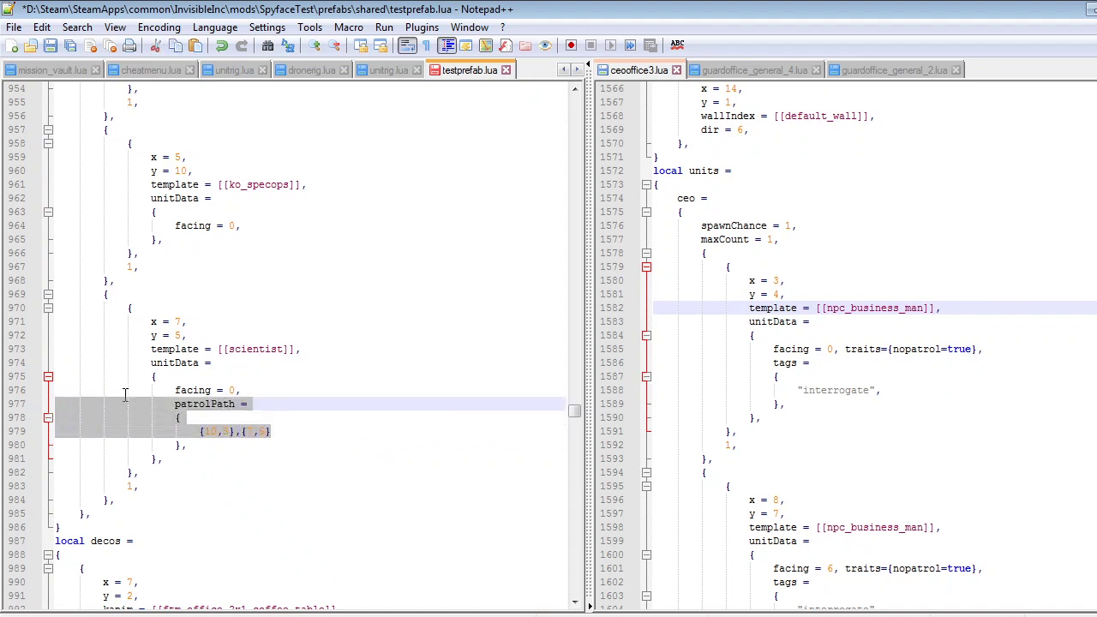
click(214, 390)
scroll(305, 319, up, 3)
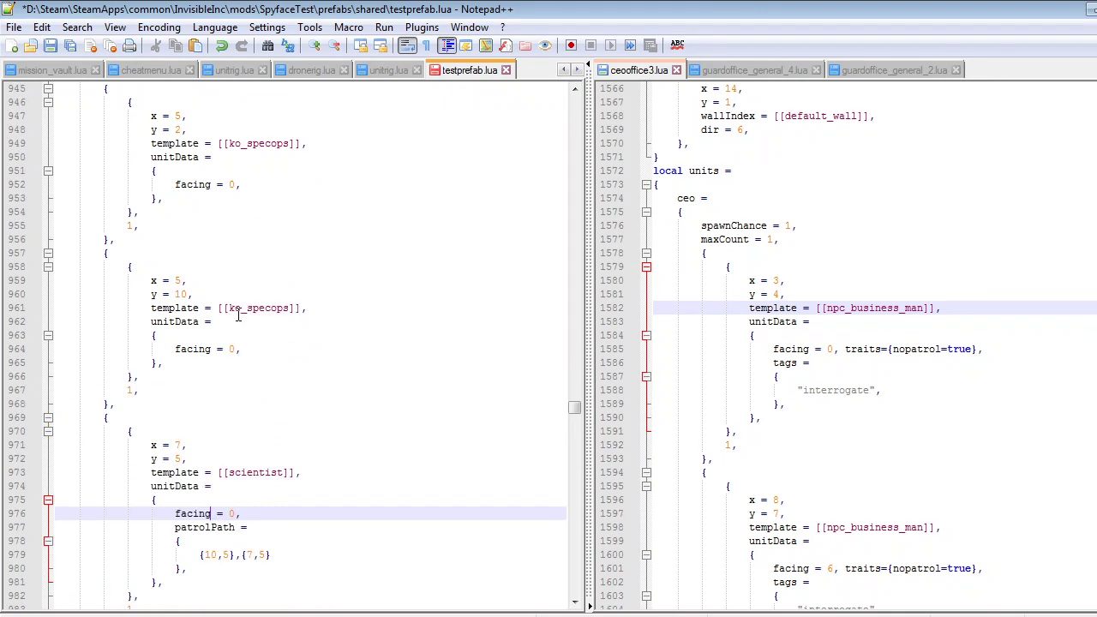
scroll(233, 339, up, 2)
scroll(230, 366, down, 1)
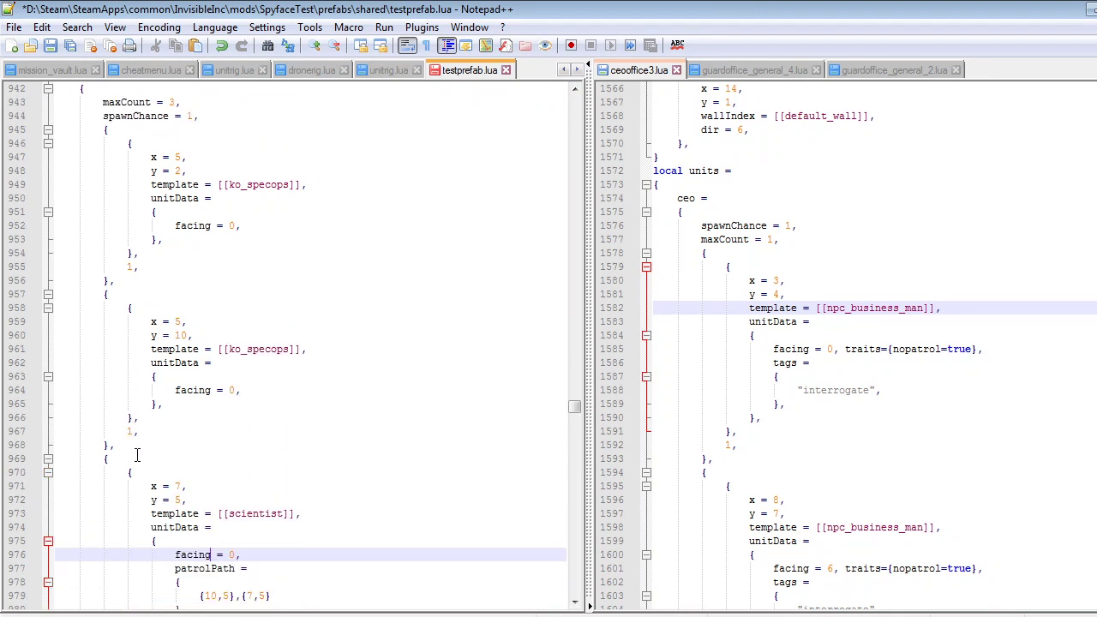
Insert three blank lines between the second ko_specops entry and the scientist entry in the units table
click(130, 446)
key(Return)
key(Return)
key(Return)
click(134, 445)
scroll(134, 442, up, 2)
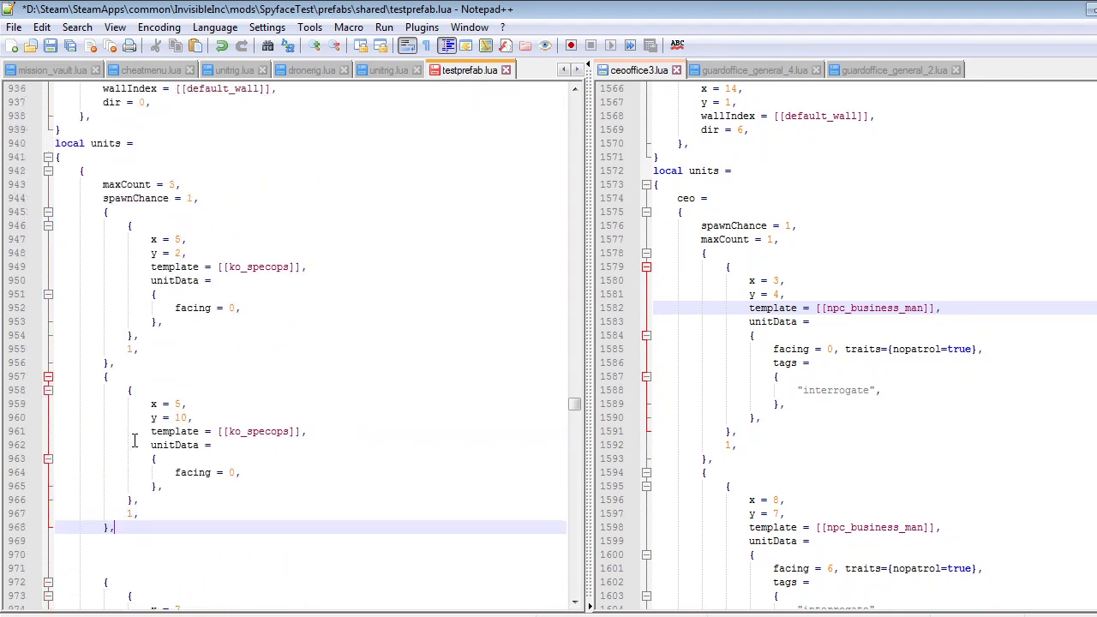
Examine the braces enclosing the units group in testprefab.lua and the ceo group entries in ceooffice3.lua
click(84, 171)
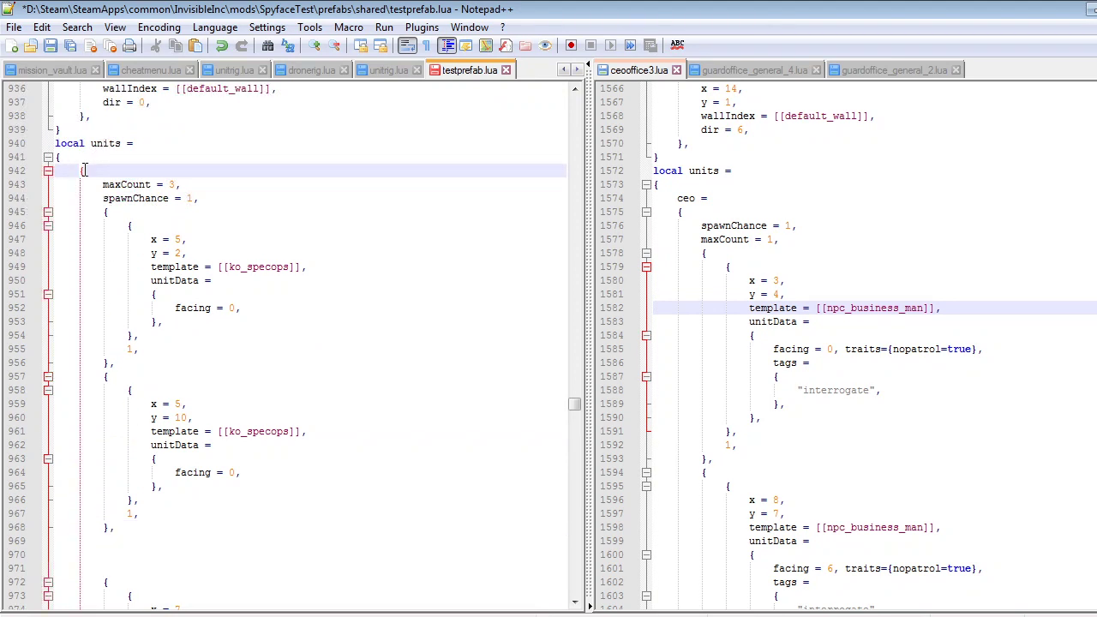
scroll(78, 189, down, 6)
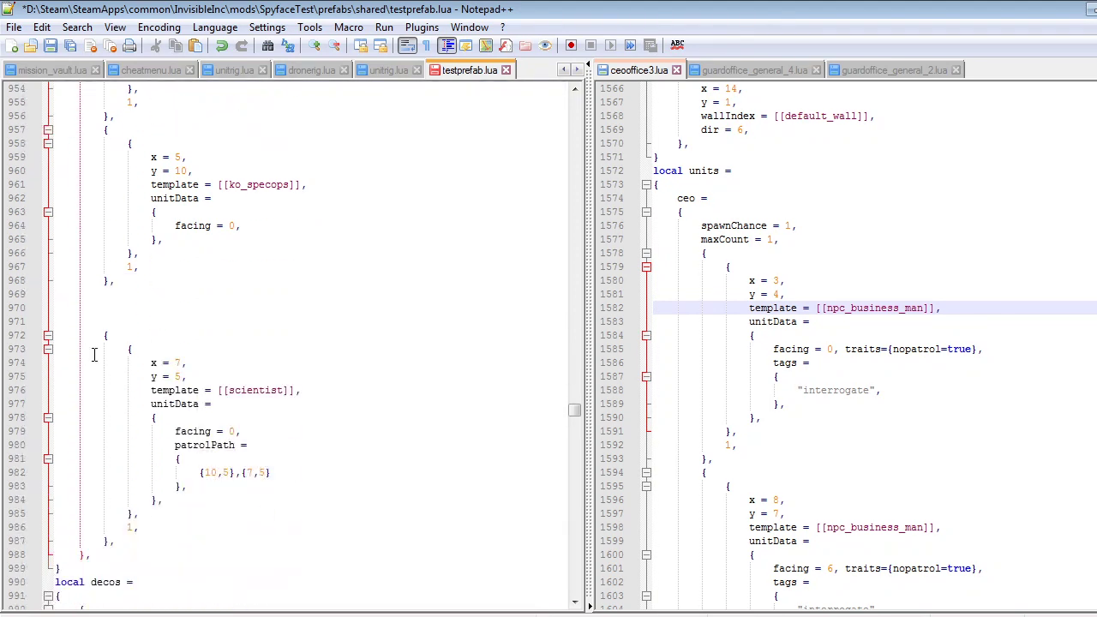
click(108, 334)
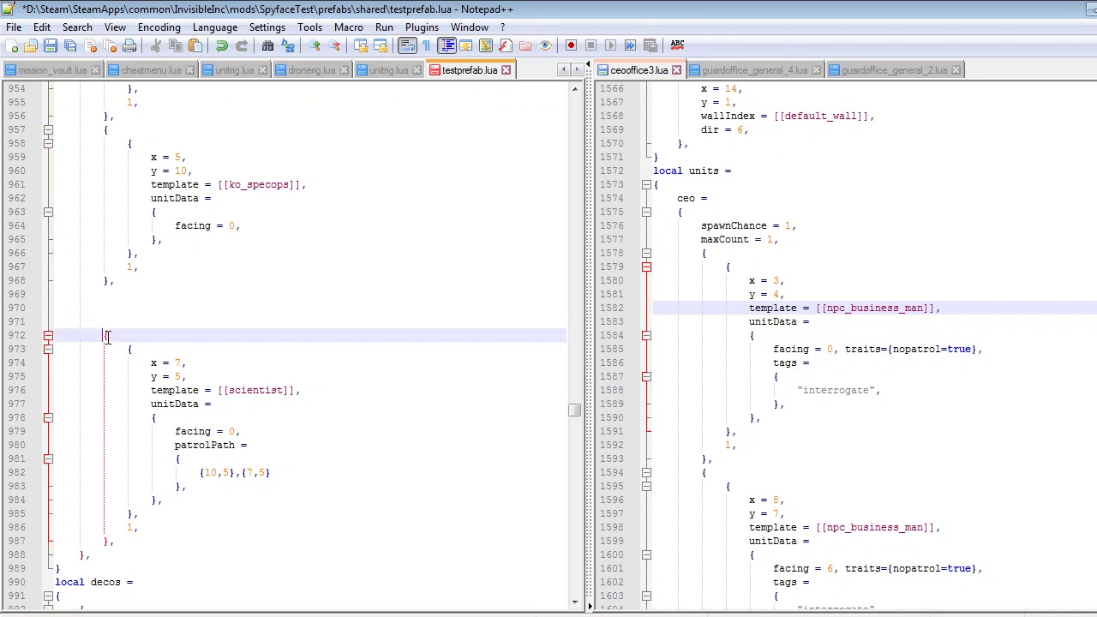
scroll(109, 342, up, 5)
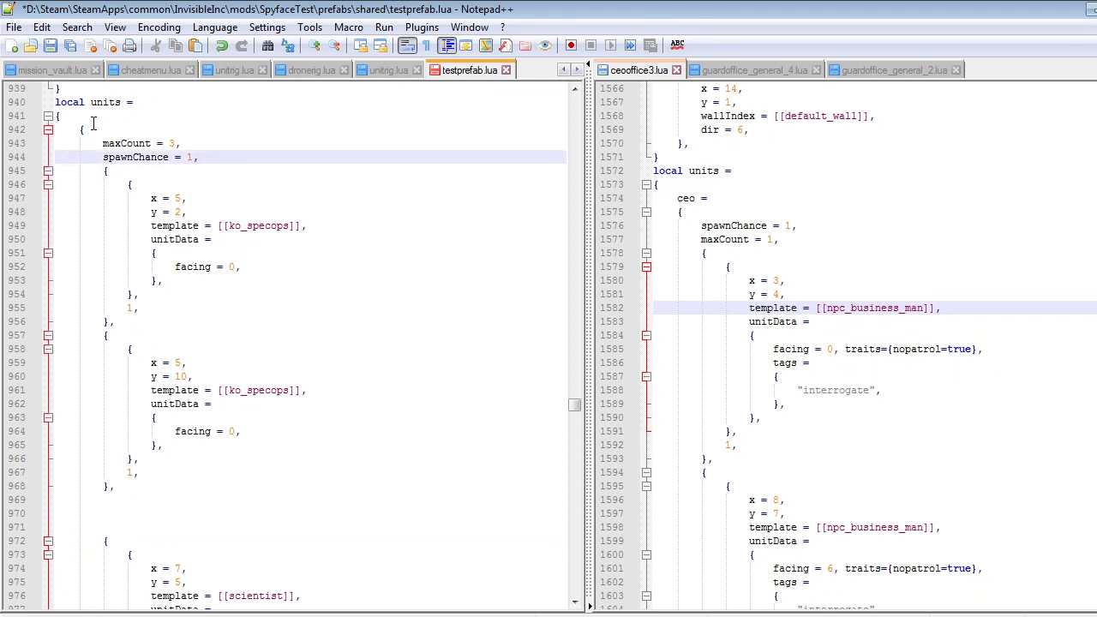
scroll(808, 345, down, 20)
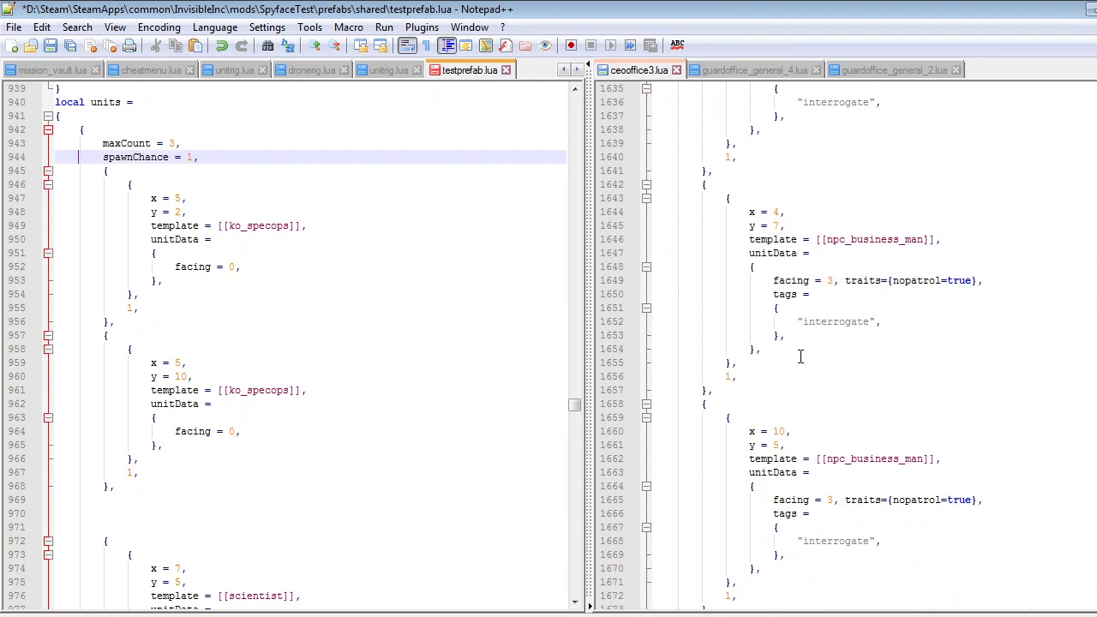
scroll(799, 362, down, 2)
scroll(802, 377, up, 20)
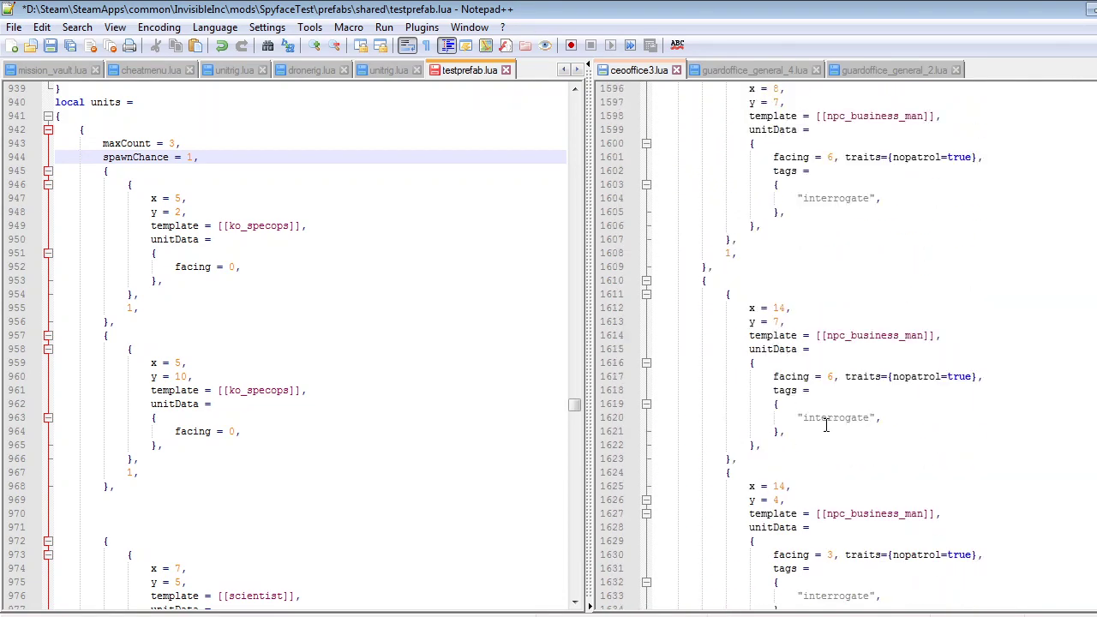
scroll(85, 135, down, 8)
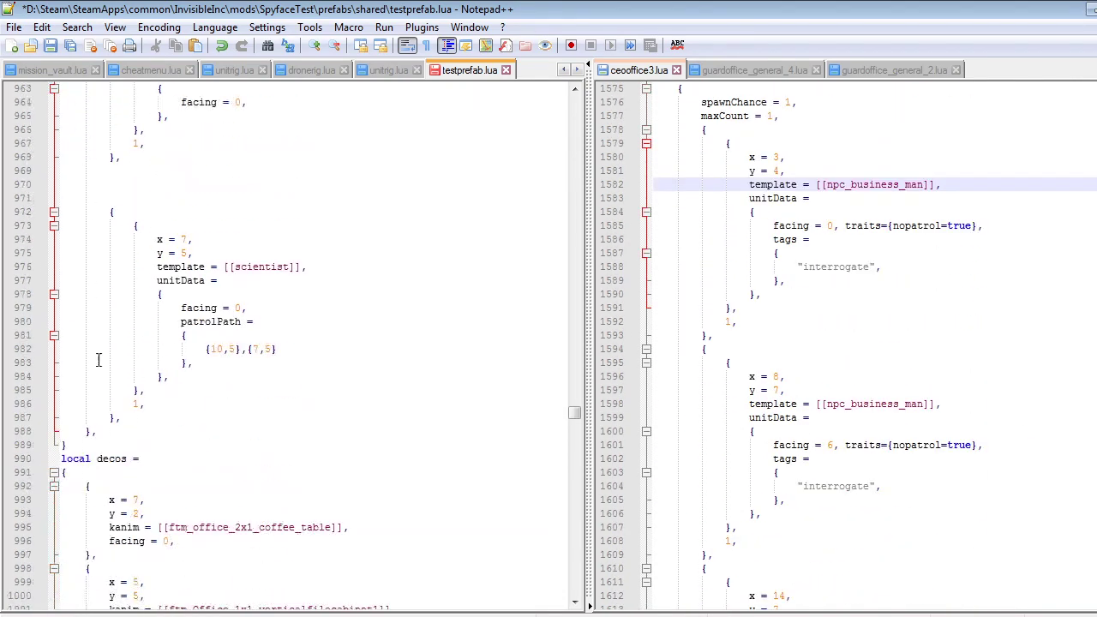
click(94, 429)
text(,)
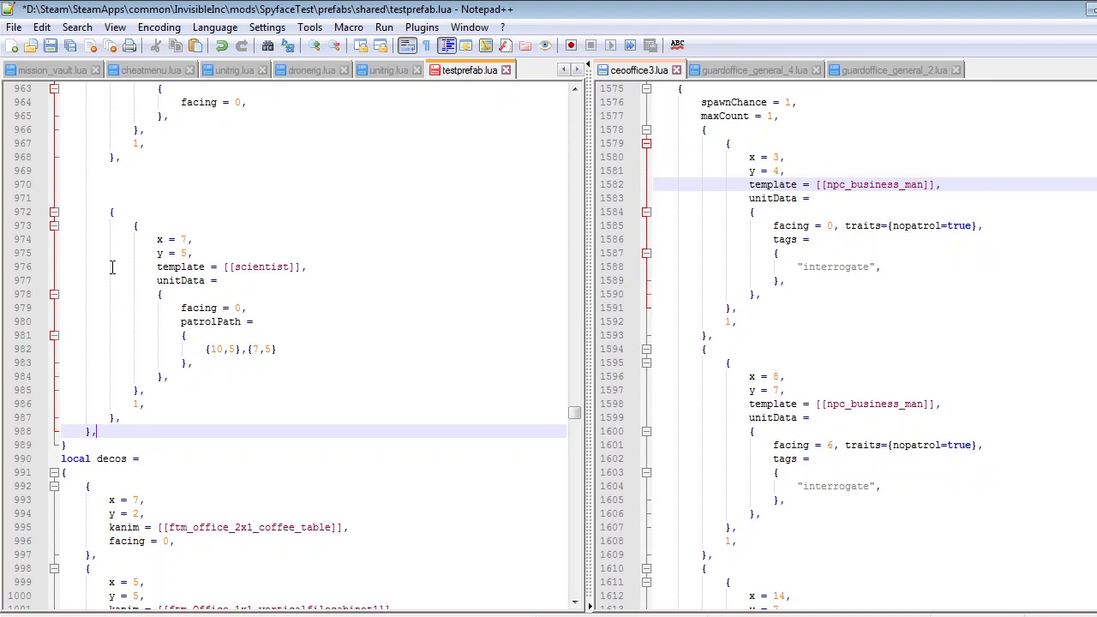
scroll(137, 416, up, 3)
scroll(137, 418, up, 2)
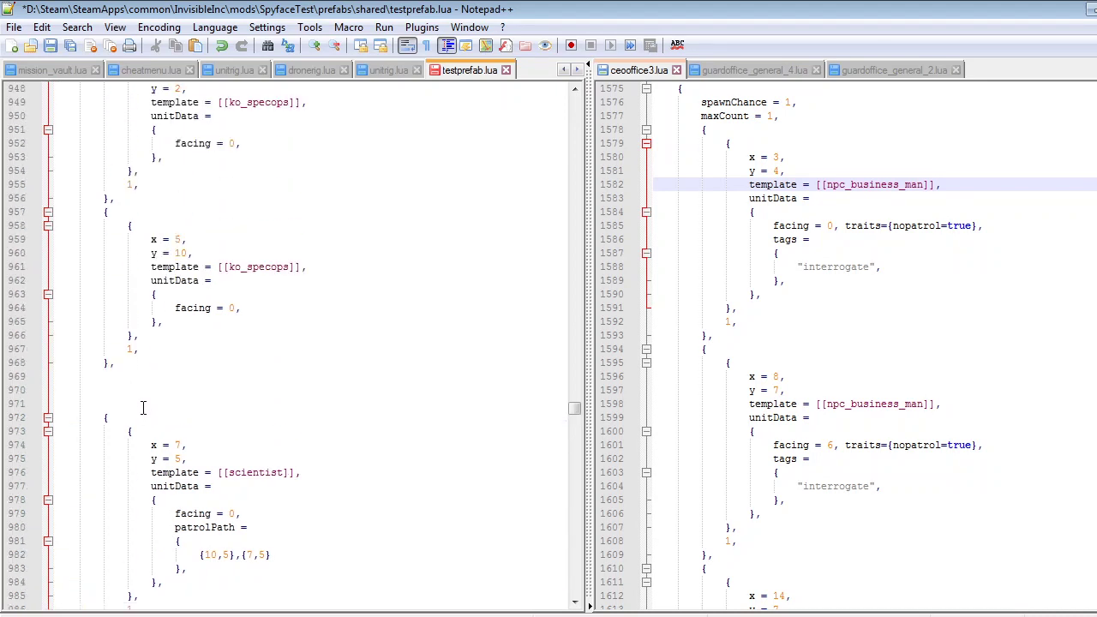
scroll(136, 376, up, 2)
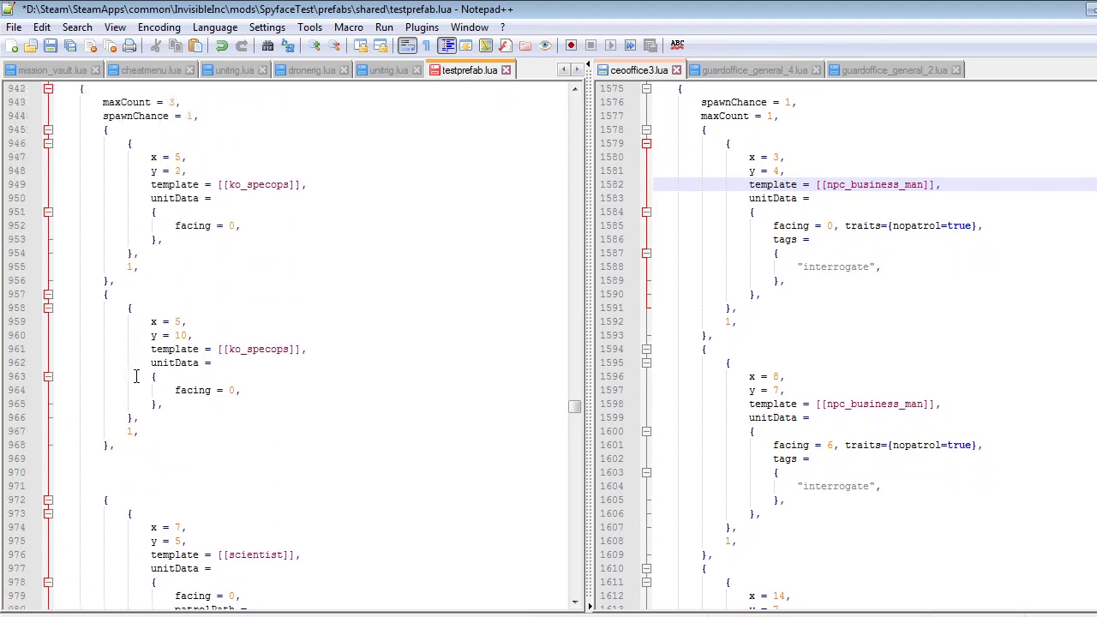
scroll(172, 385, up, 3)
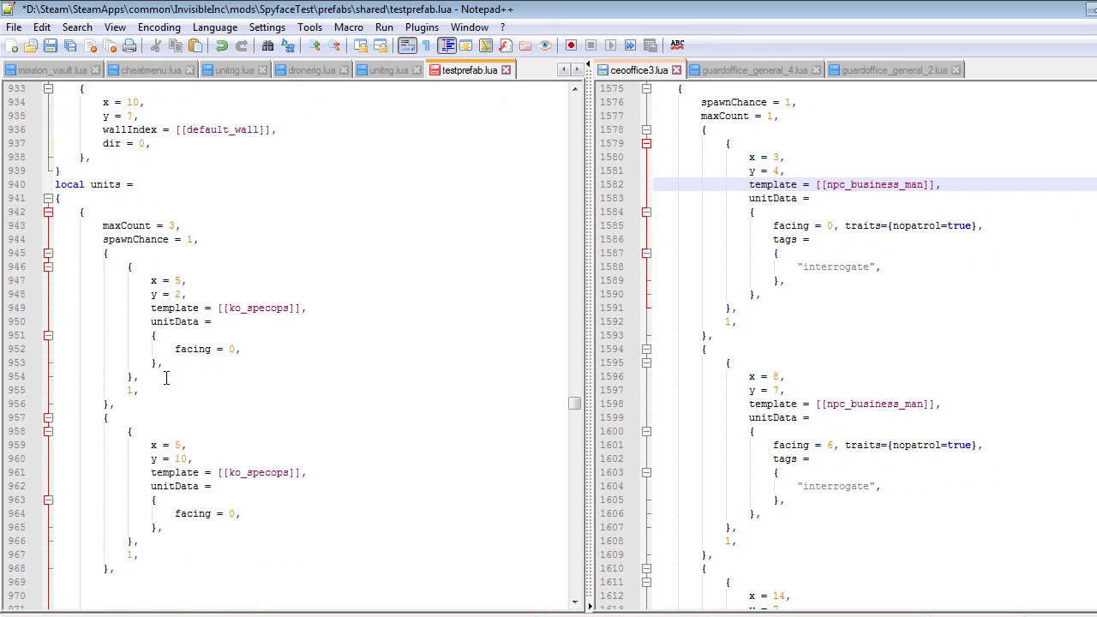
scroll(734, 190, up, 3)
Name the ko_specops spawn group by adding the line 'speccy =' above its opening brace in testprefab.lua
click(688, 212)
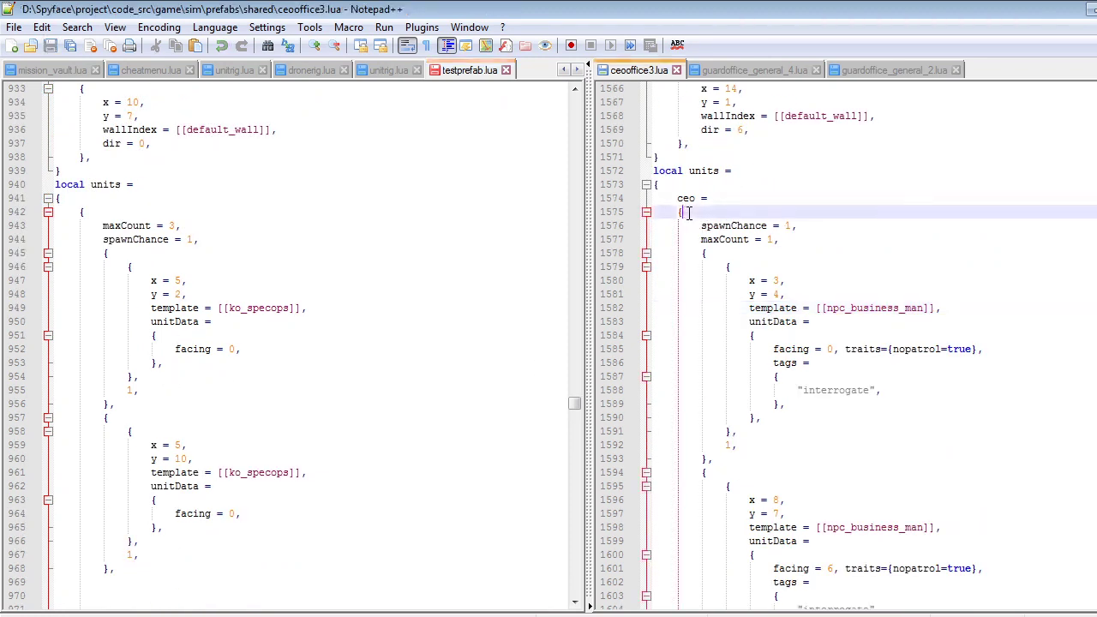
click(117, 199)
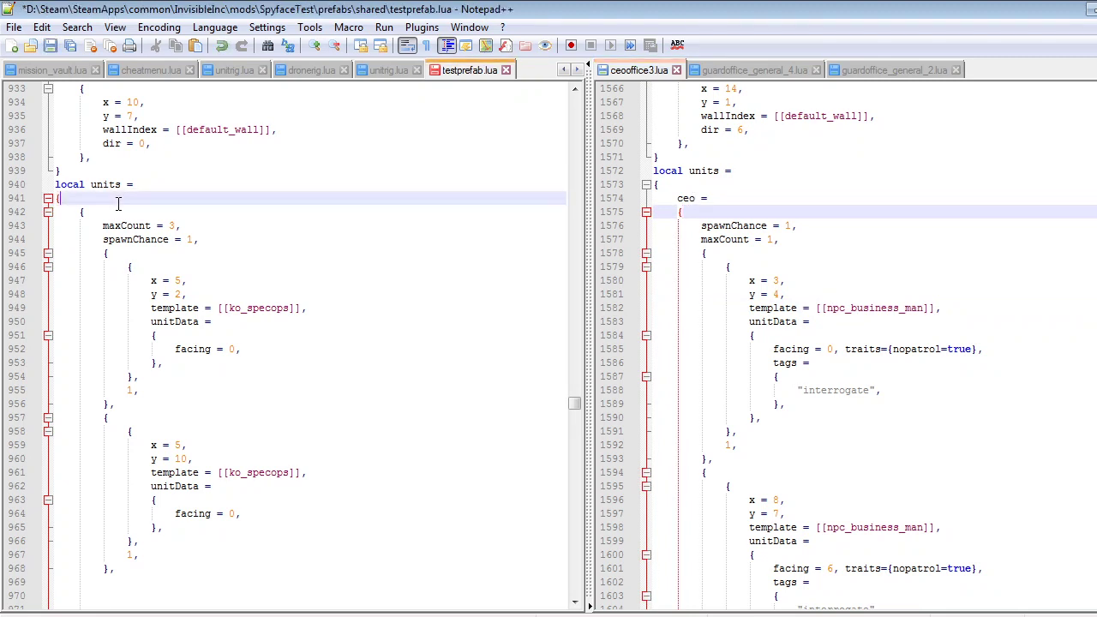
key(Return)
key(Return)
key(Tab)
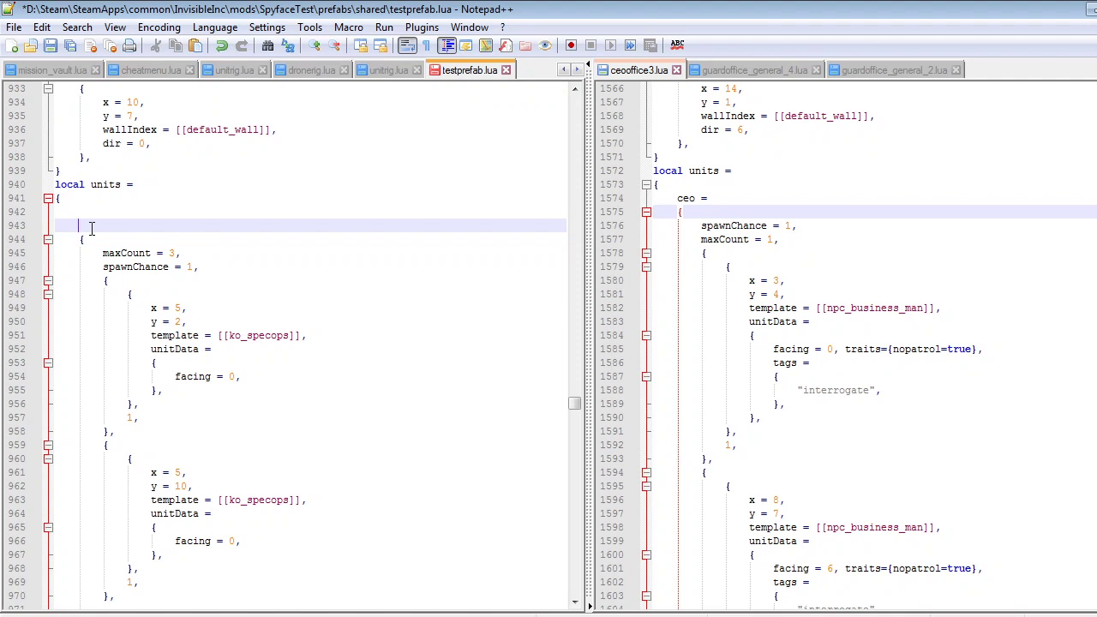
text(speccy =)
key(Return)
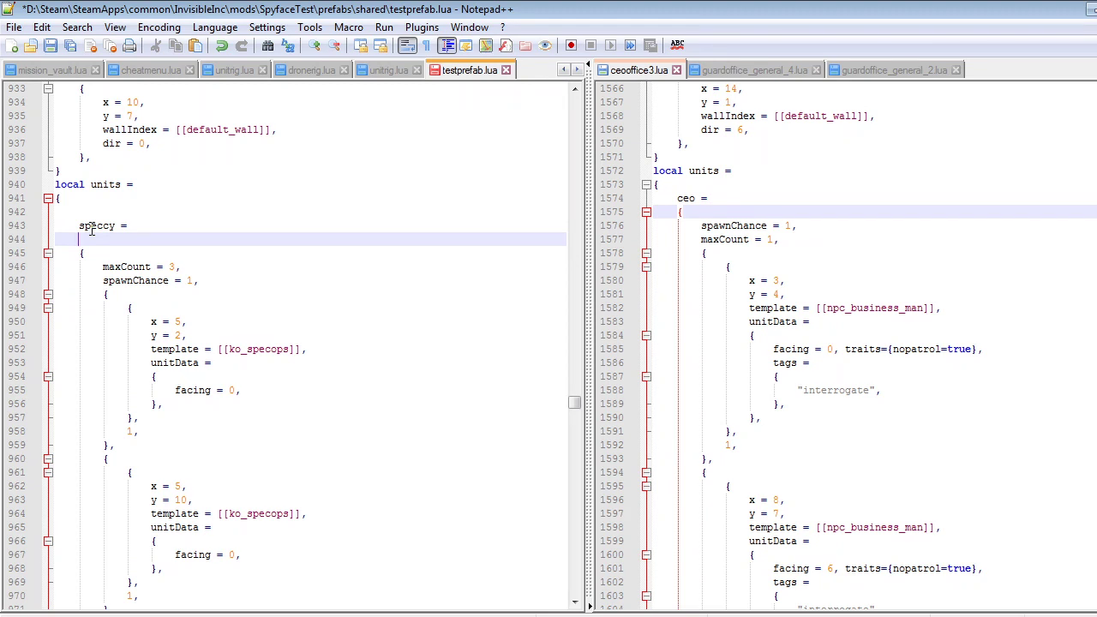
Close the speccy group with a closing brace and comma directly after the second ko_specops entry
scroll(86, 240, down, 2)
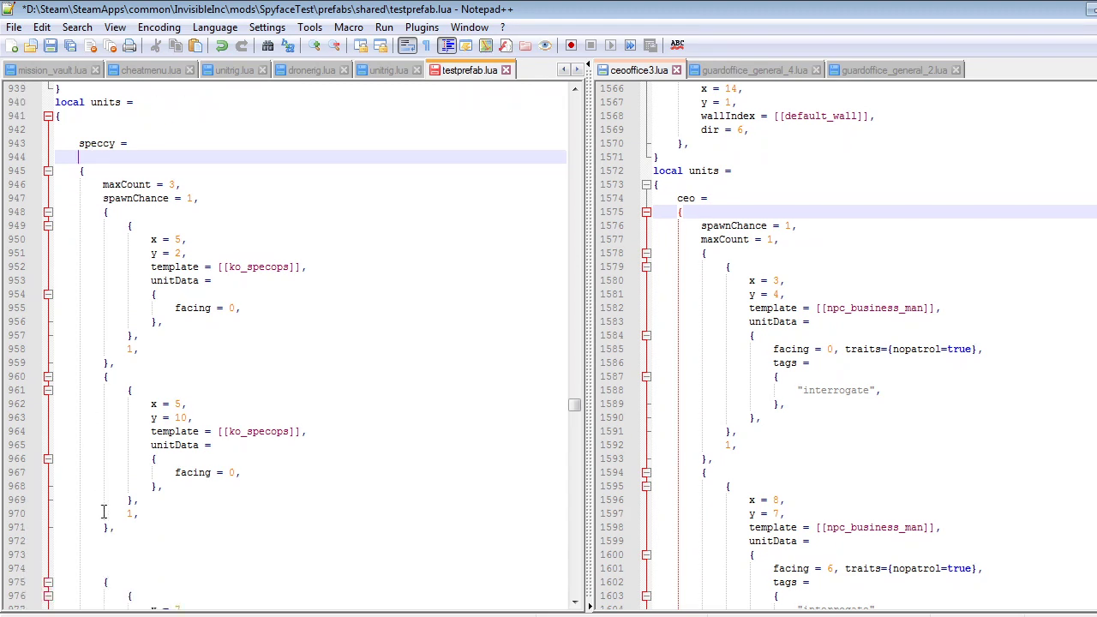
click(112, 540)
text(},)
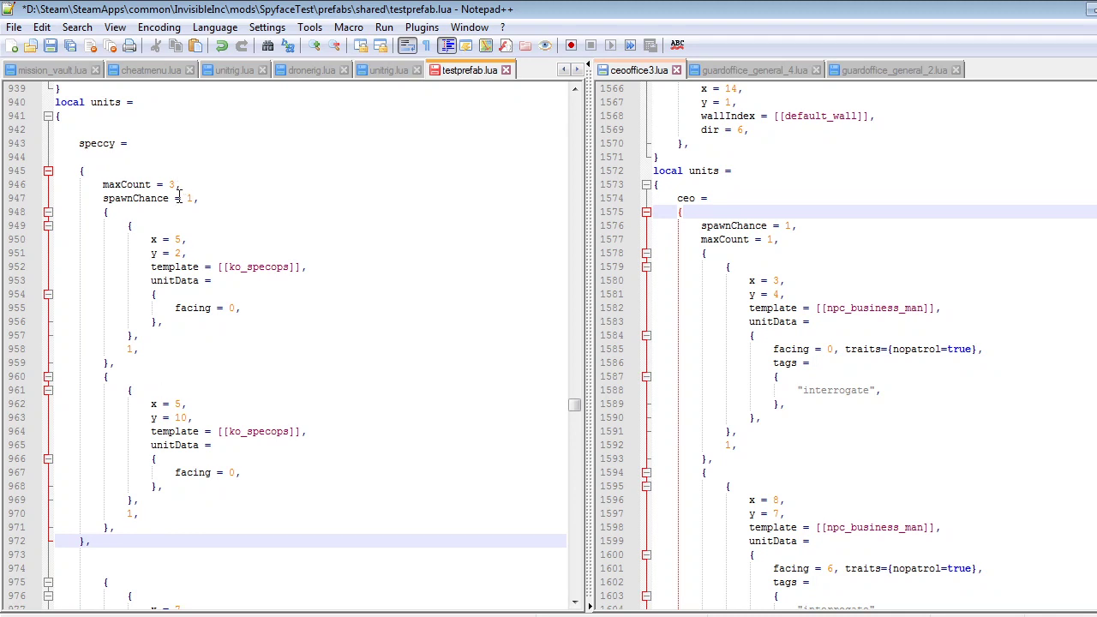
click(144, 188)
double_click(173, 186)
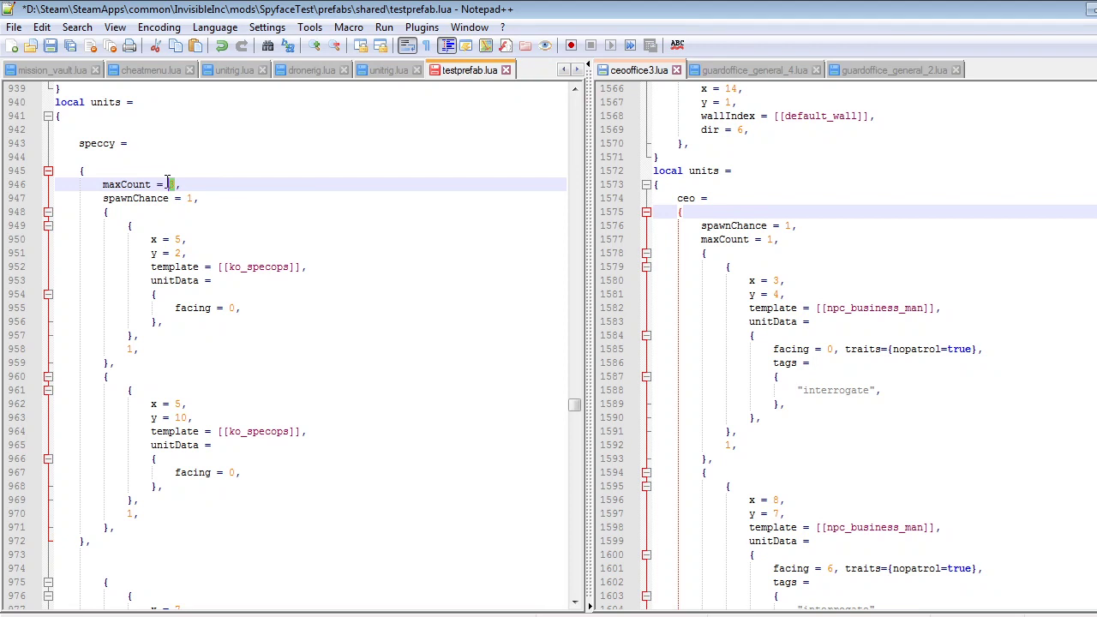
scroll(171, 193, down, 5)
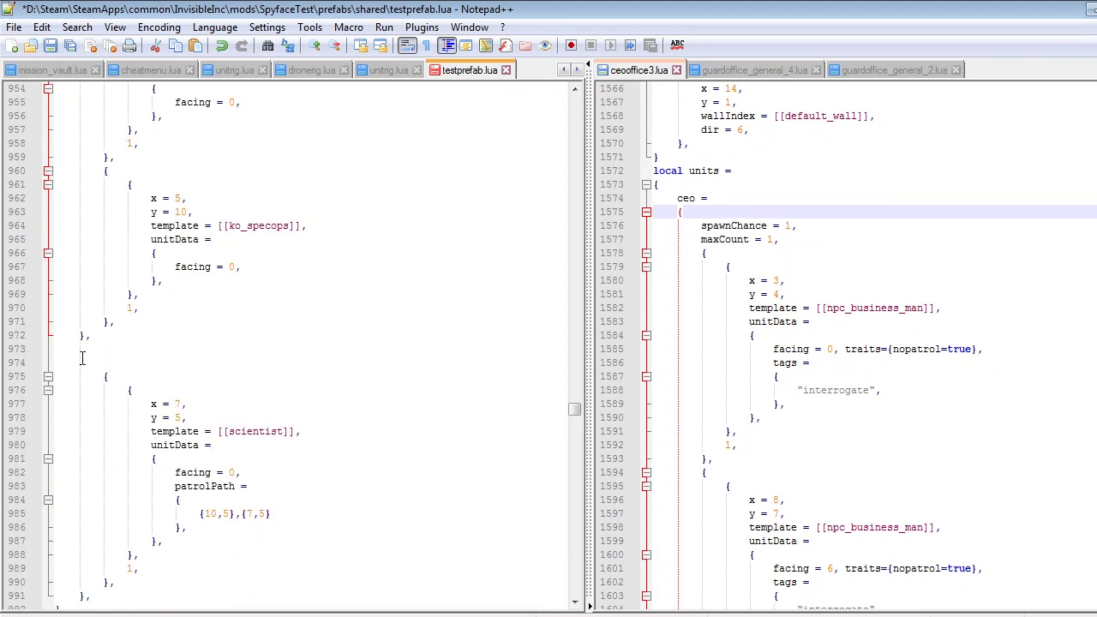
scroll(83, 359, up, 4)
scroll(117, 144, up, 1)
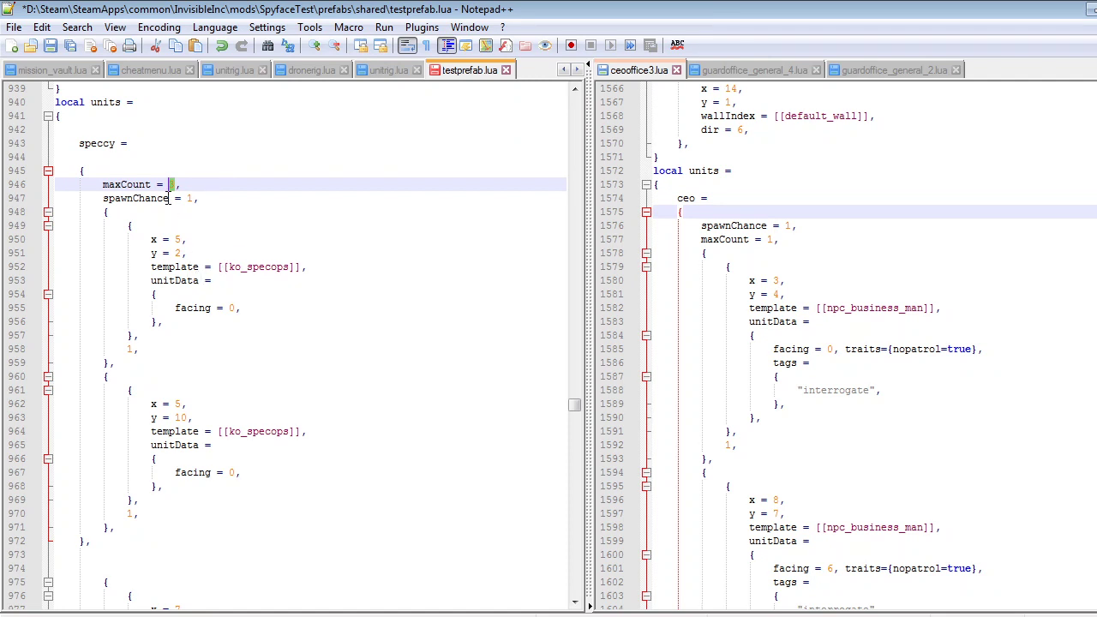
Open a new unnamed group above the scientist entry with an opening brace and the line 'maxCount = 1'
scroll(142, 172, down, 1)
click(119, 503)
key(Return)
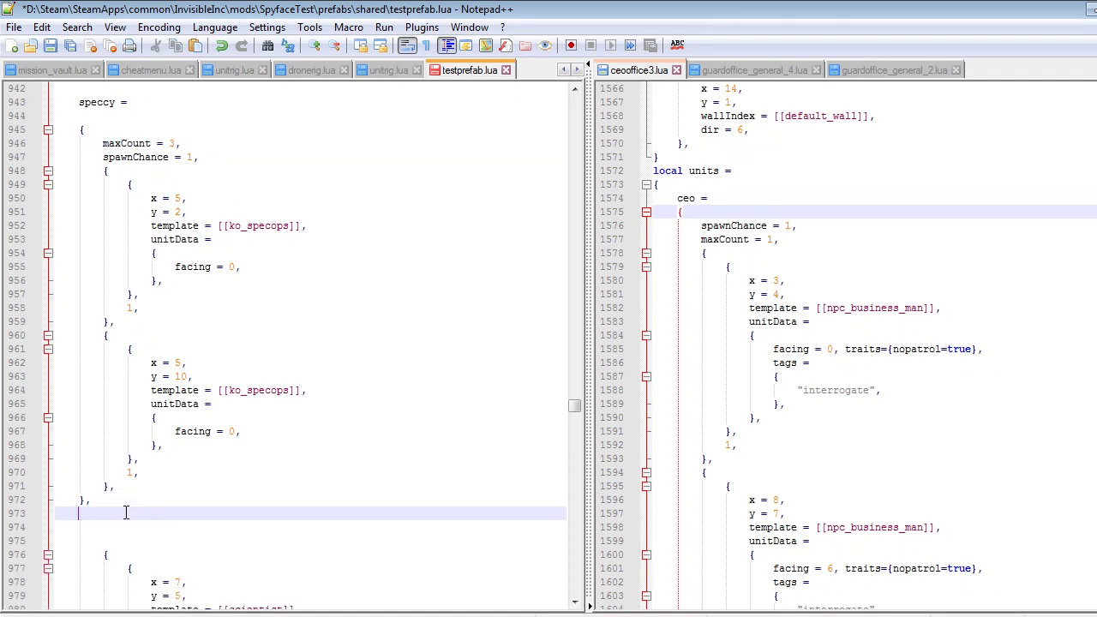
key(Return)
text({)
key(Return)
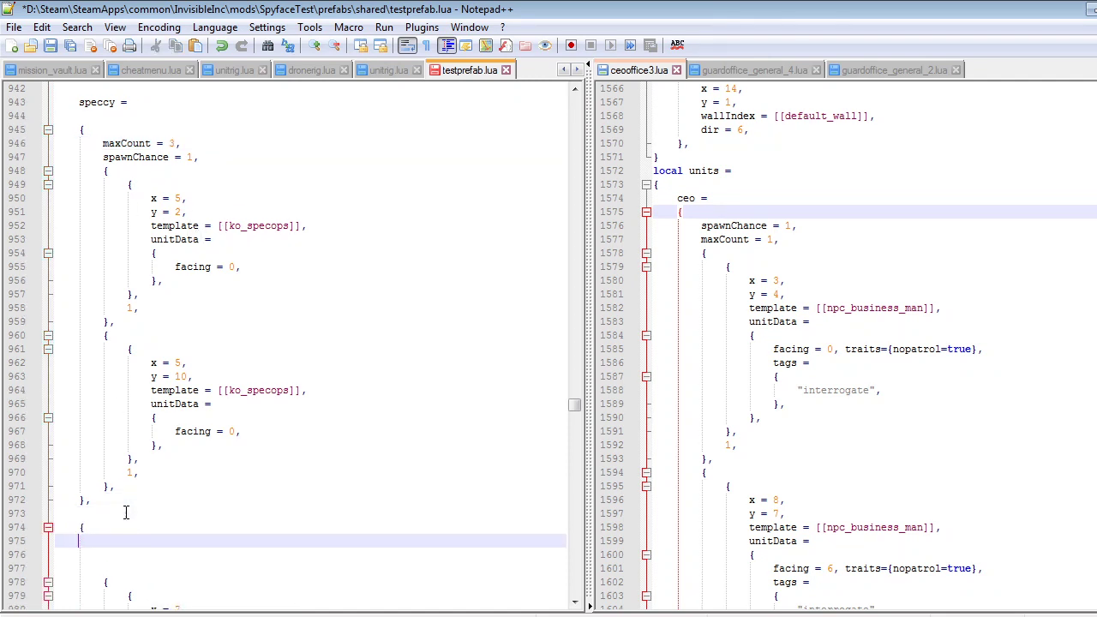
text(maxCount =)
scroll(257, 477, down, 4)
scroll(220, 494, up, 5)
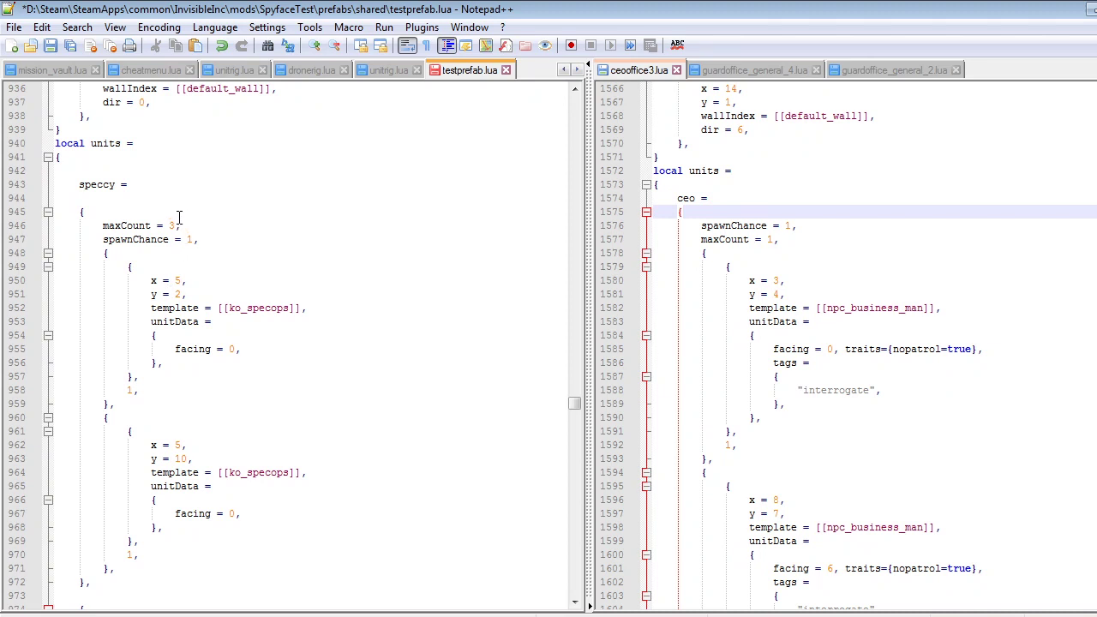
text(1)
scroll(229, 377, down, 8)
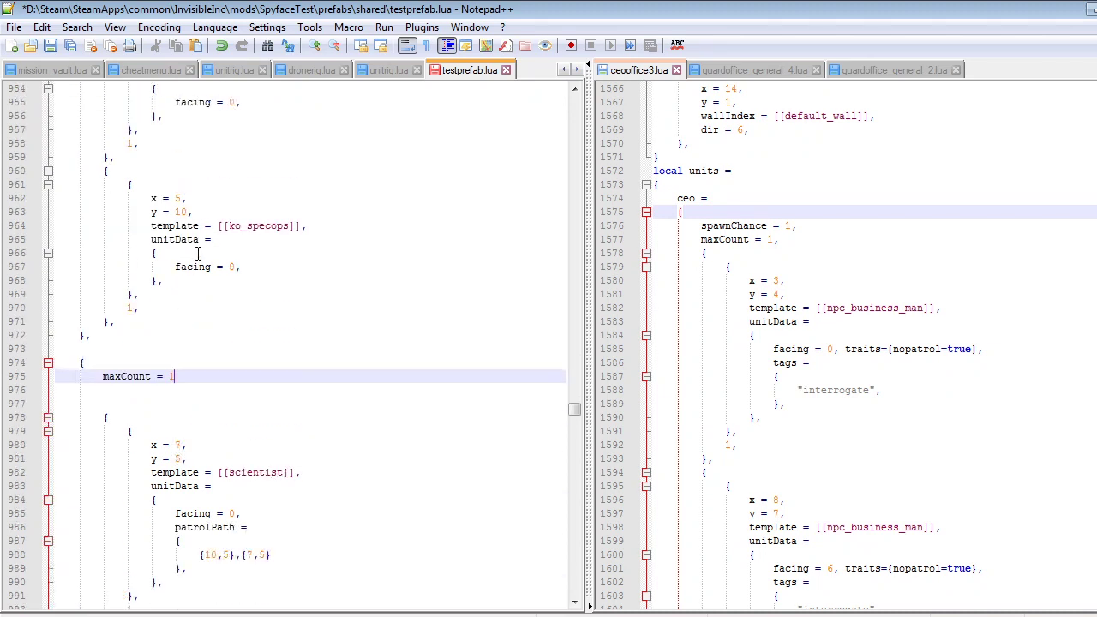
Add a comma after the scientist group's maxCount and the line 'spawnChance = 1,' below it
scroll(168, 287, up, 5)
scroll(186, 357, down, 3)
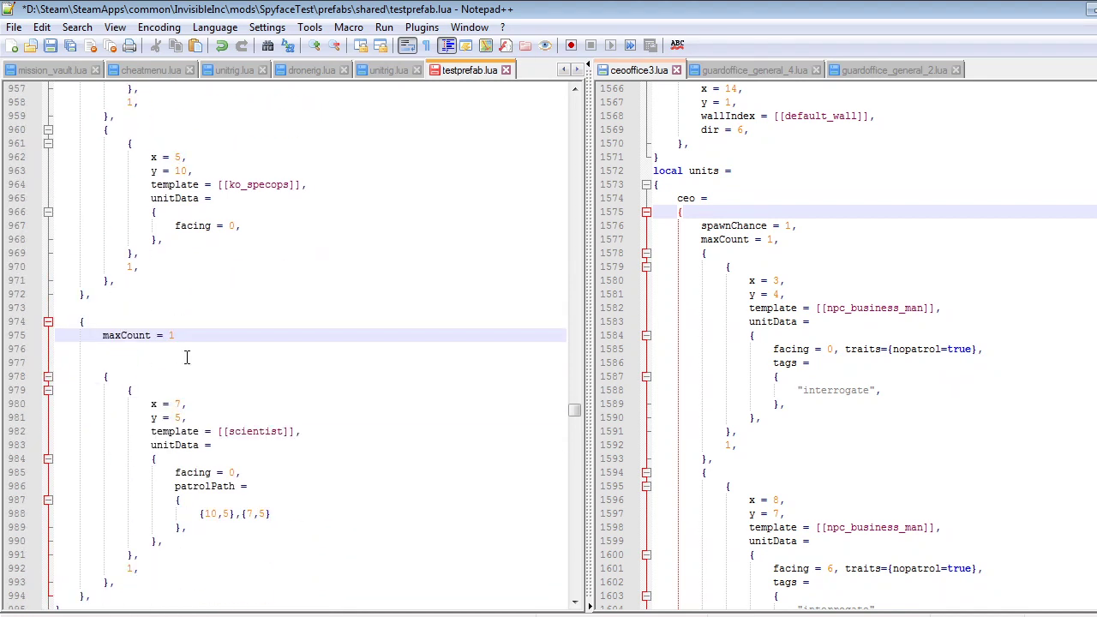
scroll(259, 459, up, 5)
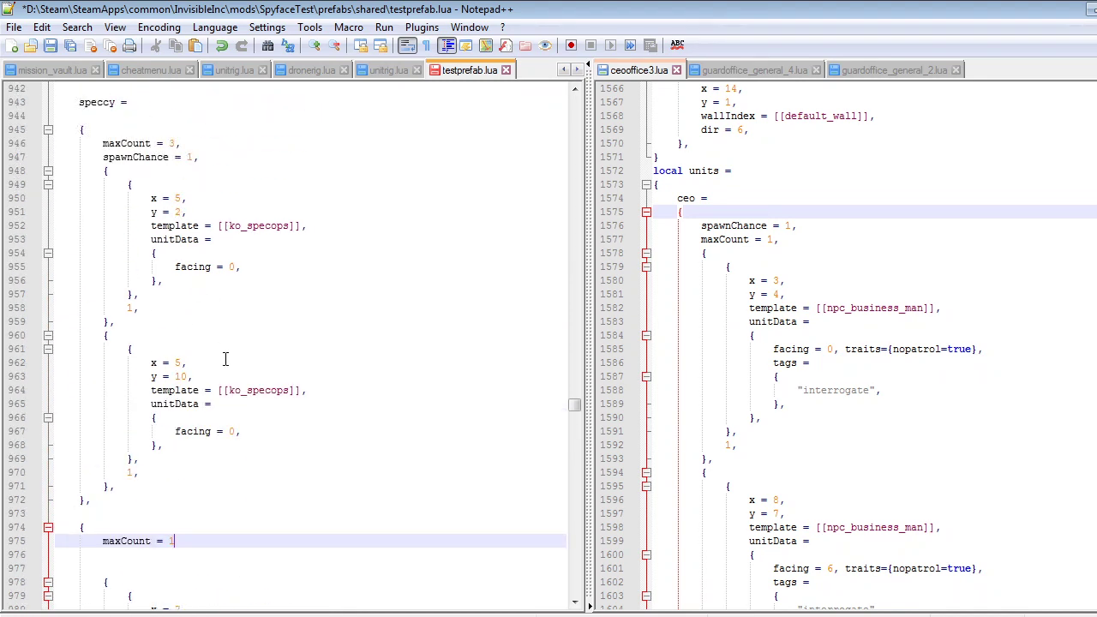
scroll(221, 364, down, 3)
scroll(213, 515, up, 1)
scroll(213, 495, up, 4)
scroll(215, 467, down, 2)
scroll(165, 226, down, 3)
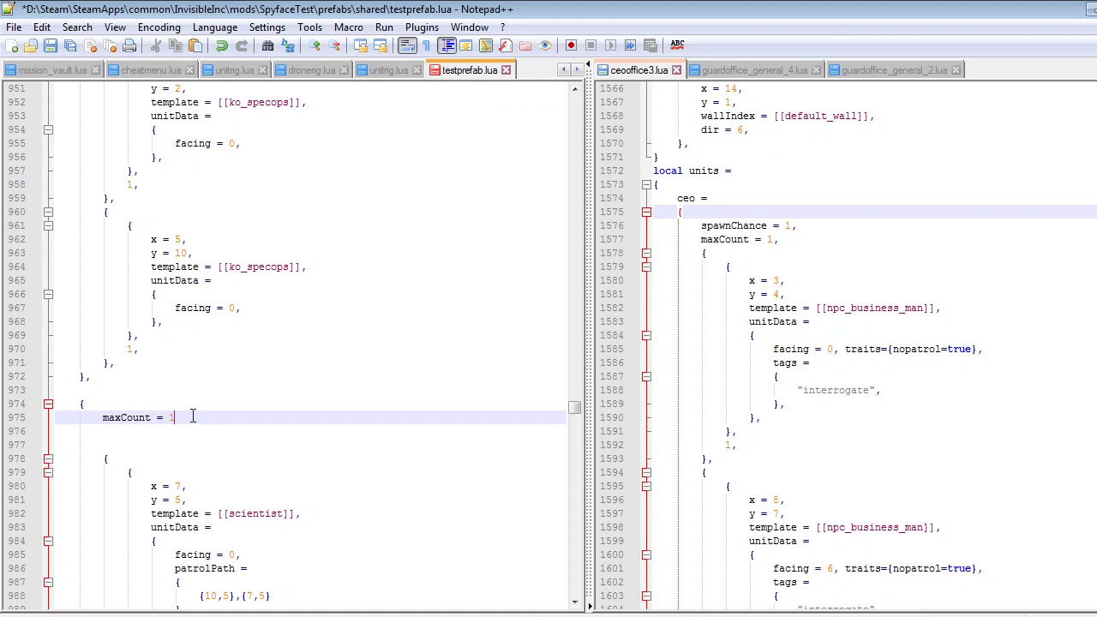
scroll(193, 416, up, 3)
text(,)
key(Return)
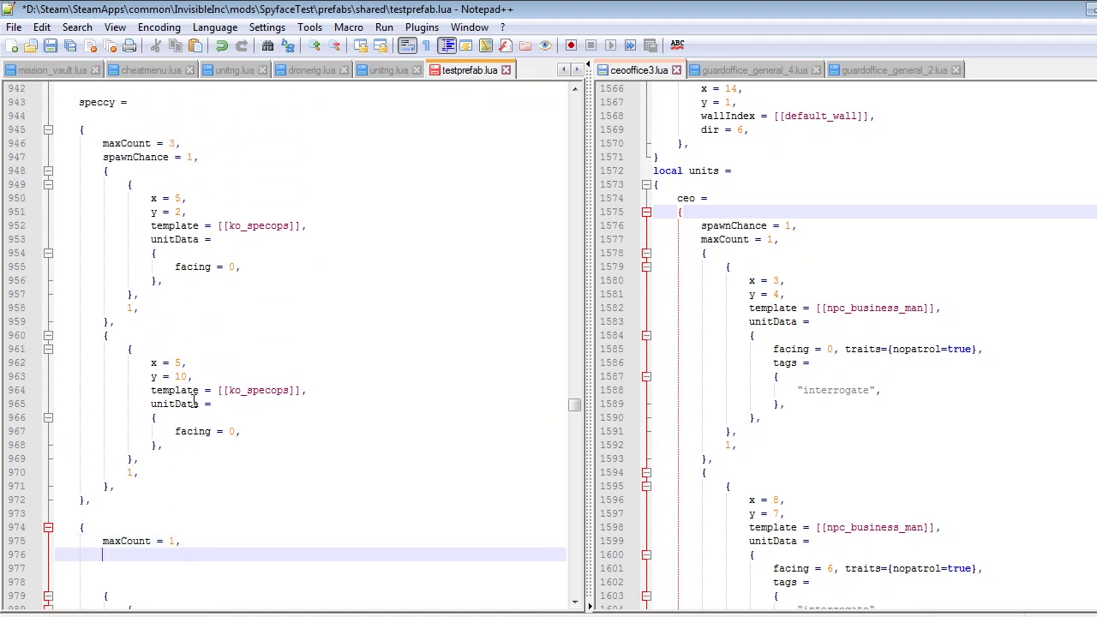
text(spawnChance = 1,)
Check the opening and closing braces around the scientist group in the units table
scroll(77, 493, down, 3)
click(101, 416)
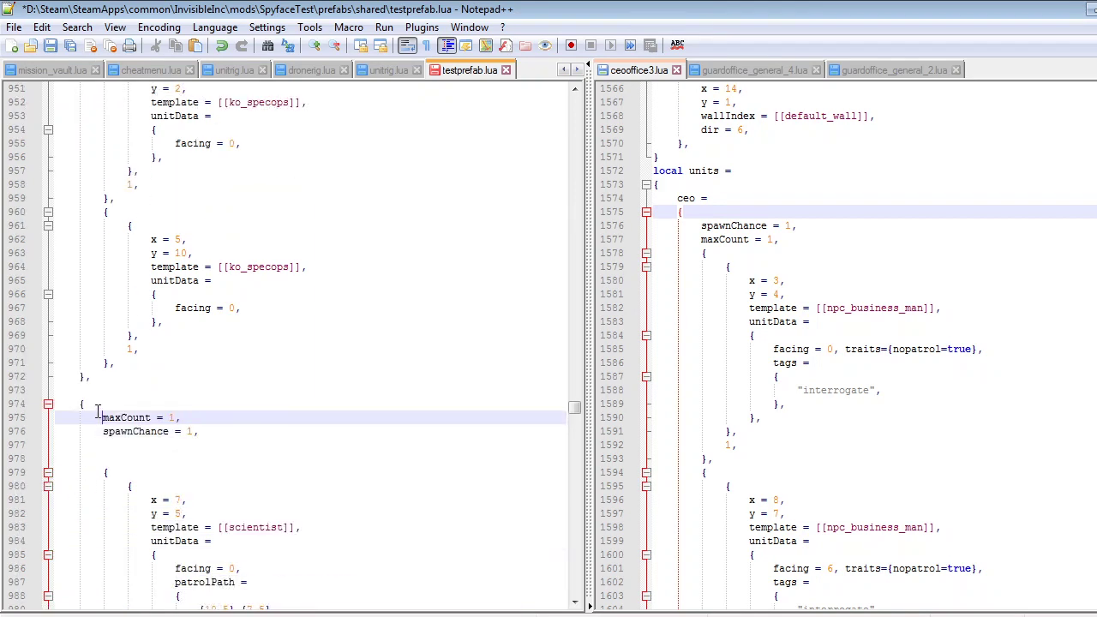
scroll(92, 407, down, 2)
click(81, 311)
scroll(85, 334, down, 2)
click(112, 527)
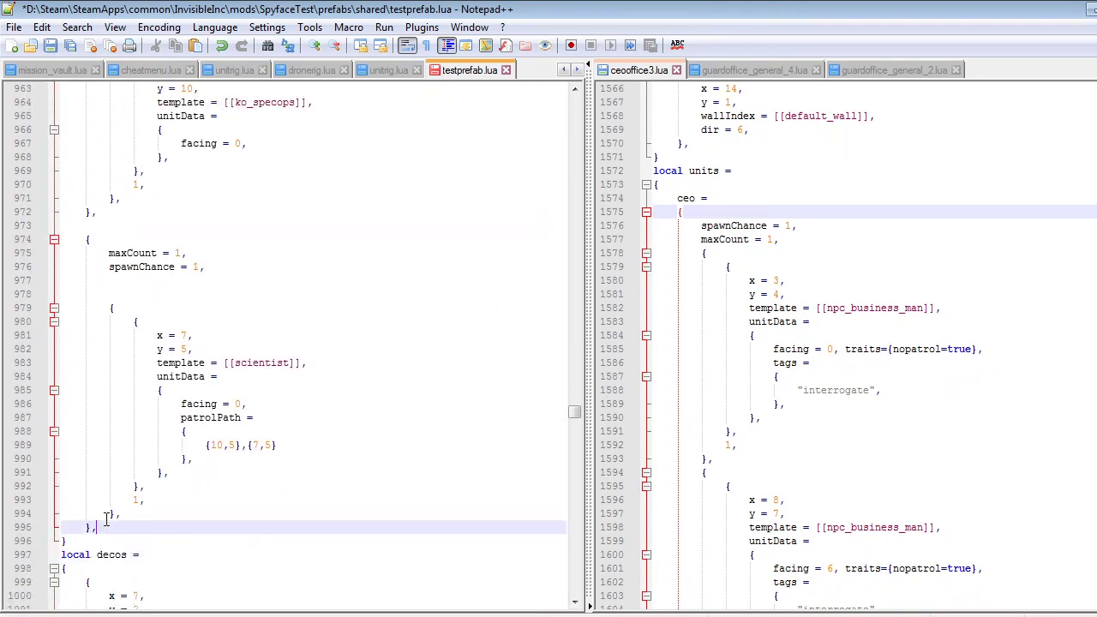
Set the speccy group's maxCount to 1
scroll(129, 463, up, 7)
scroll(108, 85, up, 2)
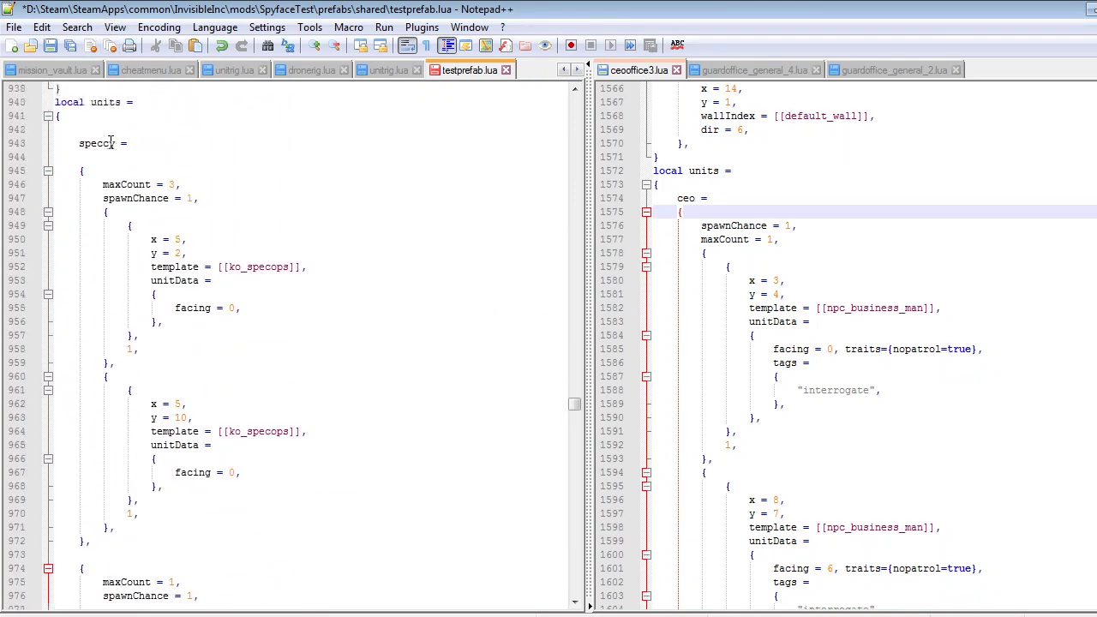
double_click(109, 187)
double_click(174, 225)
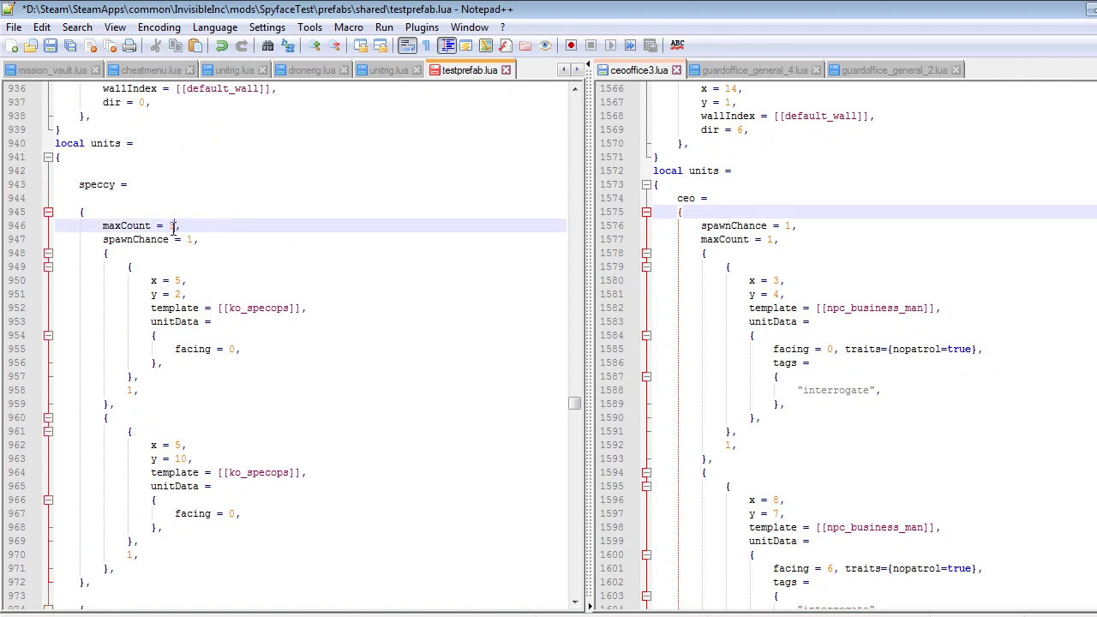
text(1)
Examine the two ko_specops entries inside the speccy group
click(247, 323)
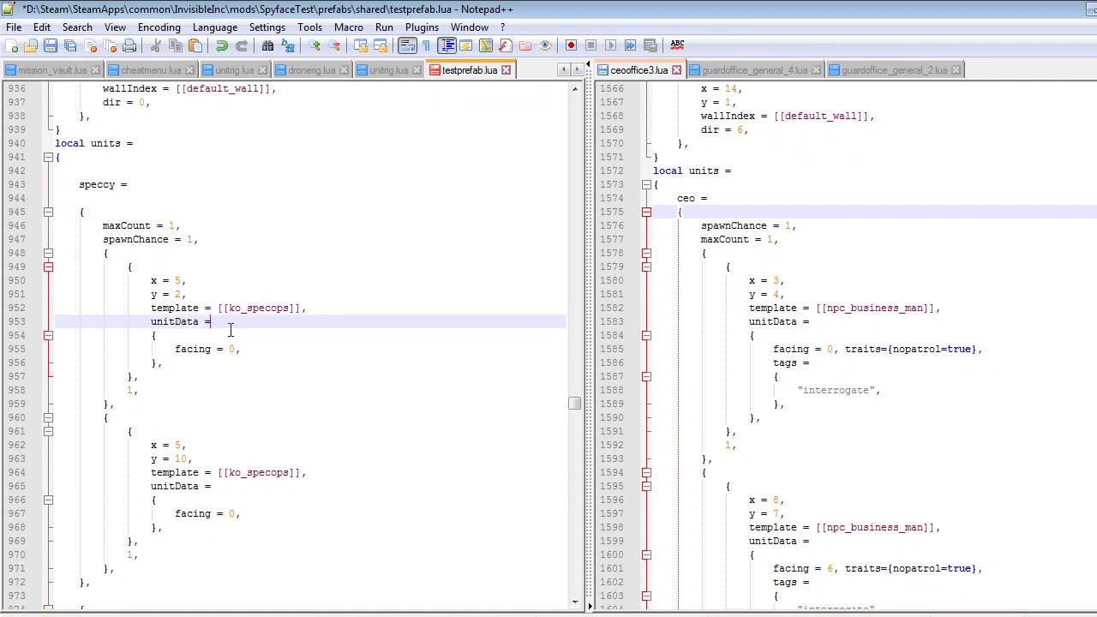
click(135, 280)
scroll(129, 277, down, 2)
scroll(102, 396, up, 2)
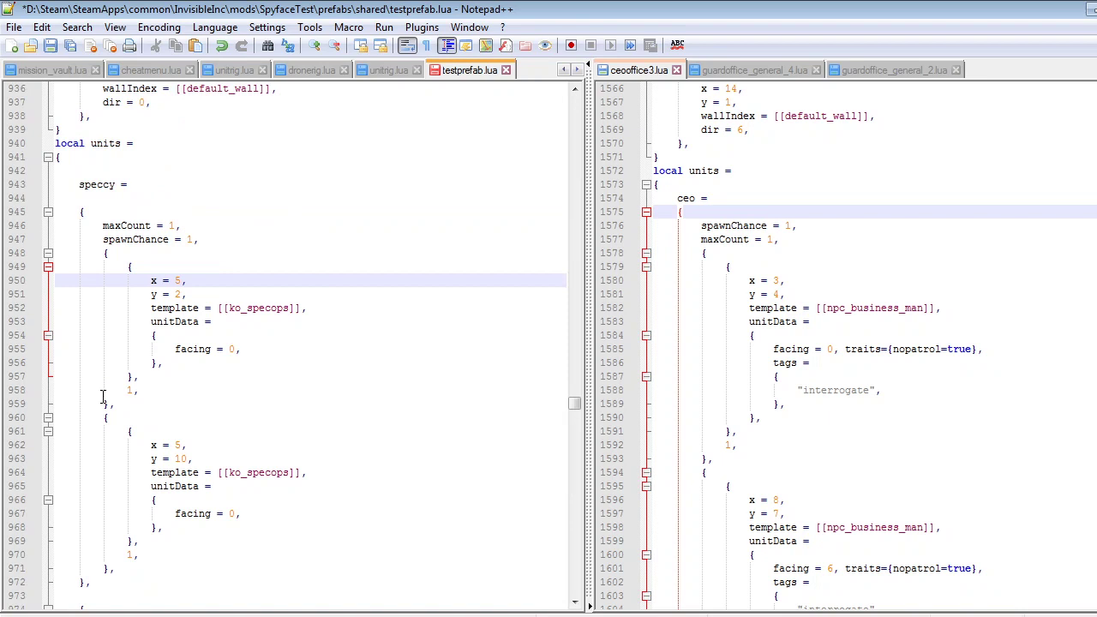
Remove the blank line between 'speccy =' and its opening brace in testprefab.lua and save the file
click(84, 199)
key(BackSpace)
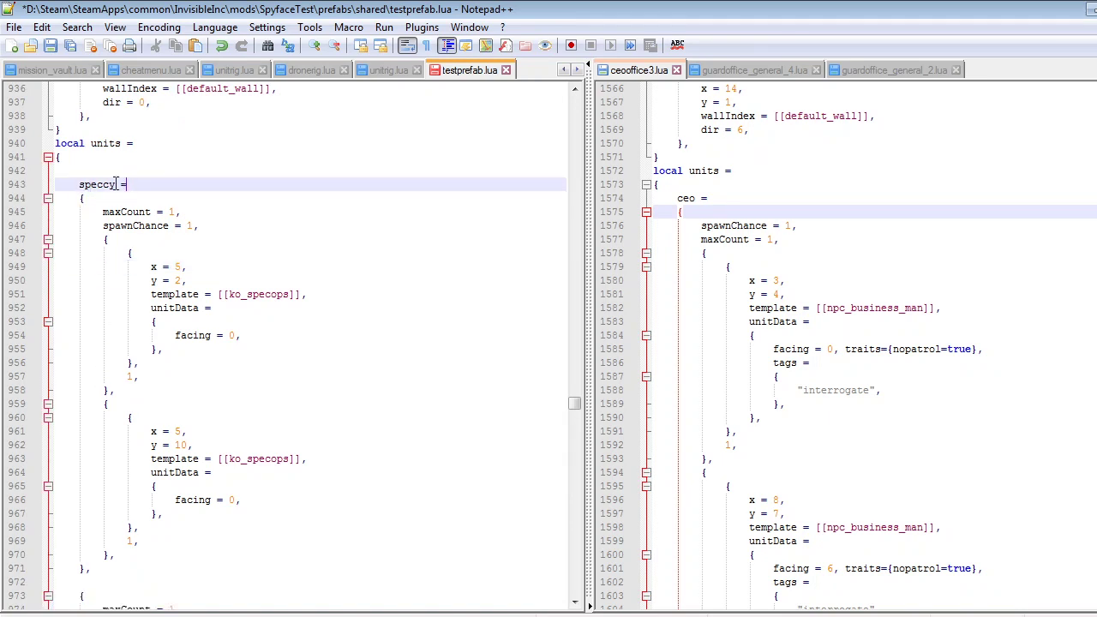
scroll(115, 183, down, 4)
key(ctrl+s)
Review the structure of the ko_specops and scientist spawn groups in the units table, including their maxCount and spawnChance lines
scroll(116, 309, down, 2)
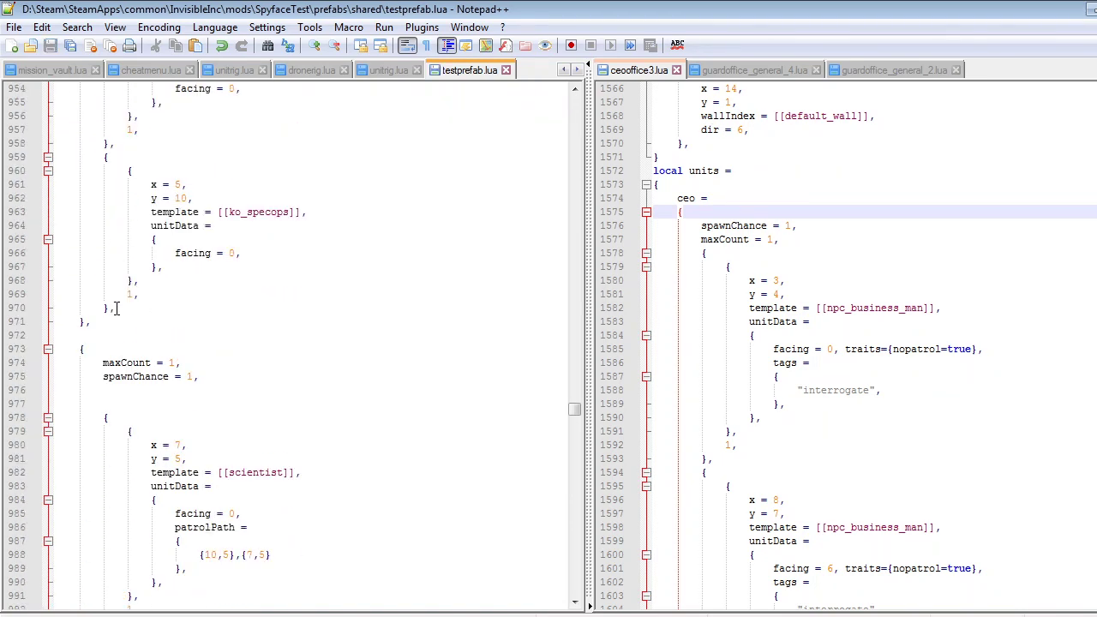
scroll(88, 311, down, 3)
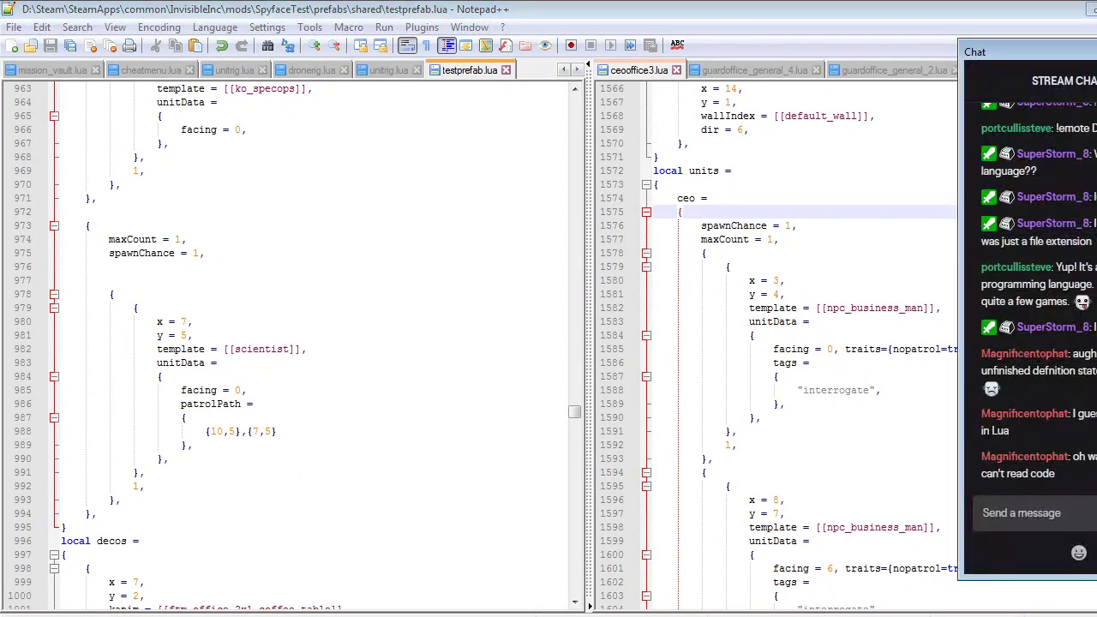
click(373, 336)
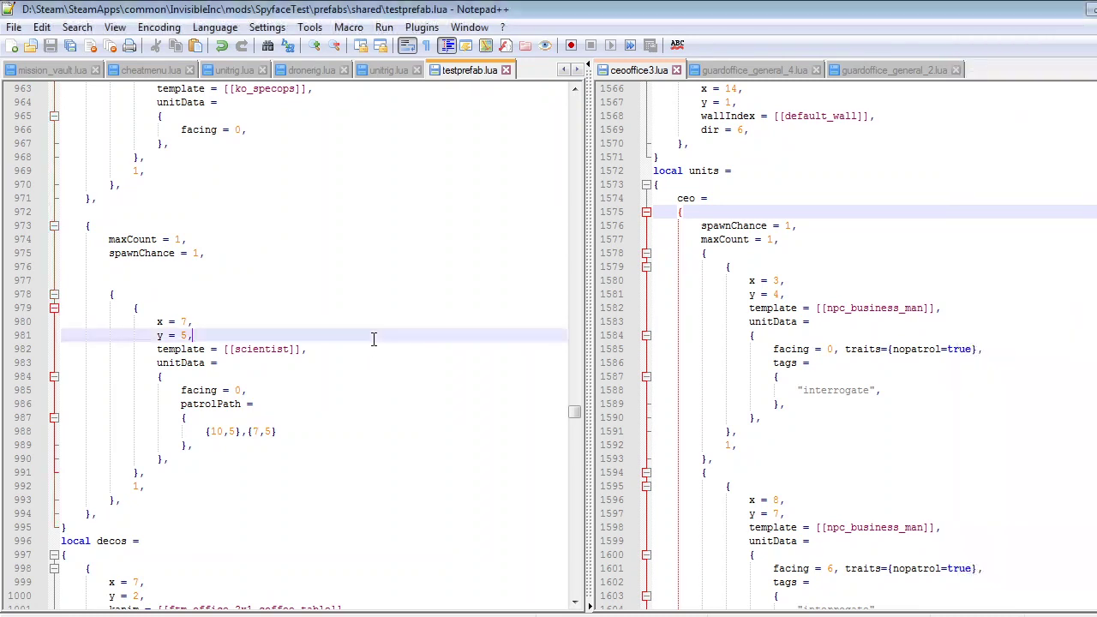
scroll(241, 392, up, 6)
click(239, 380)
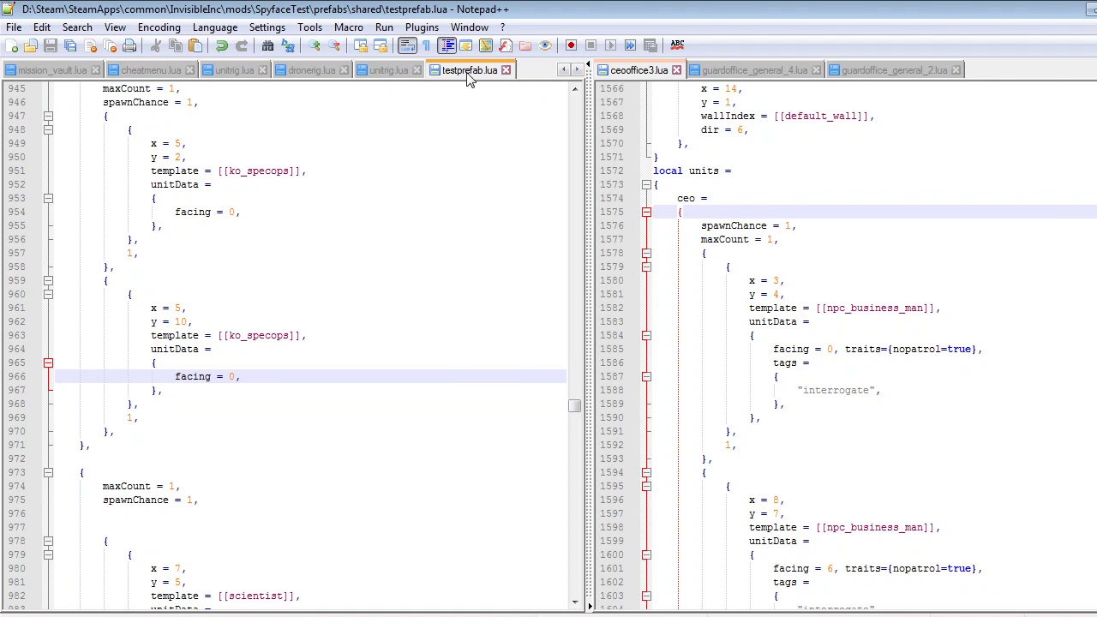
click(302, 335)
scroll(337, 321, up, 2)
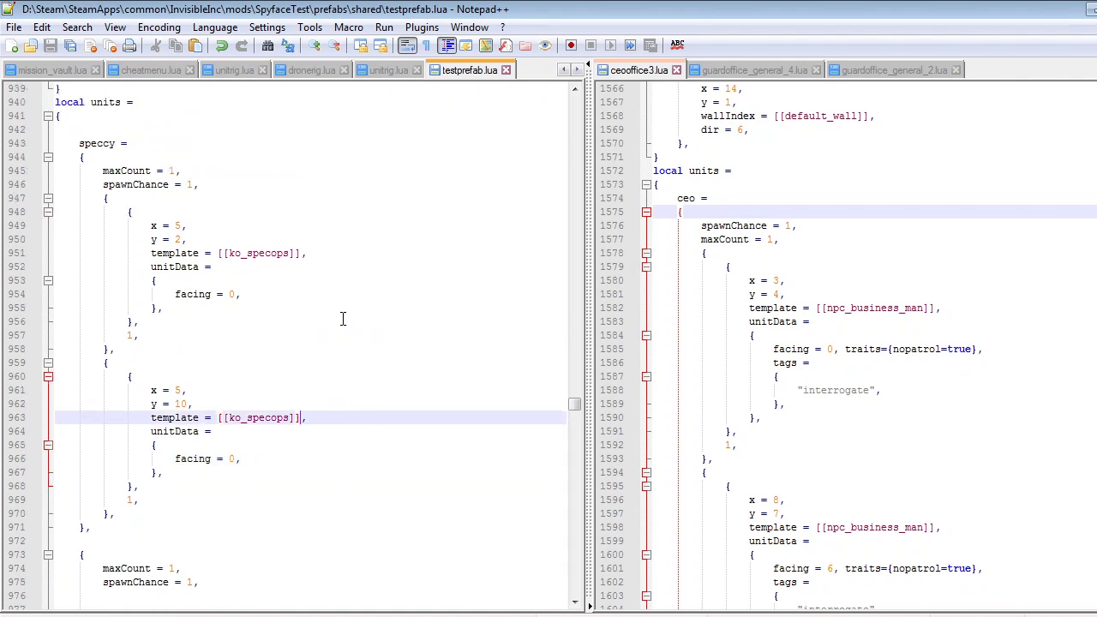
click(328, 334)
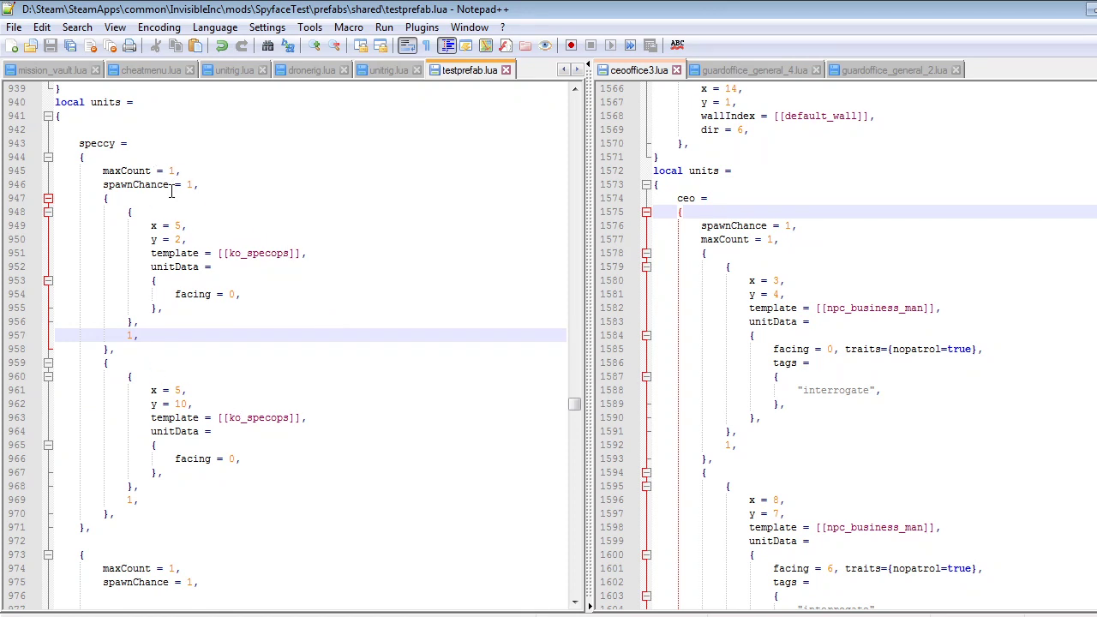
scroll(193, 275, down, 4)
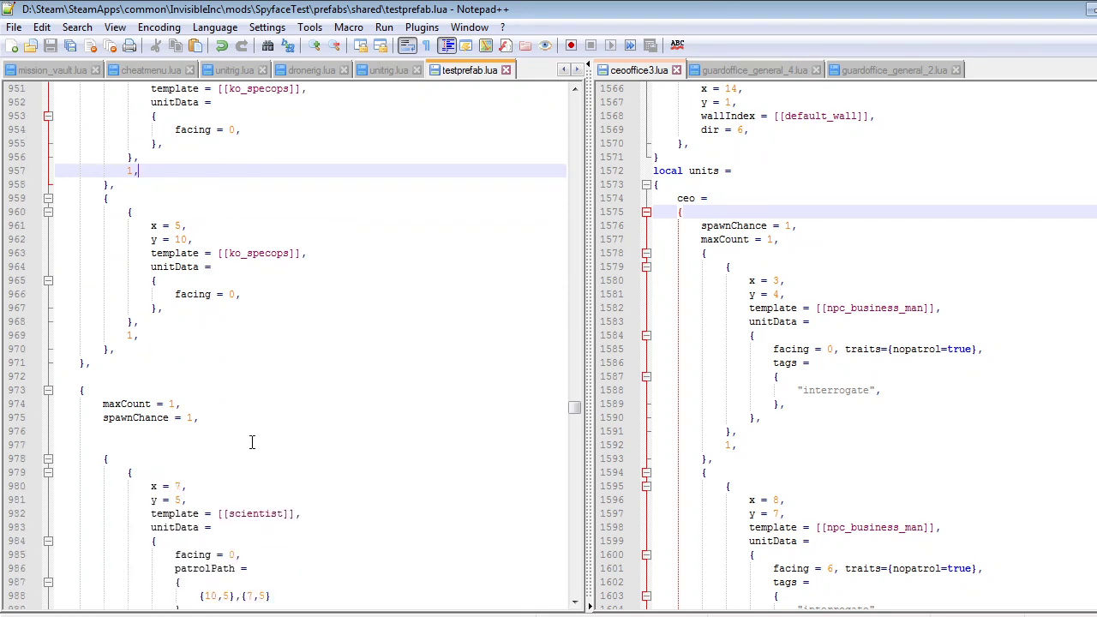
scroll(262, 431, down, 4)
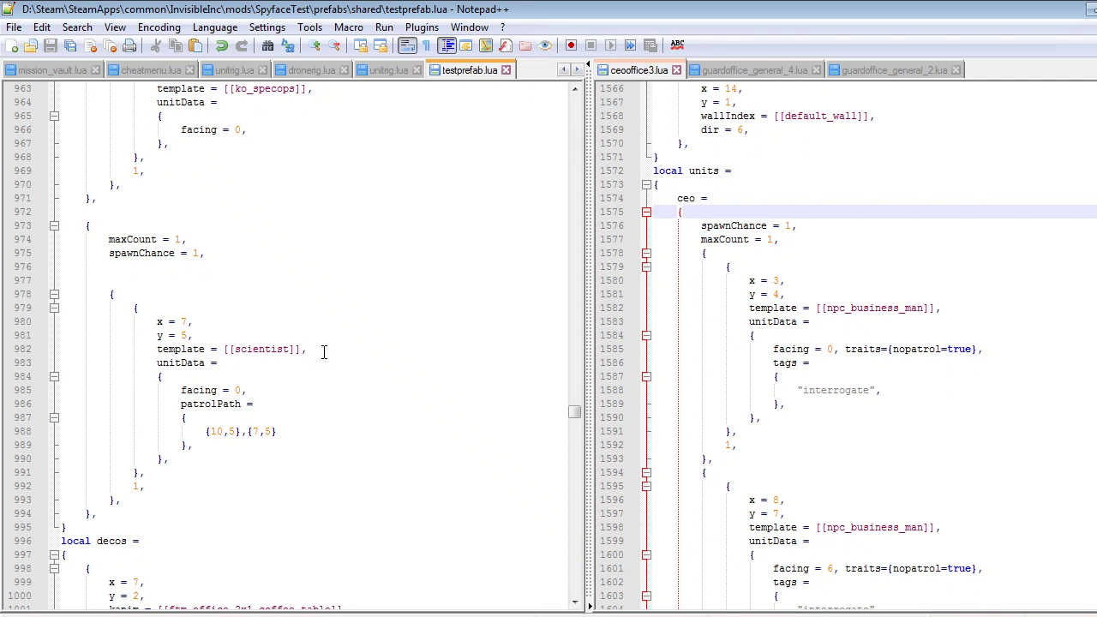
click(336, 324)
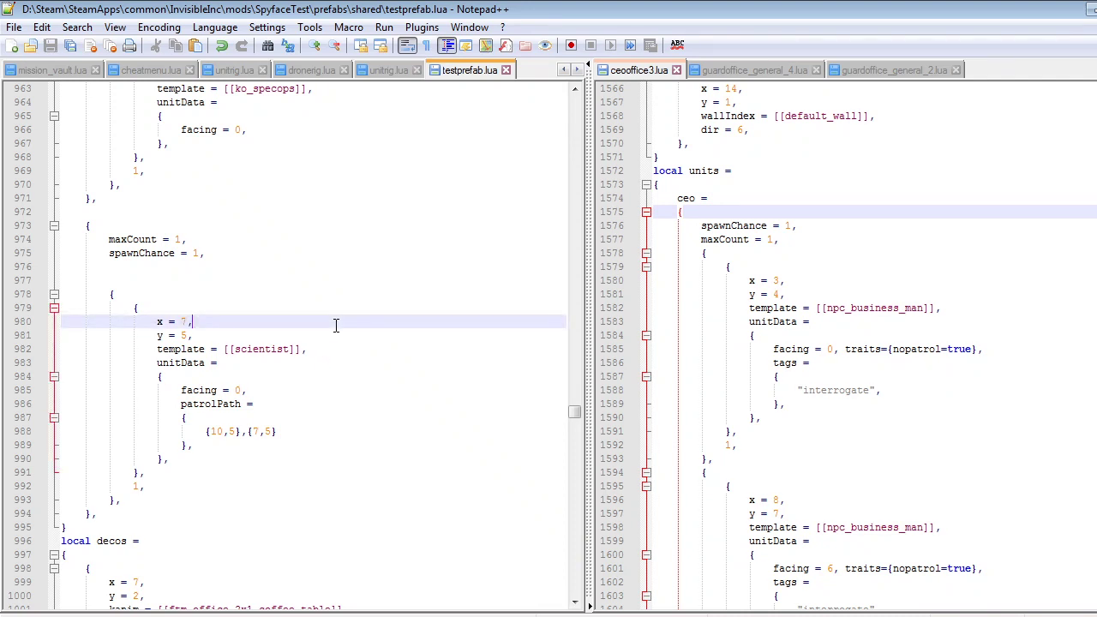
scroll(396, 368, up, 4)
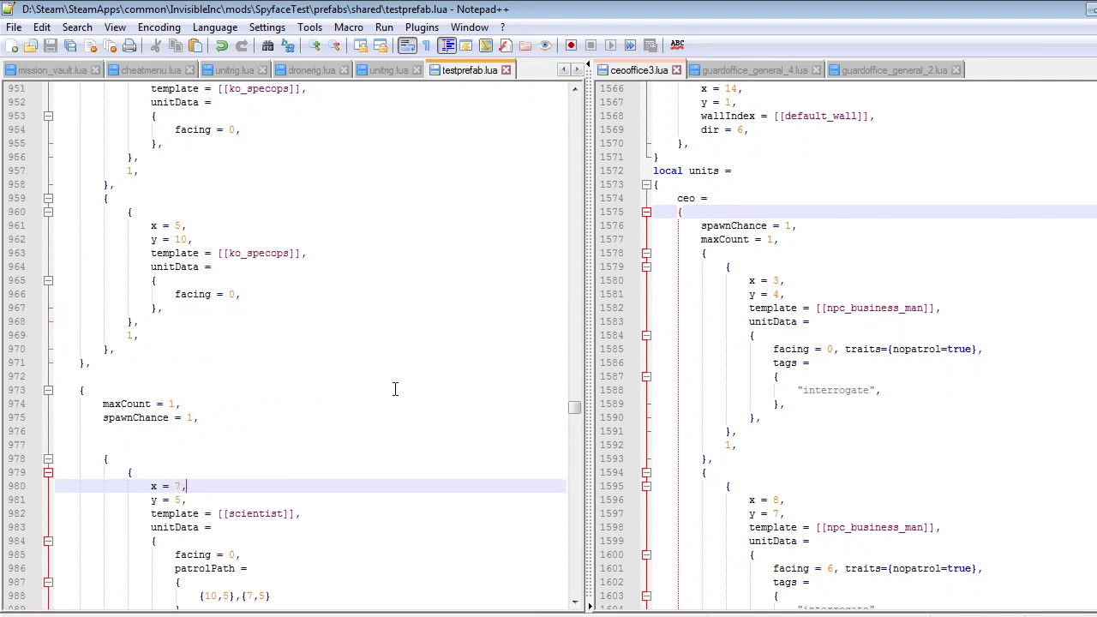
scroll(395, 384, up, 2)
scroll(389, 371, up, 3)
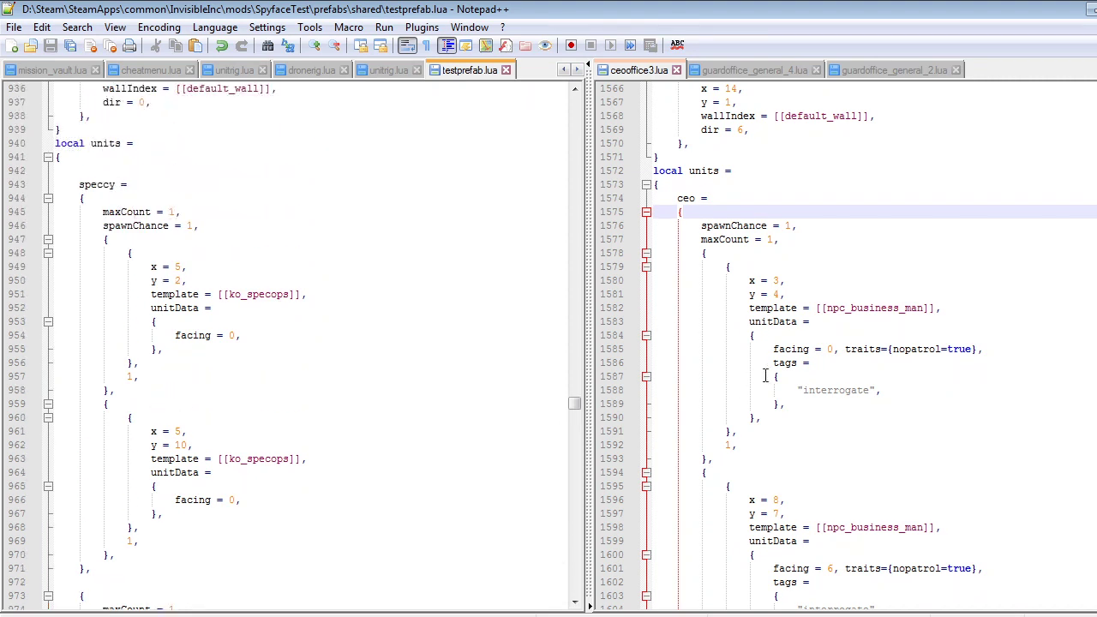
Copy 'traits={nopatrol=true}' from ceooffice3.lua onto the facing line of the first ko_specops entry, ending it with a comma
drag(845, 350, 980, 349)
key(ctrl+c)
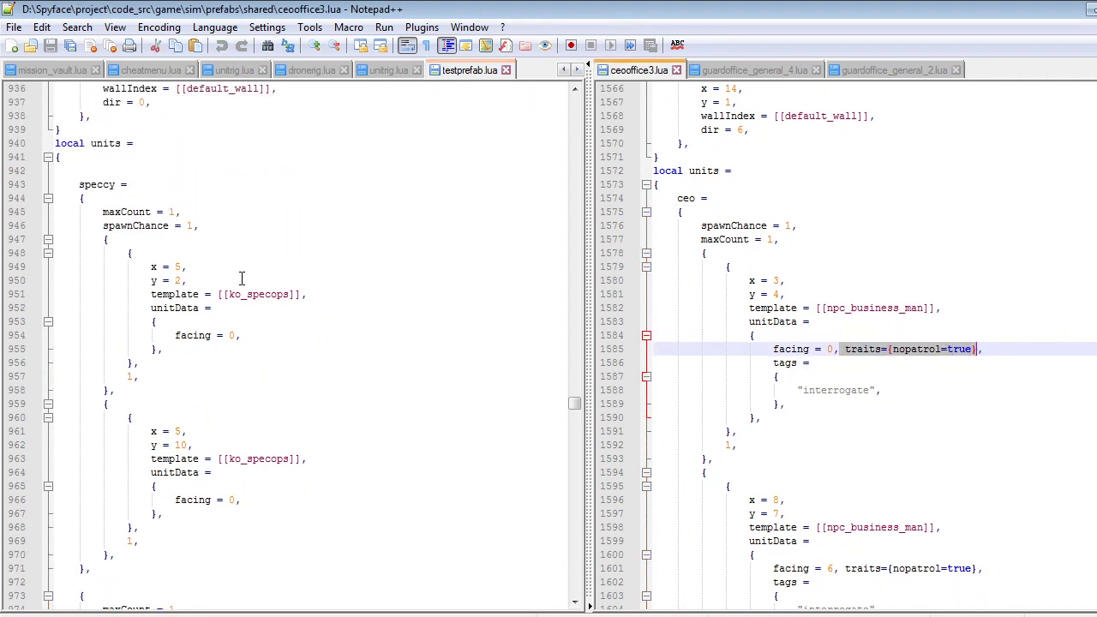
click(283, 338)
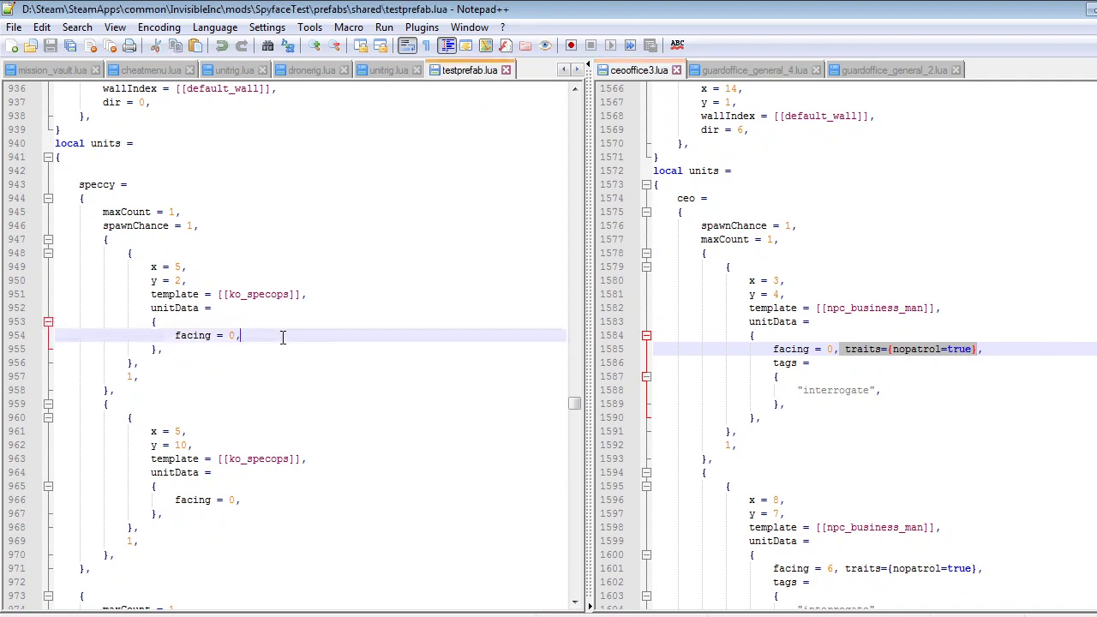
key(ctrl+v)
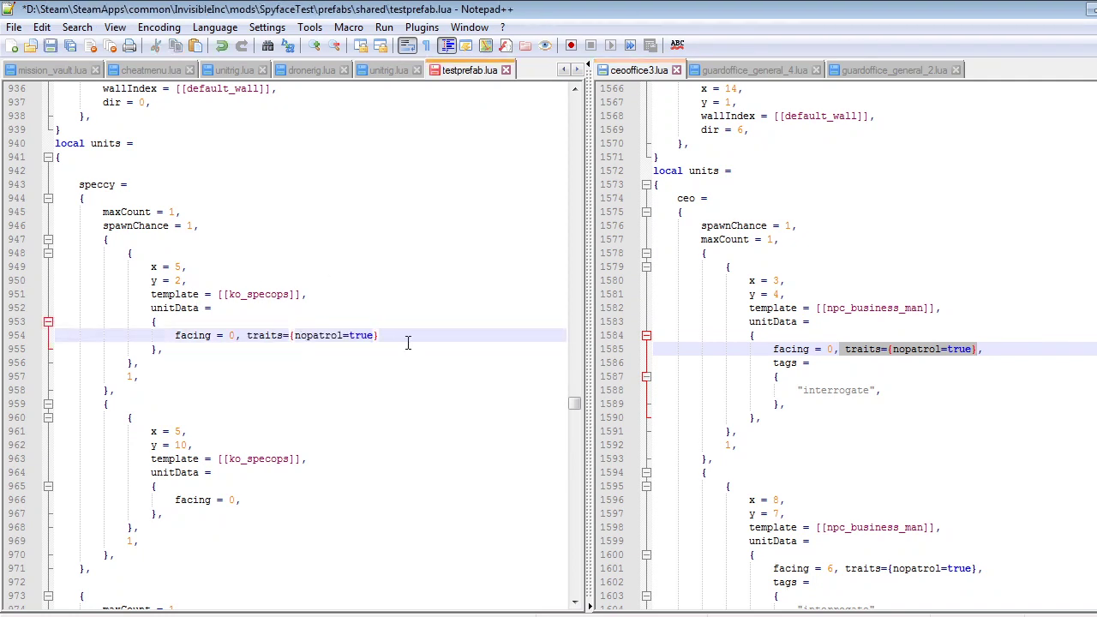
text(,)
Add 'traits={nopatrol=true},' to the facing line of the second ko_specops entry and save testprefab.lua
click(262, 501)
key(ctrl+v)
text(,)
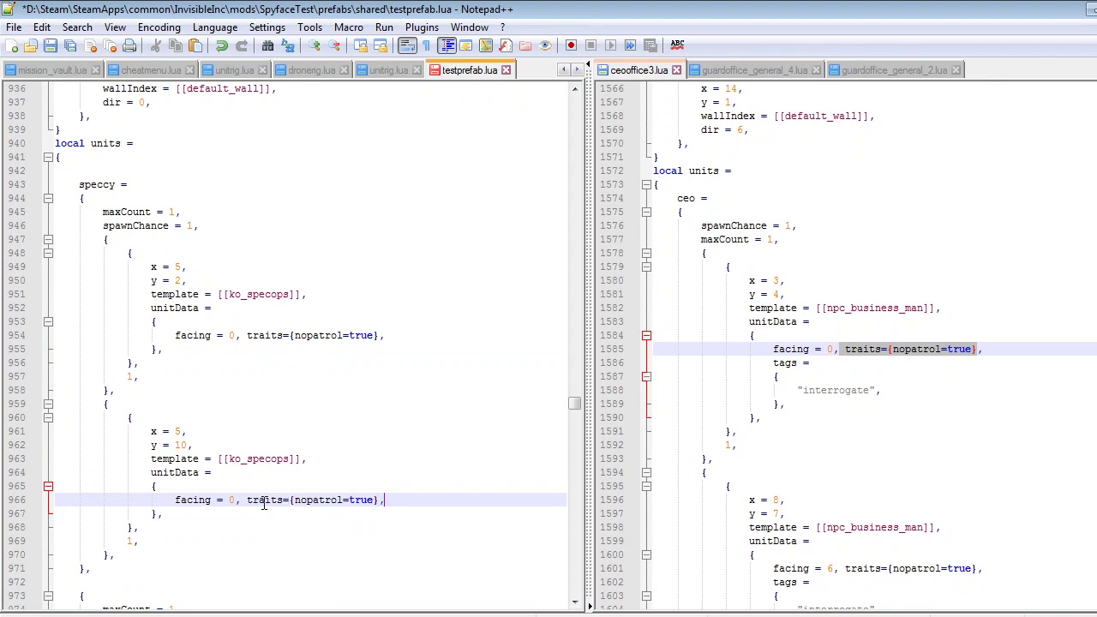
click(377, 337)
click(295, 448)
key(ctrl+s)
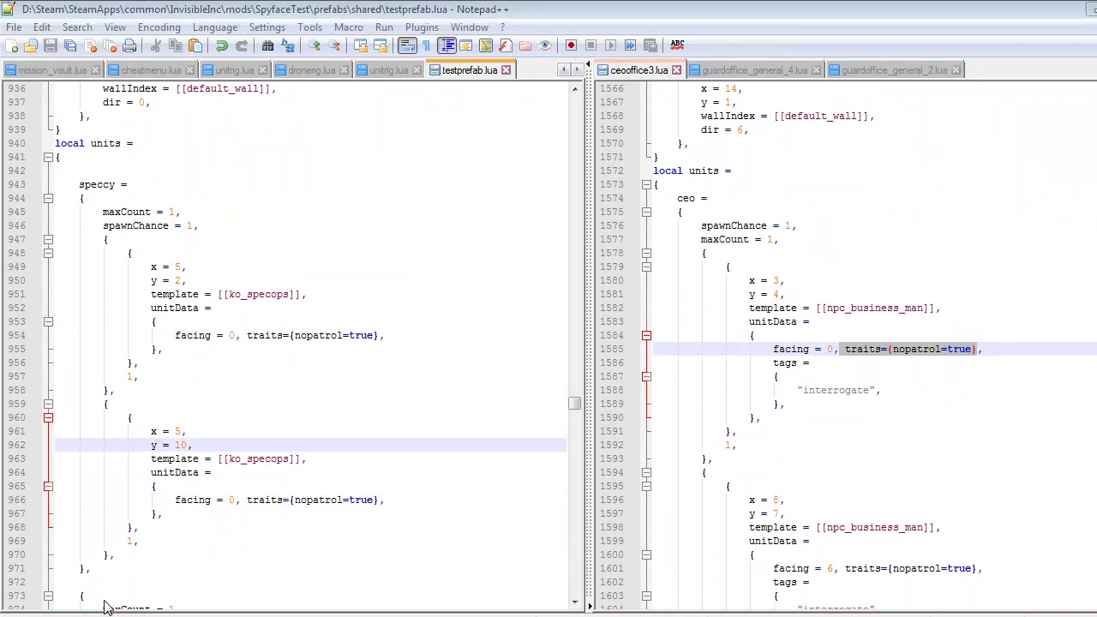
Switch to the file explorer and go up to the SpyfaceTest mod folder
key(ctrl+o)
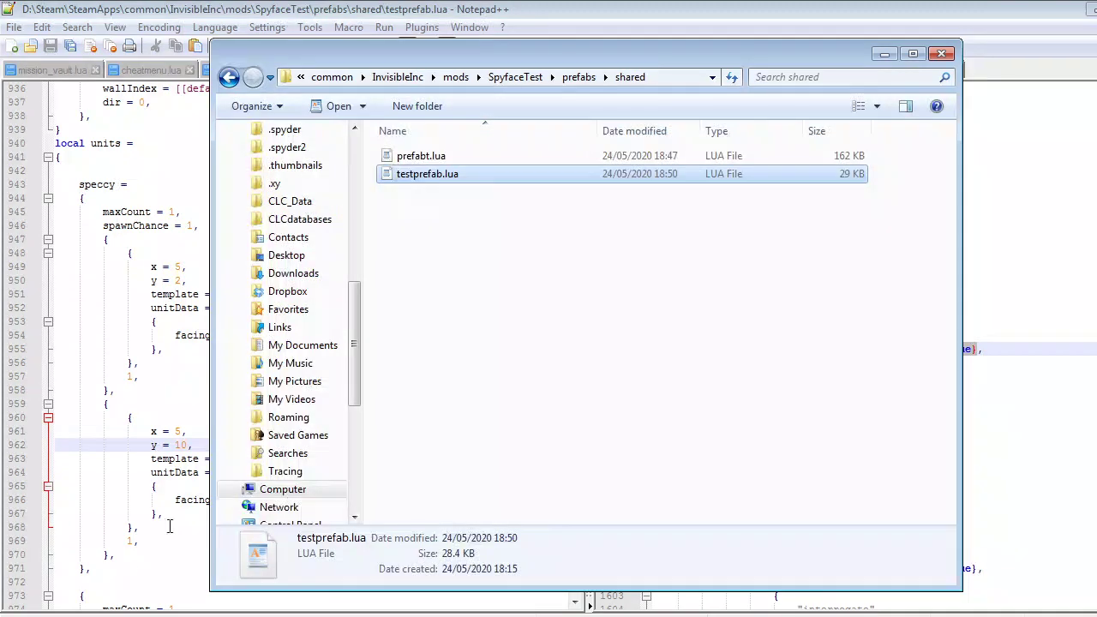
click(515, 78)
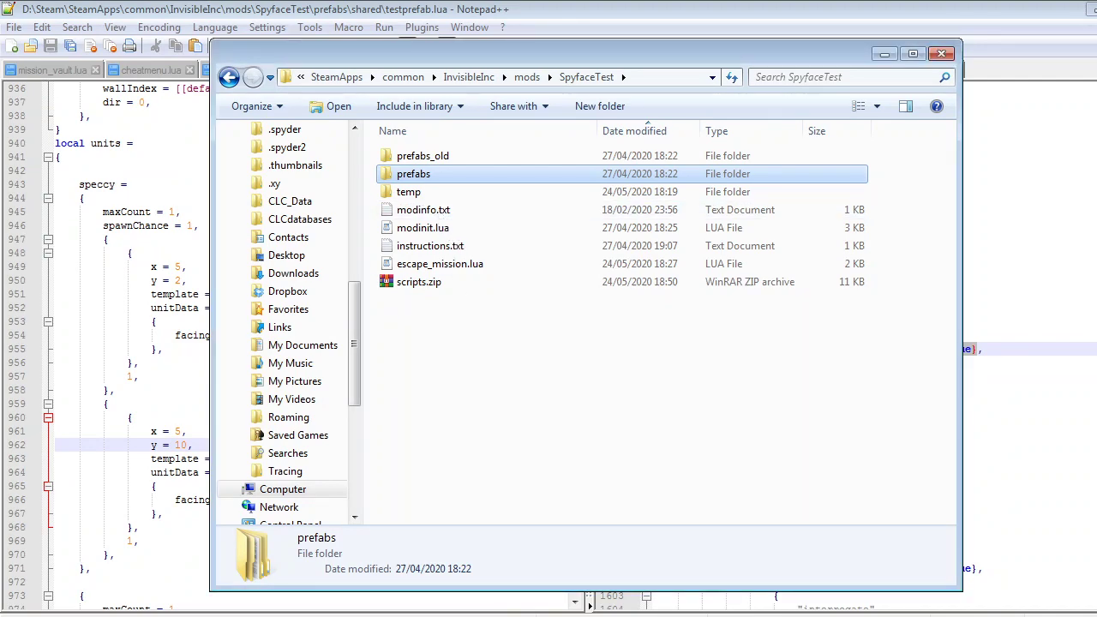
Switch to Invisible, Inc. and continue the saved campaign from the game's main menu
click(520, 616)
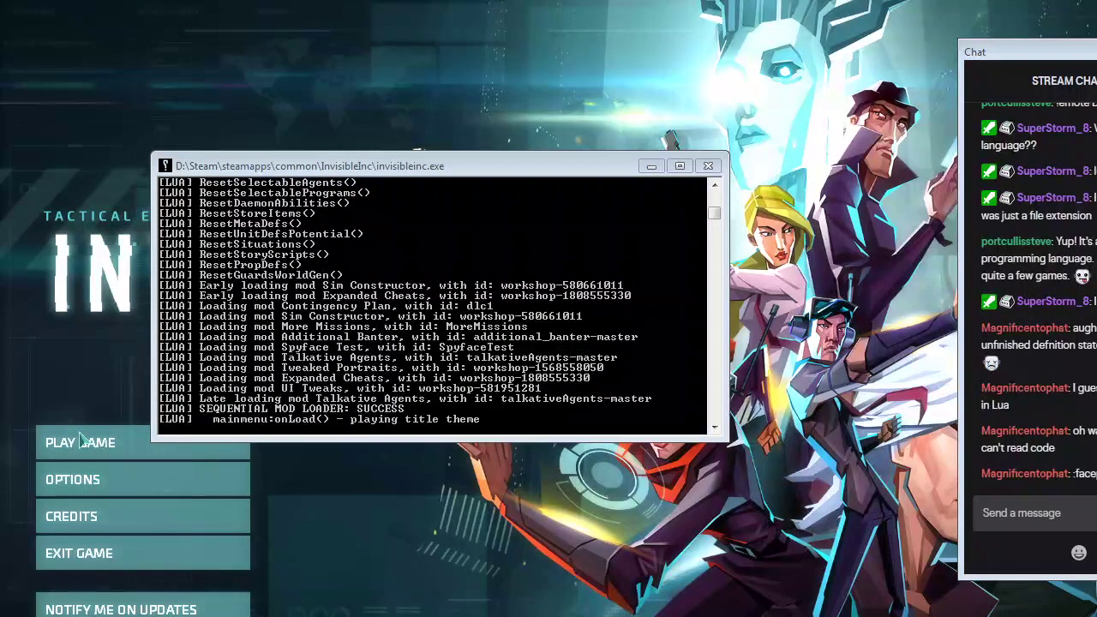
click(82, 441)
click(577, 283)
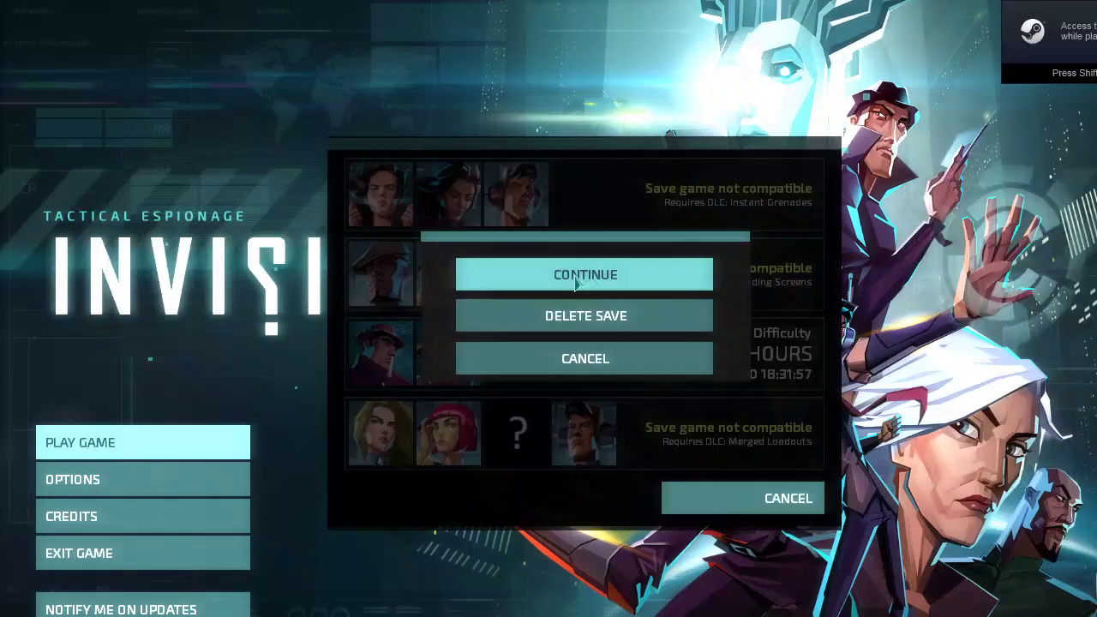
click(577, 281)
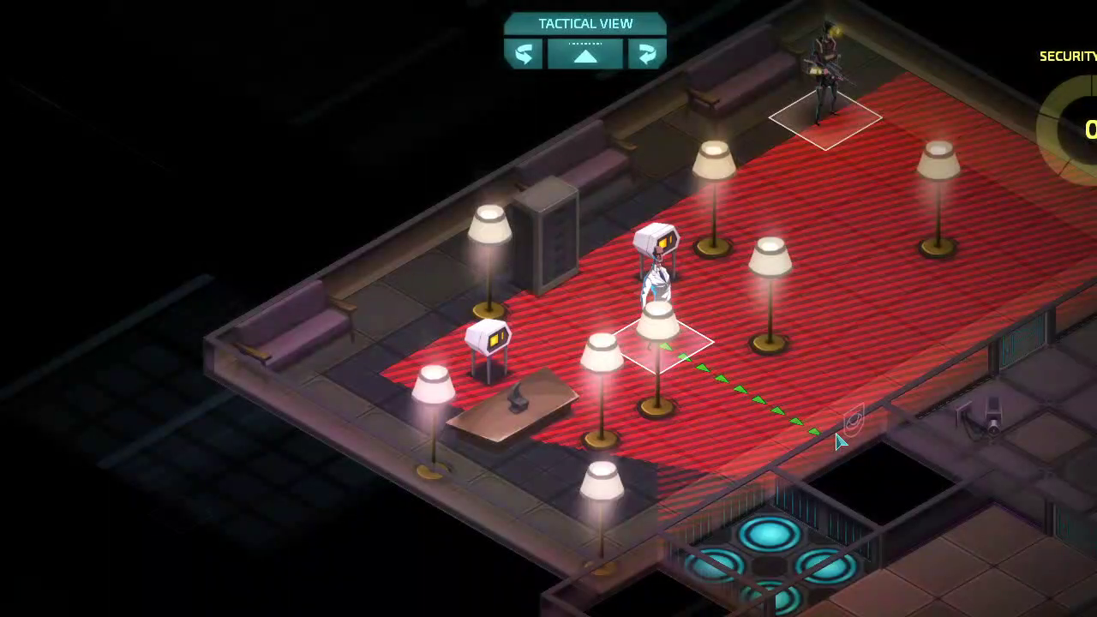
Inspect the spec ops guard and scientist in the test prefab room, comparing their placement with testPrefab.xml in Spyface
key(e)
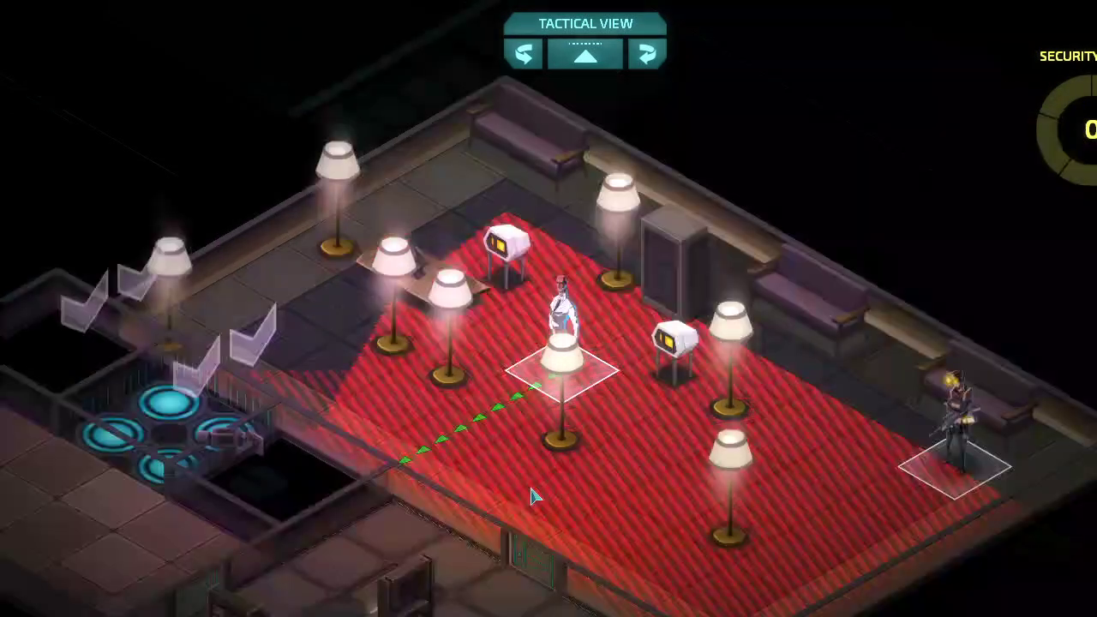
scroll(528, 446, down, 3)
key(a)
key(d)
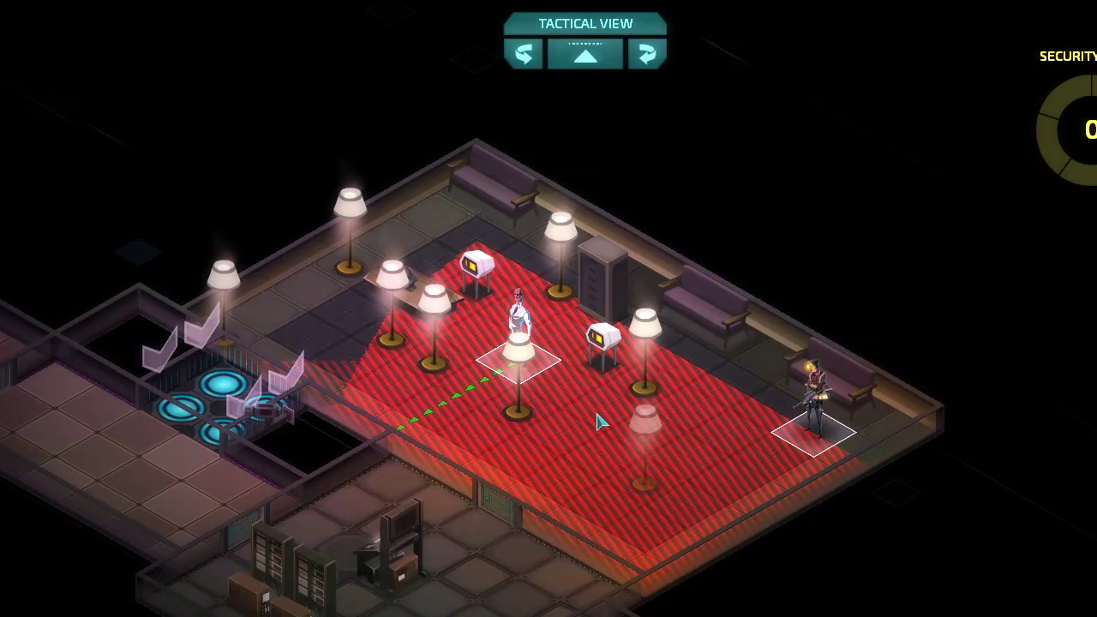
key(alt+Tab)
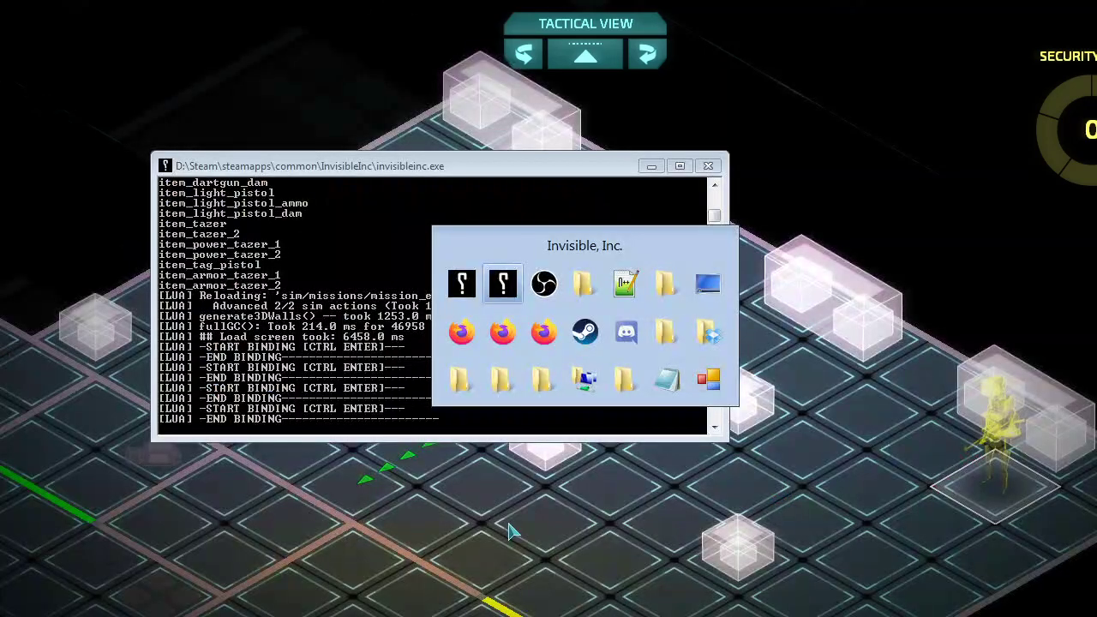
key(alt+Tab)
key(alt+Tab)
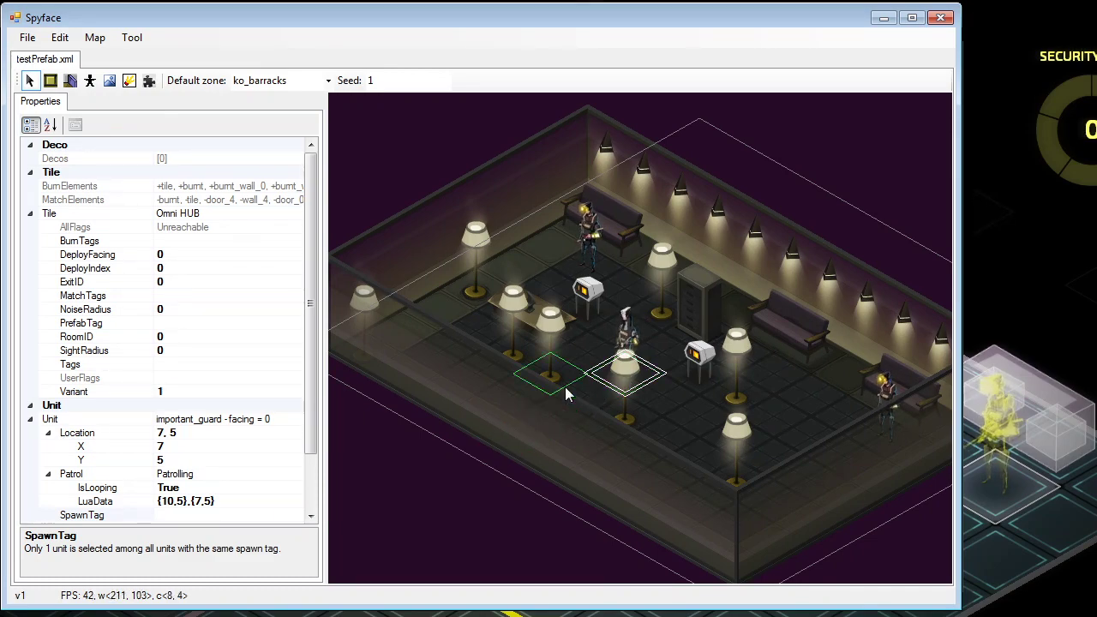
click(1080, 289)
scroll(855, 356, down, 5)
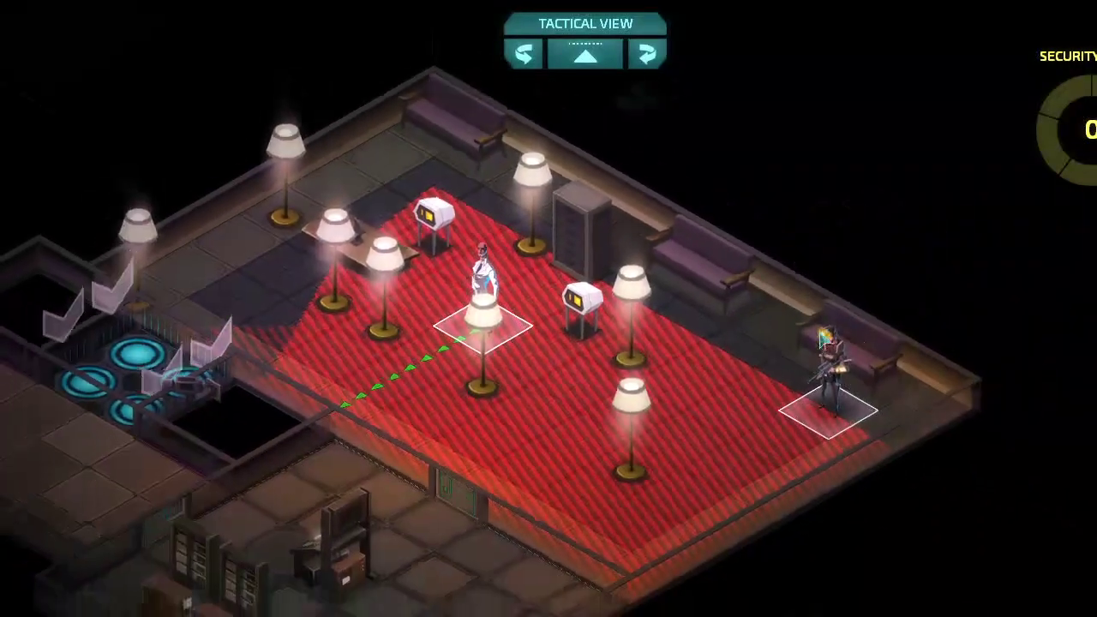
scroll(825, 335, down, 3)
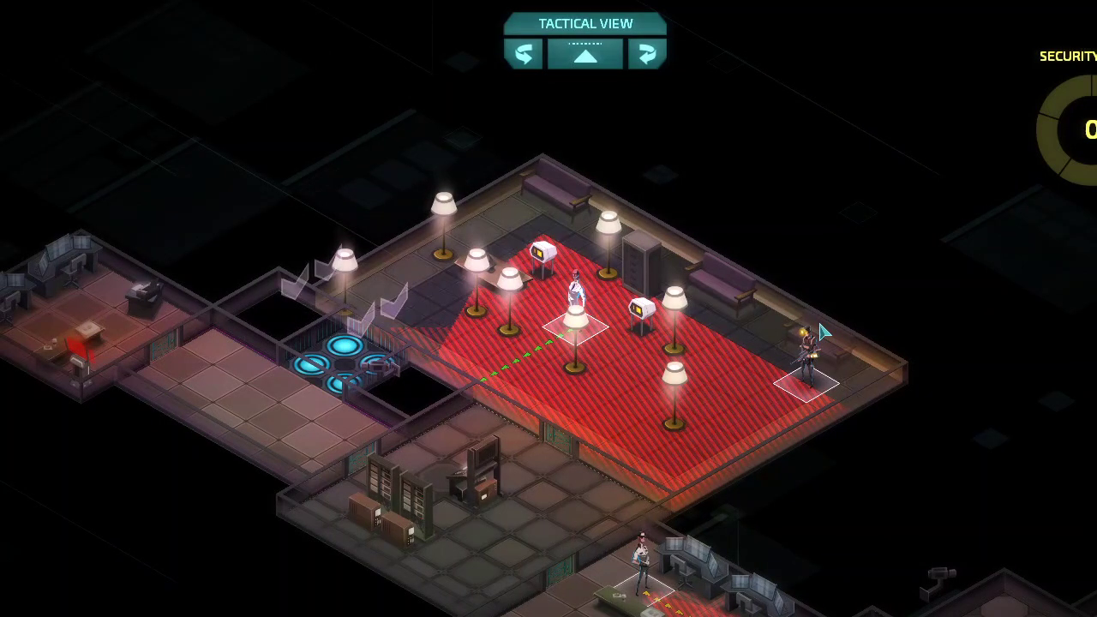
Regenerate the level with the Other Tools debug command and skip Central's opening dialogue
key(grave)
click(84, 422)
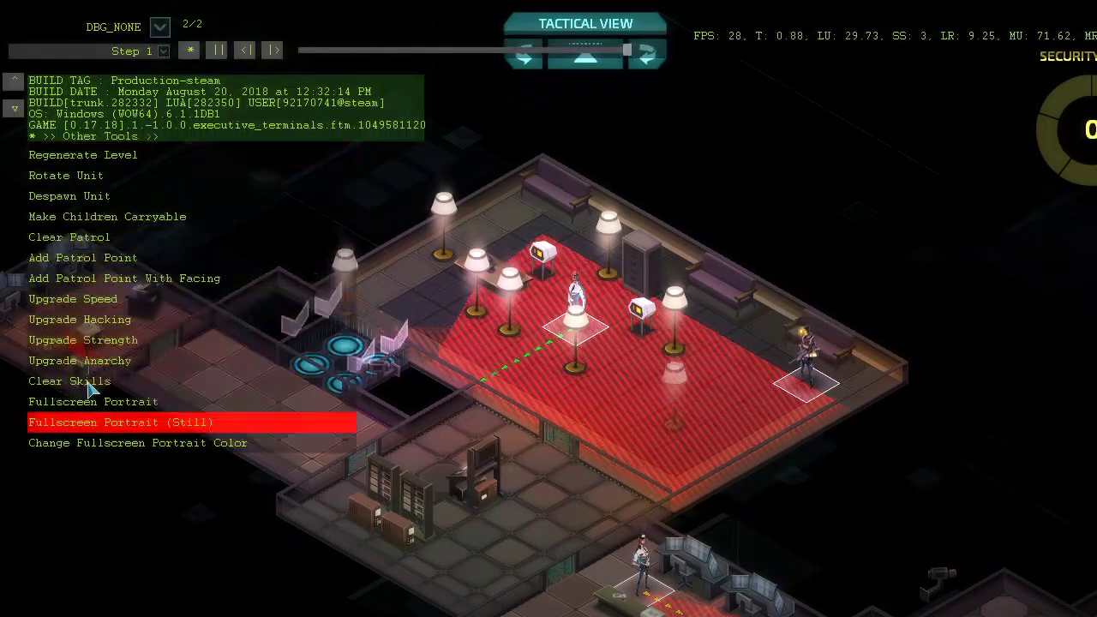
click(76, 156)
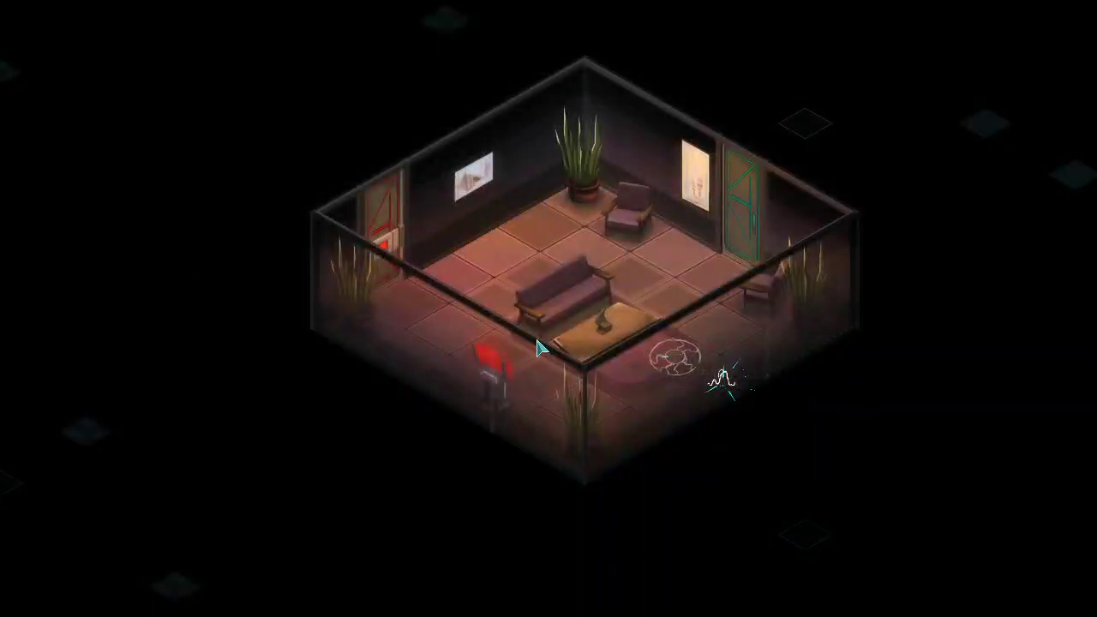
key(Escape)
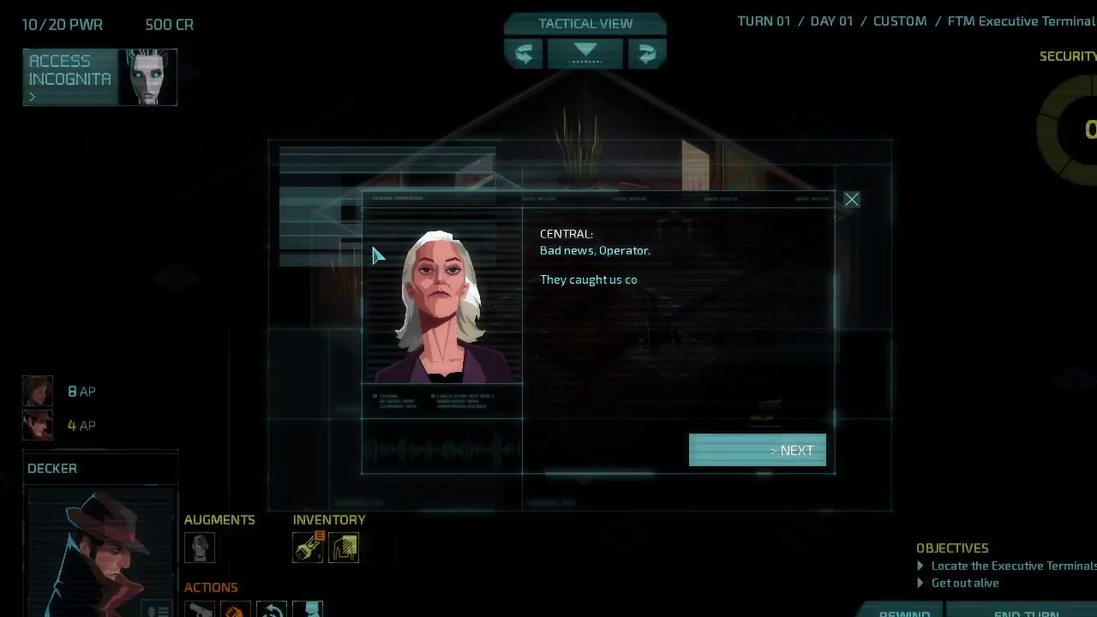
key(Escape)
Reveal the whole regenerated level with the Reveal All debug command
key(grave)
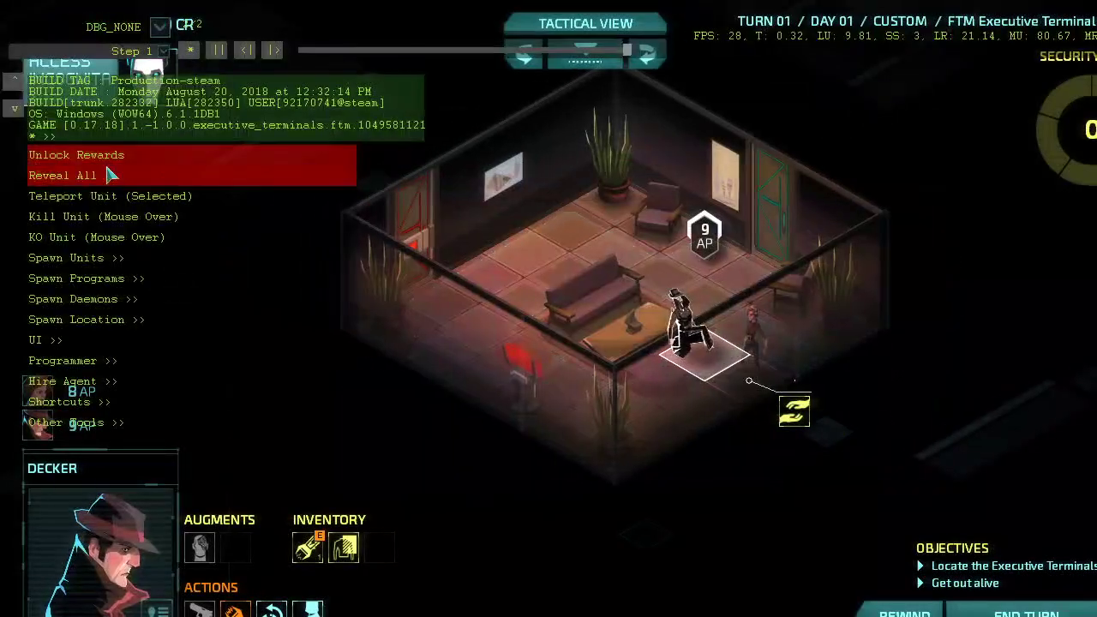
click(108, 177)
scroll(546, 286, down, 3)
scroll(546, 293, down, 2)
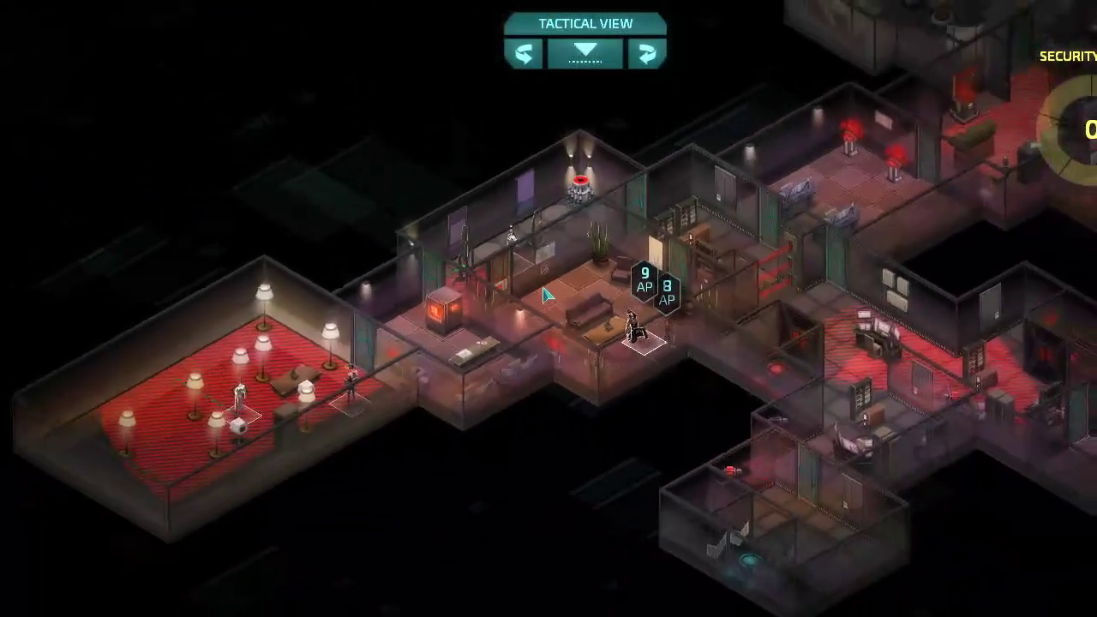
Examine the test prefab room in the regenerated level and check the spec ops guard's spawn position and traits
key(q)
key(a)
key(w)
scroll(698, 299, up, 4)
key(q)
key(q)
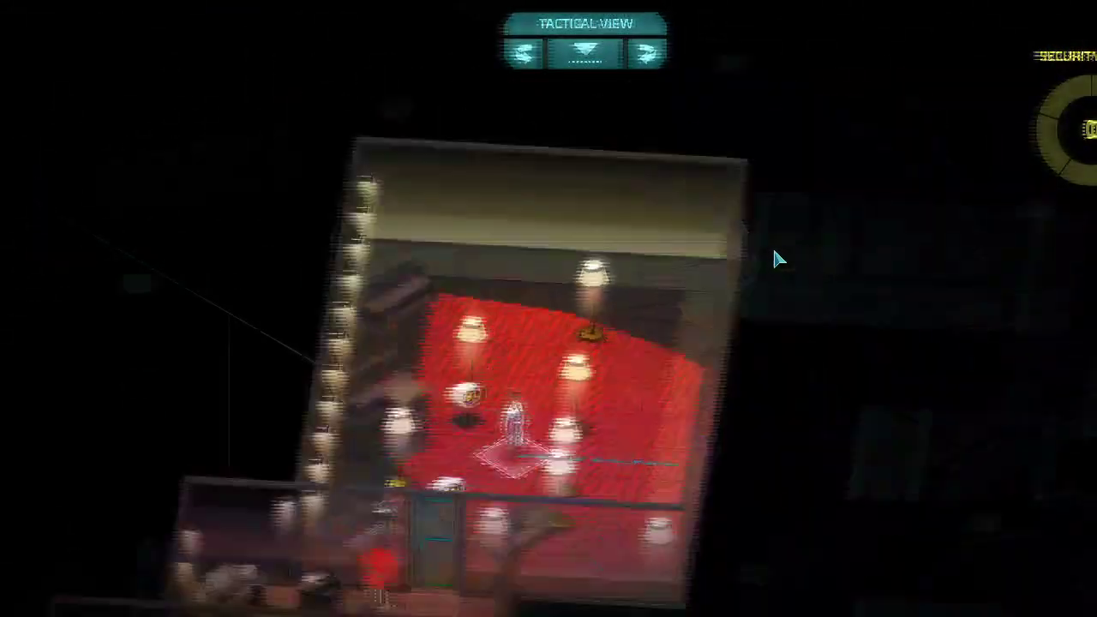
key(a)
key(w)
scroll(529, 274, up, 3)
mouse_move(403, 182)
scroll(408, 186, down, 2)
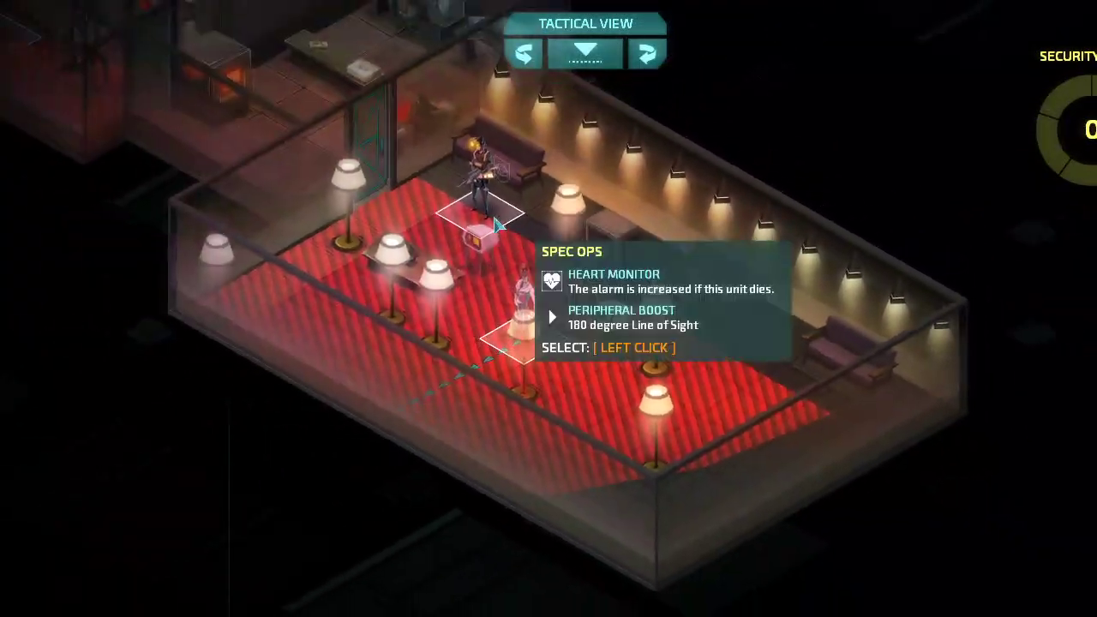
Examine the test prefab room from several rotated angles, checking the scientist's patrol route and both units' traits against the adjoining rooms
key(w)
key(ctrl)
key(s)
scroll(562, 350, up, 1)
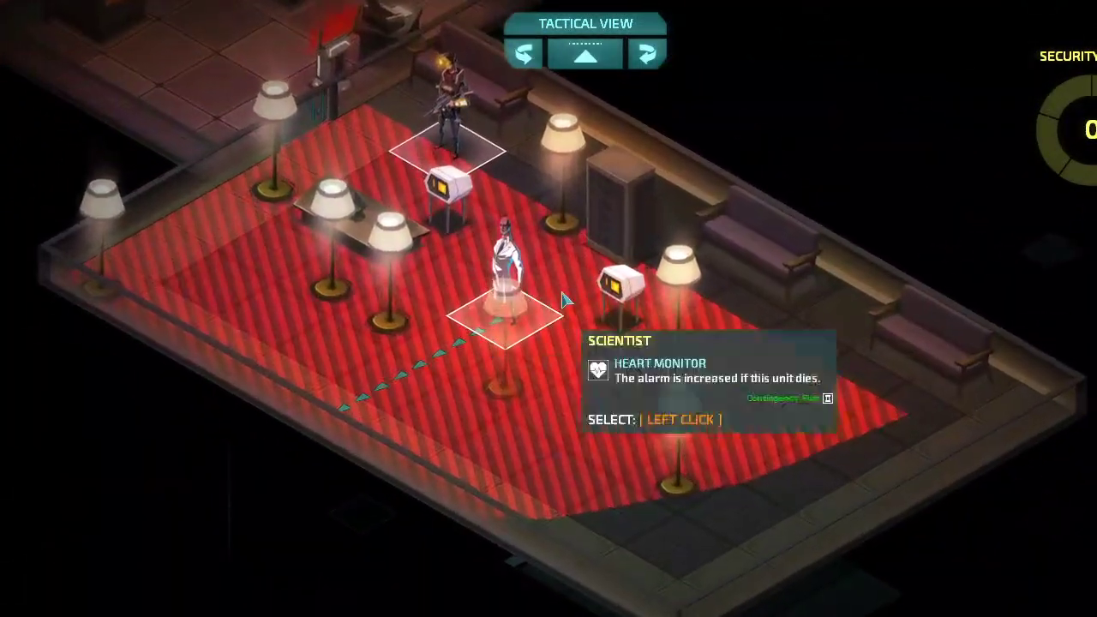
key(a)
key(w)
scroll(489, 417, down, 2)
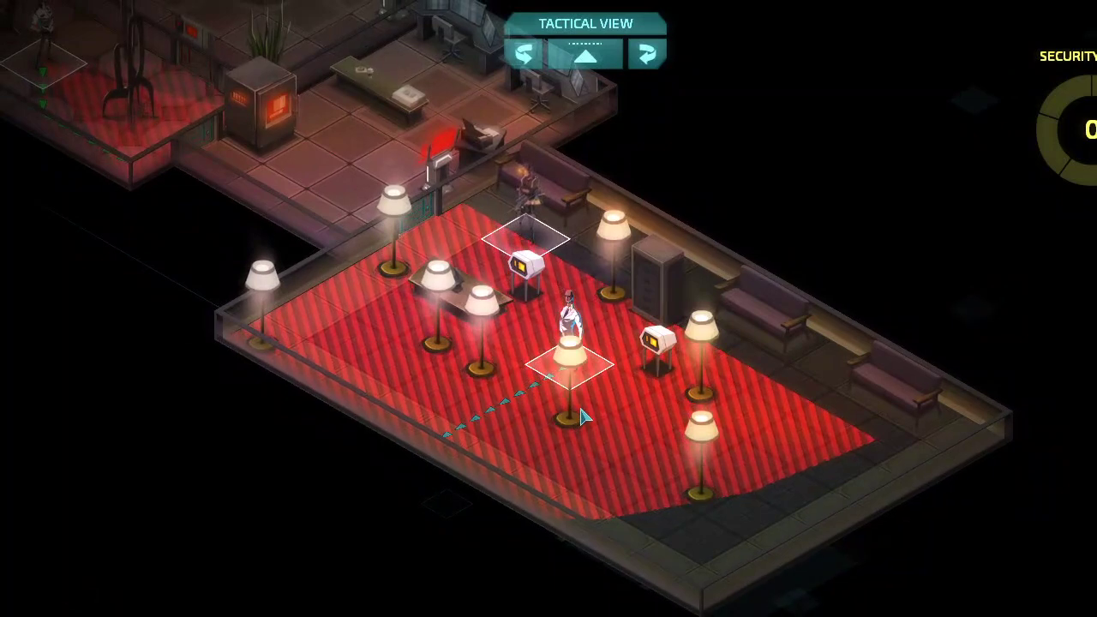
key(q)
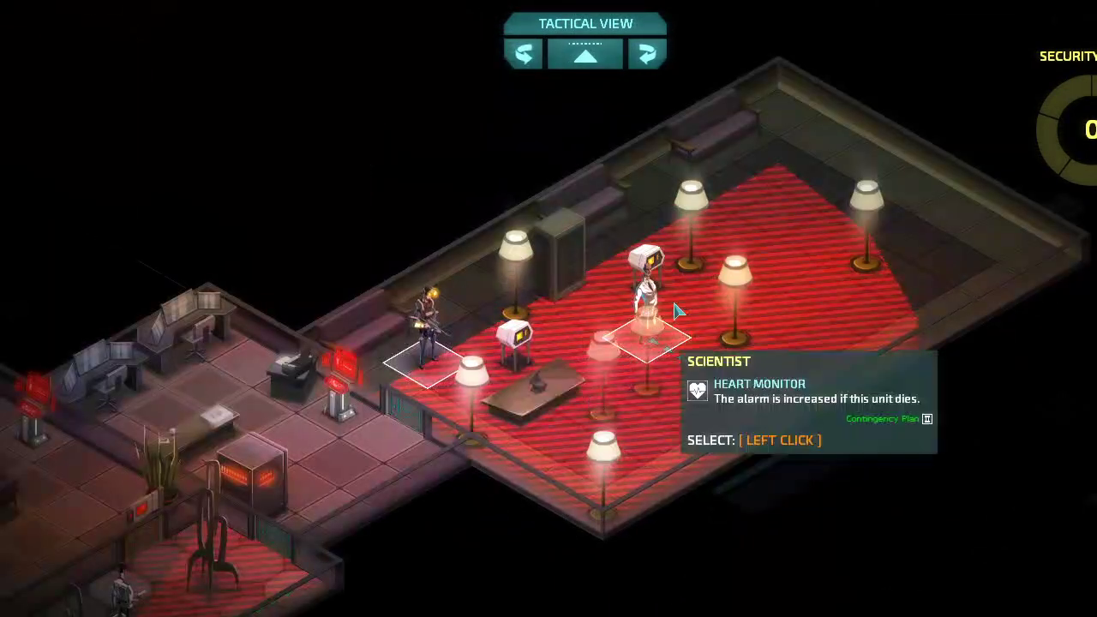
click(675, 312)
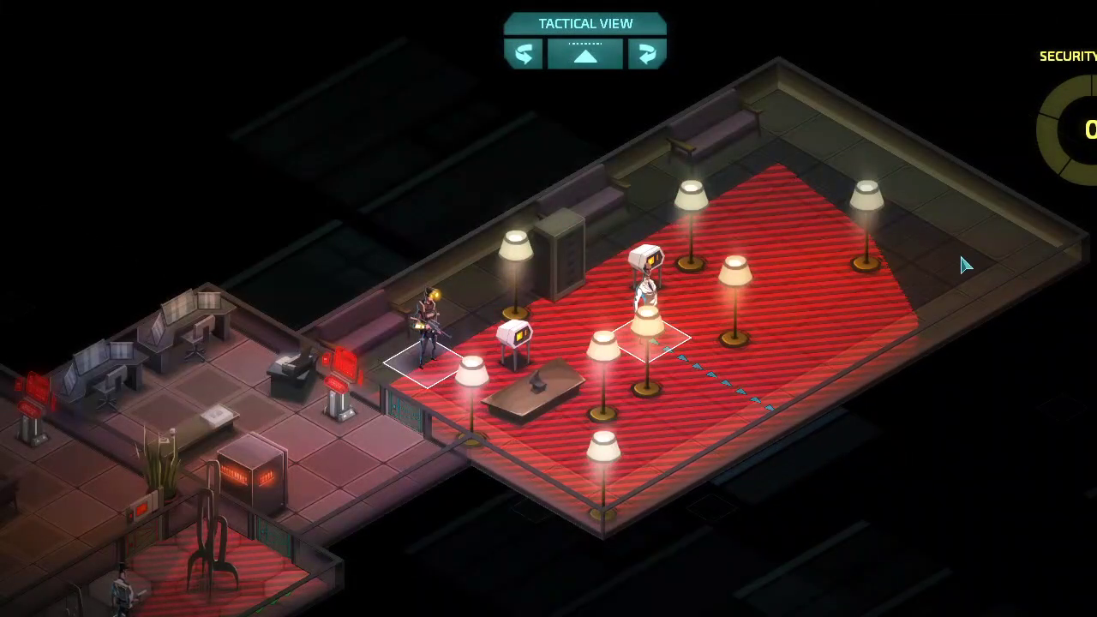
scroll(597, 381, down, 3)
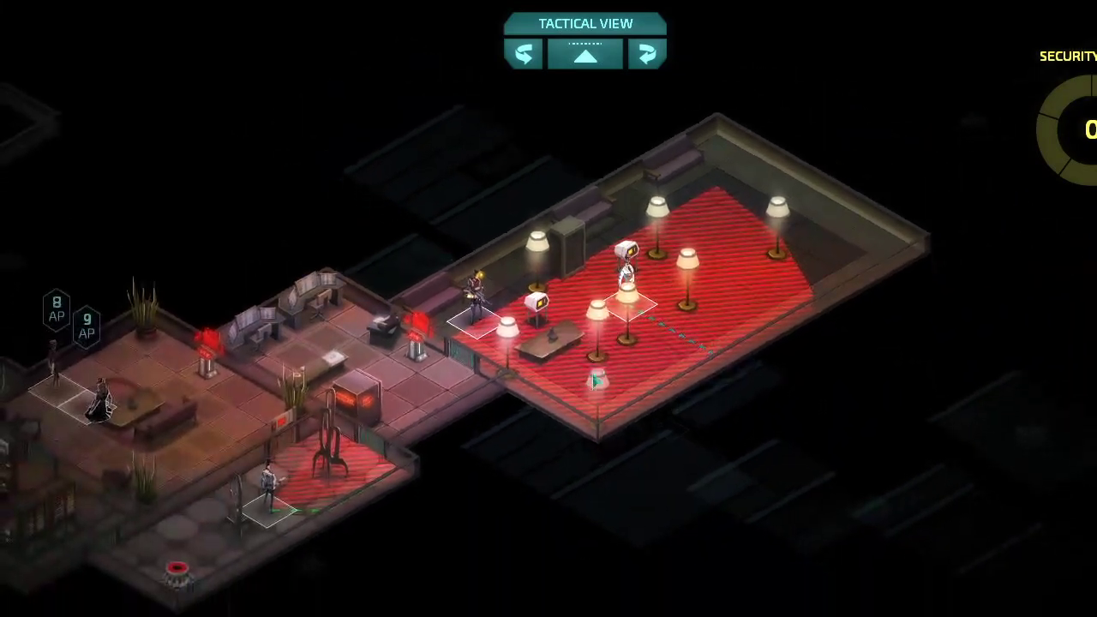
key(q)
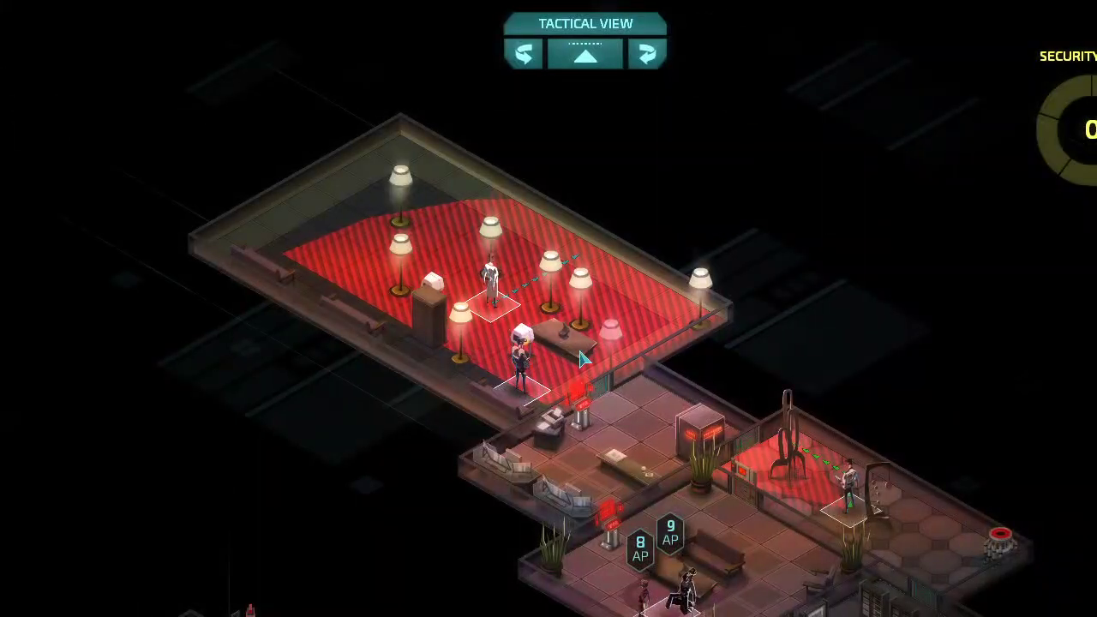
Save and exit the current mission, and quit Invisible, Inc. from its main menu
key(Escape)
click(594, 370)
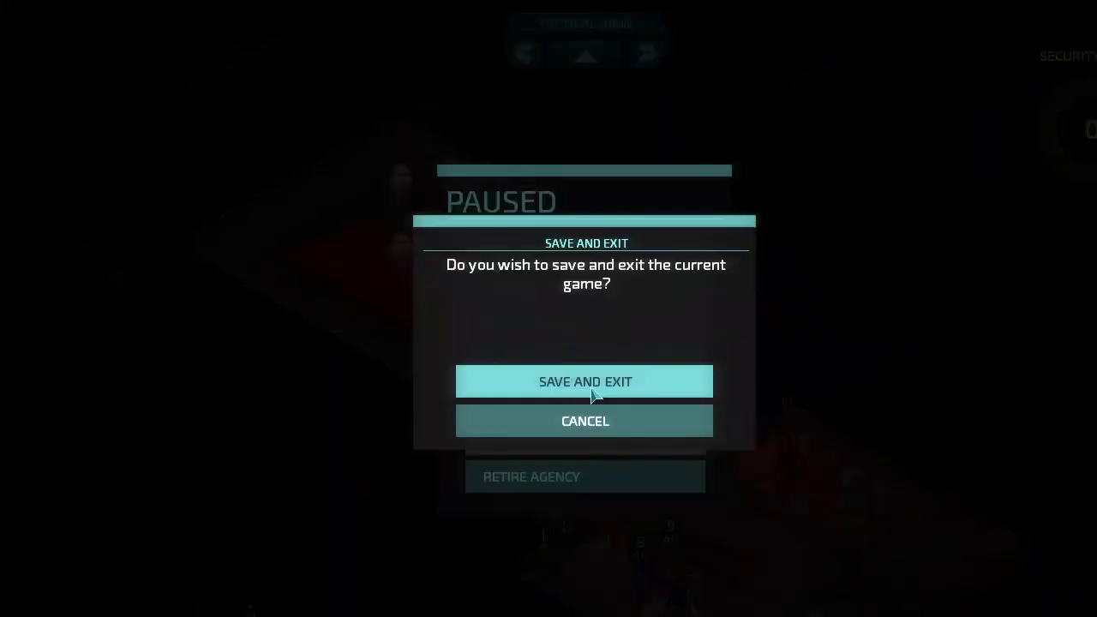
click(593, 384)
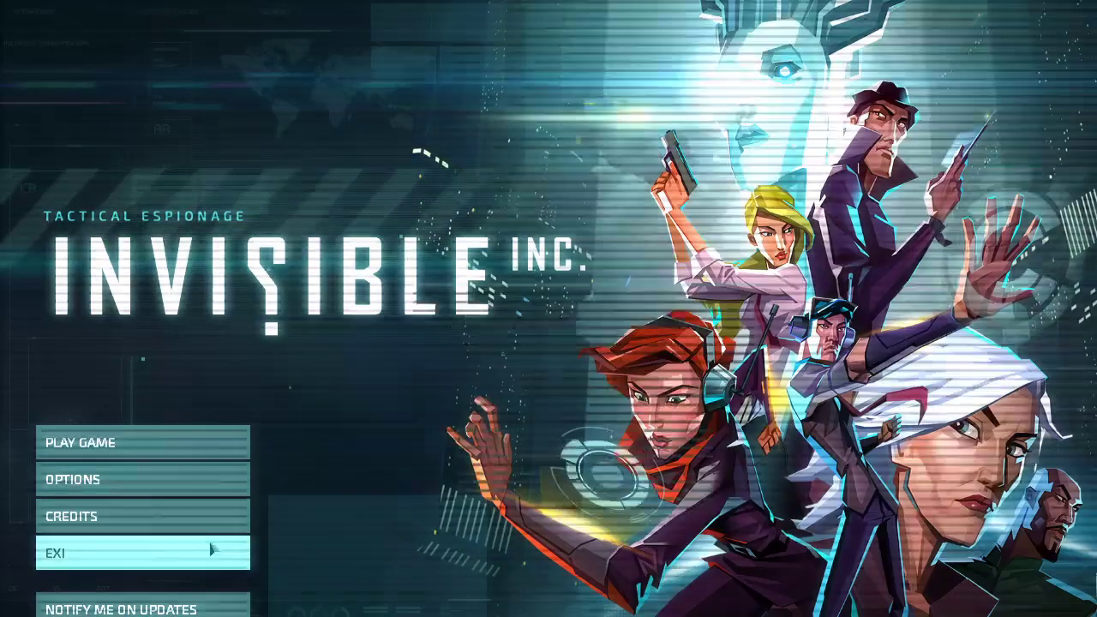
click(214, 553)
click(575, 379)
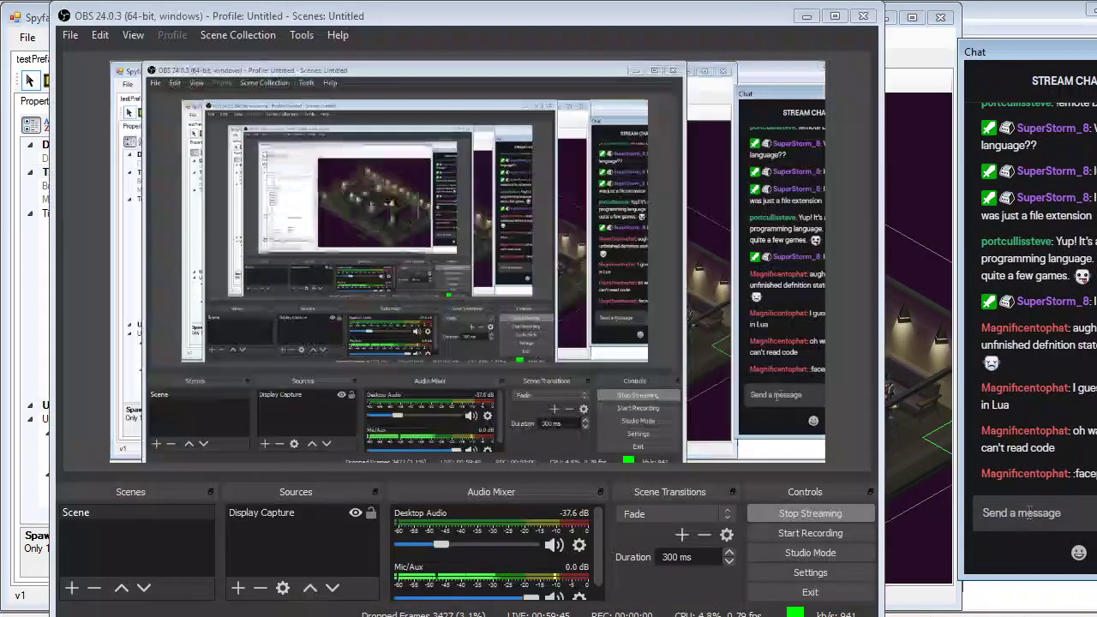
Move the OBS window clear of Spyface and view the whole testPrefab.xml room
click(1028, 513)
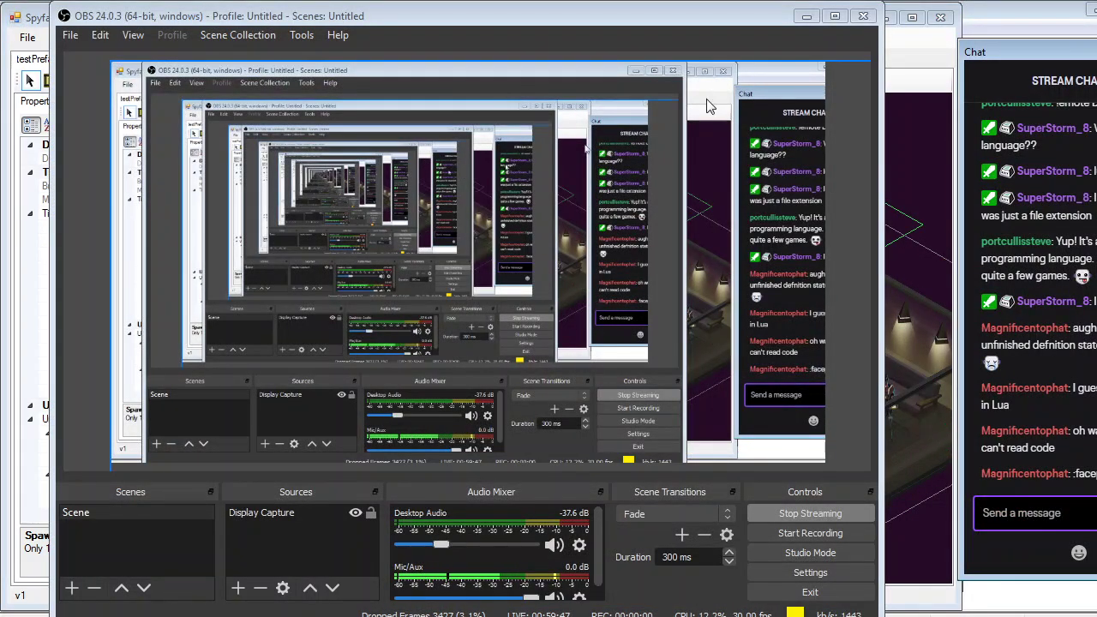
drag(716, 20, 683, 607)
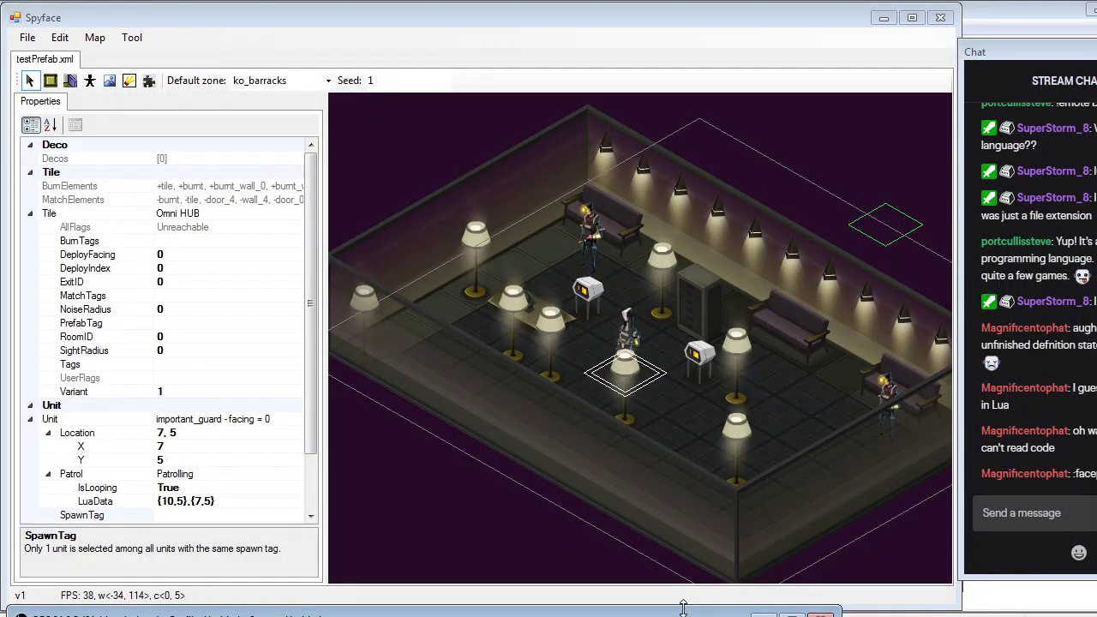
click(585, 247)
scroll(583, 246, down, 3)
scroll(597, 298, up, 2)
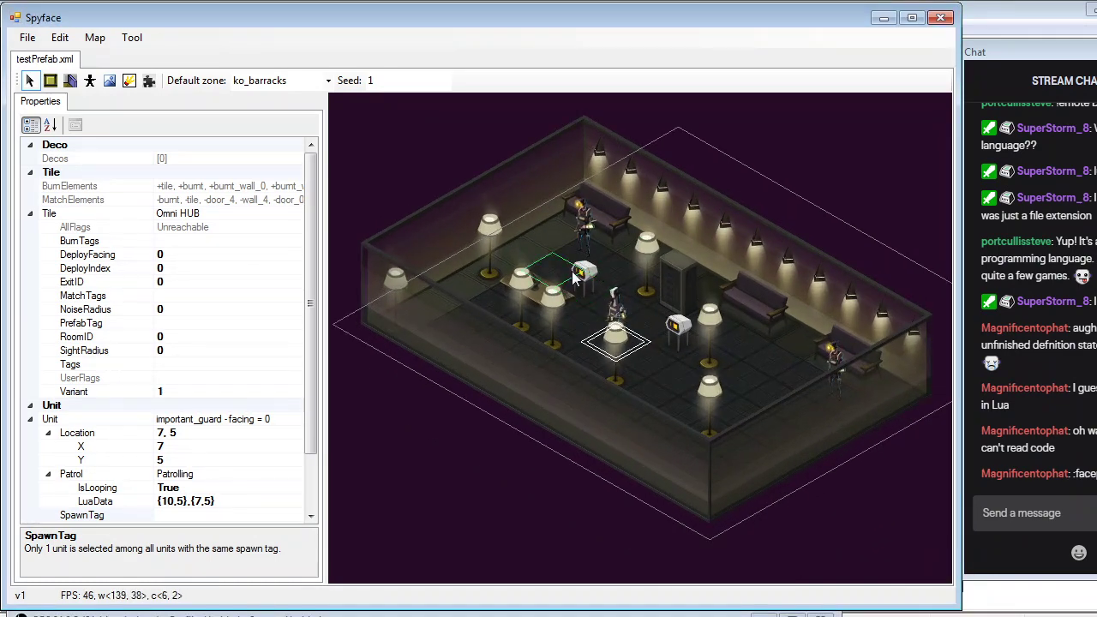
Paint Default floor tiles with brush size Seven in the empty area behind the furnished room
click(51, 81)
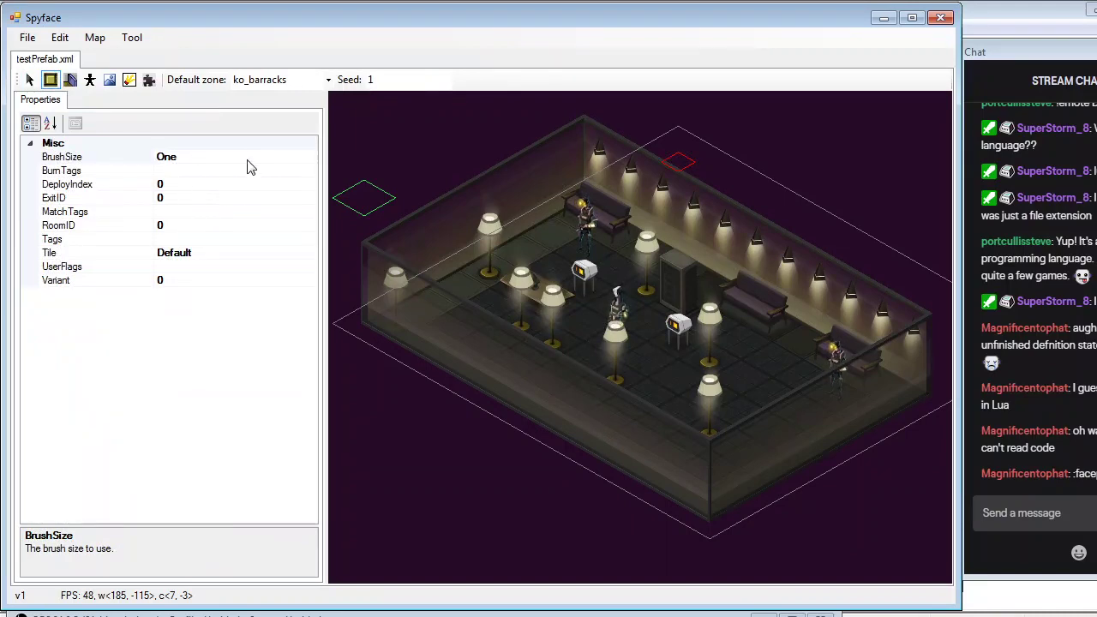
click(284, 156)
click(309, 157)
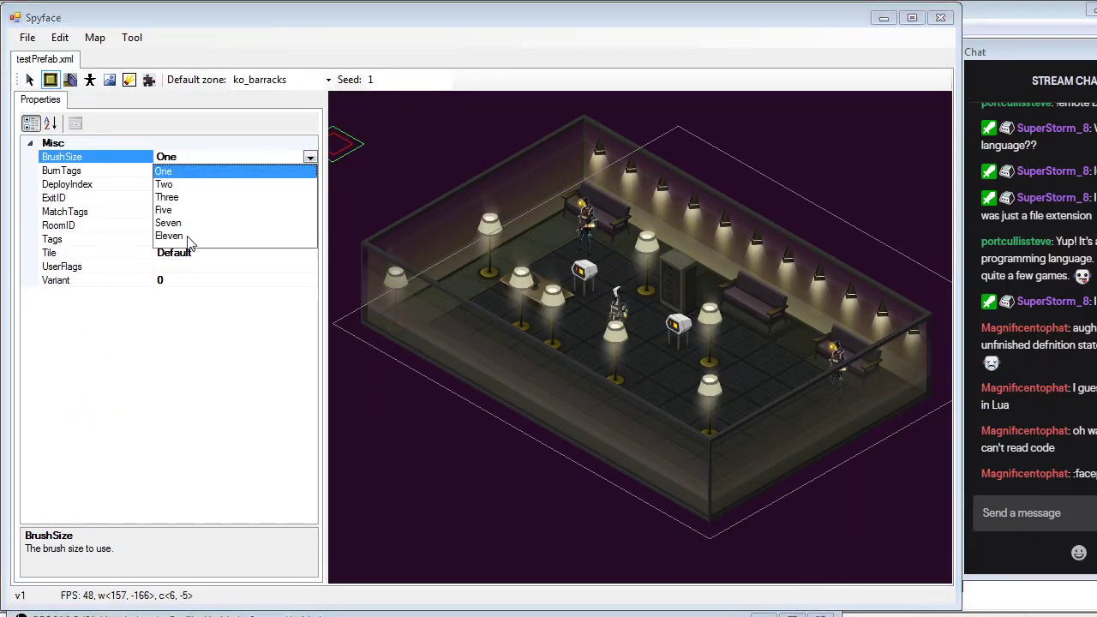
click(188, 216)
click(717, 283)
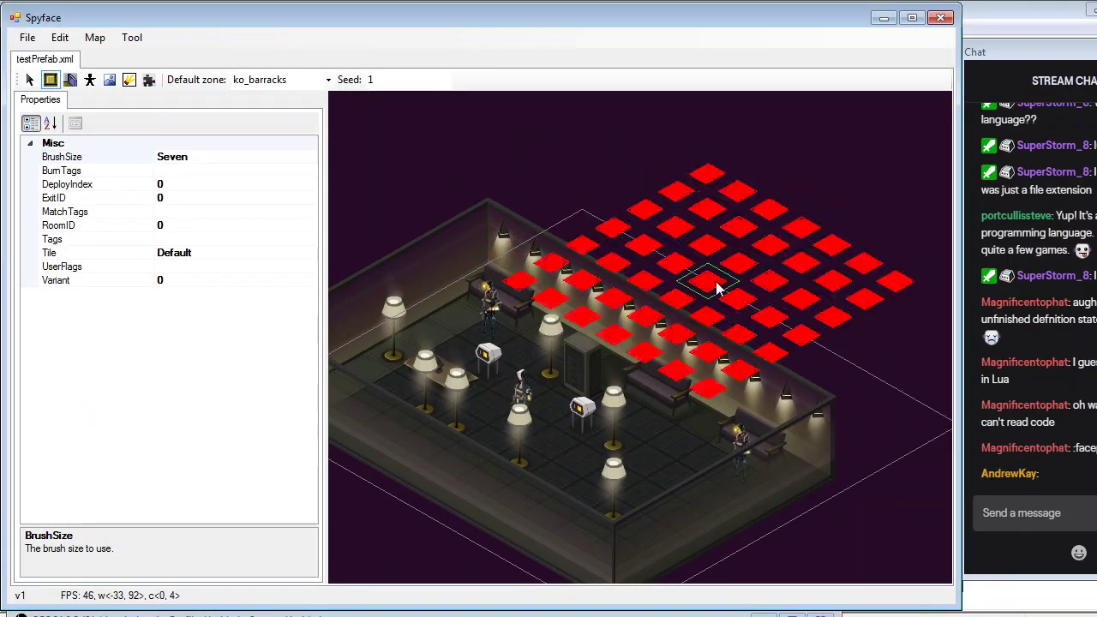
click(790, 243)
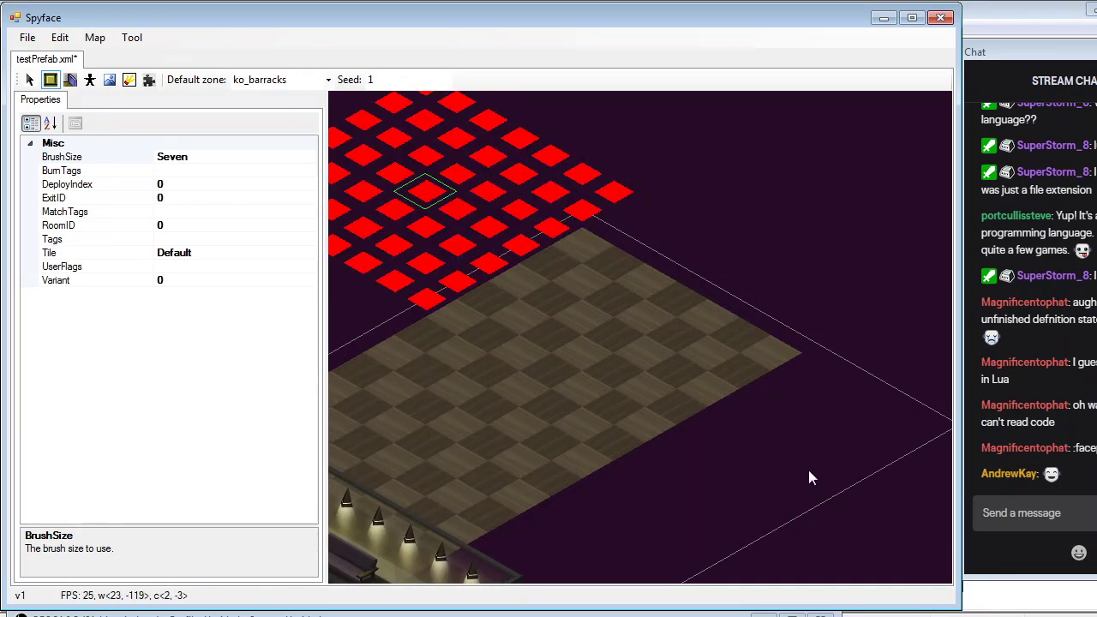
Extend the Default tile floor toward the map's far corner and into the empty area along its back edge
scroll(895, 506, down, 5)
middle_drag(895, 506, 635, 319)
click(735, 368)
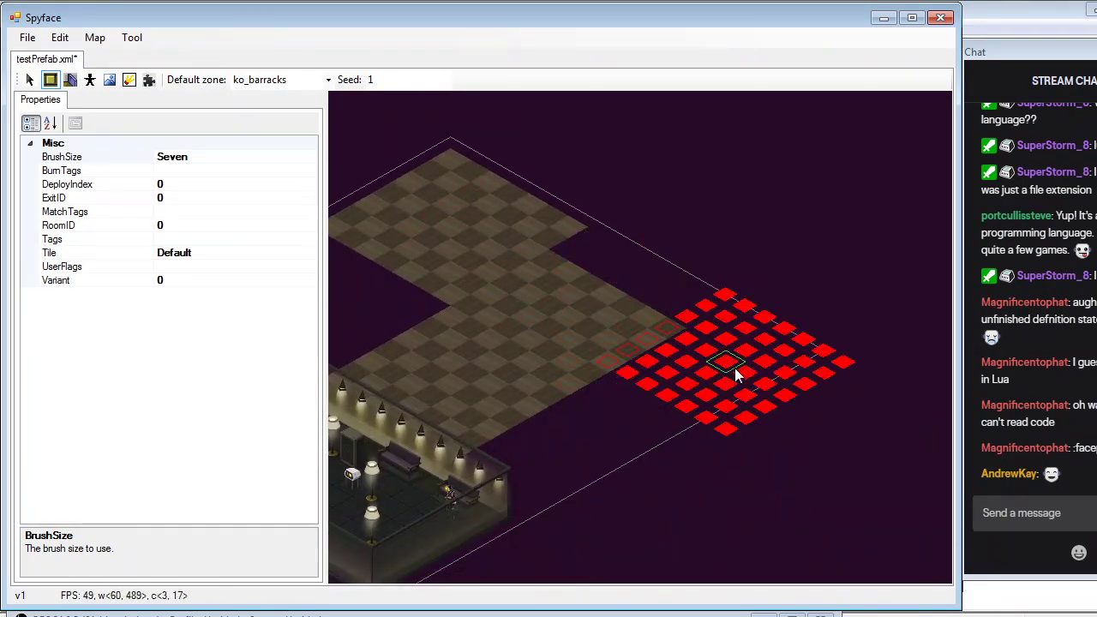
click(807, 316)
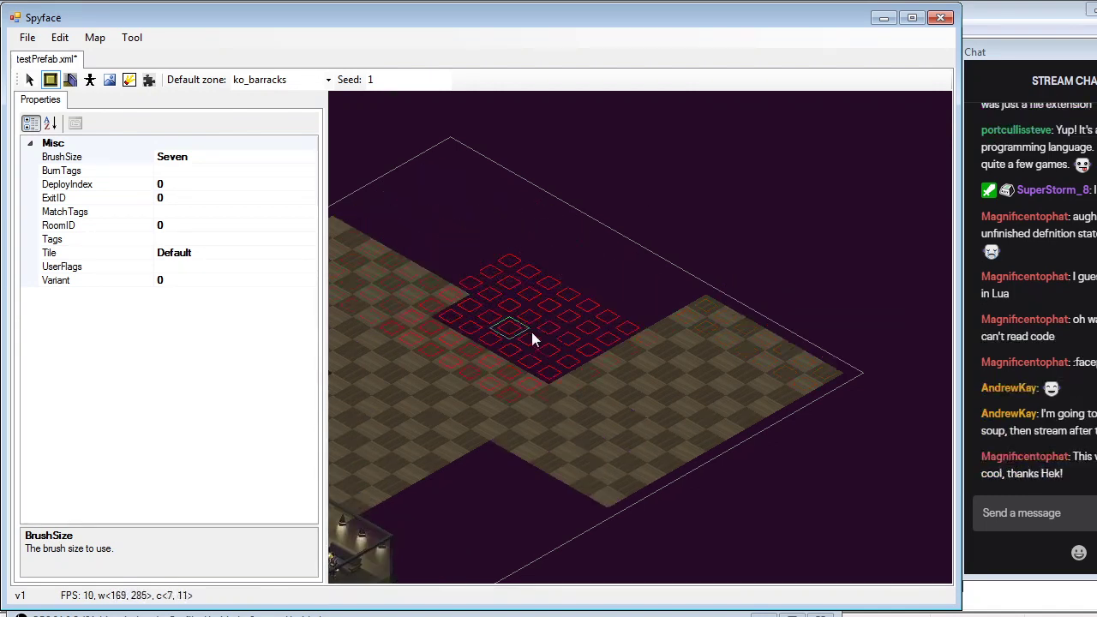
click(540, 309)
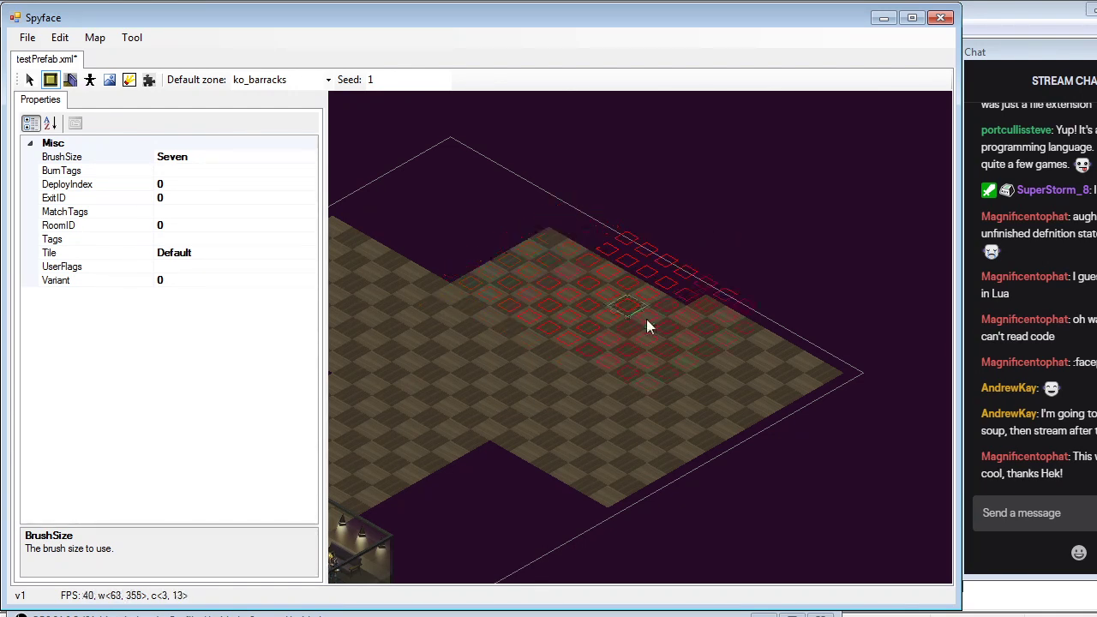
middle_drag(646, 319, 797, 287)
mouse_move(725, 306)
middle_down()
mouse_move(787, 258)
mouse_move(702, 372)
mouse_move(747, 324)
middle_up()
scroll(754, 324, down, 2)
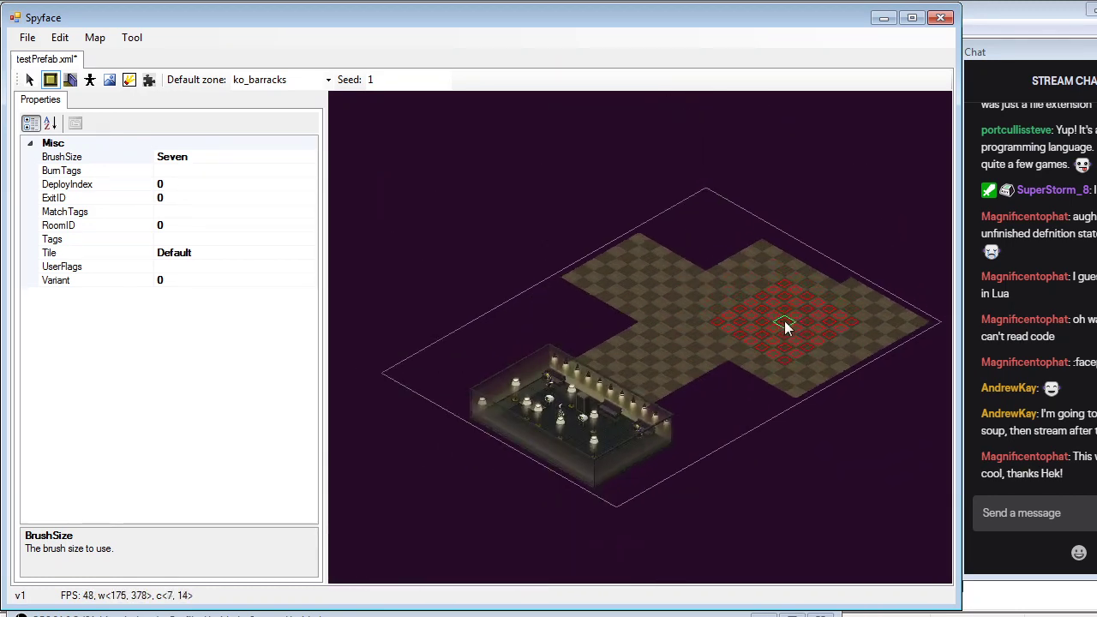
scroll(787, 388, up, 1)
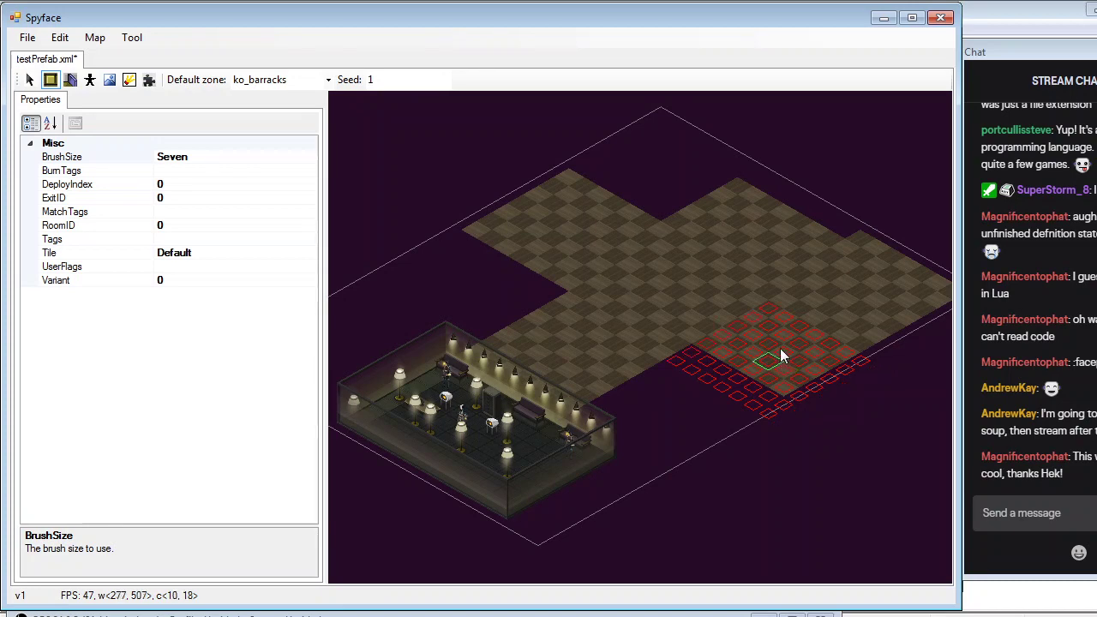
middle_drag(750, 287, 738, 317)
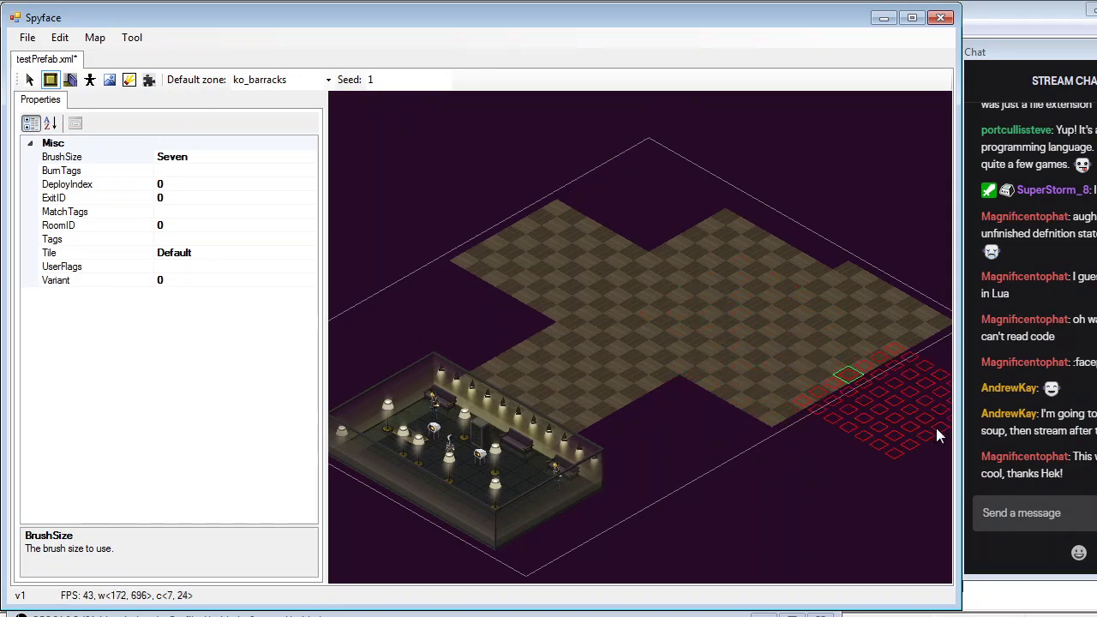
Send the /raid command for another streamer's channel in the stream chat, and move the OBS window back over Spyface
click(1008, 516)
text(/raid A)
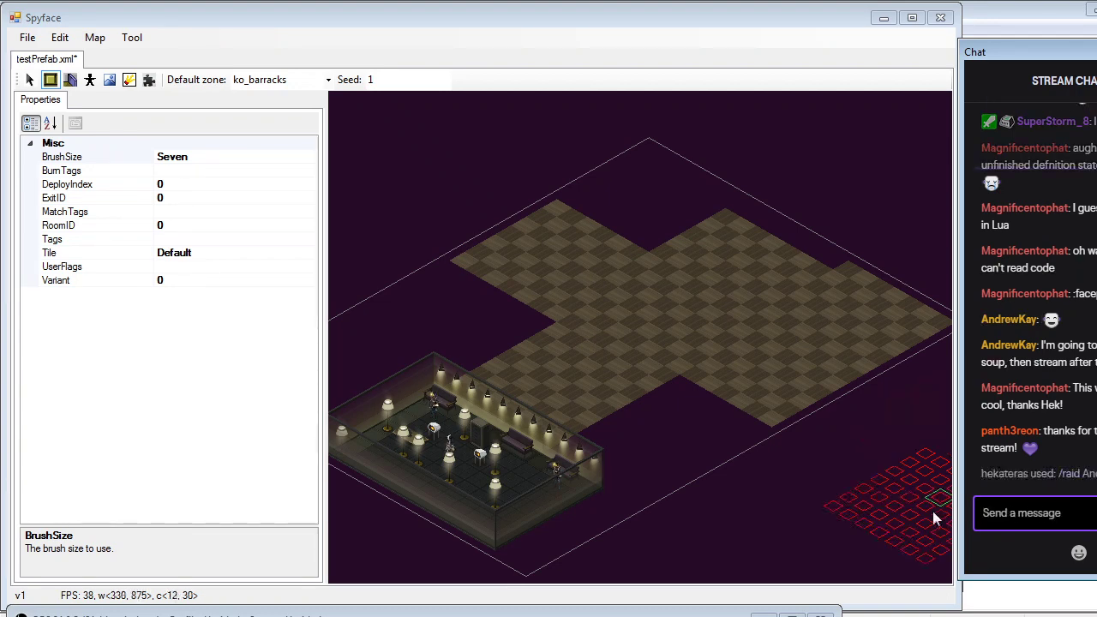
drag(727, 614, 643, 77)
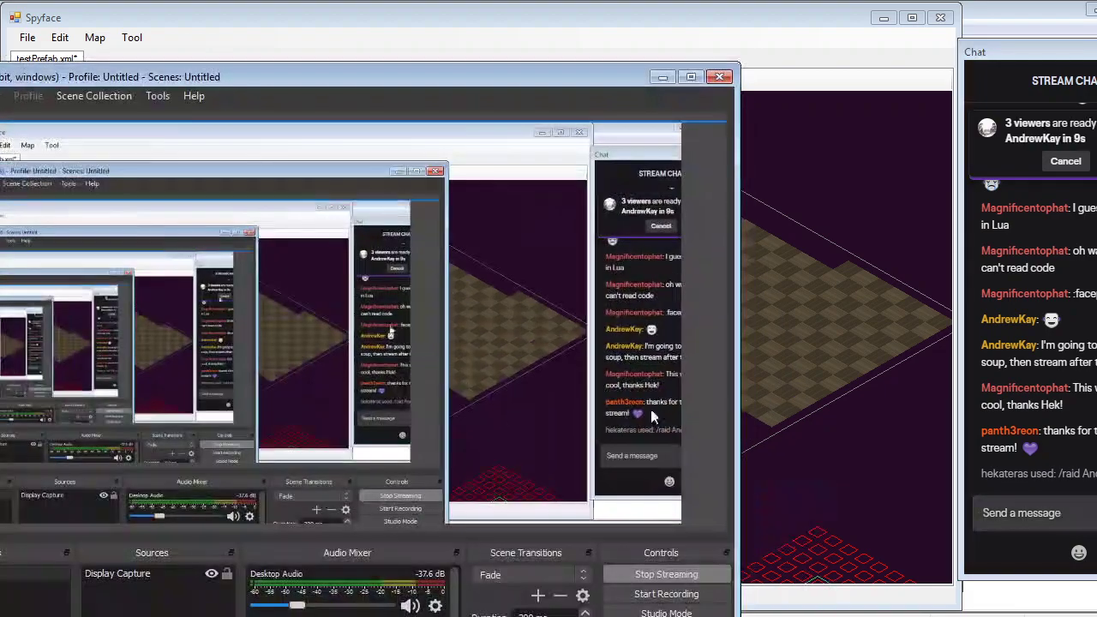